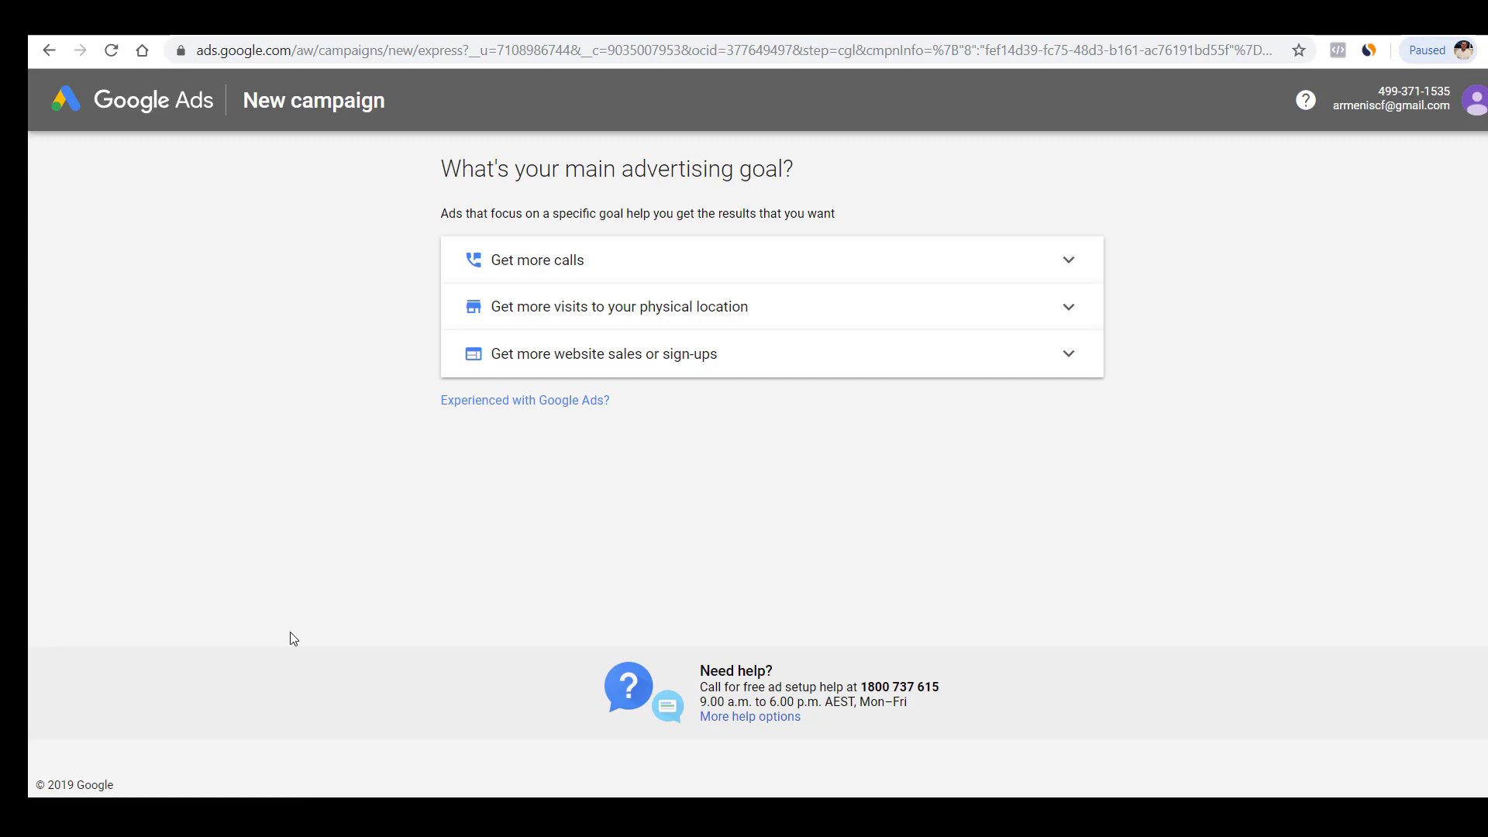
Step: Create an account without a campaign, submit Australia, Brisbane Time and Australian Dollar as the business information, and open the account overview
click(546, 403)
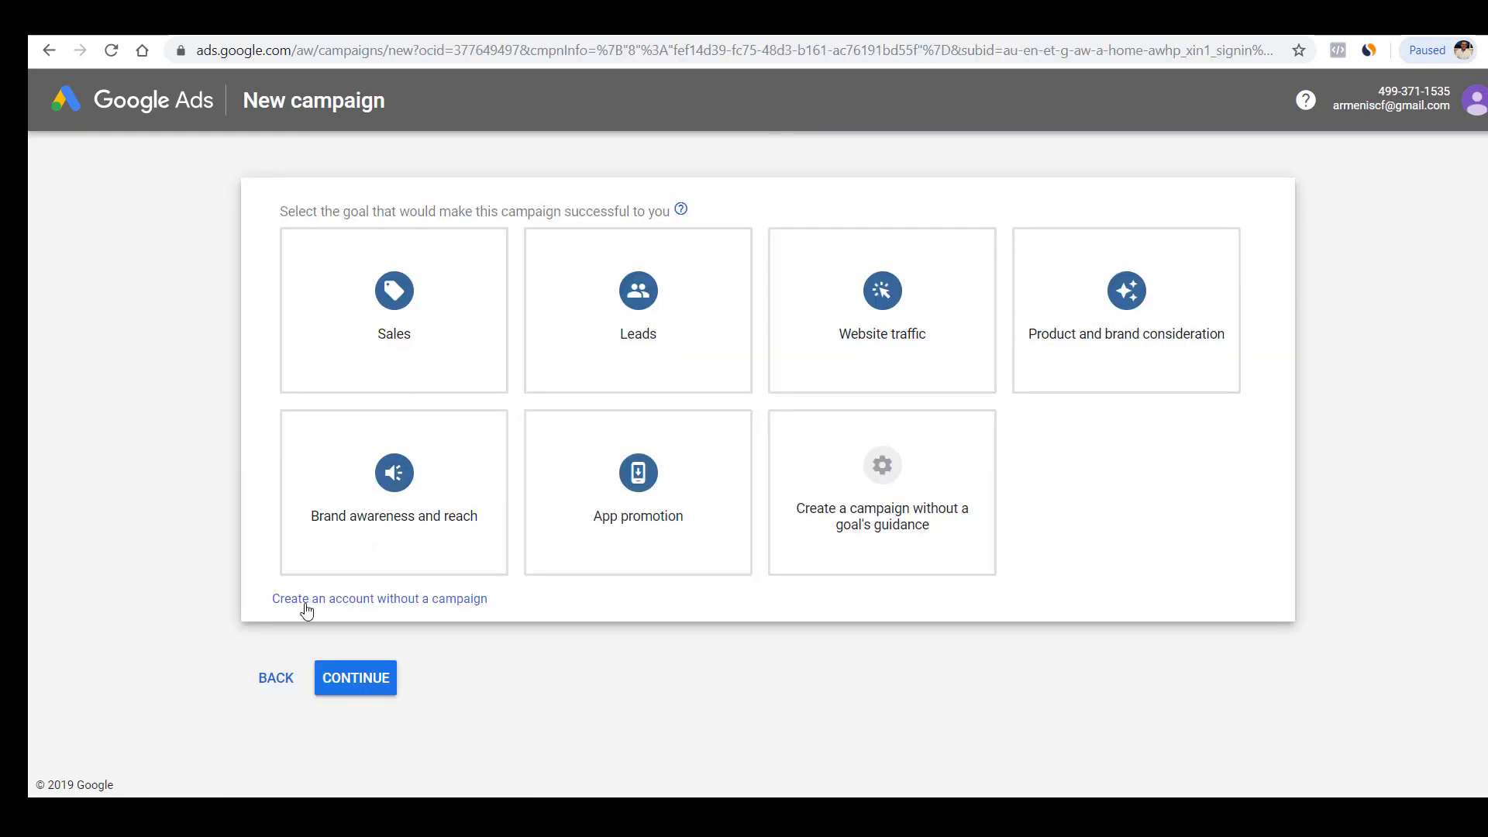
click(347, 601)
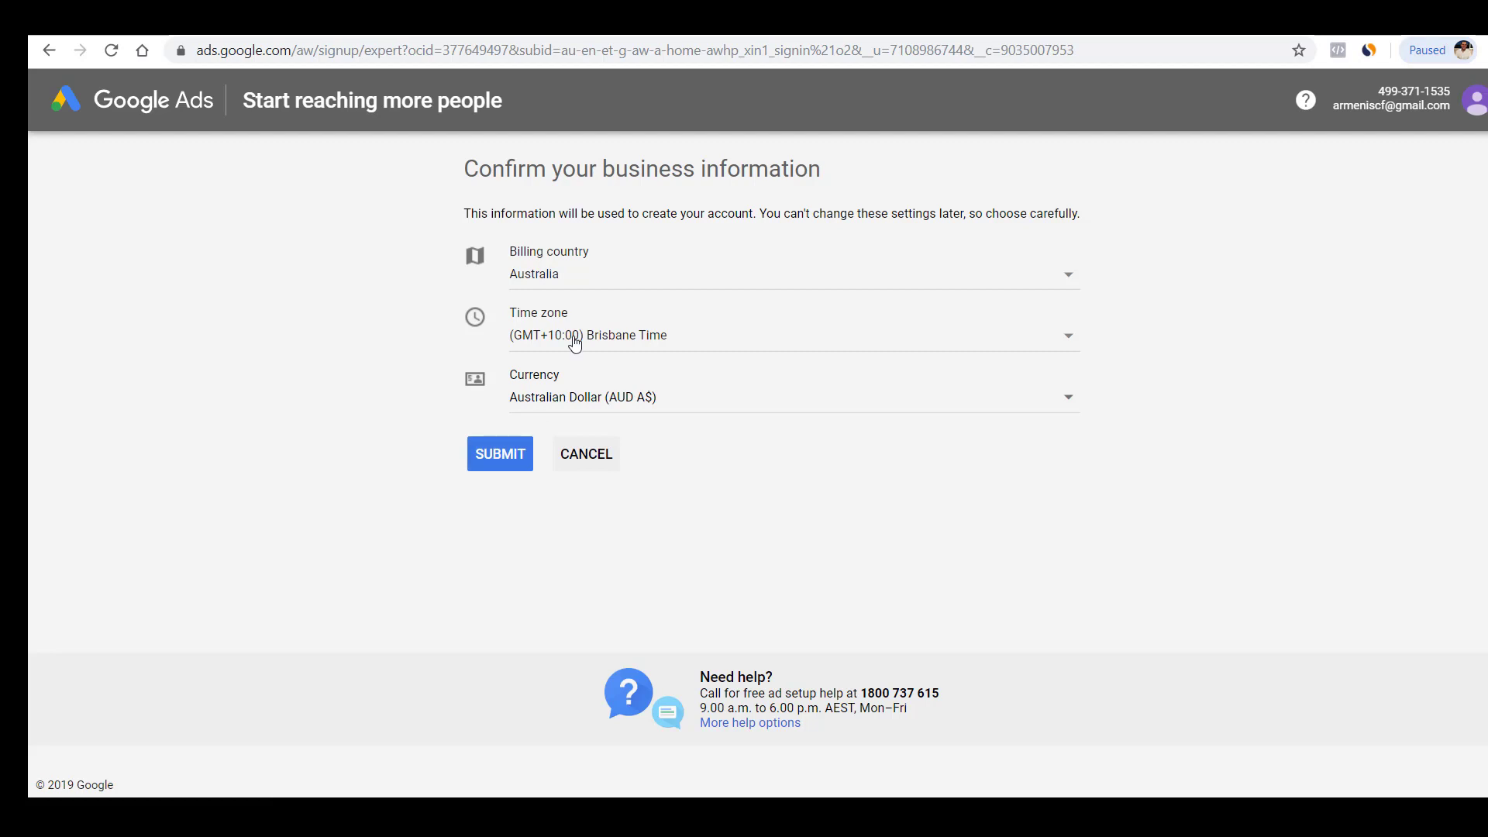
click(501, 457)
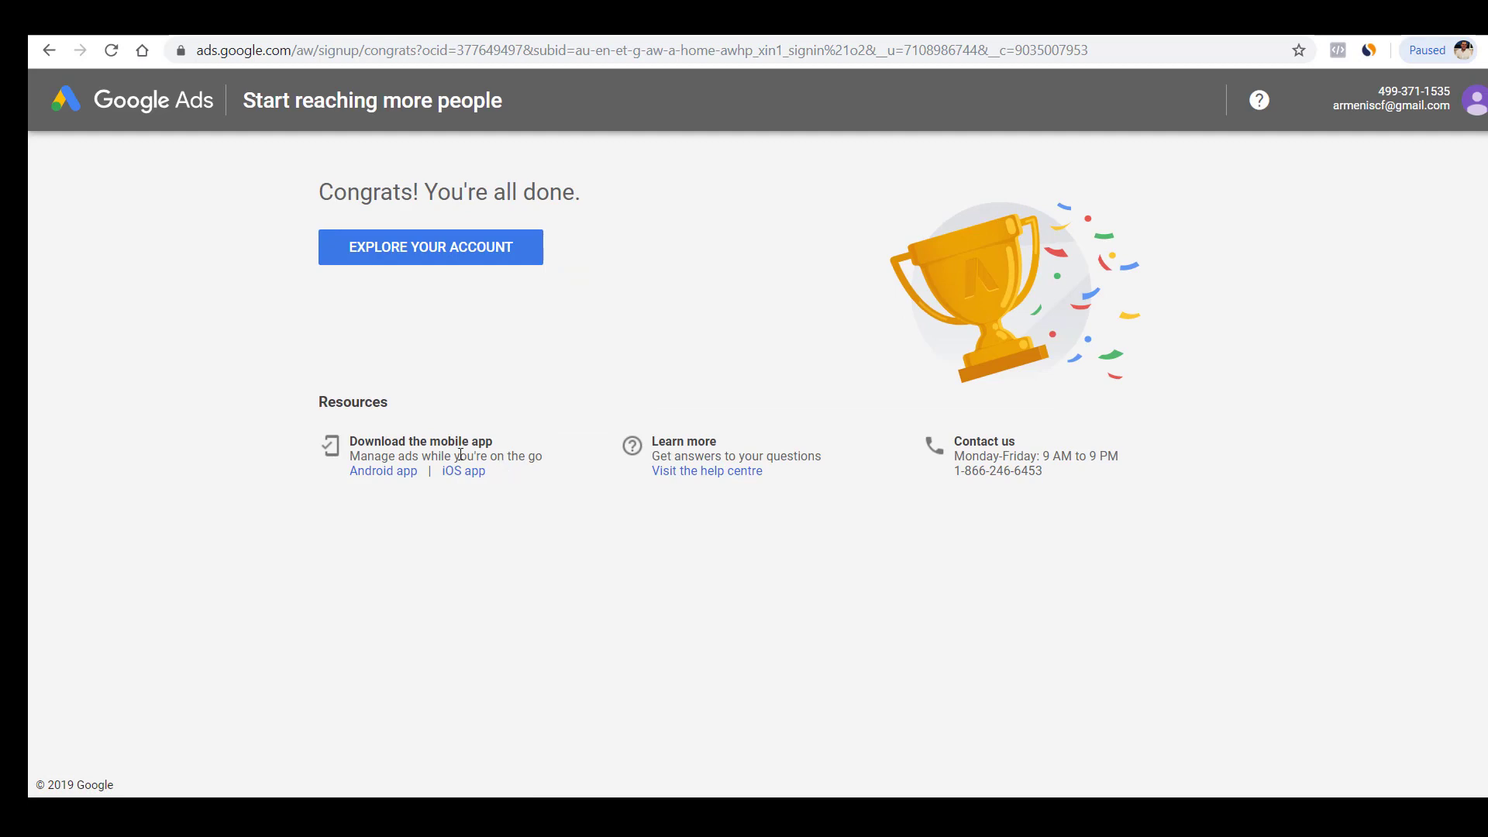
click(393, 261)
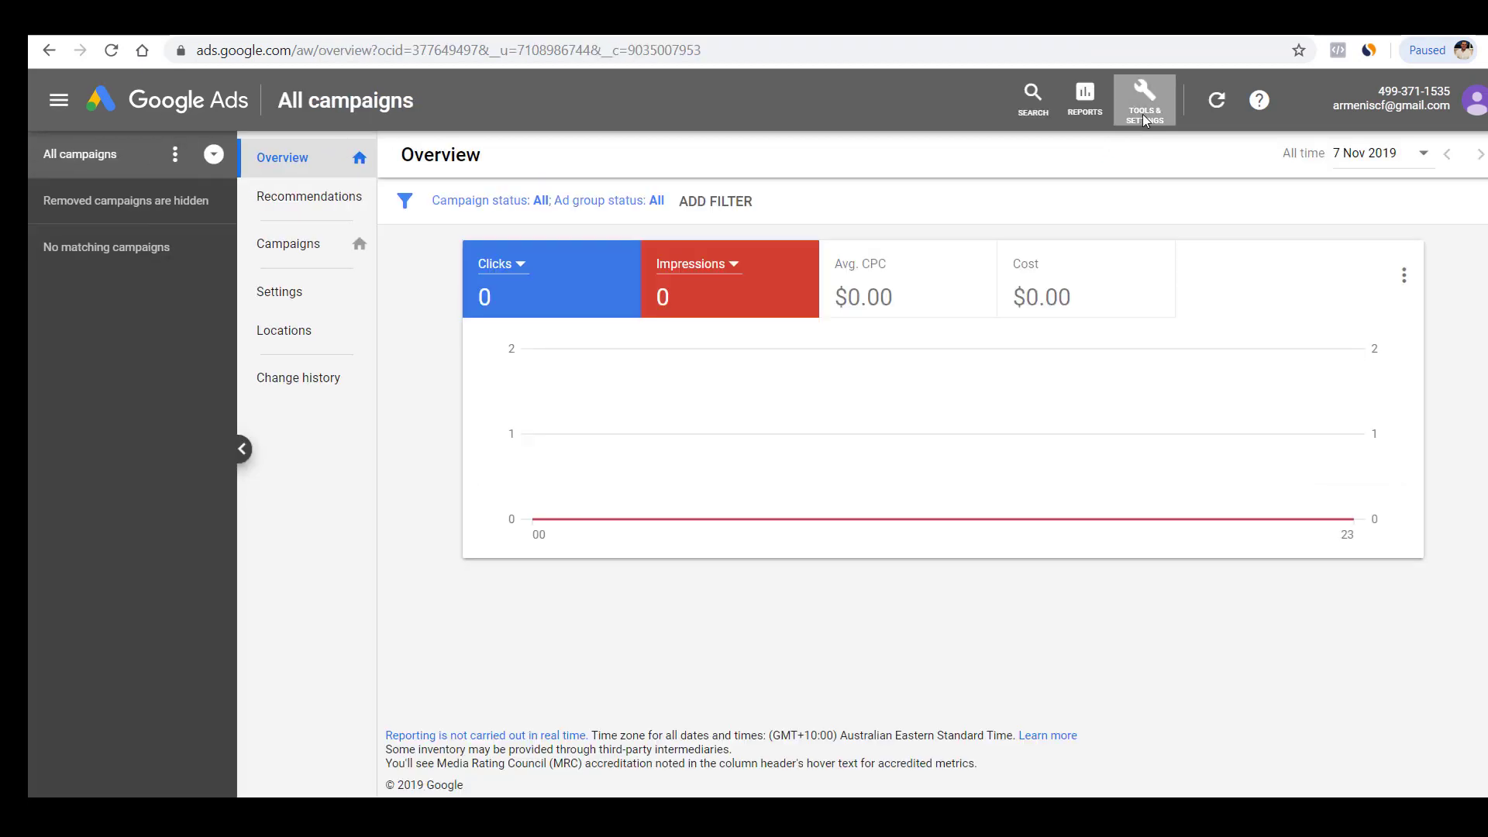
Step: Review the billing setup form's country, business name and card fields, and leave it without submitting
click(1144, 115)
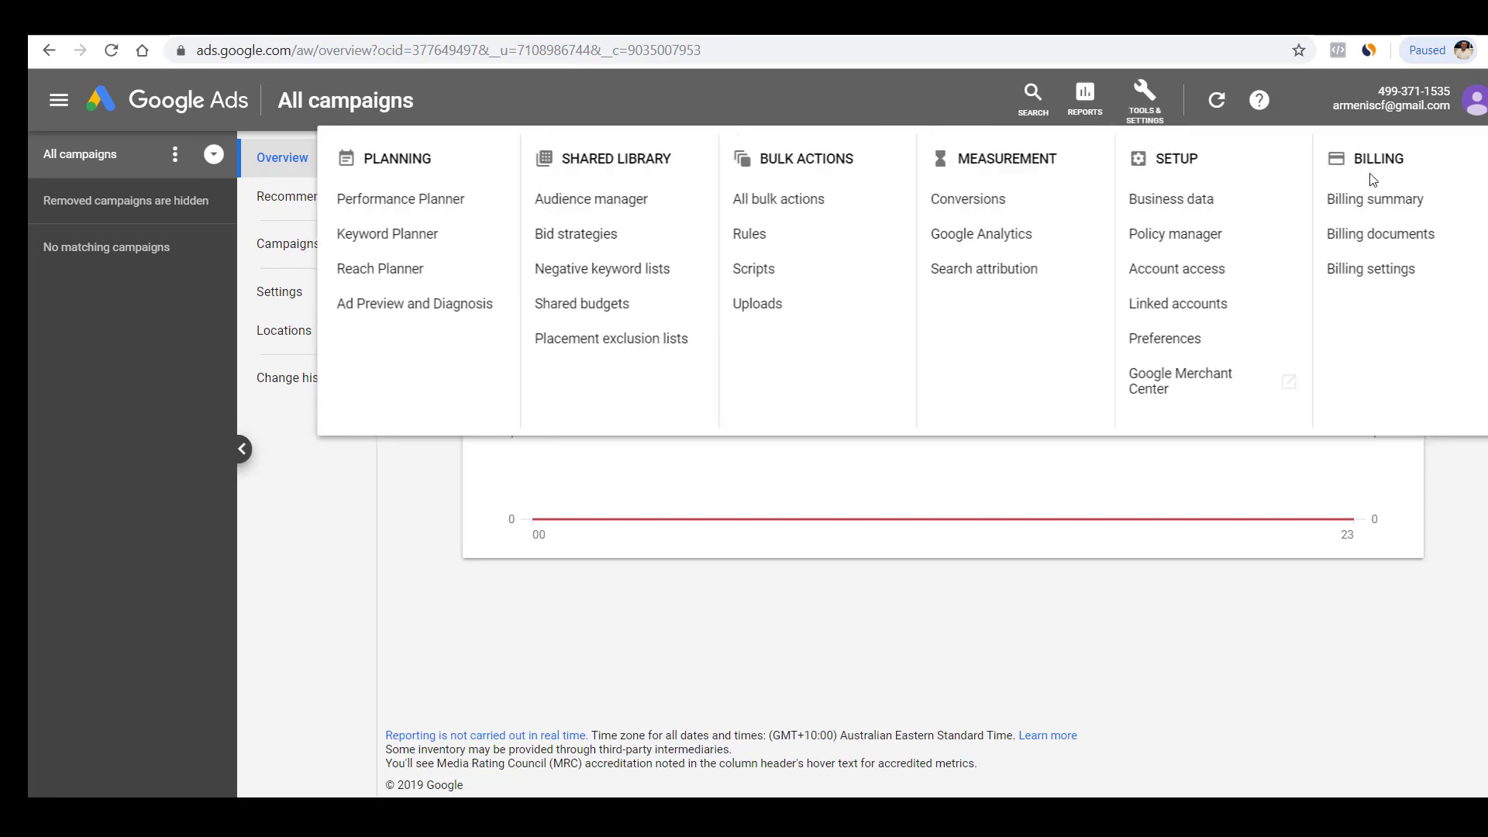
click(1409, 206)
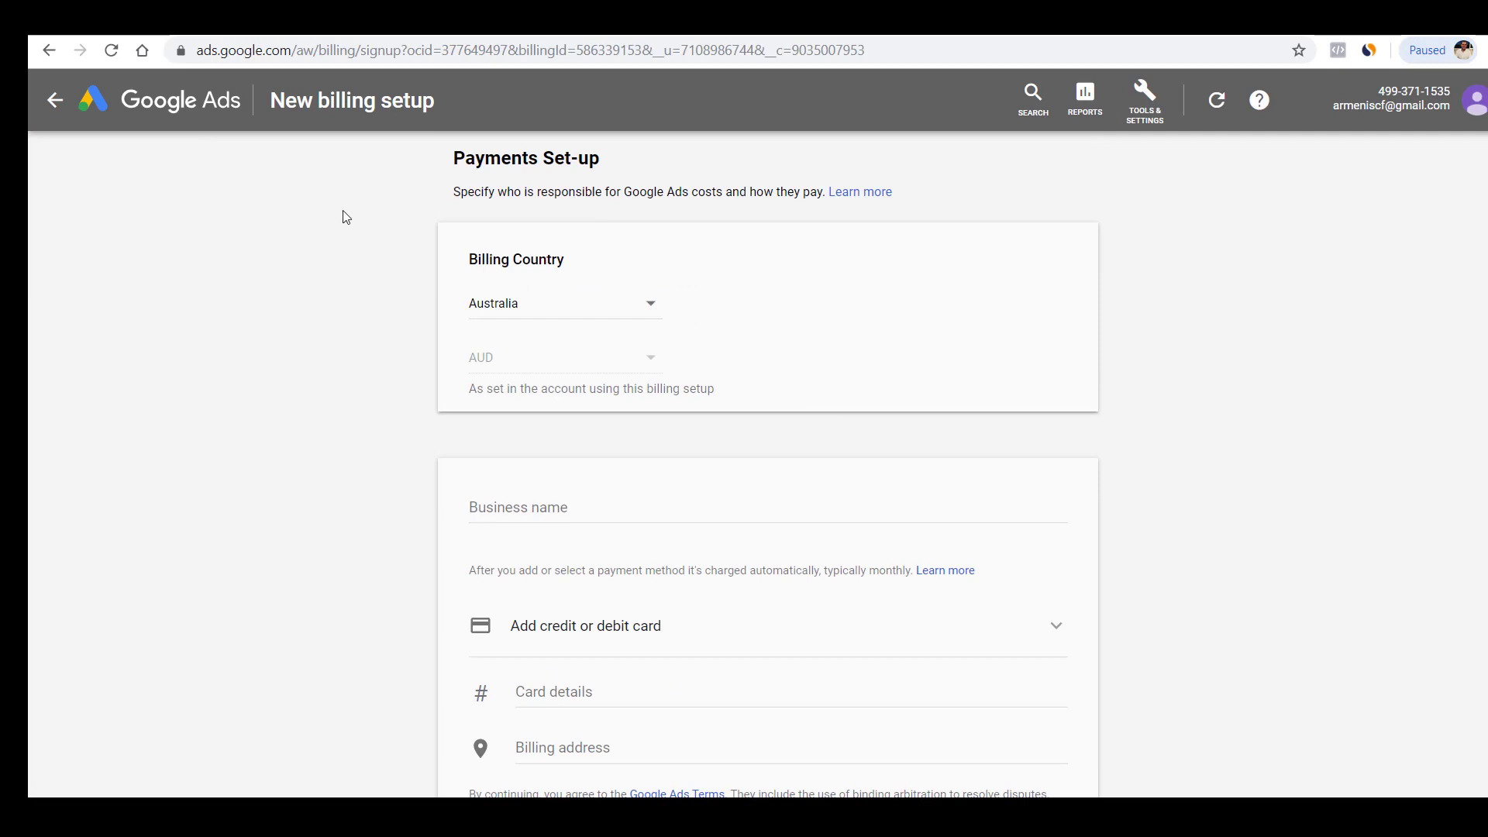
scroll(237, 508, down, 2)
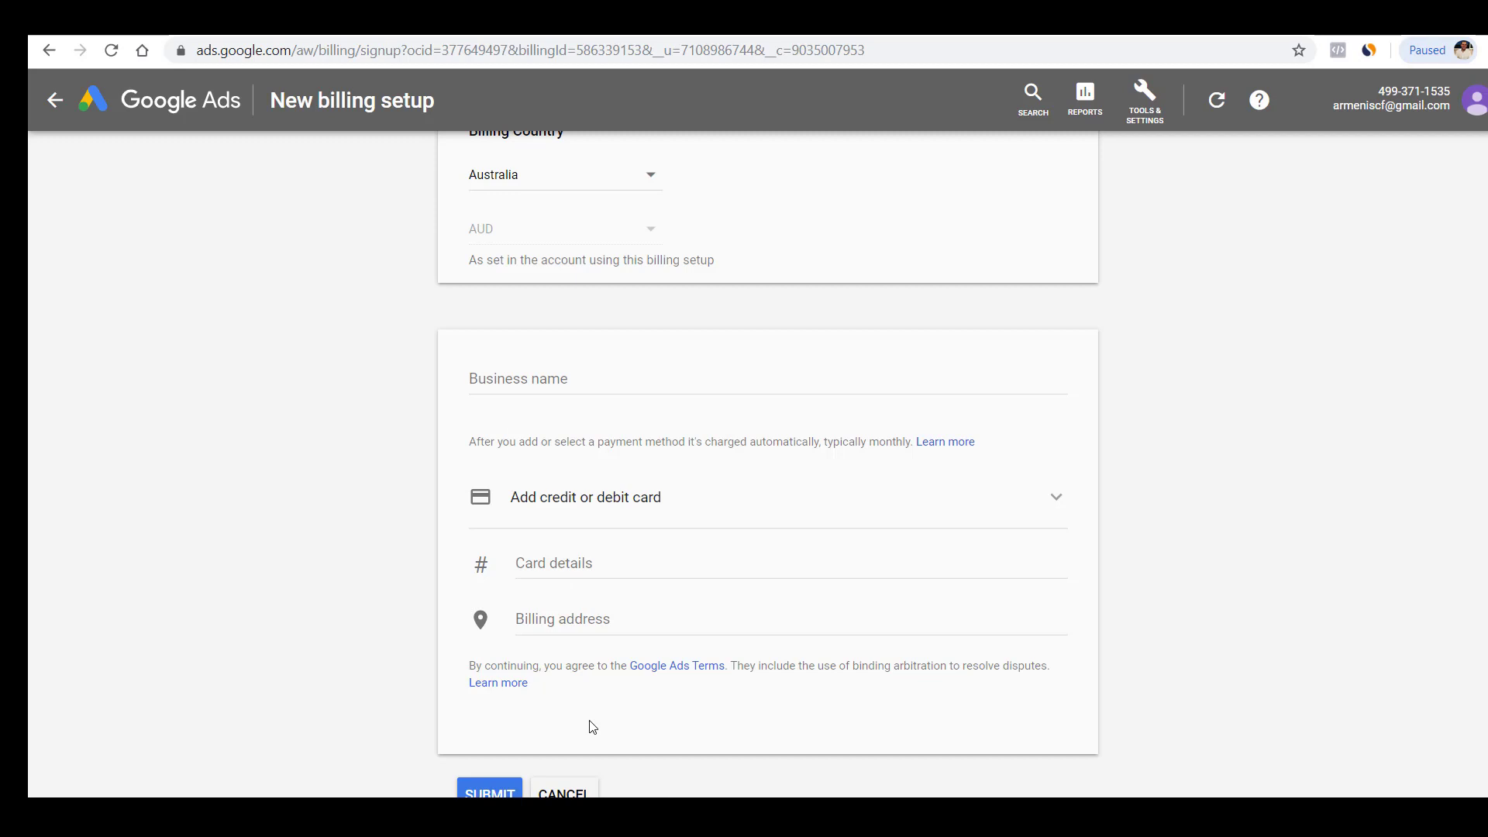
scroll(574, 736, down, 1)
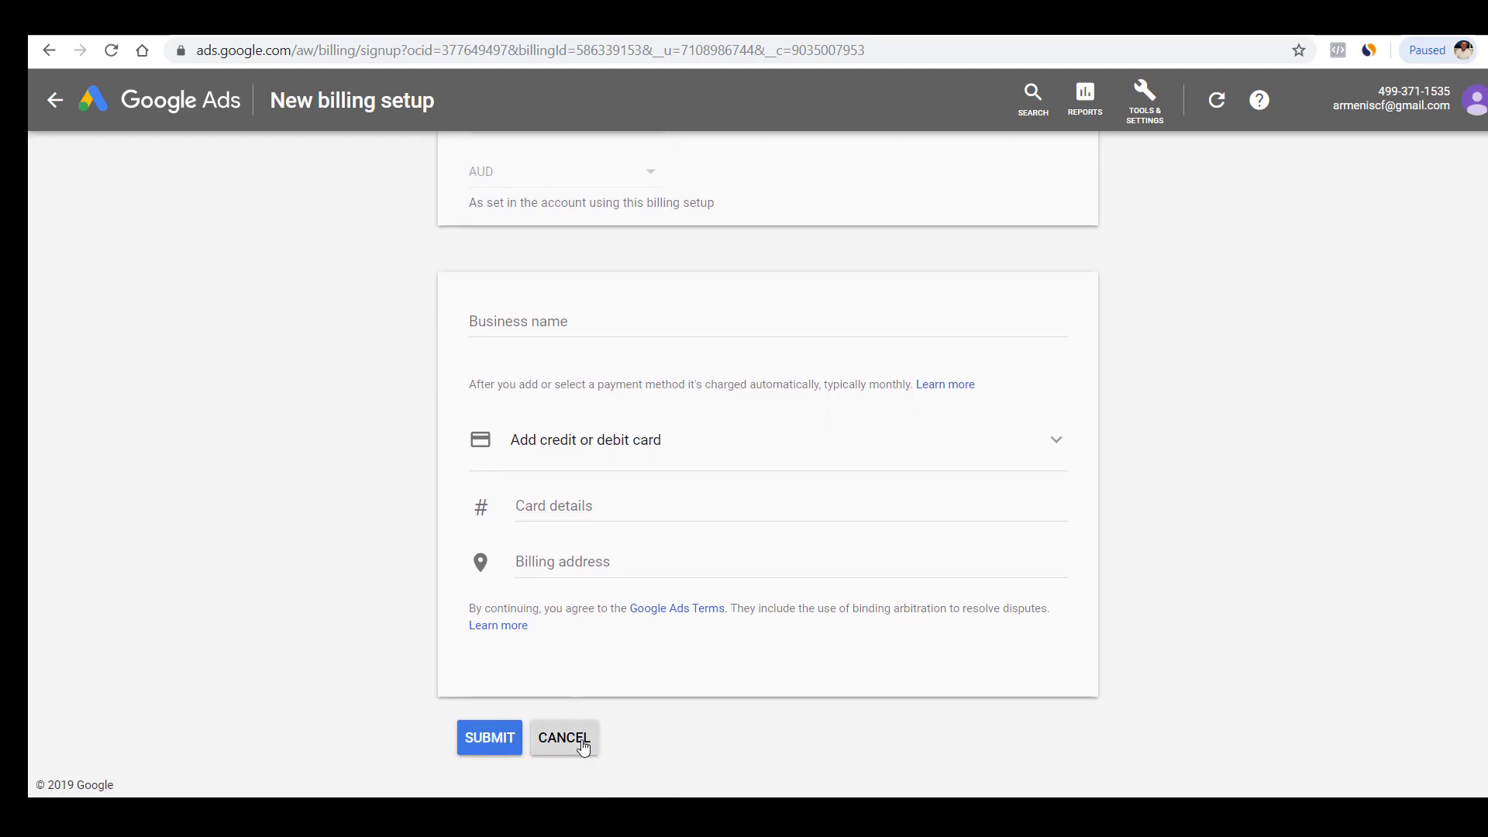
click(583, 747)
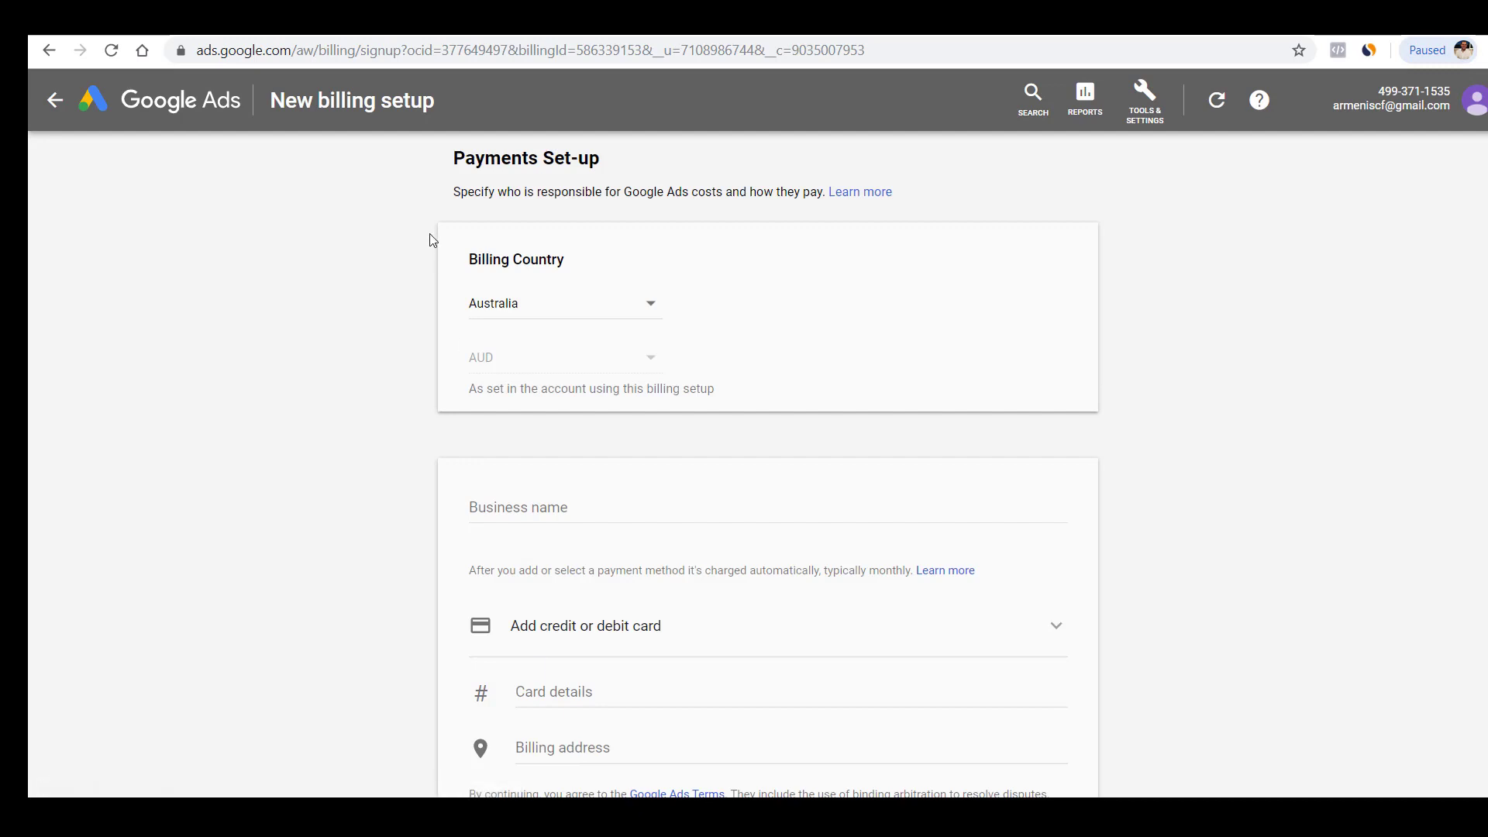
click(189, 114)
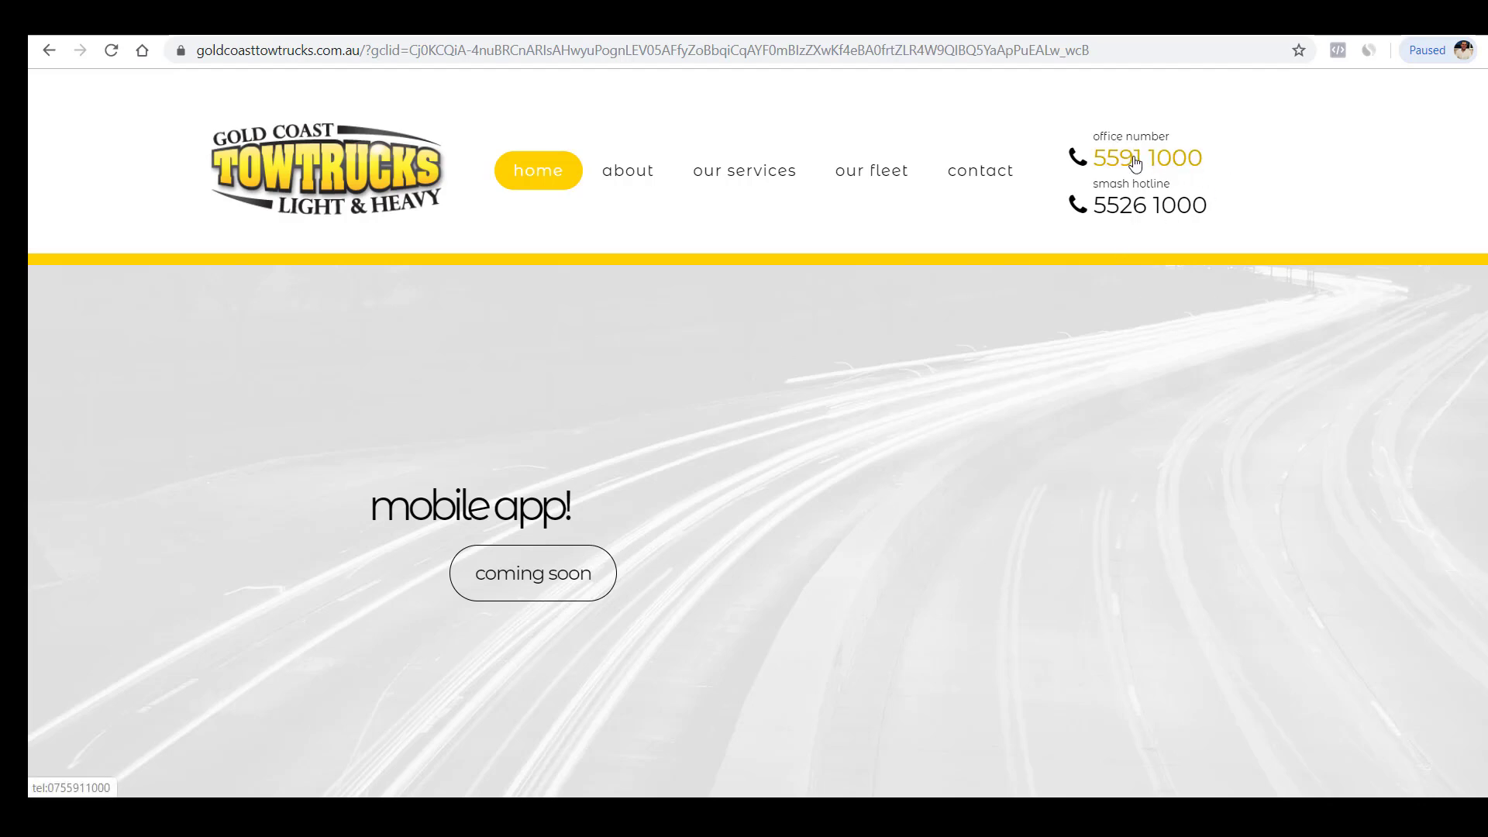
Step: Examine the Gold Coast Tow Trucks home page, including its contact details, fleet, testimonials, clients and footer
scroll(1064, 392, down, 15)
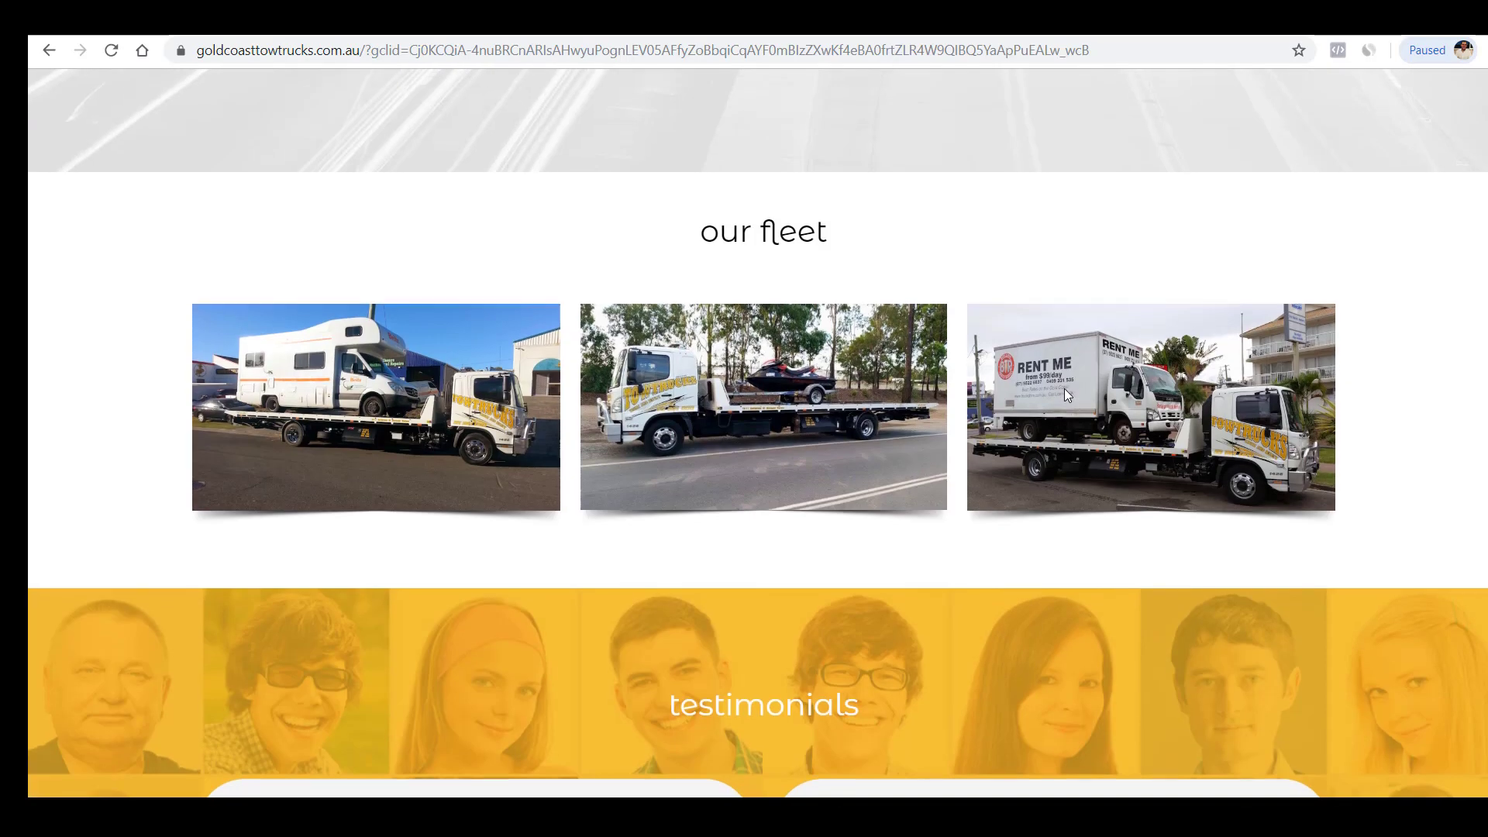
scroll(1065, 392, down, 10)
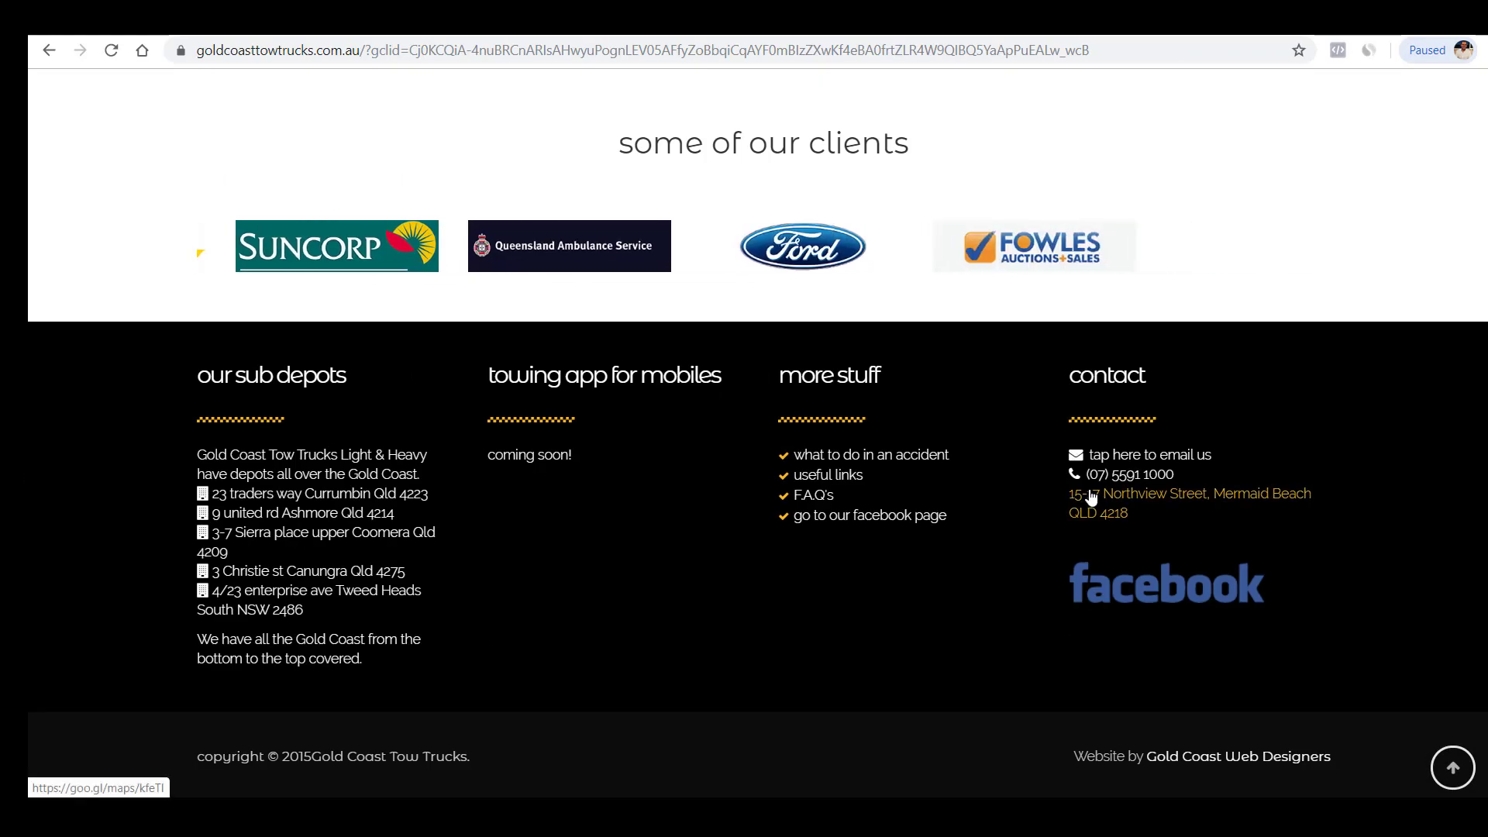
scroll(965, 490, up, 8)
scroll(965, 490, up, 15)
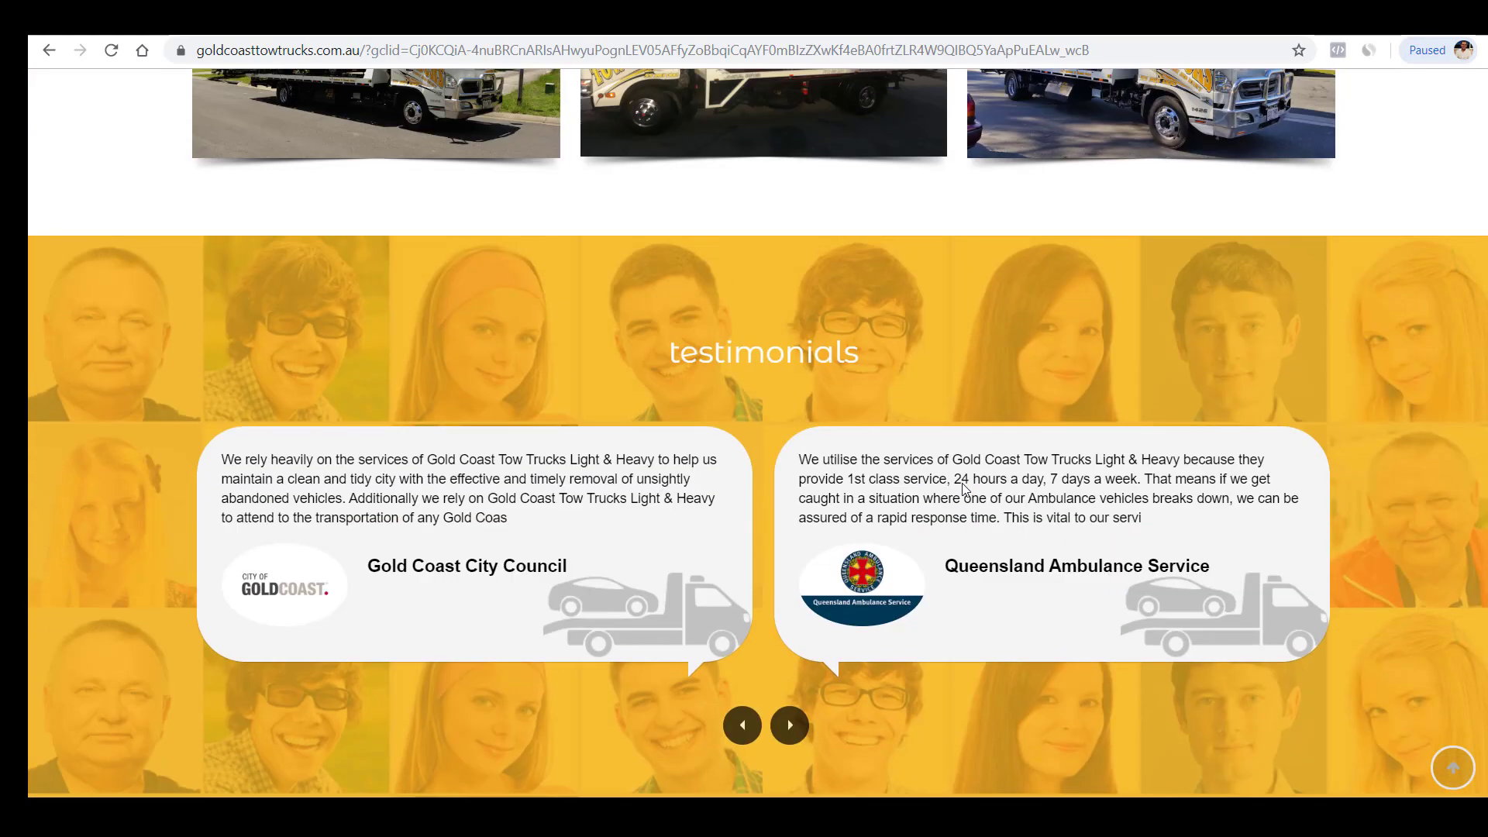
scroll(963, 484, up, 1)
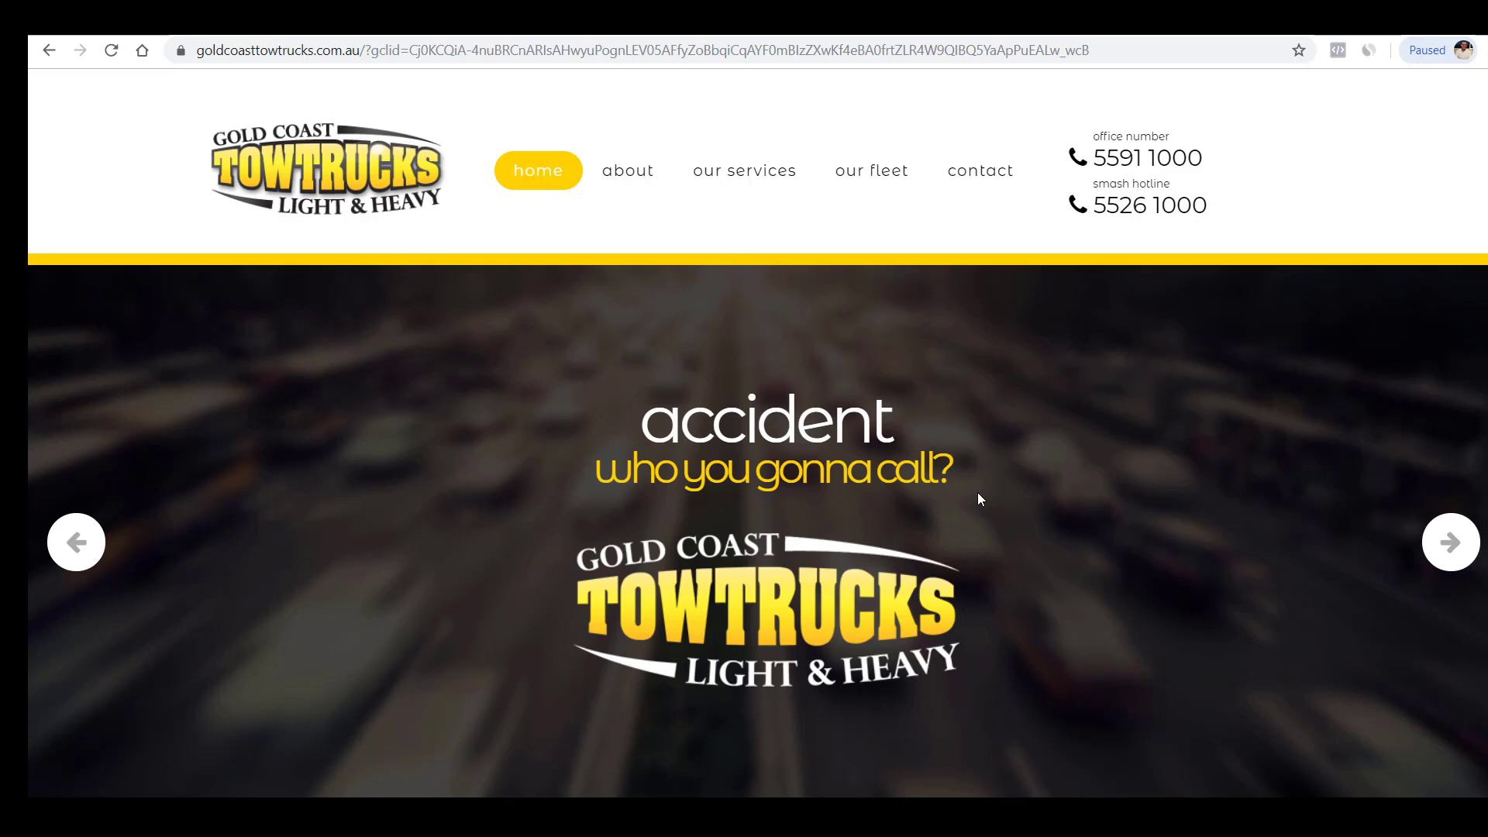
Step: Switch to the search results for creating an analytics account and open the Google Analytics site
click(534, 24)
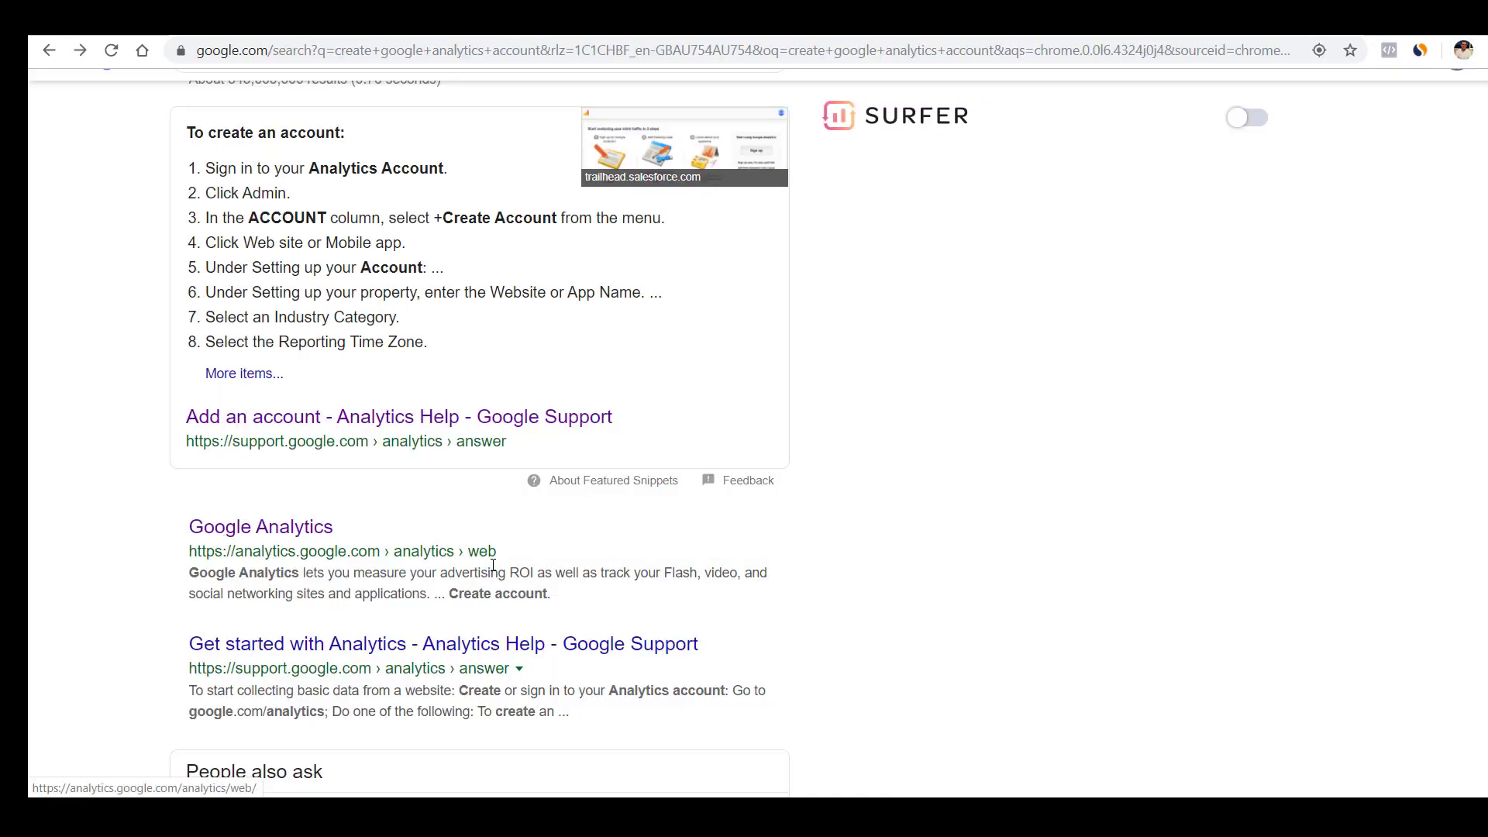
scroll(493, 566, up, 2)
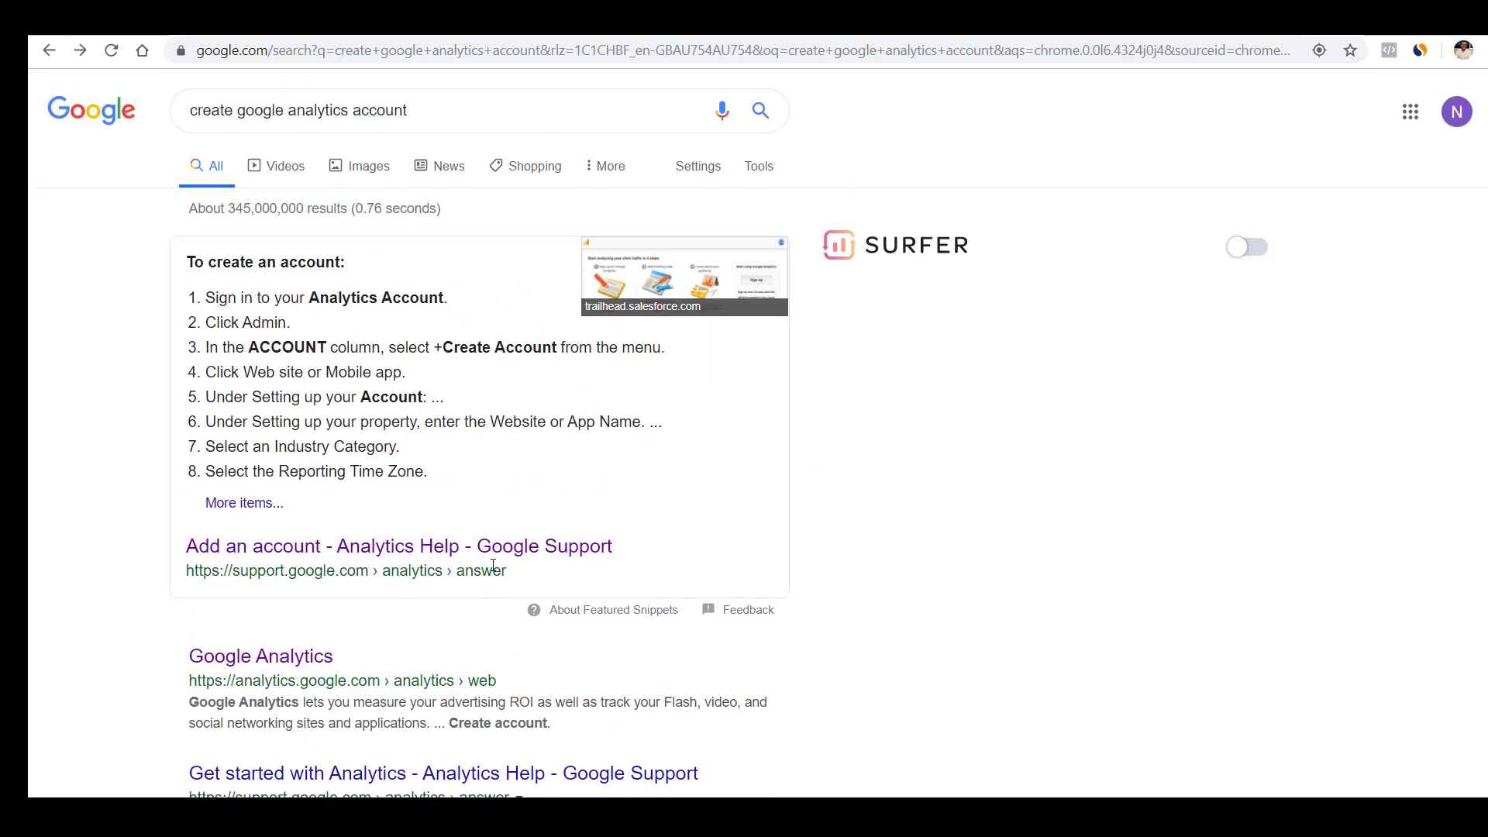
scroll(491, 570, down, 2)
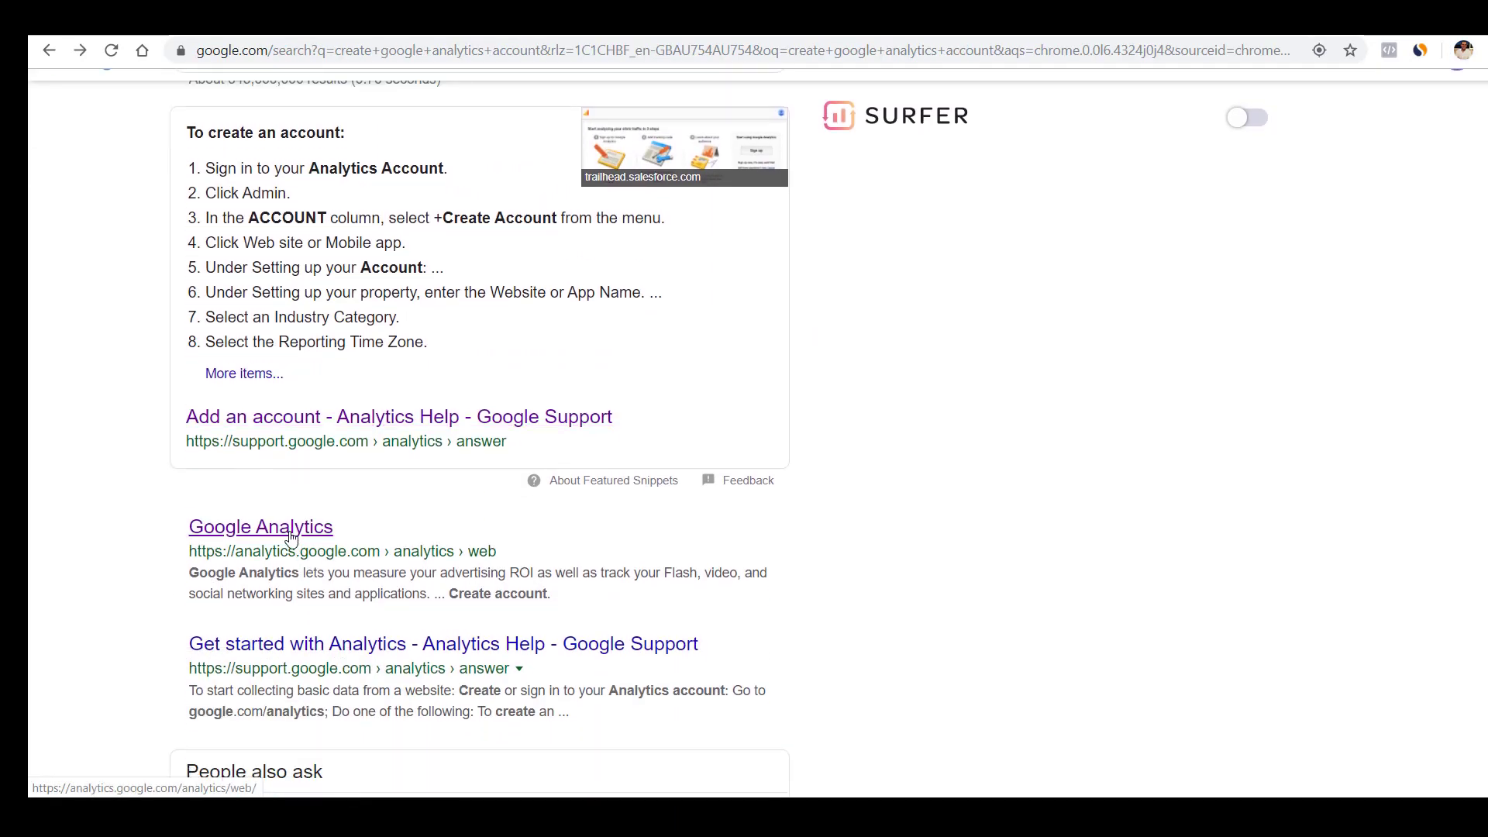
click(290, 537)
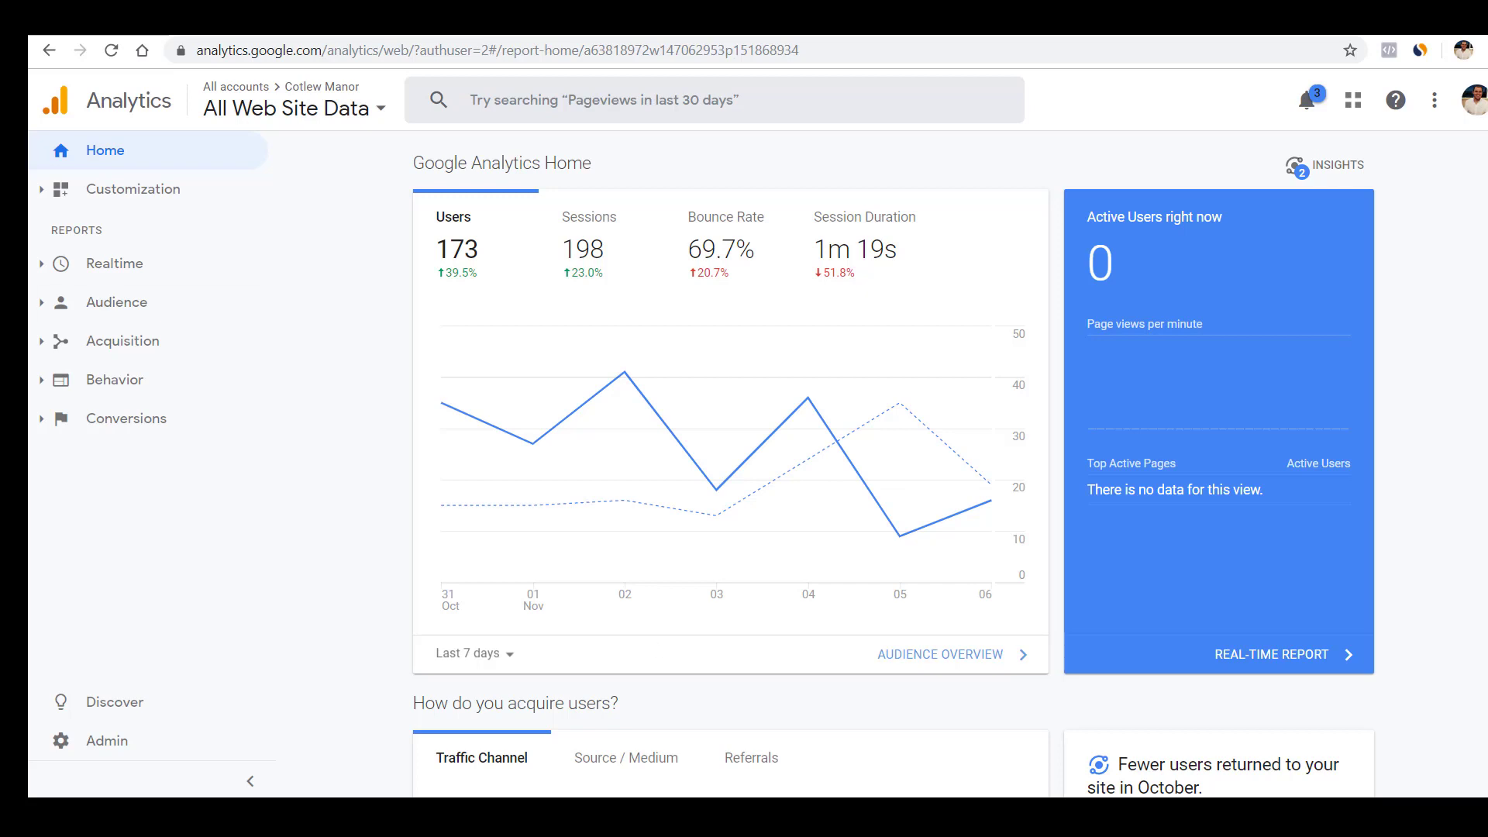
Step: Start a Google Ads link group for the Gold Coast Tow NSW property and select the Pacific Coast Towing account
click(116, 757)
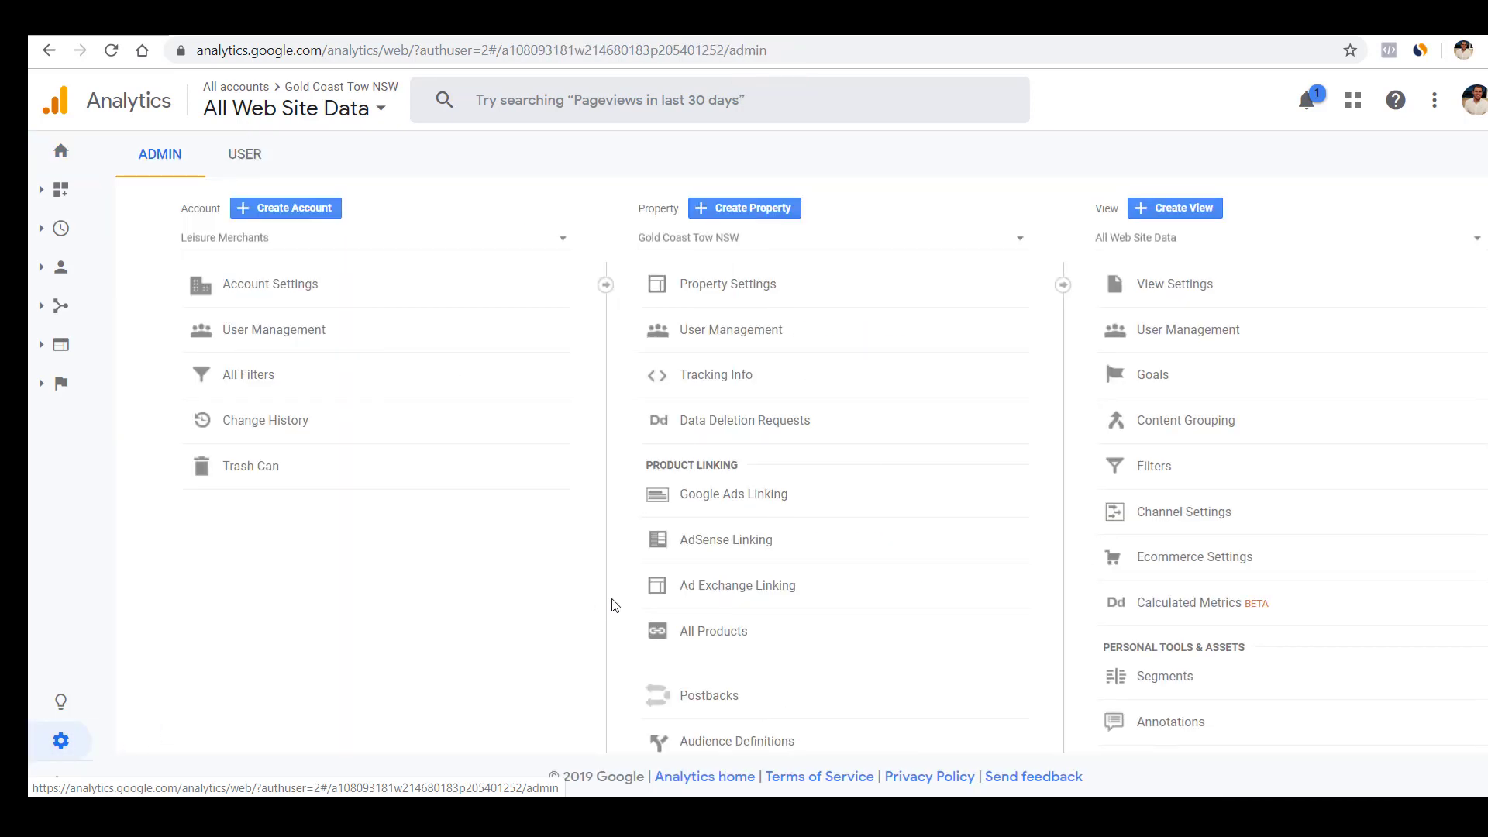
click(755, 506)
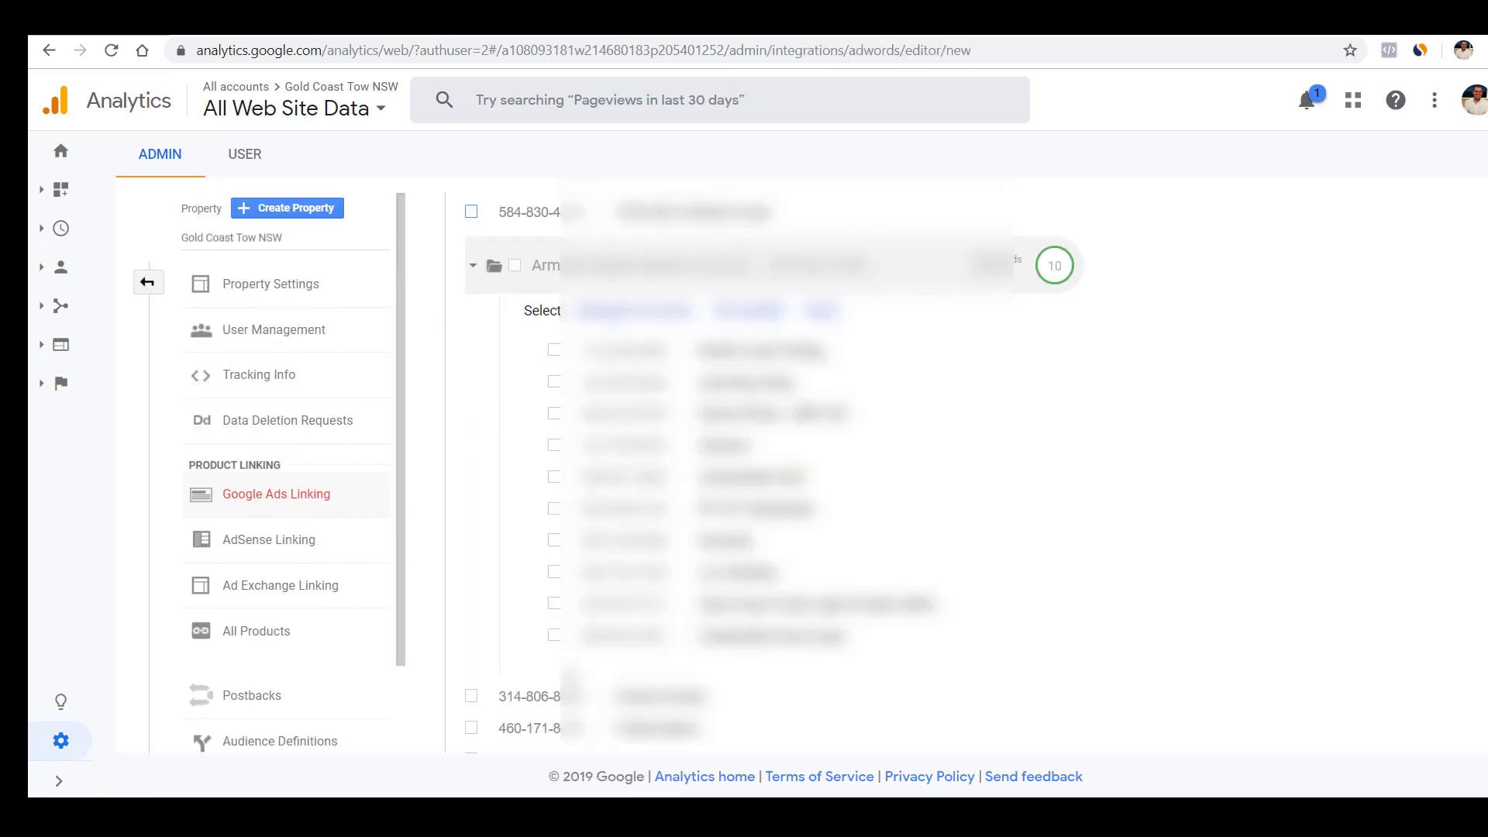
click(554, 350)
scroll(663, 469, down, 1)
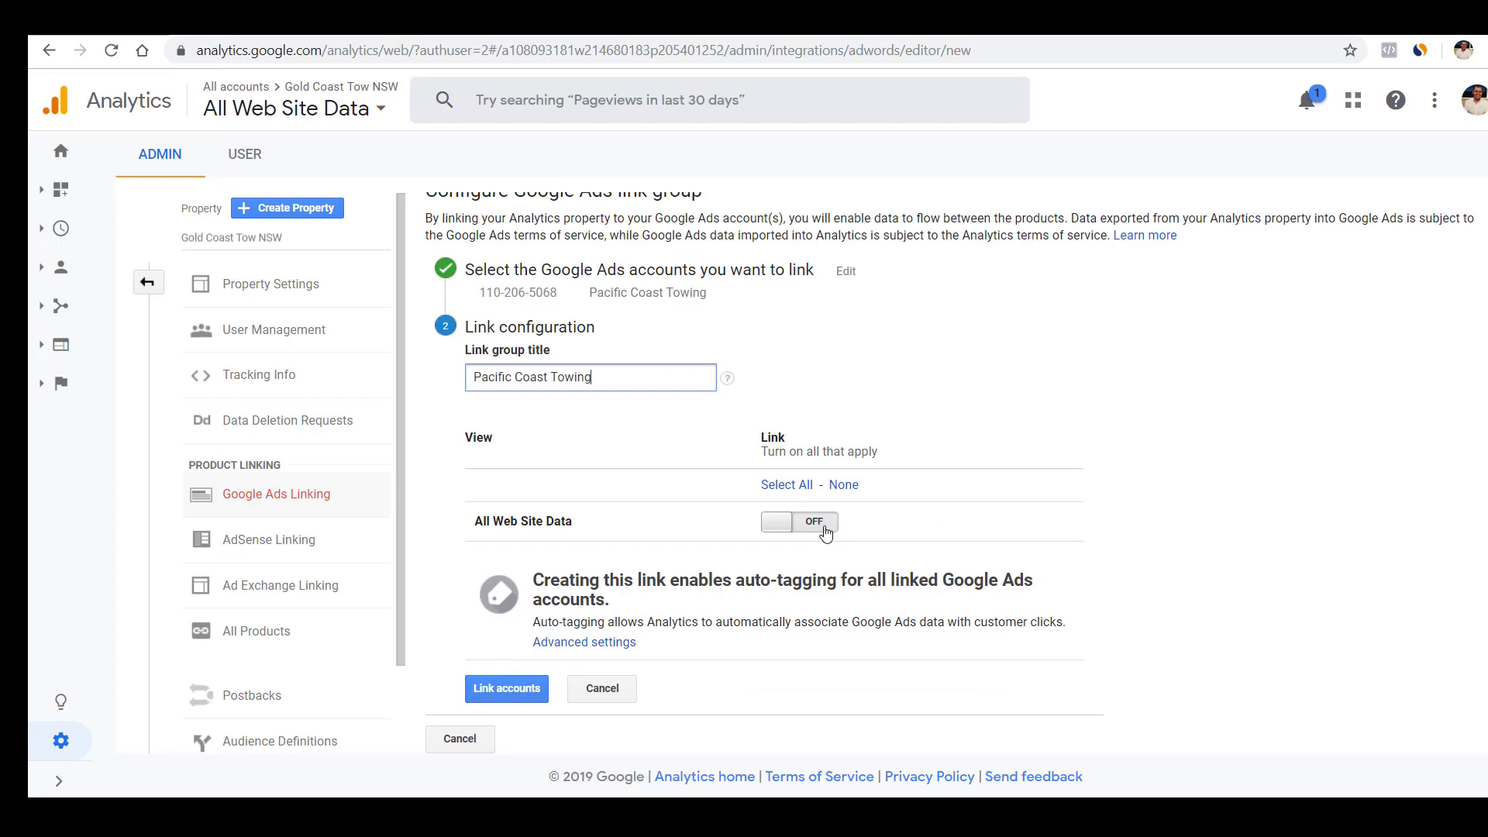
Step: Enable the All Web Site Data view for the Pacific Coast Towing link group and complete the account linking
click(816, 530)
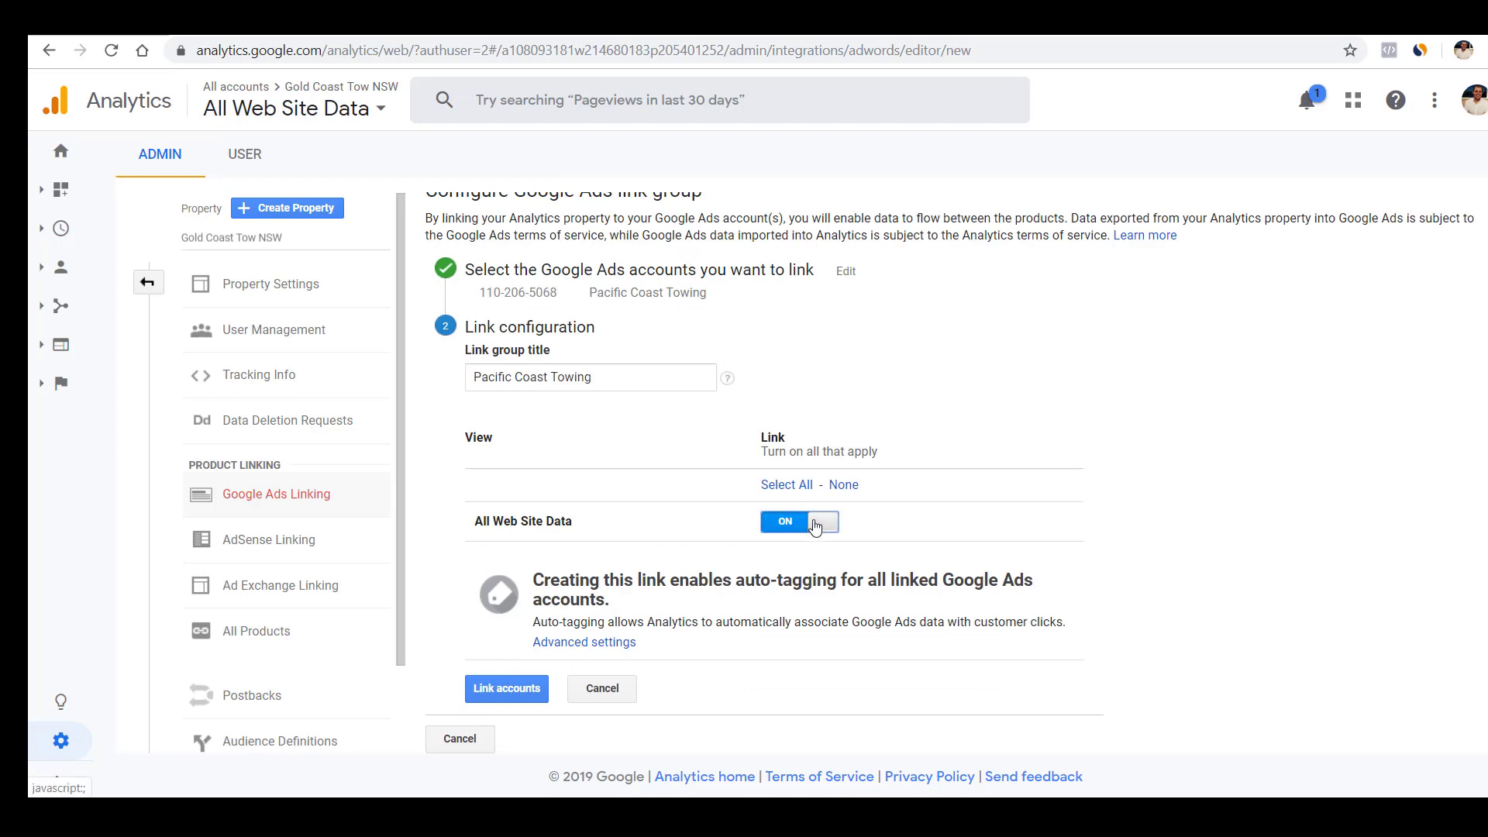
click(507, 697)
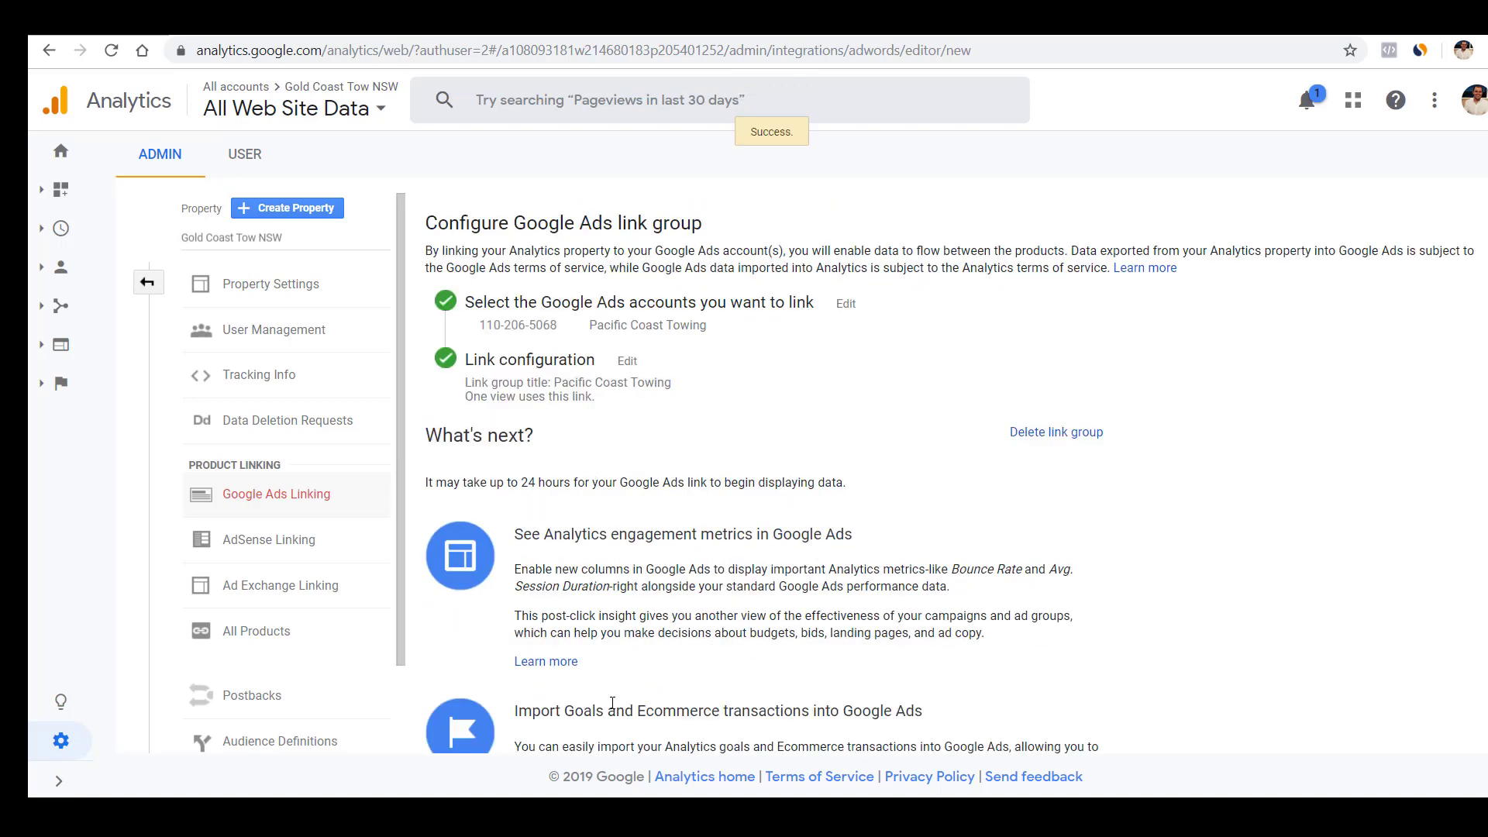
scroll(552, 661, down, 4)
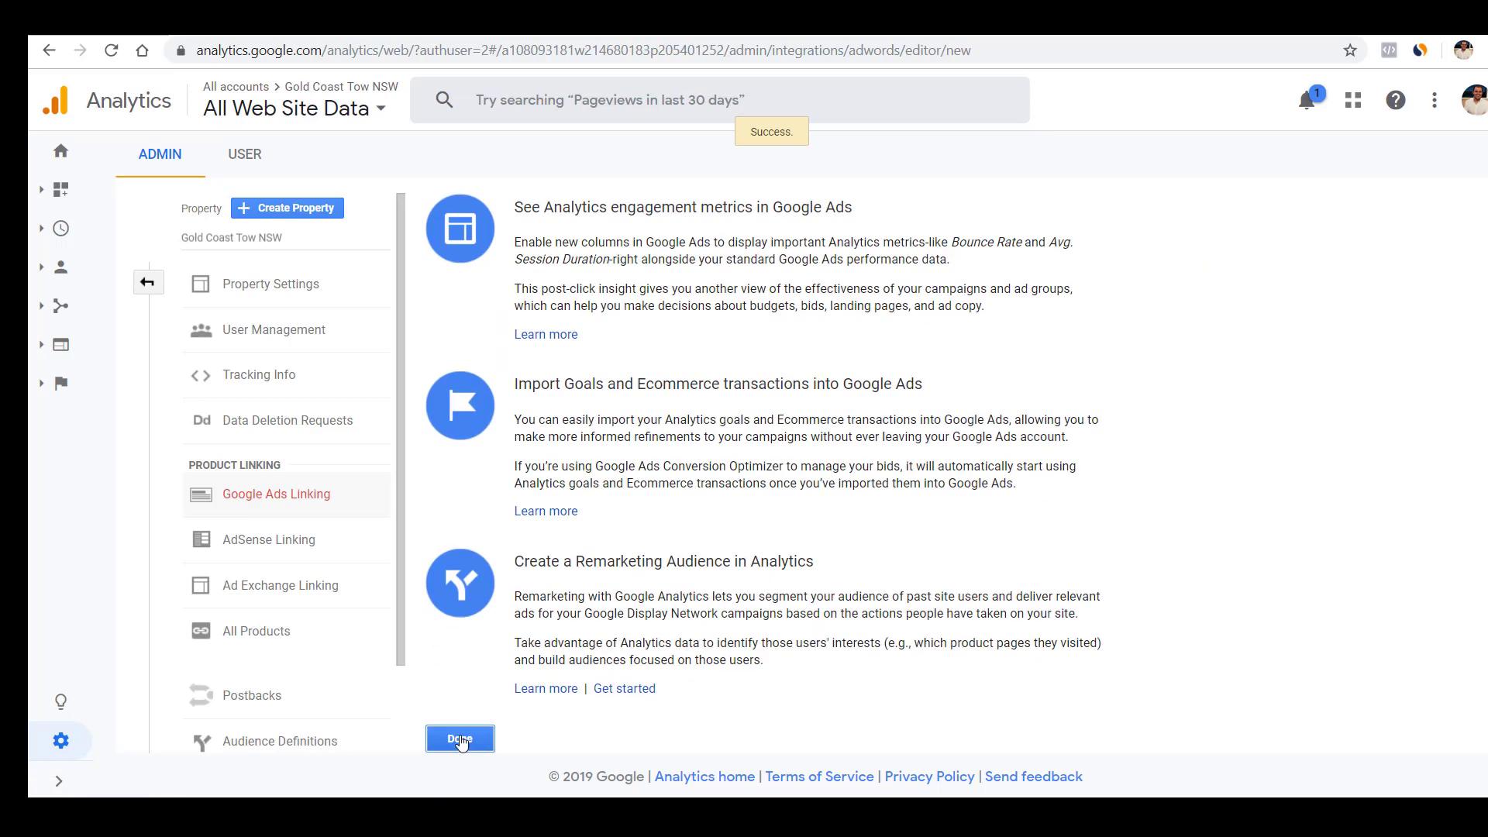
click(460, 740)
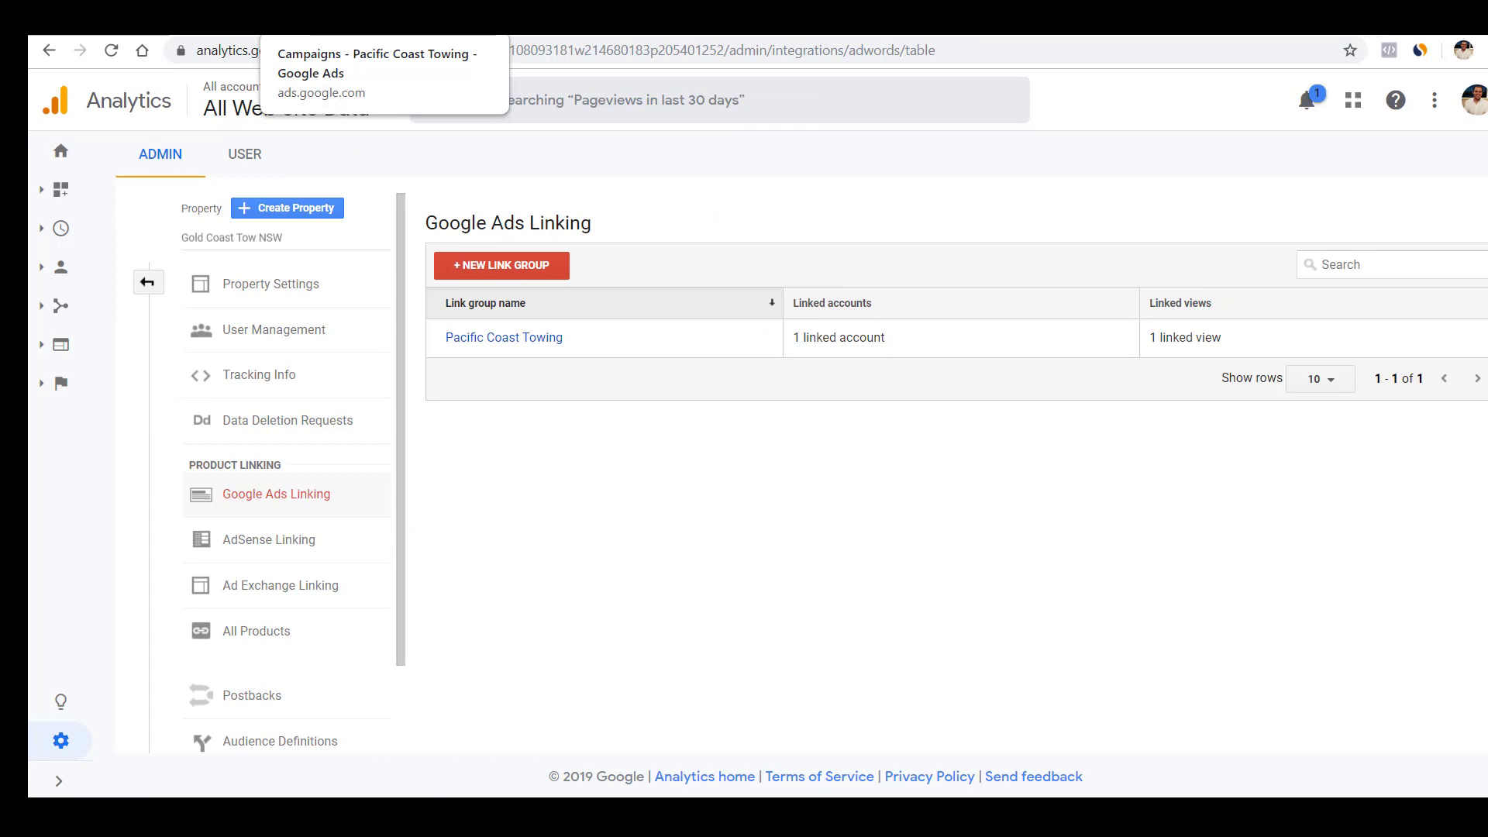
Step: Switch to the Pacific Coast Towing account in Google Ads and open the Google Analytics details of its linked accounts
click(334, 19)
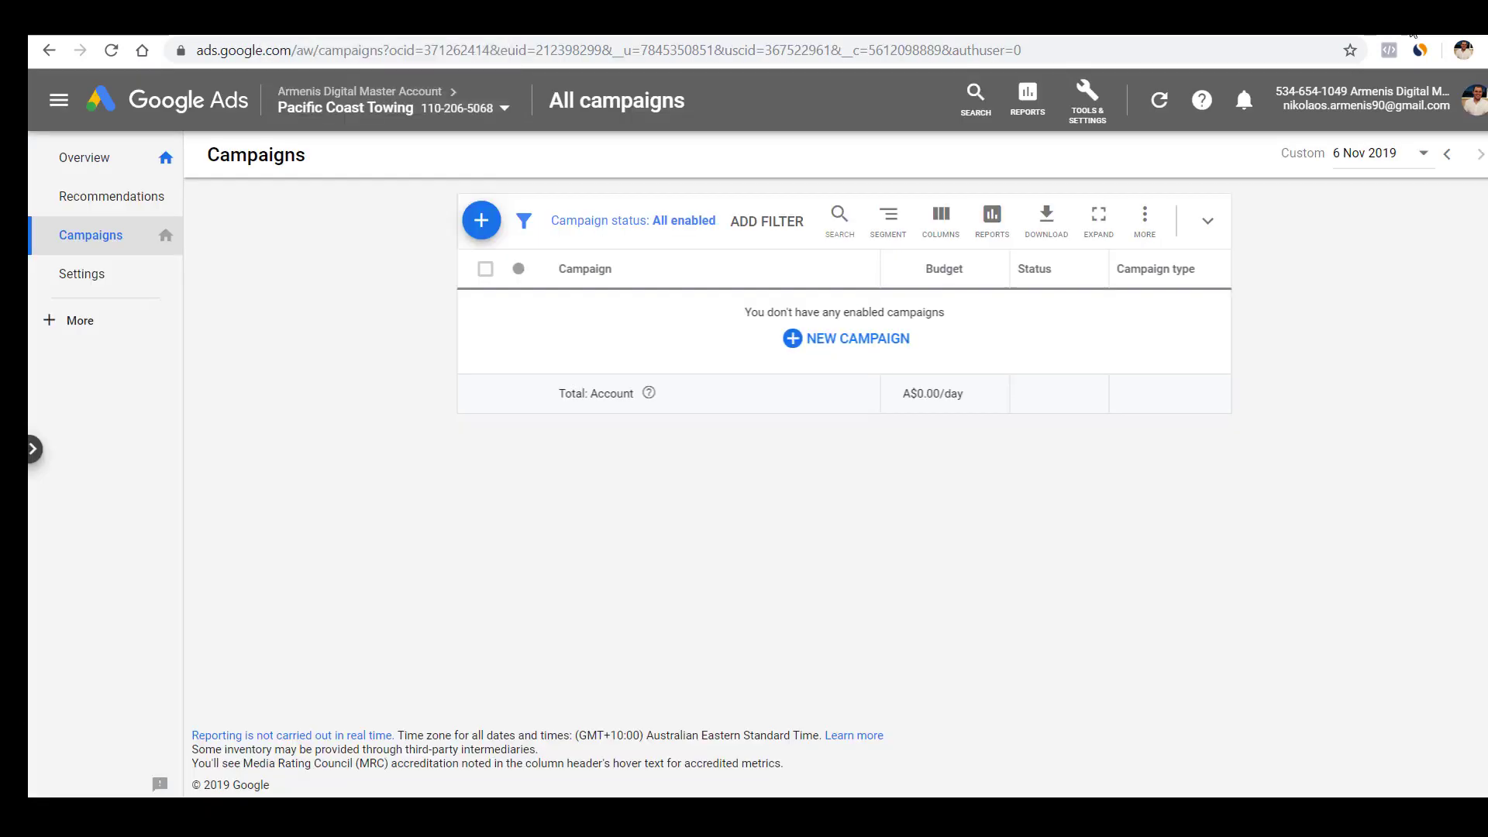
click(1094, 114)
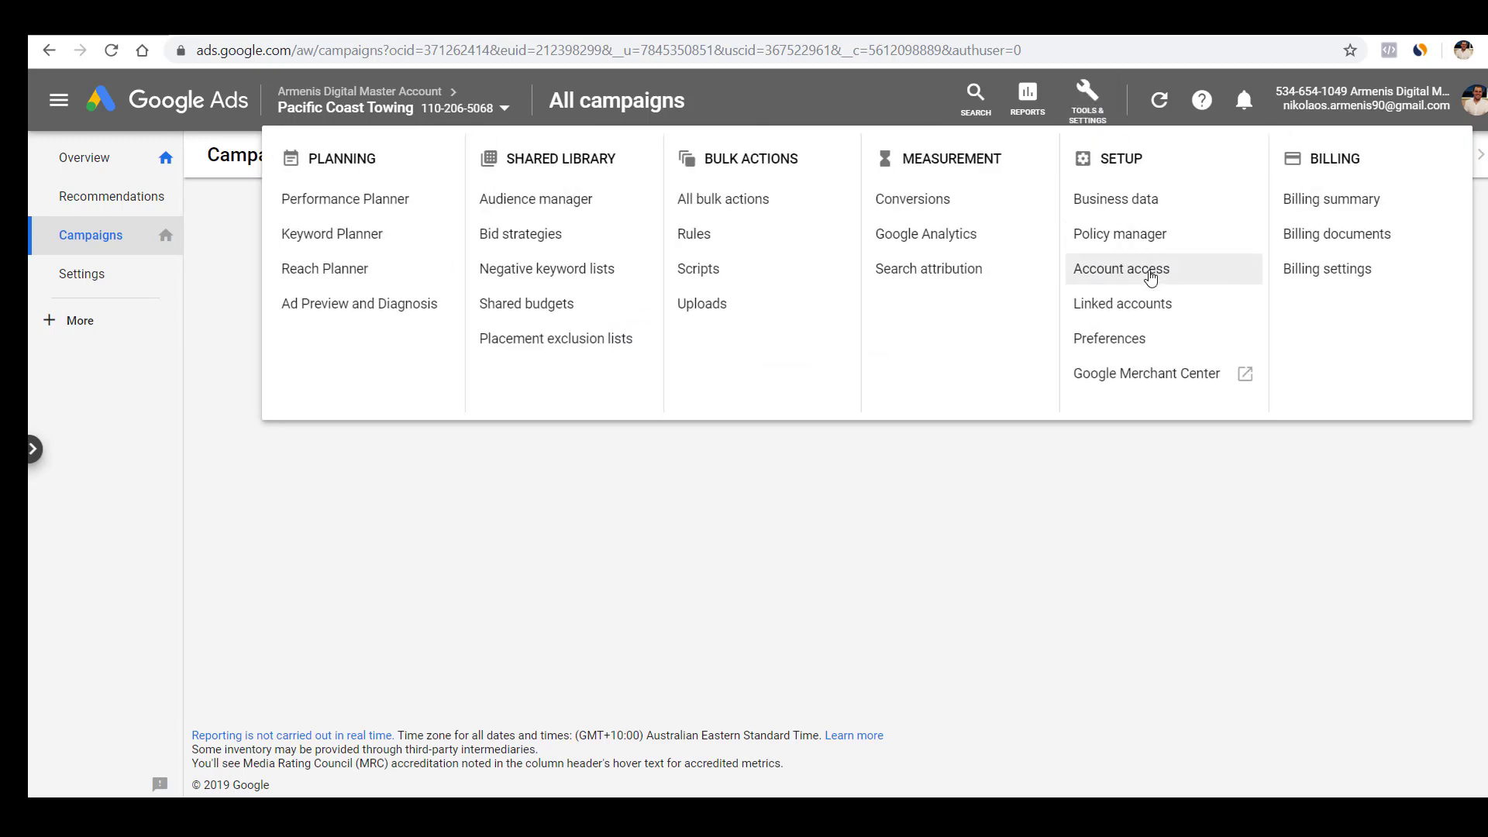
click(1150, 307)
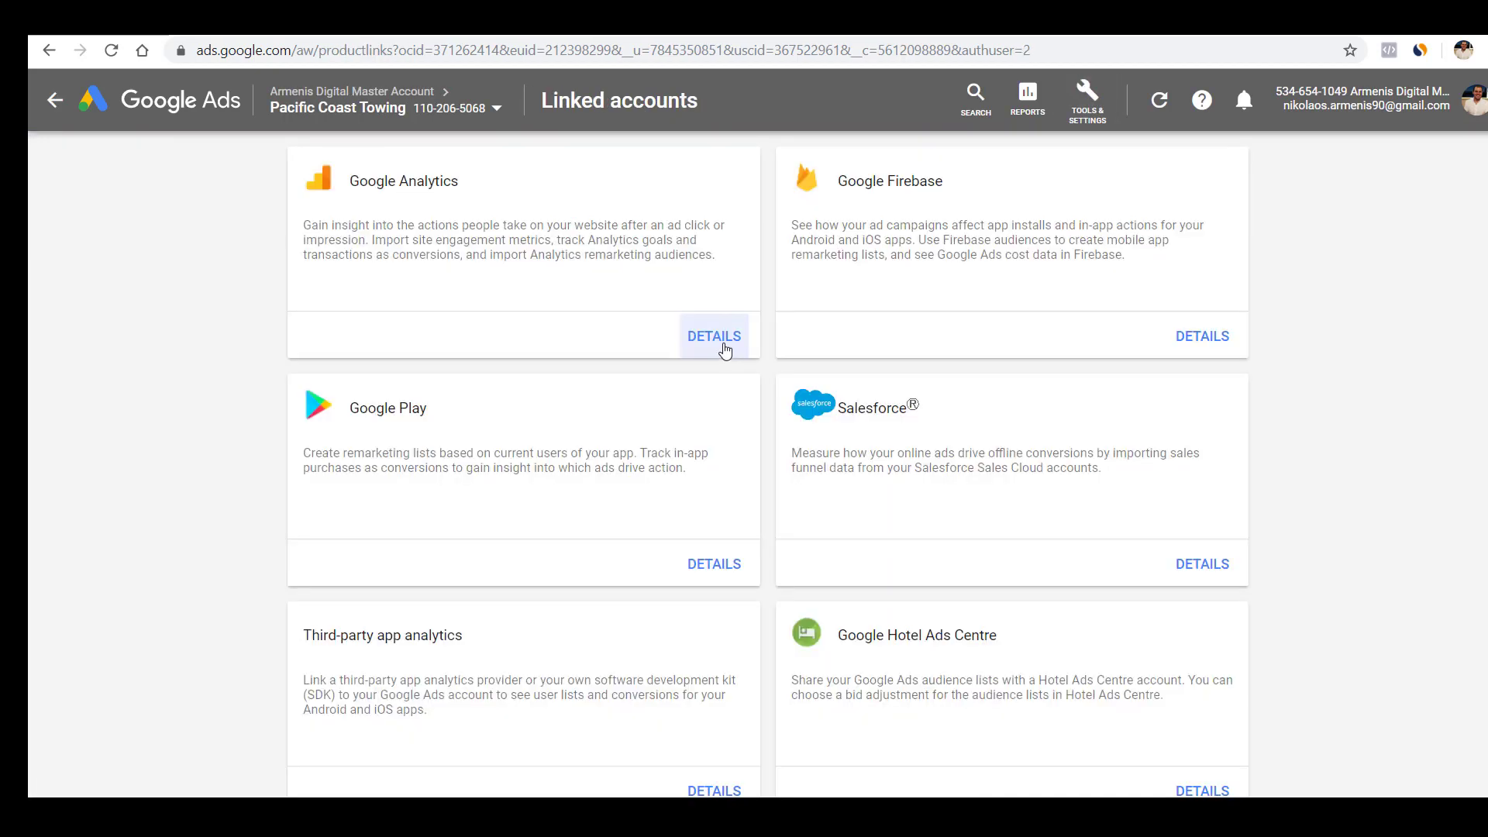
click(723, 347)
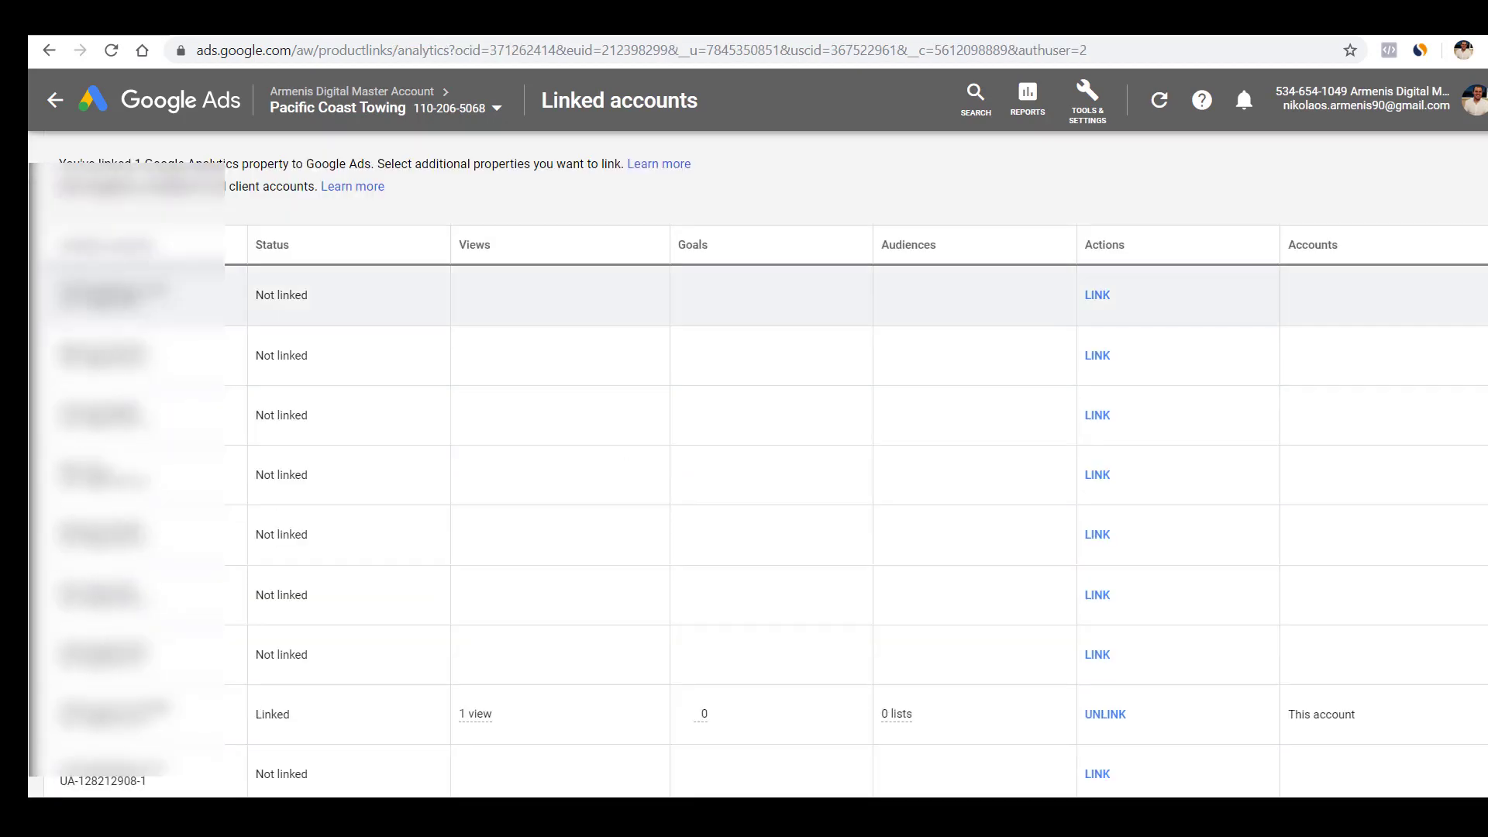
Step: Enable importing site metrics from the linked property's All Web Site Data view and save the setting
scroll(295, 387, down, 2)
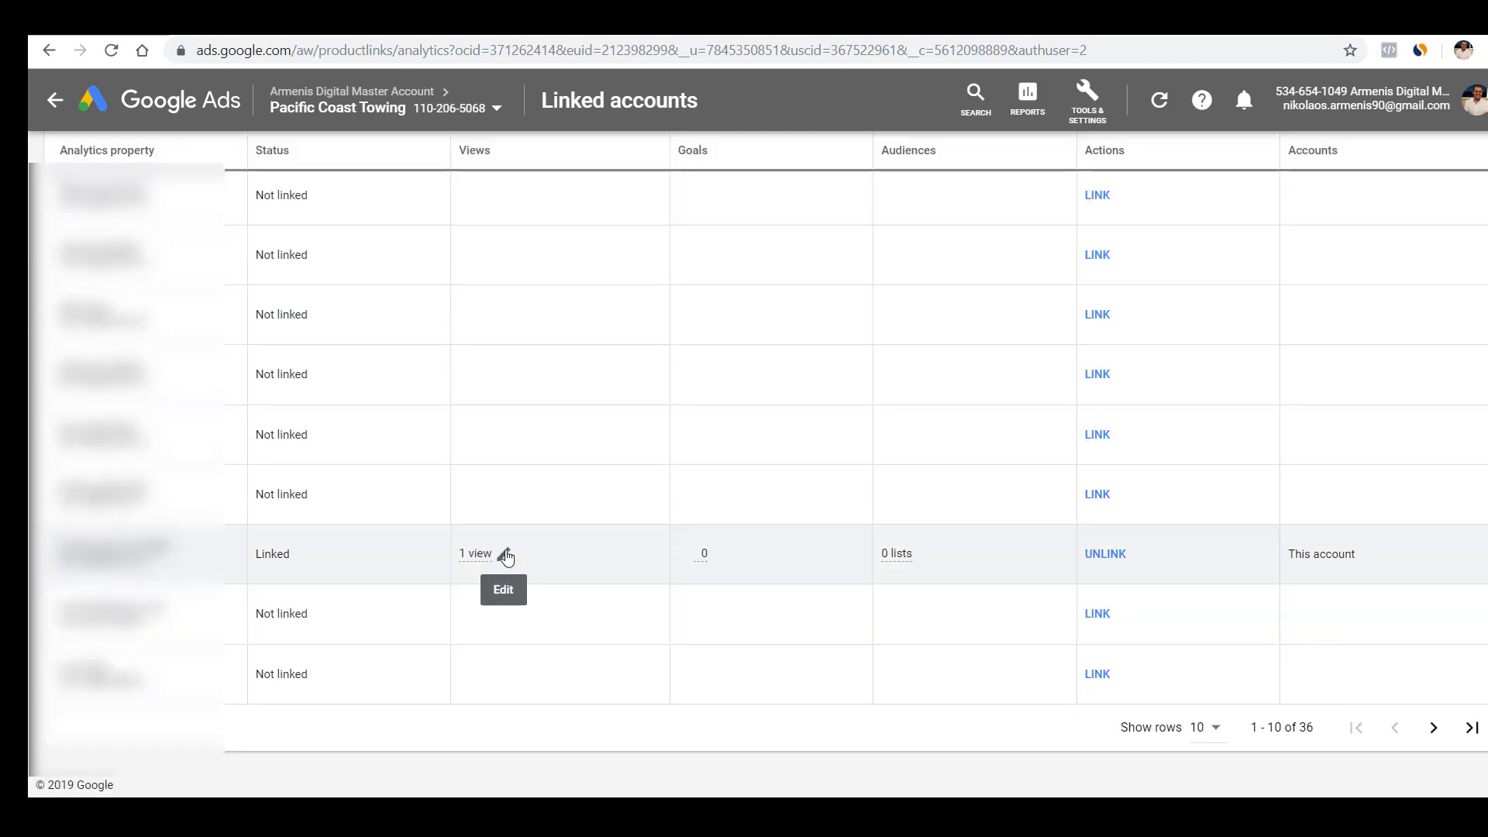
click(505, 555)
click(734, 660)
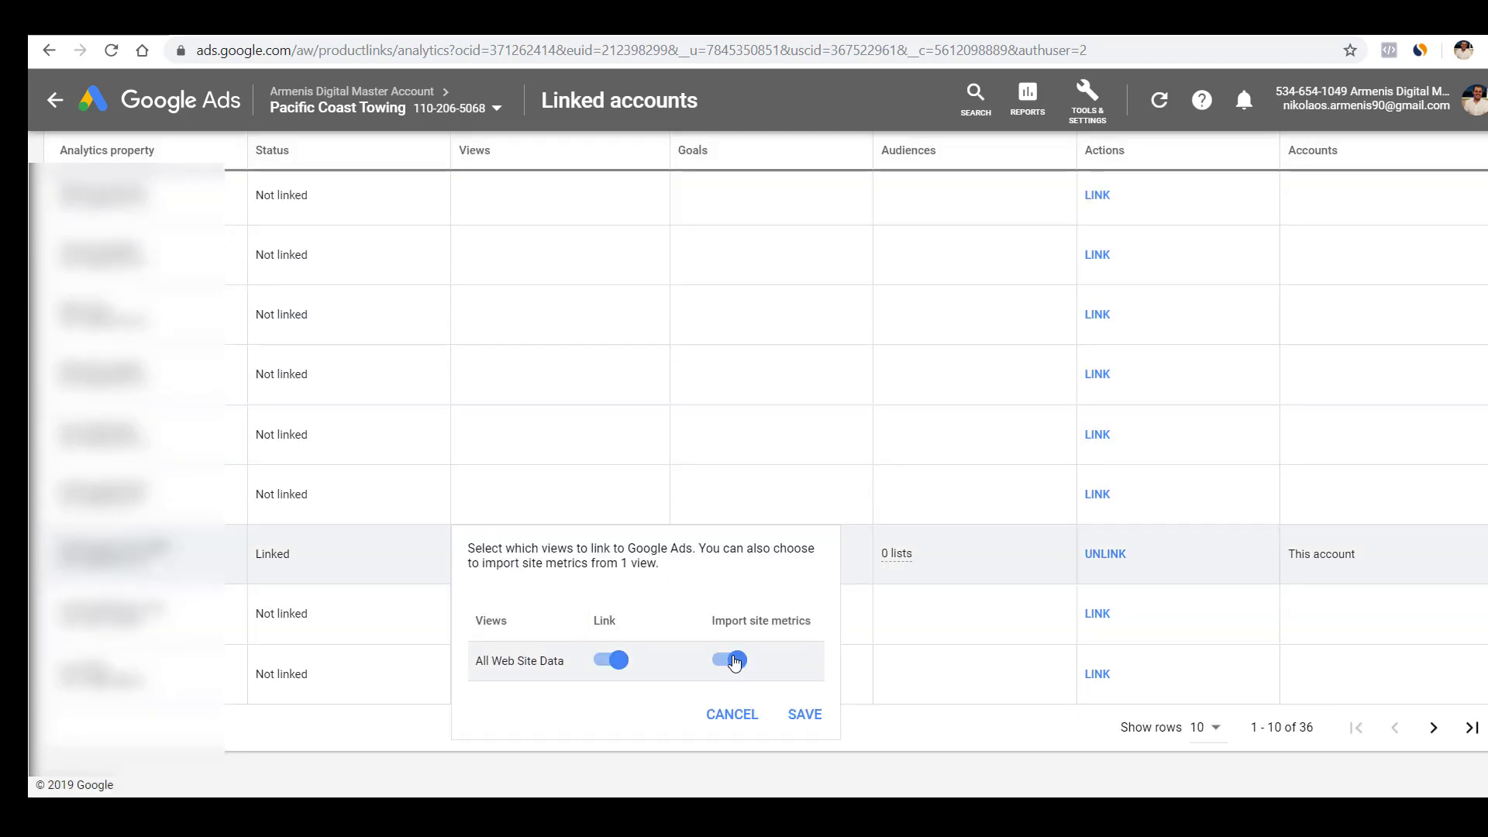
click(820, 718)
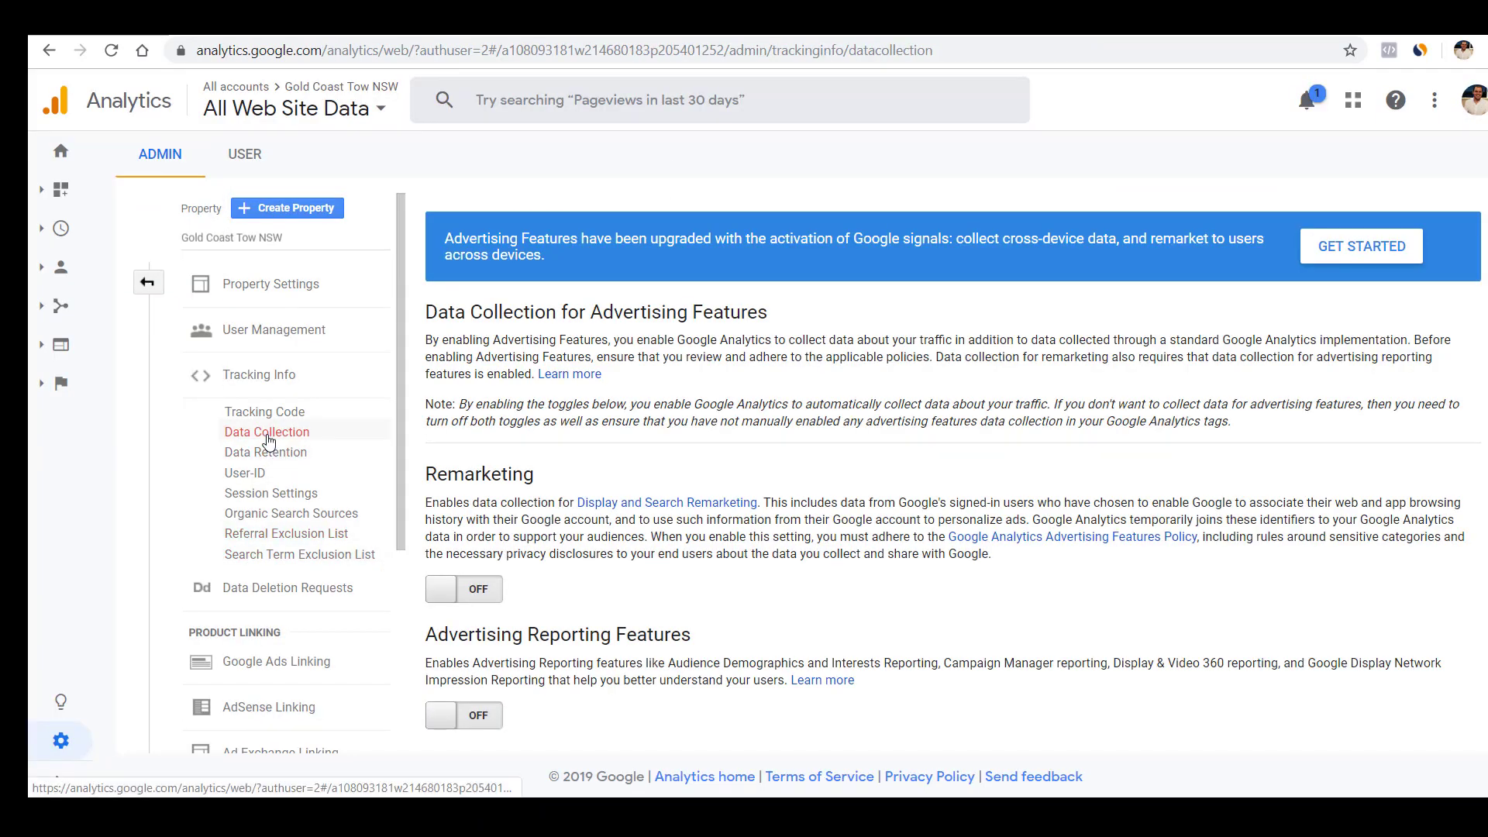
Step: Turn on data collection for Remarketing and Advertising Reporting Features, and open the property's data retention settings
click(479, 592)
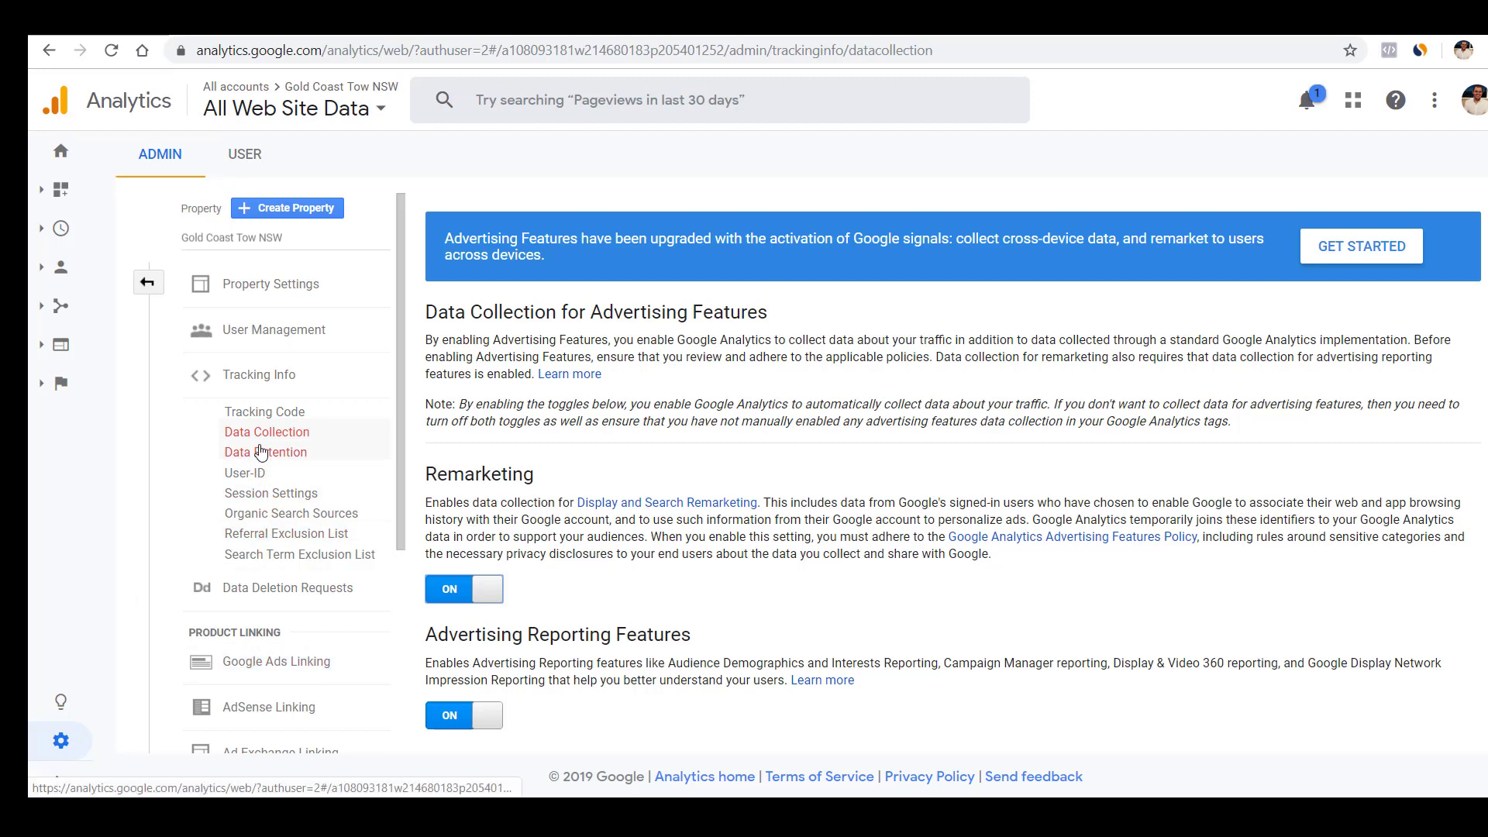
click(282, 463)
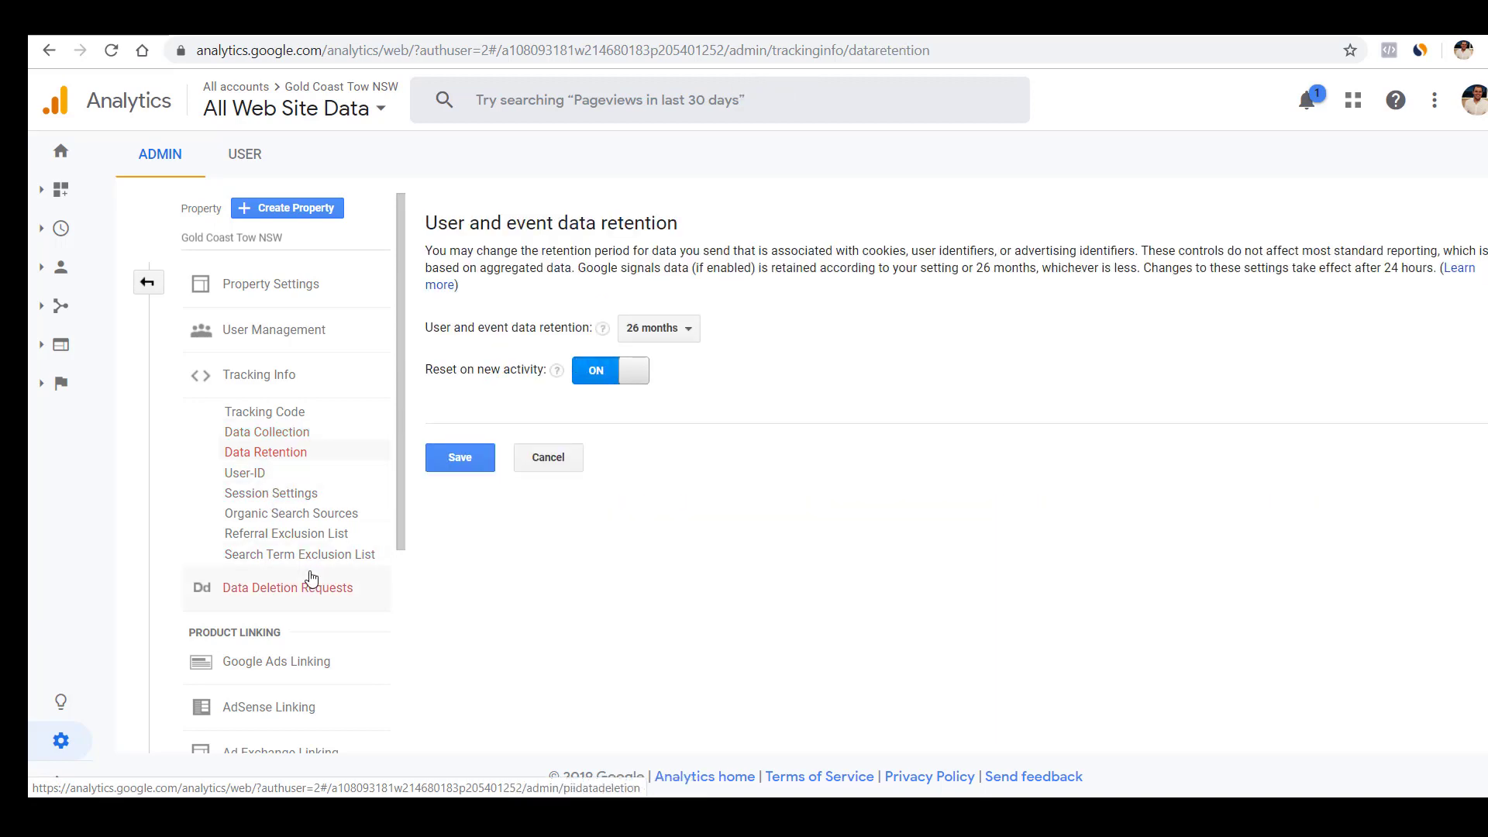
scroll(318, 585, down, 4)
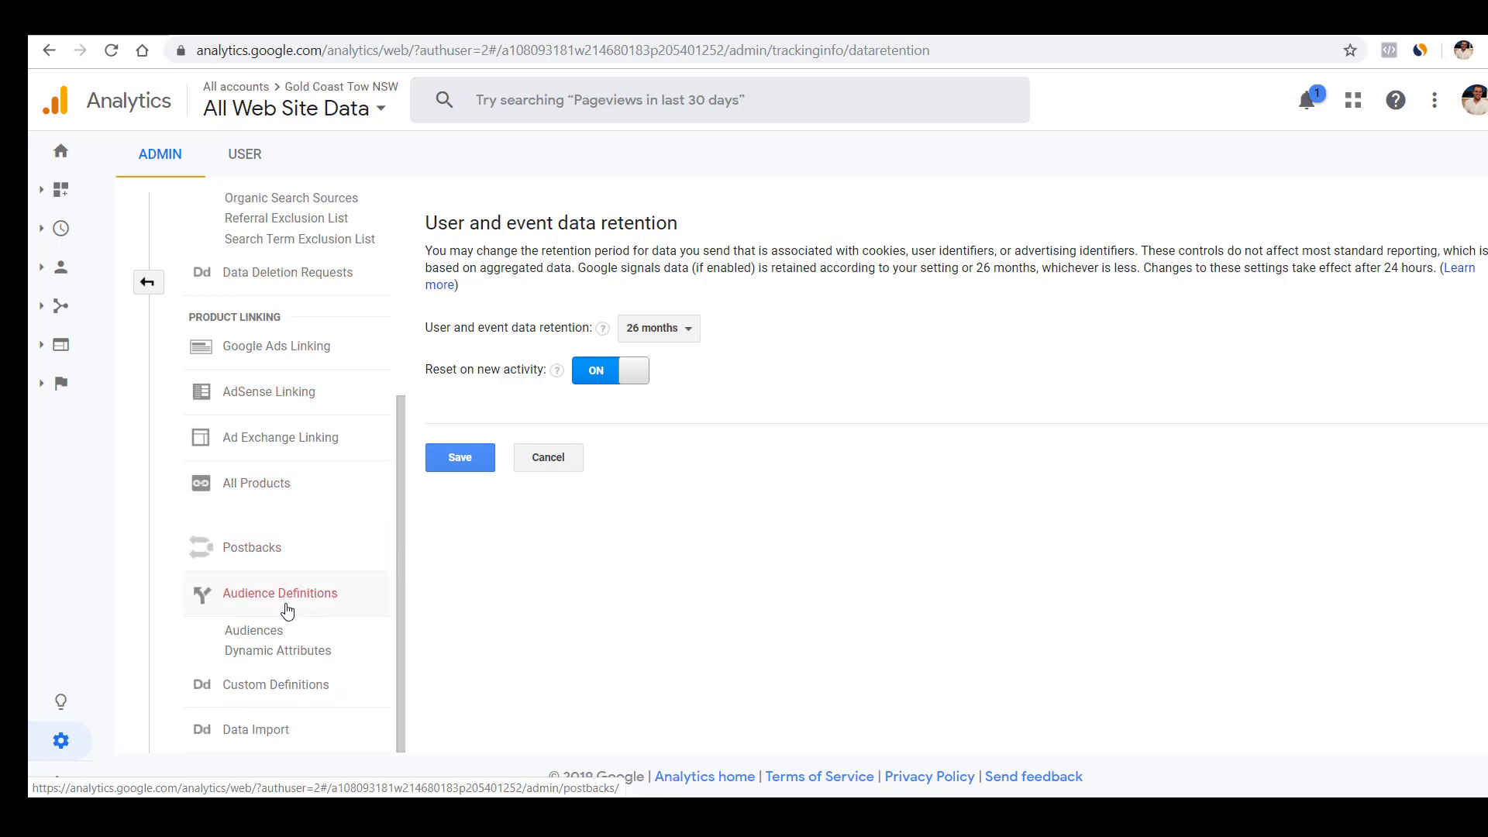
click(147, 282)
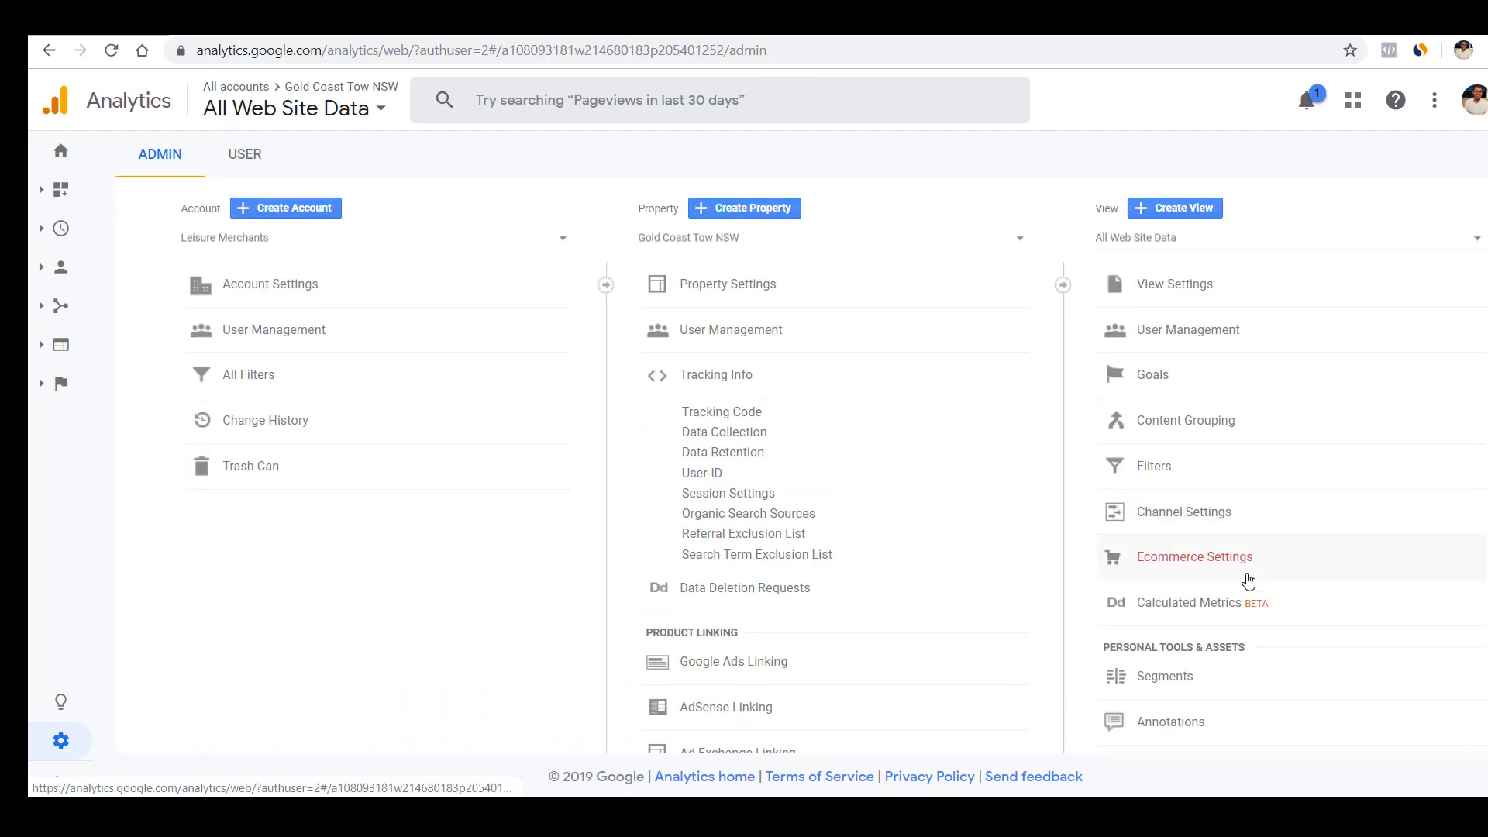
click(1237, 573)
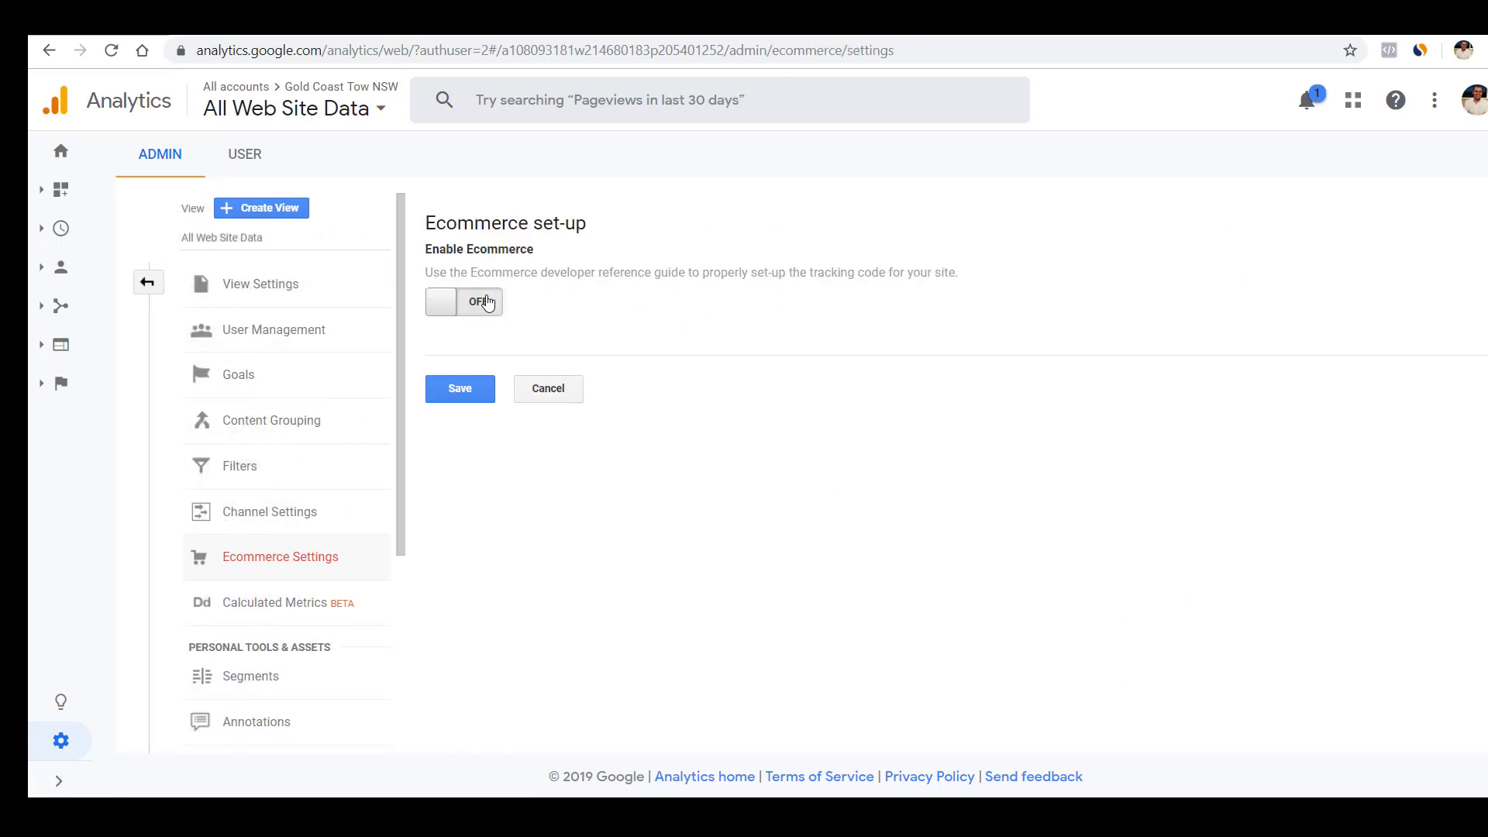
click(486, 303)
click(475, 378)
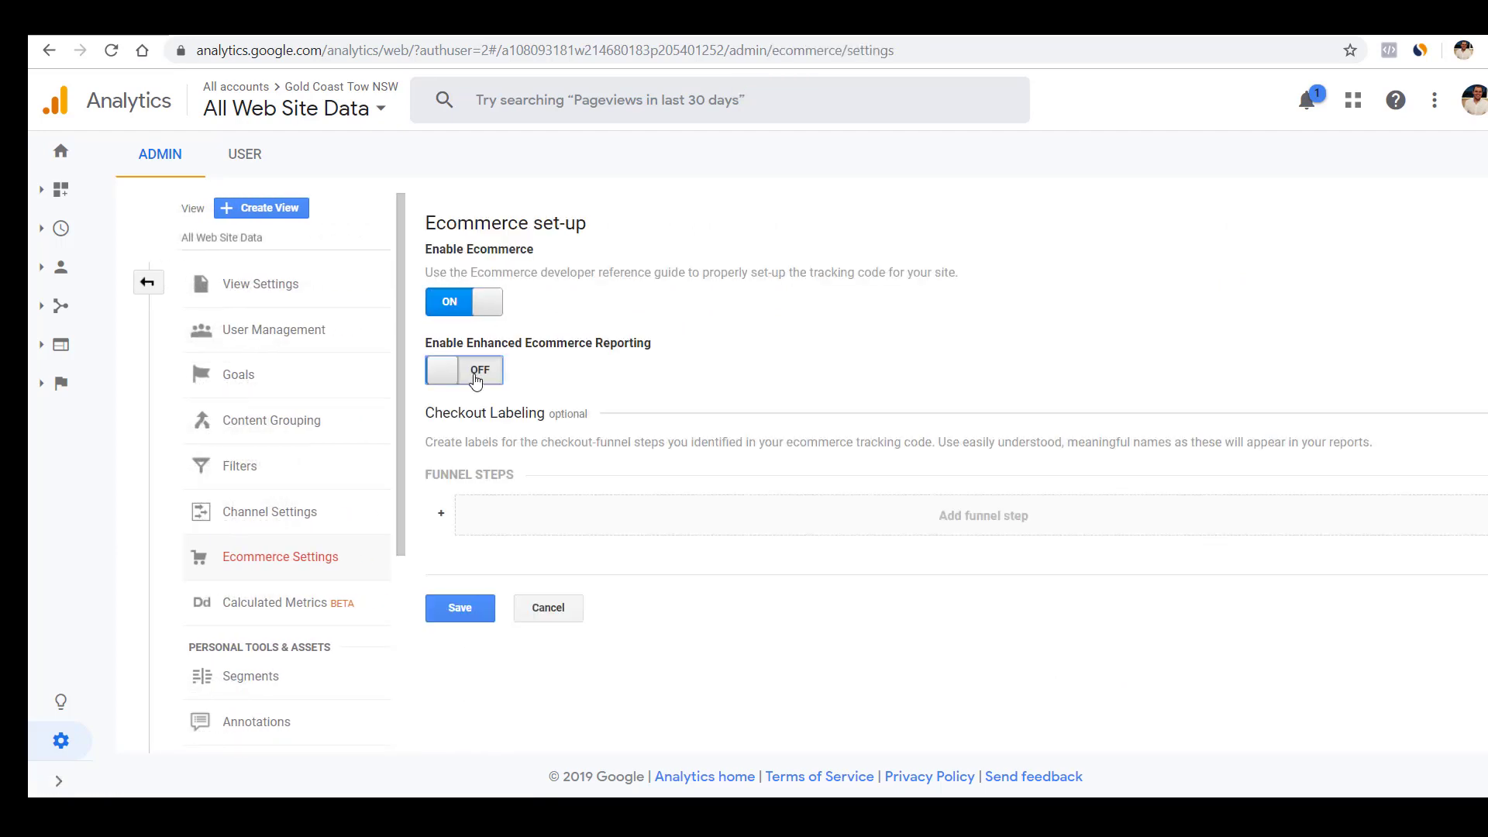
click(475, 379)
click(461, 313)
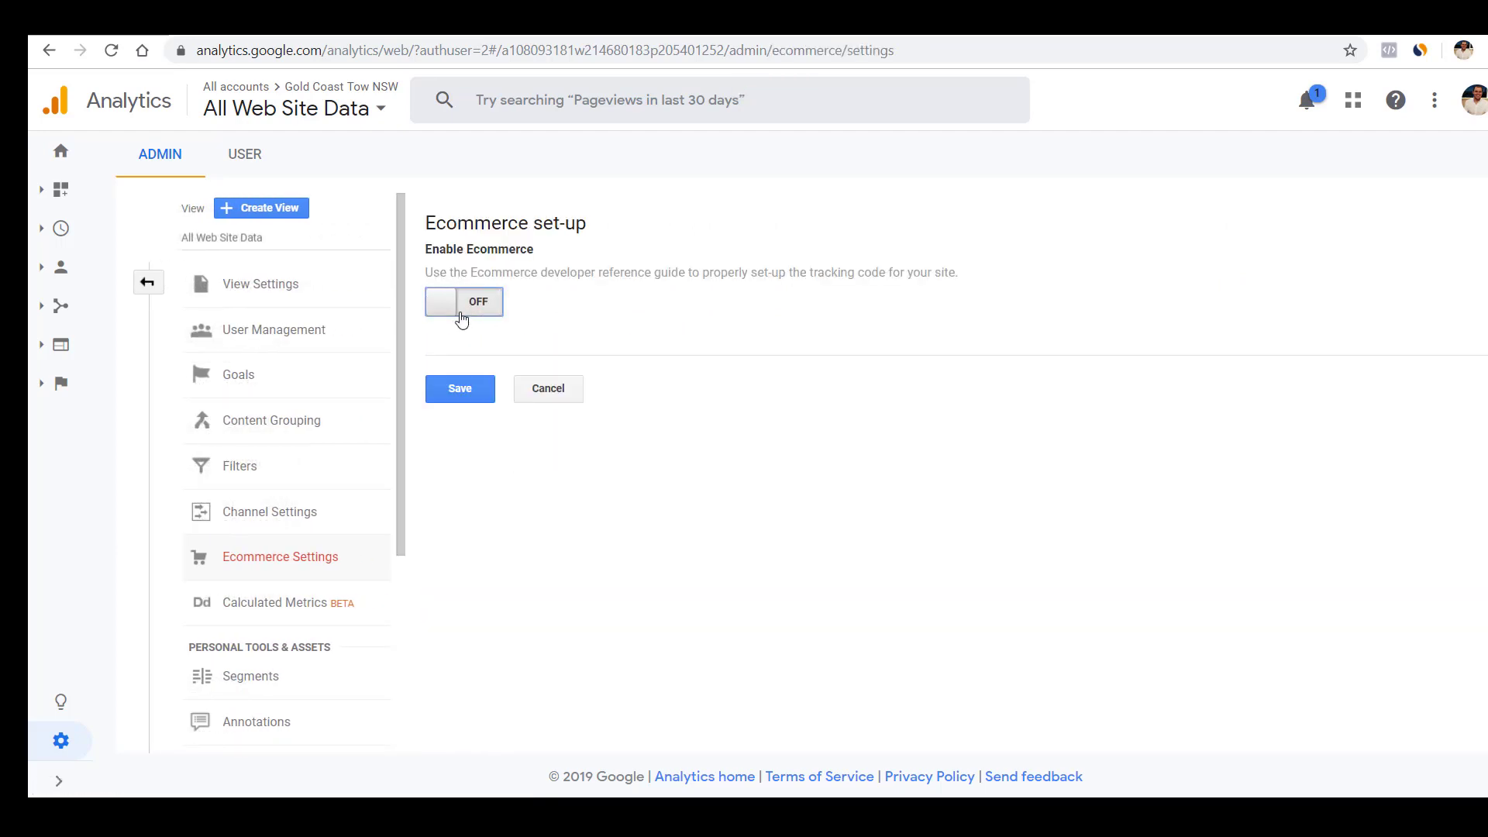
click(548, 388)
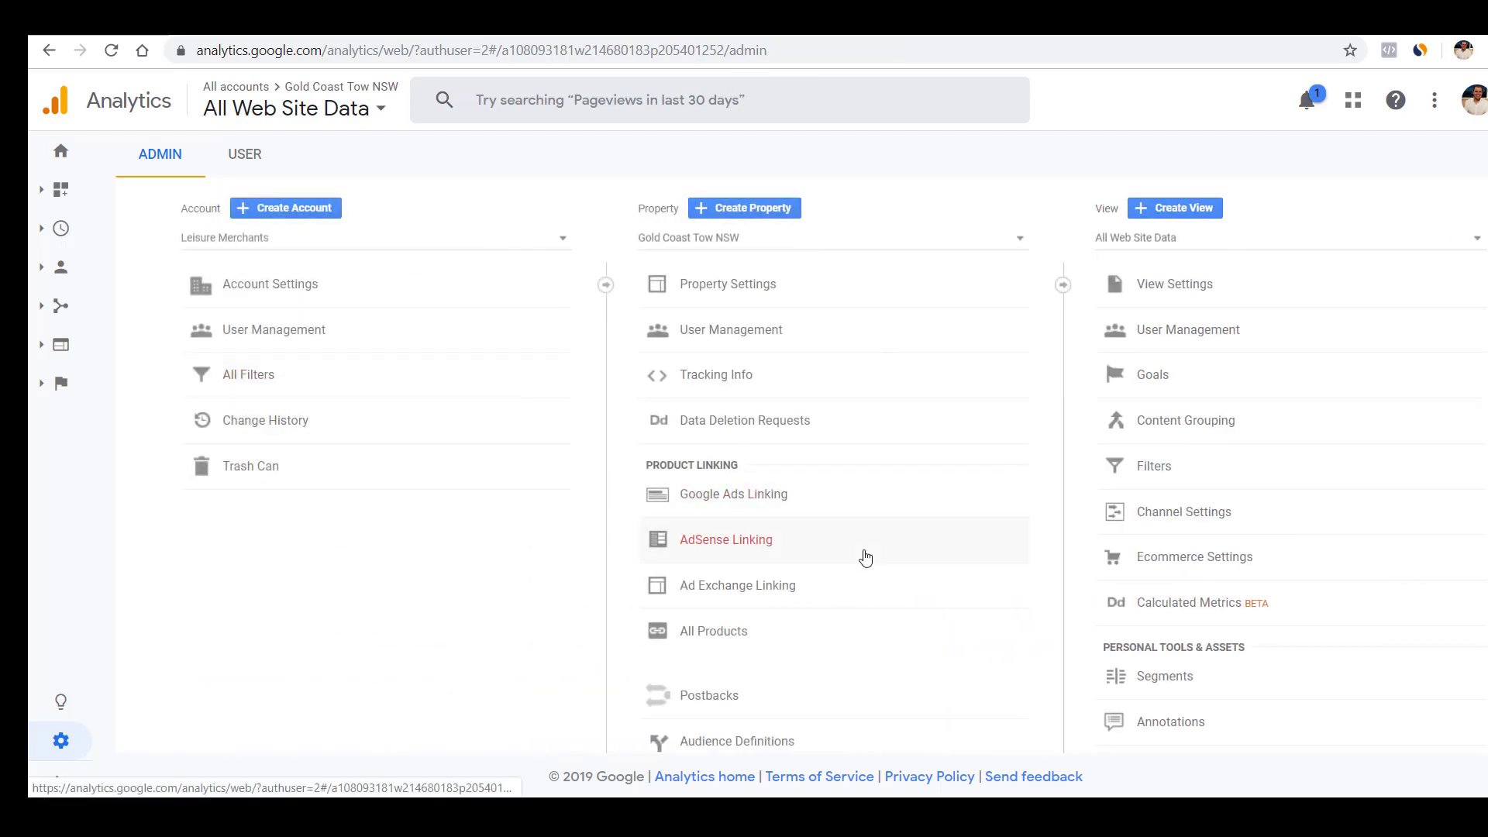
Step: Enable the first All Users audience for the property, with the Pacific Coast Towing Google Ads account and the Gold Coast Tow NSW Analytics property as destinations
scroll(850, 560, down, 3)
scroll(850, 561, down, 1)
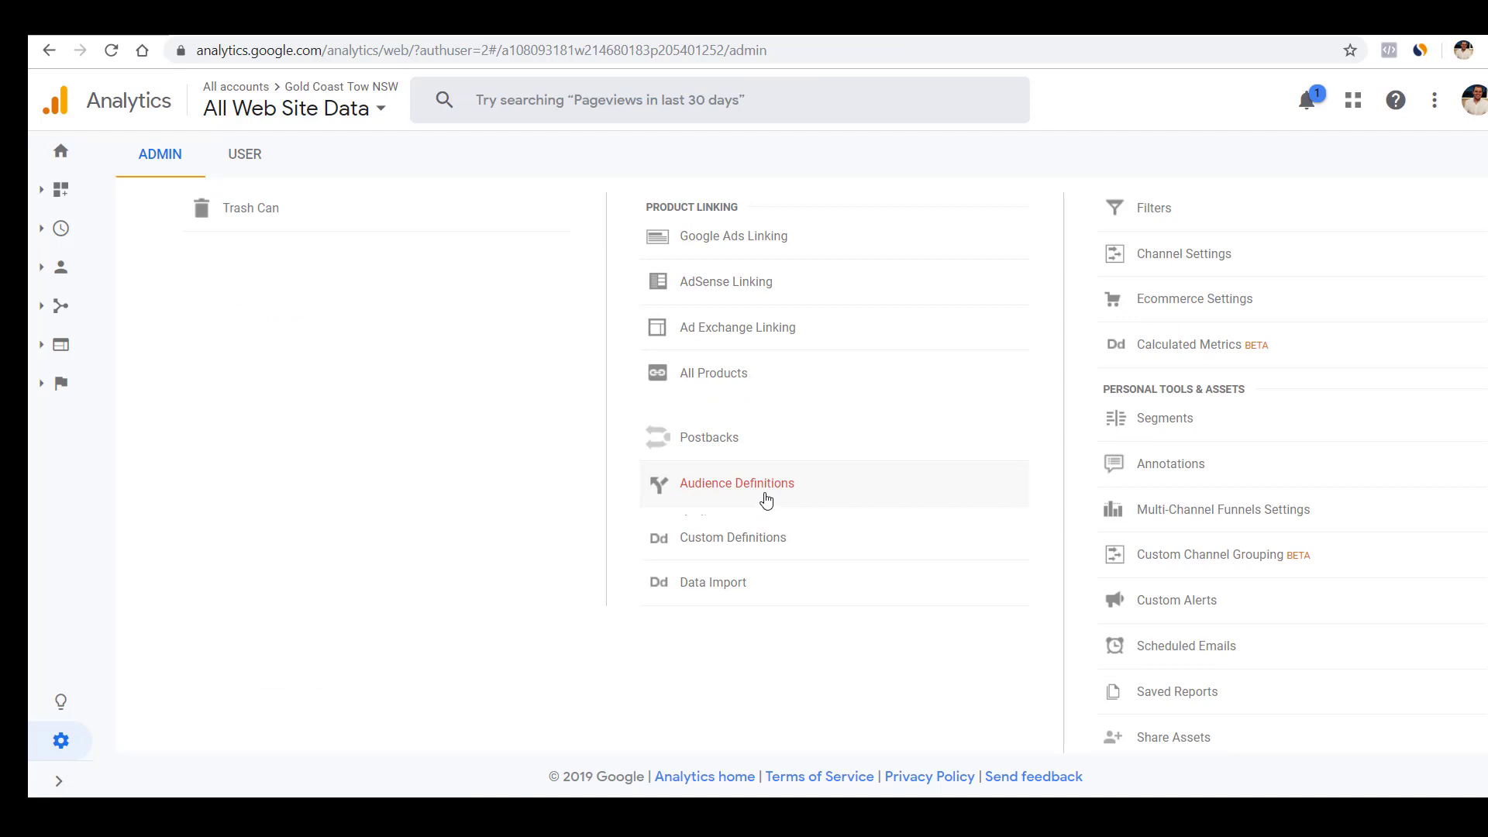
click(764, 496)
click(746, 518)
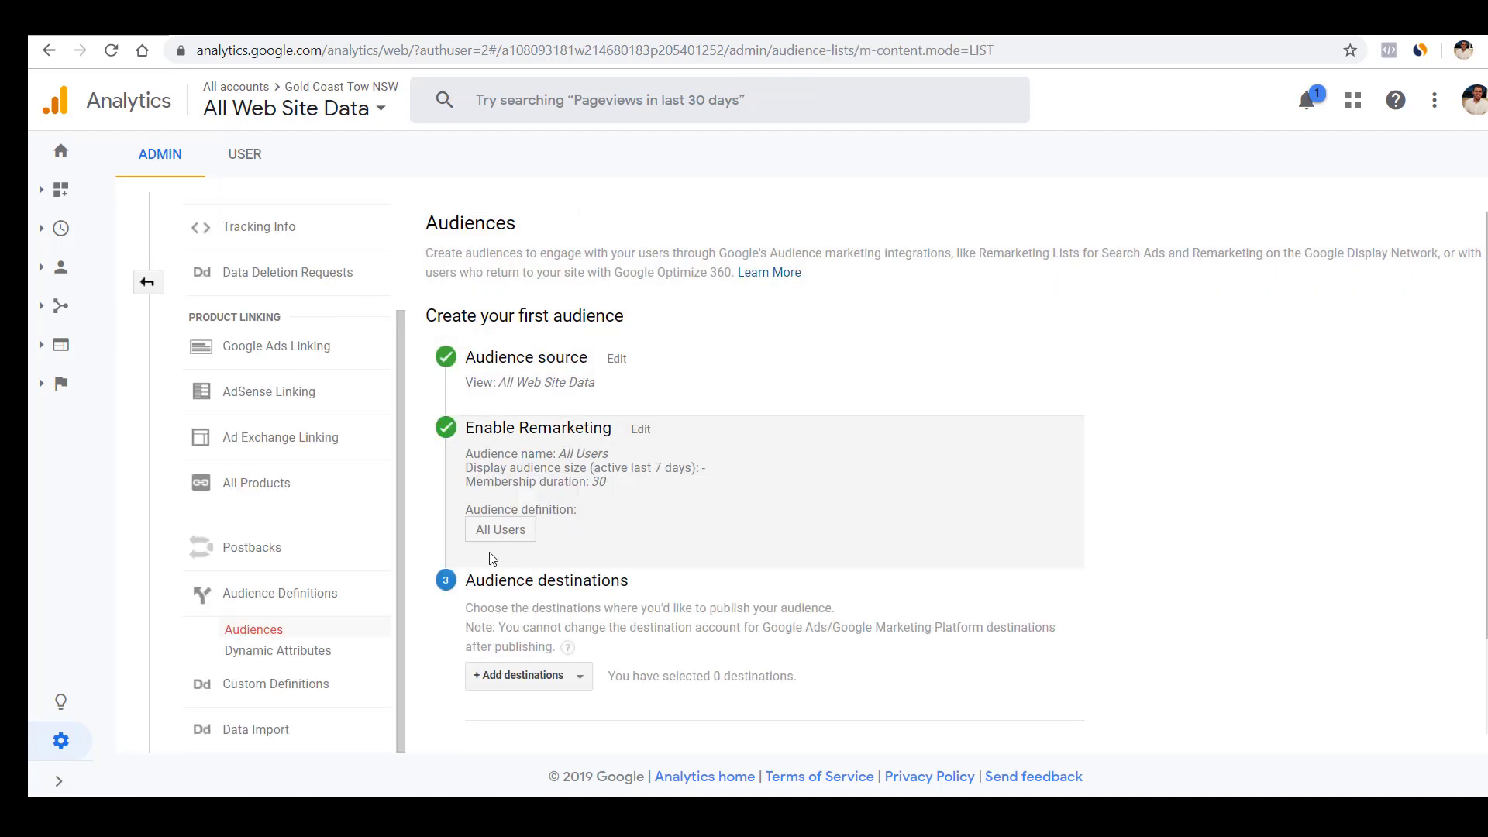
click(544, 675)
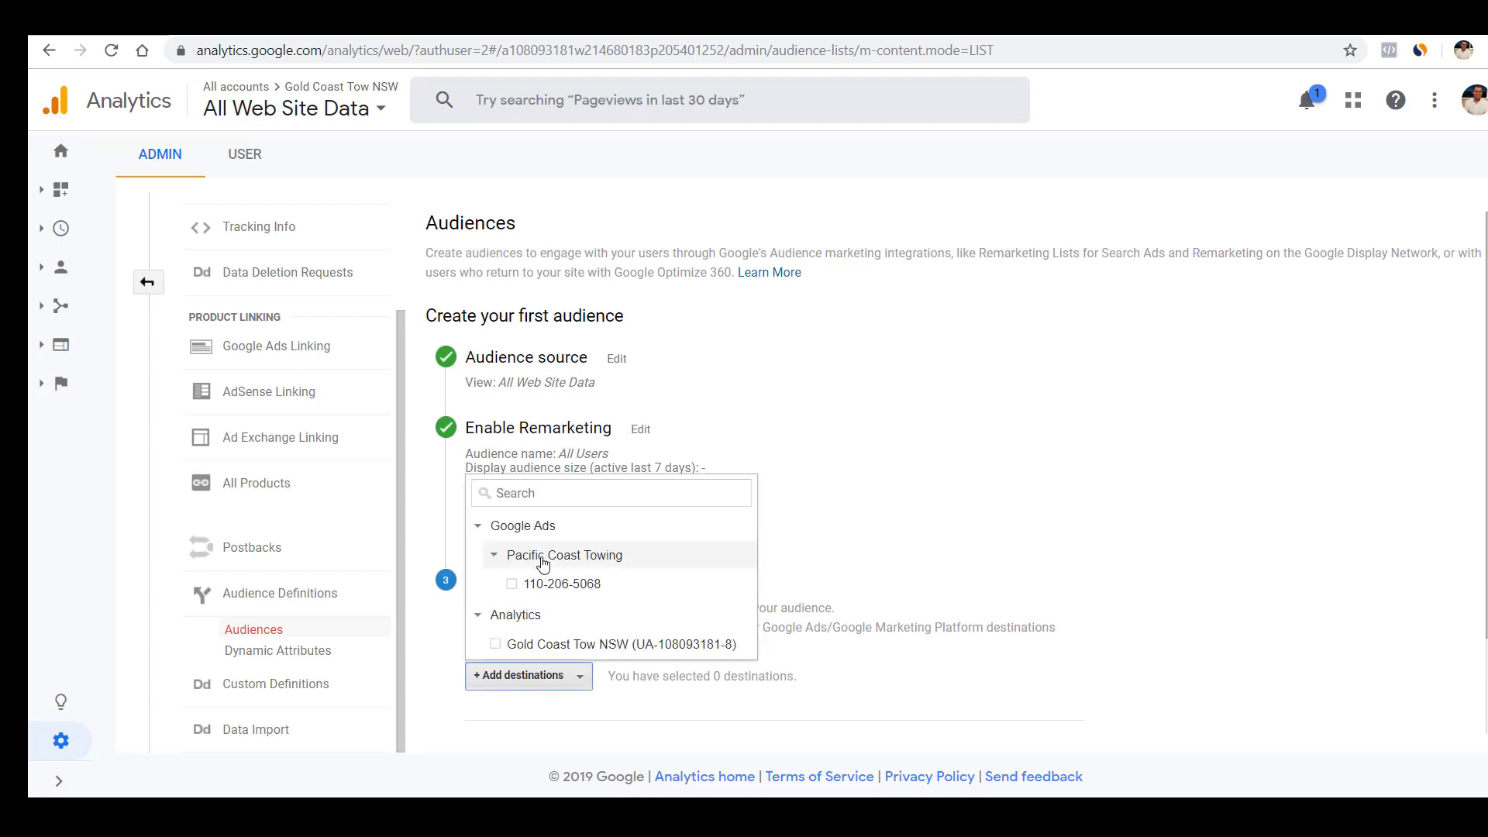
click(540, 587)
click(532, 645)
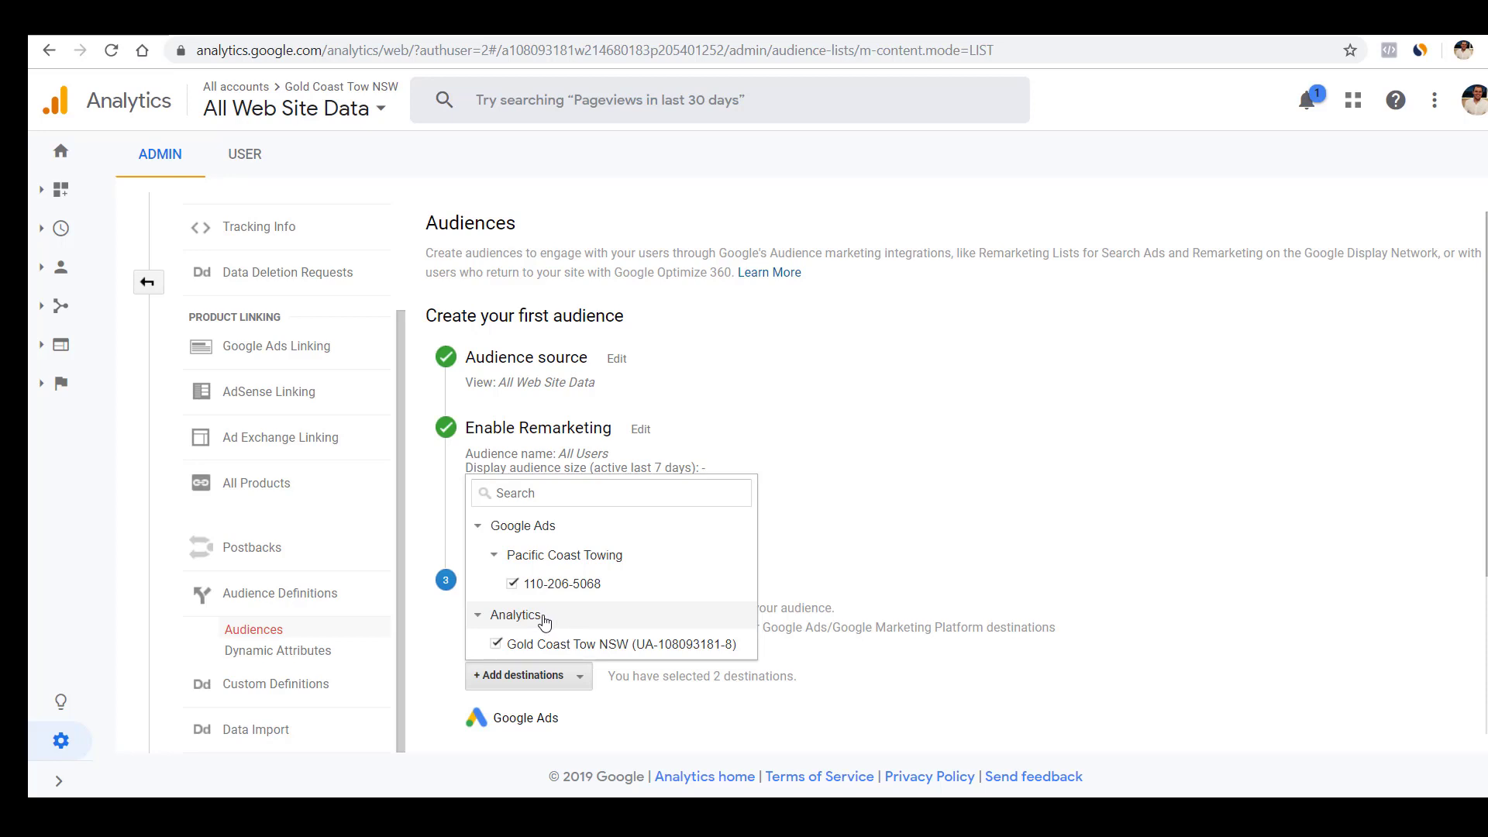
scroll(611, 670, down, 3)
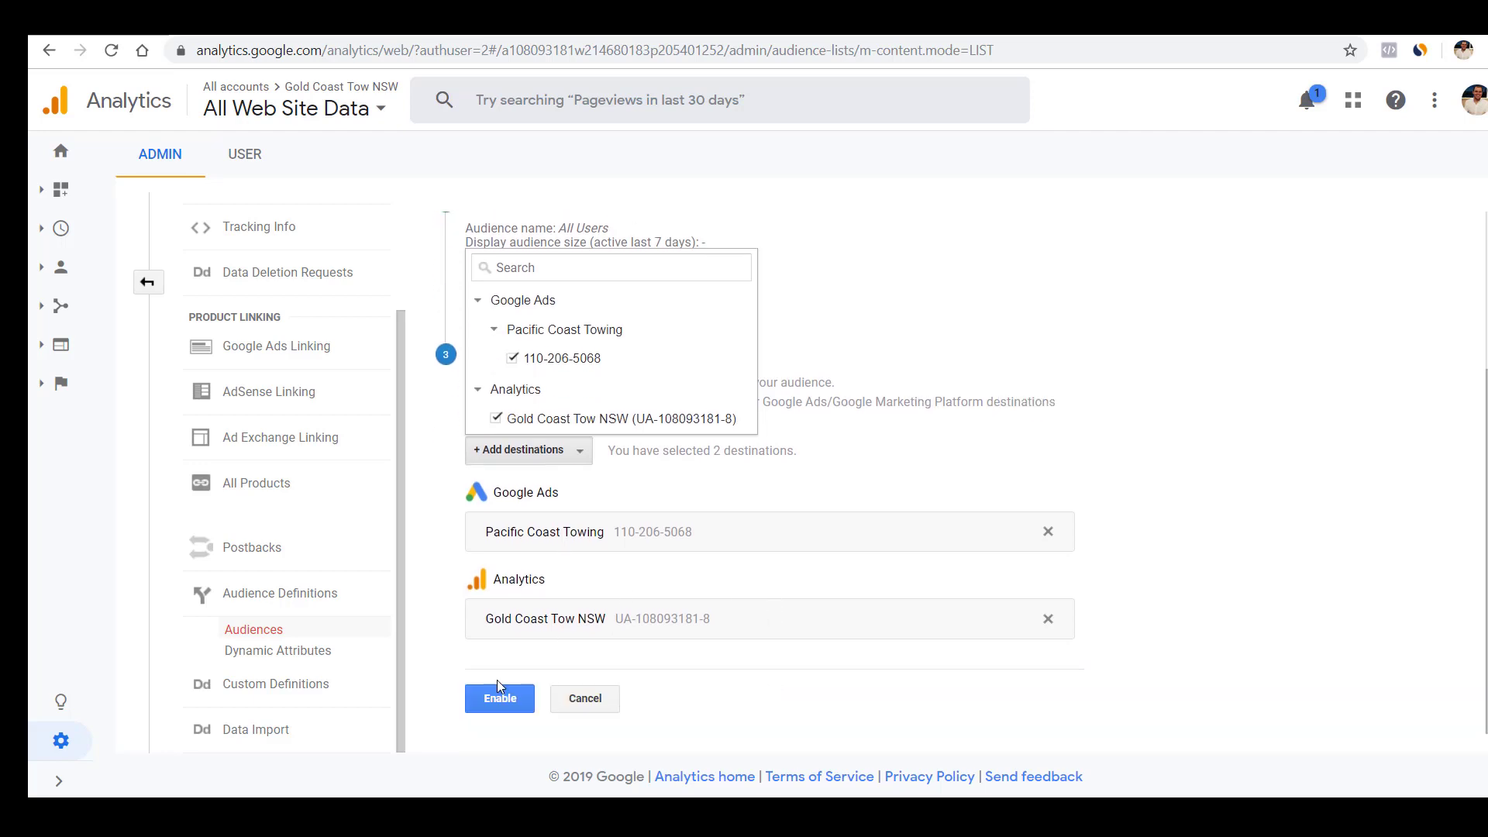
click(505, 699)
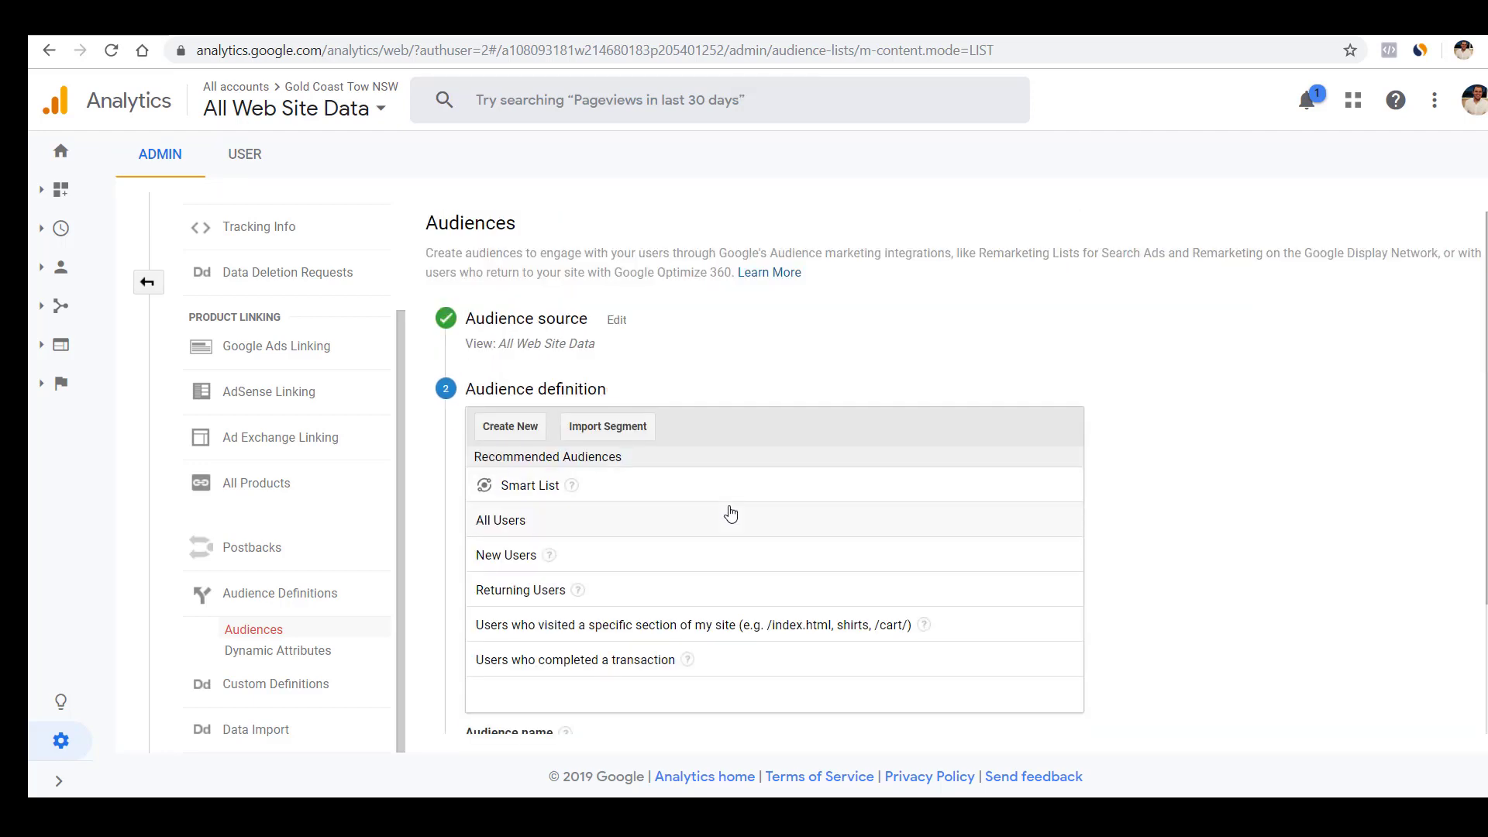
Step: Define a new audience from All Users, name it "All Visitors 30 Days", and continue to its destinations
click(595, 526)
scroll(583, 611, down, 2)
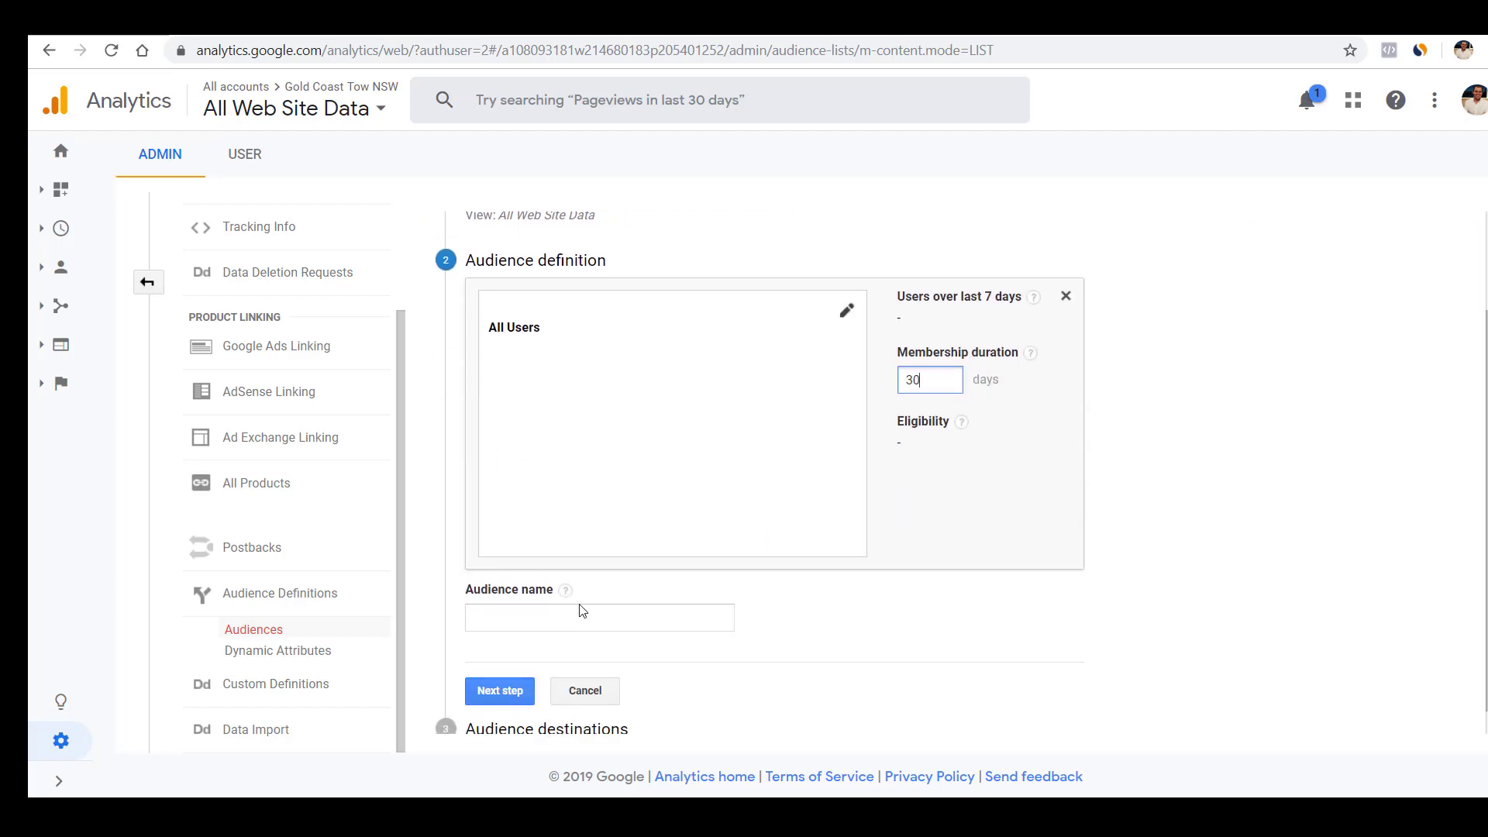
click(592, 613)
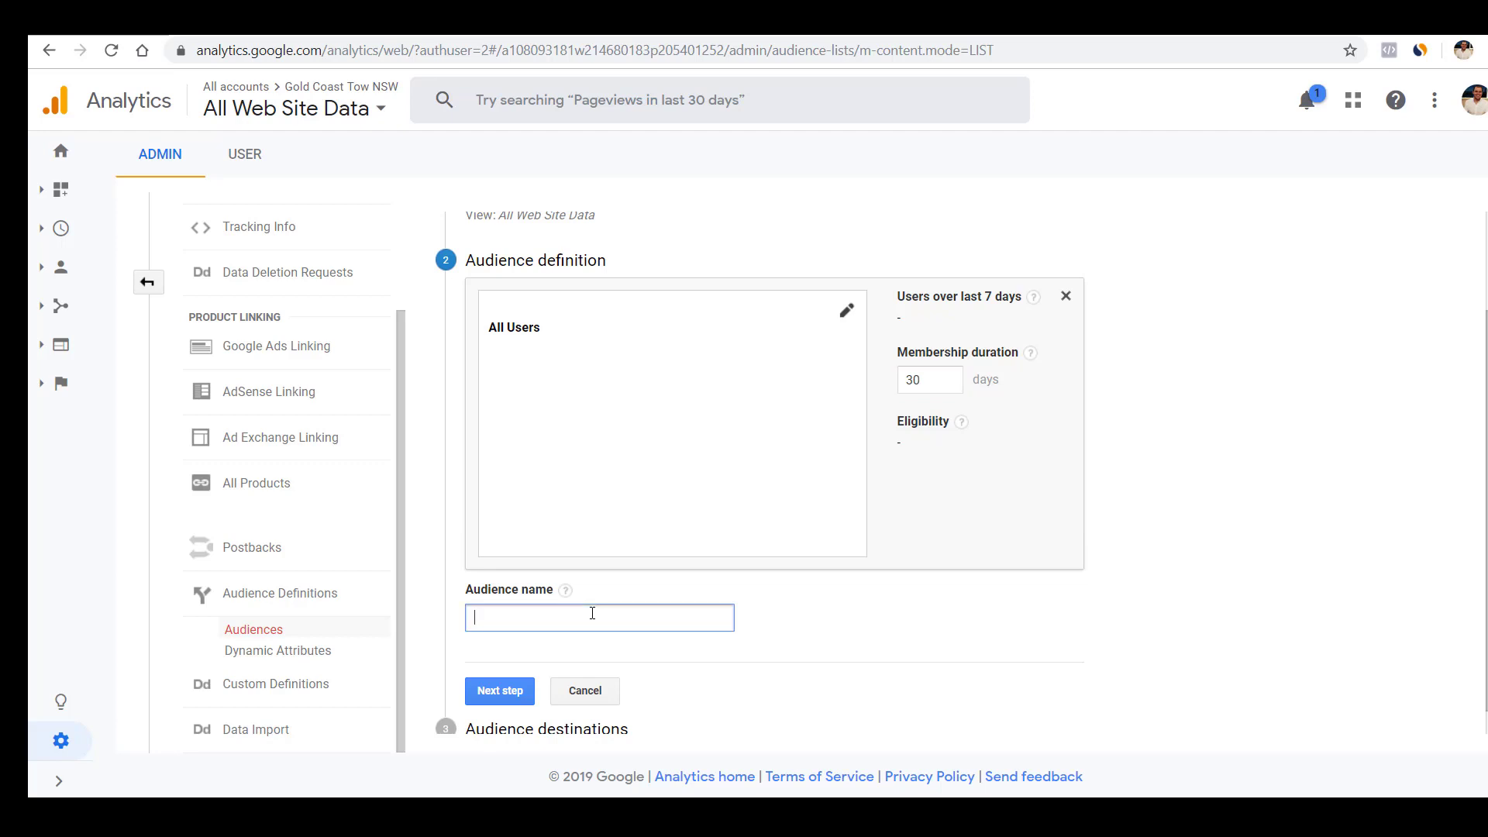
text(All Visitors 30 Days)
click(503, 692)
Step: Add the Pacific Coast Towing Google Ads account and the Gold Coast Tow NSW Analytics property as audience destinations and publish the audience
click(557, 531)
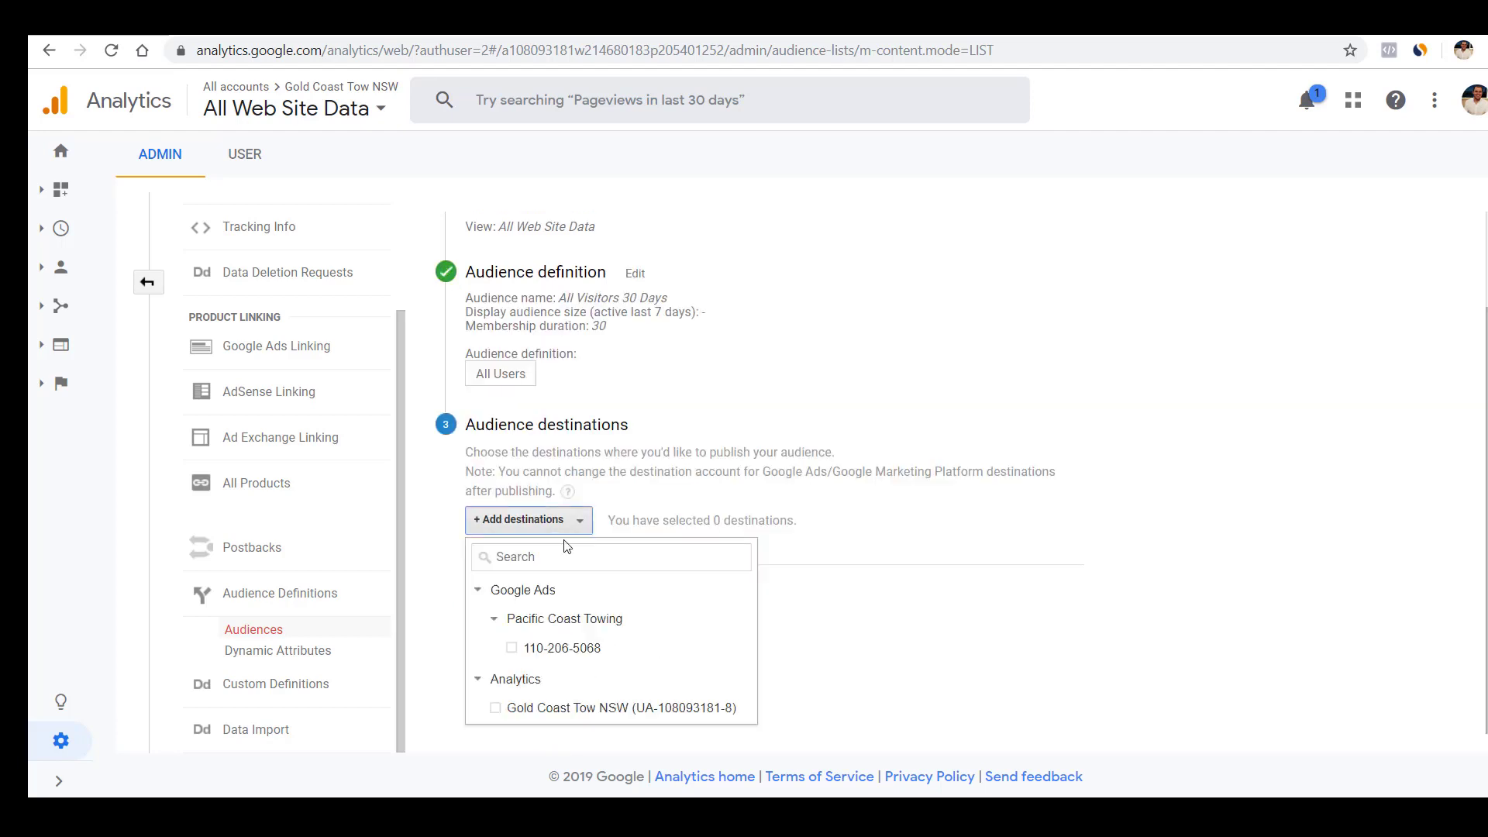
click(548, 648)
click(548, 705)
click(943, 486)
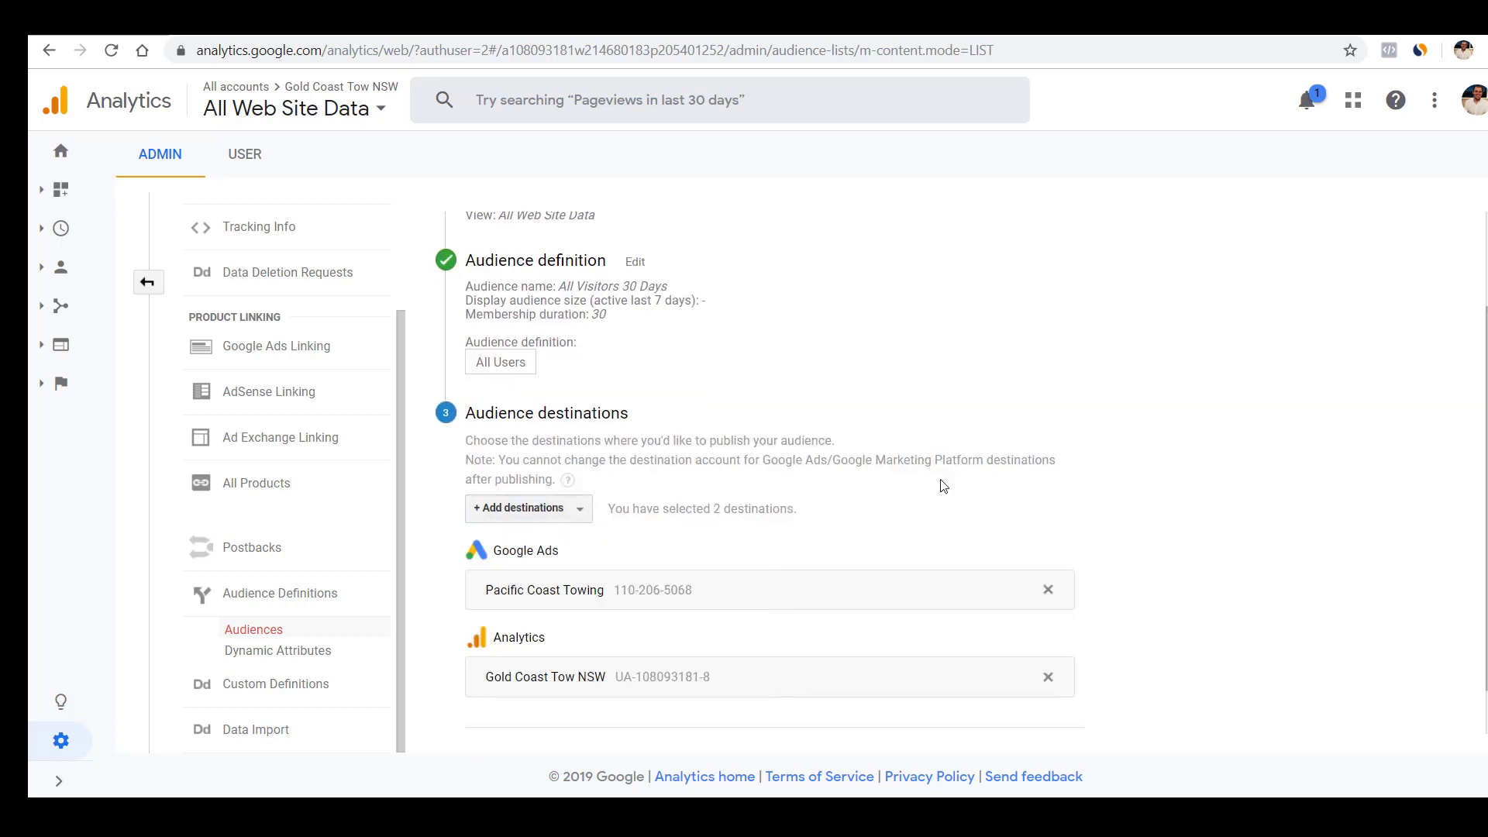
scroll(532, 592, down, 1)
click(494, 699)
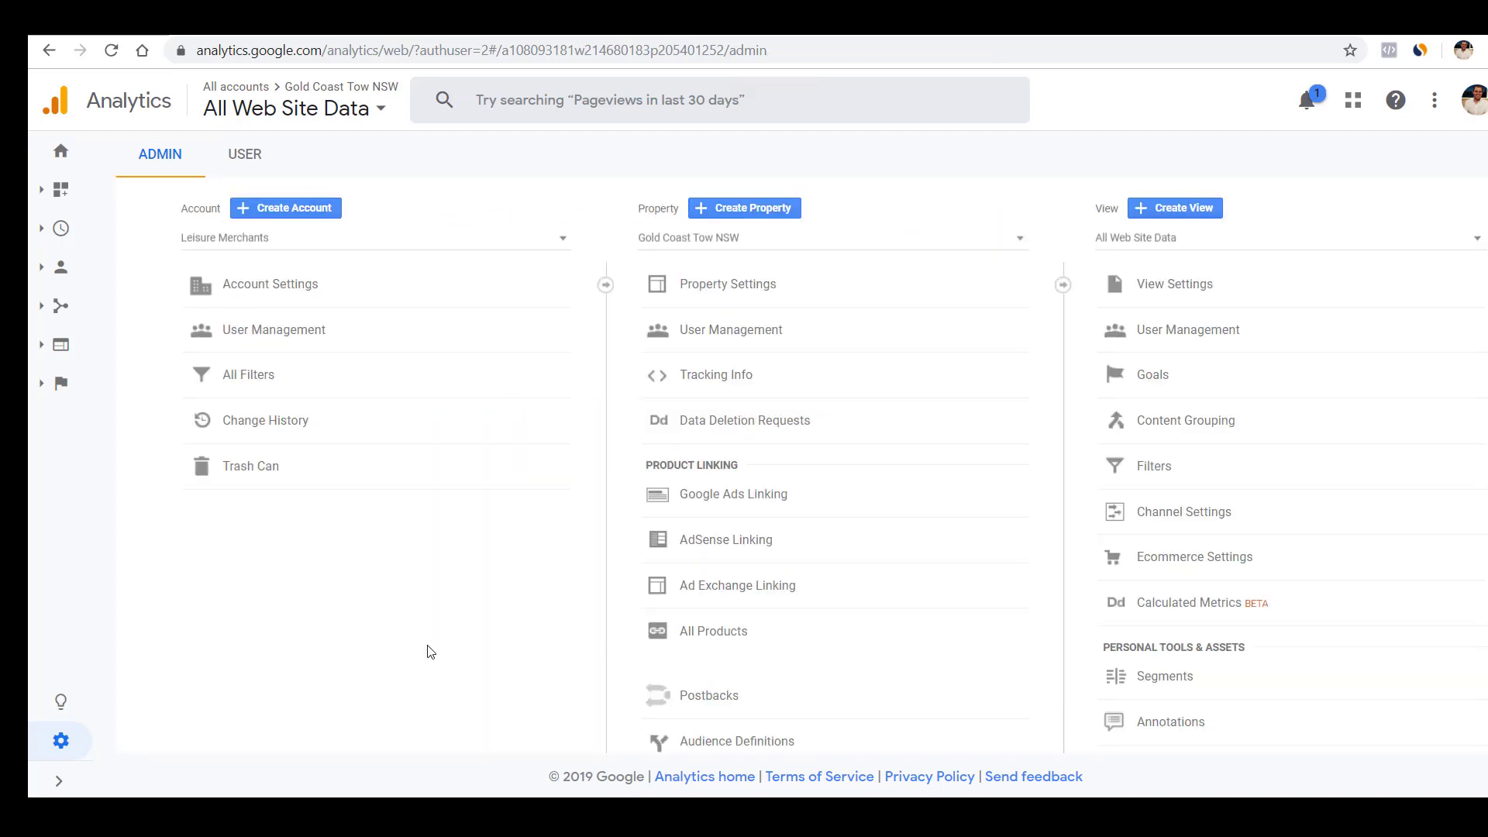
Step: Start a new goal in the All Web Site Data view and review the call and quote buttons on the ClickFunnels landing page
click(1154, 375)
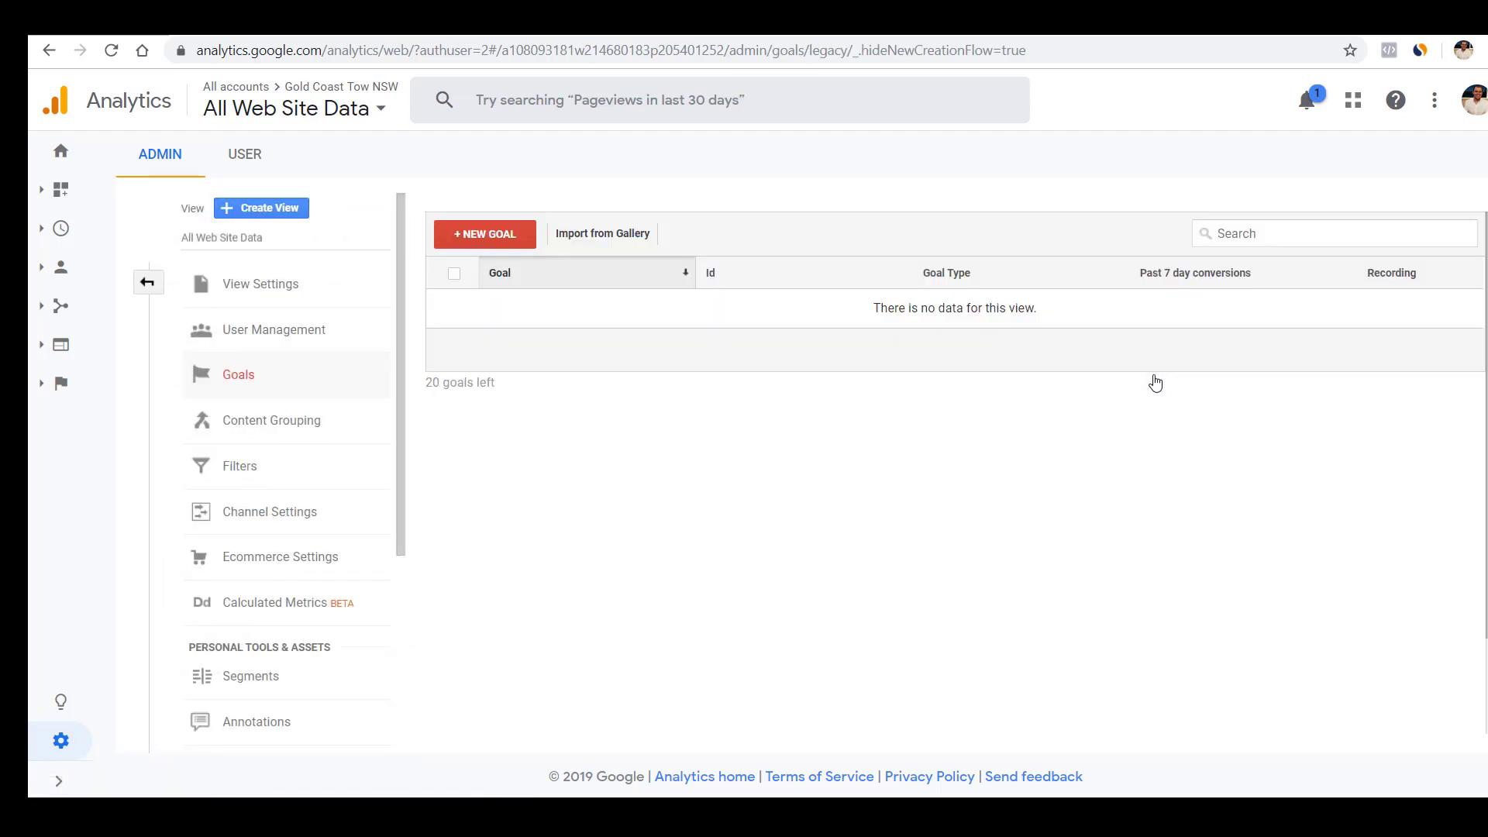
click(508, 242)
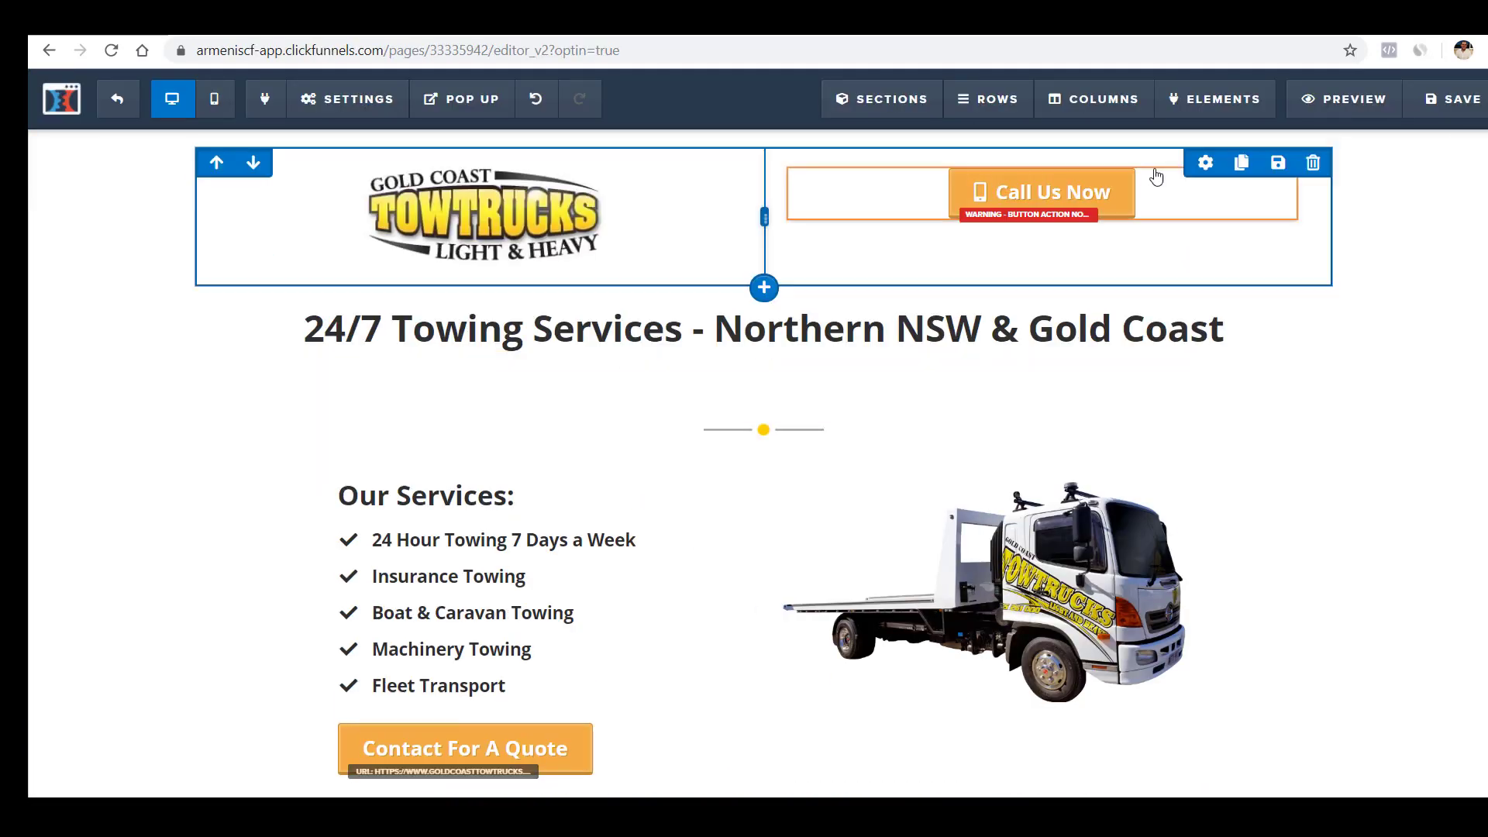
scroll(1044, 325, down, 1)
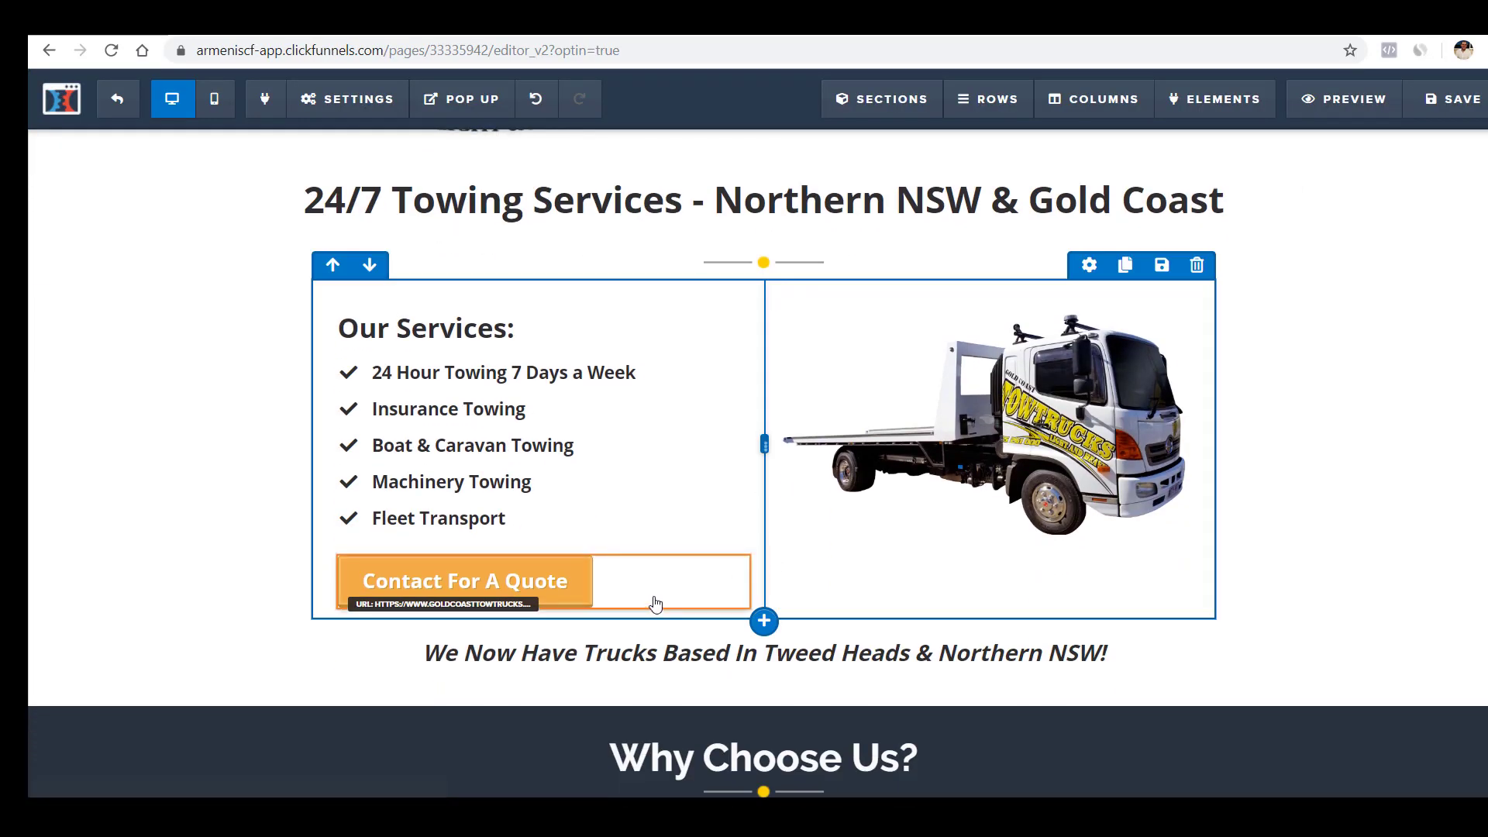
scroll(575, 591, up, 2)
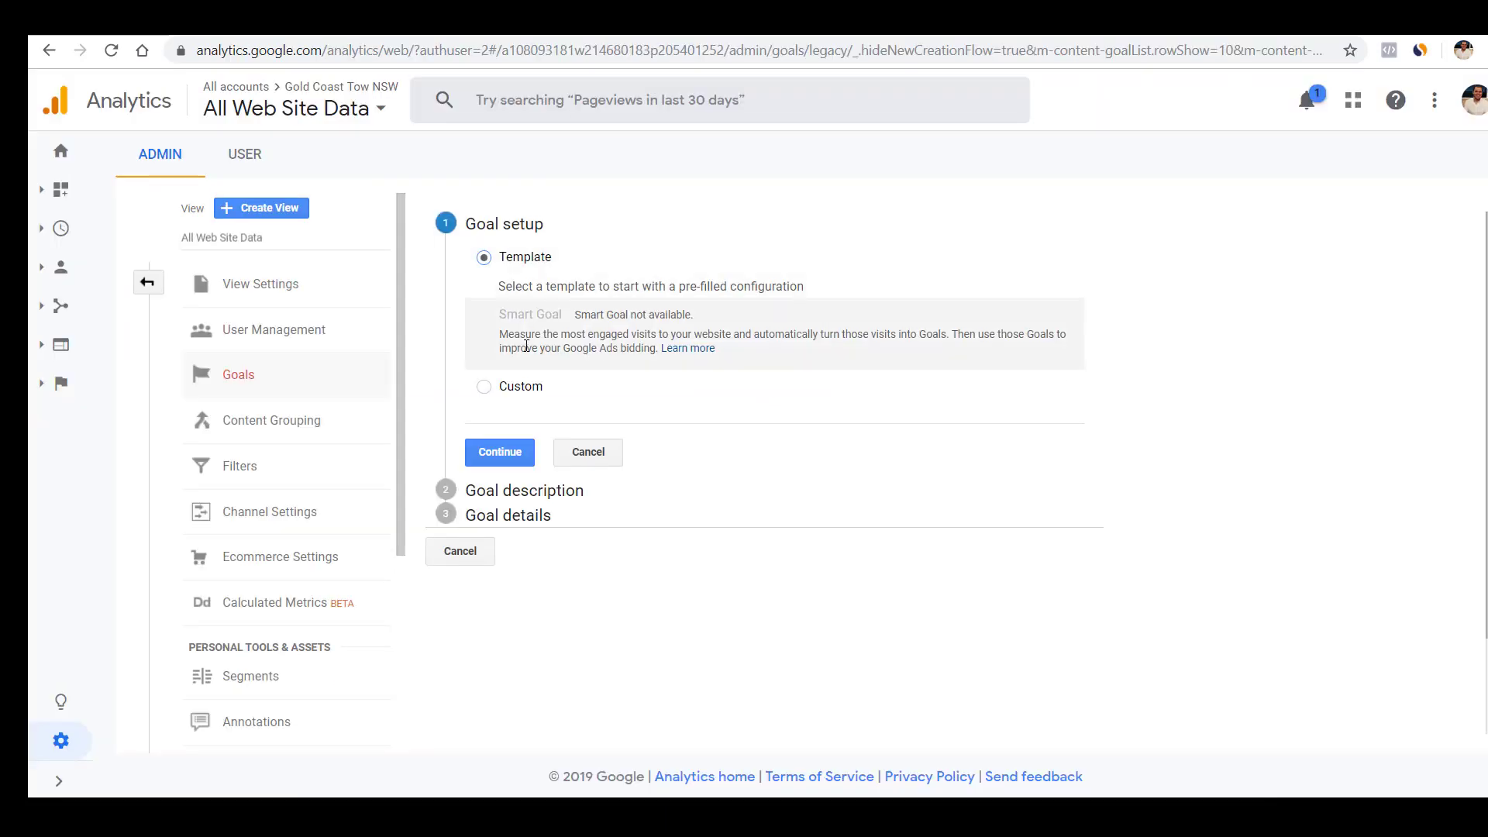
Step: In Google Analytics, choose a custom goal setup, name the goal "Thank You Page NSW Towing", and set its type to Destination
click(500, 451)
text(Thank Y)
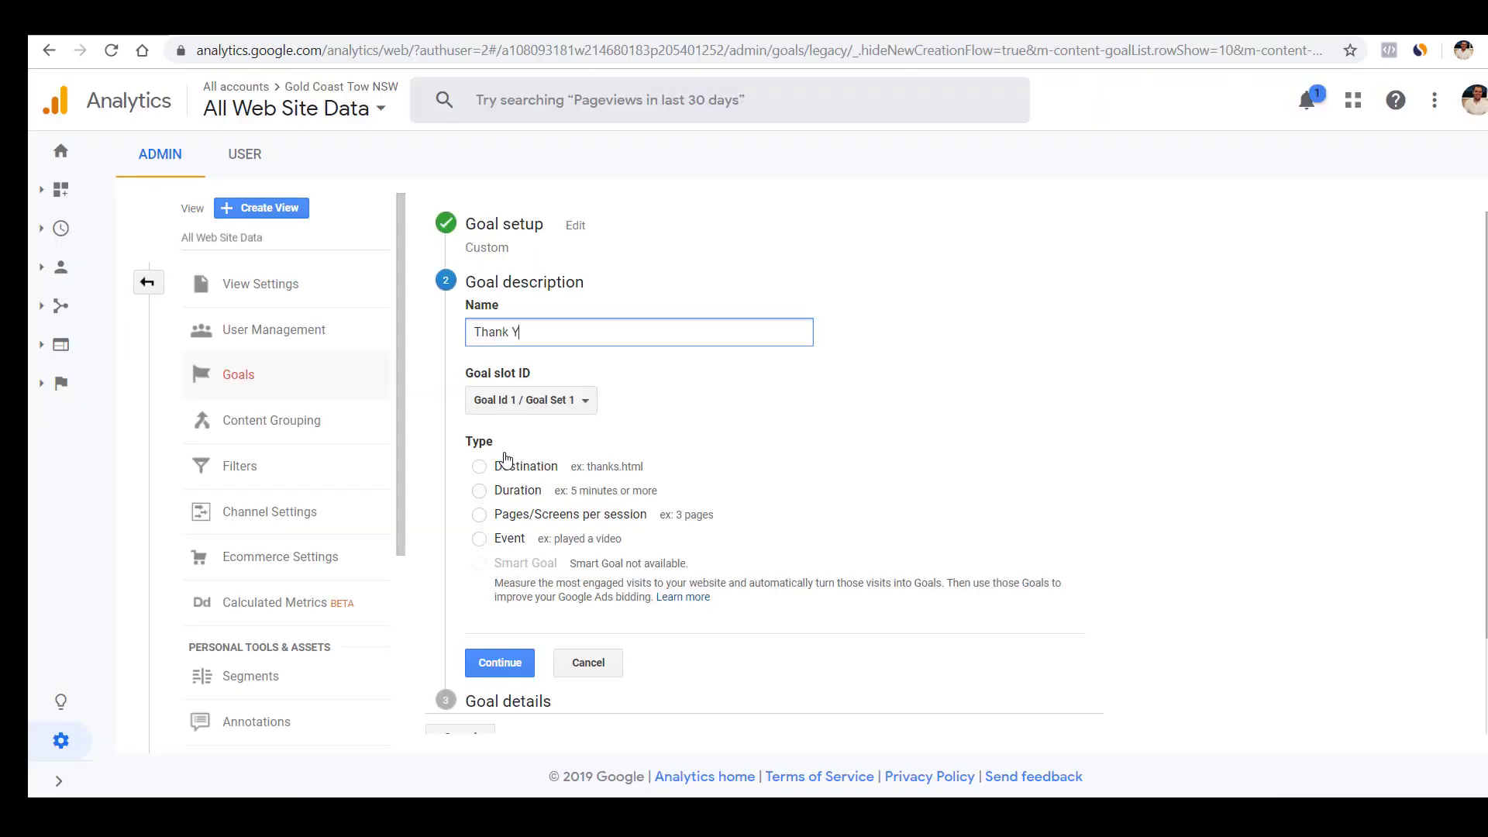
text(ou Page NSW Towing)
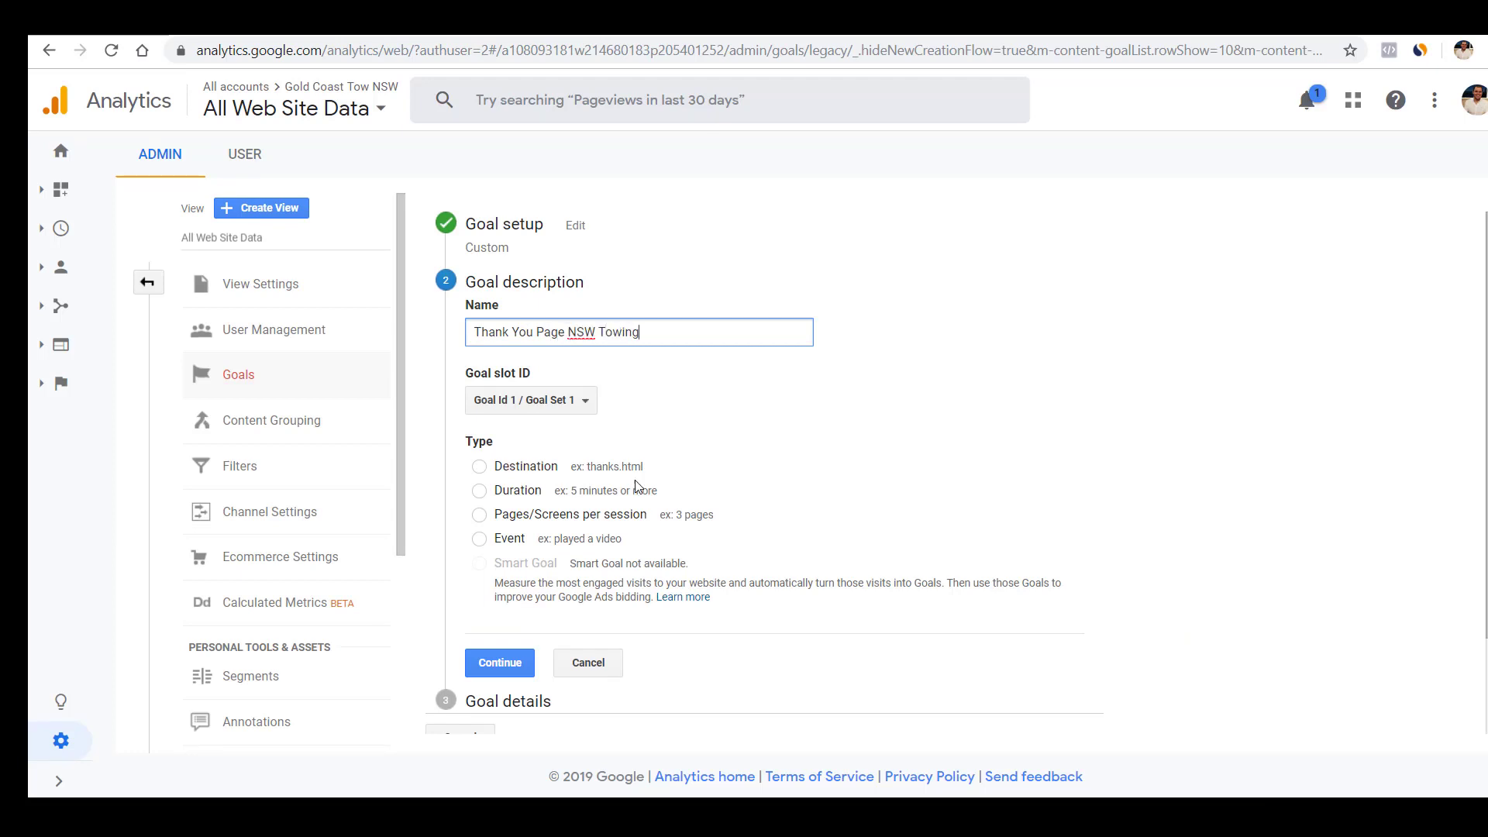
click(518, 470)
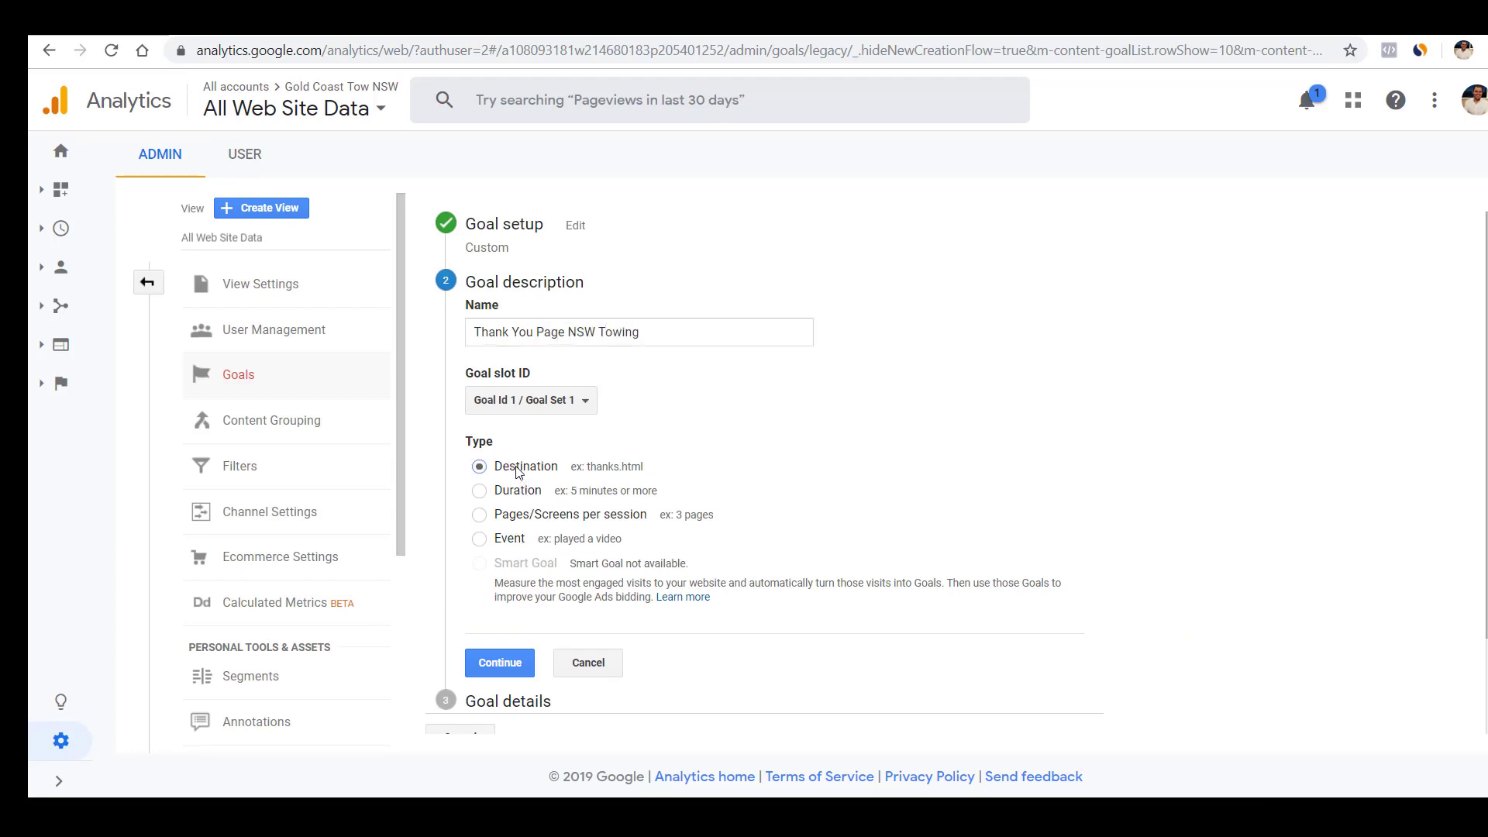
click(503, 663)
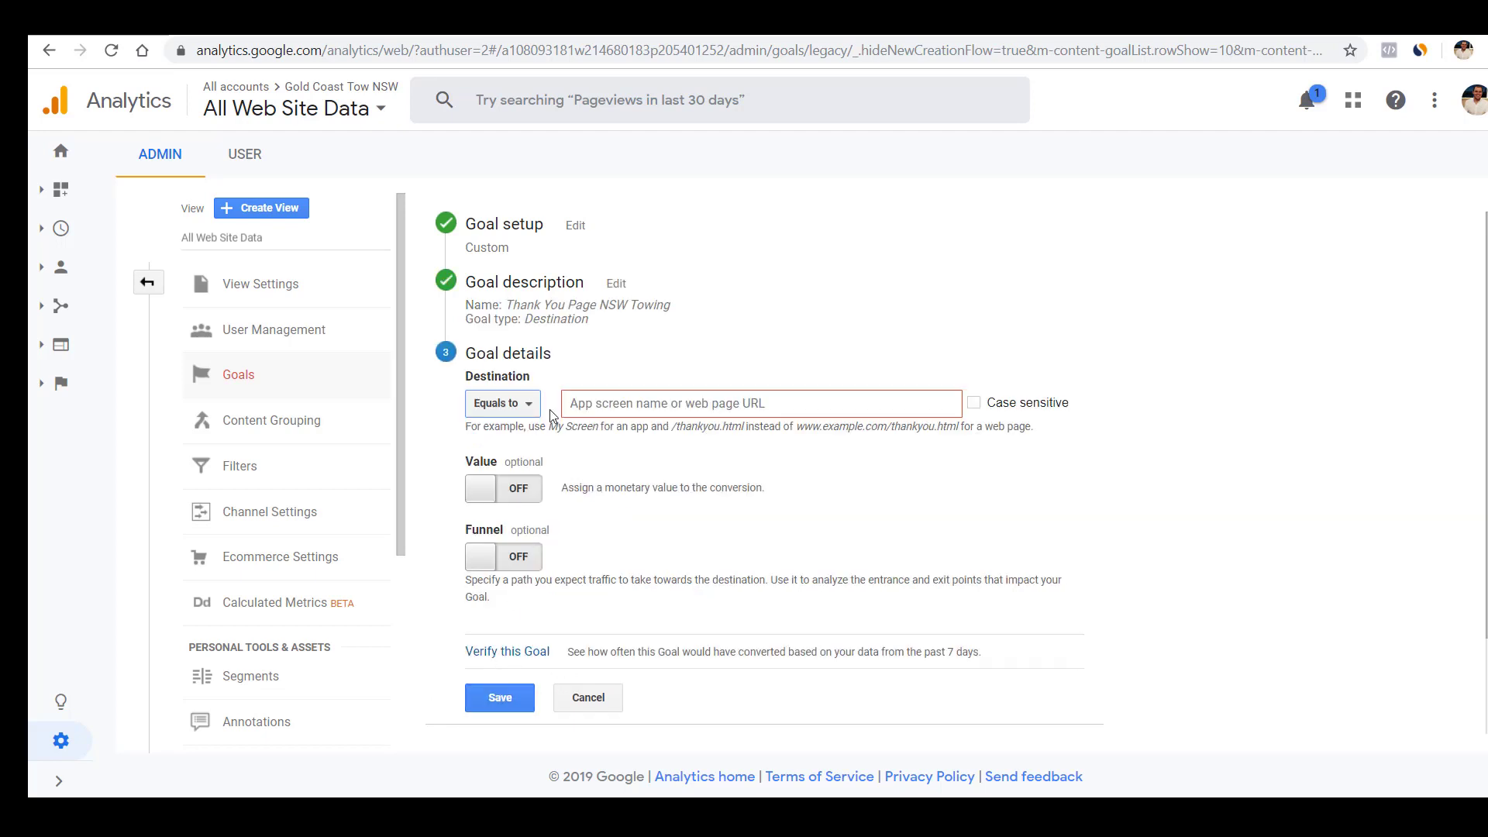
Step: Set the goal's destination to match the regular expression "thankyou" and save the goal
click(523, 404)
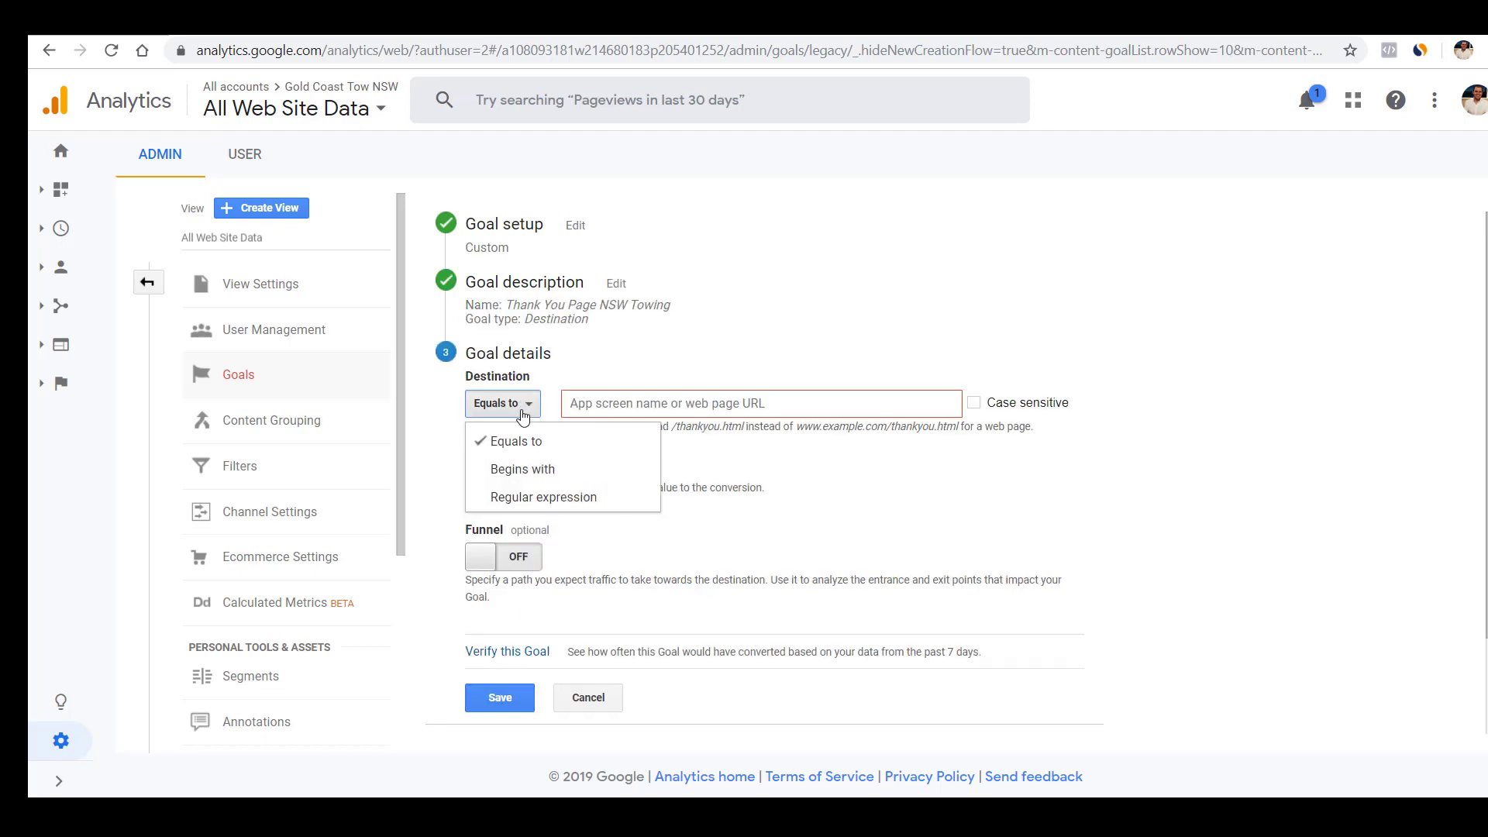
click(558, 497)
click(645, 411)
text(thankyou)
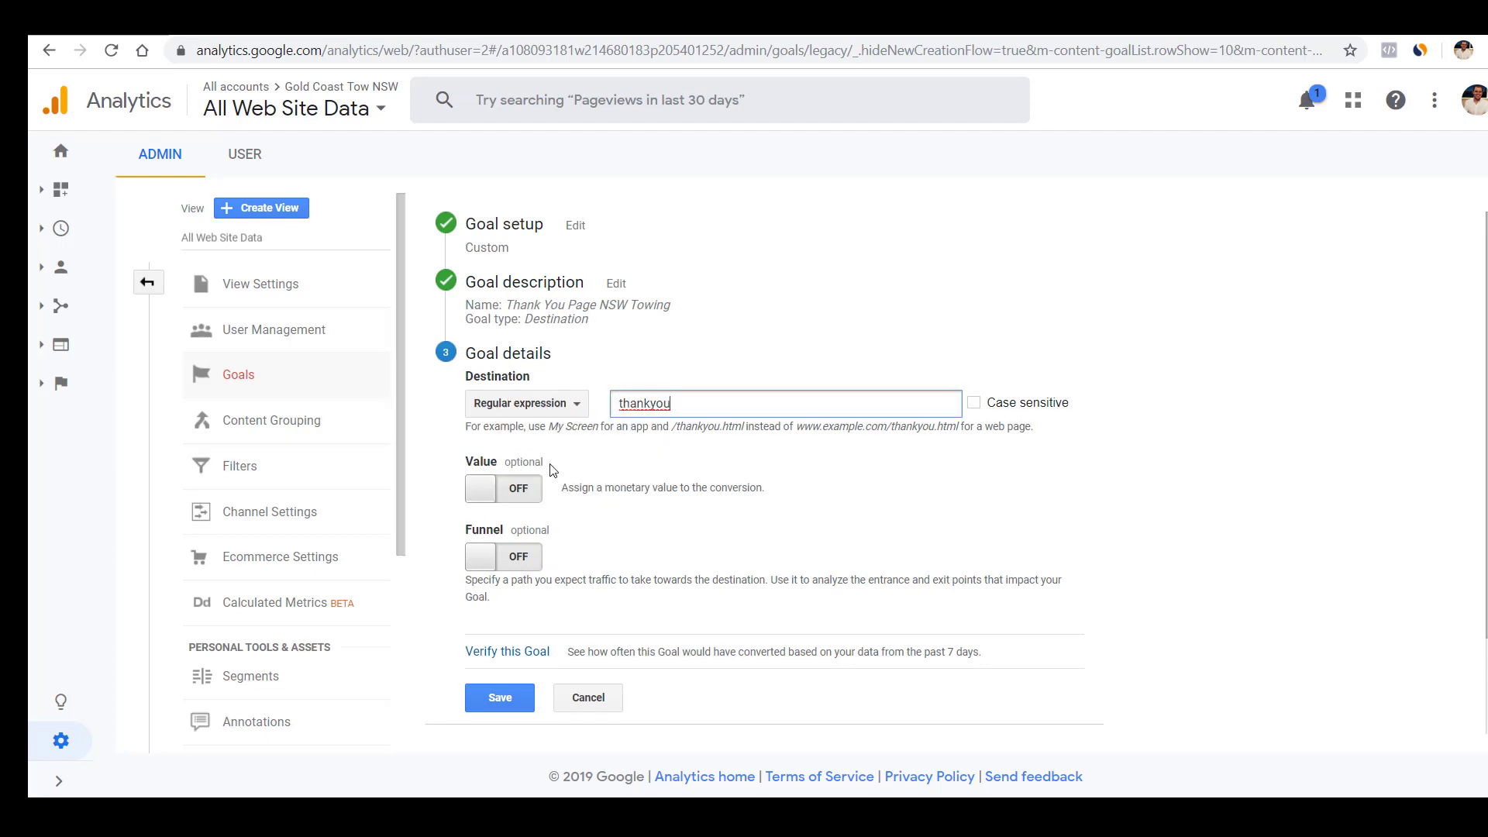
click(518, 707)
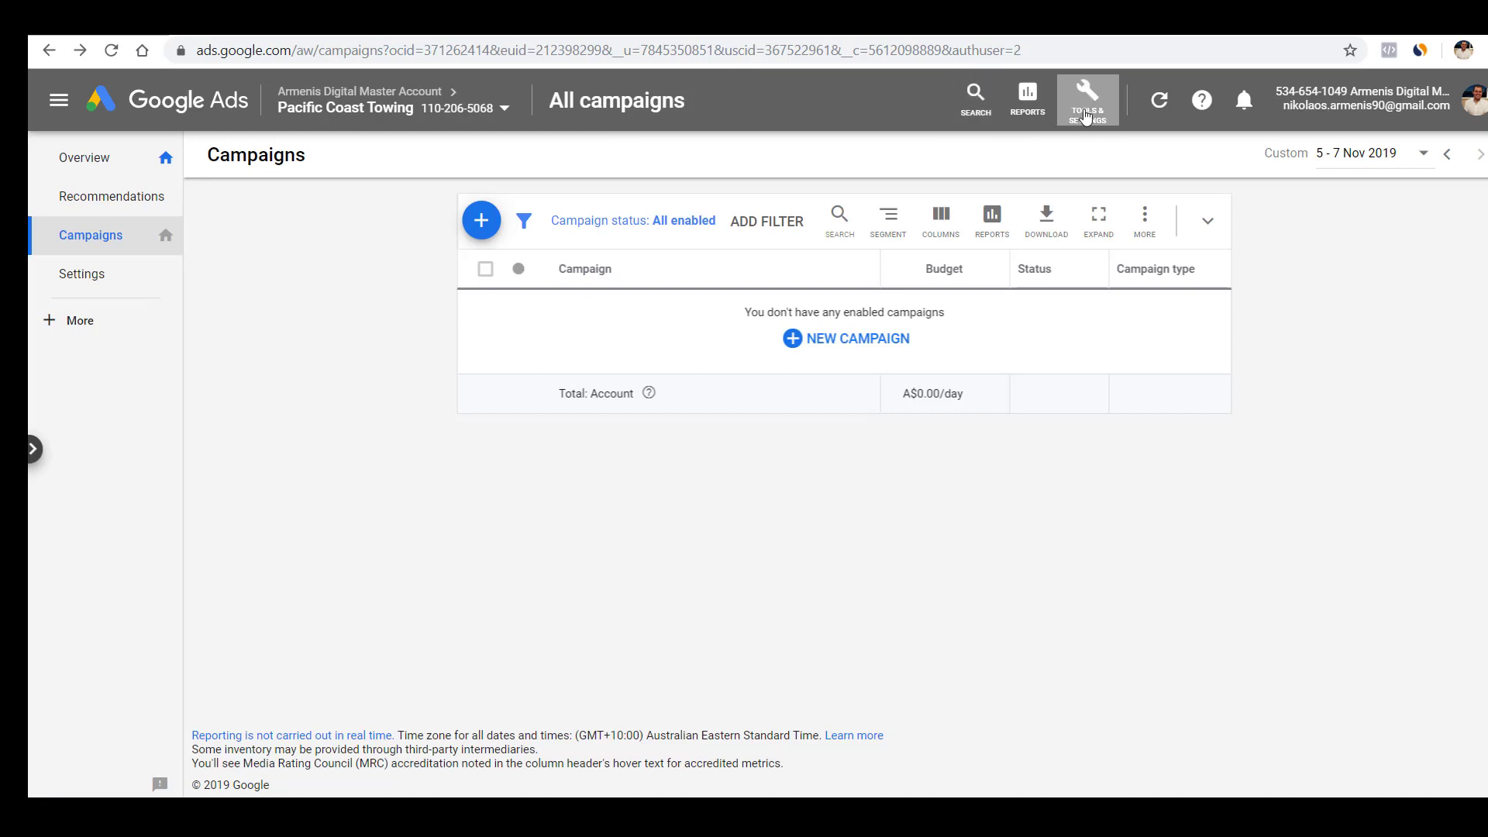
Step: Switch to Google Ads and import the Thank You Page NSW Towing goal from Google Analytics as a new conversion action
click(1082, 117)
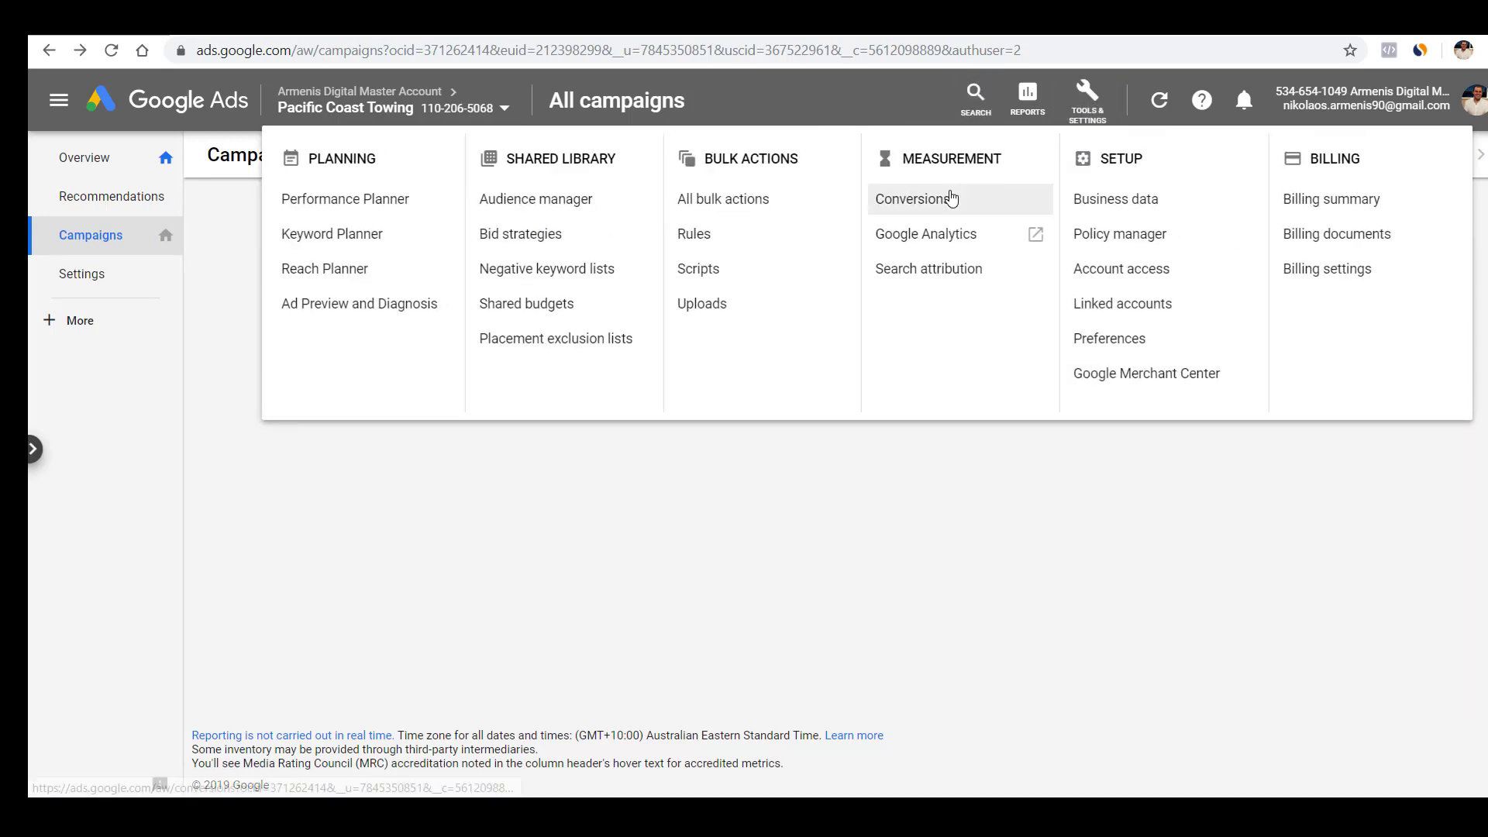
click(953, 198)
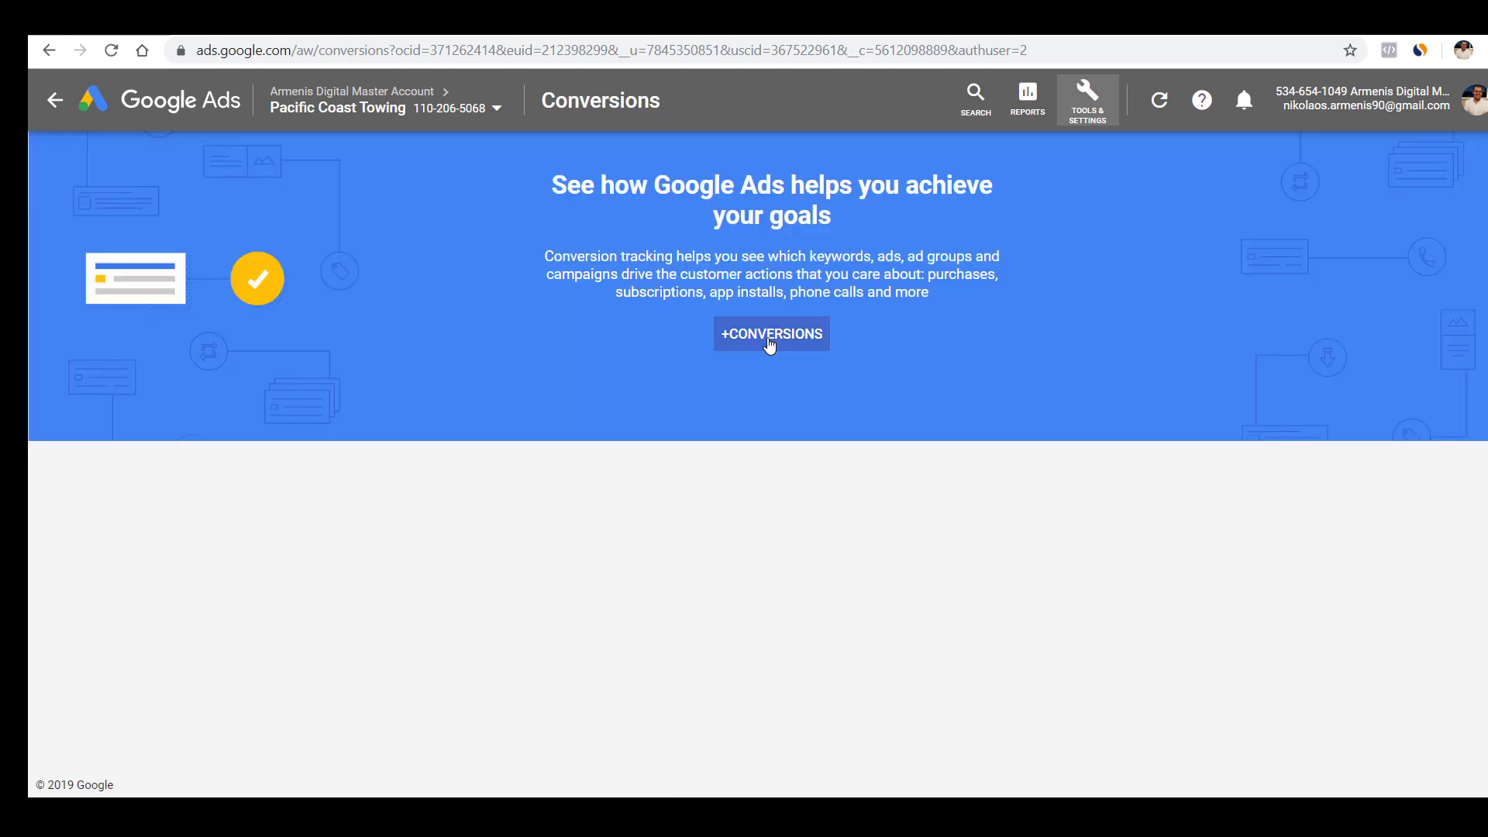
click(770, 337)
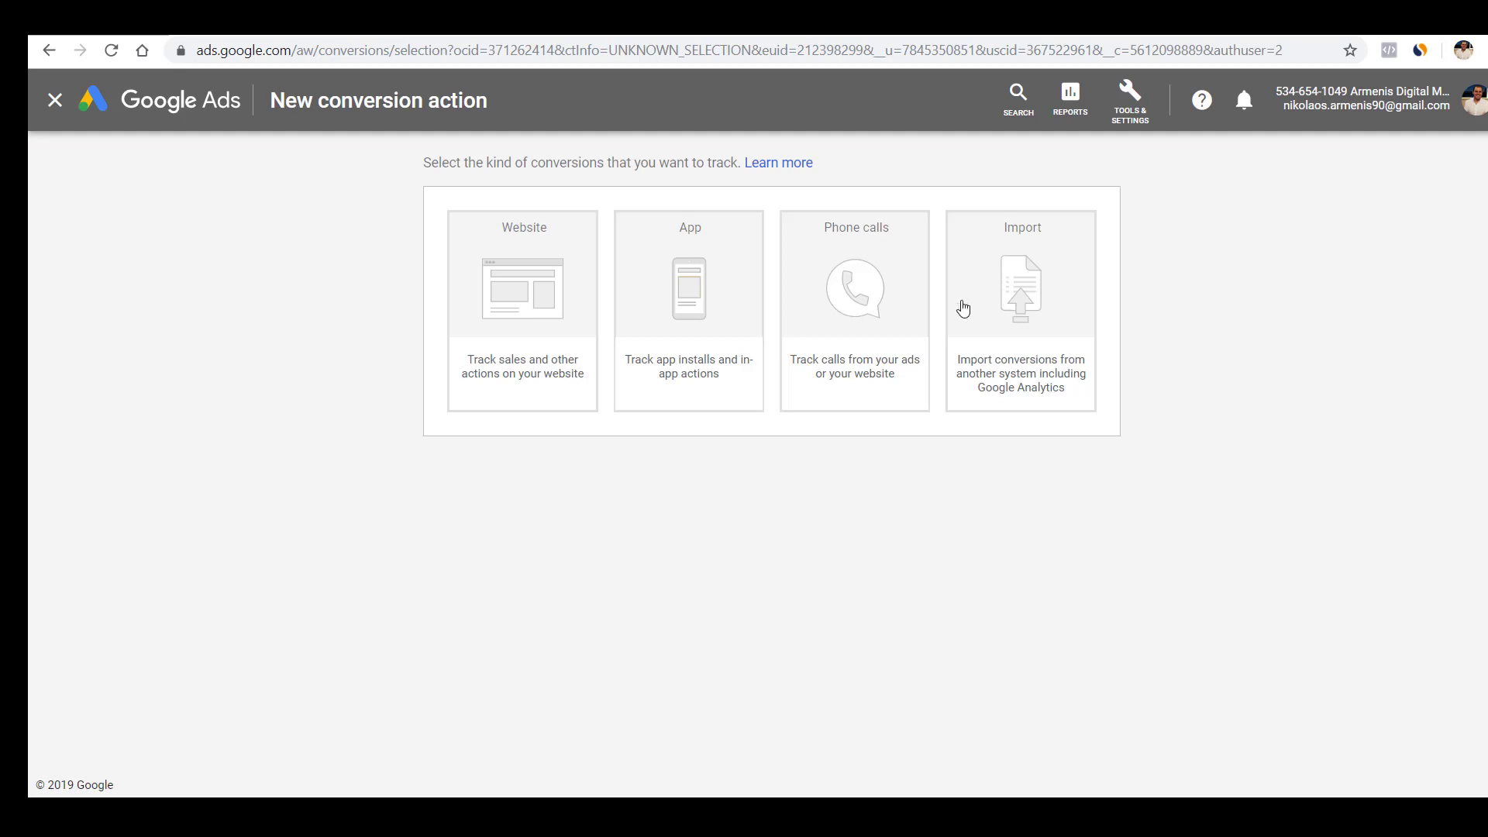
click(1041, 332)
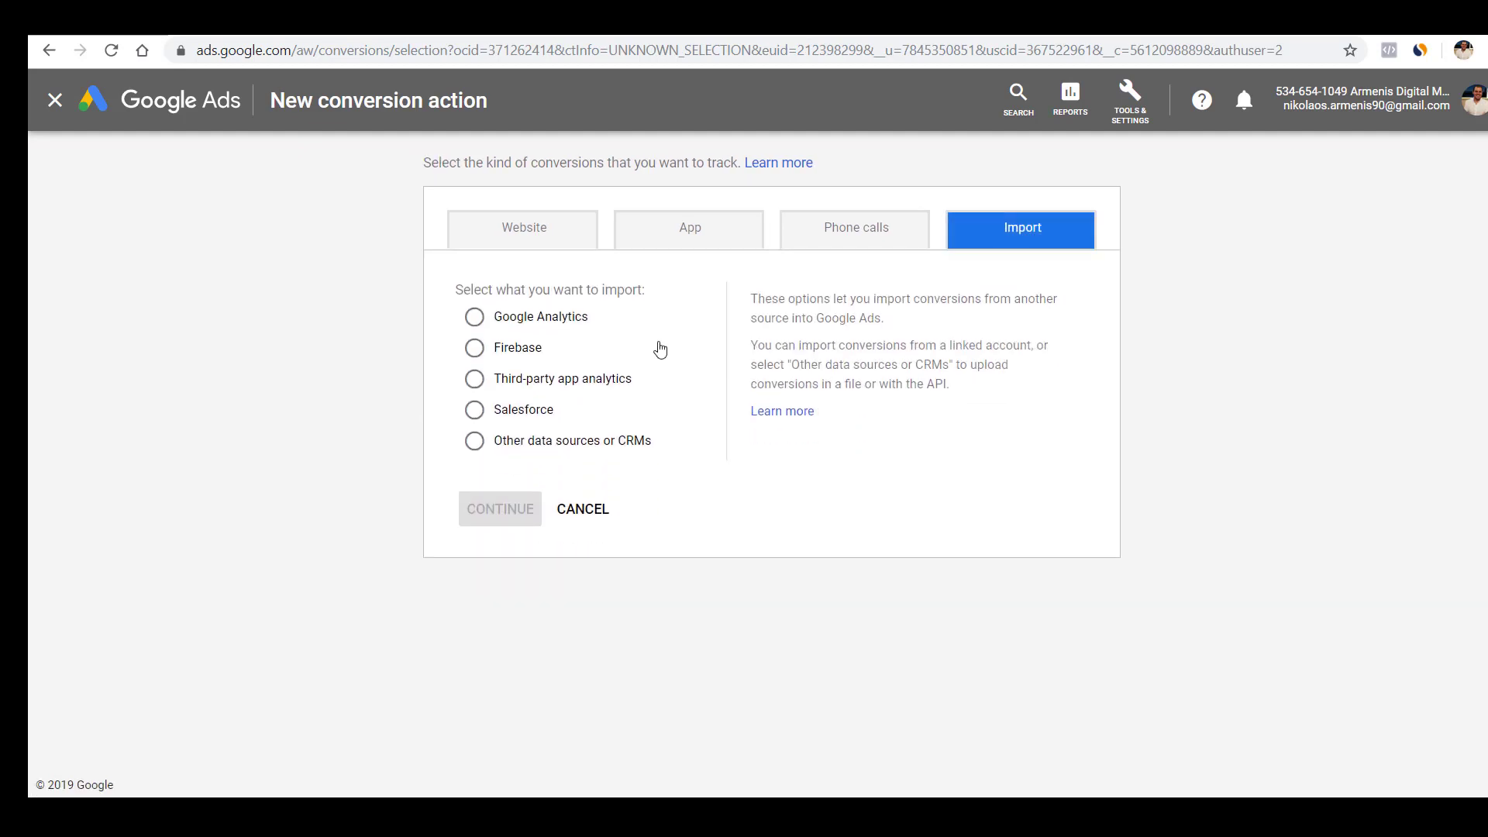
click(581, 321)
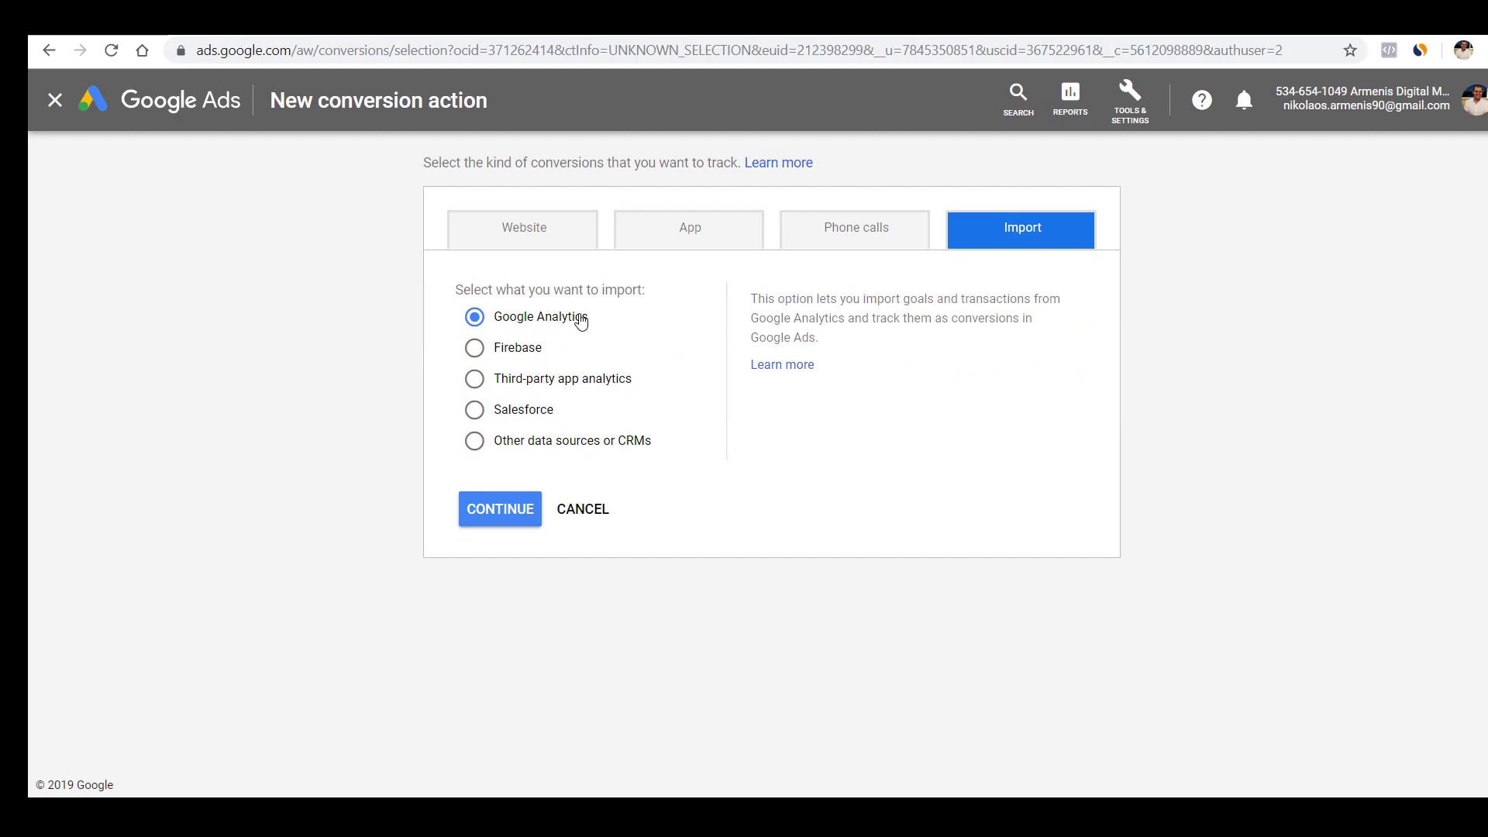
click(527, 507)
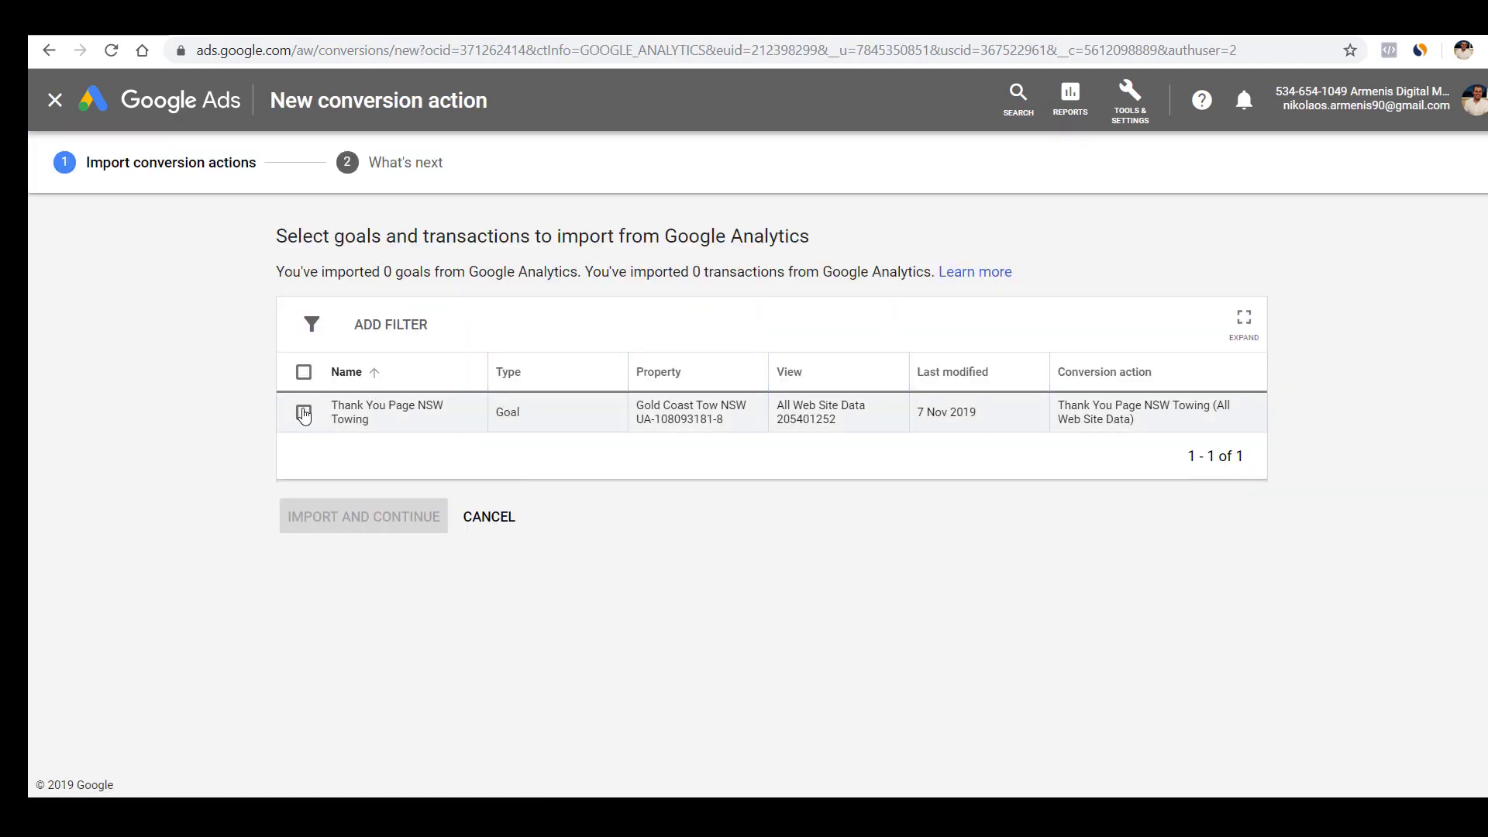
click(303, 411)
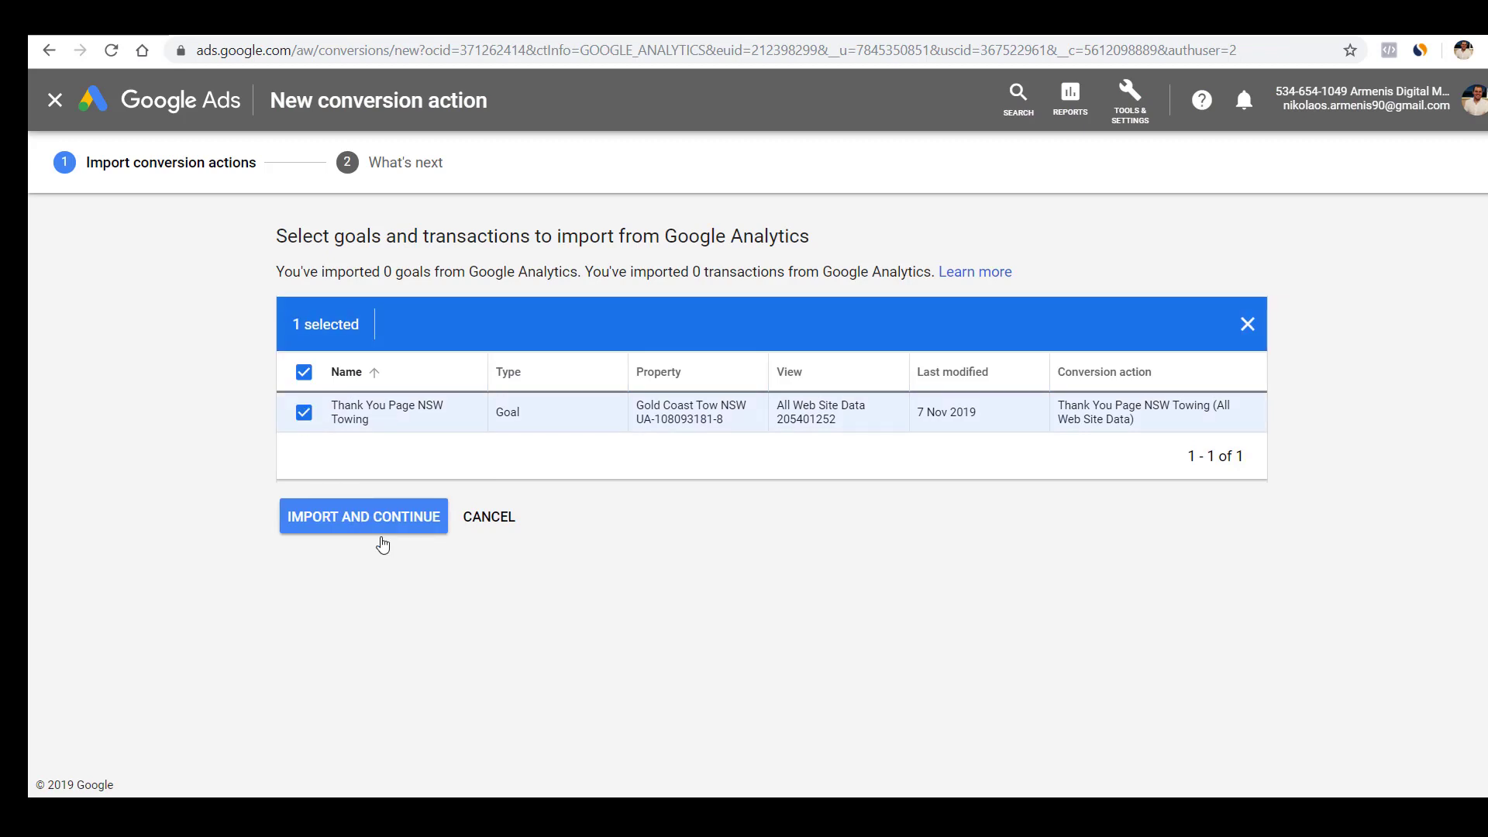
click(365, 517)
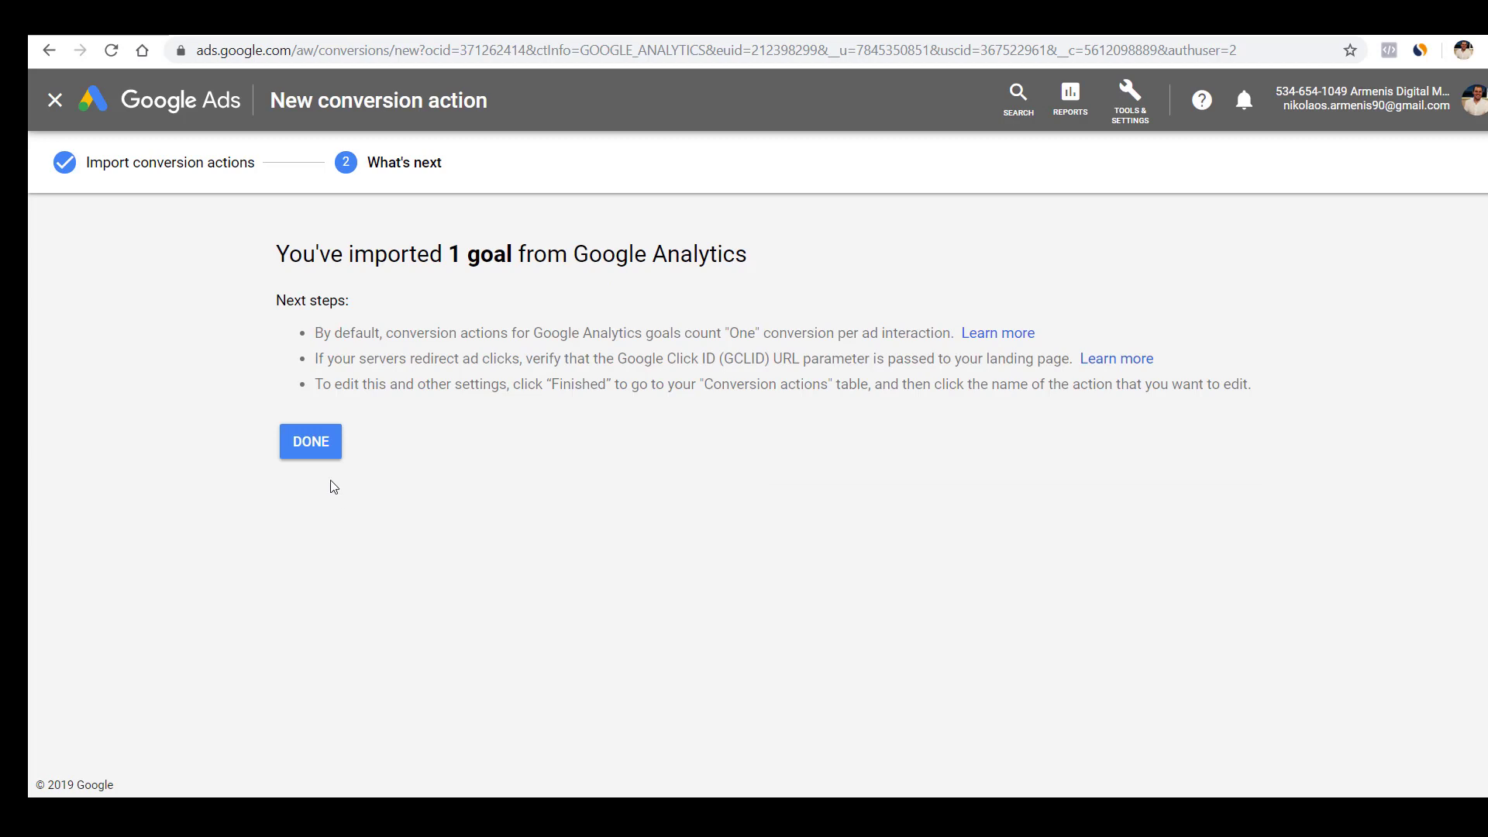
Step: Finish the goal import and start a new phone-call conversion action for calls from ads using call extensions or call-only ads
click(310, 442)
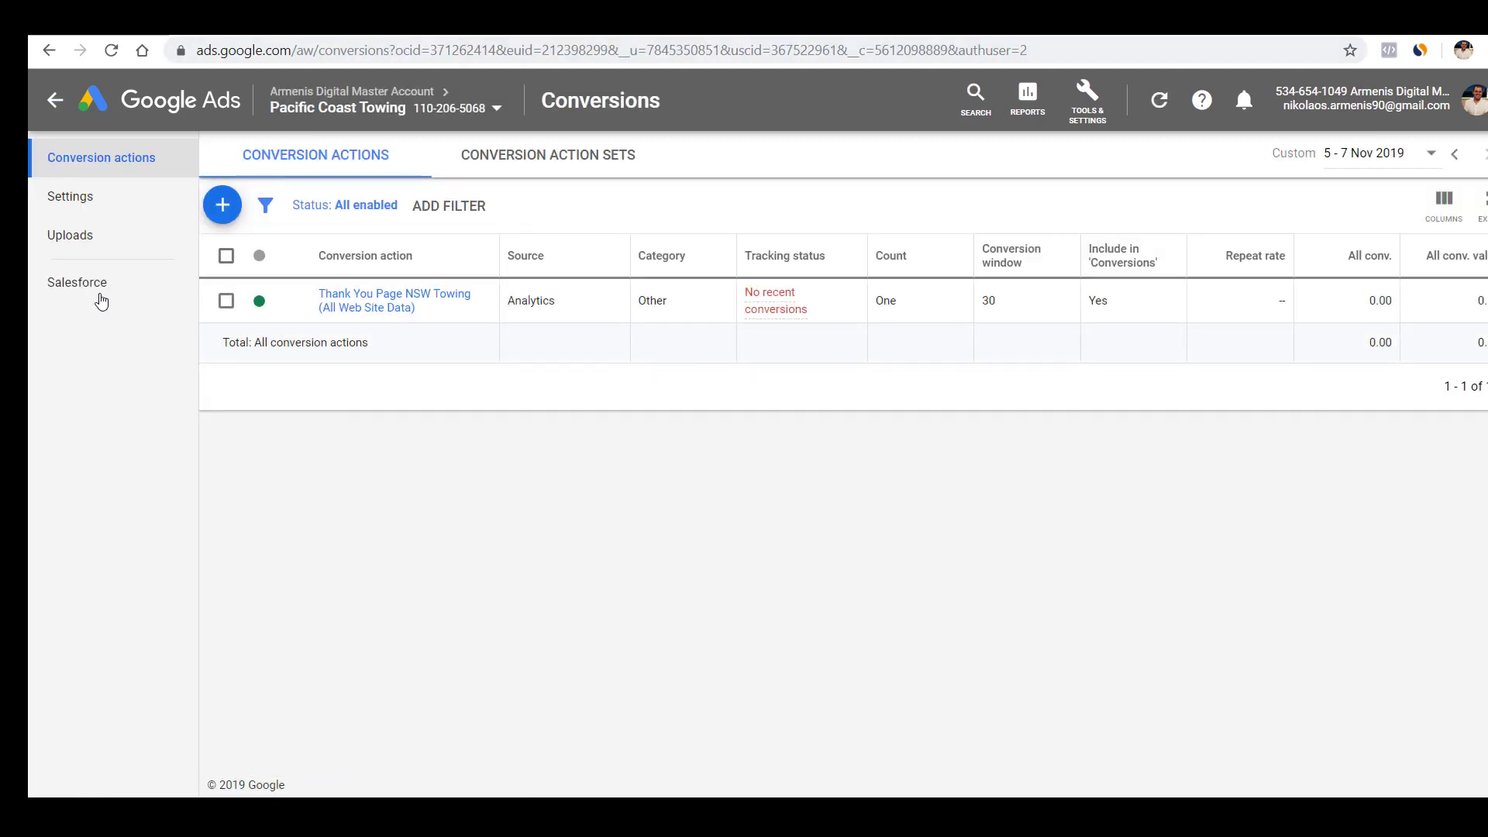
click(221, 203)
click(881, 267)
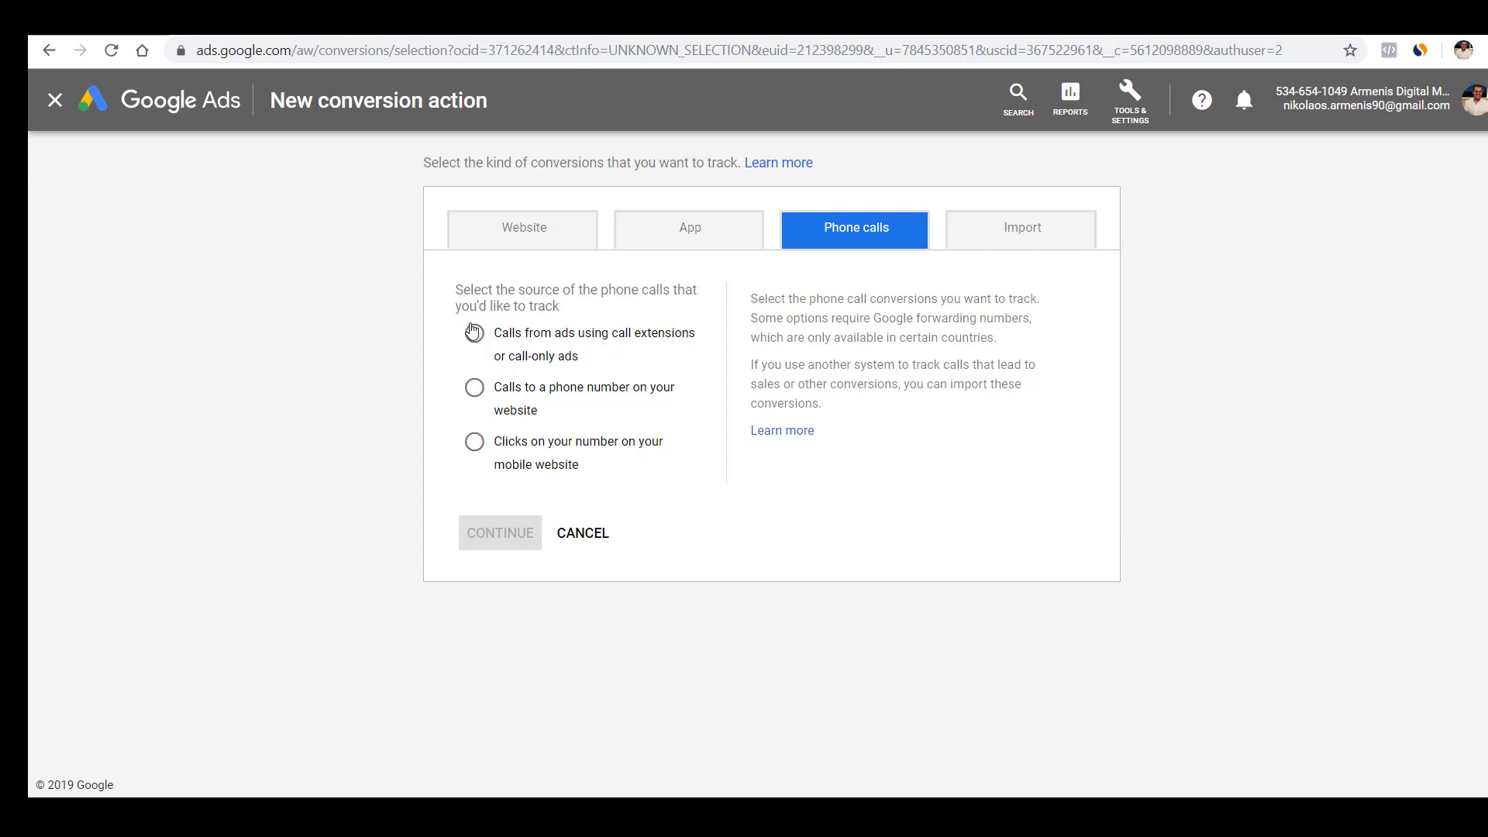
click(473, 331)
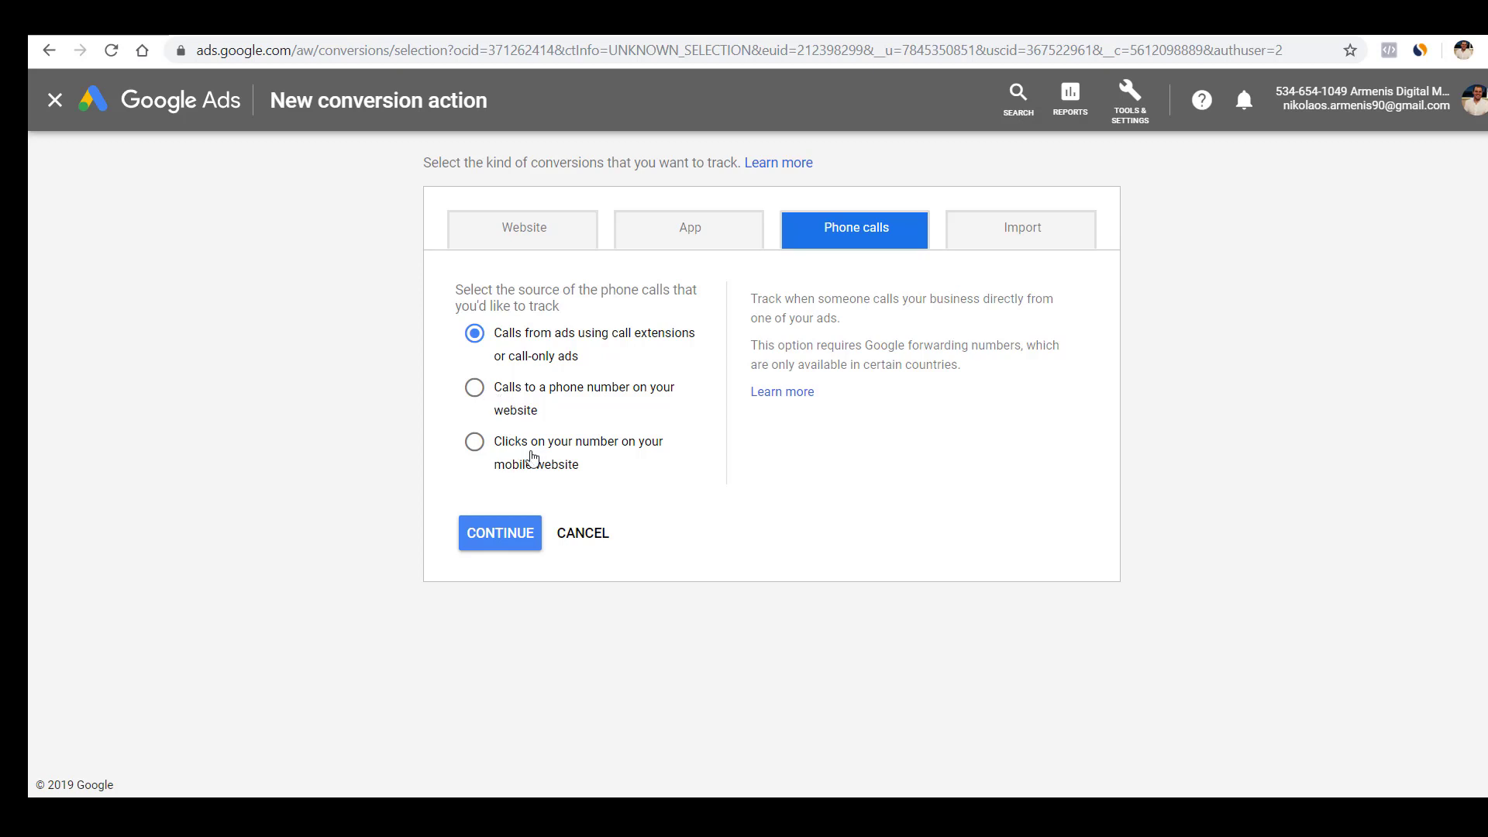
click(500, 533)
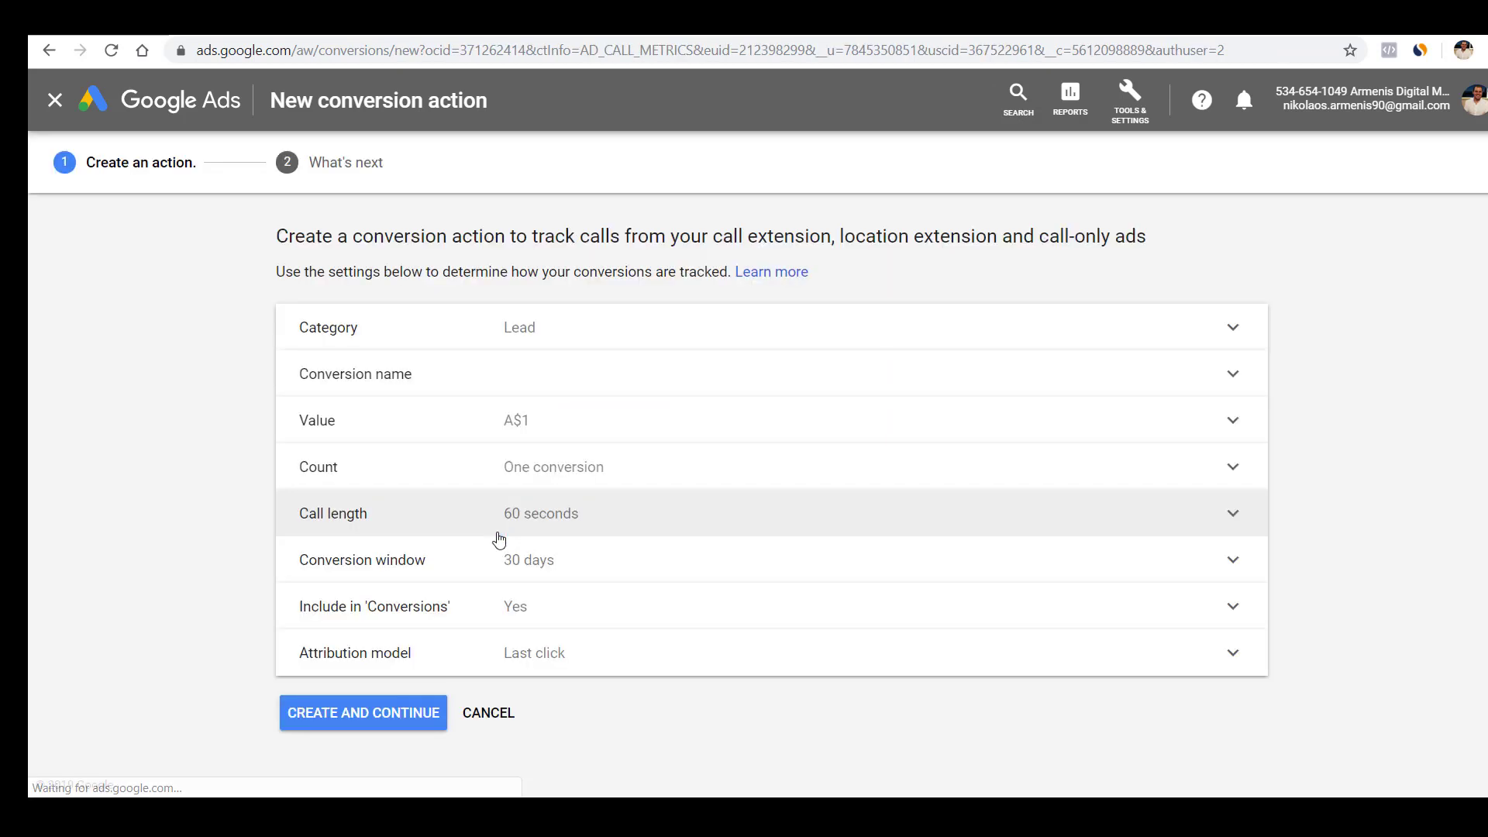
Step: Name the conversion action "Phone Calls From Extension" and choose not to use a value for it
click(611, 409)
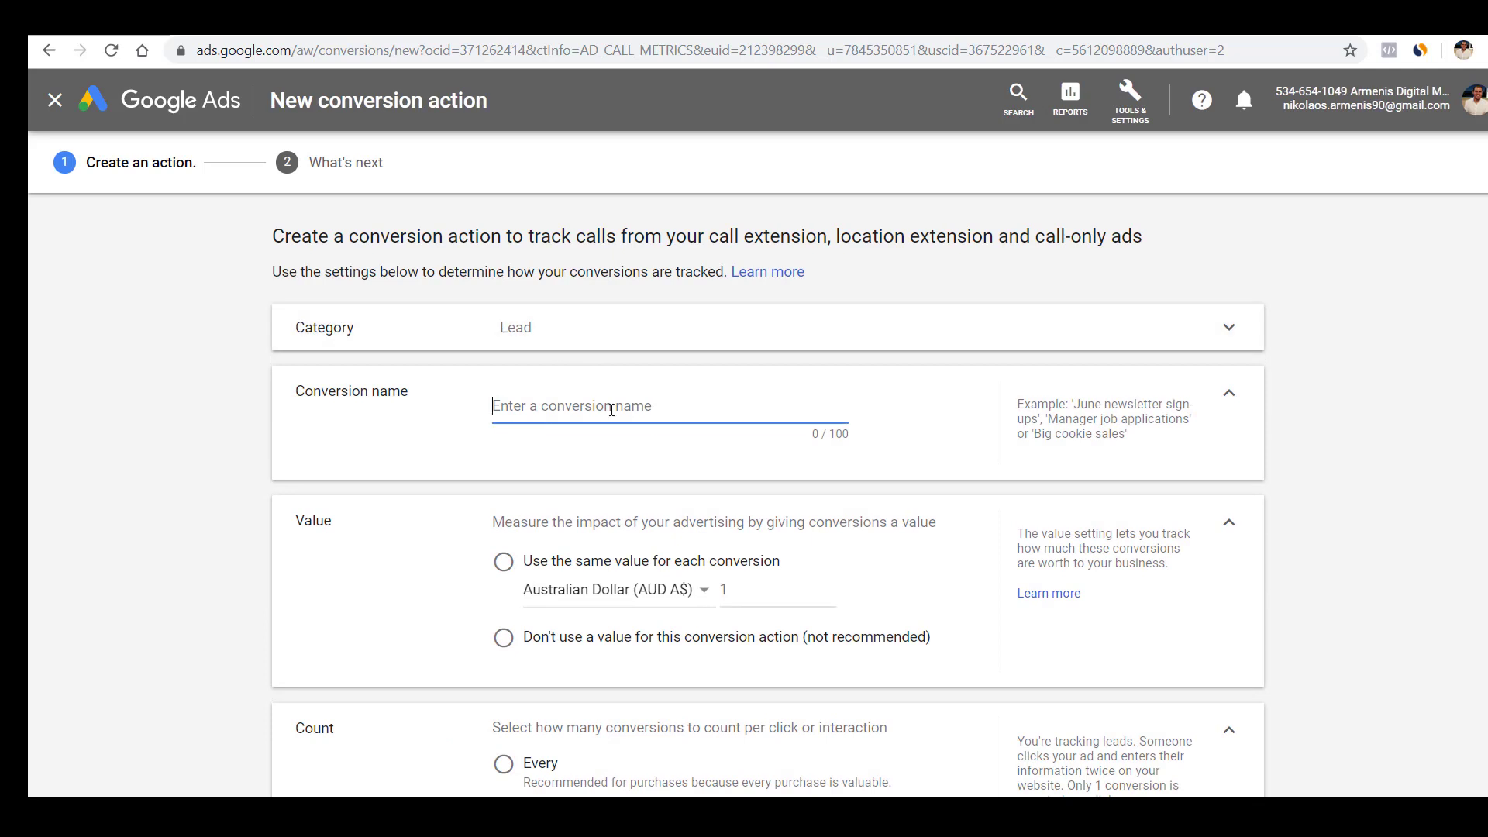
text(Phone Ca)
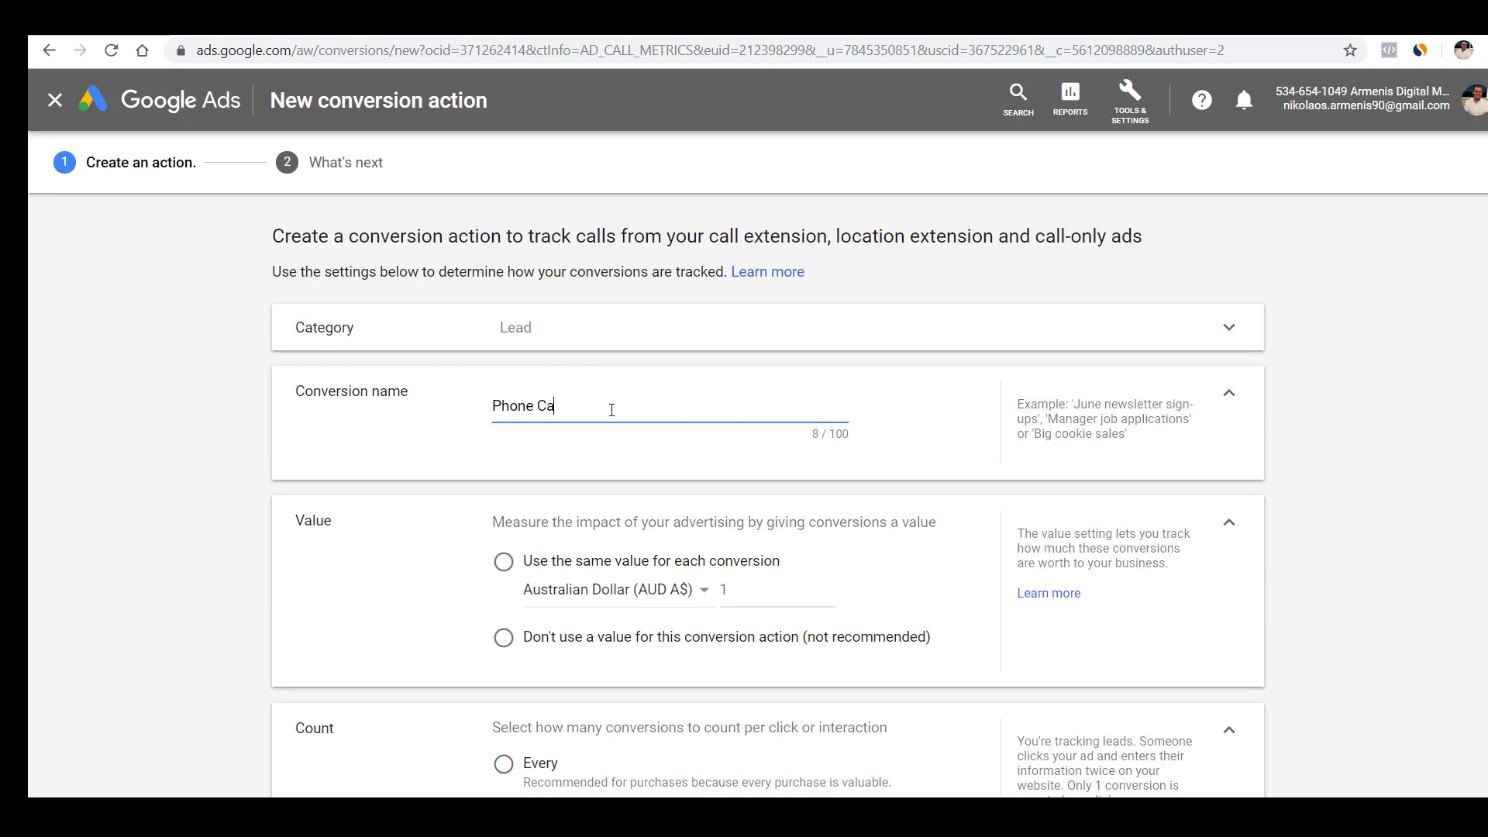
text(lls From Extension)
click(536, 638)
Step: Count every conversion and set the minimum call length to 30 seconds
scroll(538, 648, down, 5)
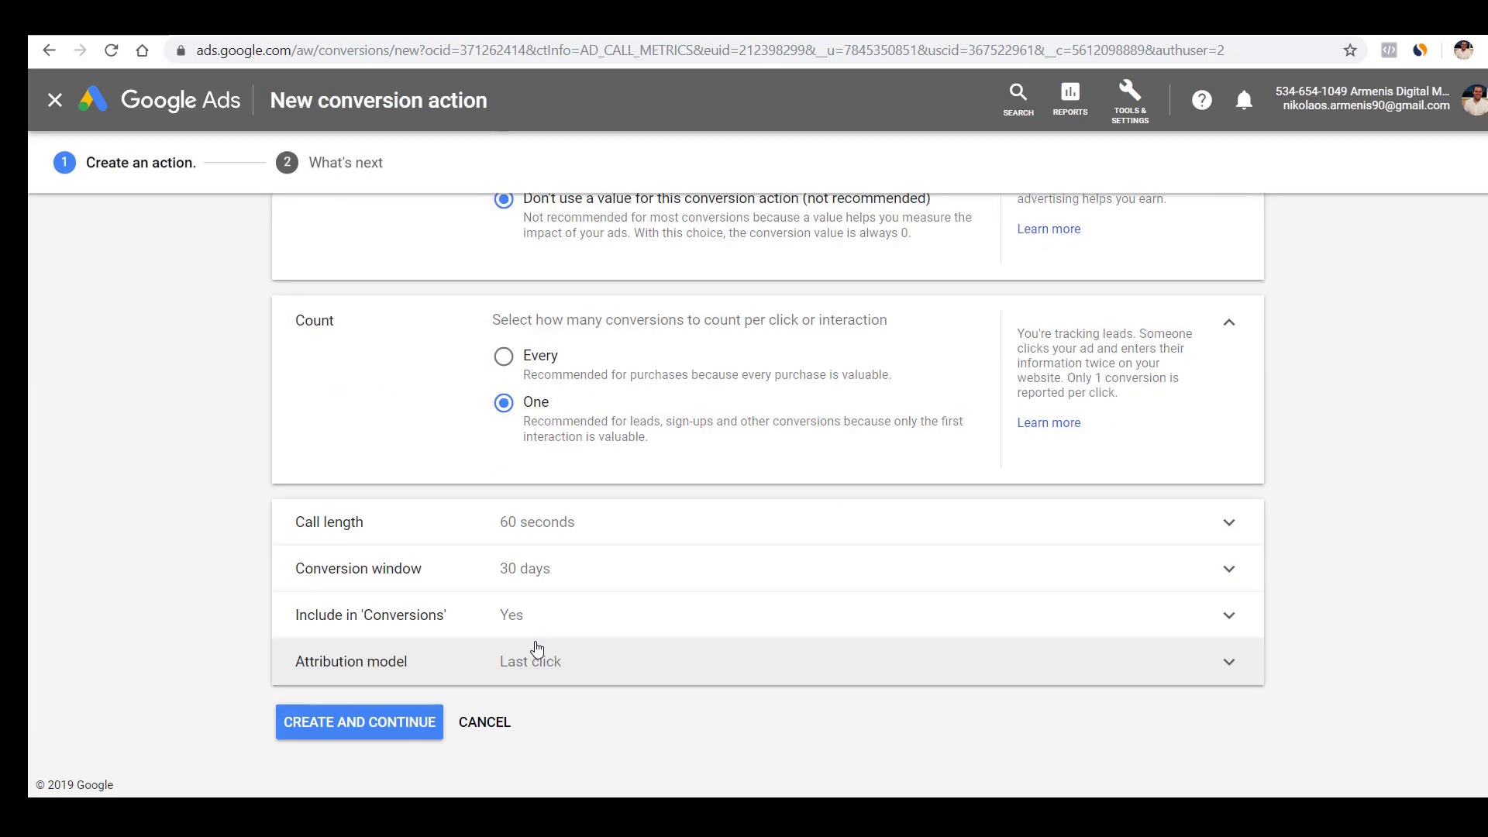
click(505, 357)
click(608, 528)
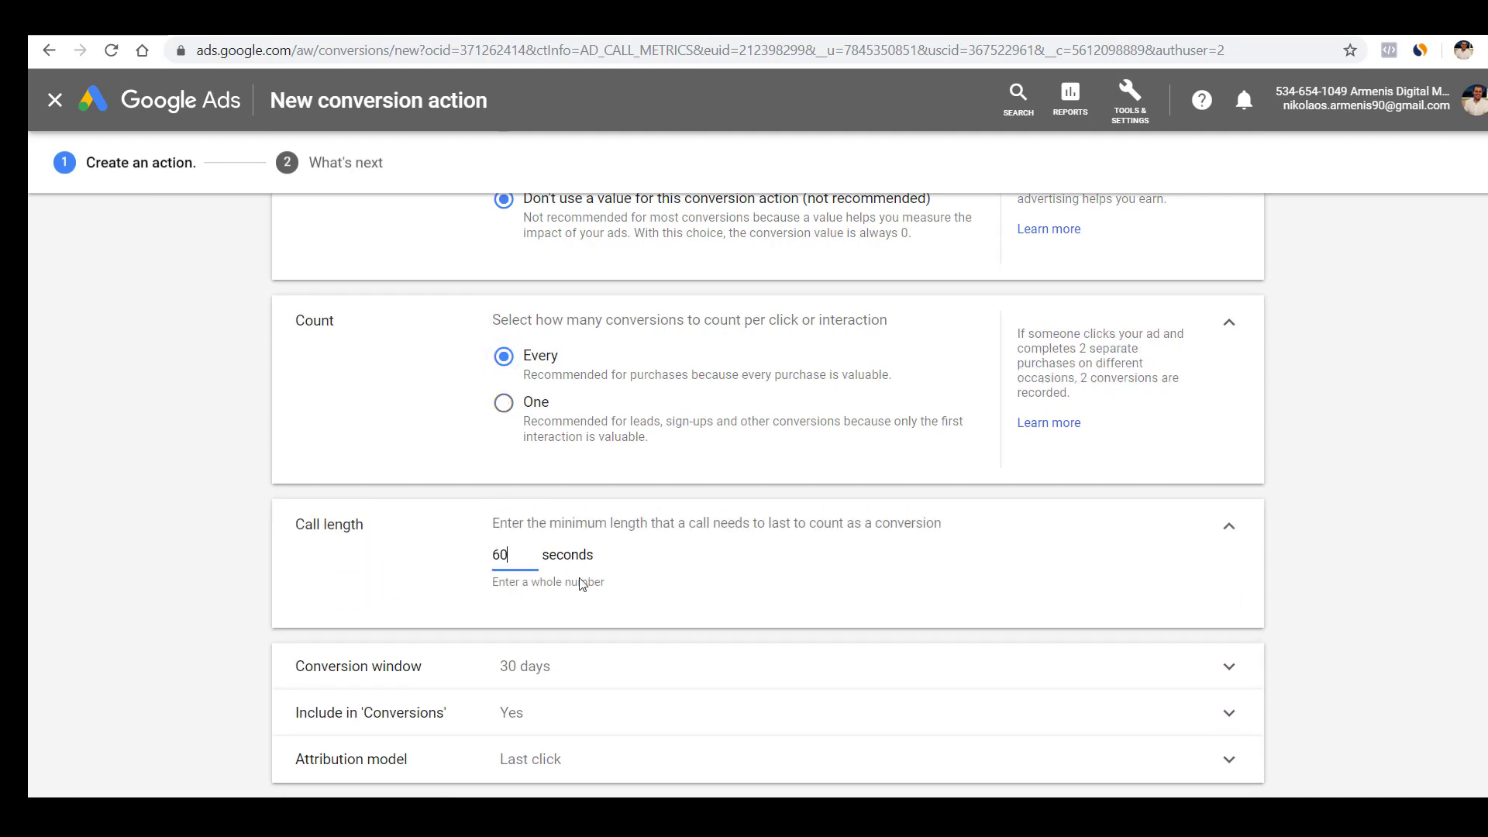
key(ctrl+a)
text(30)
scroll(395, 636, down, 2)
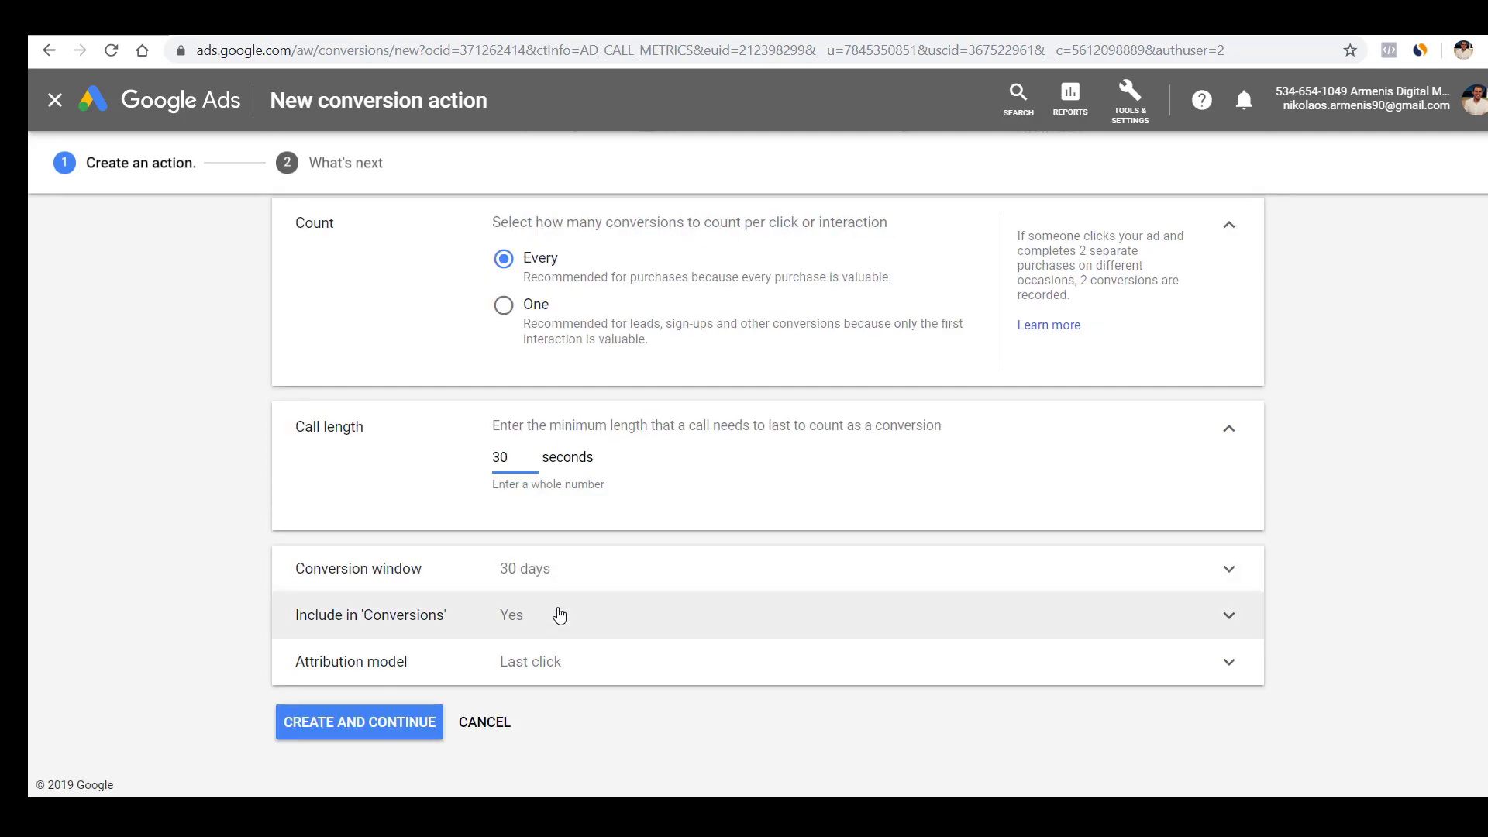
Step: Set the attribution model to Time decay and finish creating the phone-call conversion action
click(571, 663)
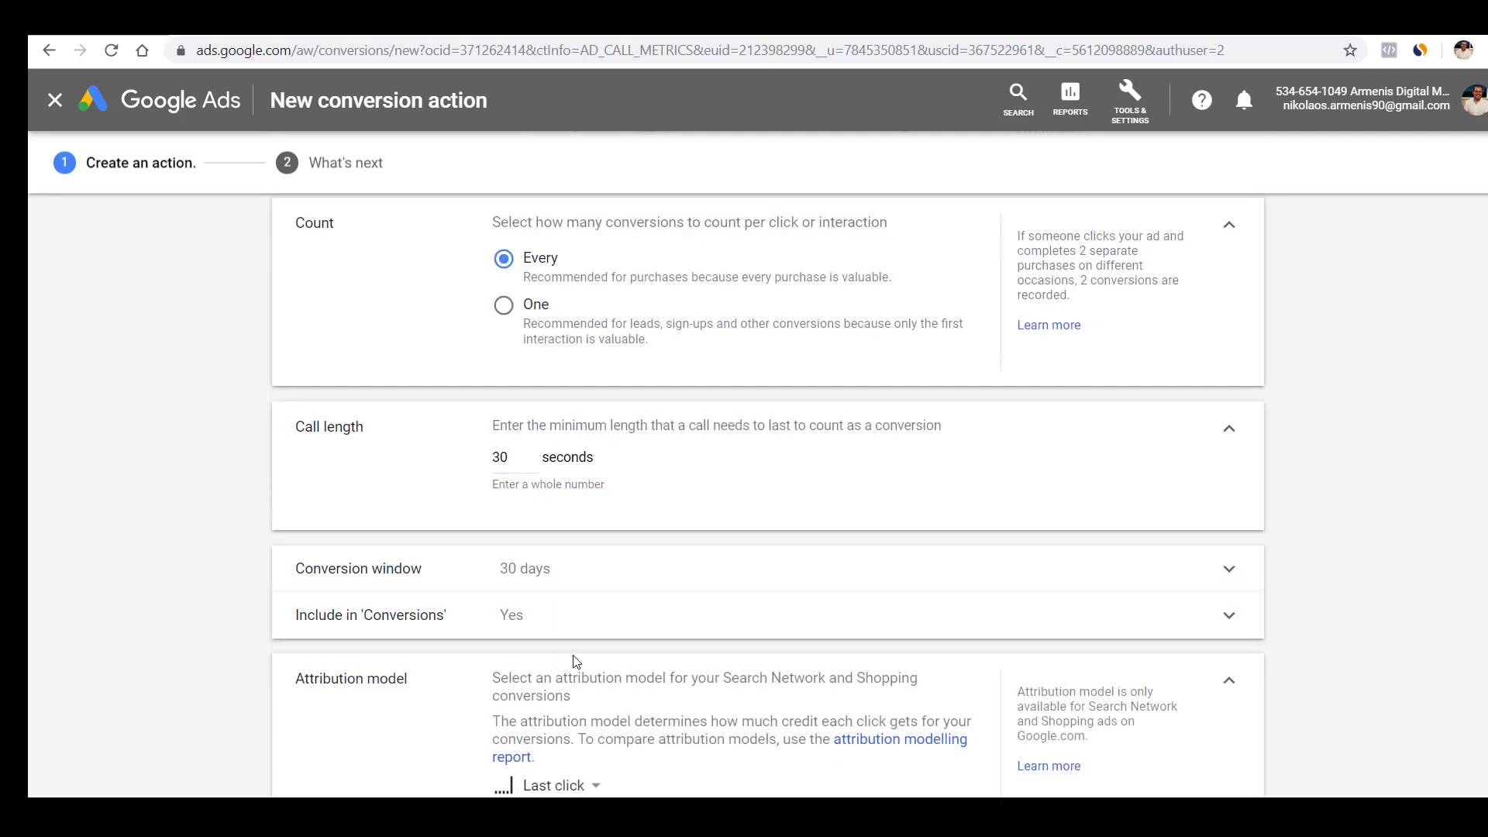
scroll(620, 655, down, 2)
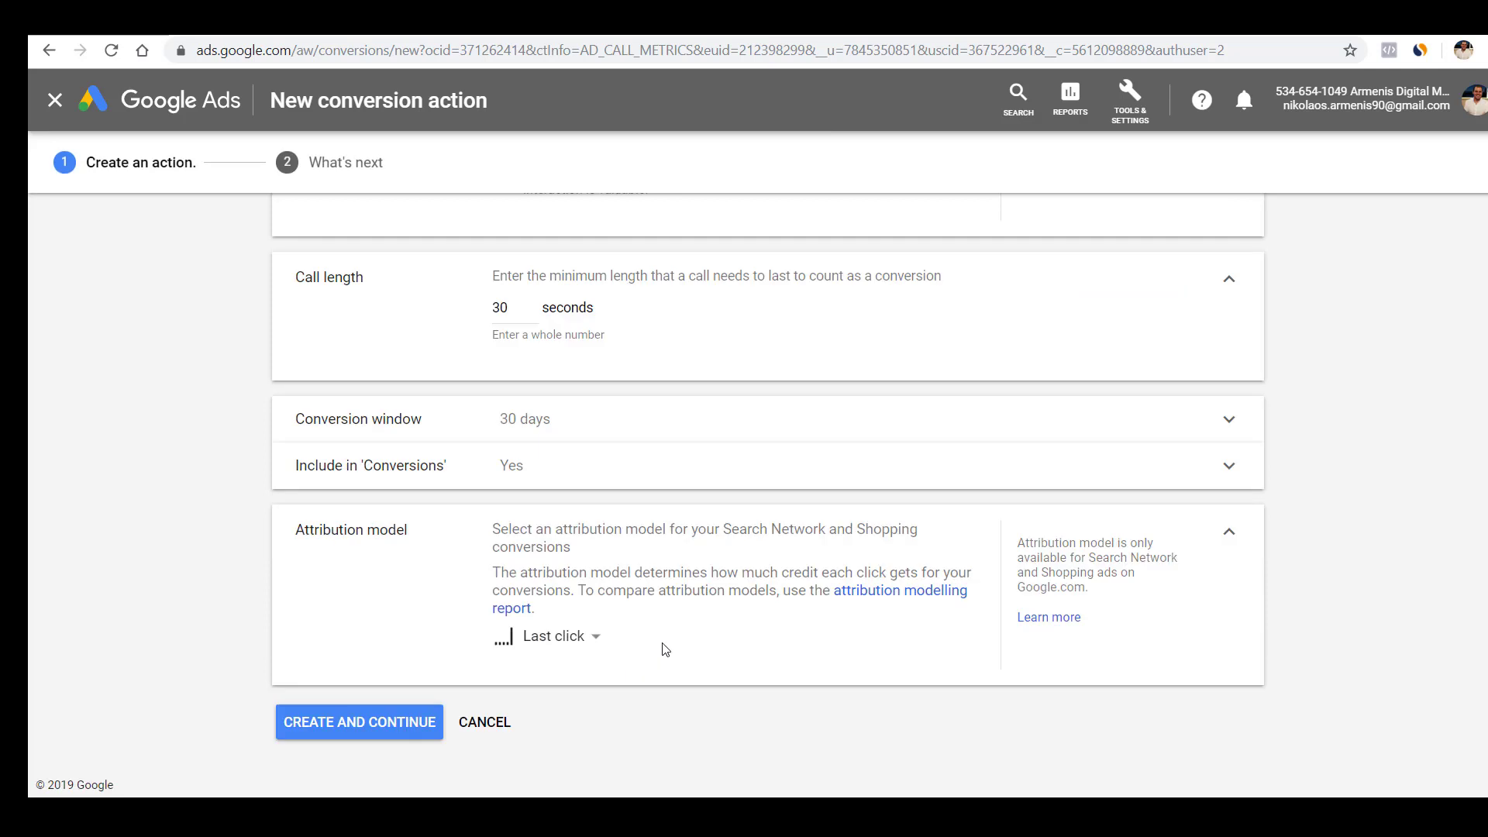
click(597, 638)
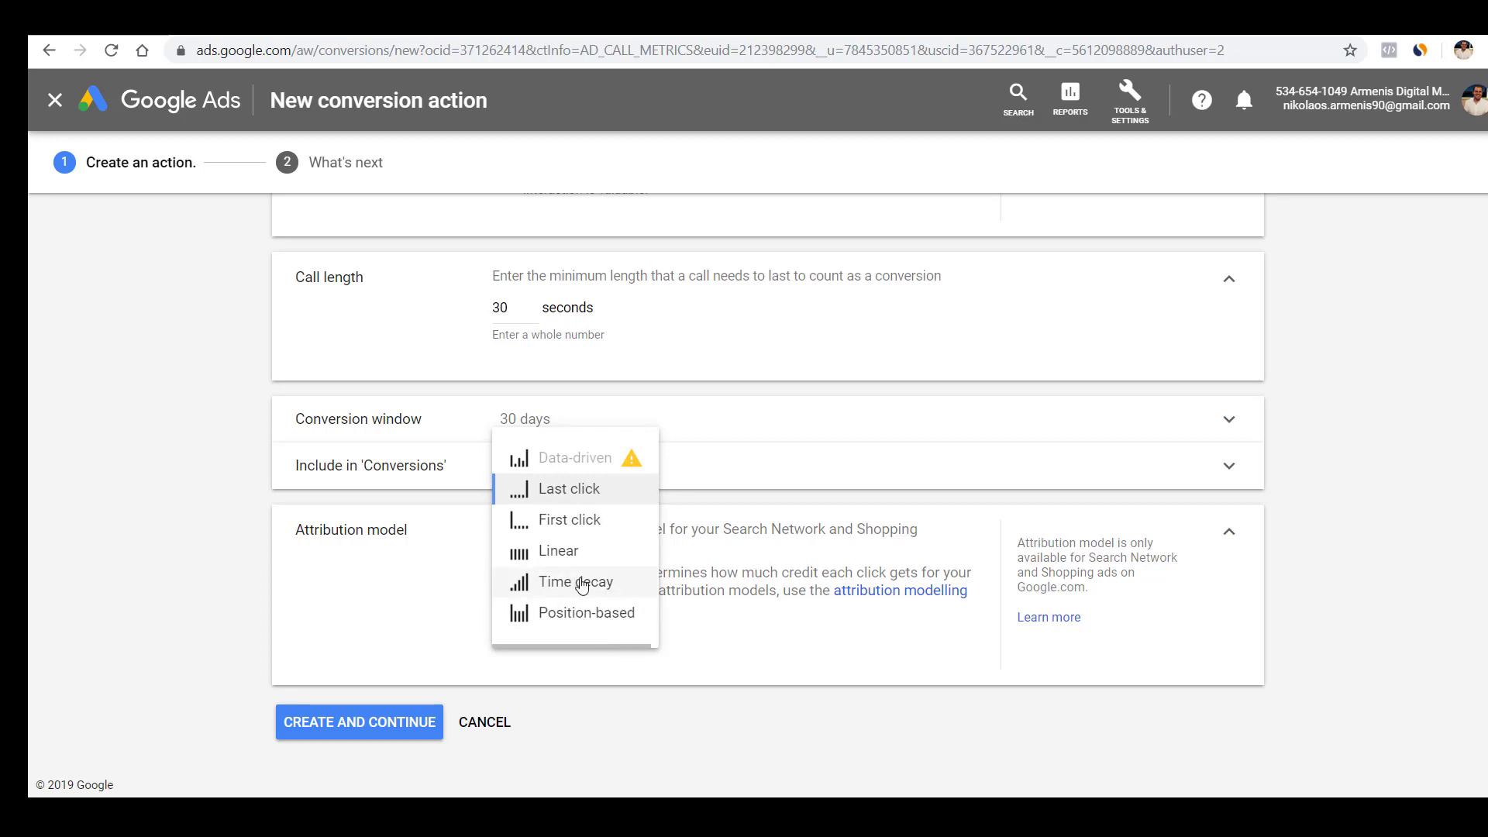
mouse_move(582, 587)
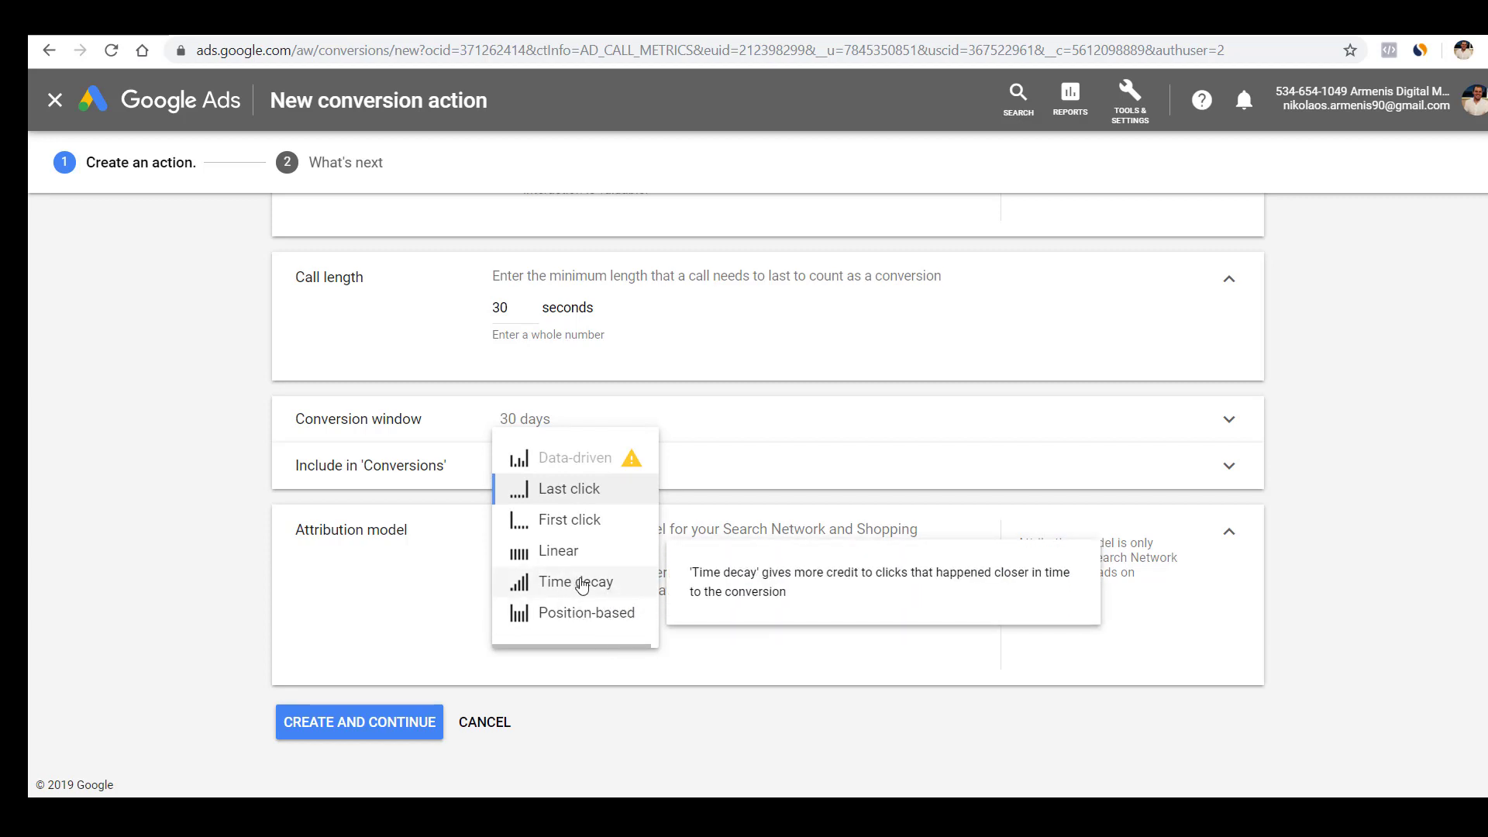
click(582, 583)
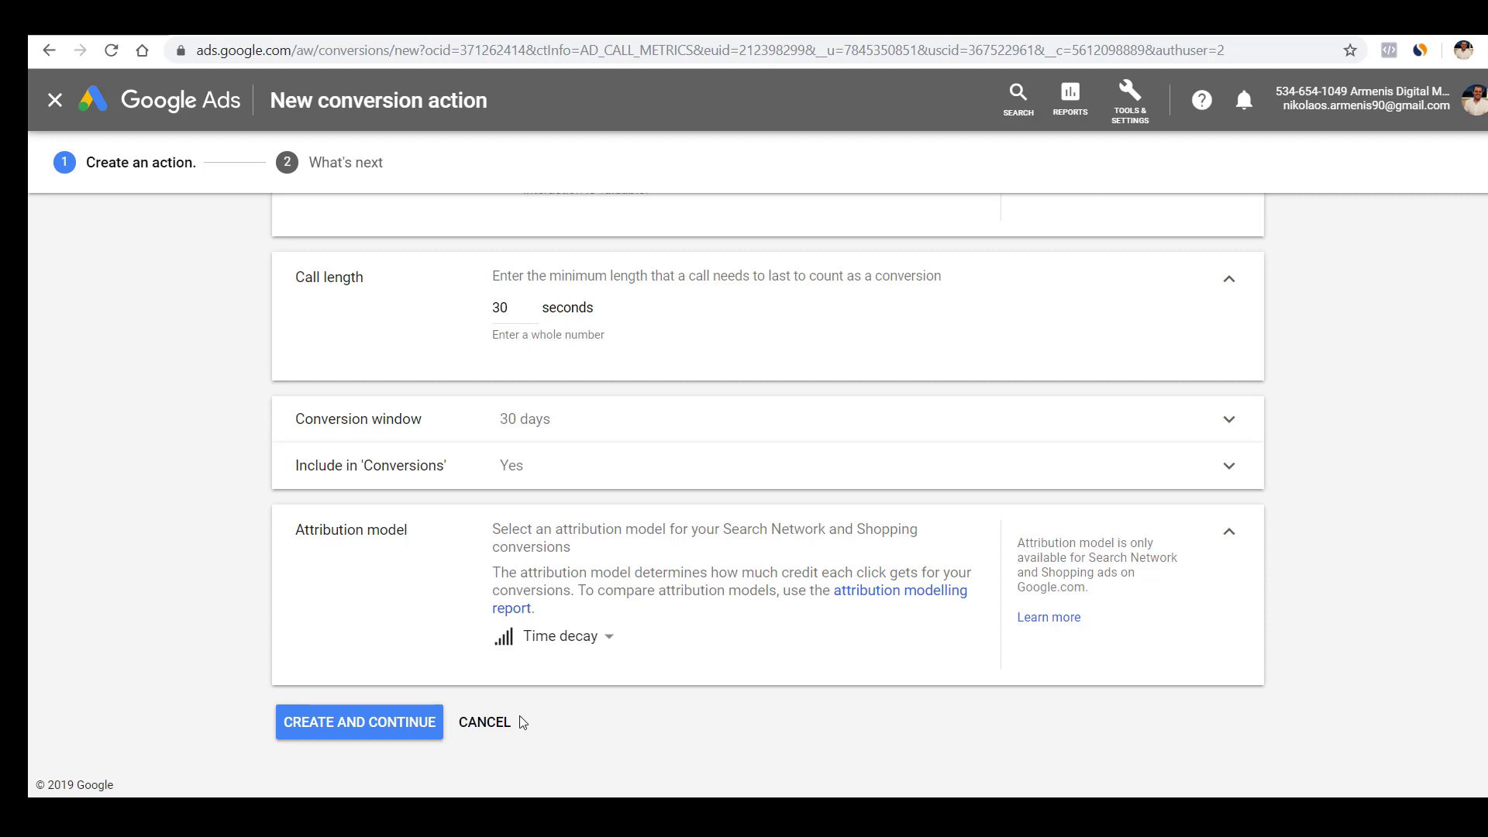
click(359, 736)
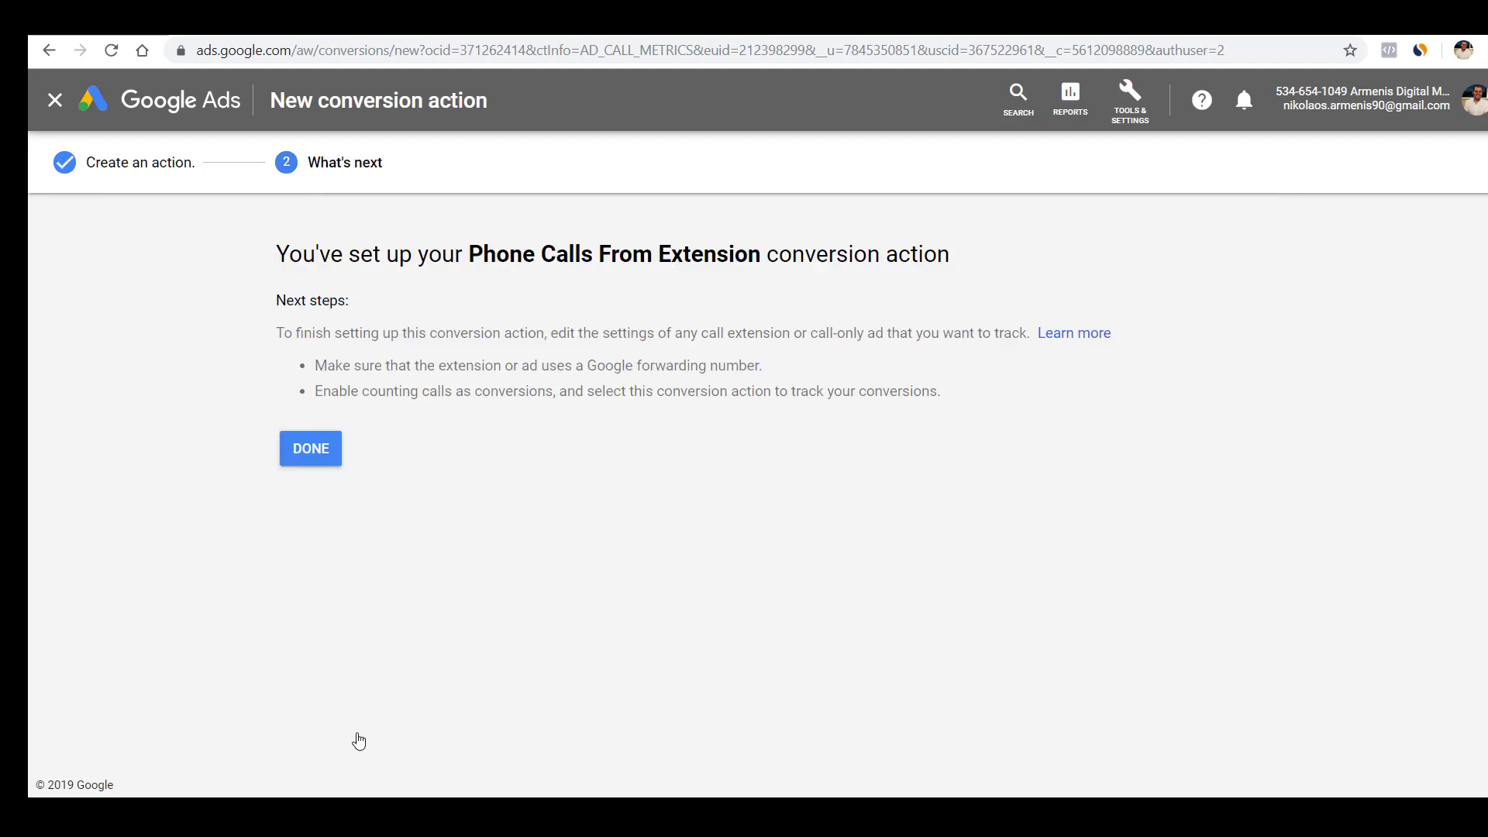
click(326, 460)
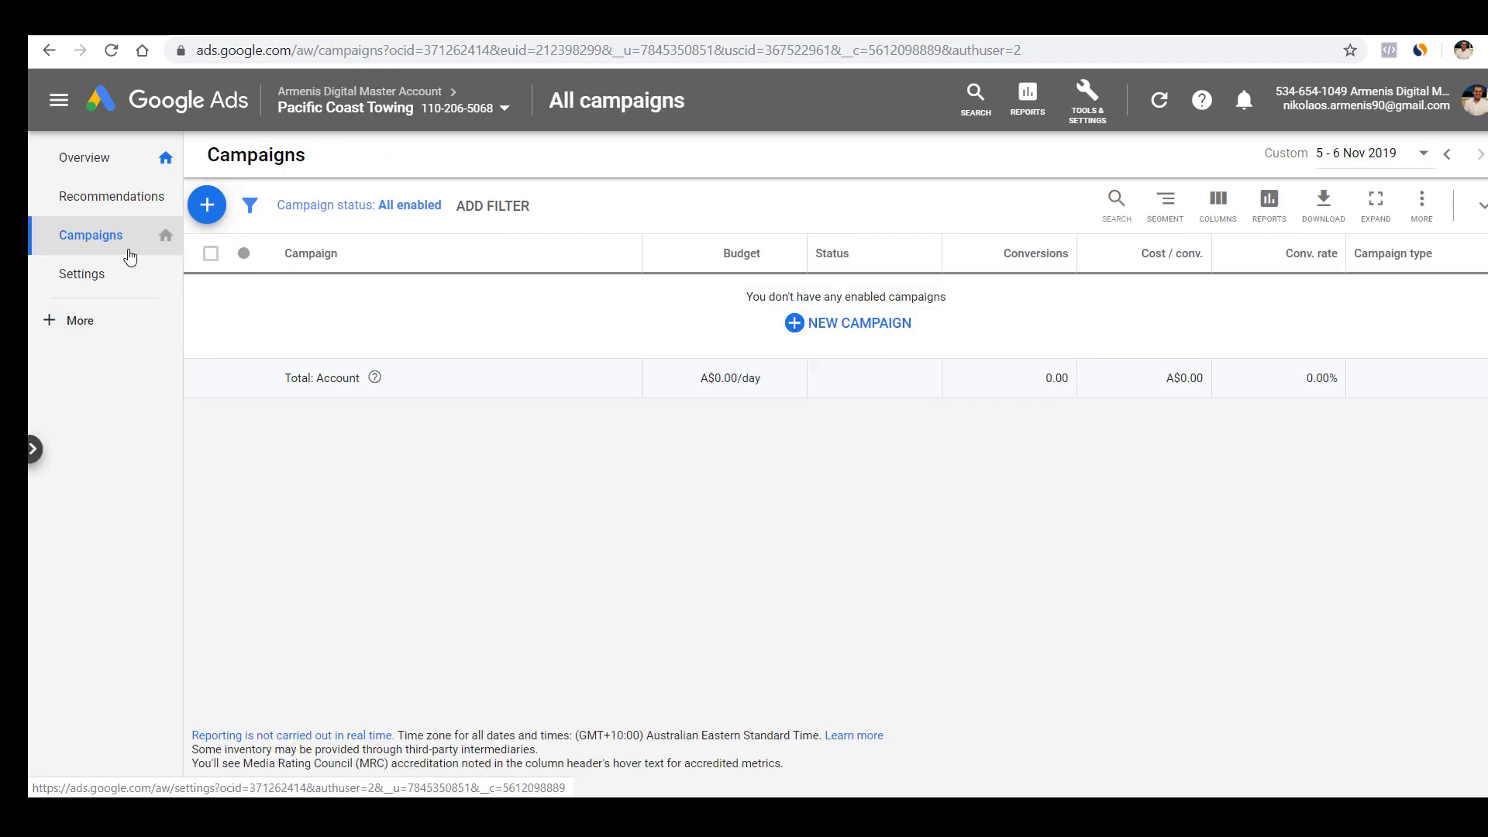
Step: Create a new Search campaign with the Leads goal, using website visits to reach it and leaving the business website blank
click(208, 207)
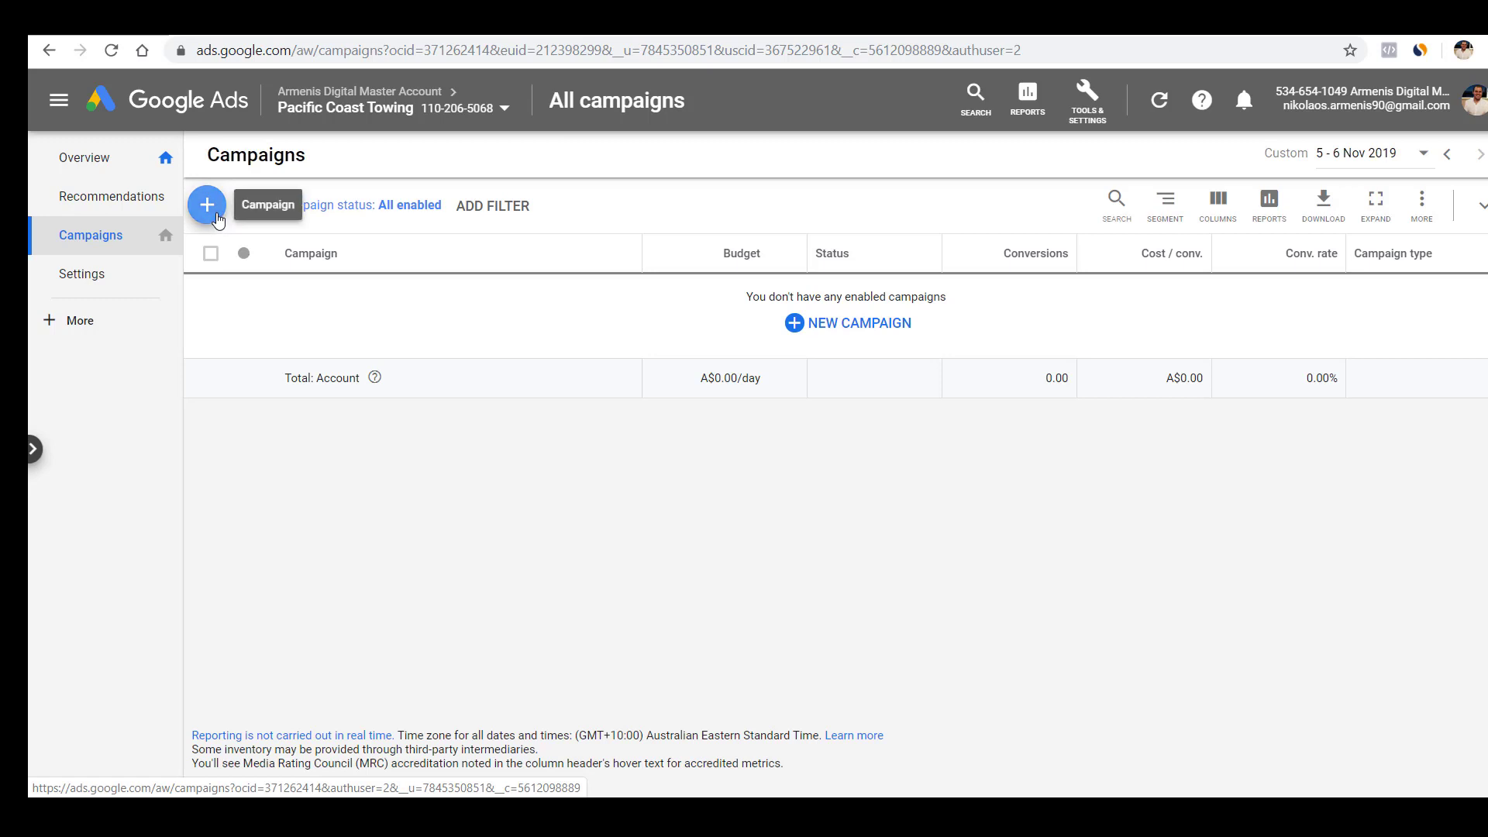
click(341, 276)
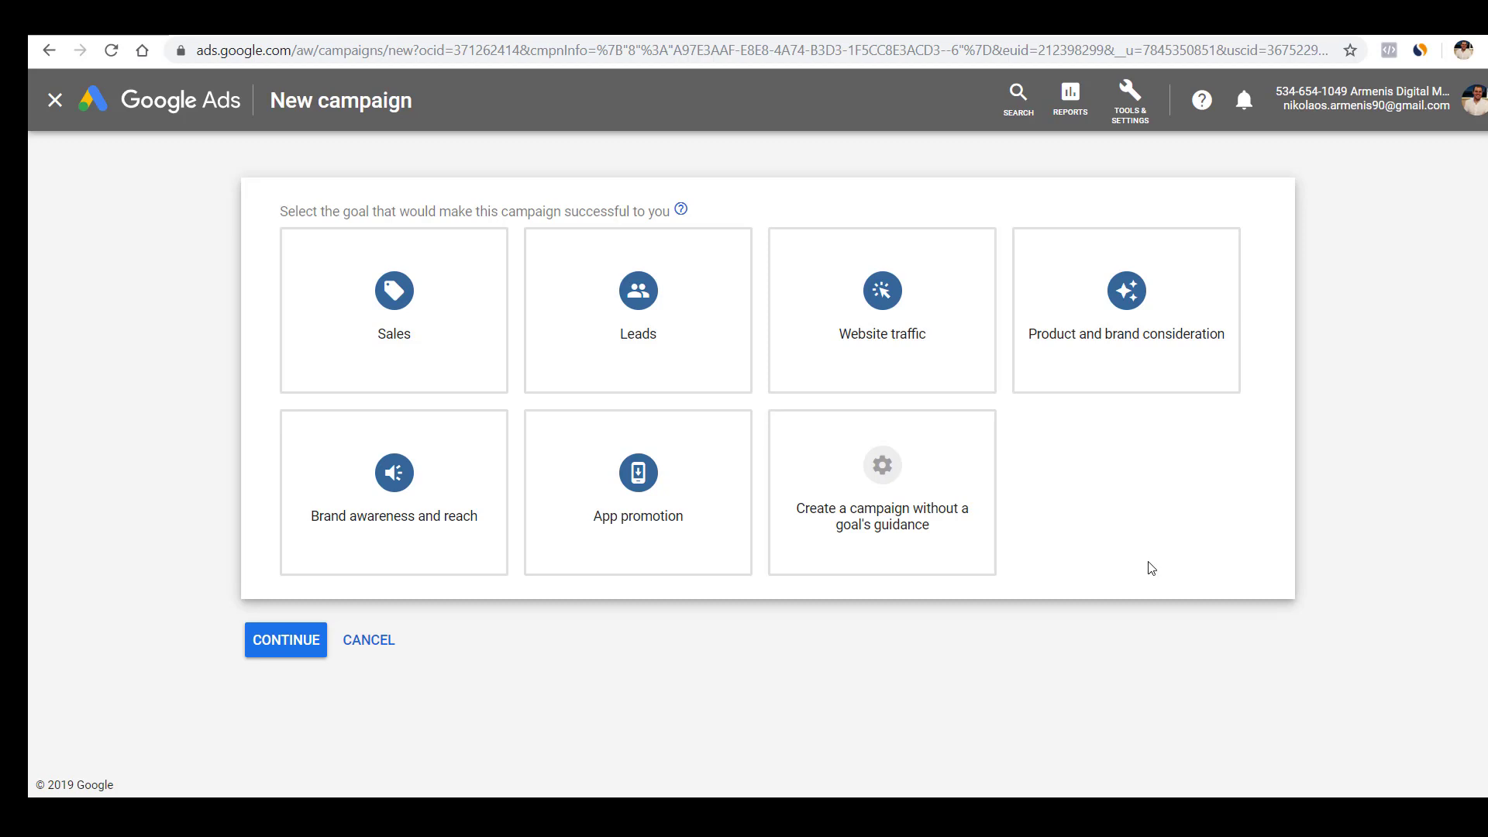
click(681, 309)
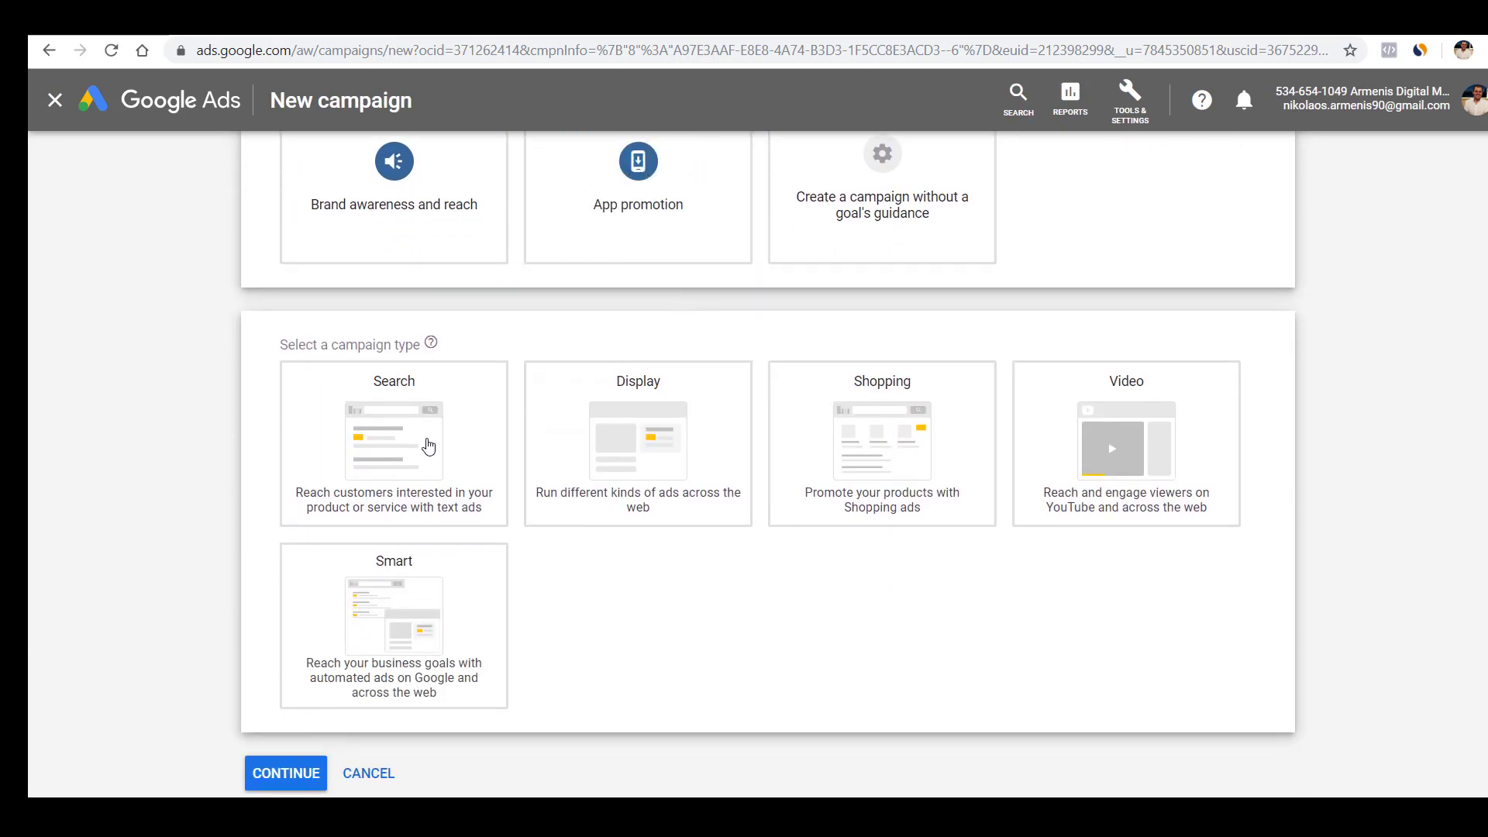
click(426, 442)
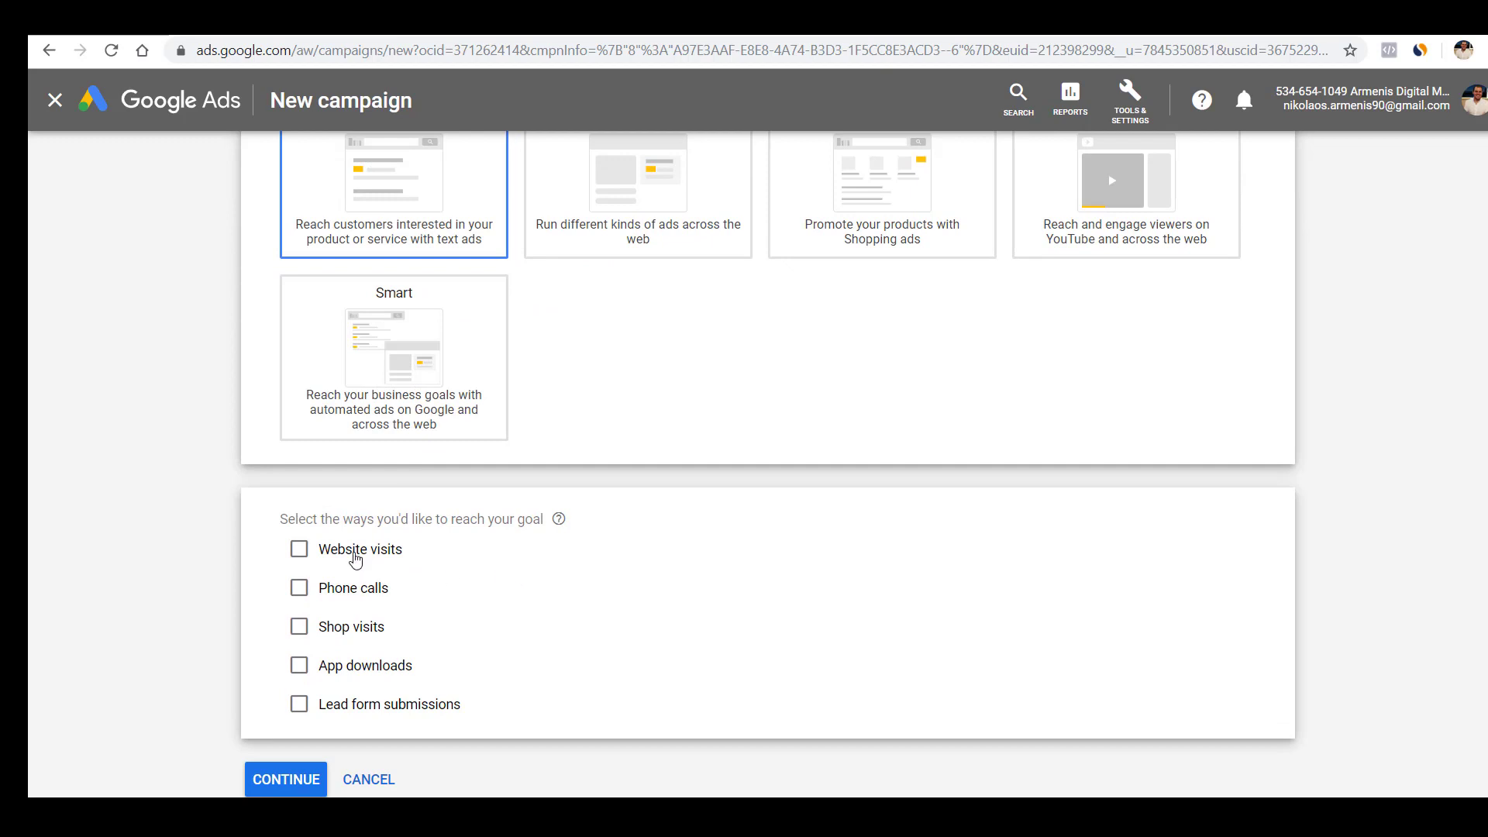
click(355, 556)
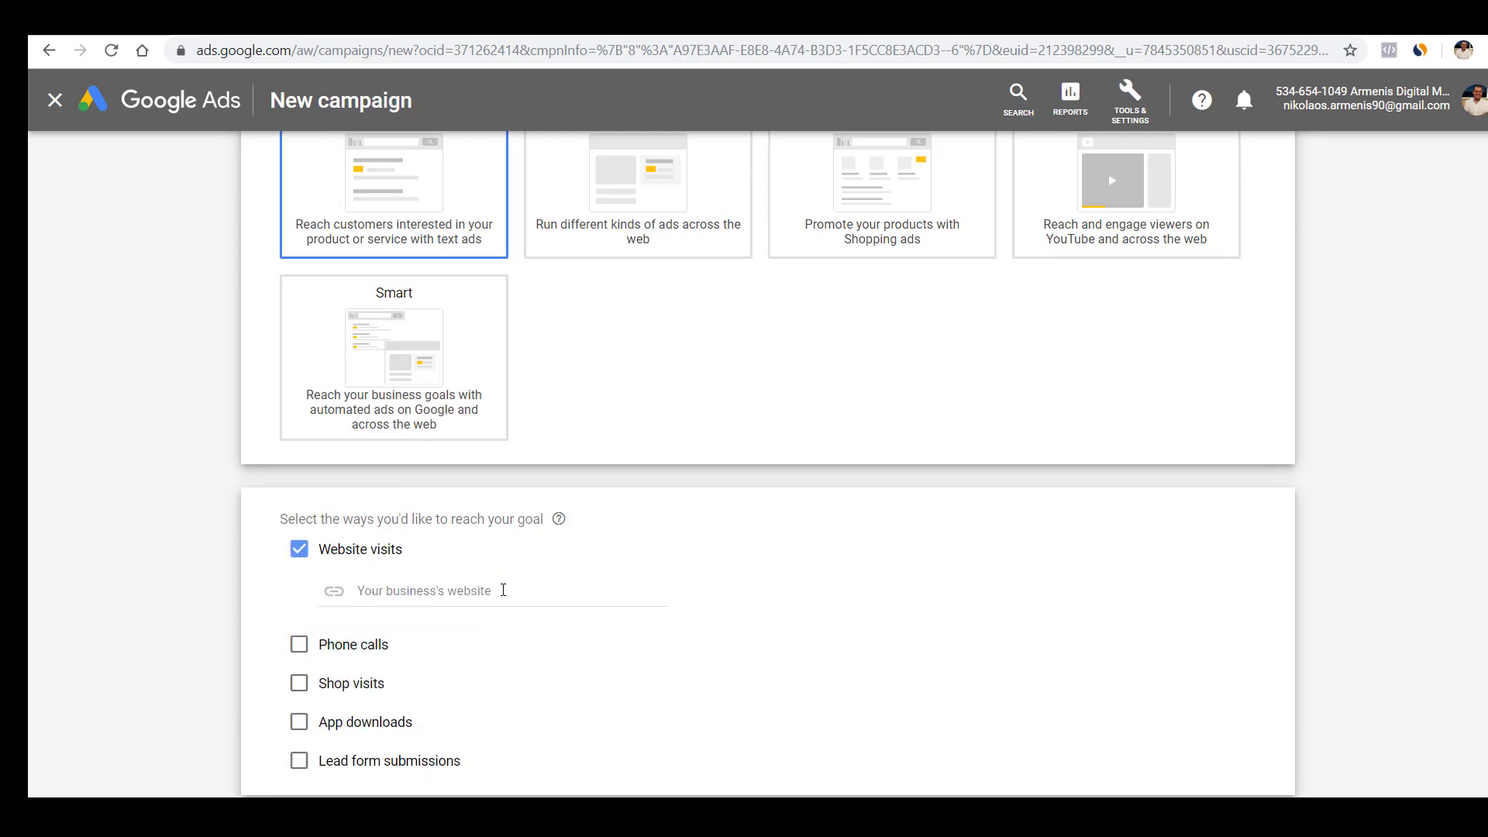
click(503, 590)
scroll(434, 690, down, 3)
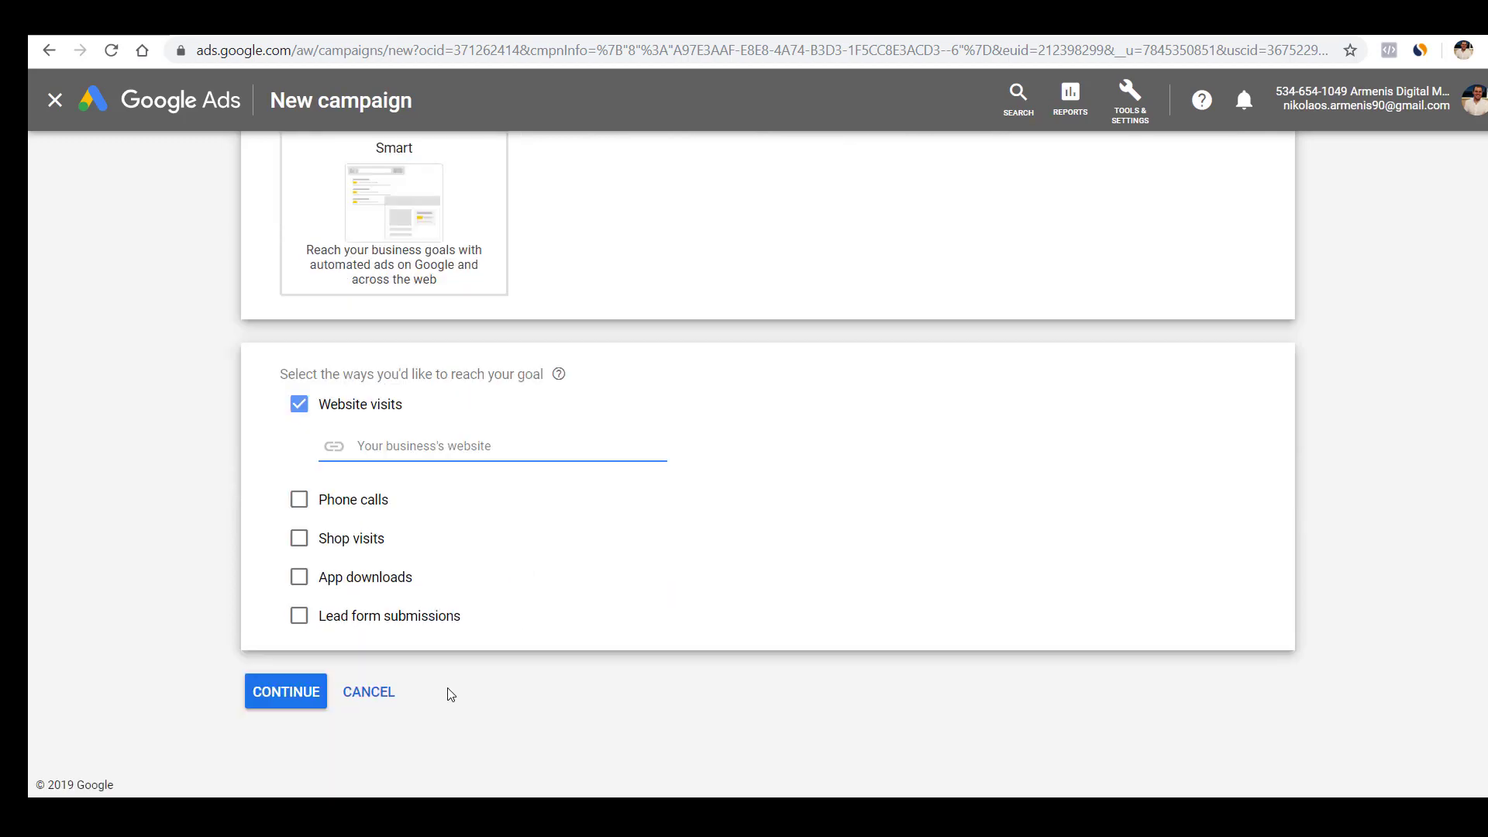
click(313, 689)
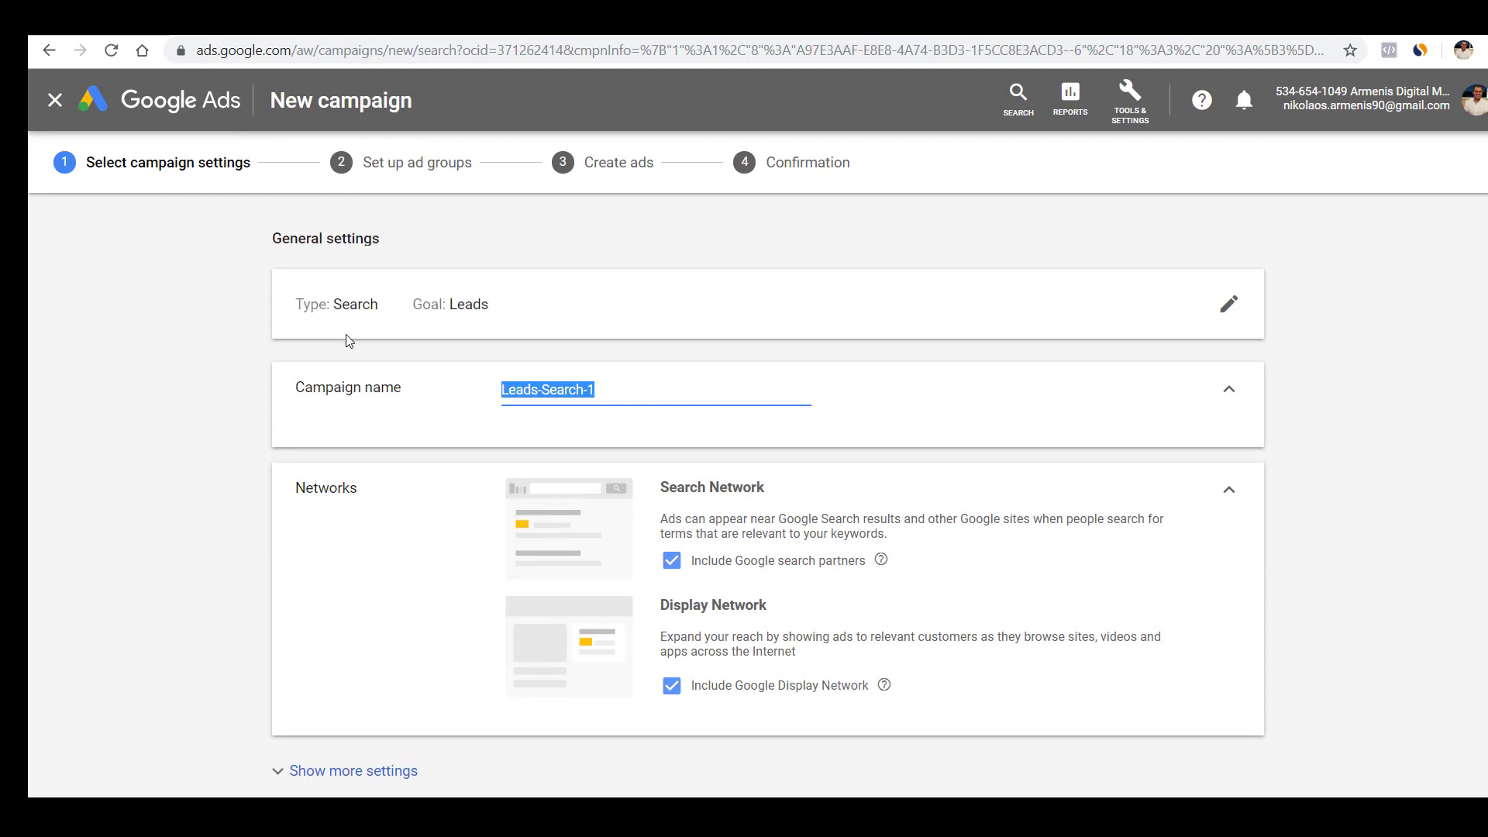
Step: Name the campaign "Tow Truck NSW Campaign" and exclude Google search partners and the Google Display Network
text(Tow Truck NSW Campaign)
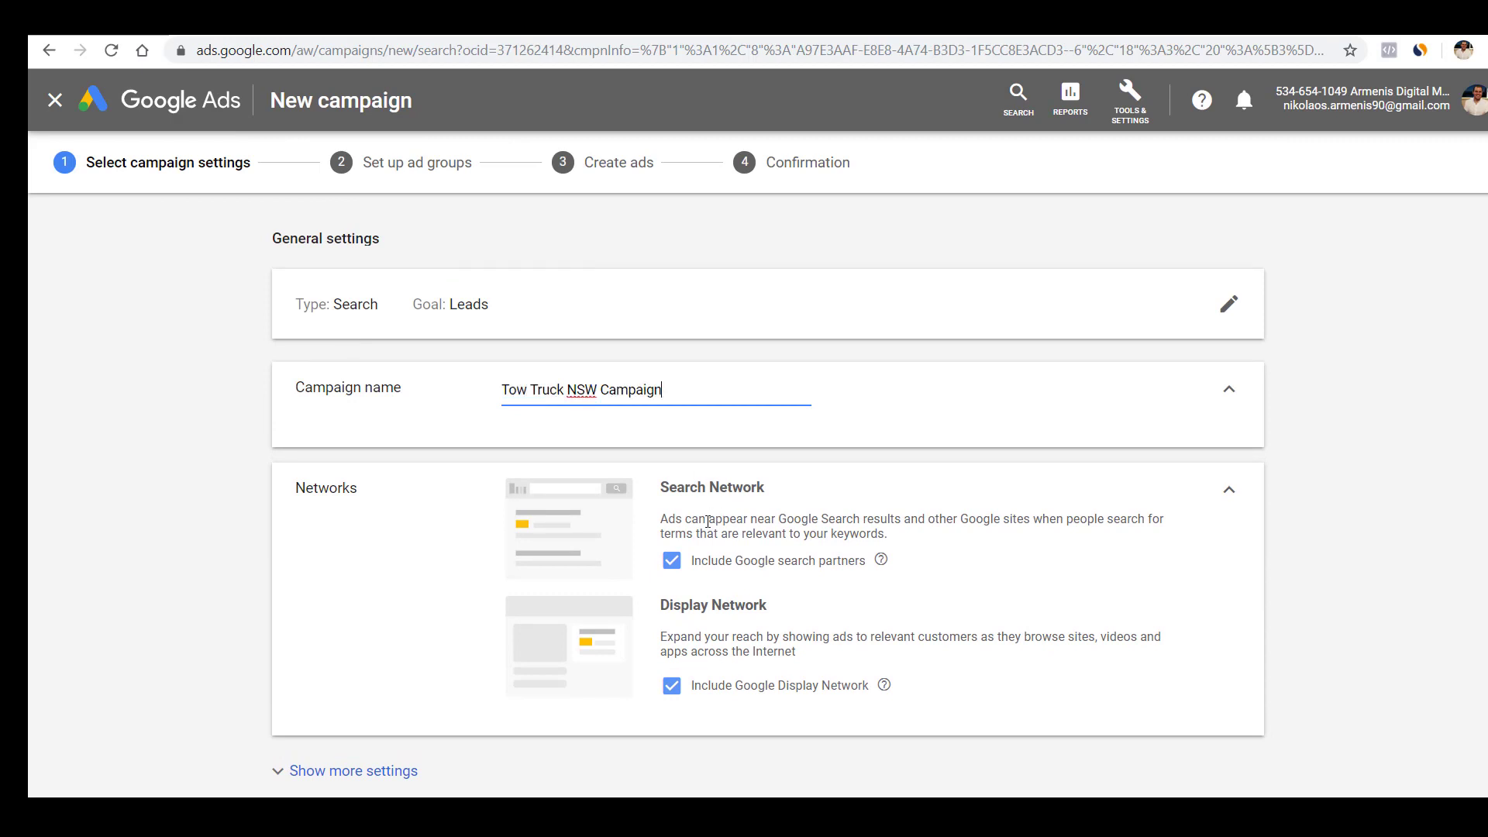
click(671, 561)
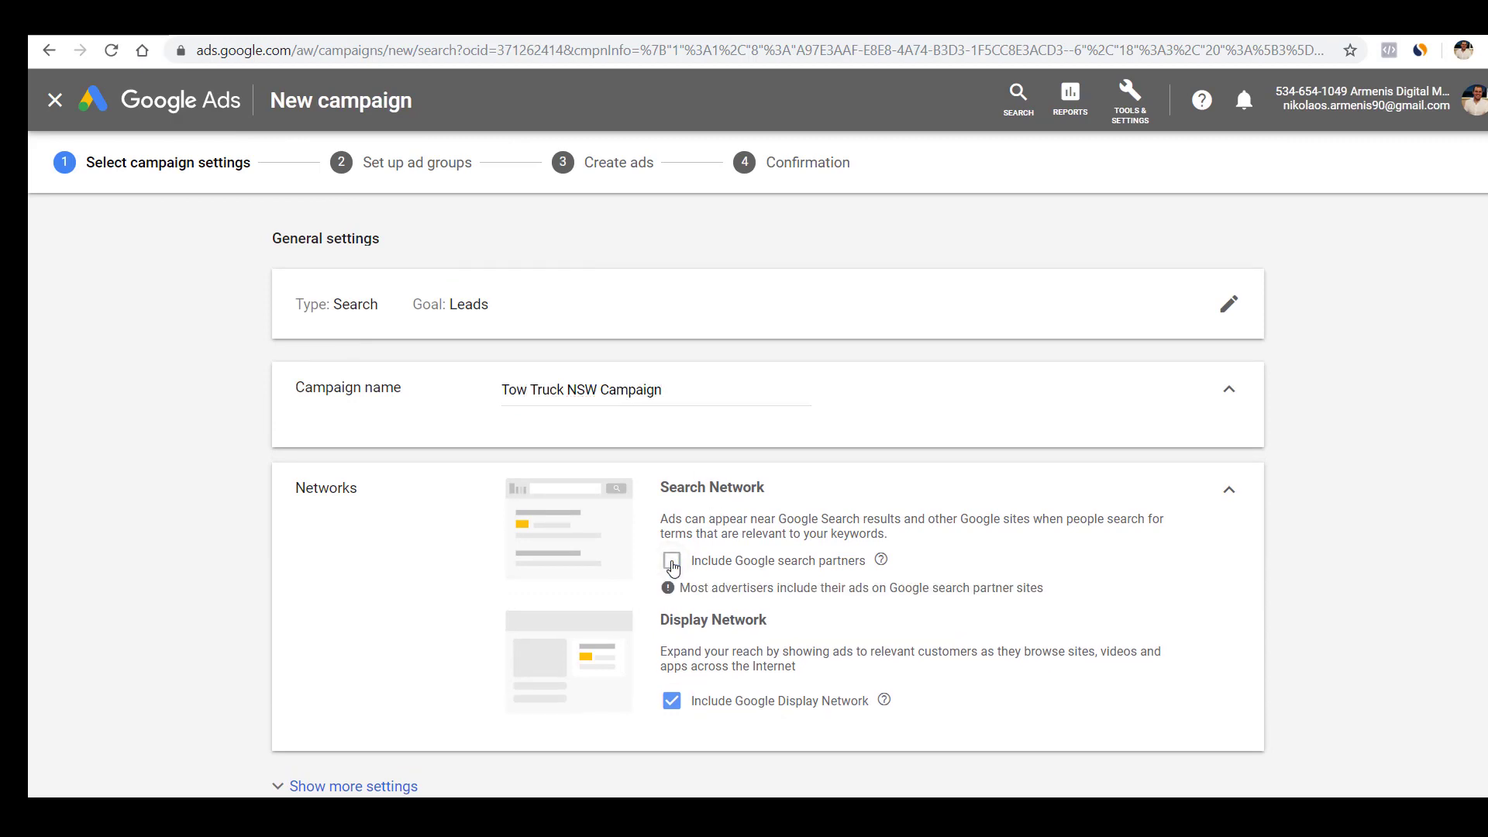
click(672, 702)
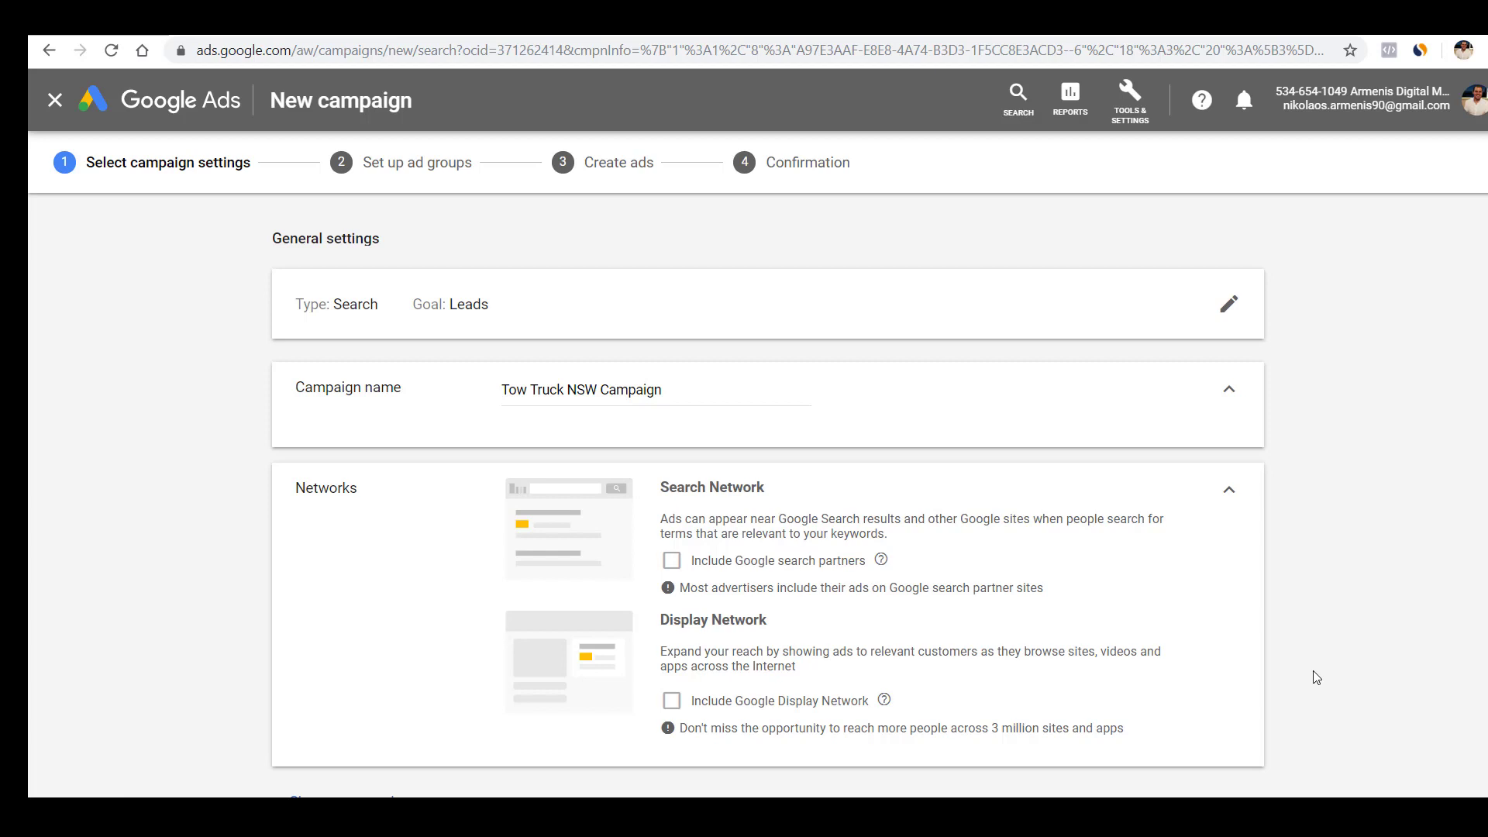
Step: Show the additional campaign settings and review the Dynamic Search Ads setting without changing it
scroll(1253, 435, down, 6)
click(337, 317)
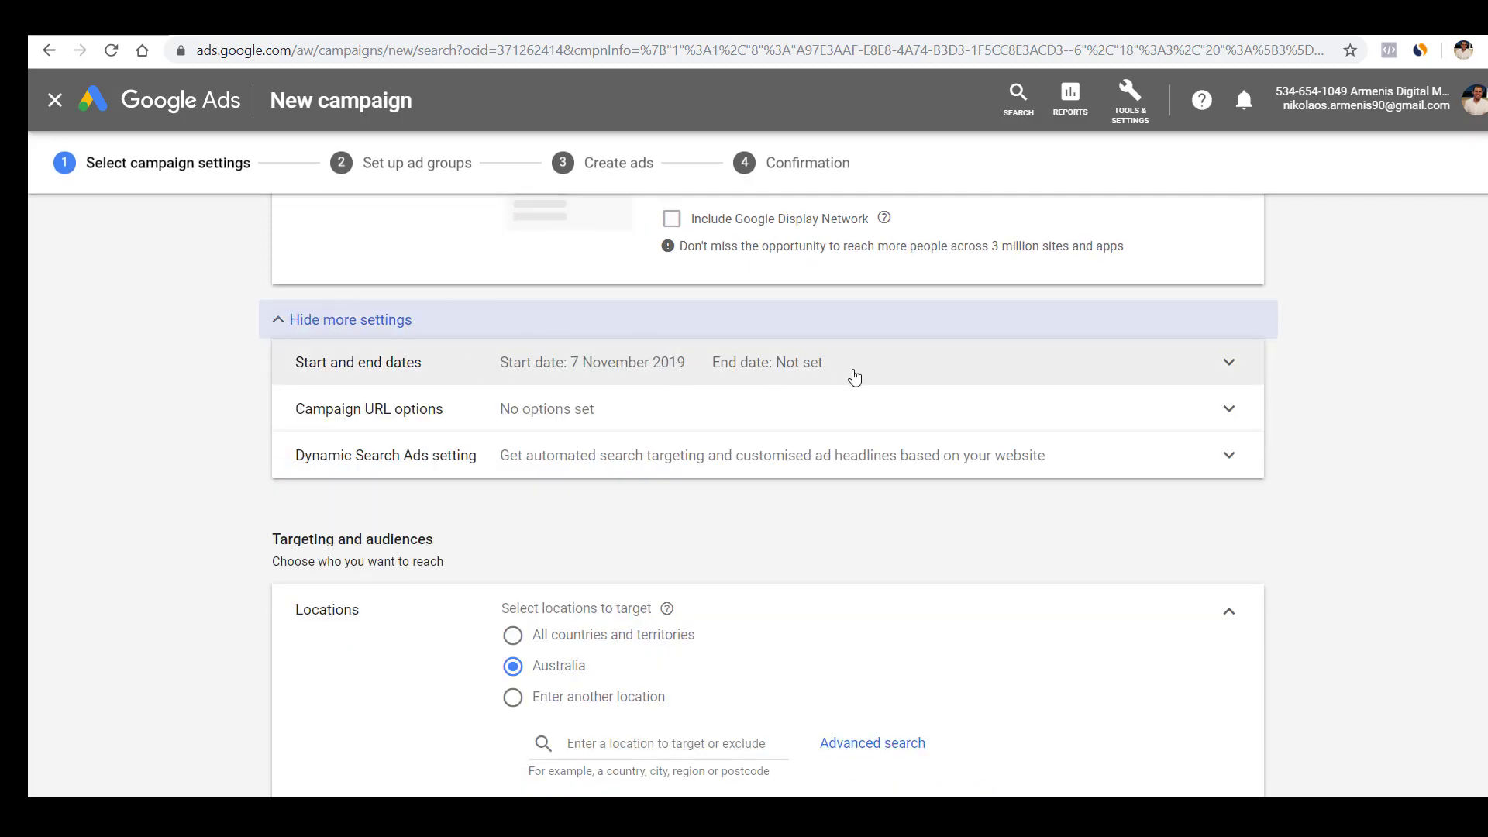
click(687, 463)
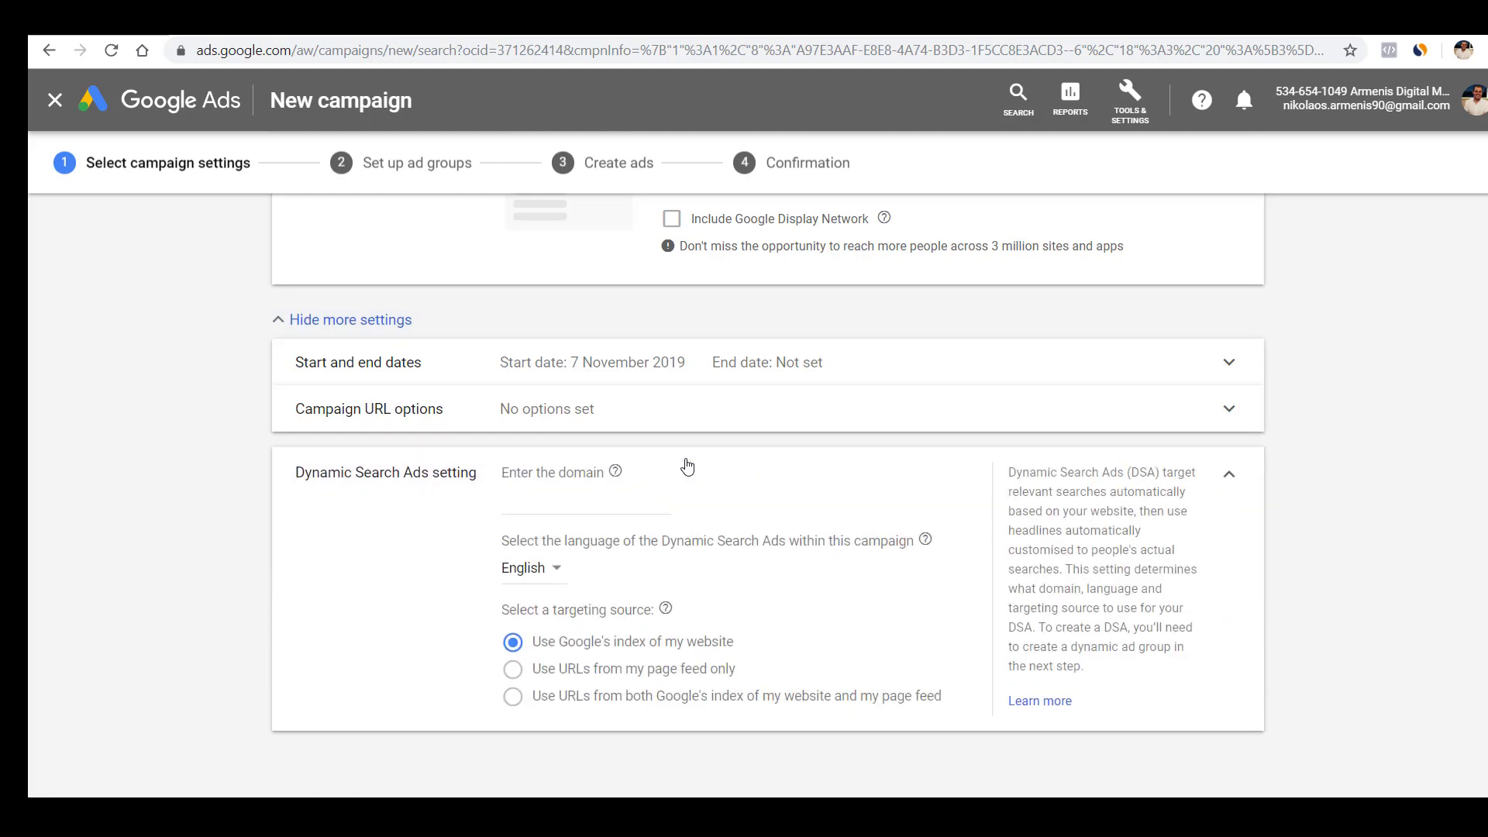
click(1228, 477)
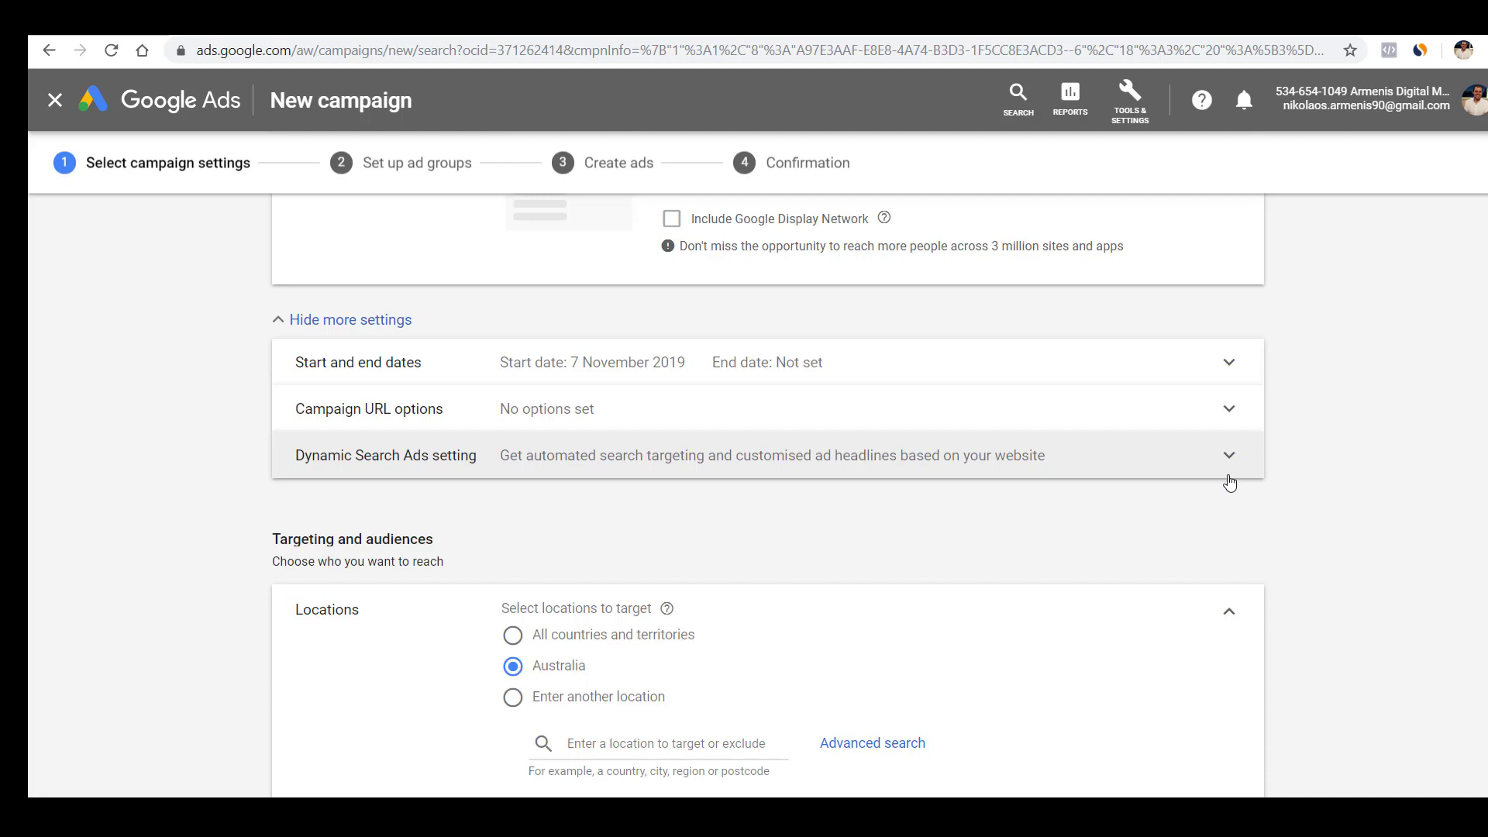
Step: Target all countries and territories for the campaign and open the advanced location search
scroll(1230, 482, down, 2)
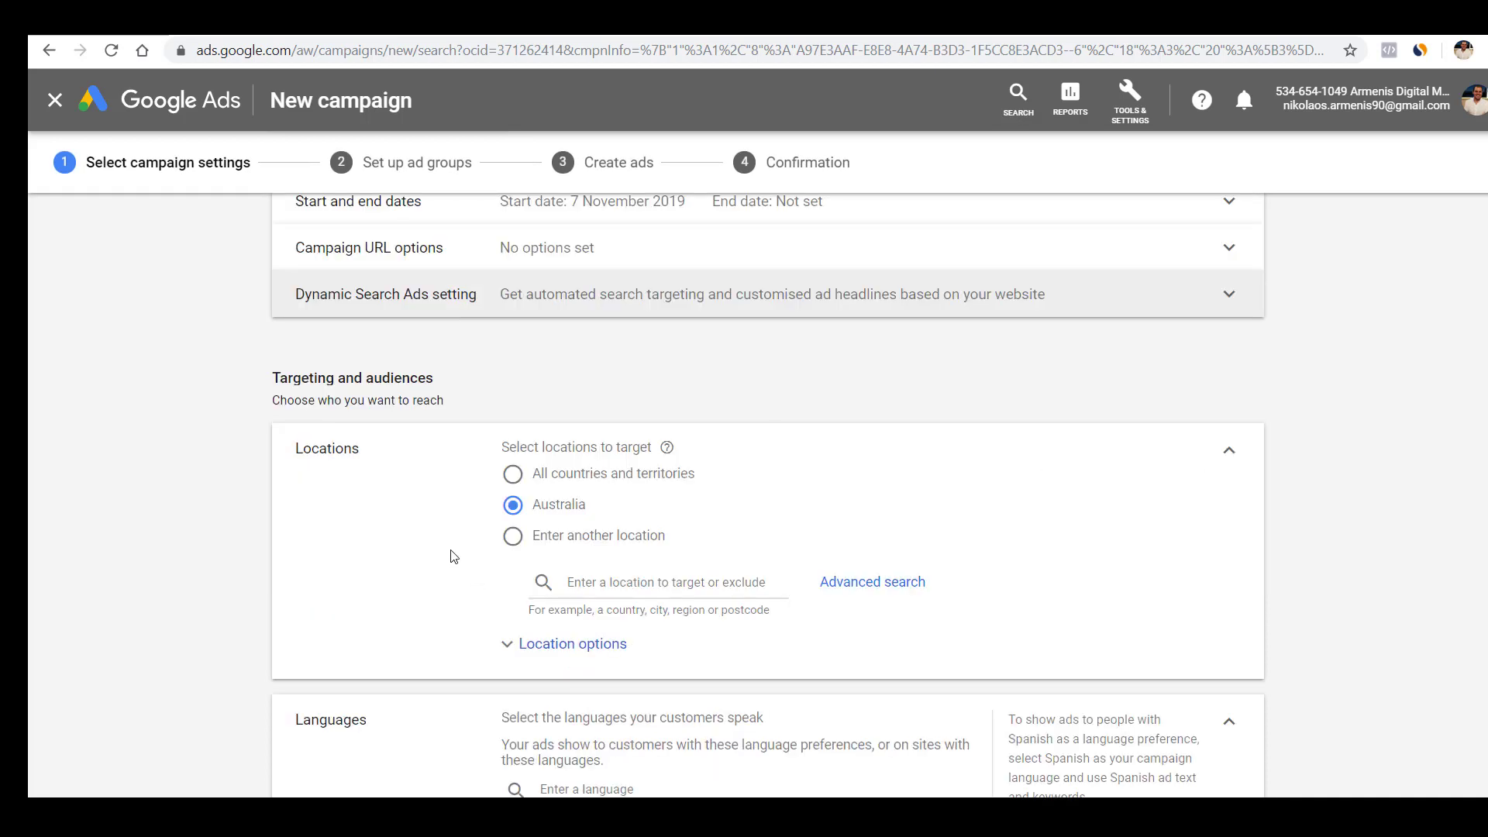
click(549, 482)
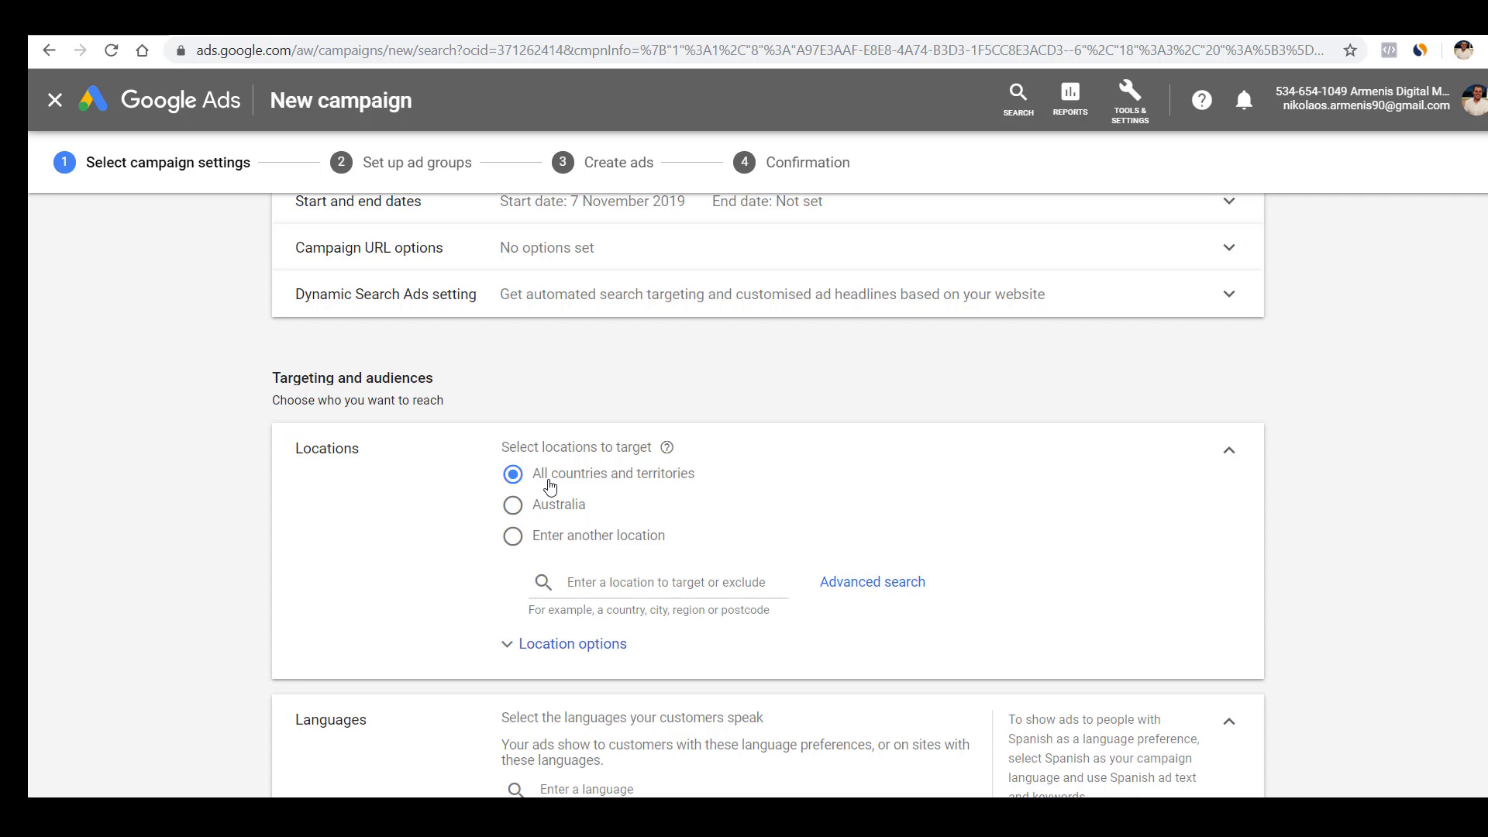
click(643, 582)
click(872, 582)
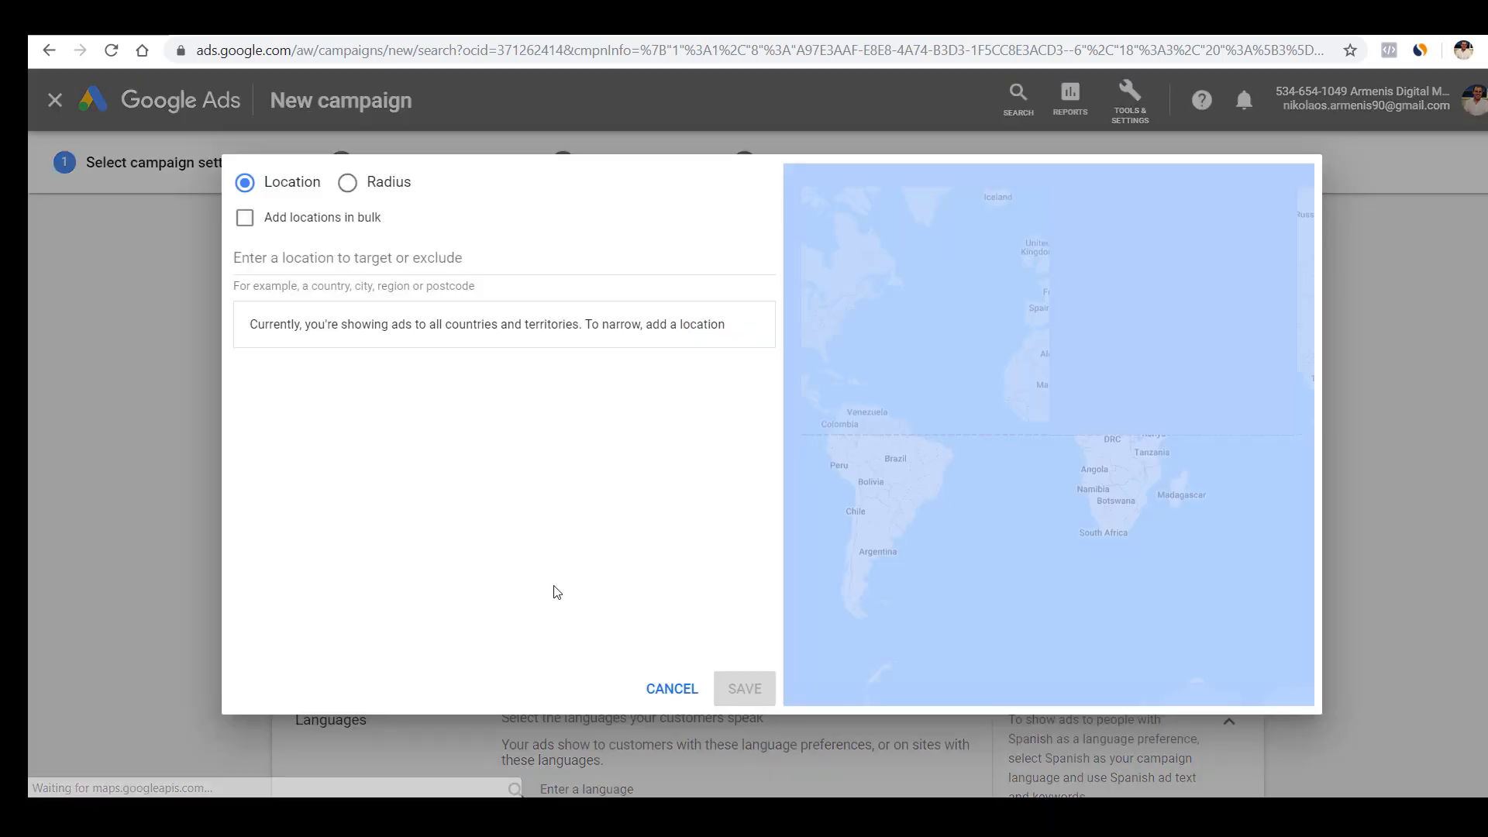
click(472, 258)
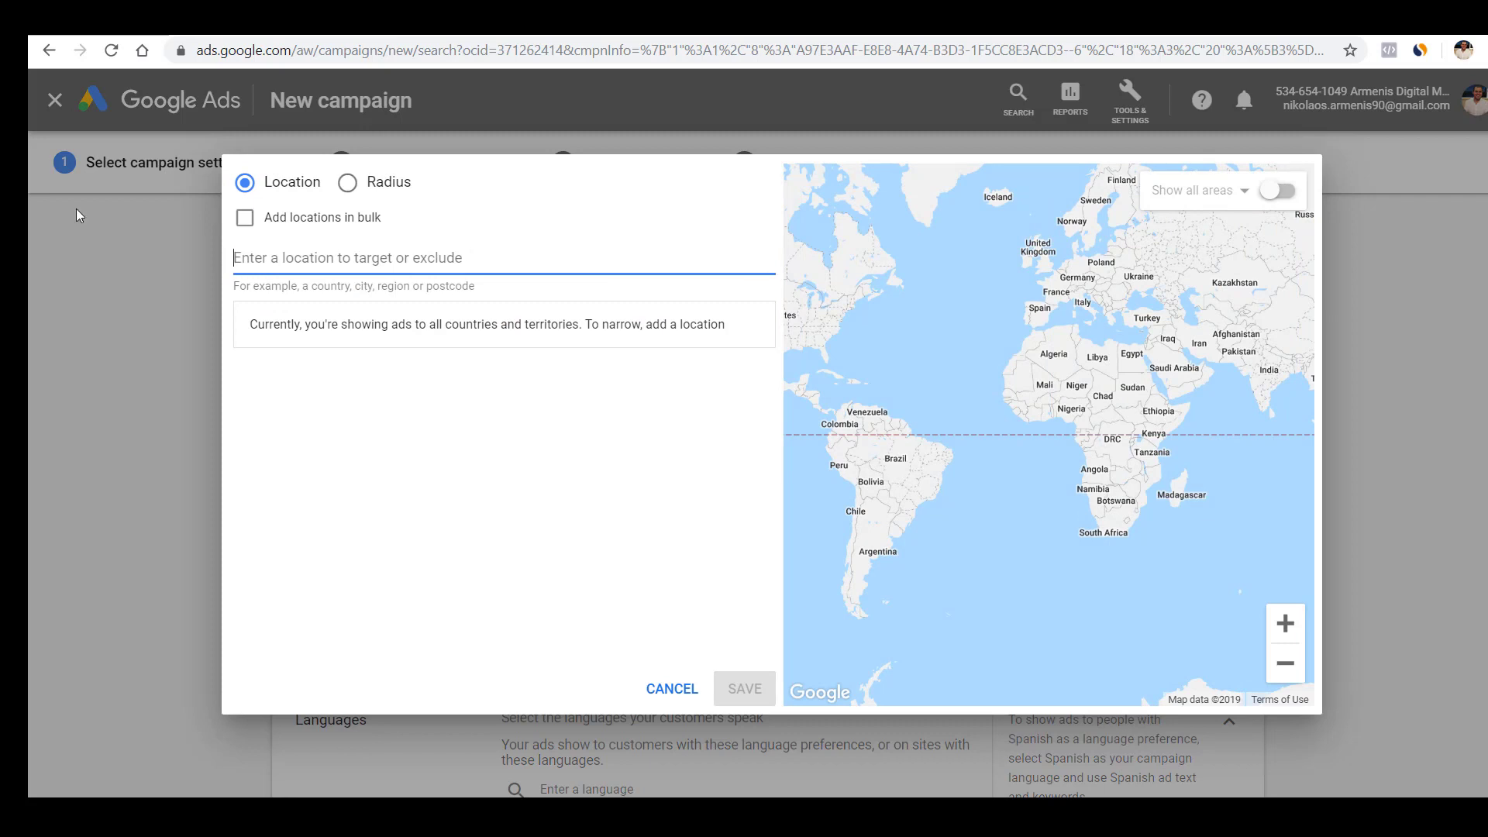
Step: Try a 20 mi radius target around South Stradbroke QLD 4216 and remove it
click(360, 188)
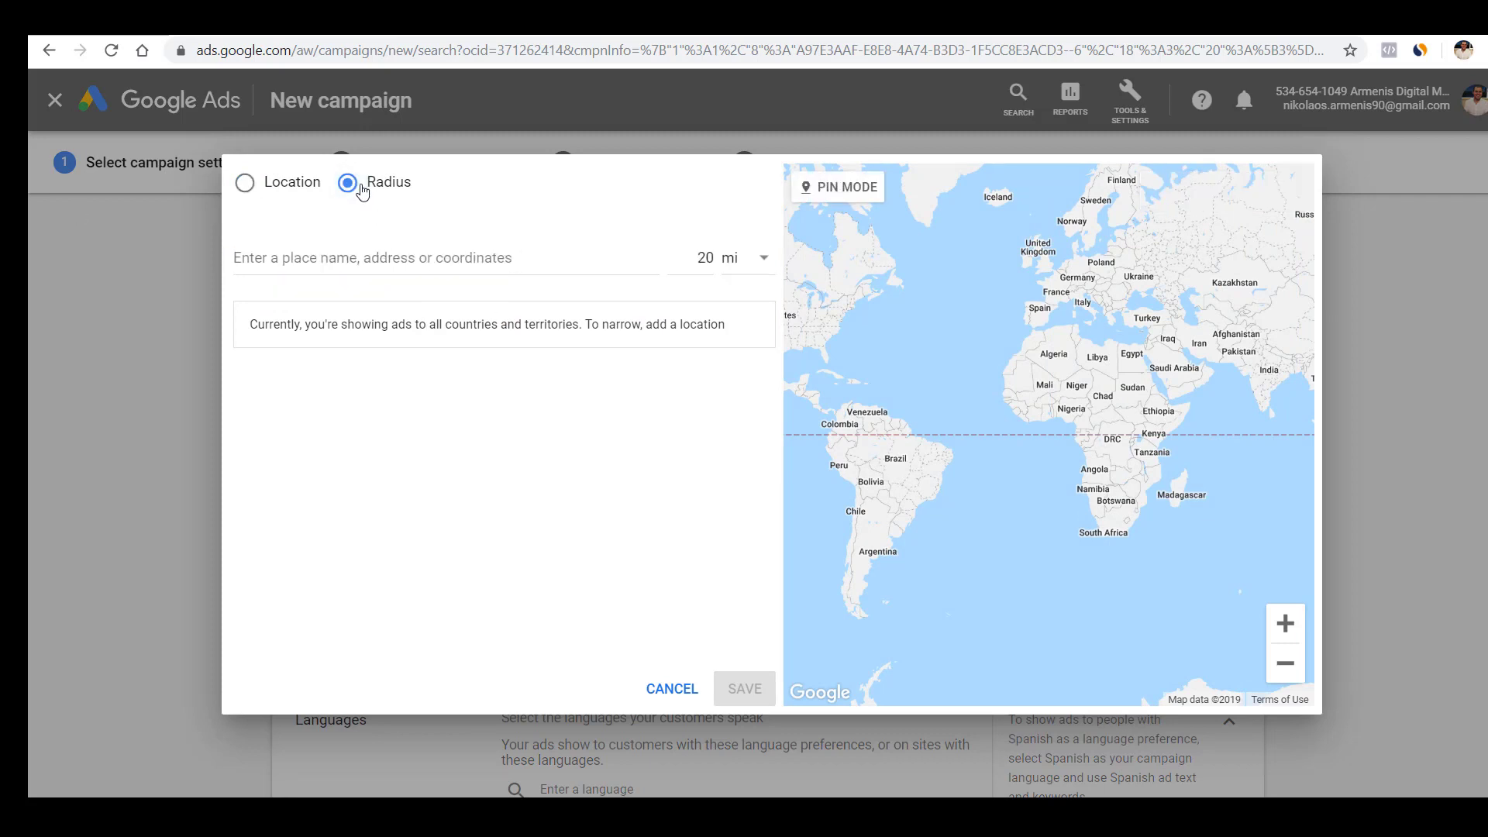
click(374, 259)
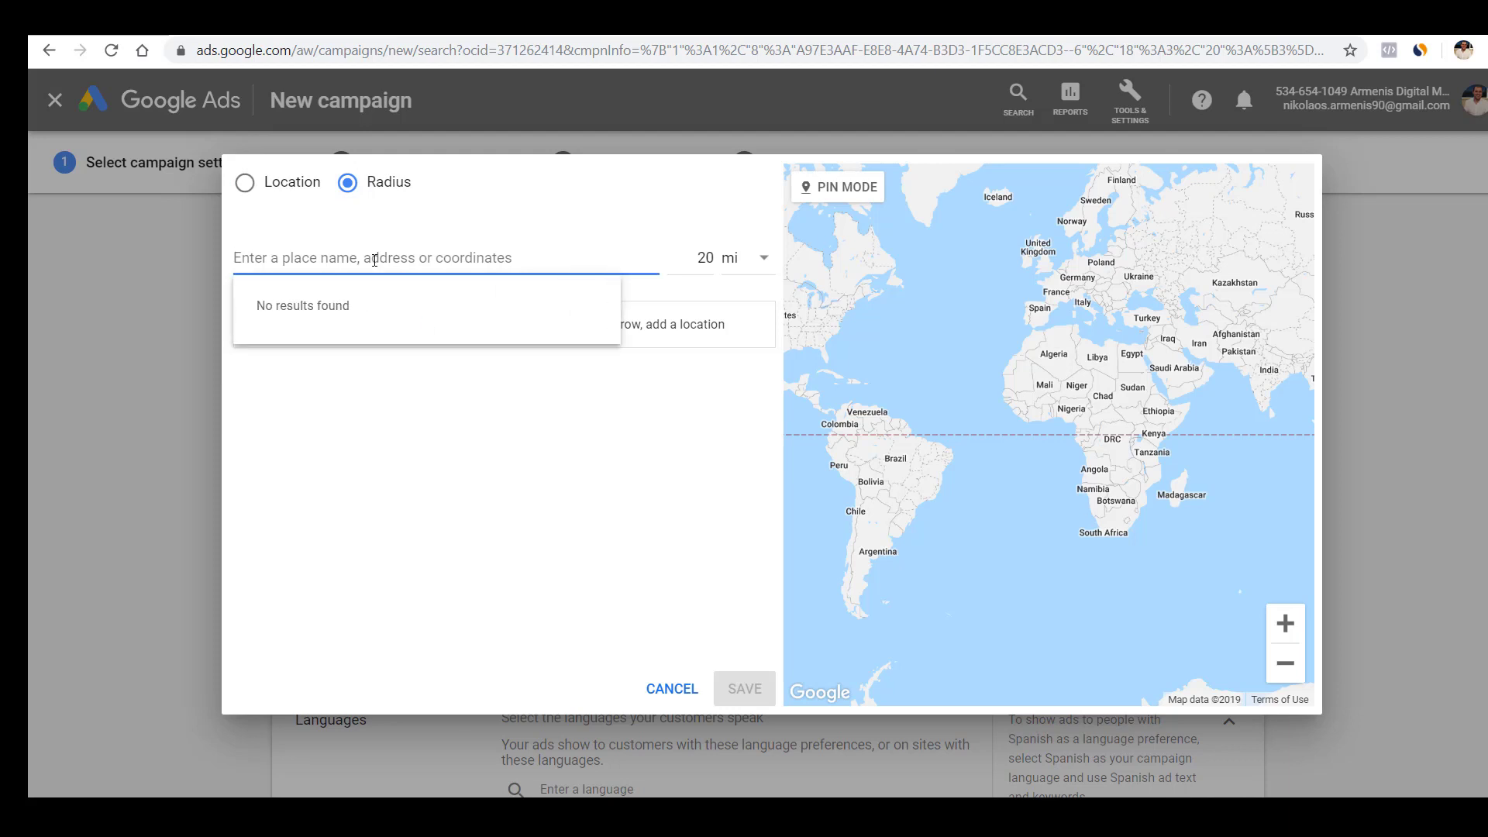
text(4216)
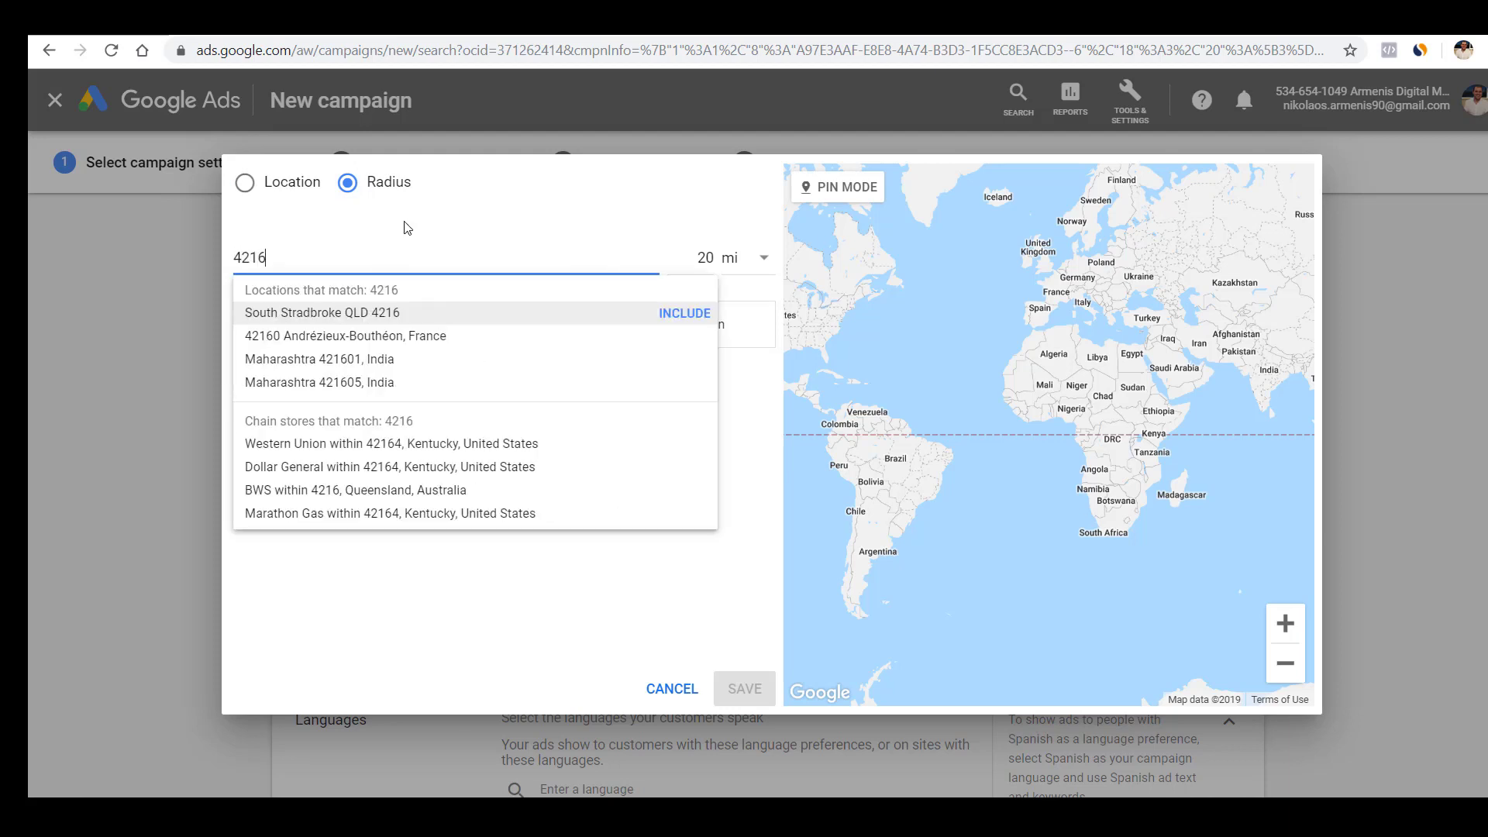
click(686, 313)
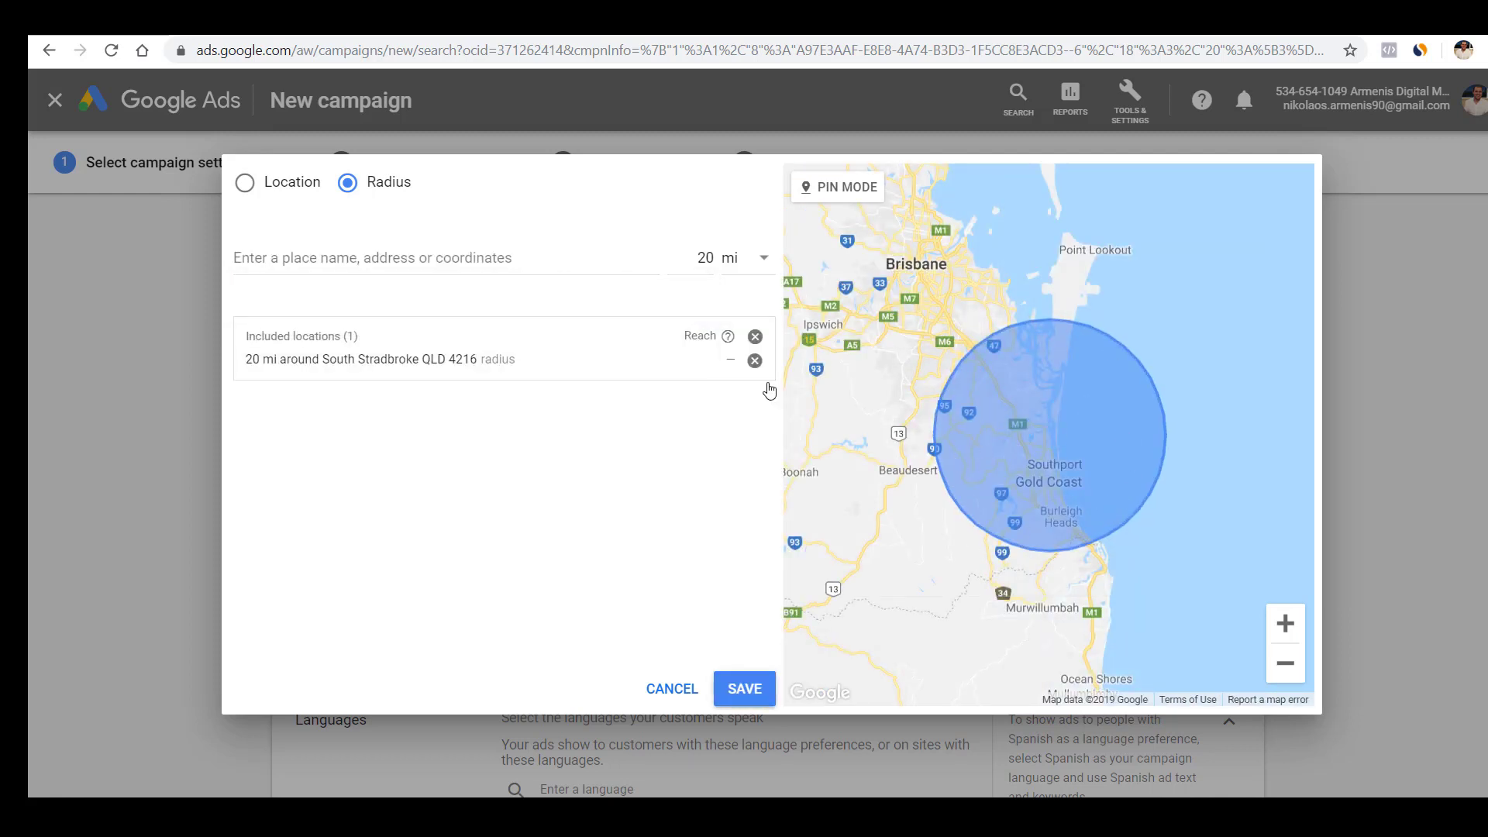
click(754, 360)
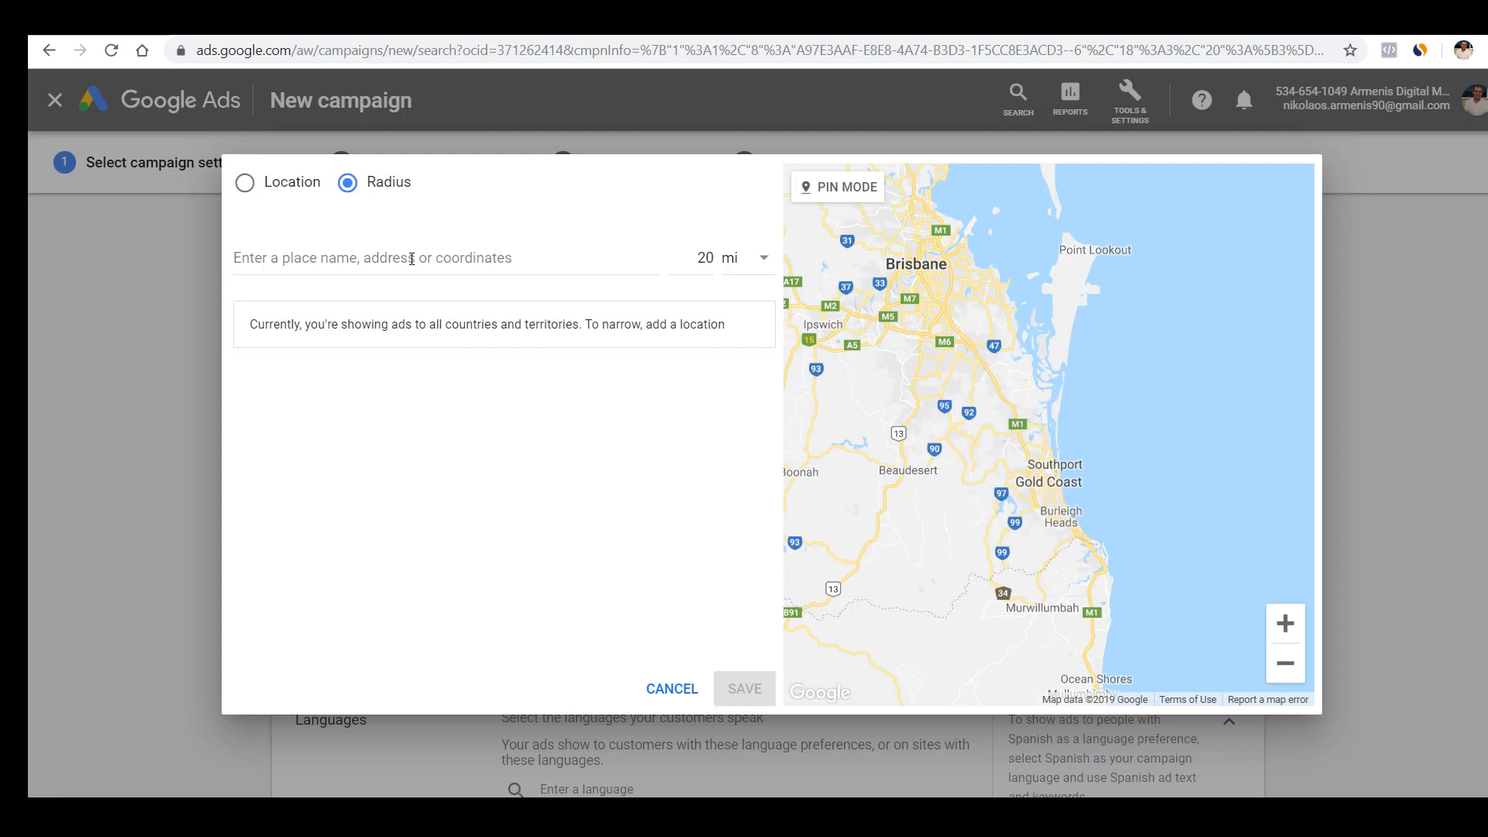
Step: Try a 20 mi radius target around Gold Coast QLD and remove it
click(412, 259)
text(Gold coa)
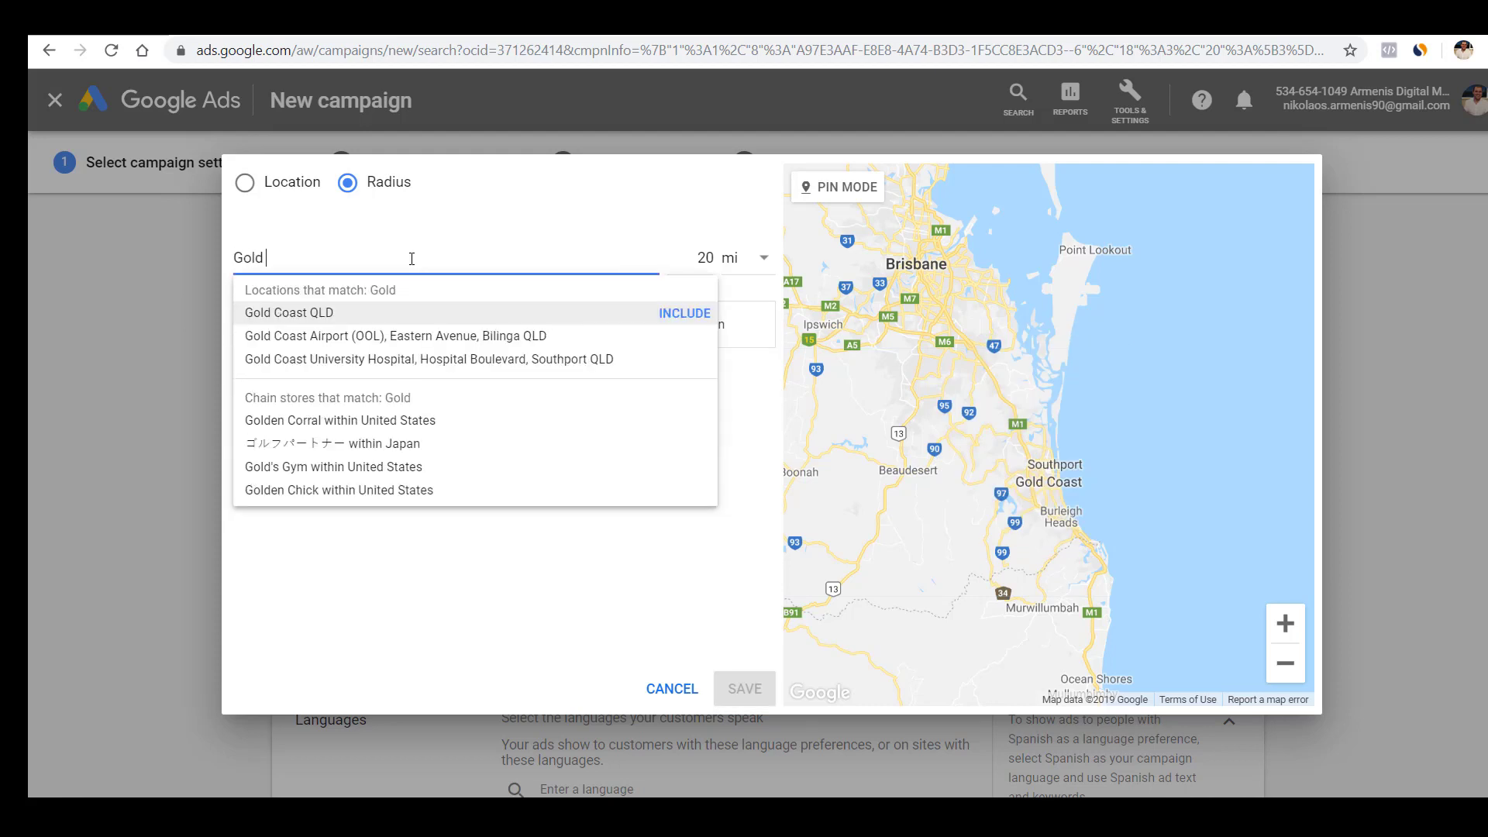
click(684, 313)
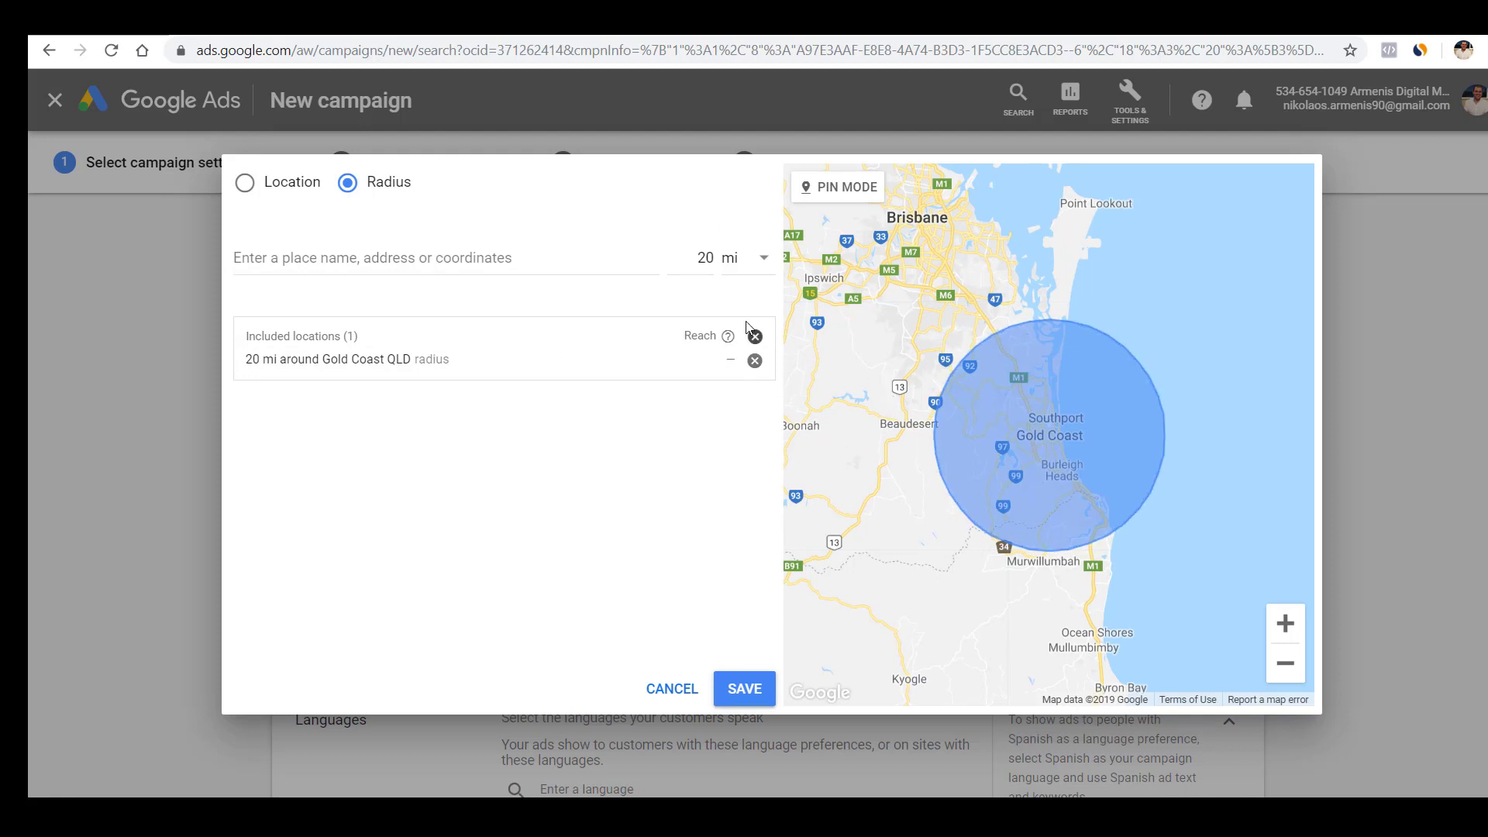
click(754, 361)
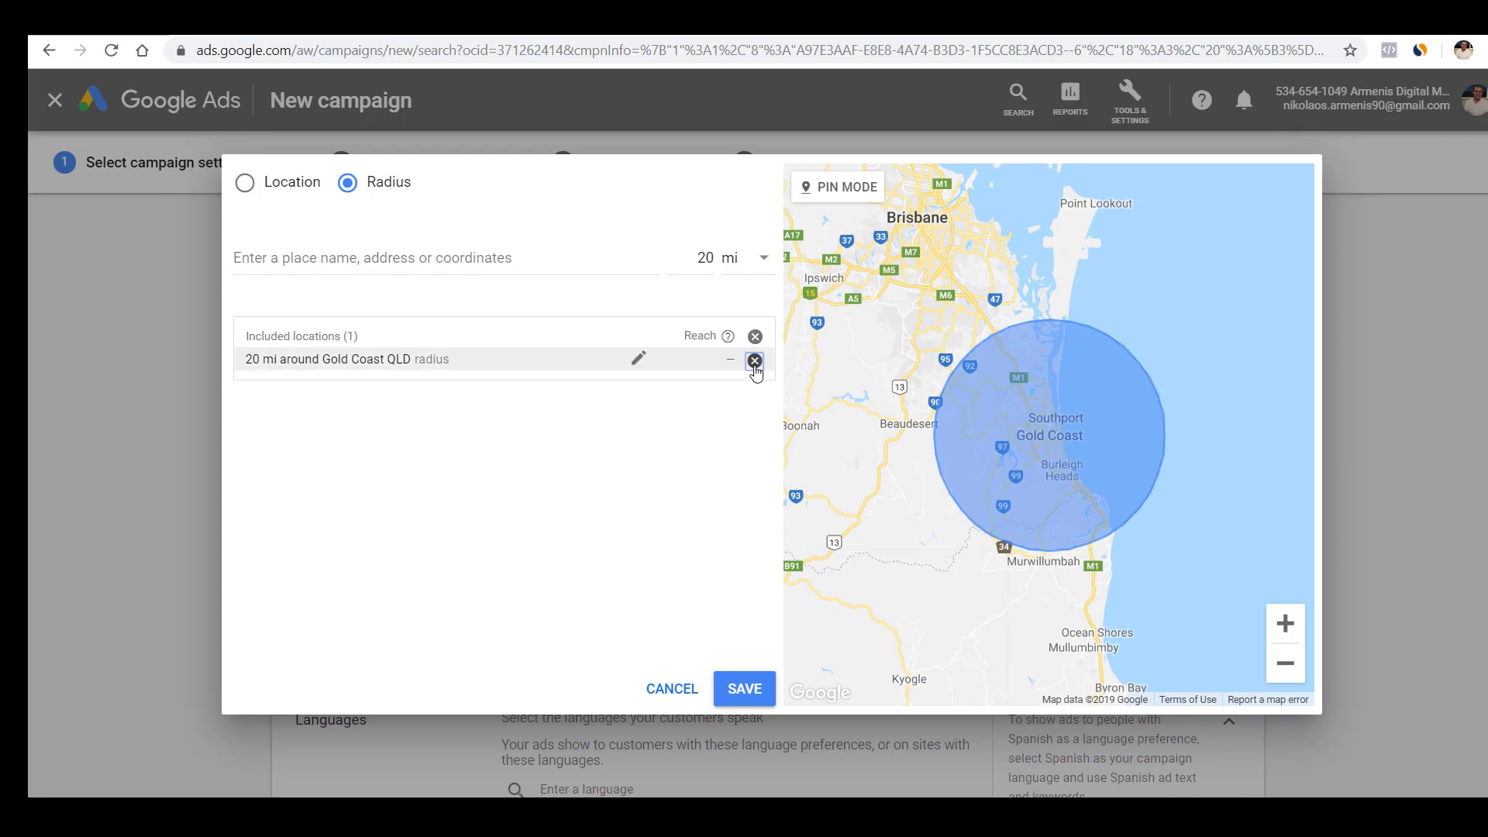
click(502, 254)
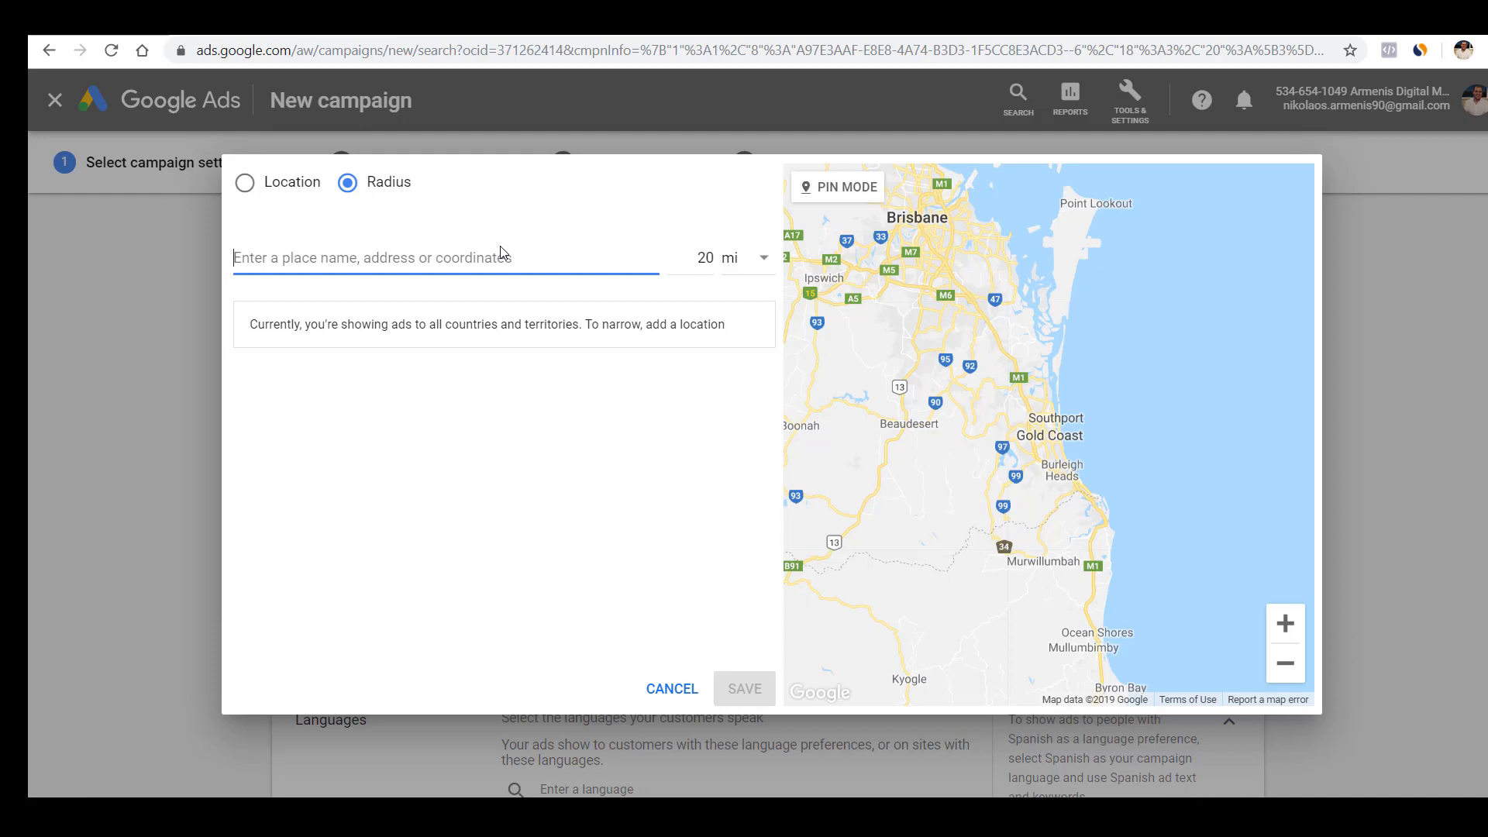
Step: Add a radius target of 20 km around Kingscliff NSW and save the campaign's location targeting
click(279, 183)
click(469, 291)
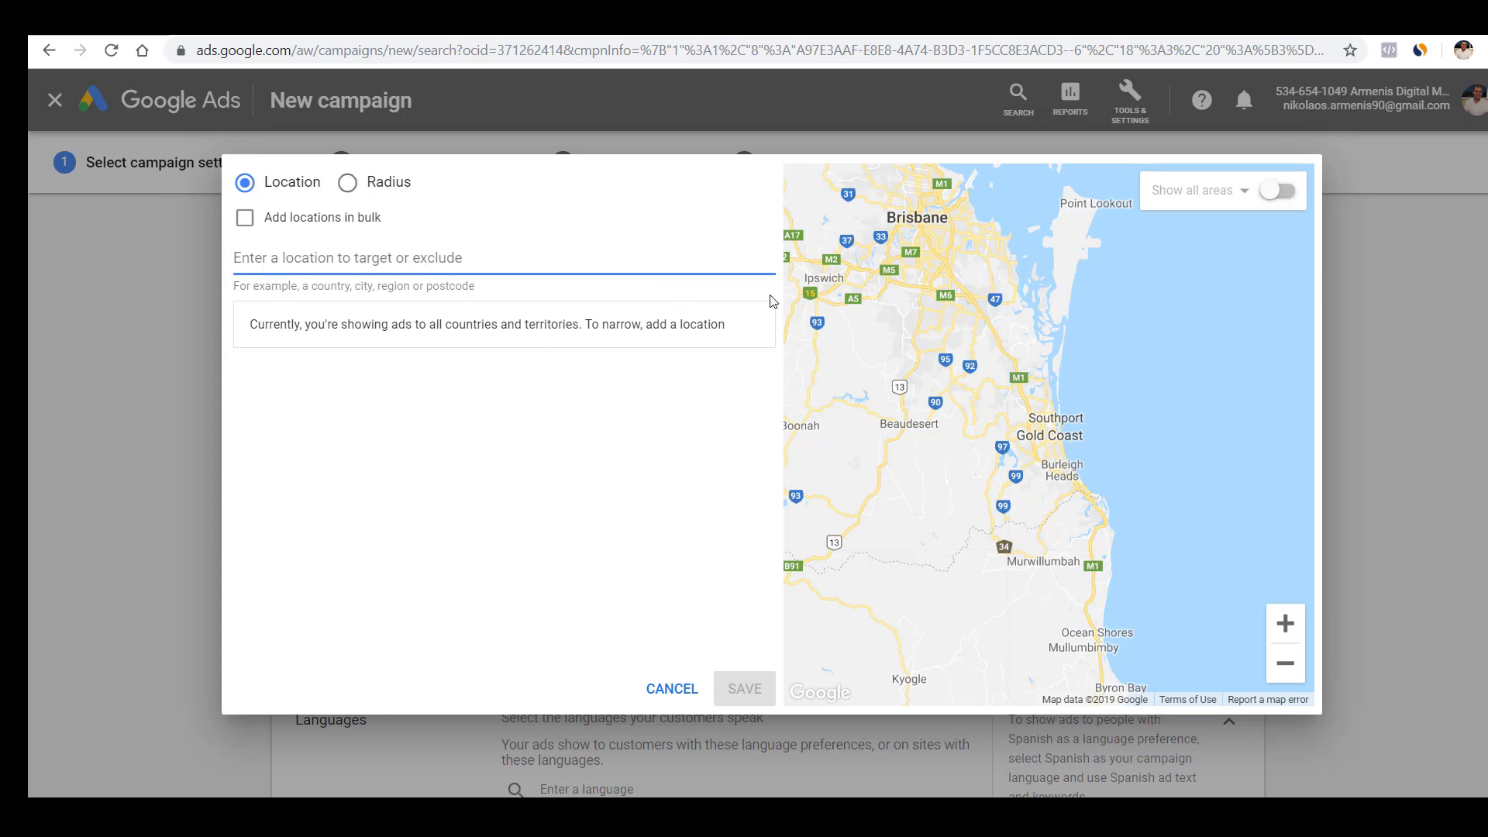
scroll(1087, 518, down, 1)
double_click(1286, 626)
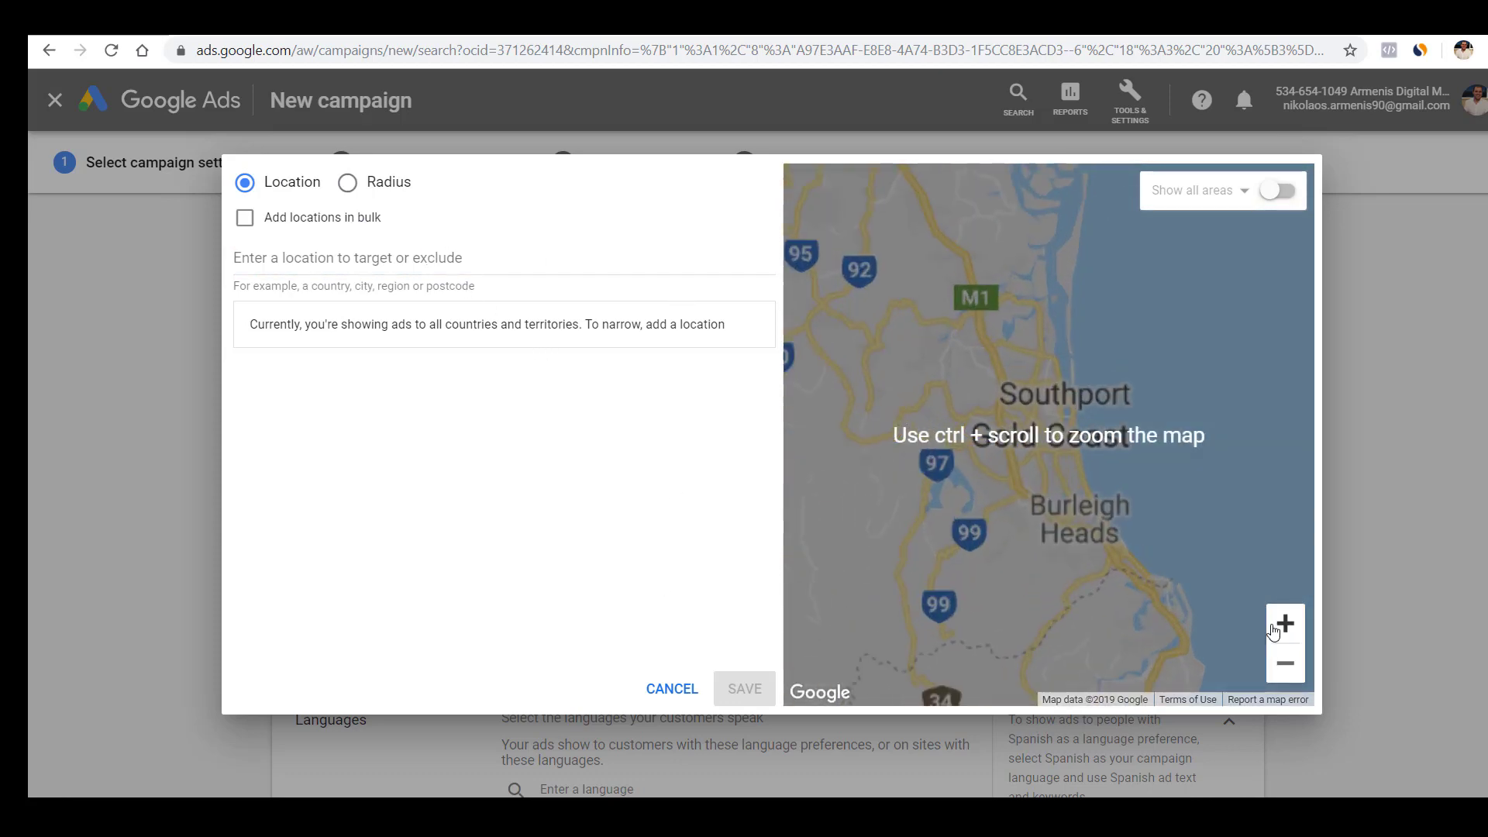
drag(1083, 571, 1004, 407)
drag(1006, 394, 980, 367)
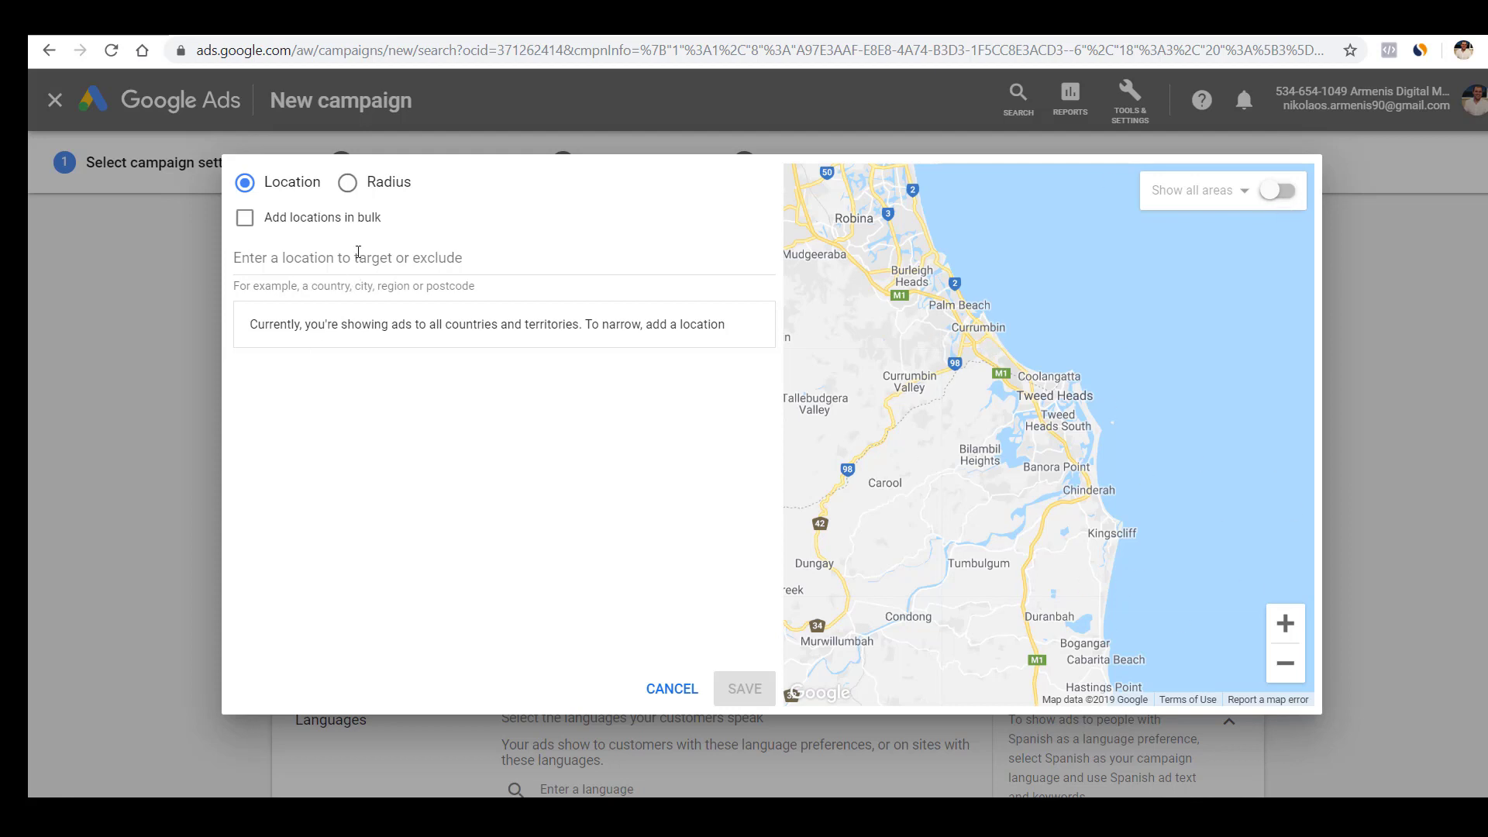
click(348, 182)
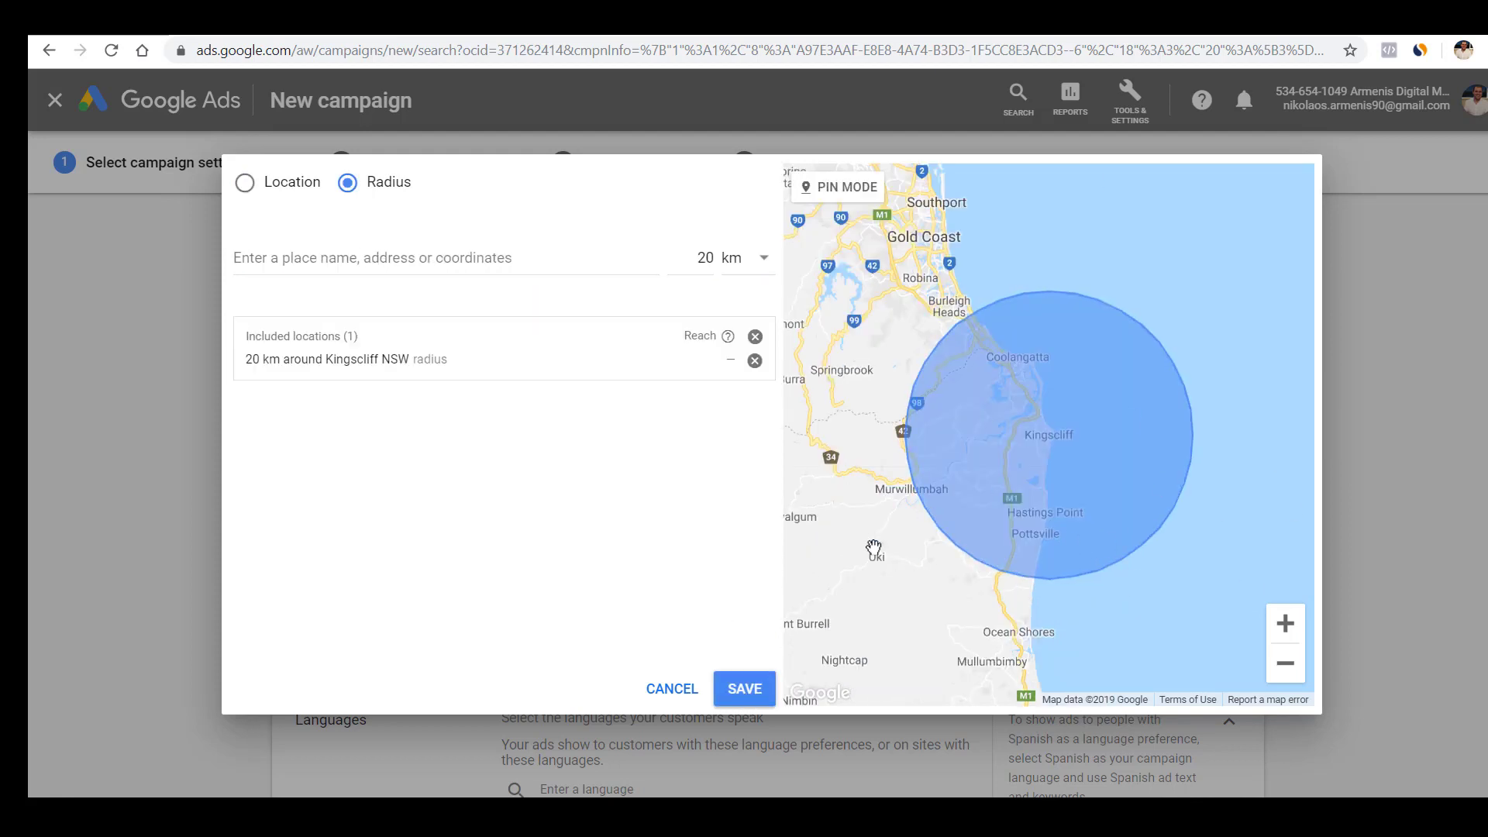
drag(930, 630, 1147, 558)
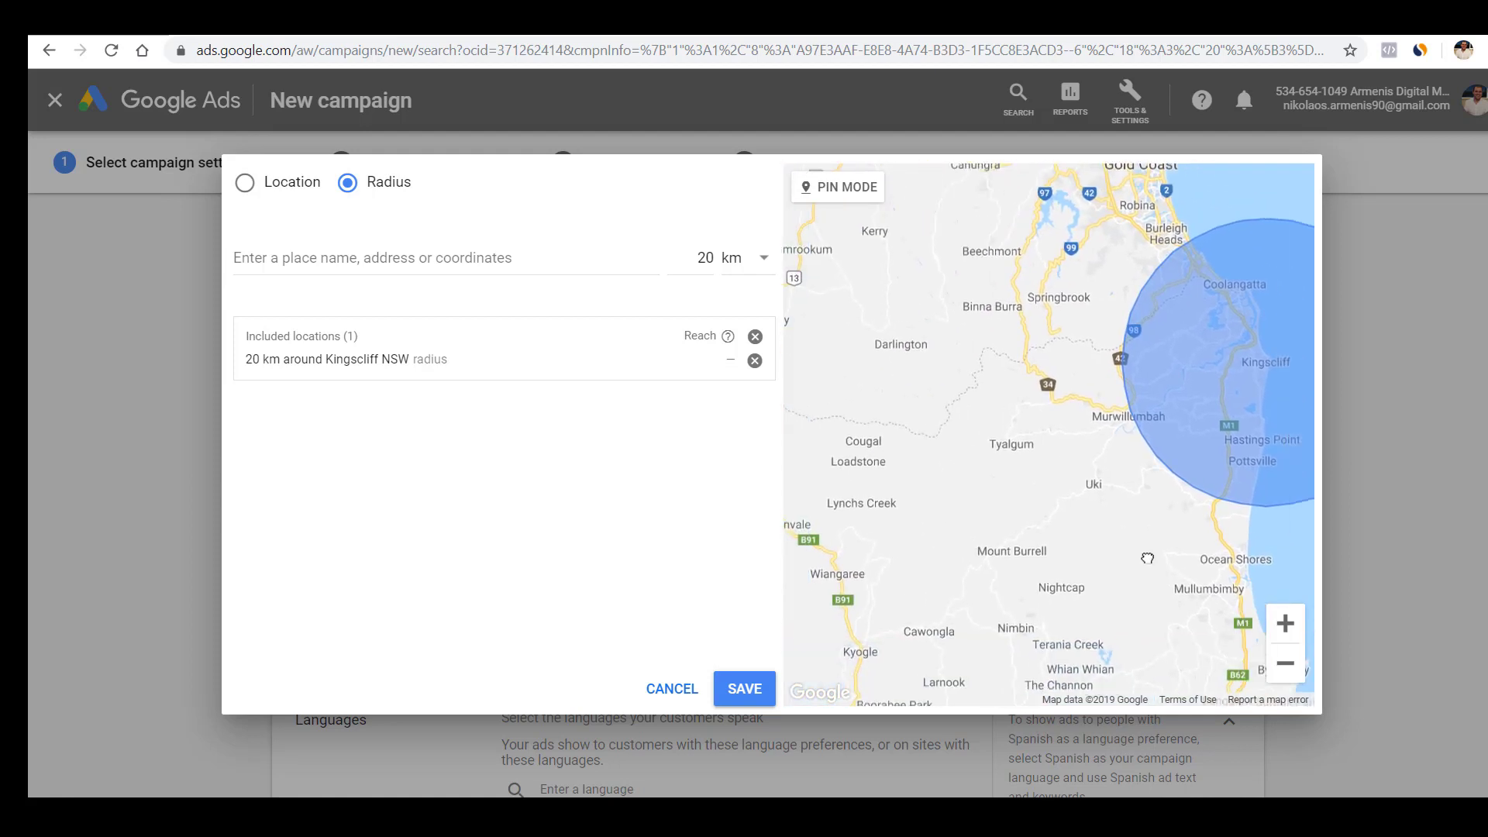
click(749, 700)
Step: Review the campaign's audience selection and audience targeting settings without adding an audience
scroll(735, 602, down, 4)
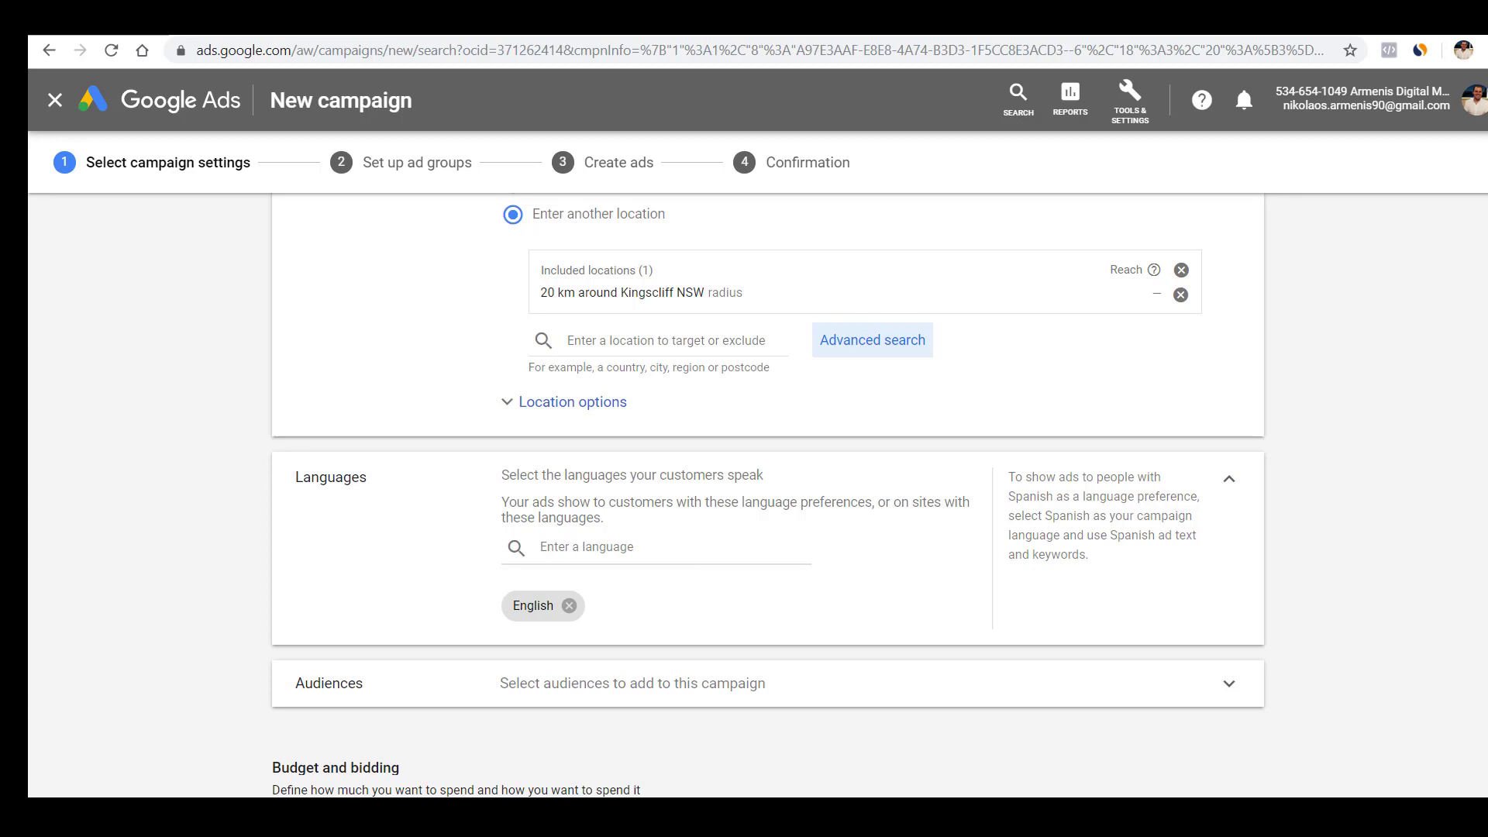
scroll(109, 333, down, 2)
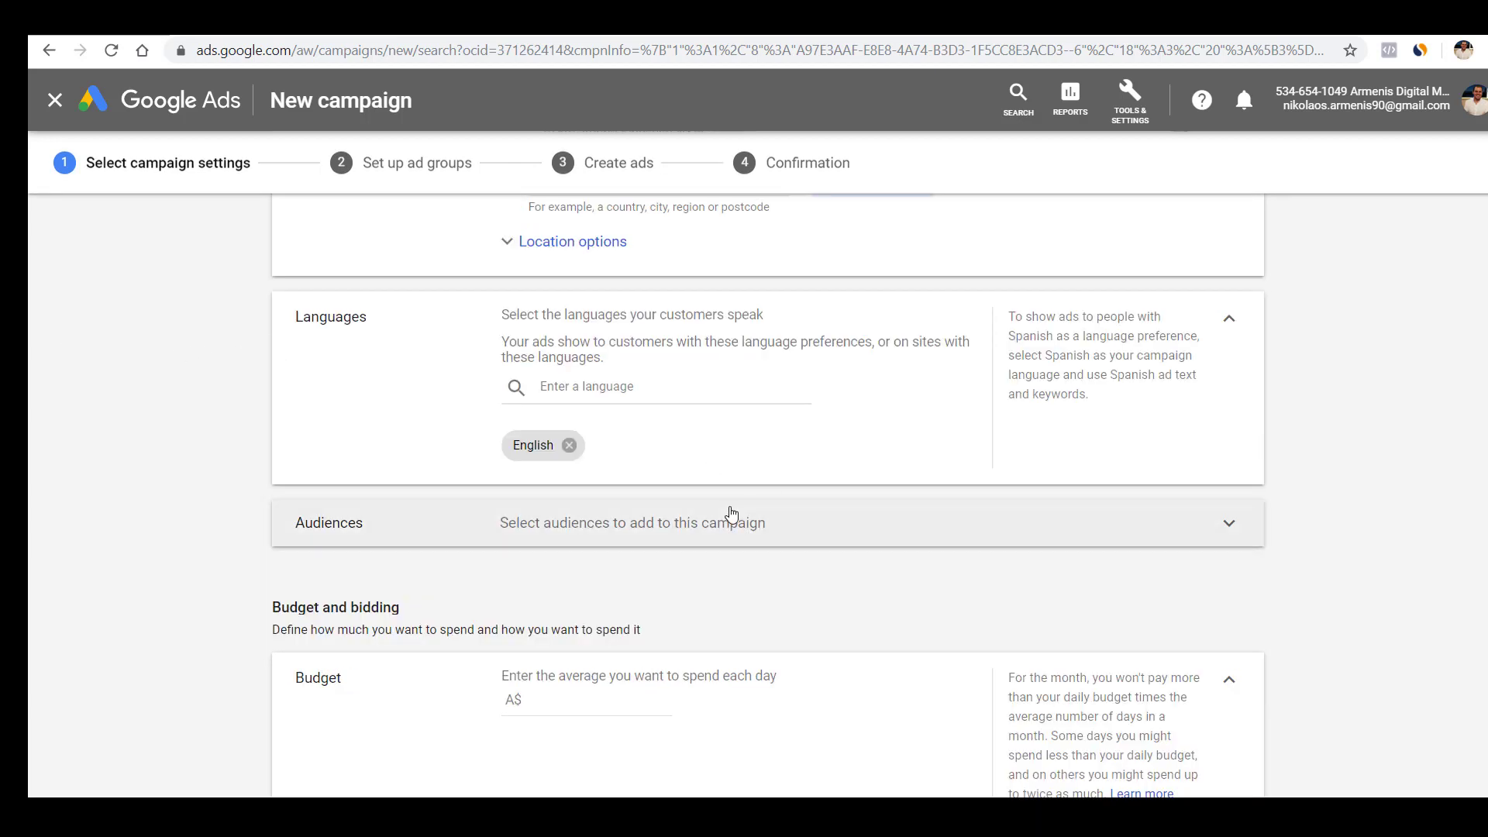
click(718, 527)
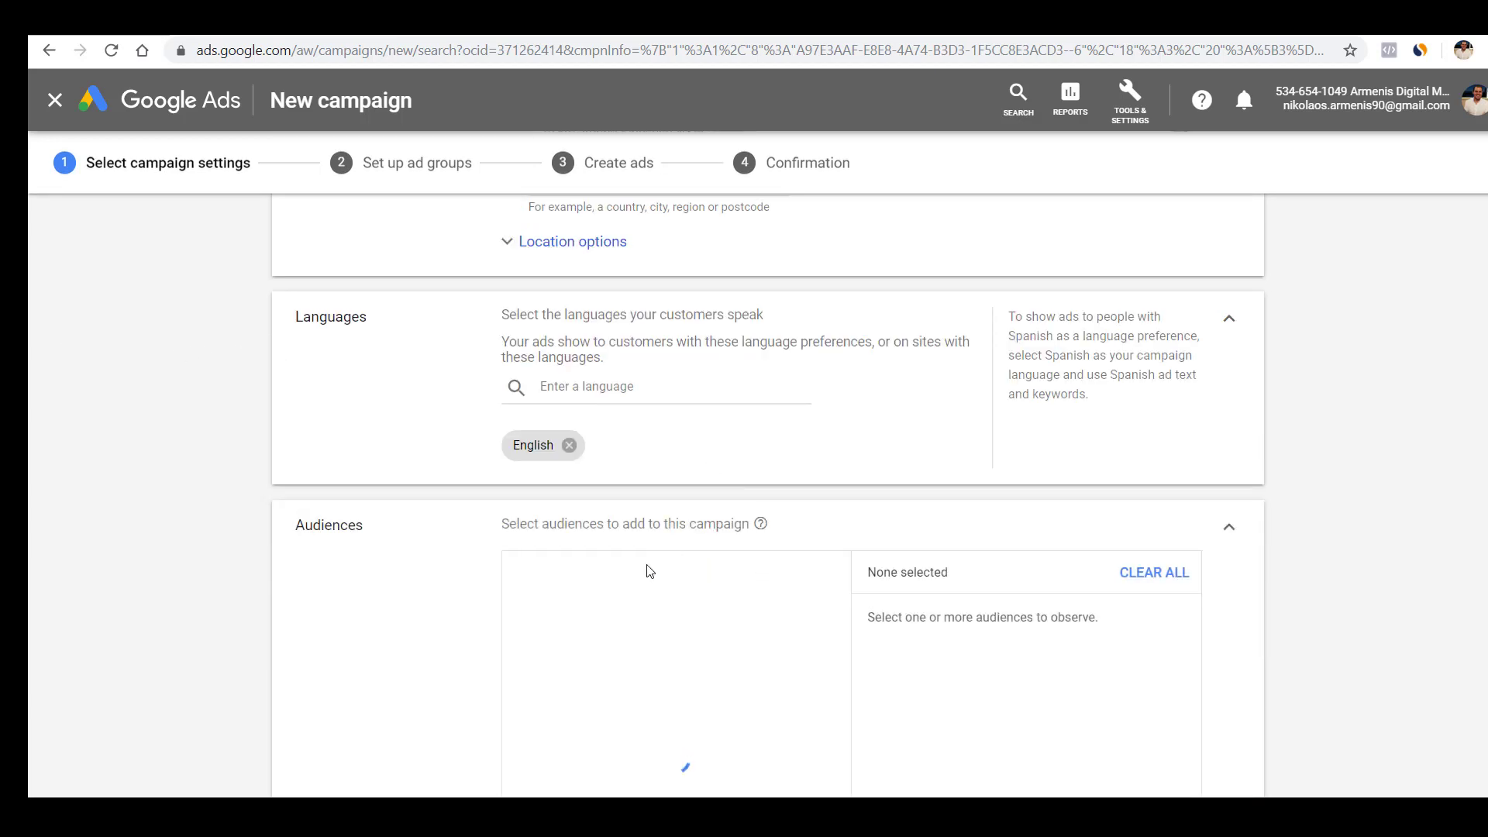
scroll(955, 486, down, 2)
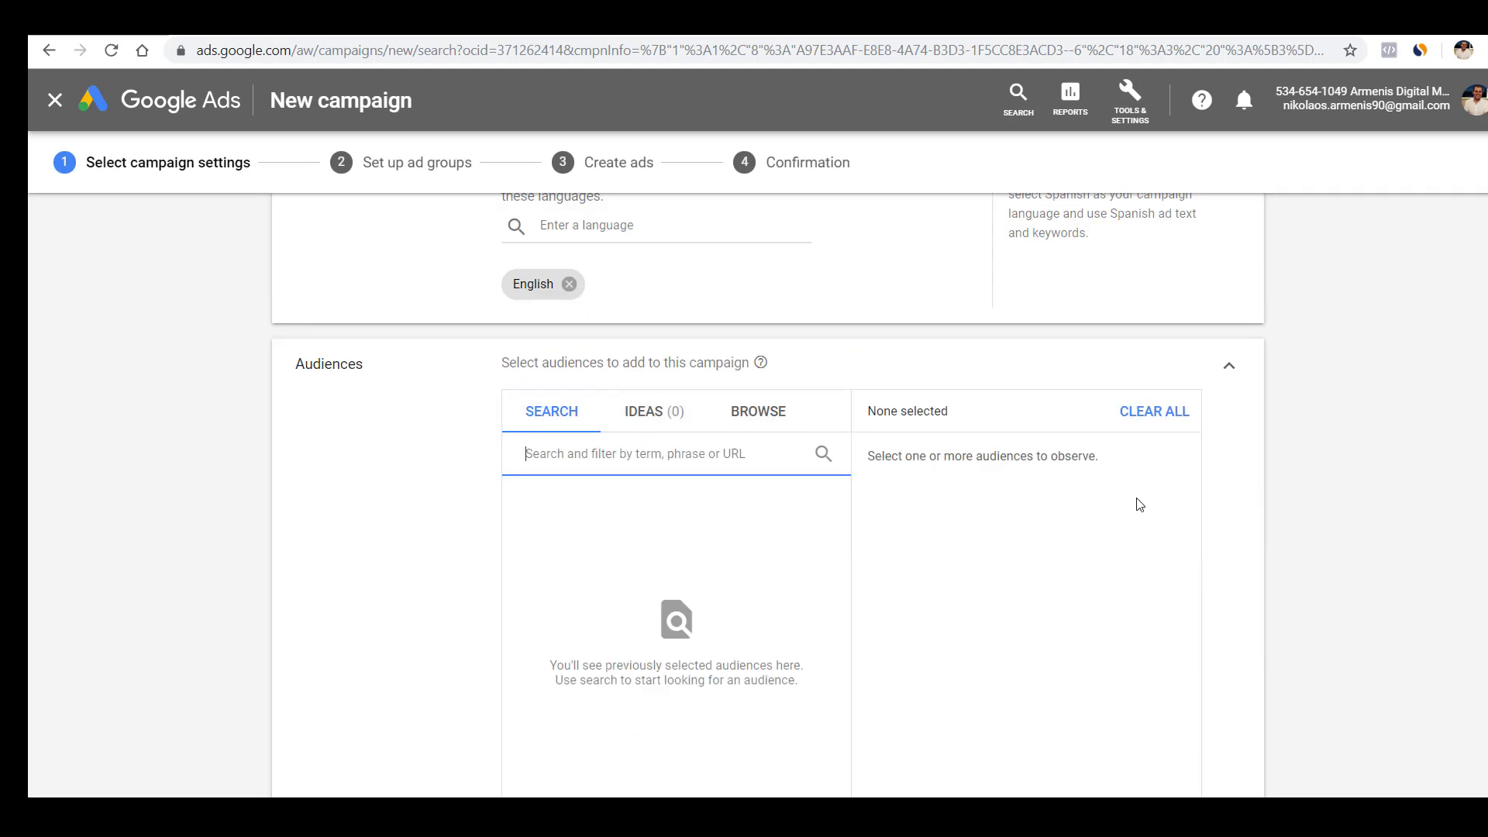
scroll(1008, 635, down, 4)
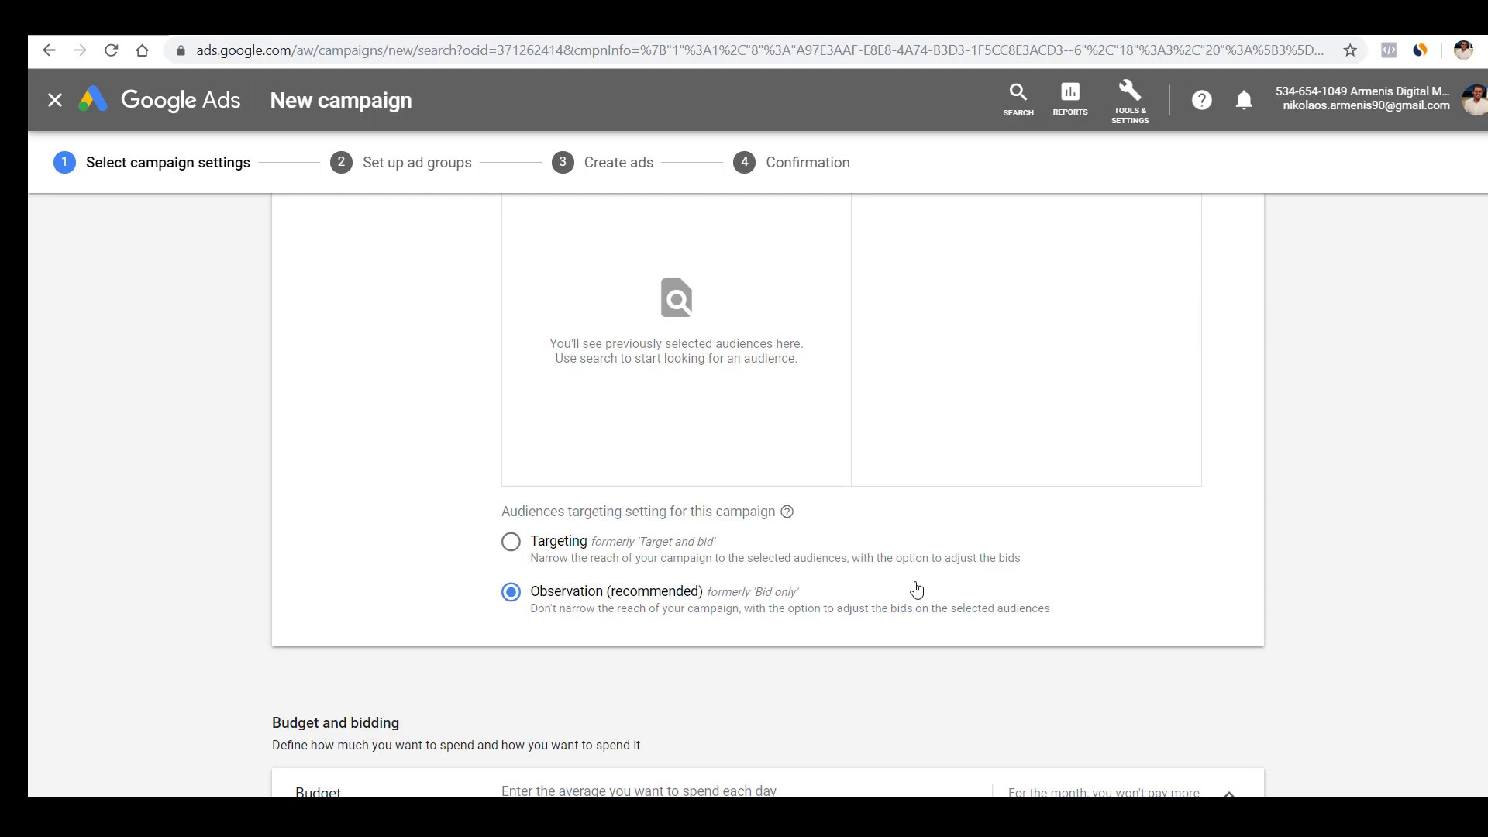
scroll(916, 591, up, 4)
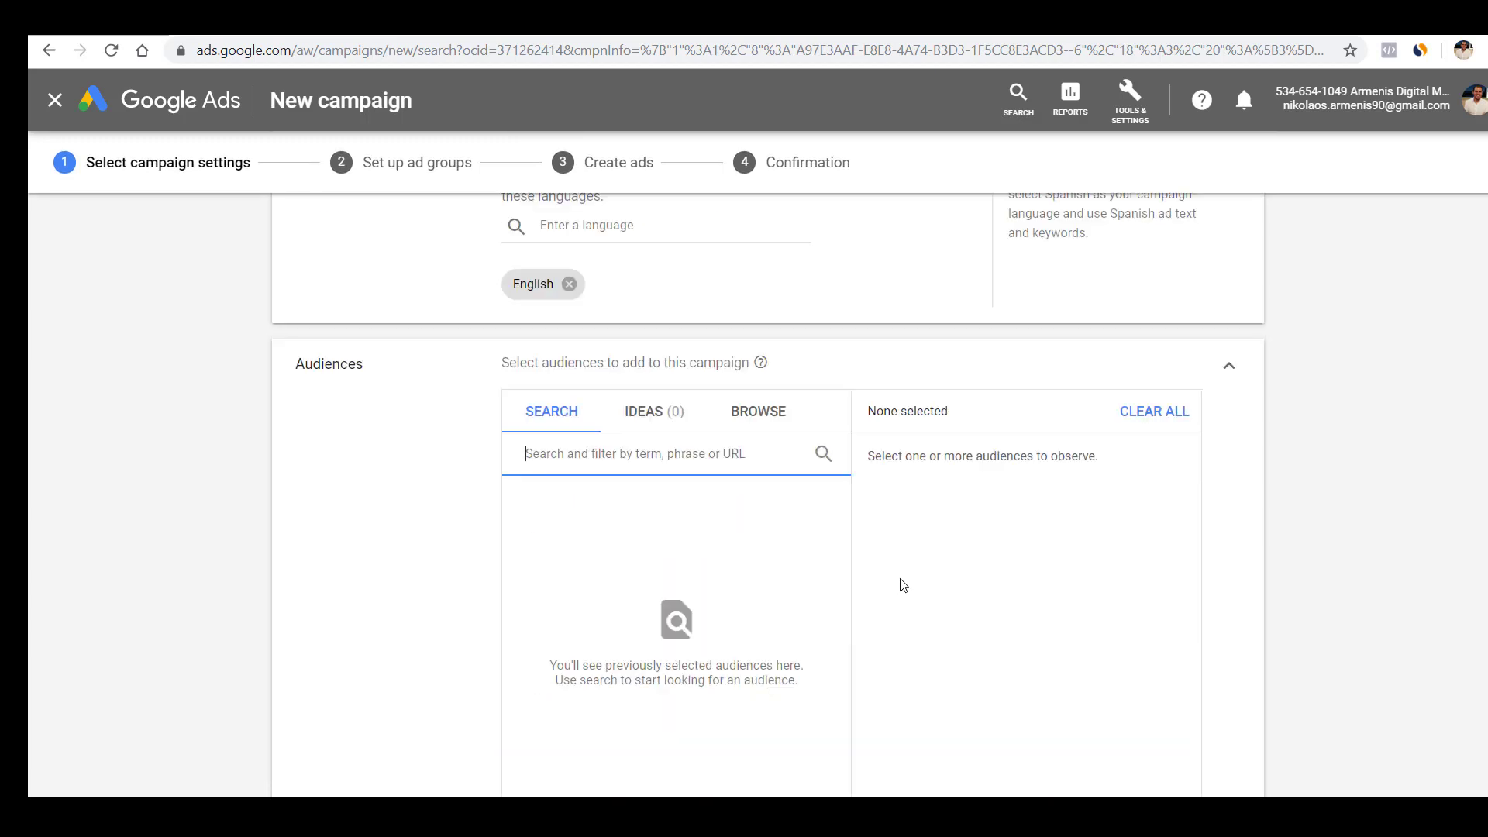
click(1236, 372)
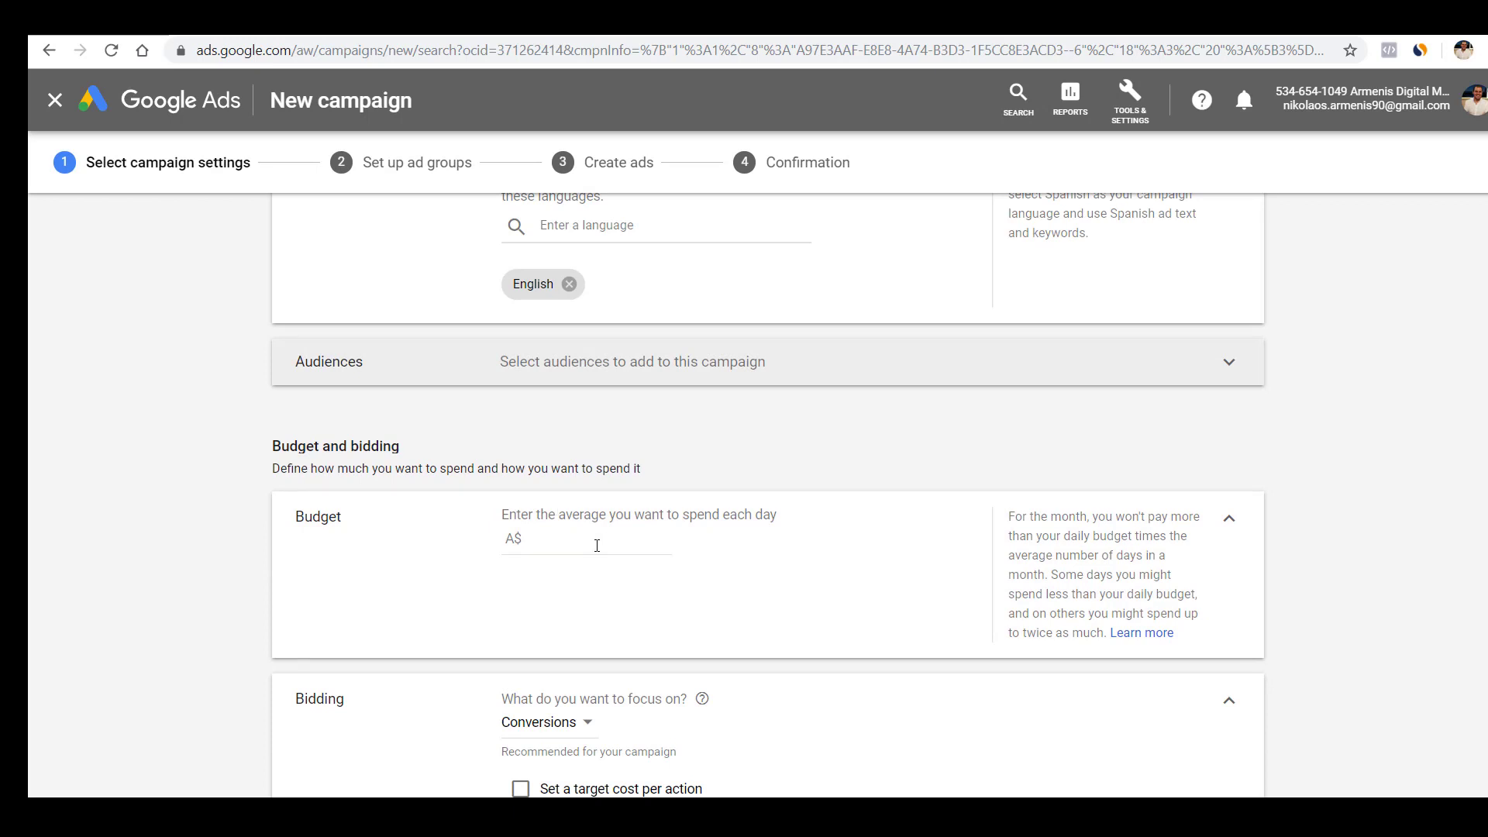
Step: Set the campaign's average daily budget to A$50
click(598, 545)
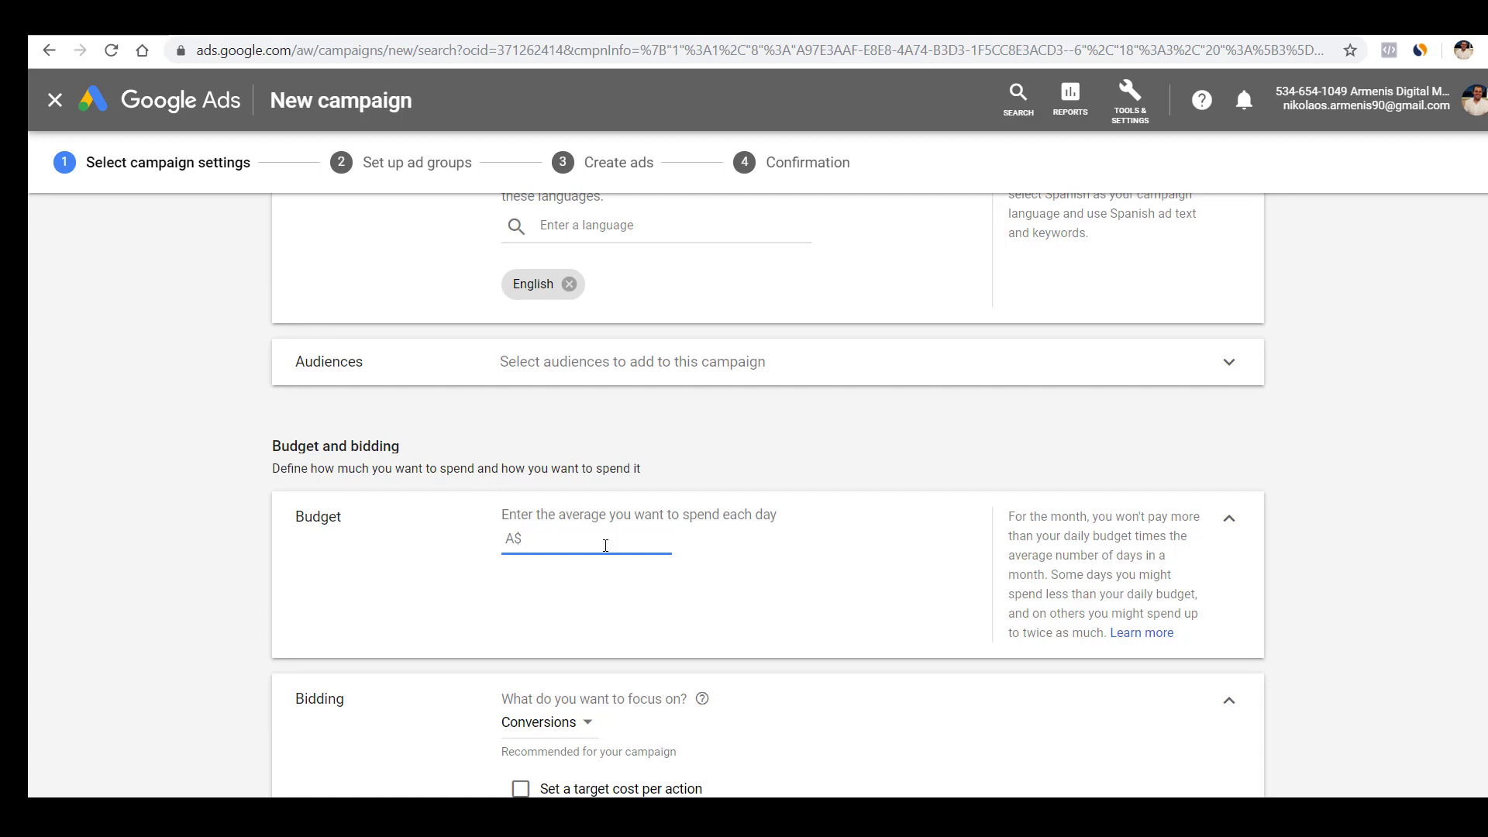
text(50)
scroll(605, 545, down, 2)
scroll(603, 554, down, 3)
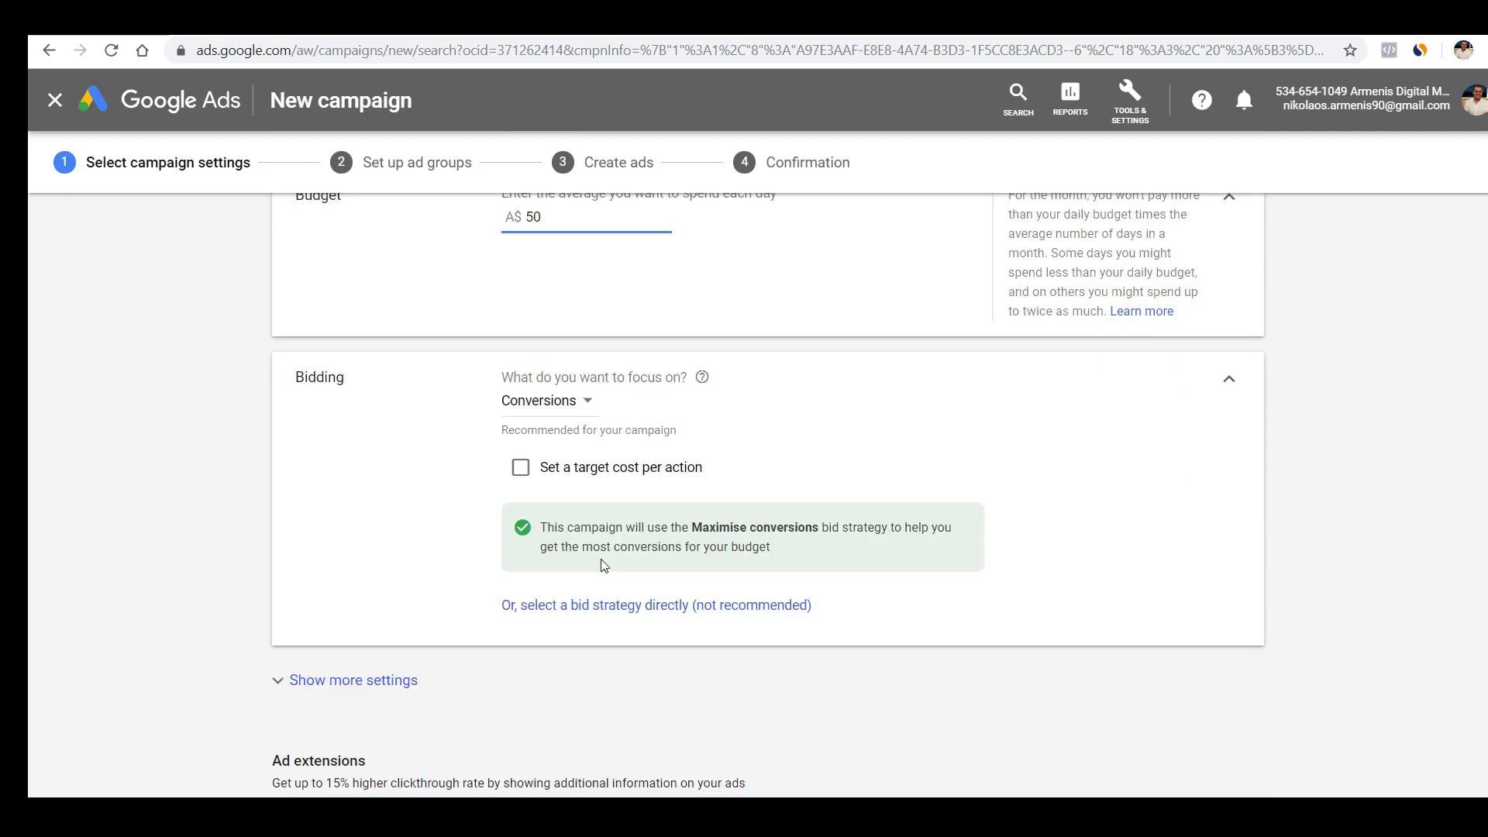
Step: Review the bidding focus options, and select Manual CPC directly as the campaign's bid strategy
click(590, 405)
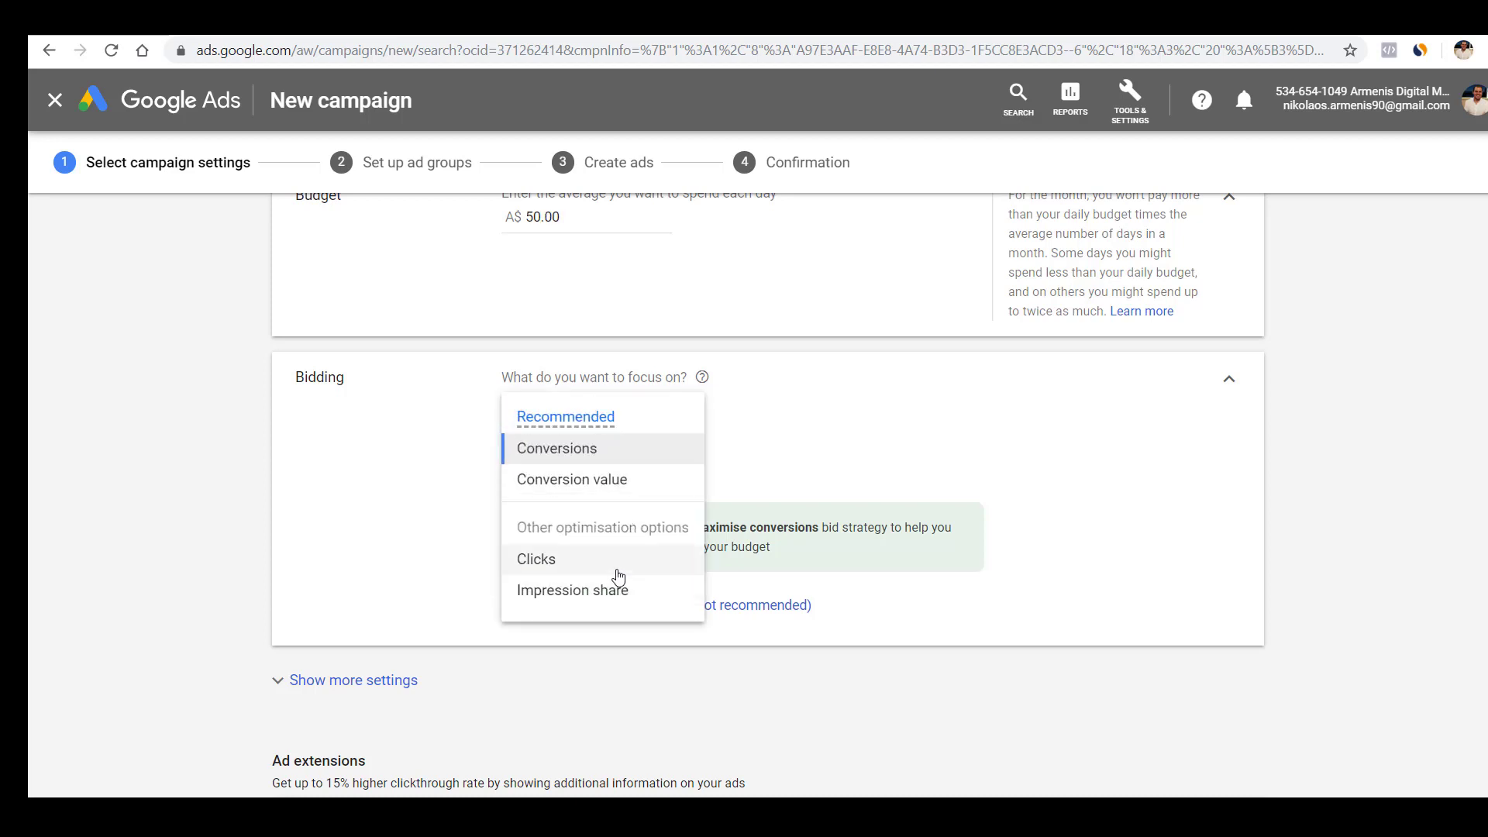
click(978, 484)
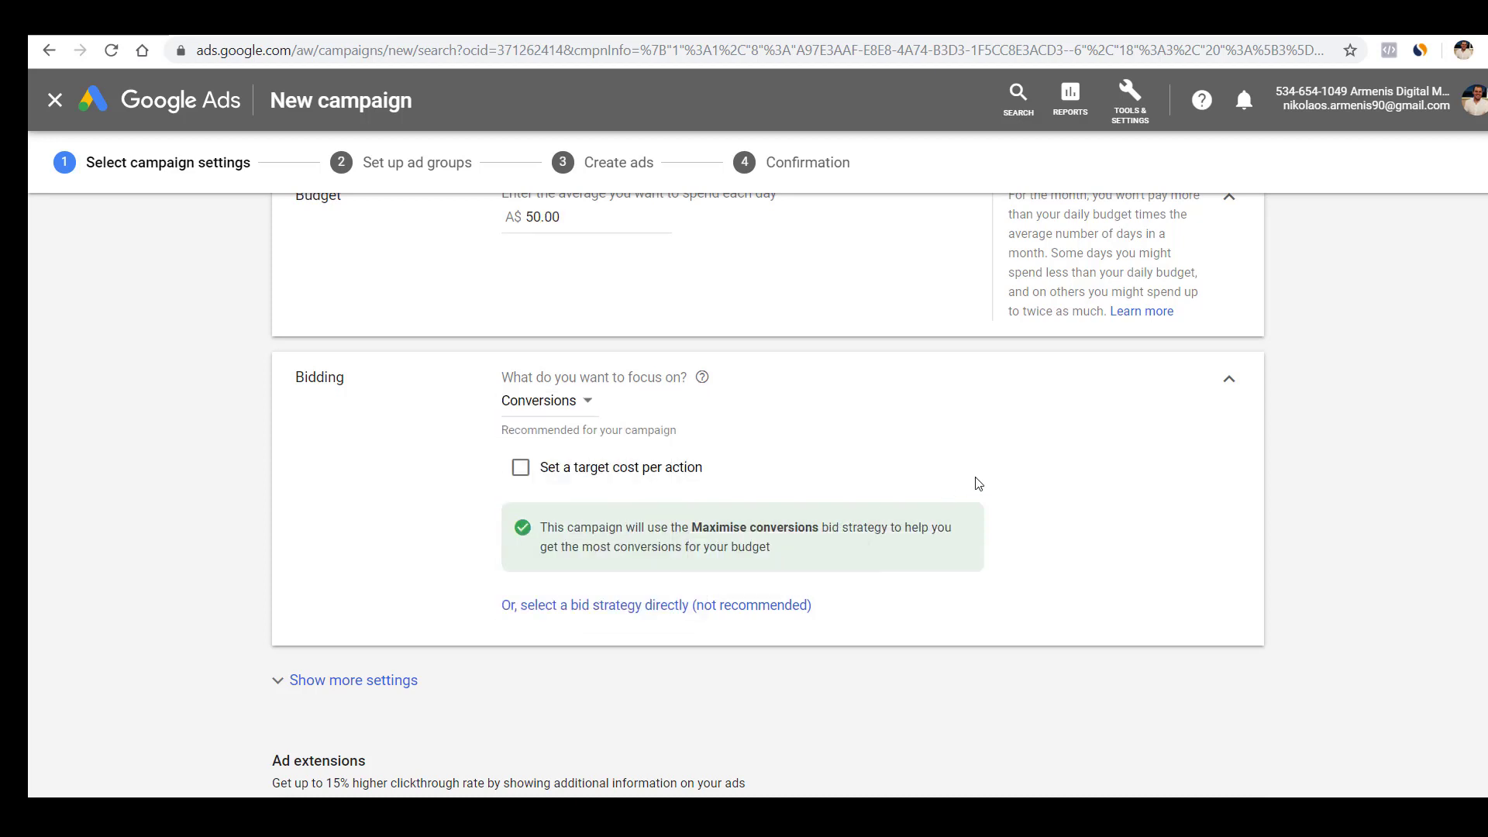
click(562, 401)
click(1206, 535)
click(760, 606)
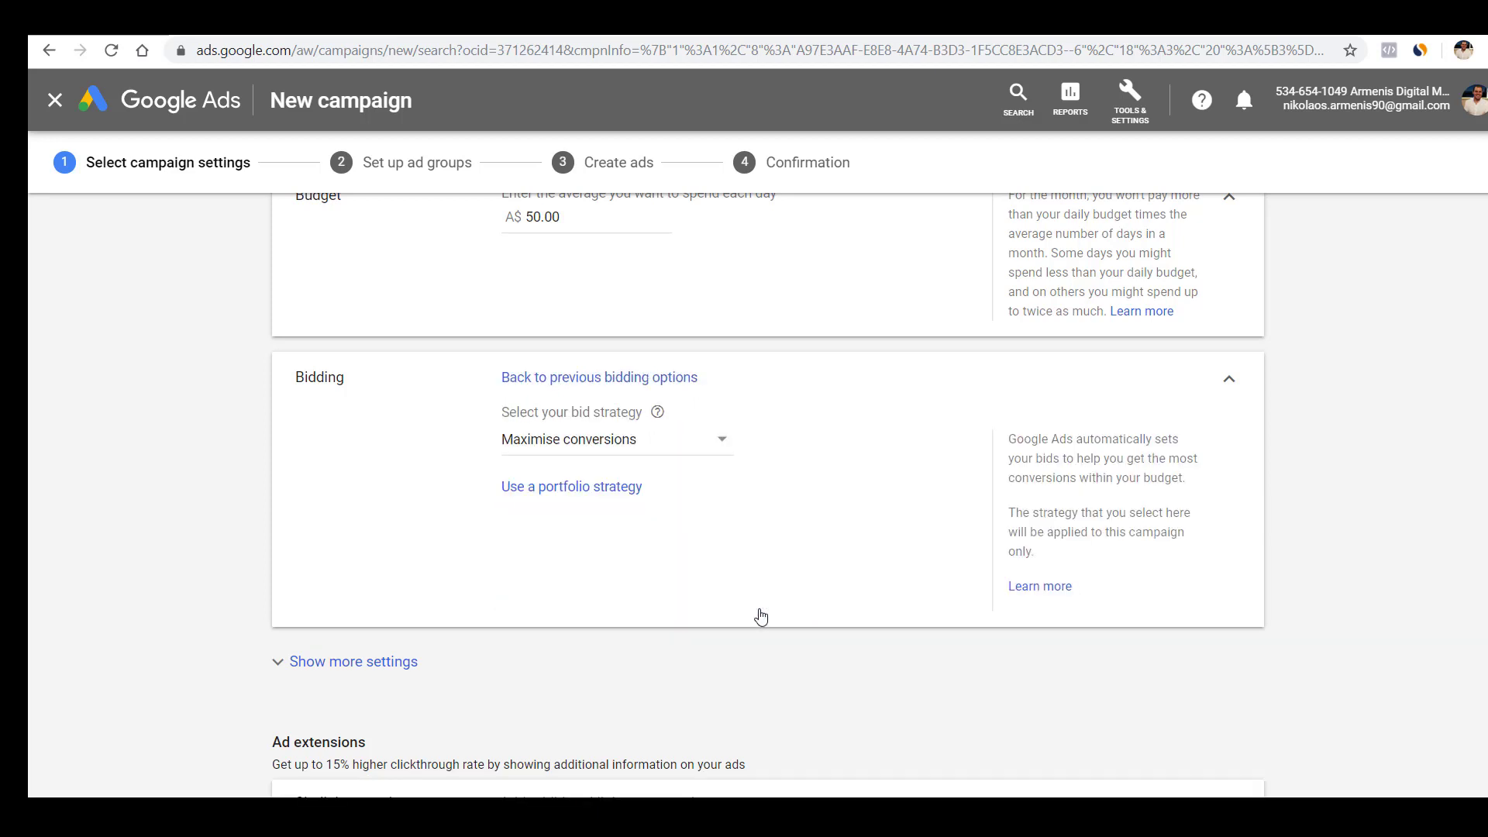
click(669, 448)
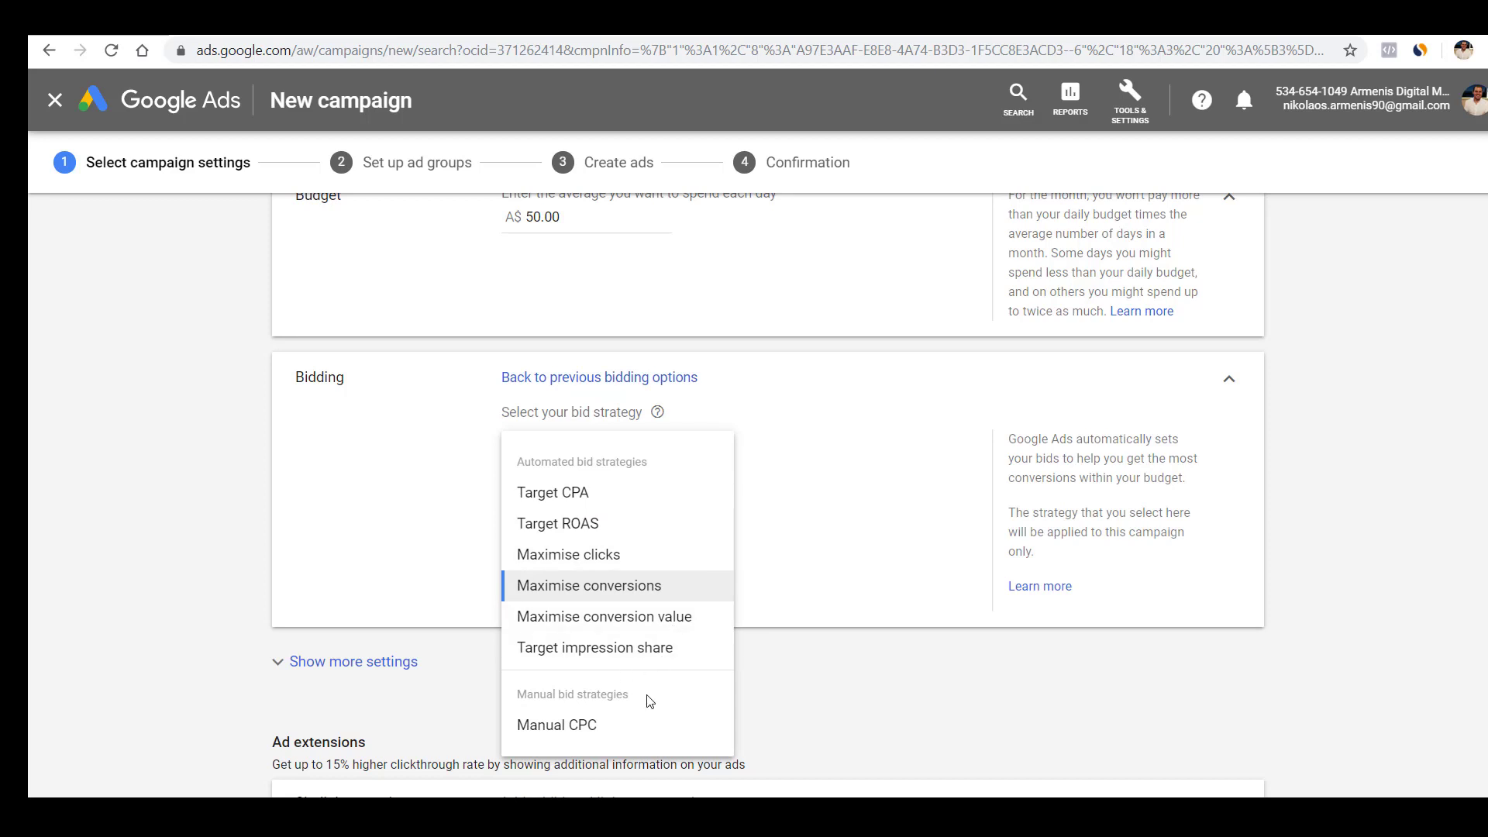
click(616, 728)
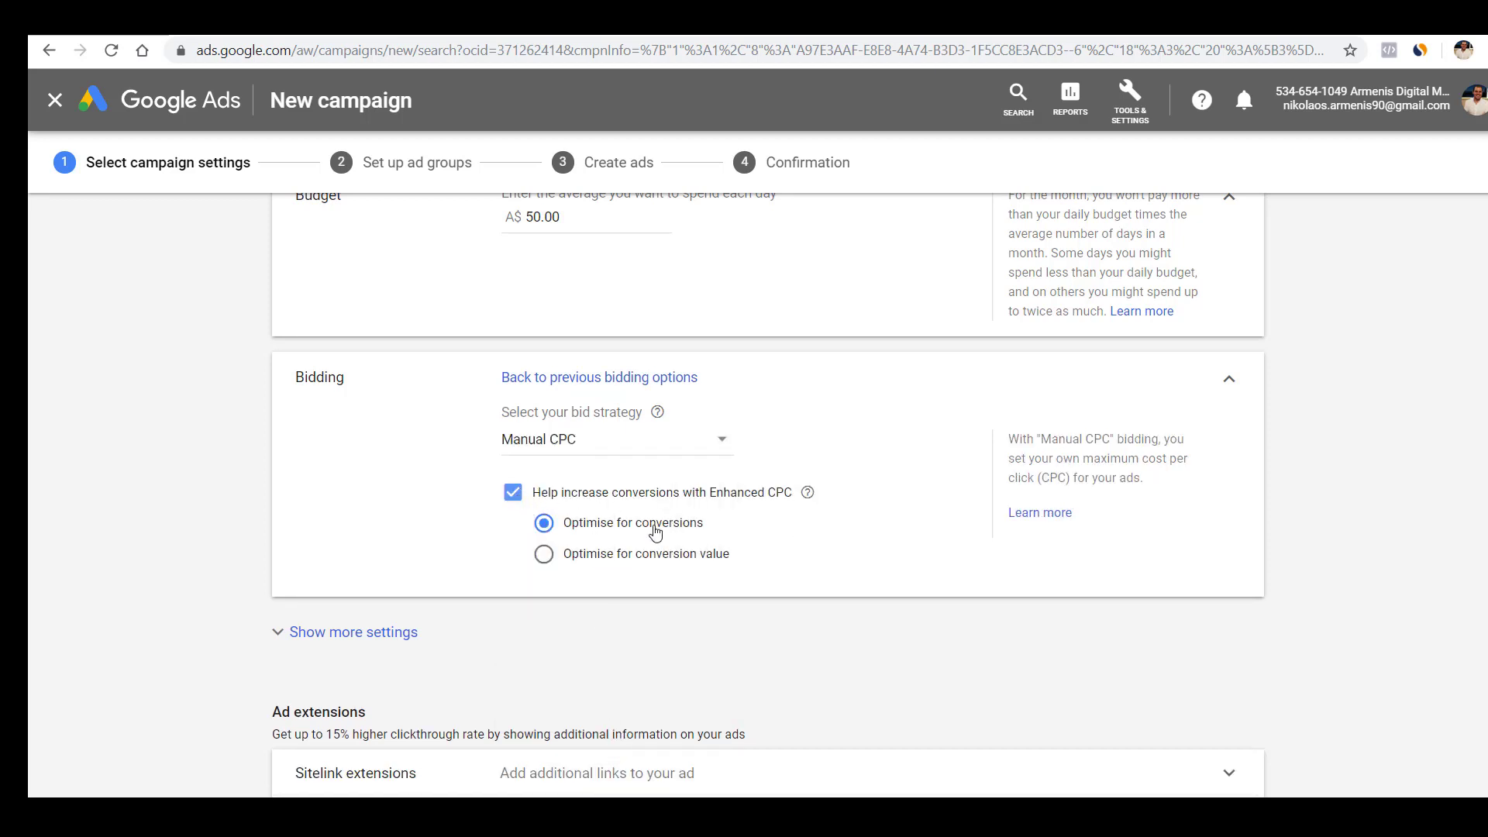
Step: Turn off Enhanced CPC and review the available bid strategies while keeping Manual CPC selected
click(512, 493)
click(561, 456)
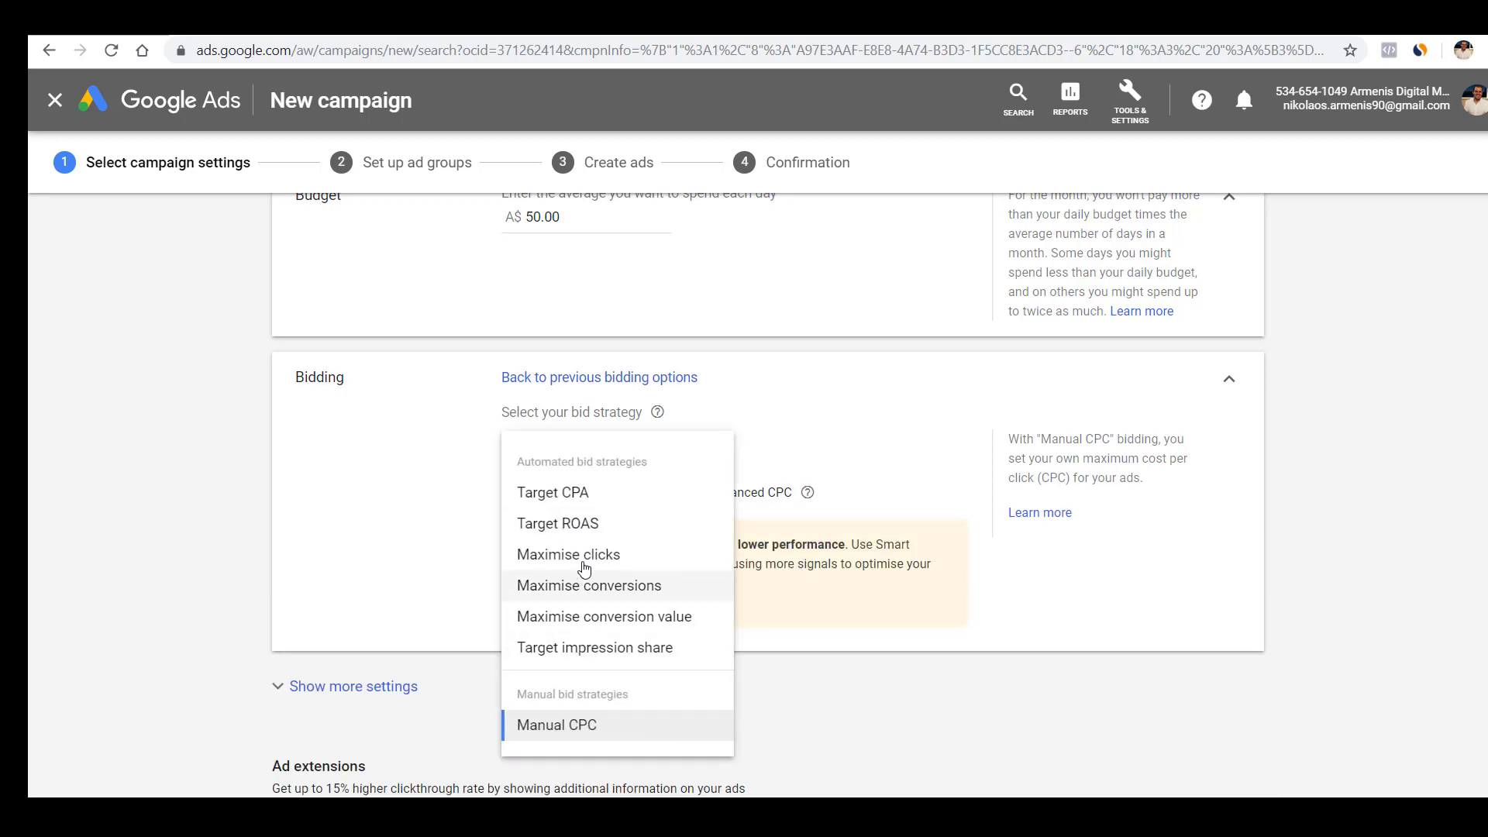
click(661, 724)
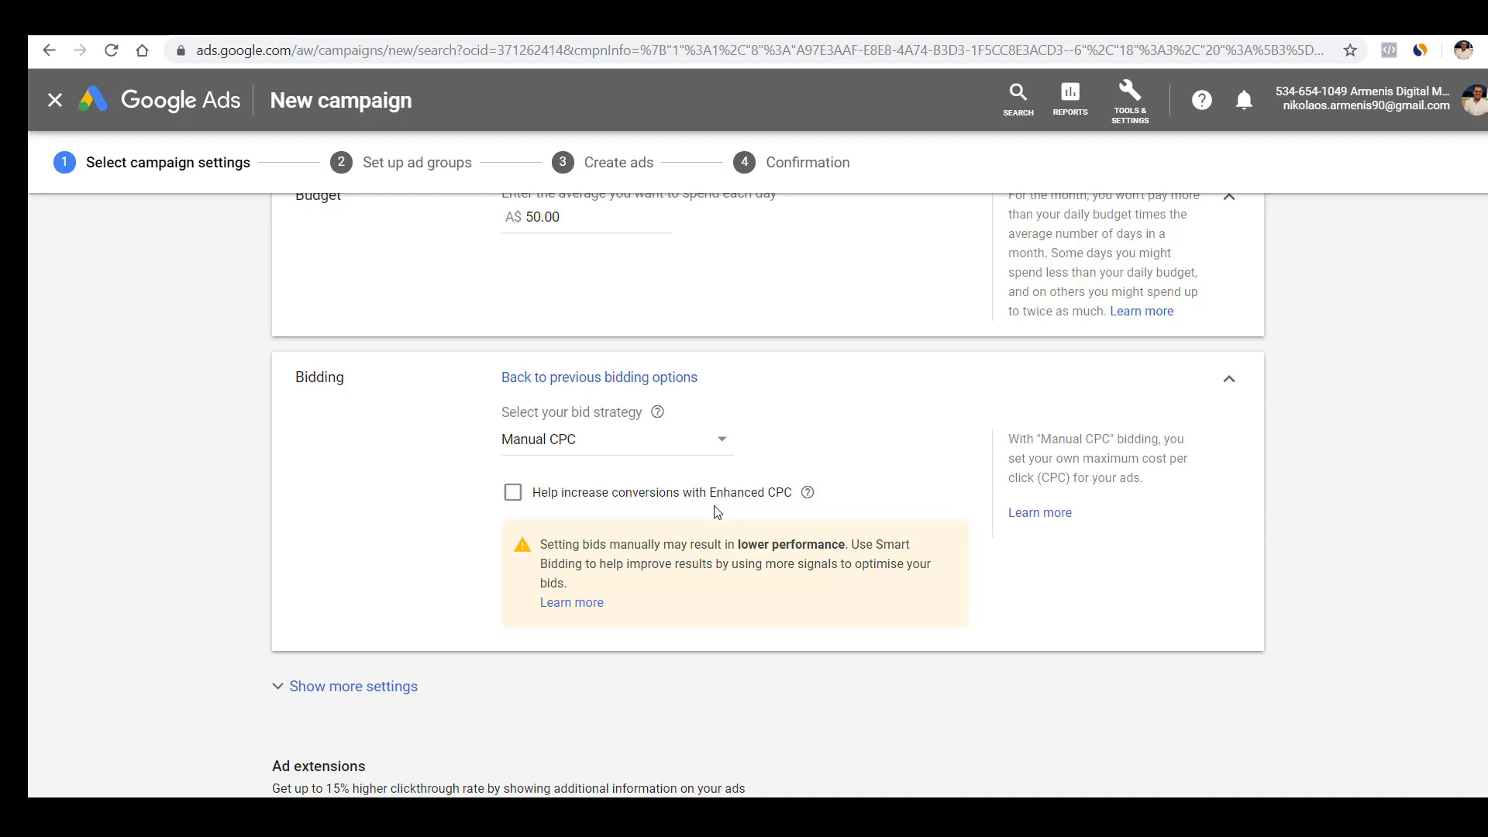
Step: Change the bid strategy to Maximise clicks and set a maximum CPC bid limit of A$1
click(616, 456)
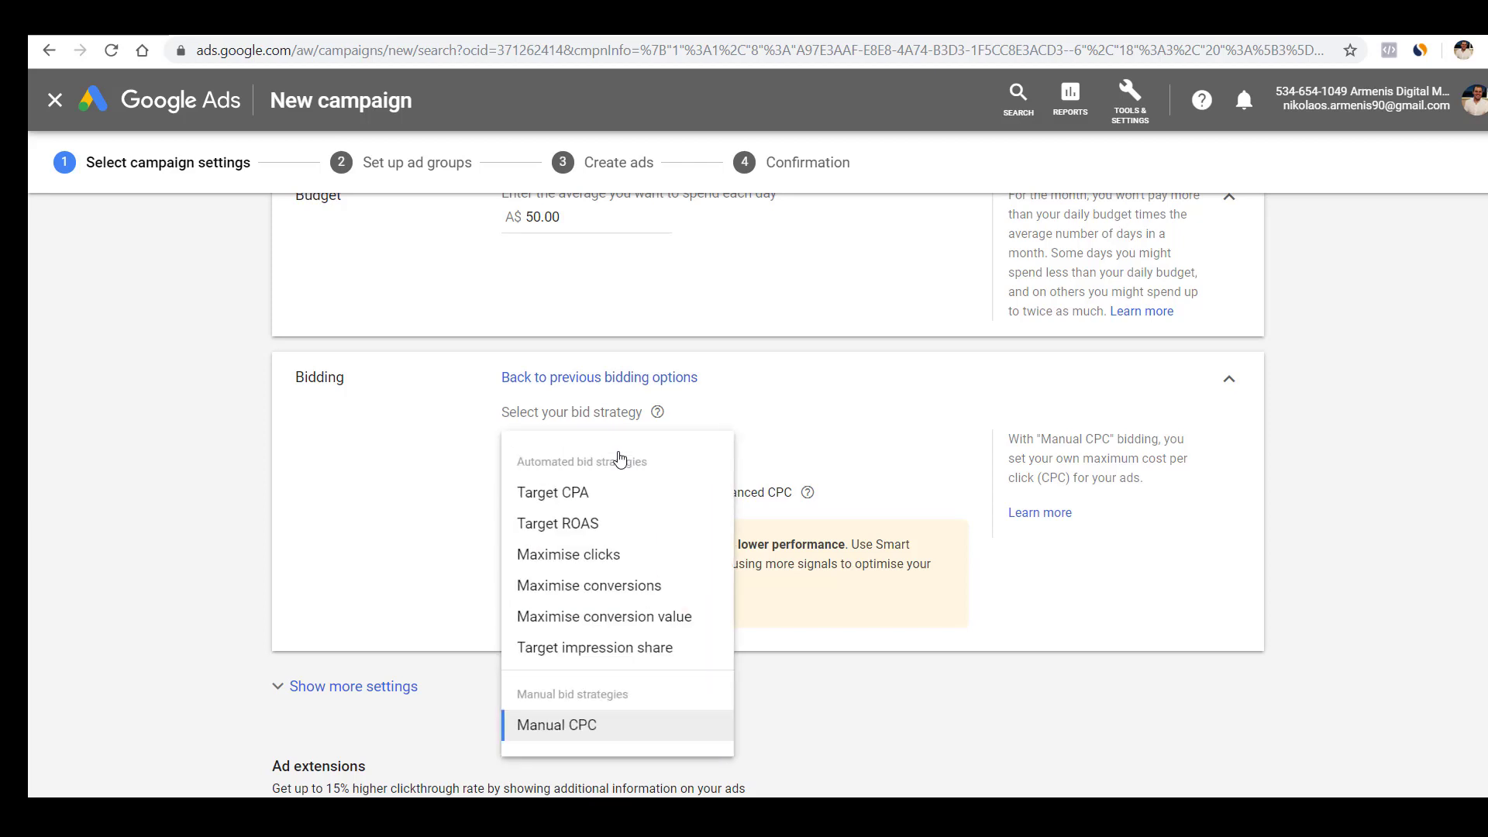
click(629, 554)
click(534, 506)
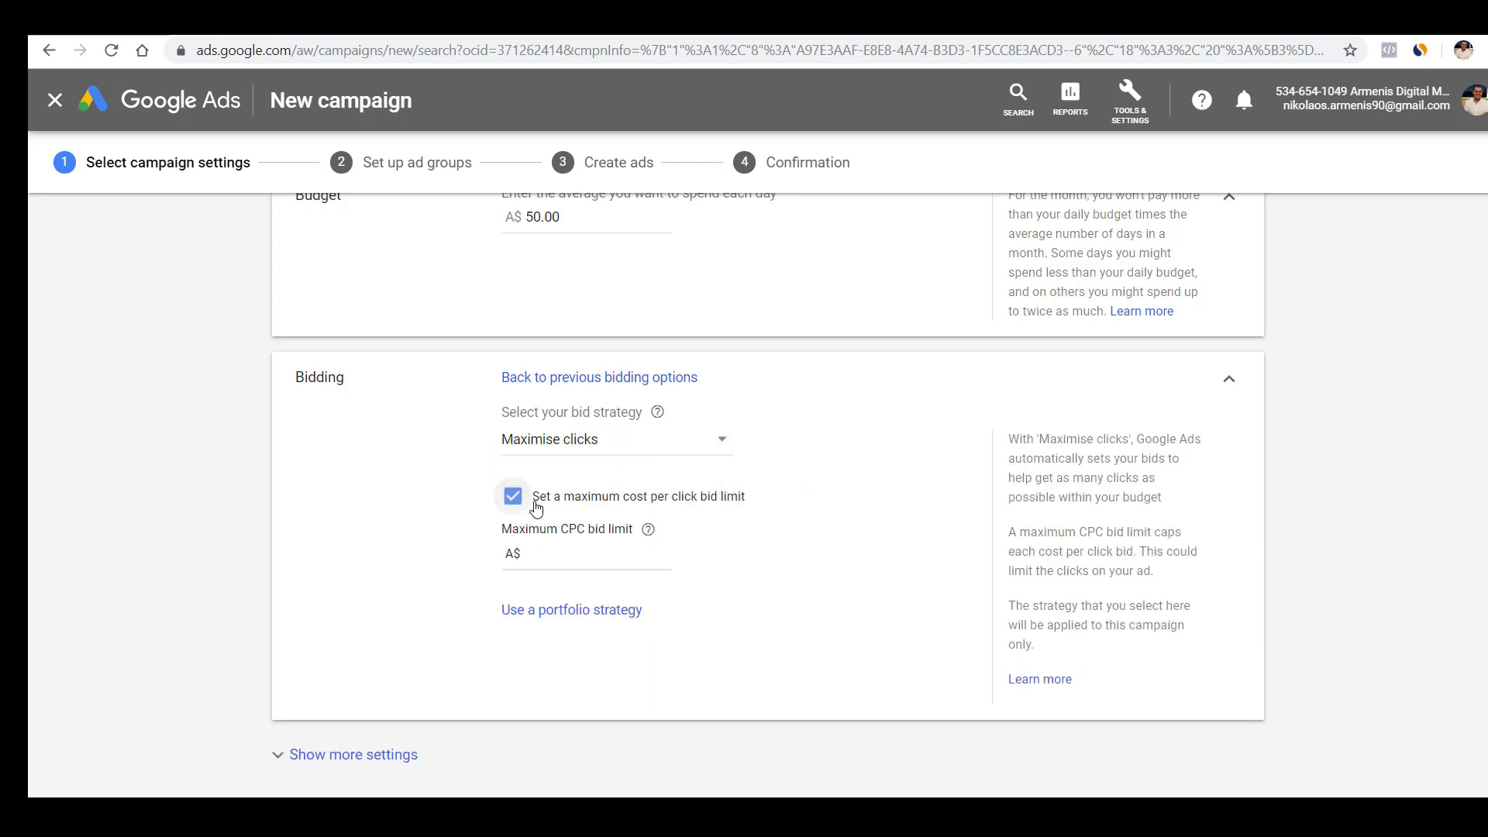
click(593, 560)
text(1)
scroll(604, 548, down, 2)
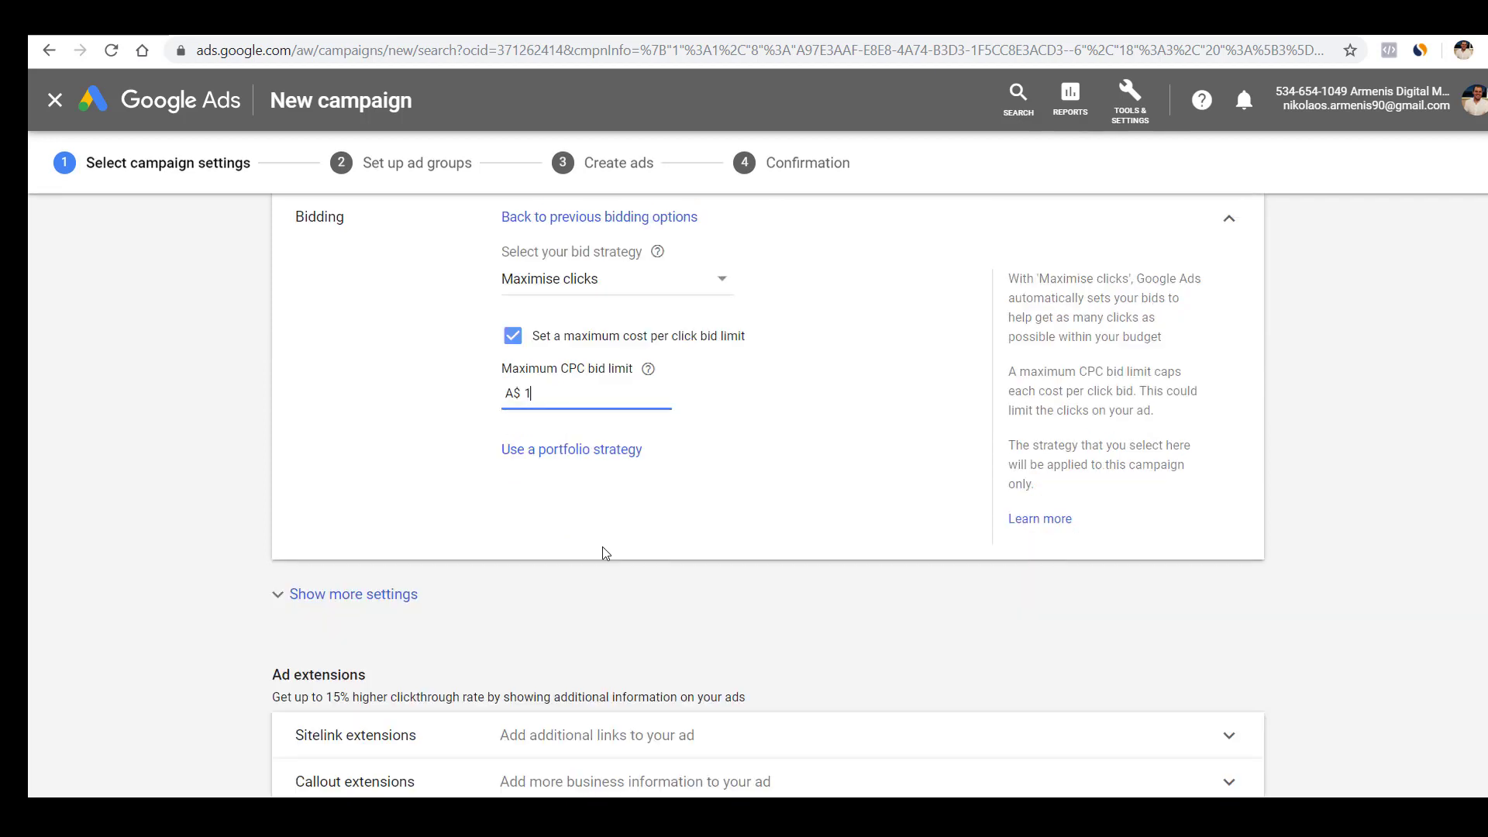
click(626, 489)
Step: Expand the campaign's additional settings and review the ad schedule options without changing them
click(394, 590)
scroll(394, 585, down, 2)
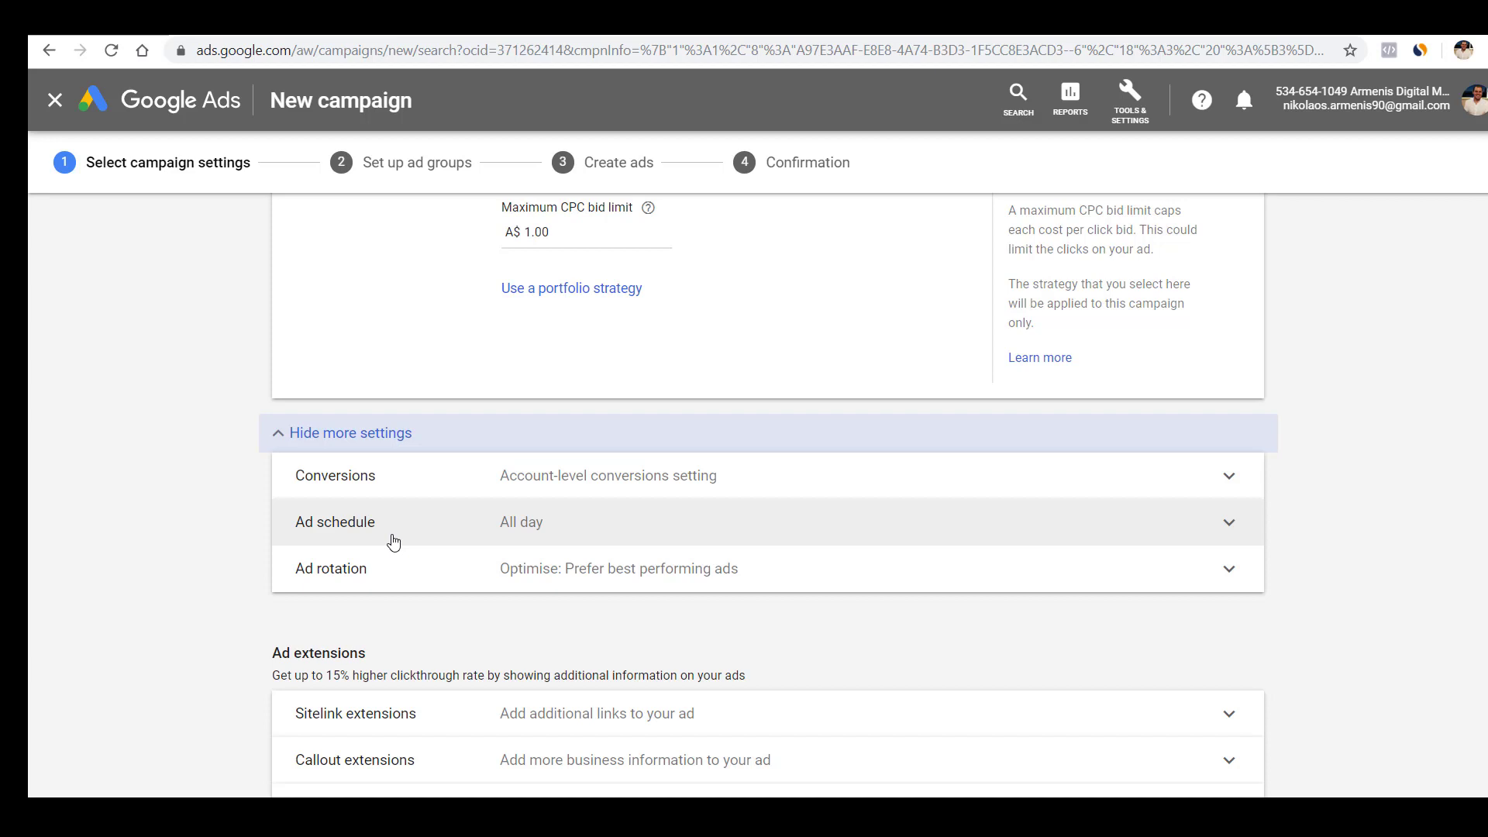
click(377, 539)
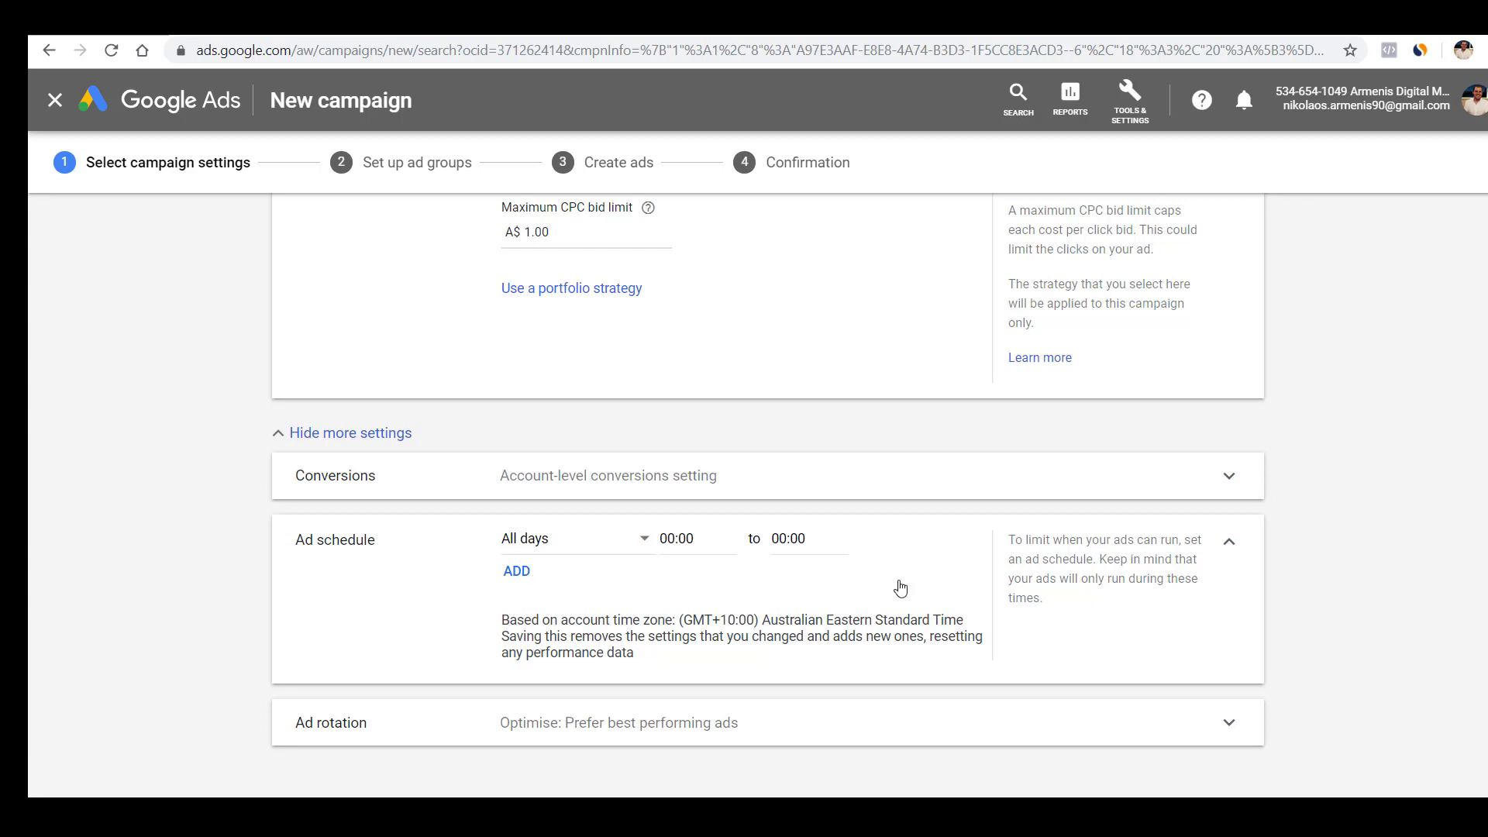
scroll(897, 588, down, 4)
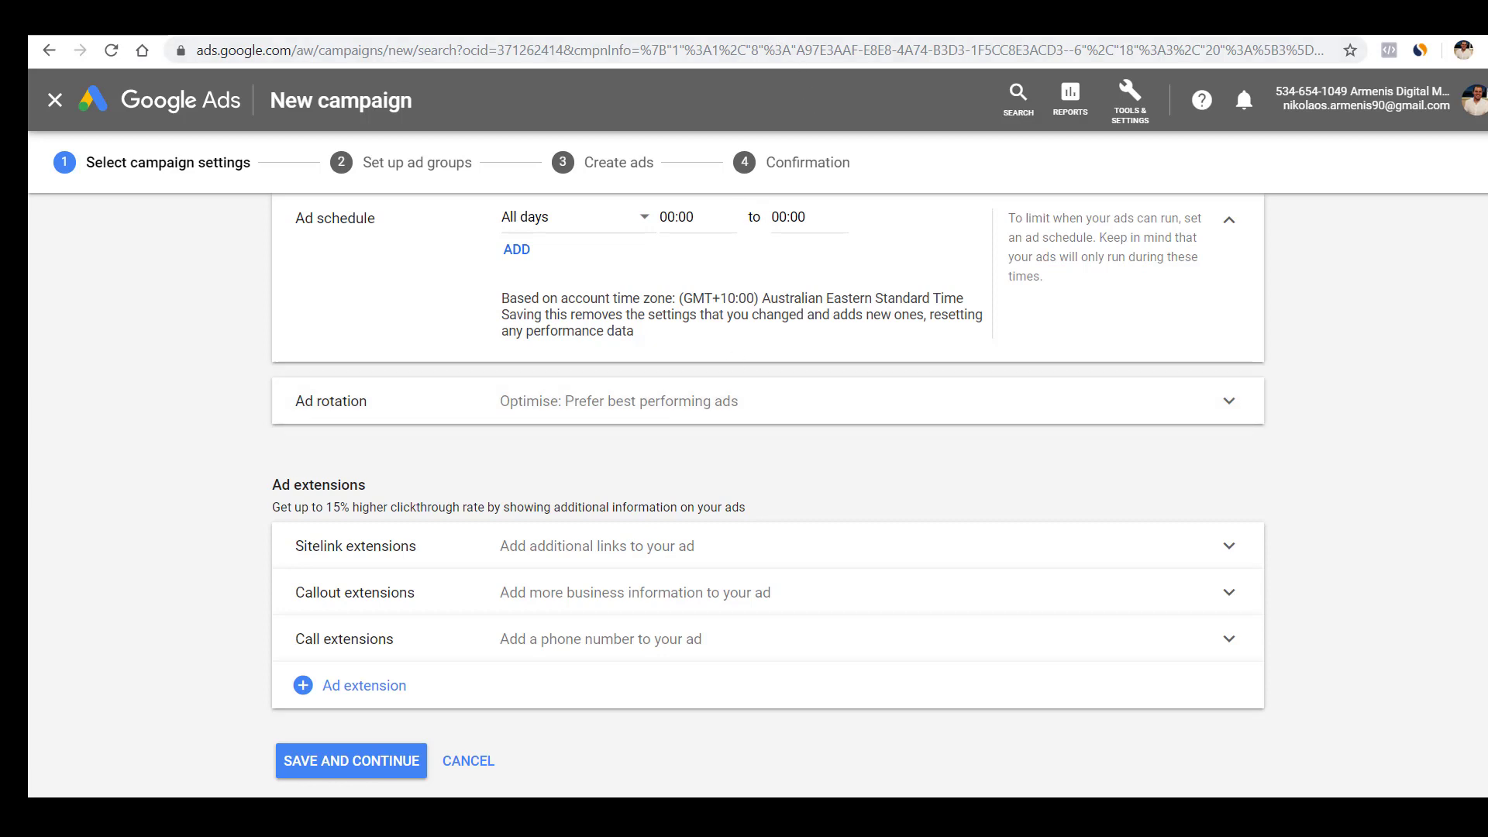
Step: Search Google for "tow trucks gold coast" in a new tab and examine the ads for examples of extensions
key(ctrl+t)
text(tow )
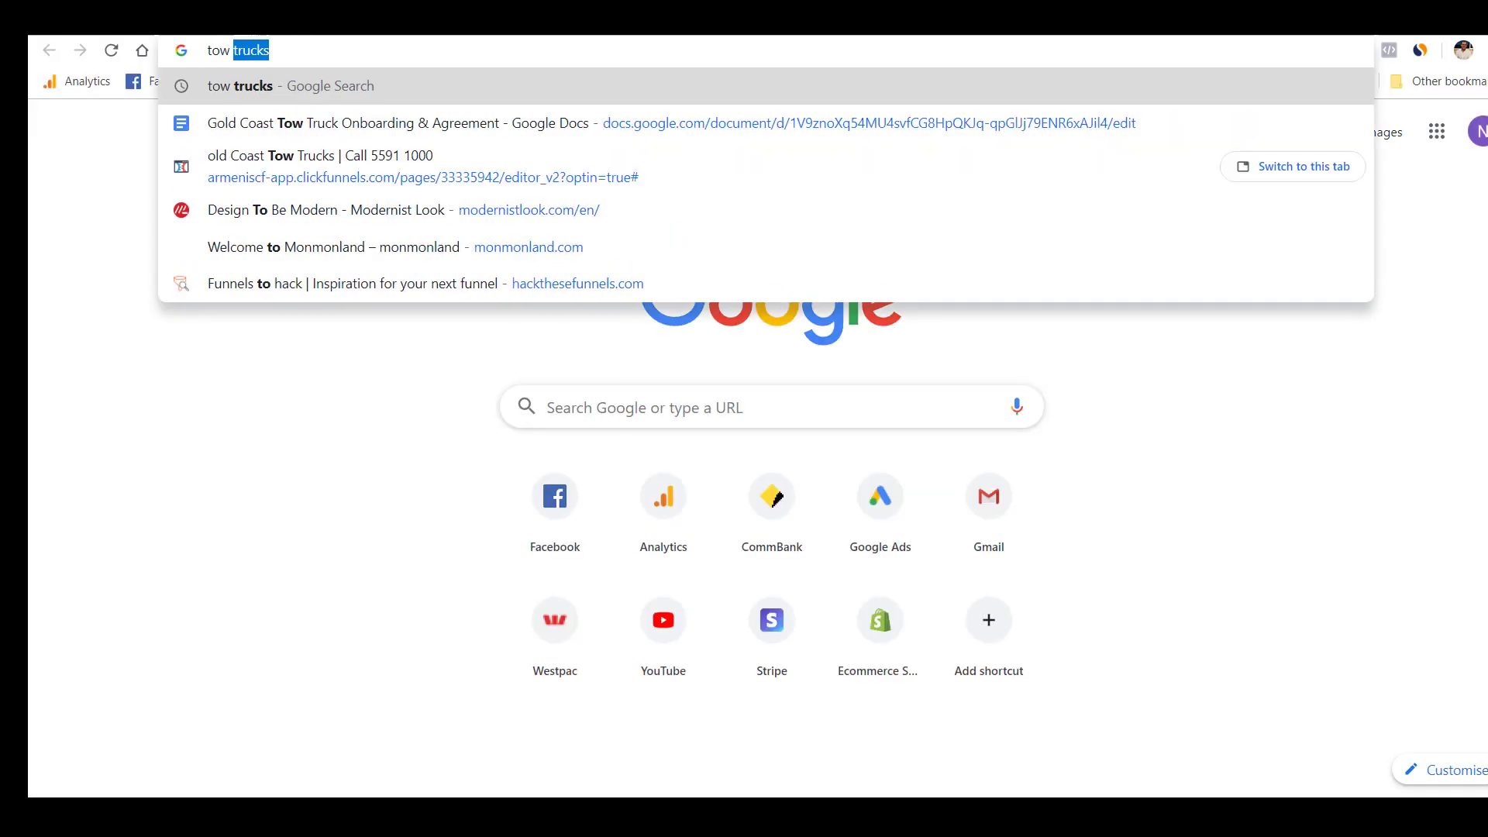
text(trucks gol)
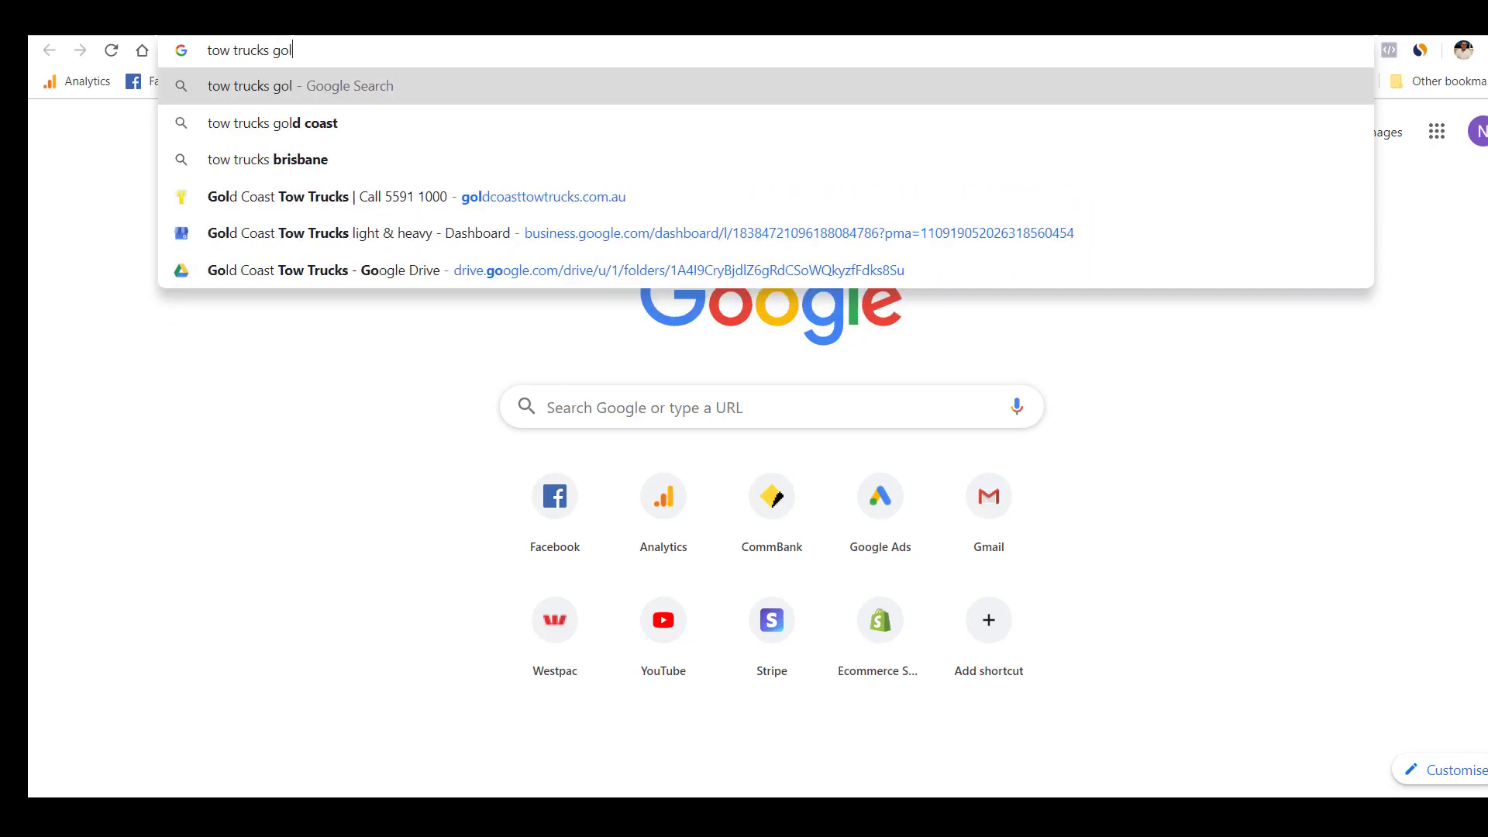
text(d coast)
key(Return)
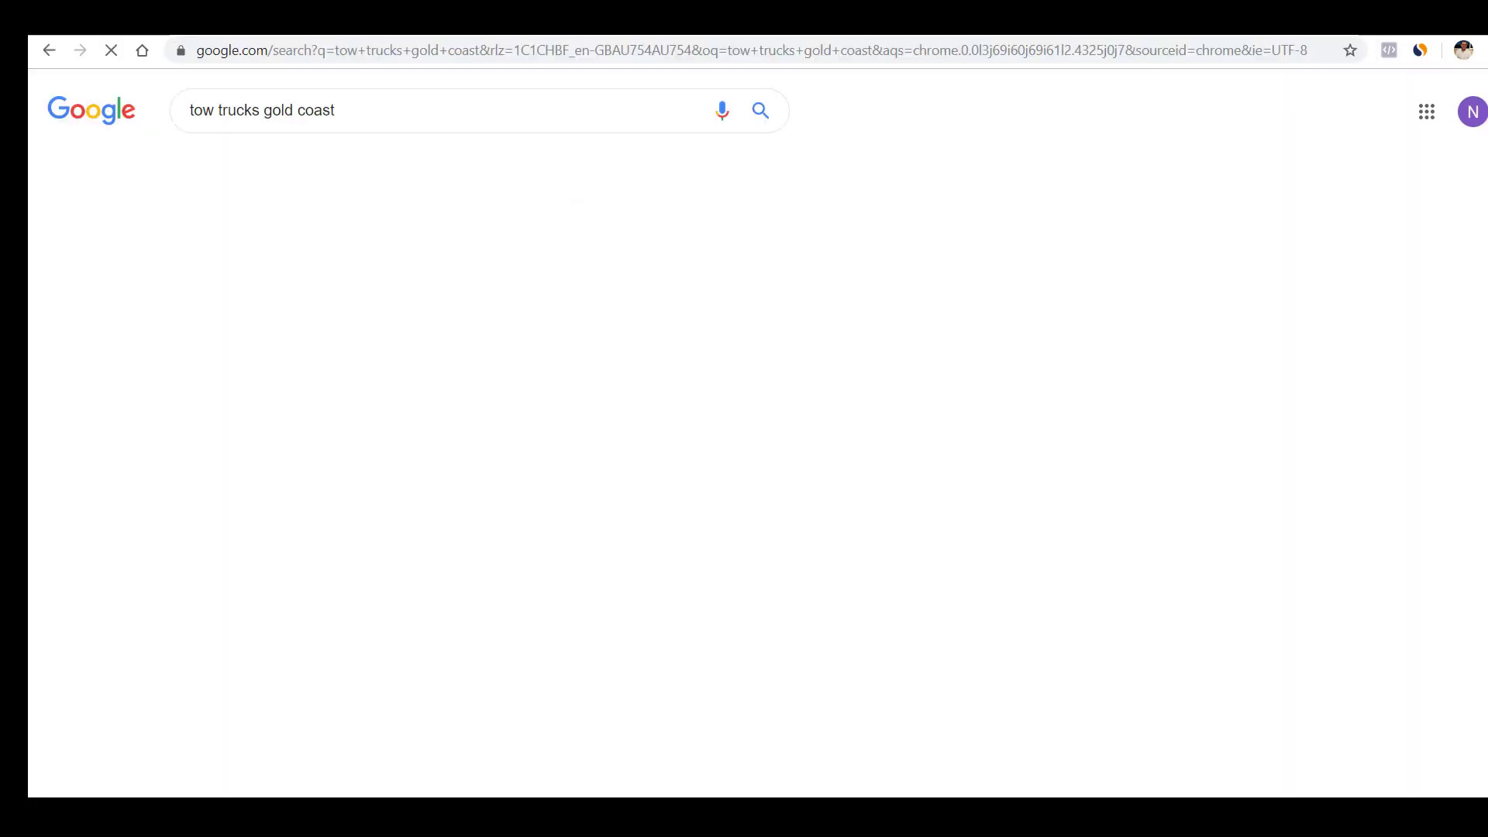
scroll(488, 341, down, 2)
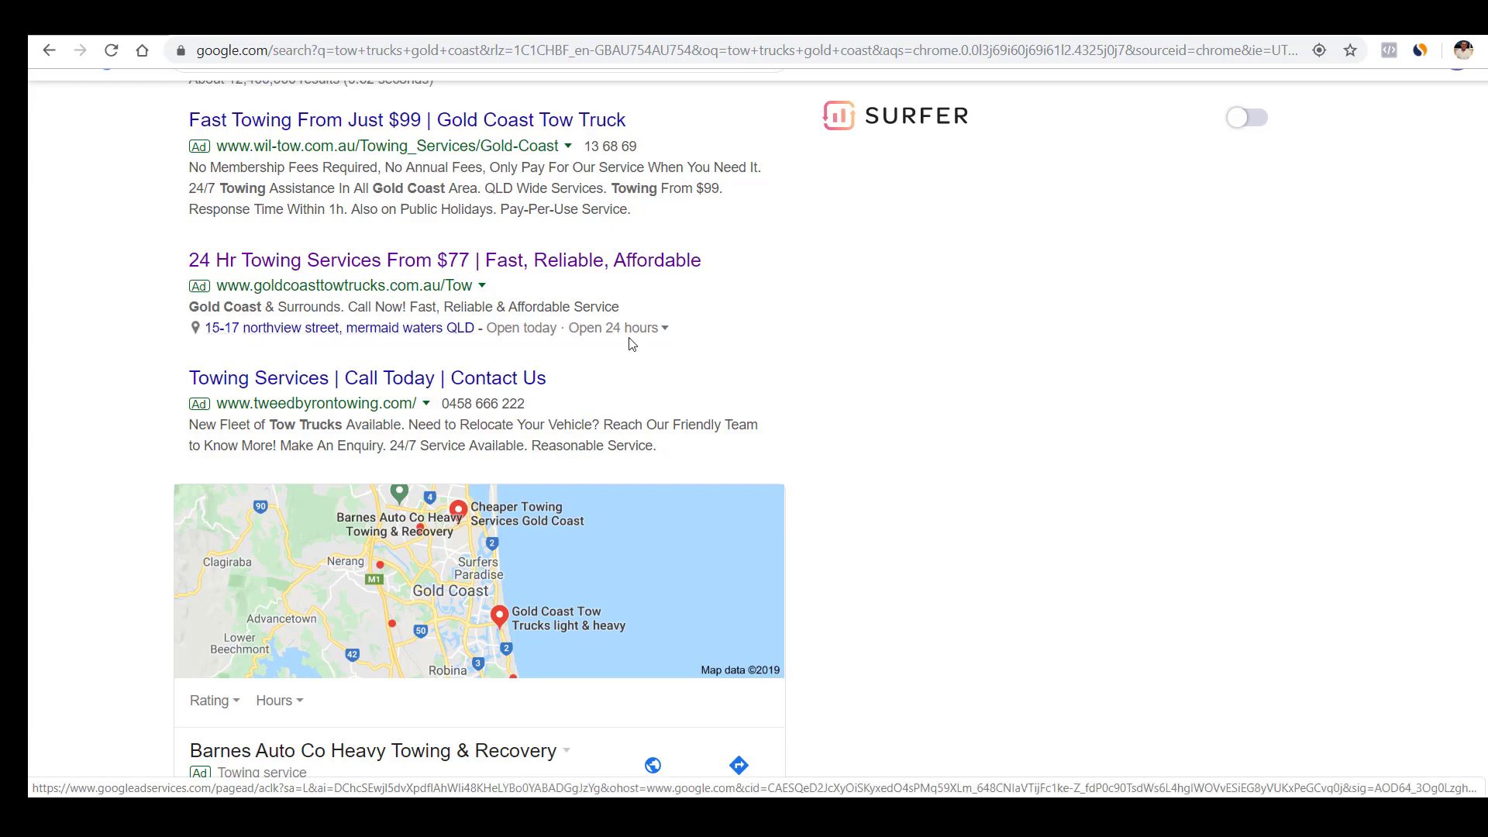
scroll(630, 338, down, 10)
scroll(630, 343, down, 18)
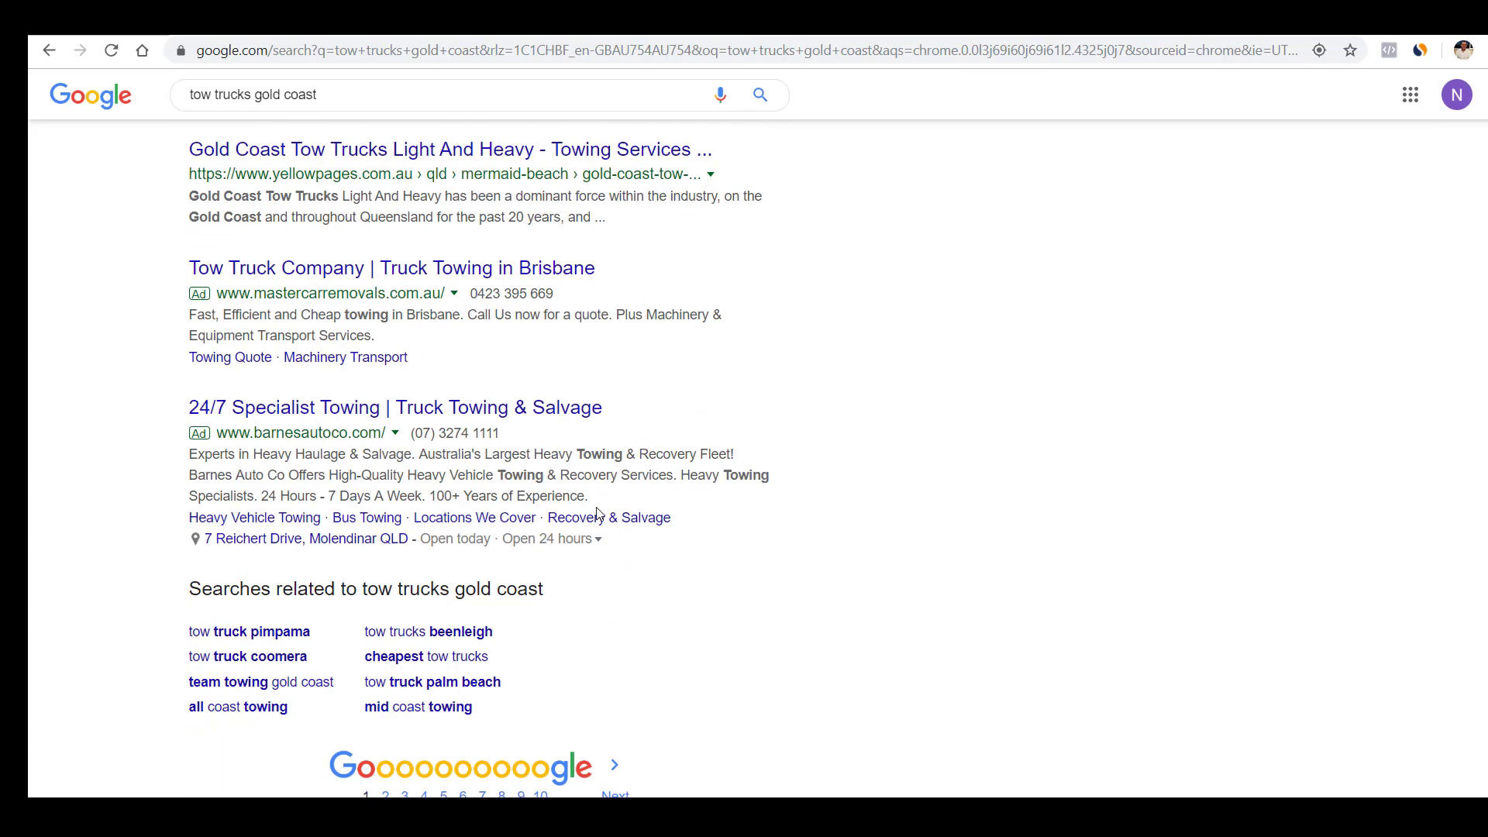
Step: View the Heavy Vehicle Towing sitelink page from the Barnes Auto Co ad in a new tab, and return to the campaign setup
right_click(288, 519)
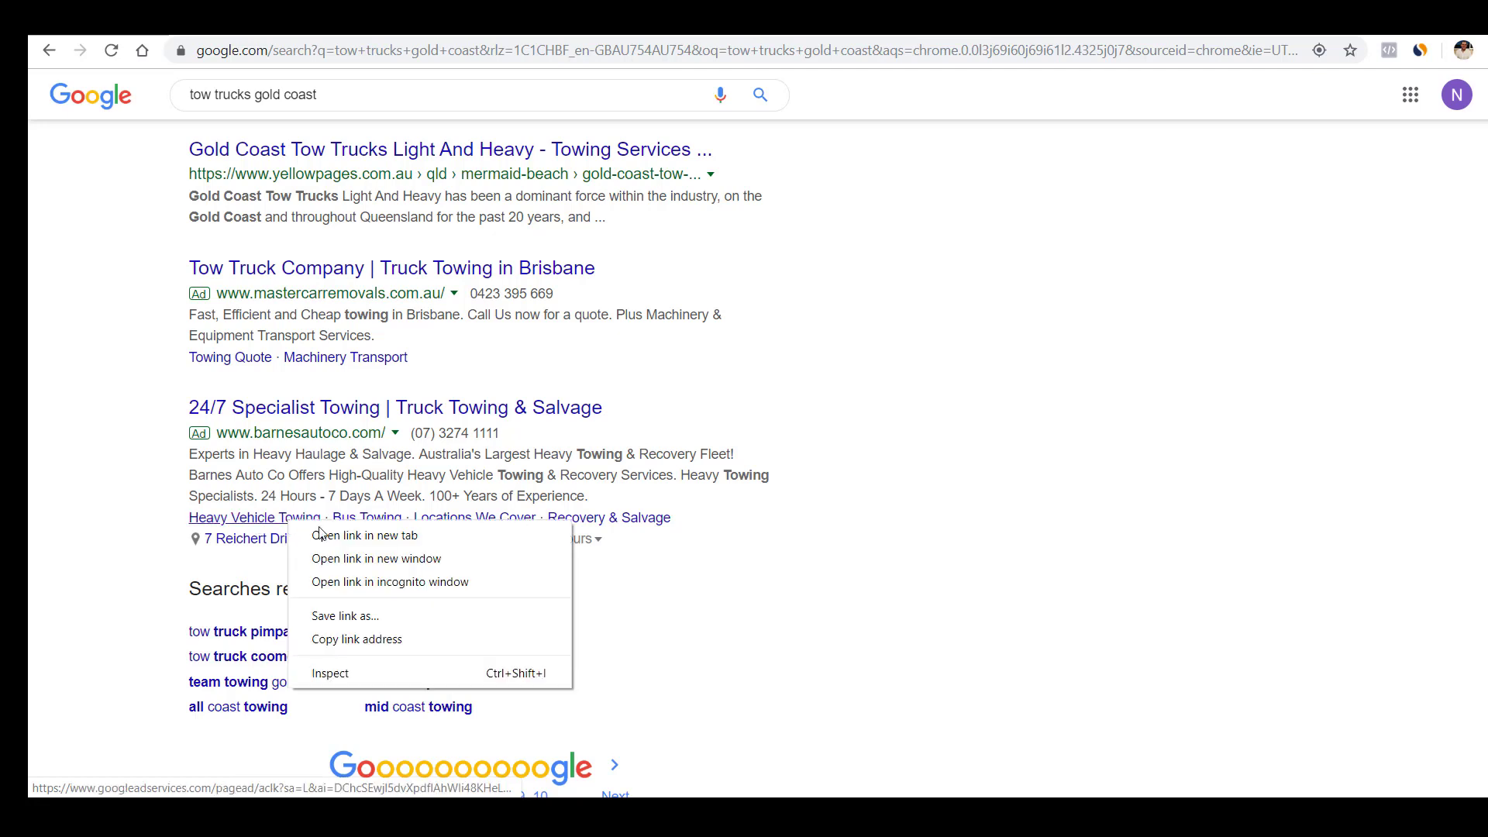
click(92, 501)
right_click(270, 522)
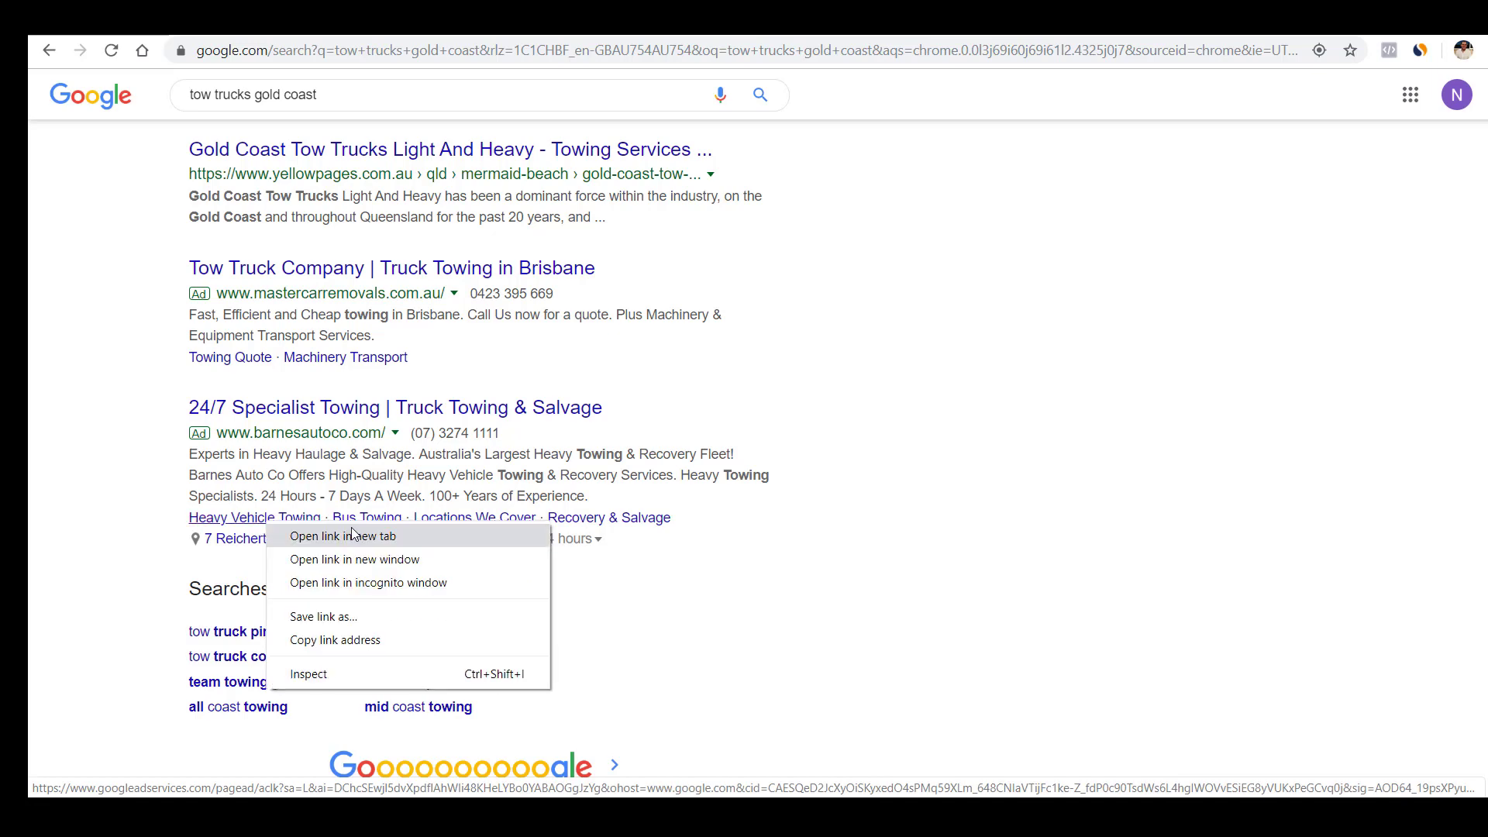
click(348, 535)
key(ctrl+Tab)
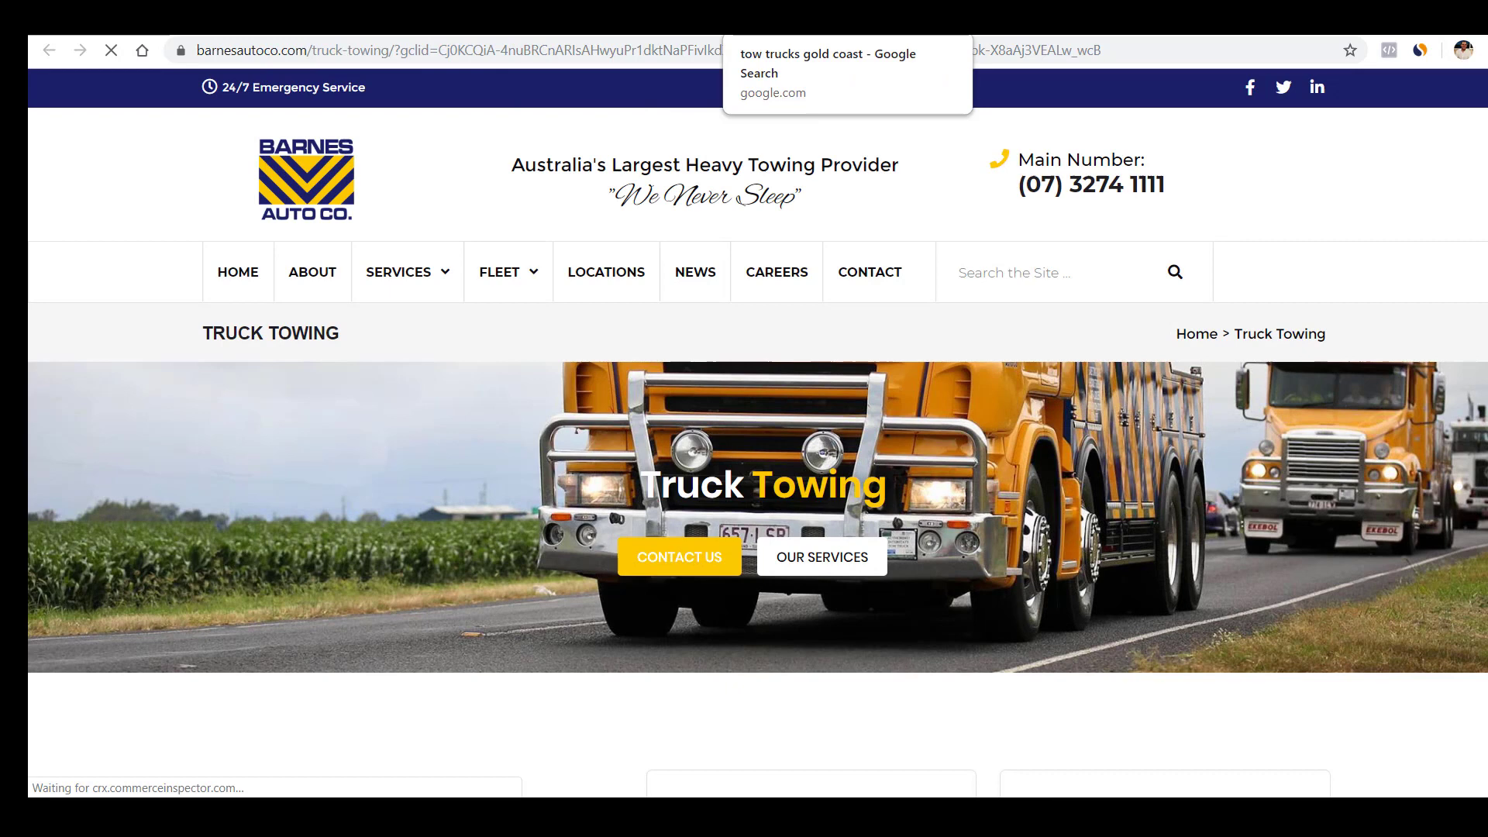
click(848, 19)
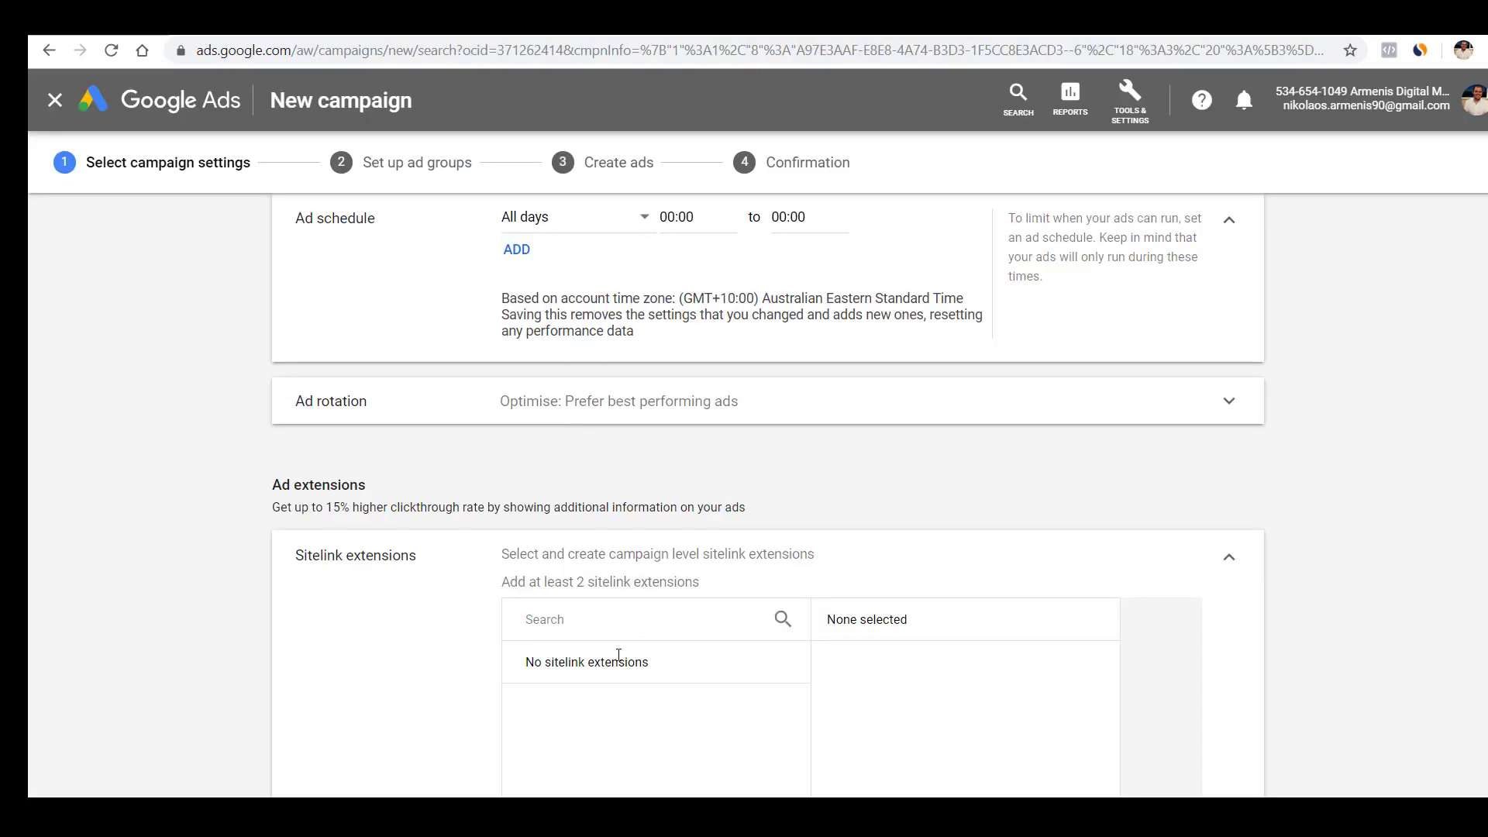
scroll(619, 655, down, 2)
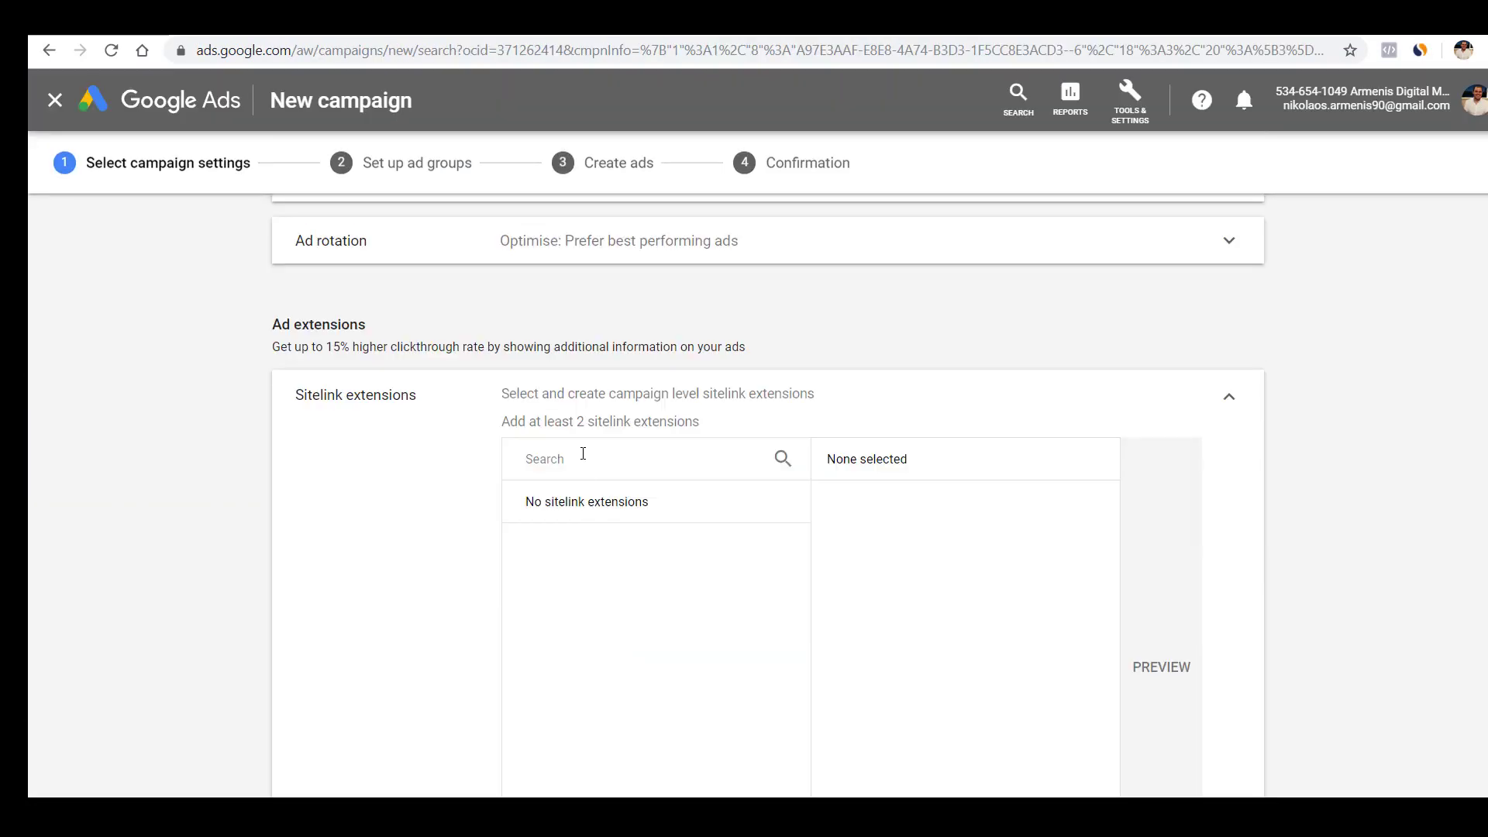
click(651, 464)
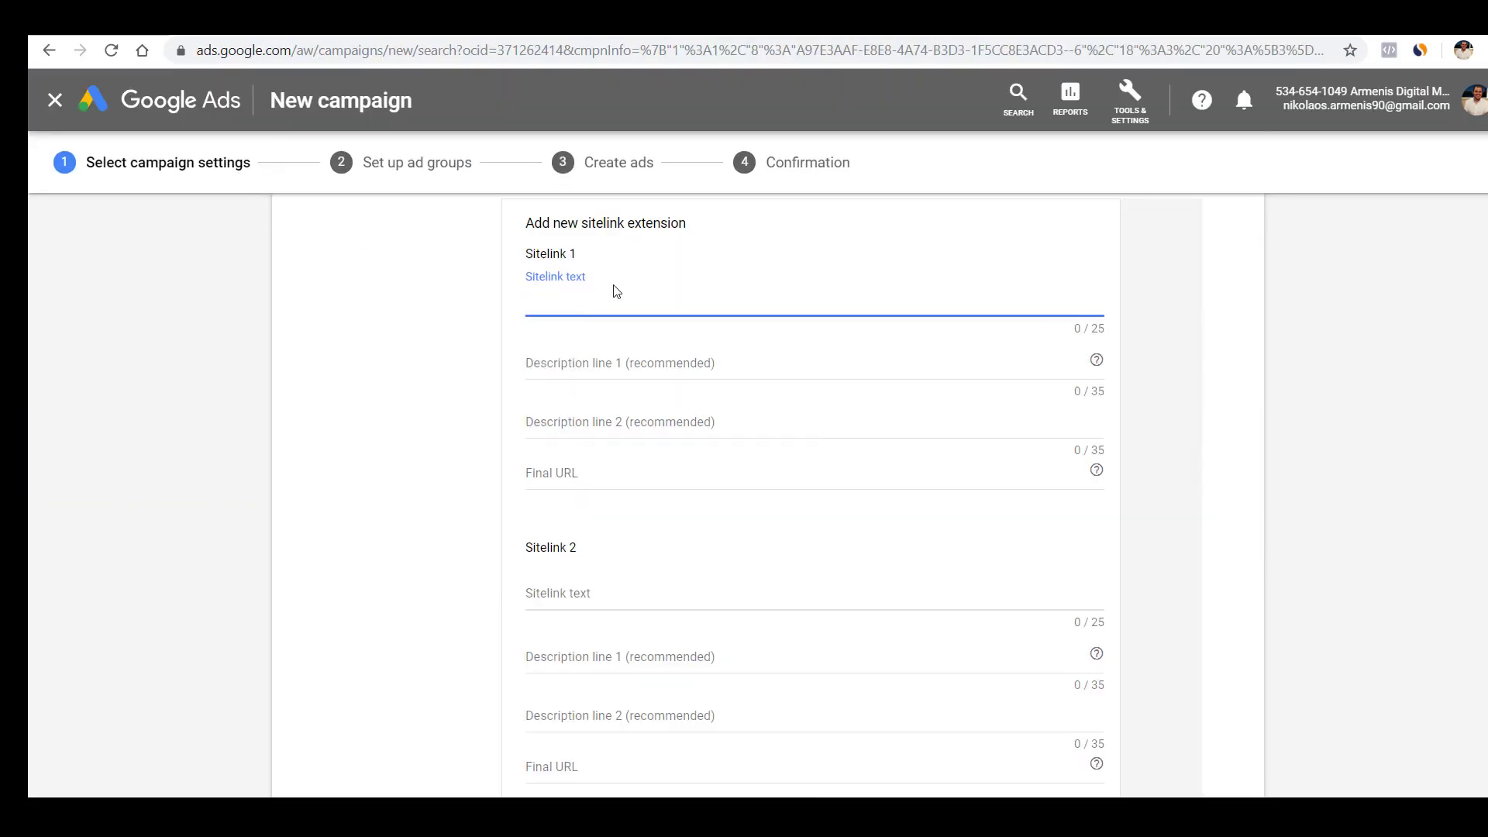
text(Contact Us)
click(612, 360)
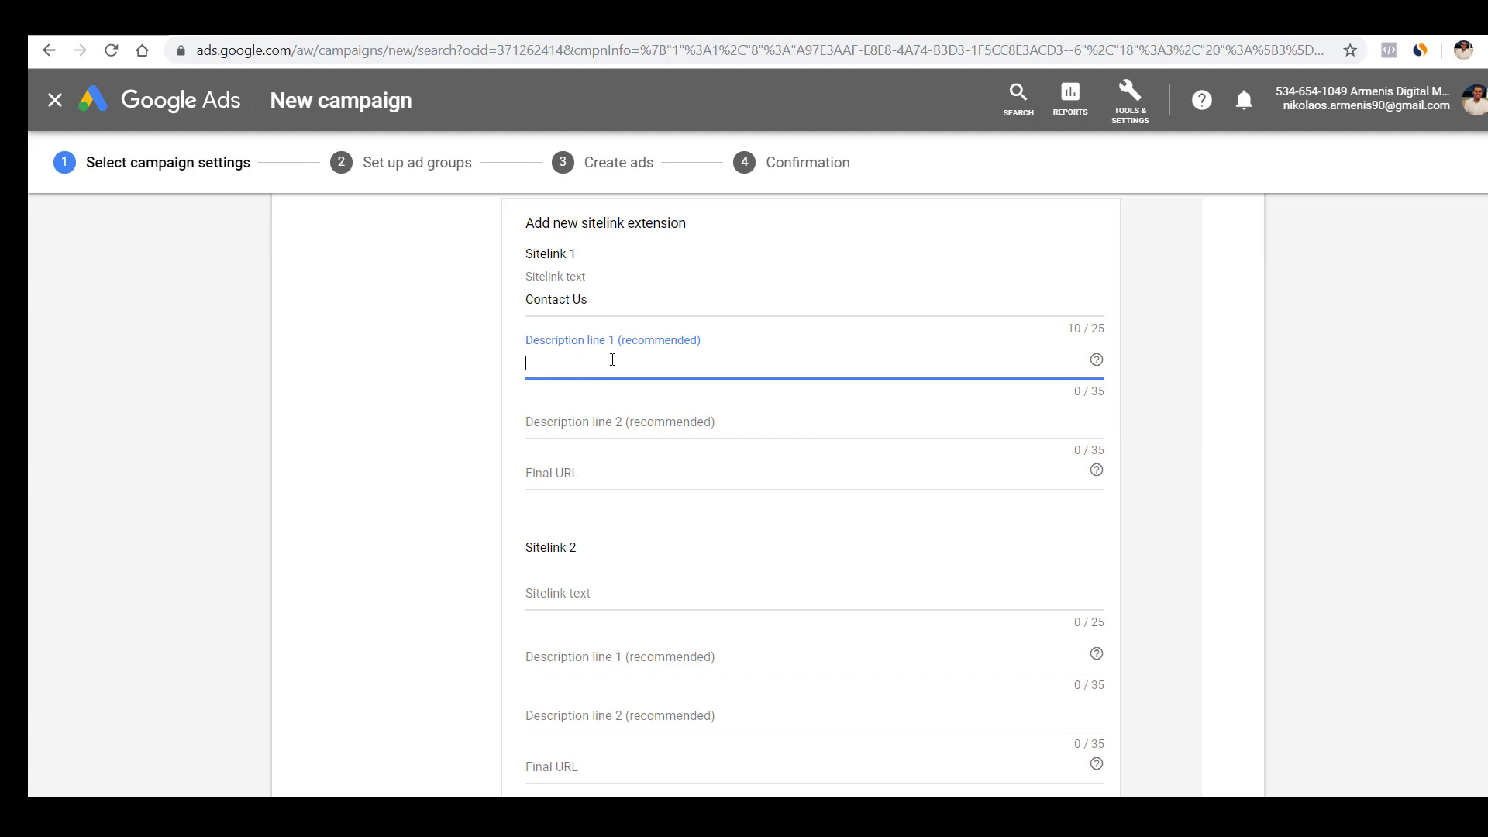
text(Contact Us For a Free Quote)
click(595, 419)
text(N)
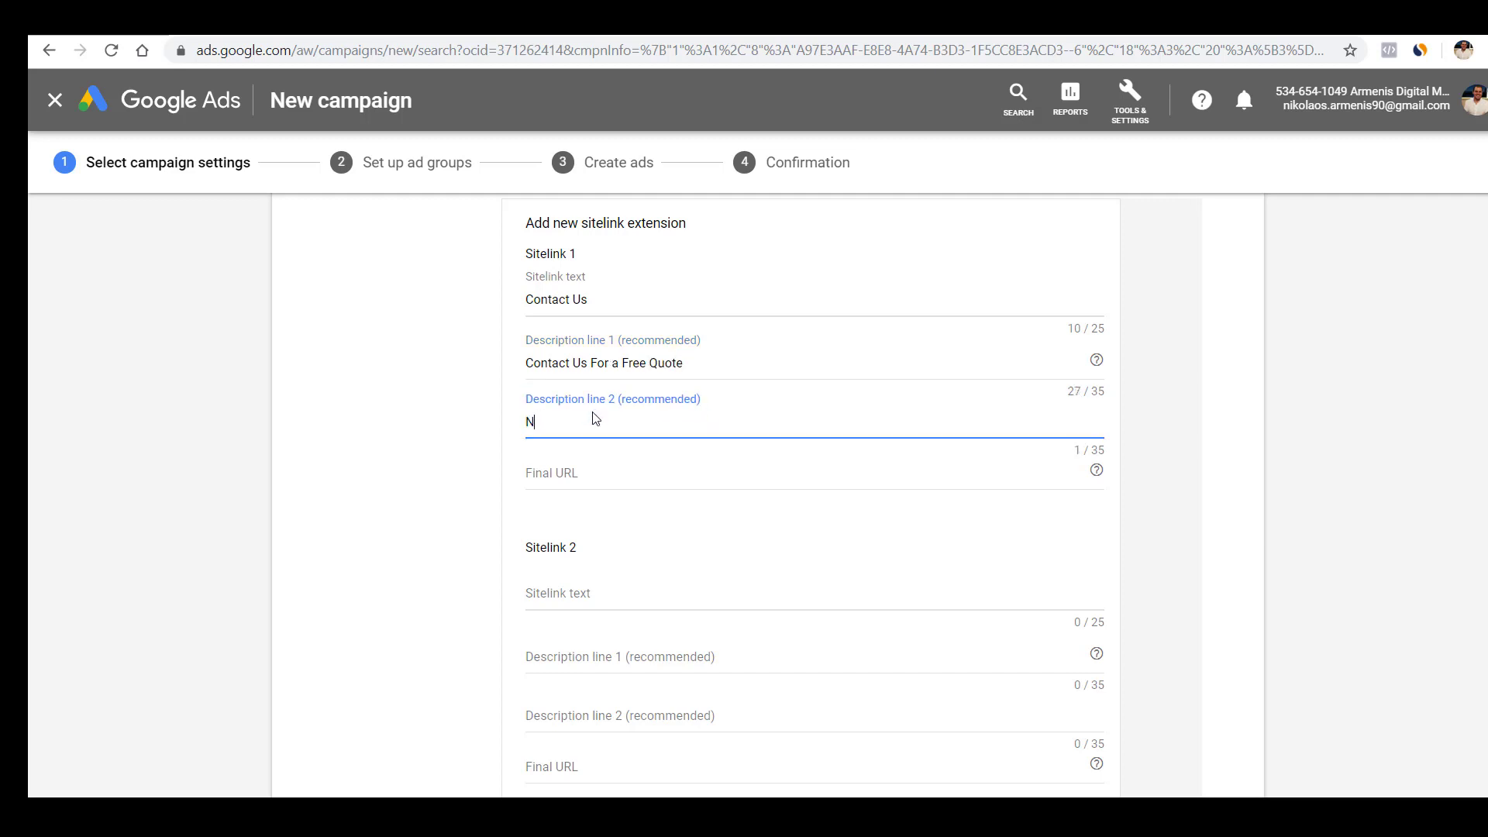
text(o Obligation)
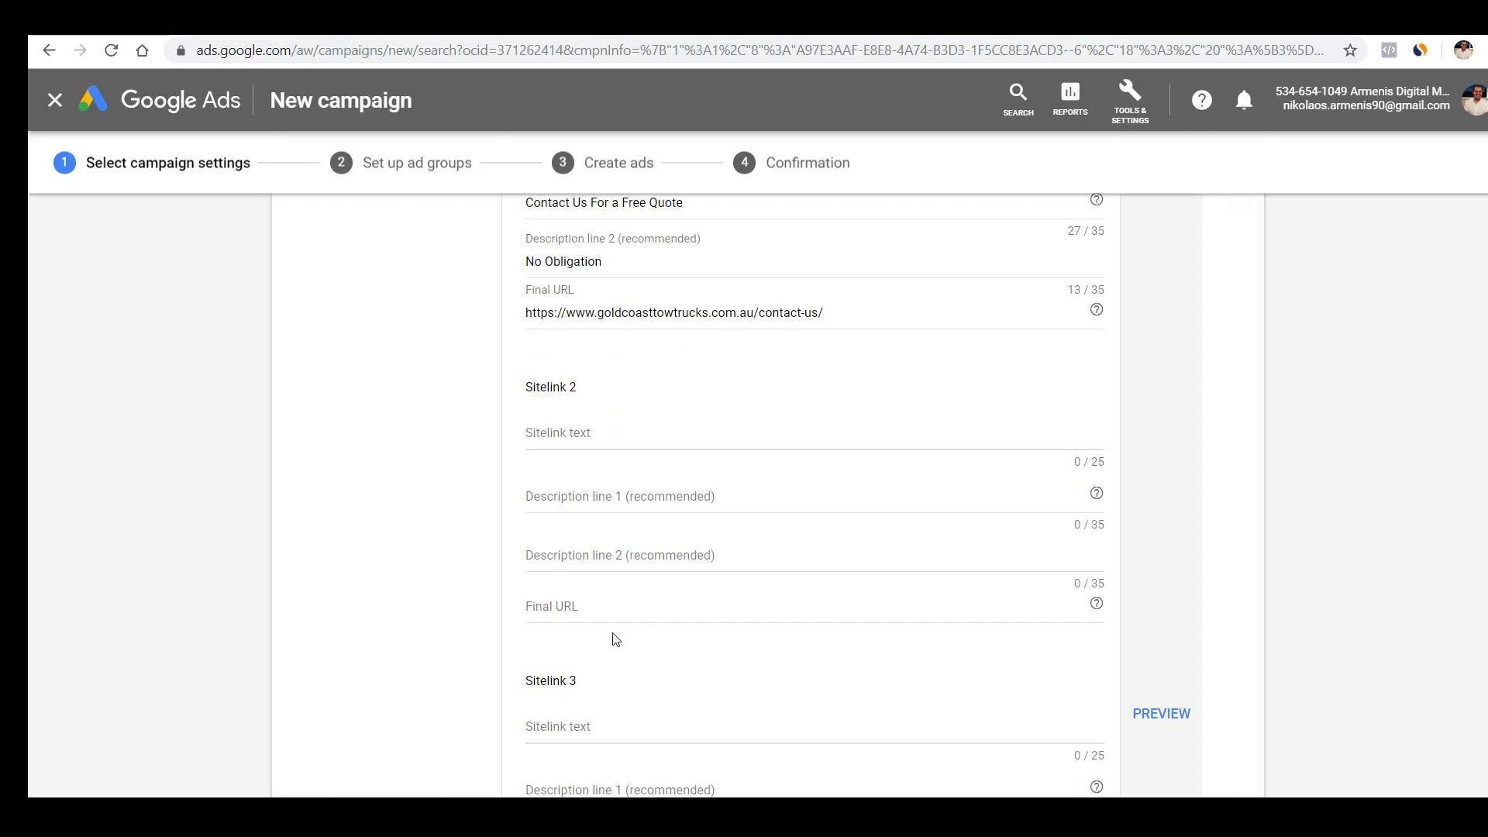
scroll(615, 639, down, 8)
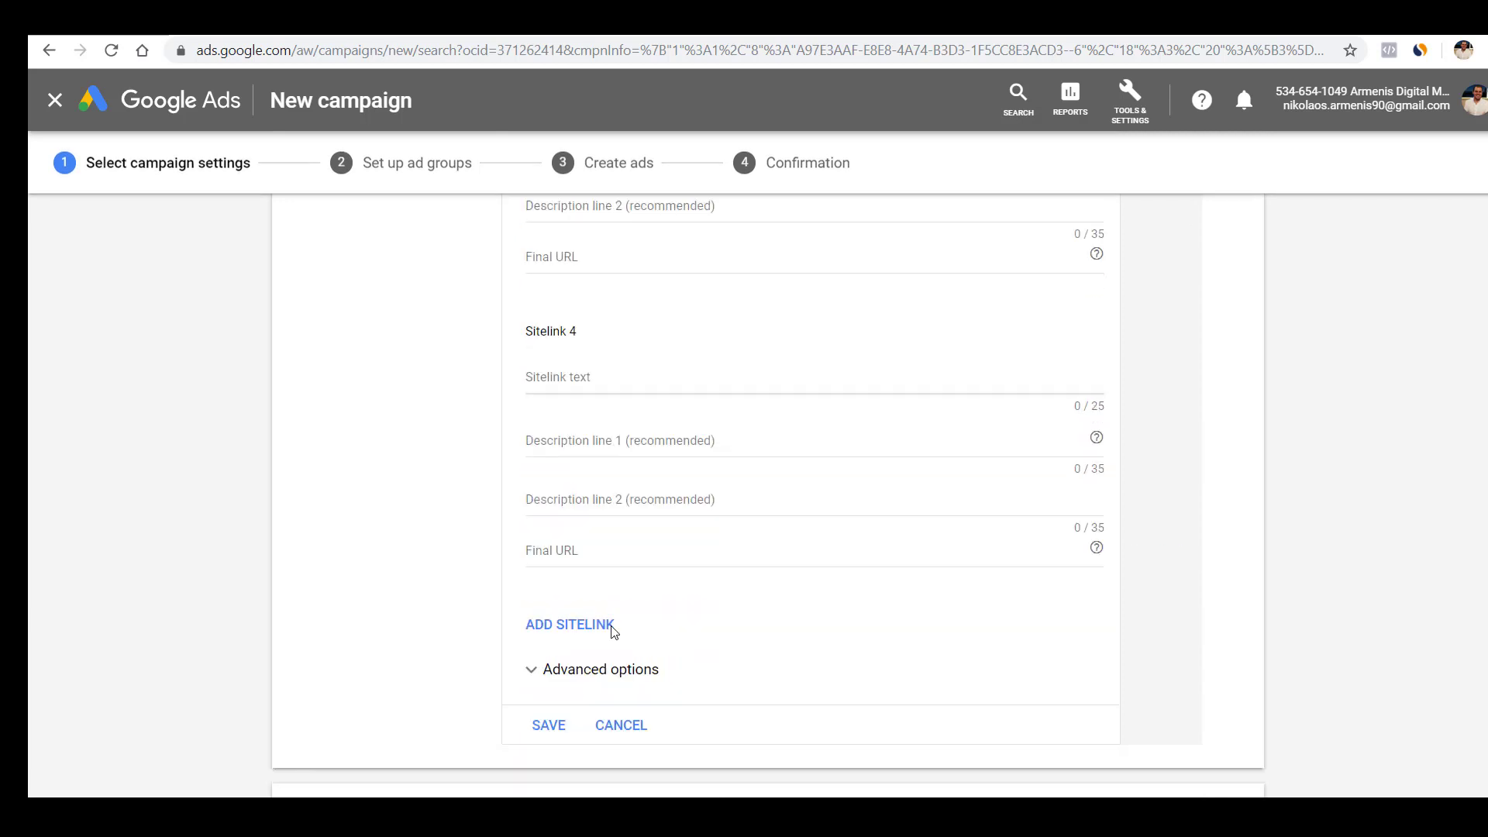
click(549, 724)
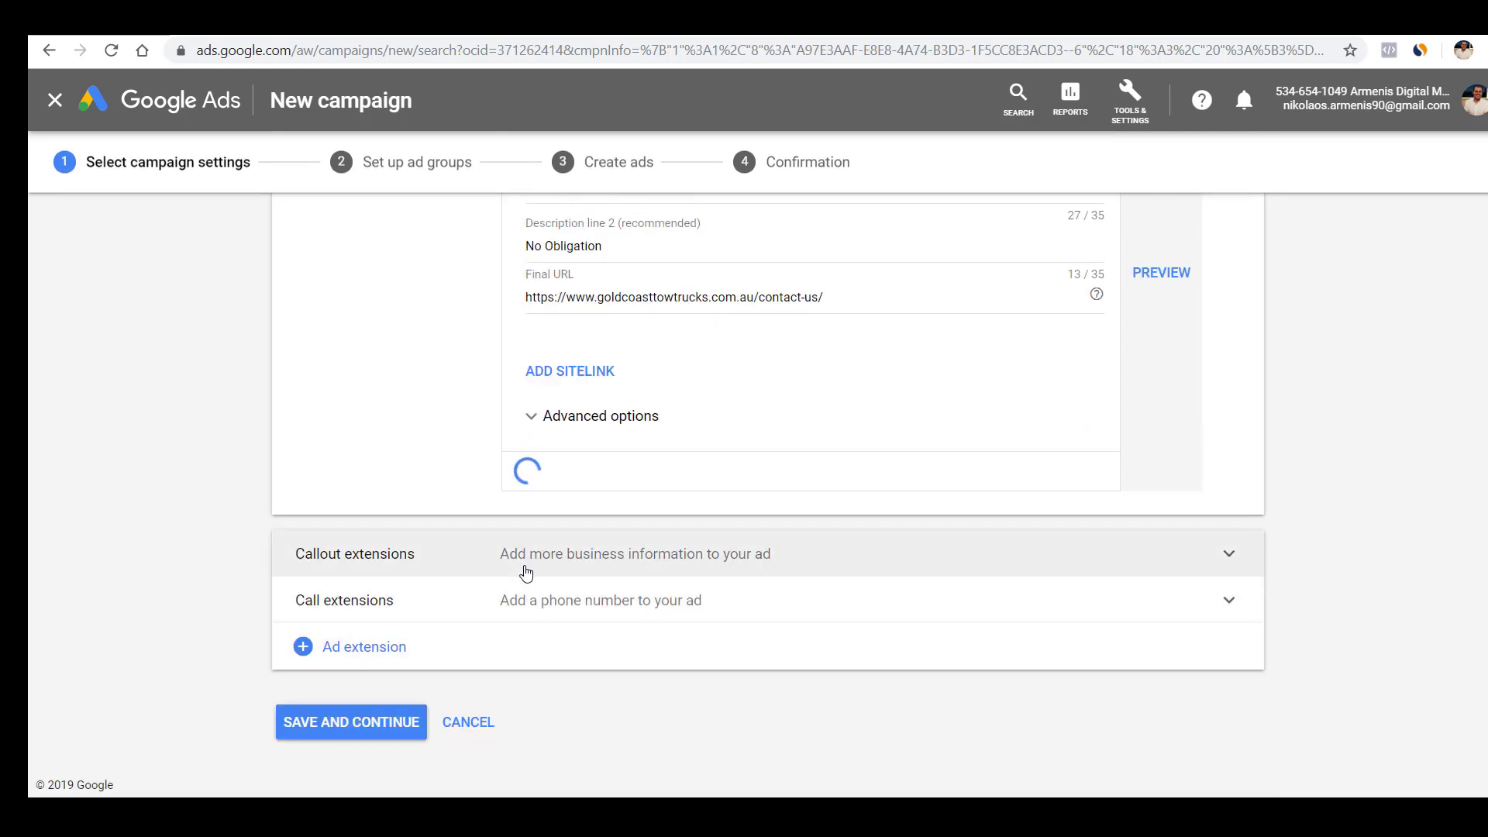
Step: Start a new callout extension for the campaign with "Free Worldwide Shipping" as its first callout text
scroll(542, 620, down, 2)
click(581, 580)
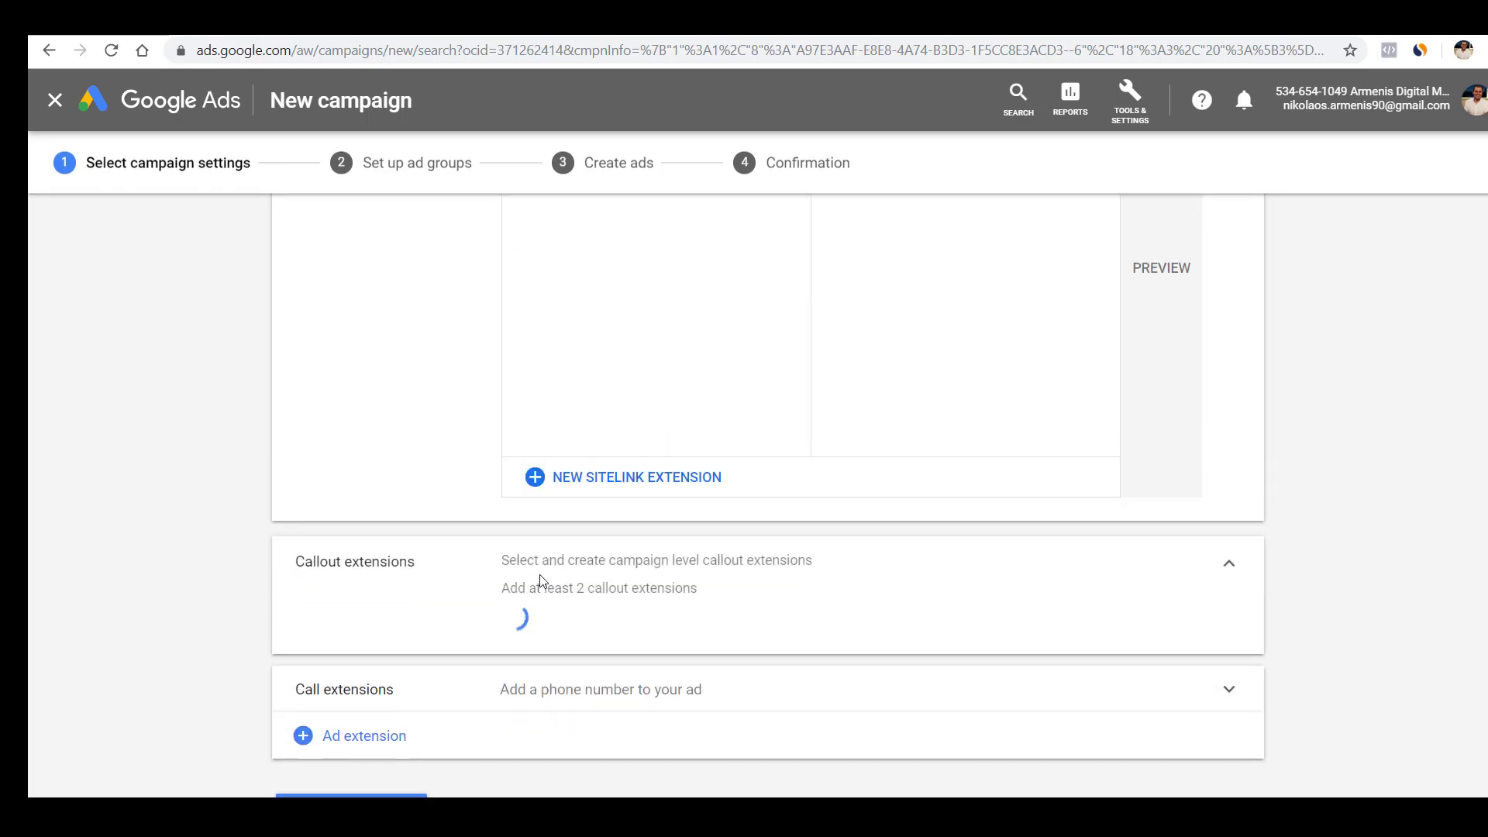
scroll(729, 639, down, 4)
click(659, 709)
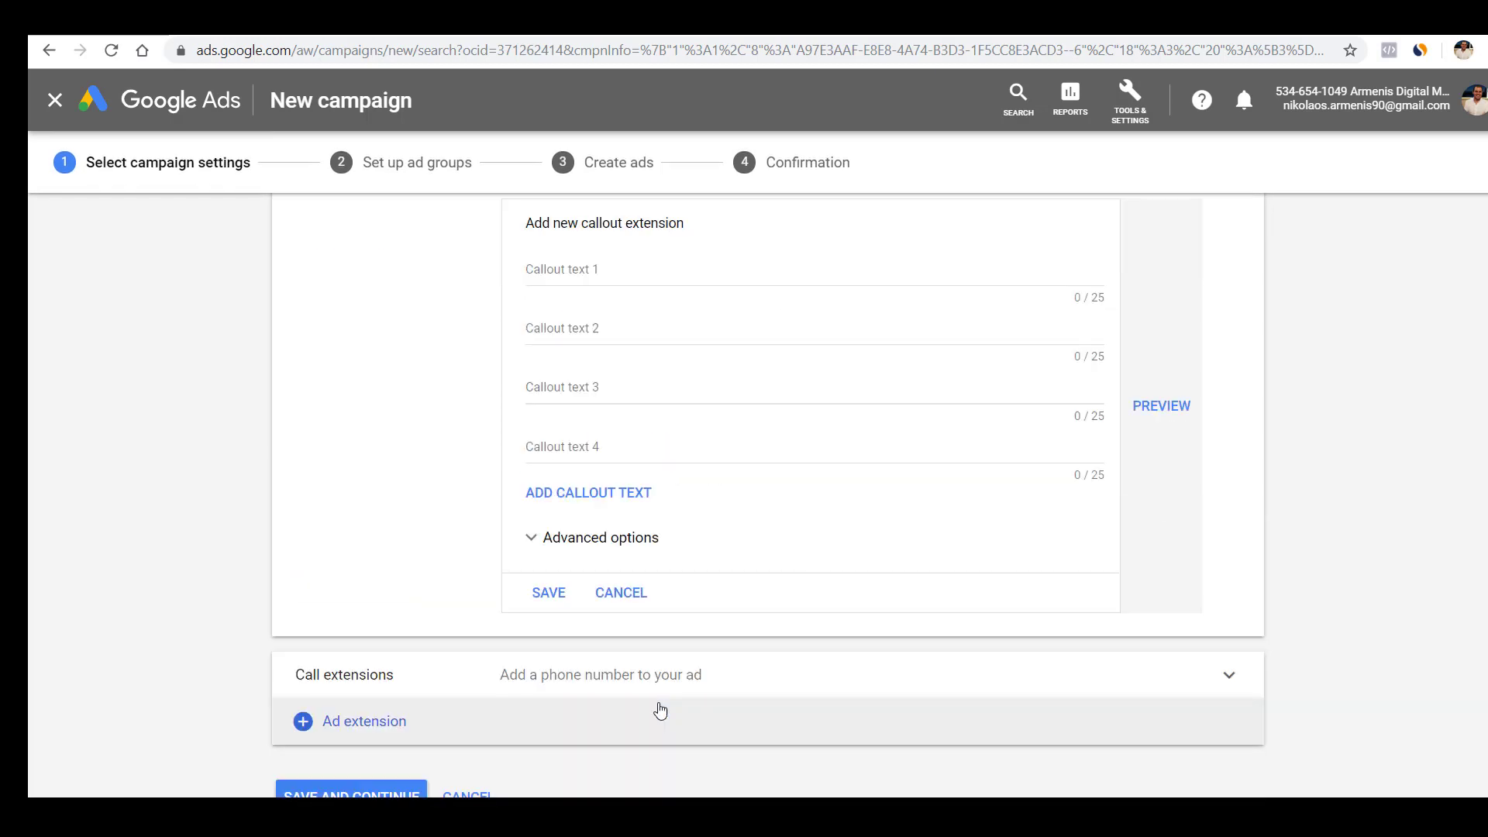
scroll(637, 593, up, 2)
click(616, 435)
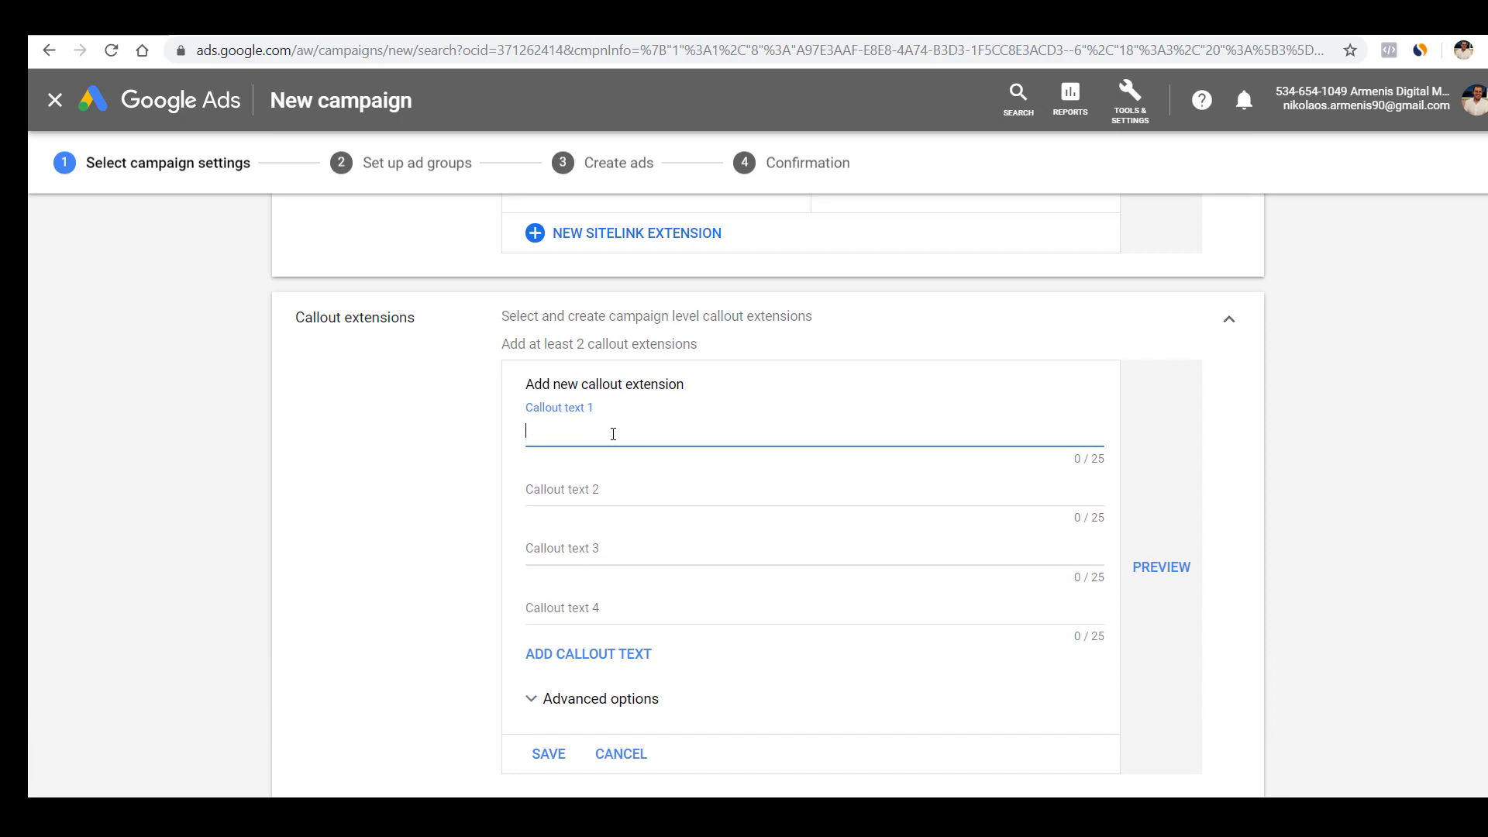
text(Free Worldwide Shipping)
key(Tab)
Step: Replace the first callout text with "24/7 Towing Services"
double_click(613, 433)
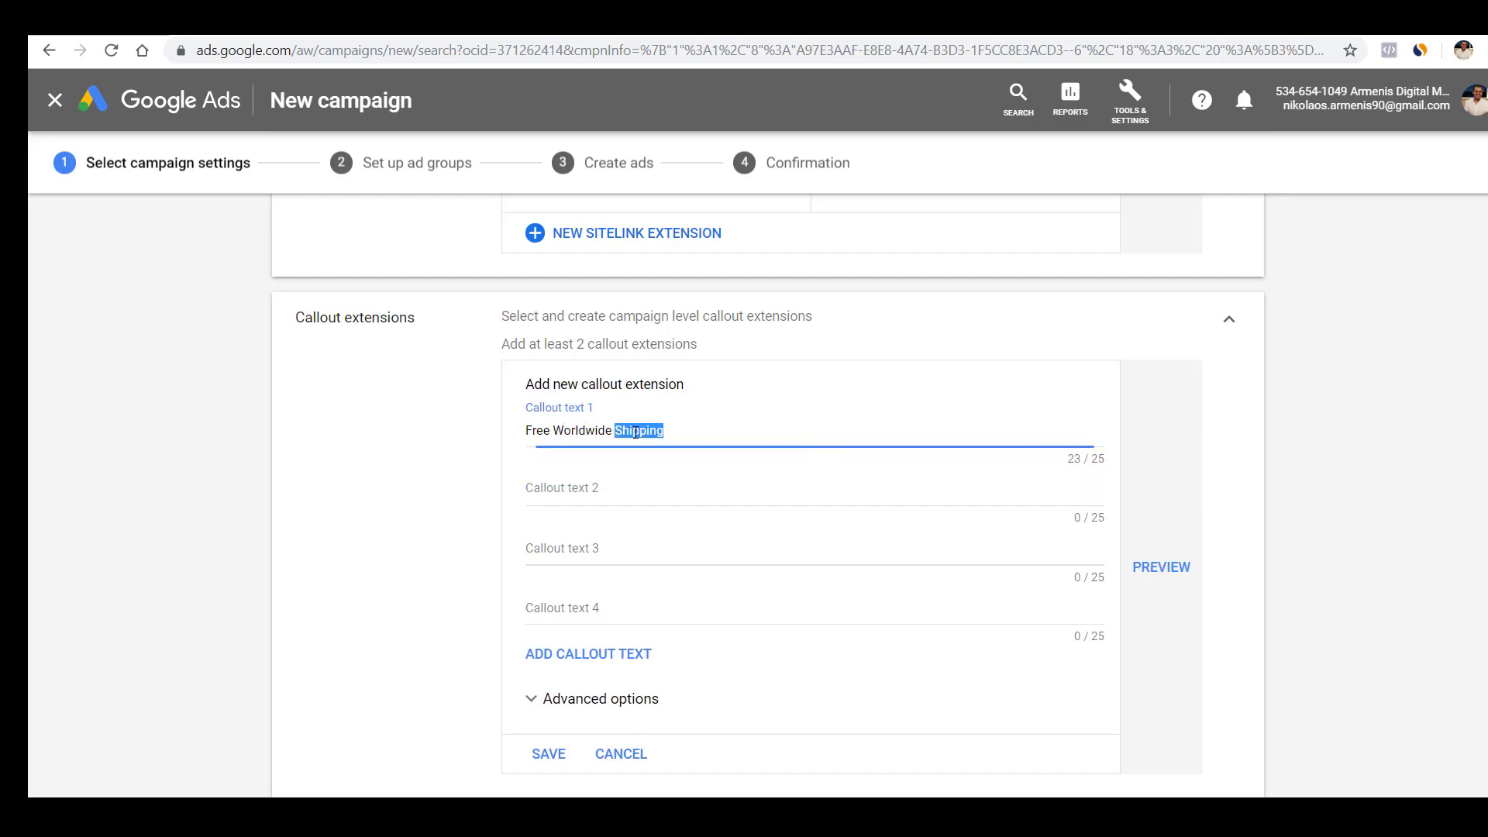
key(ctrl+a)
text(24/7)
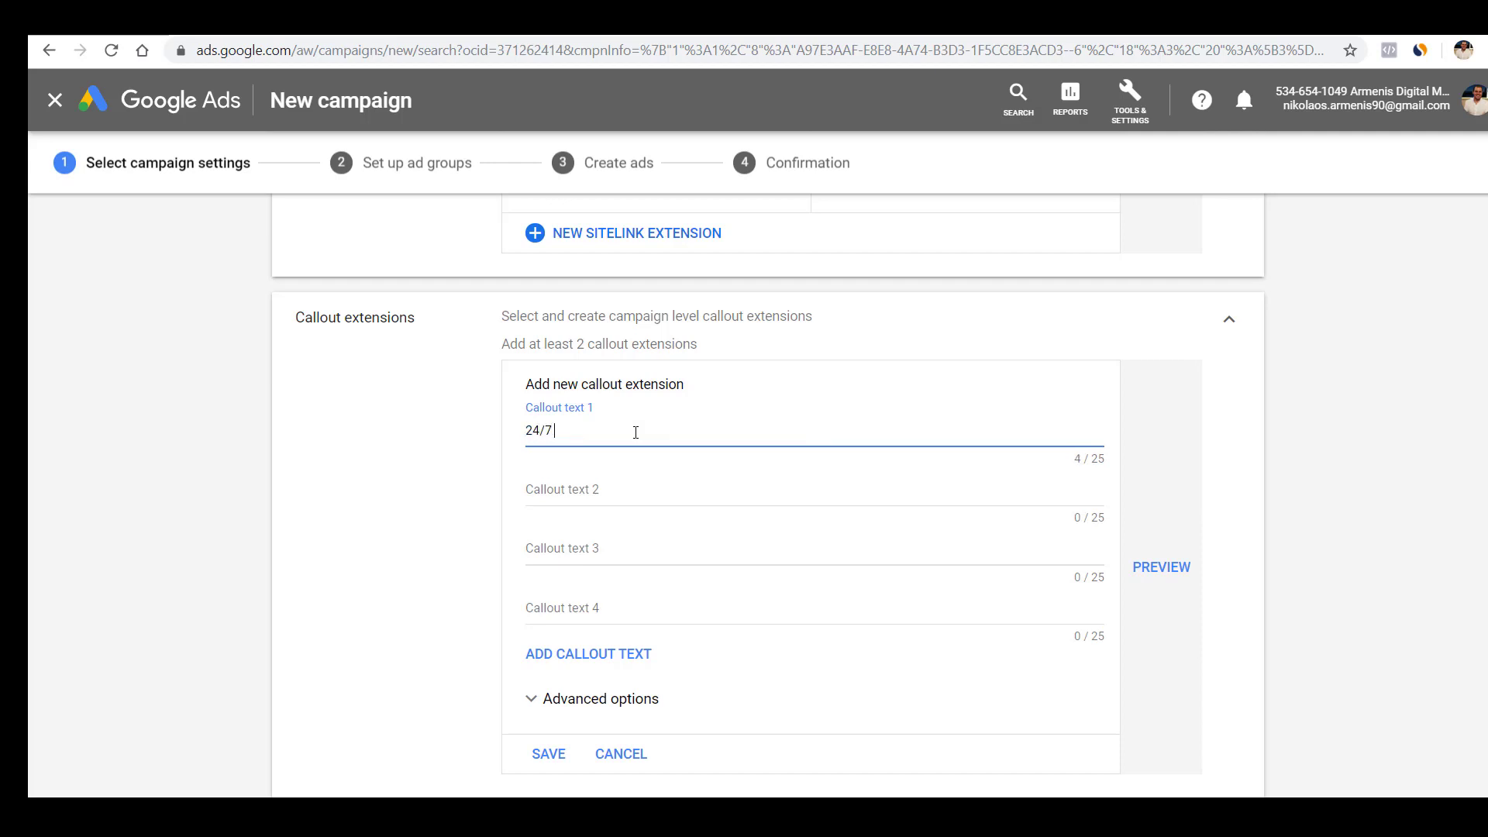
text( Towing Services)
key(Tab)
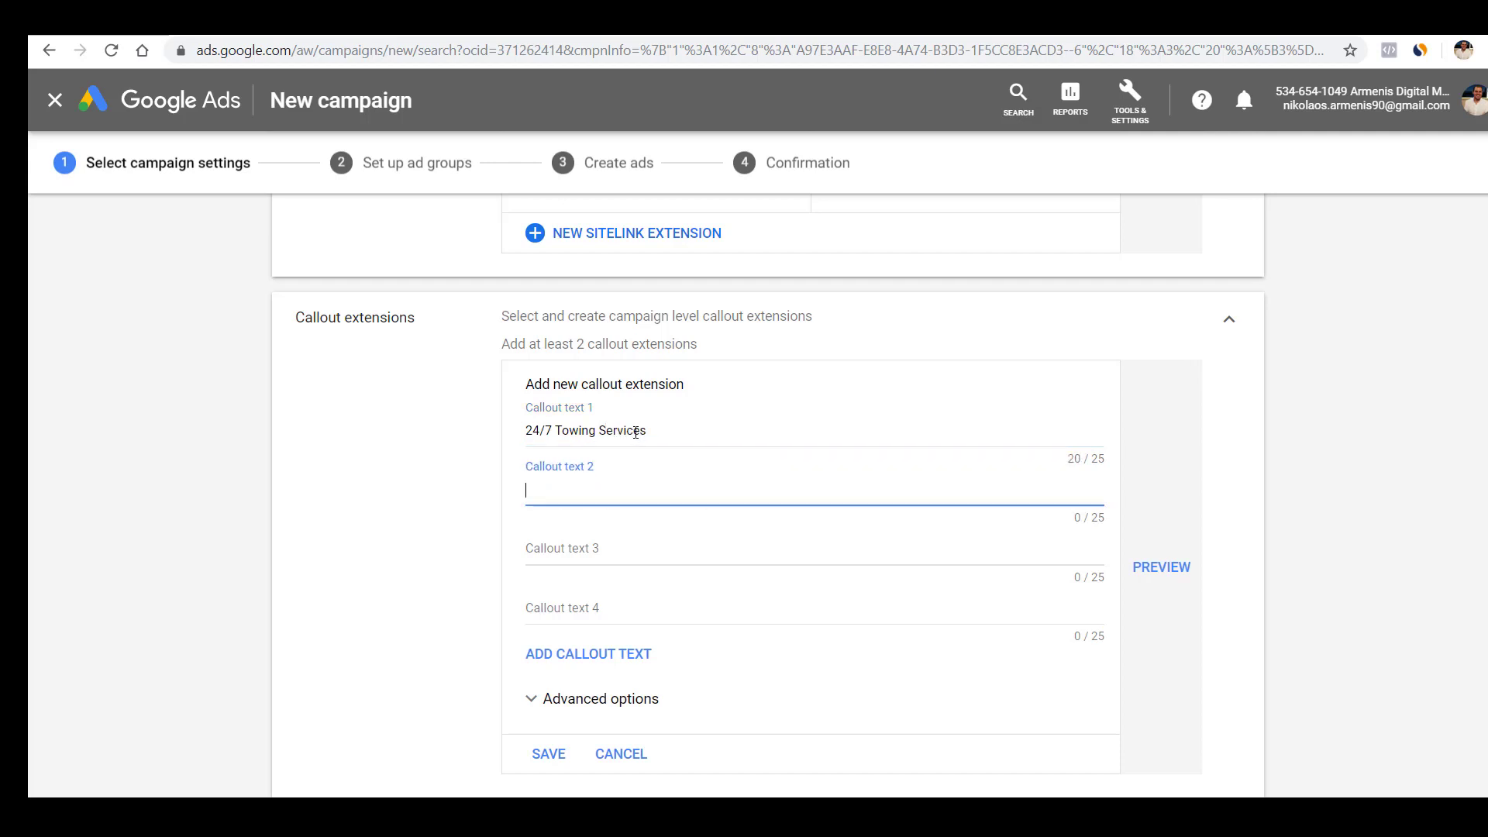
Step: Set the second callout text to "Licensed Drivers" and the third to "Impressive Truck Fleet"
text(Licens)
key(BackSpace)
key(BackSpace)
text(nsed Drivers)
key(Tab)
text(Impressive Fleet of Truck)
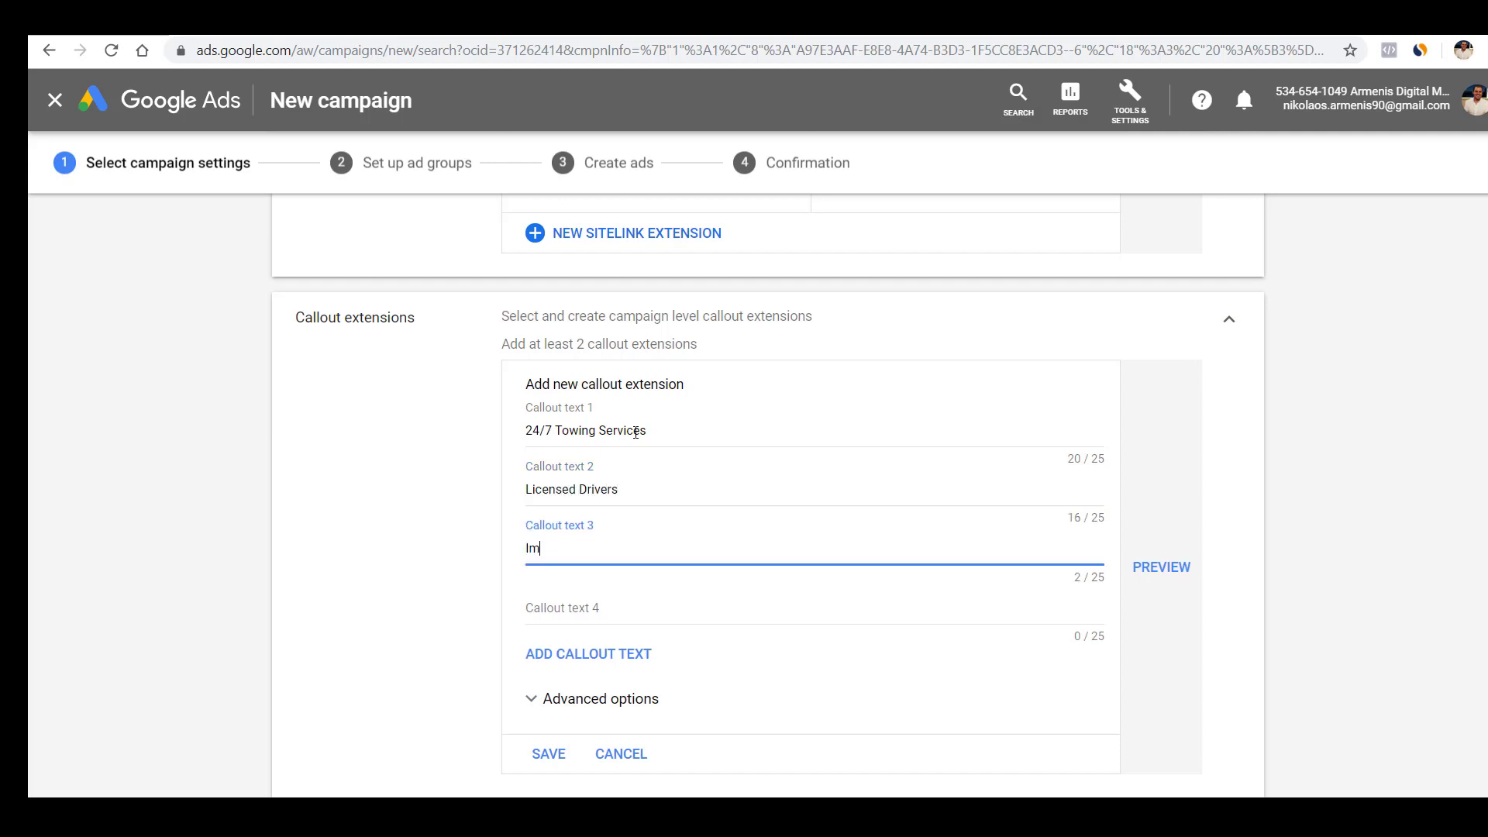
drag(666, 548, 594, 552)
text(Truck Fleet)
Step: Set the fourth callout text to "Over 20 Years Experience" and save the callout extensions
click(598, 614)
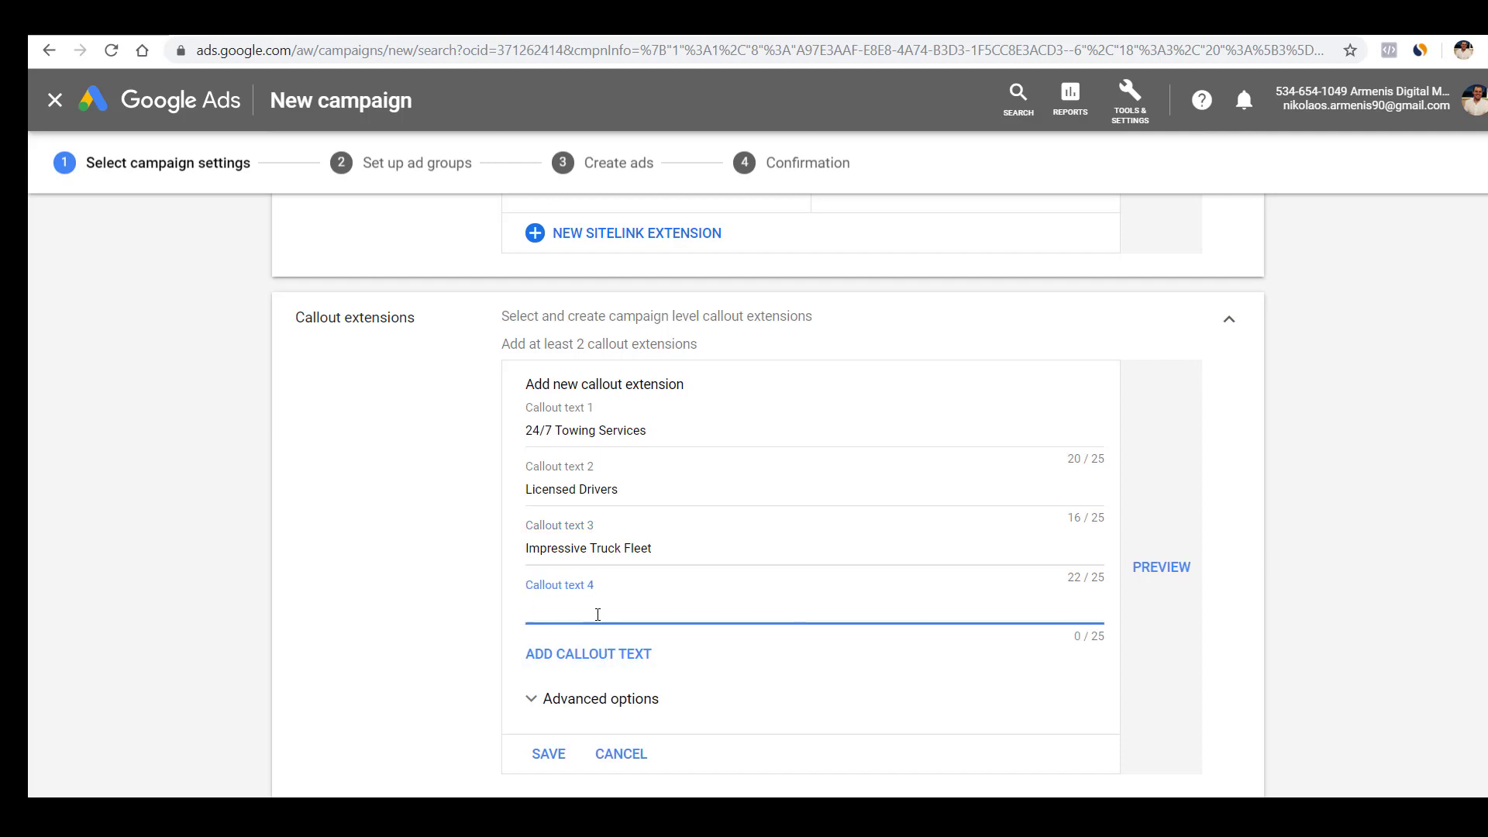
text(Over 20 Years Ex)
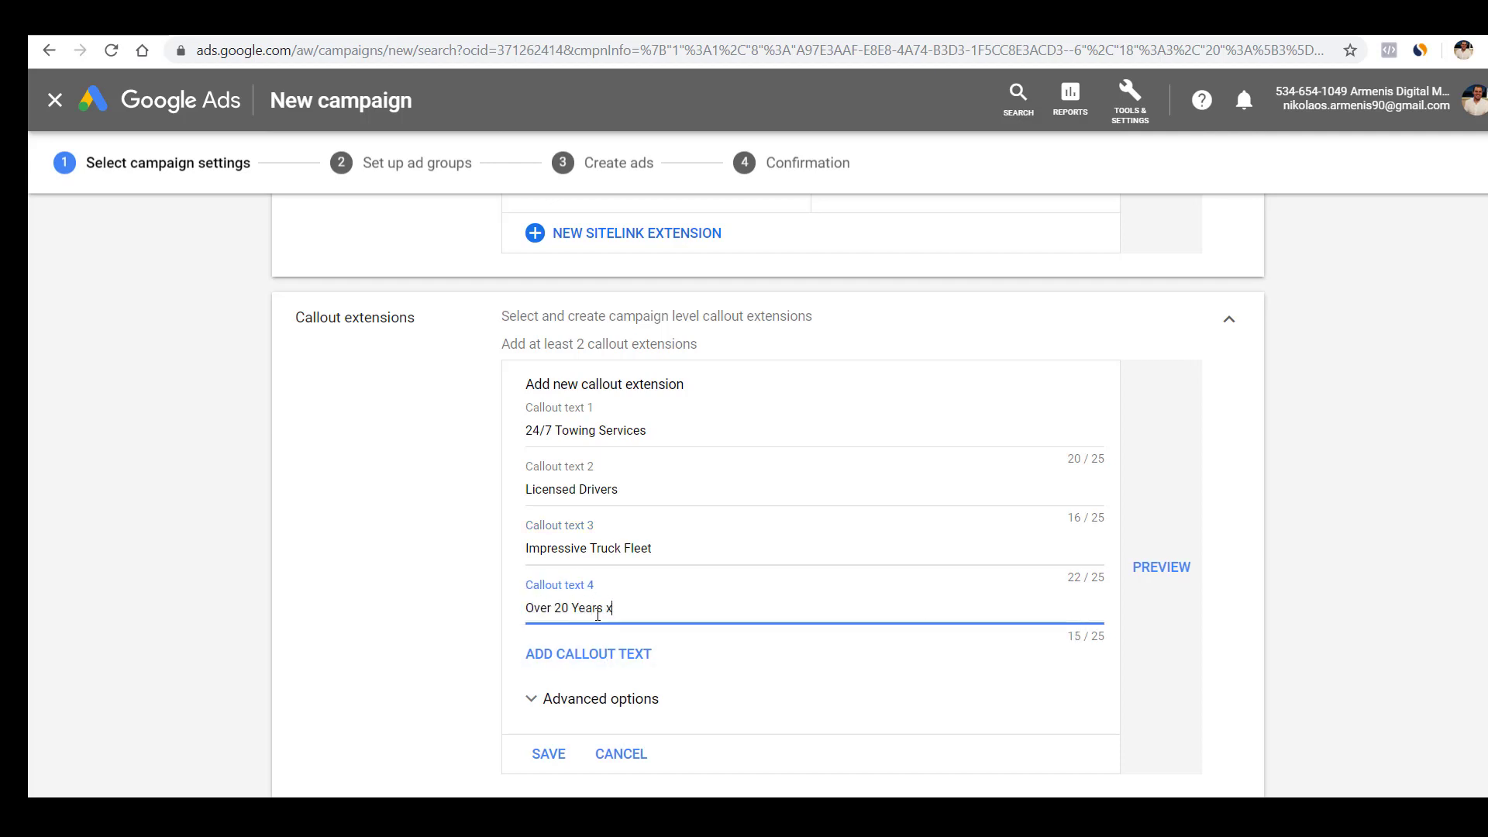
text(p)
key(BackSpace)
key(BackSpace)
text(Experience)
scroll(302, 641, down, 2)
click(550, 592)
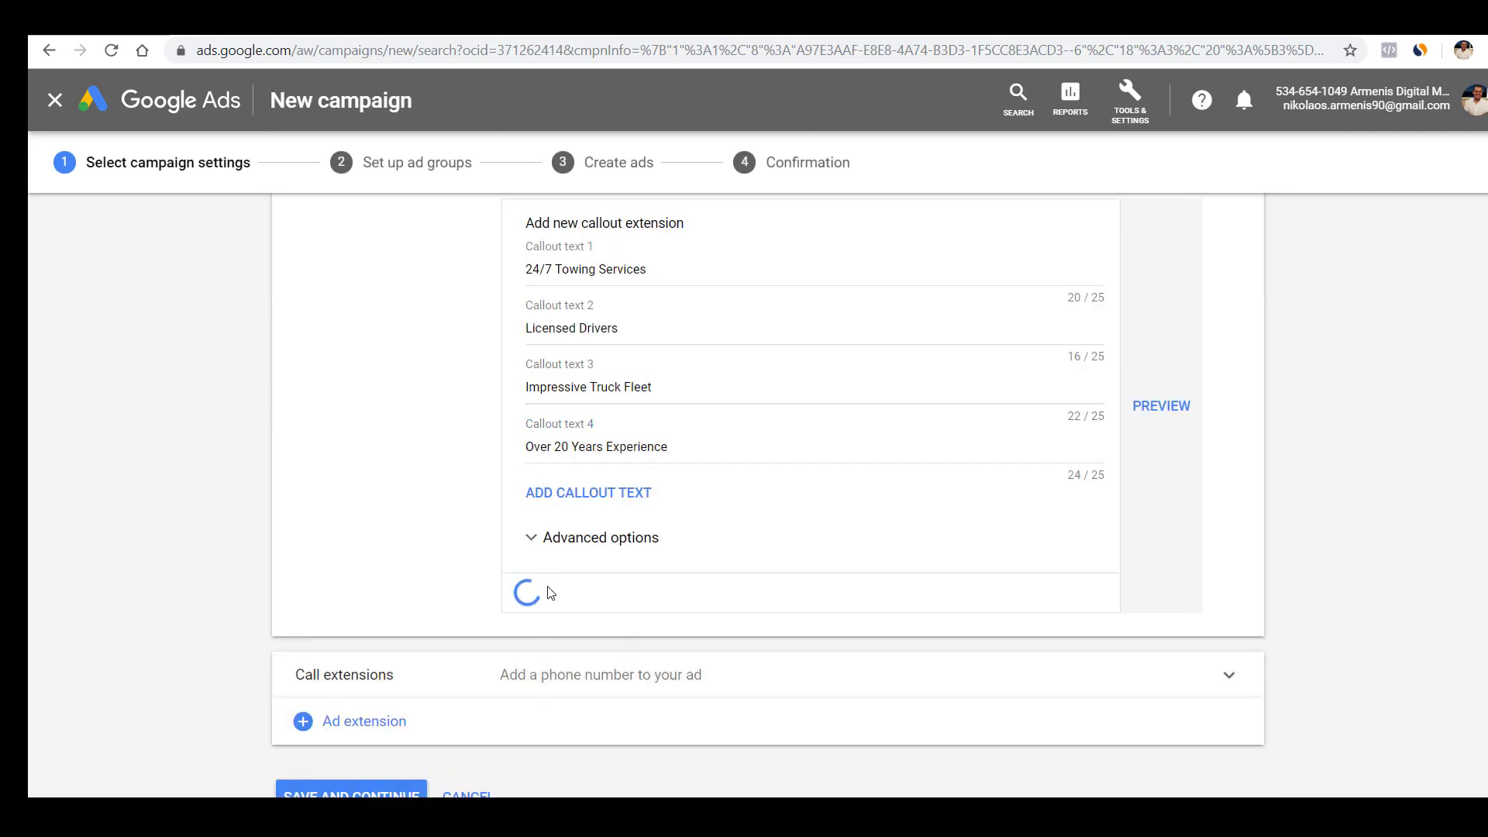
scroll(468, 655, down, 2)
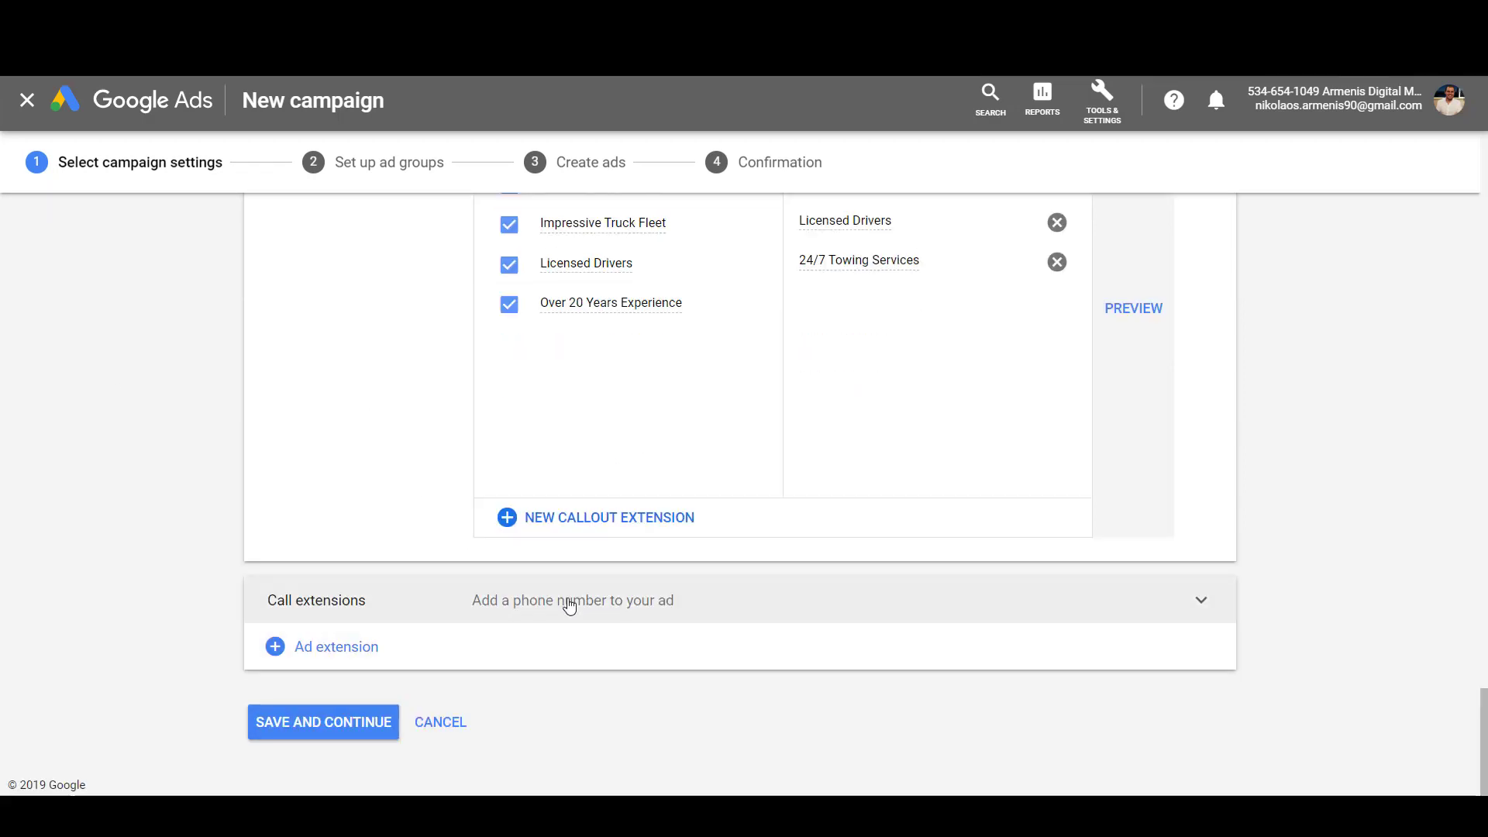
Step: Start a new call extension for the campaign and set its phone country to Australia
click(570, 606)
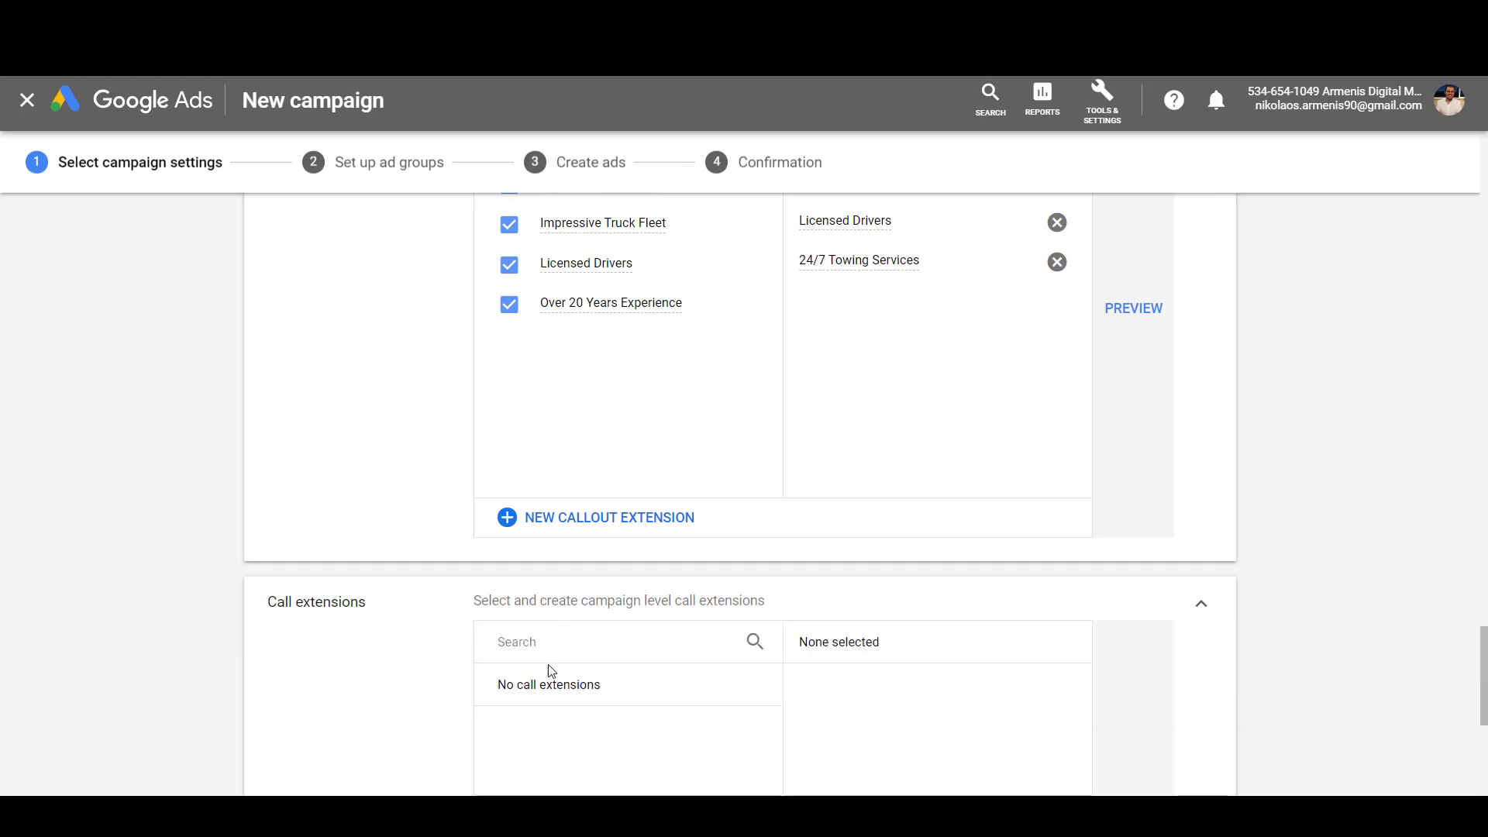
scroll(741, 699, down, 4)
click(672, 738)
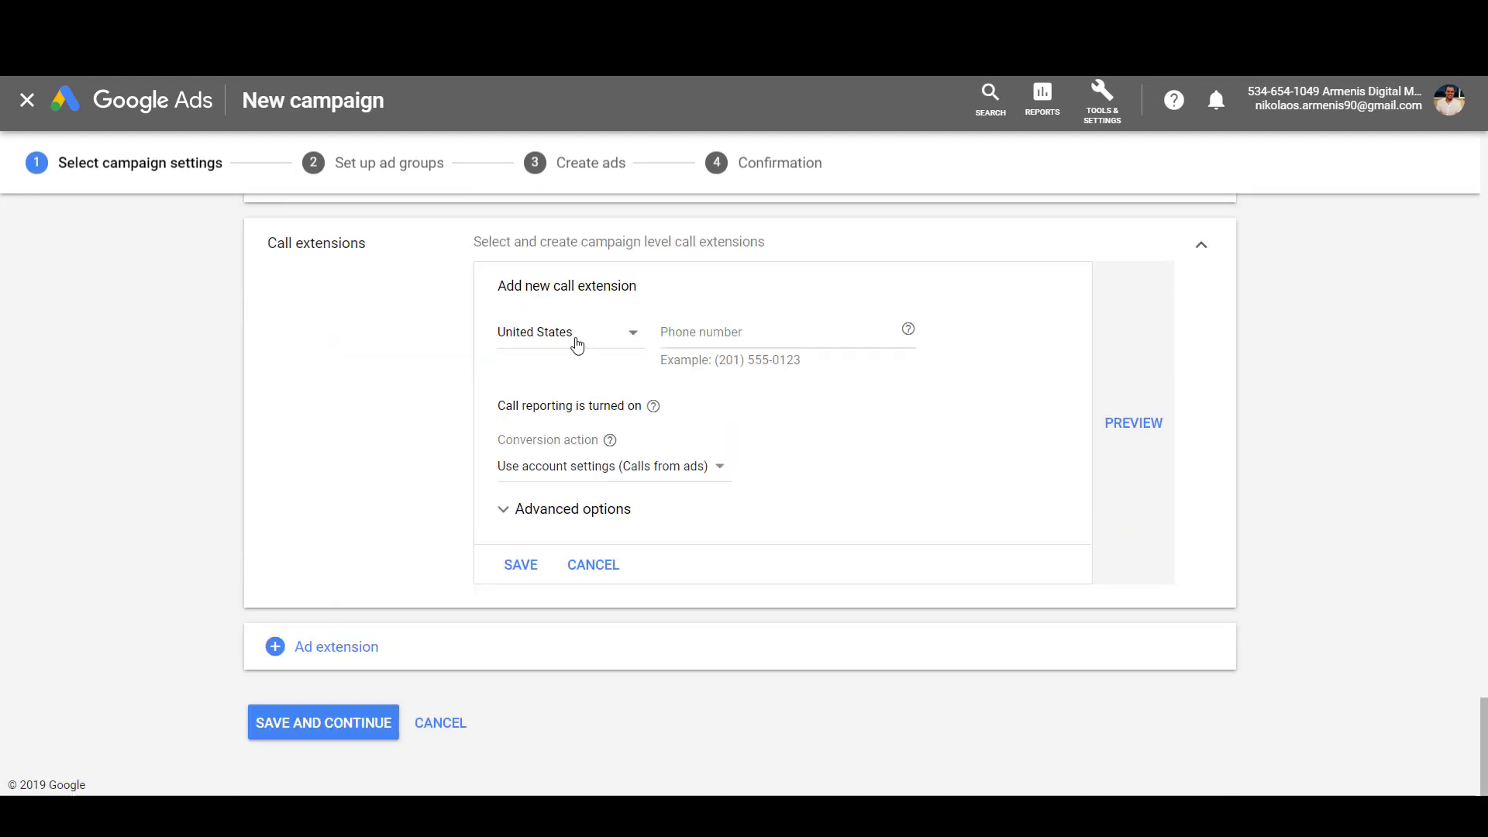
click(574, 341)
click(1431, 398)
click(550, 335)
key(a)
scroll(685, 433, up, 1)
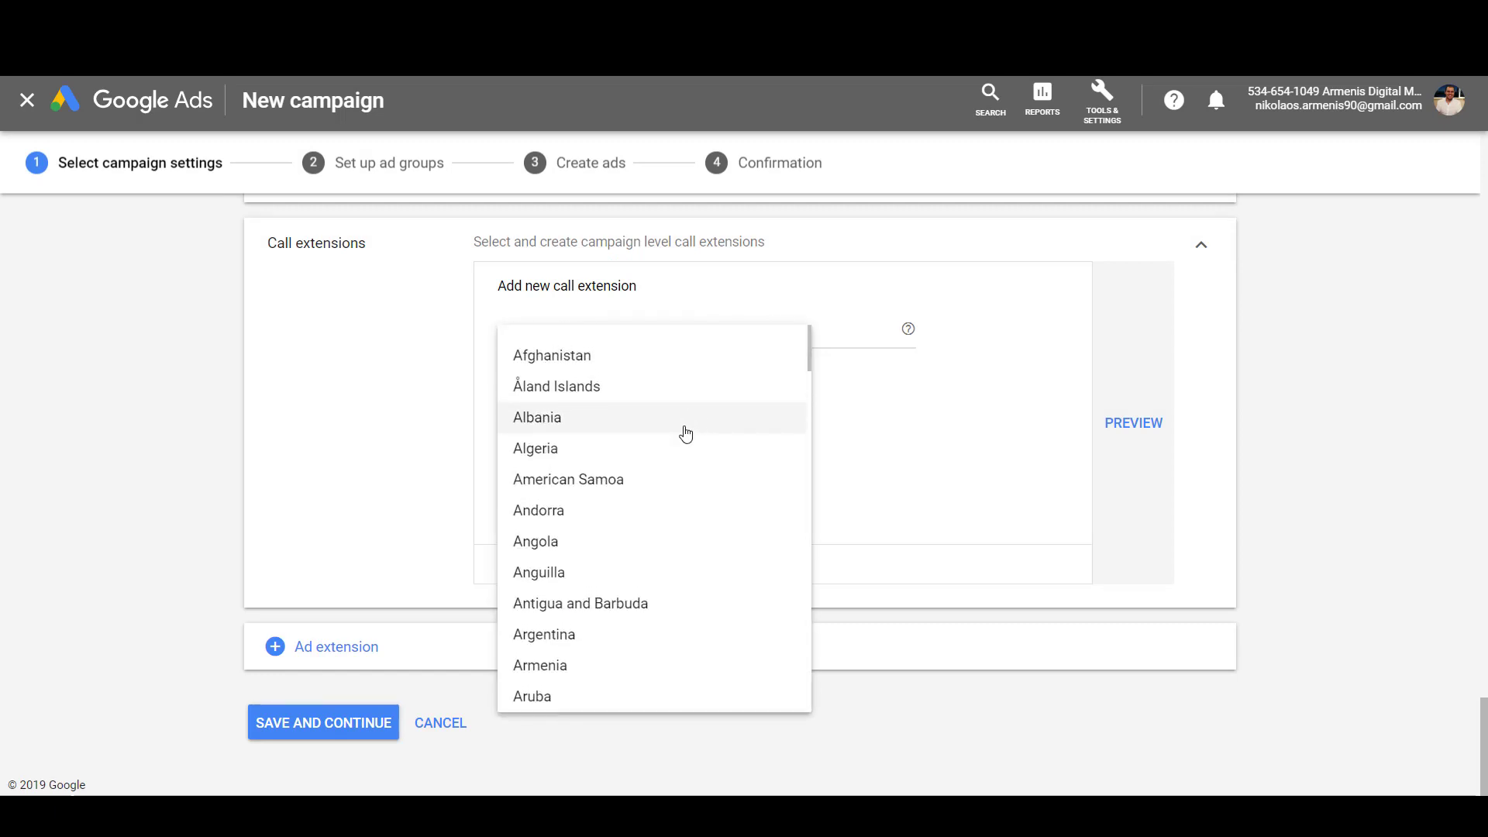
scroll(598, 619, down, 1)
click(596, 607)
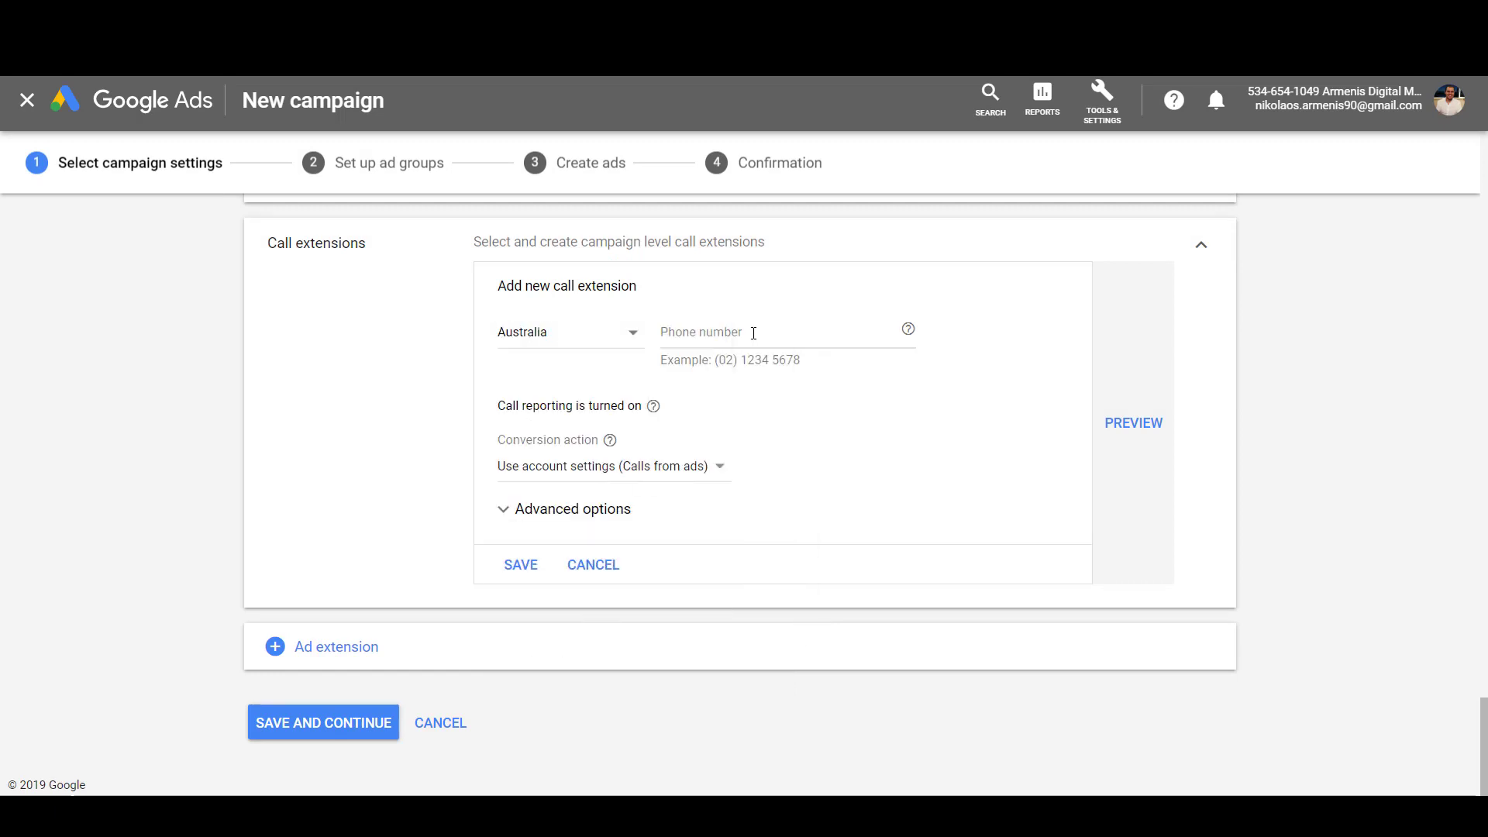
Step: Save the call extension with the smash hotline phone number from the towing website's contact page and continue to ad group setup
click(543, 15)
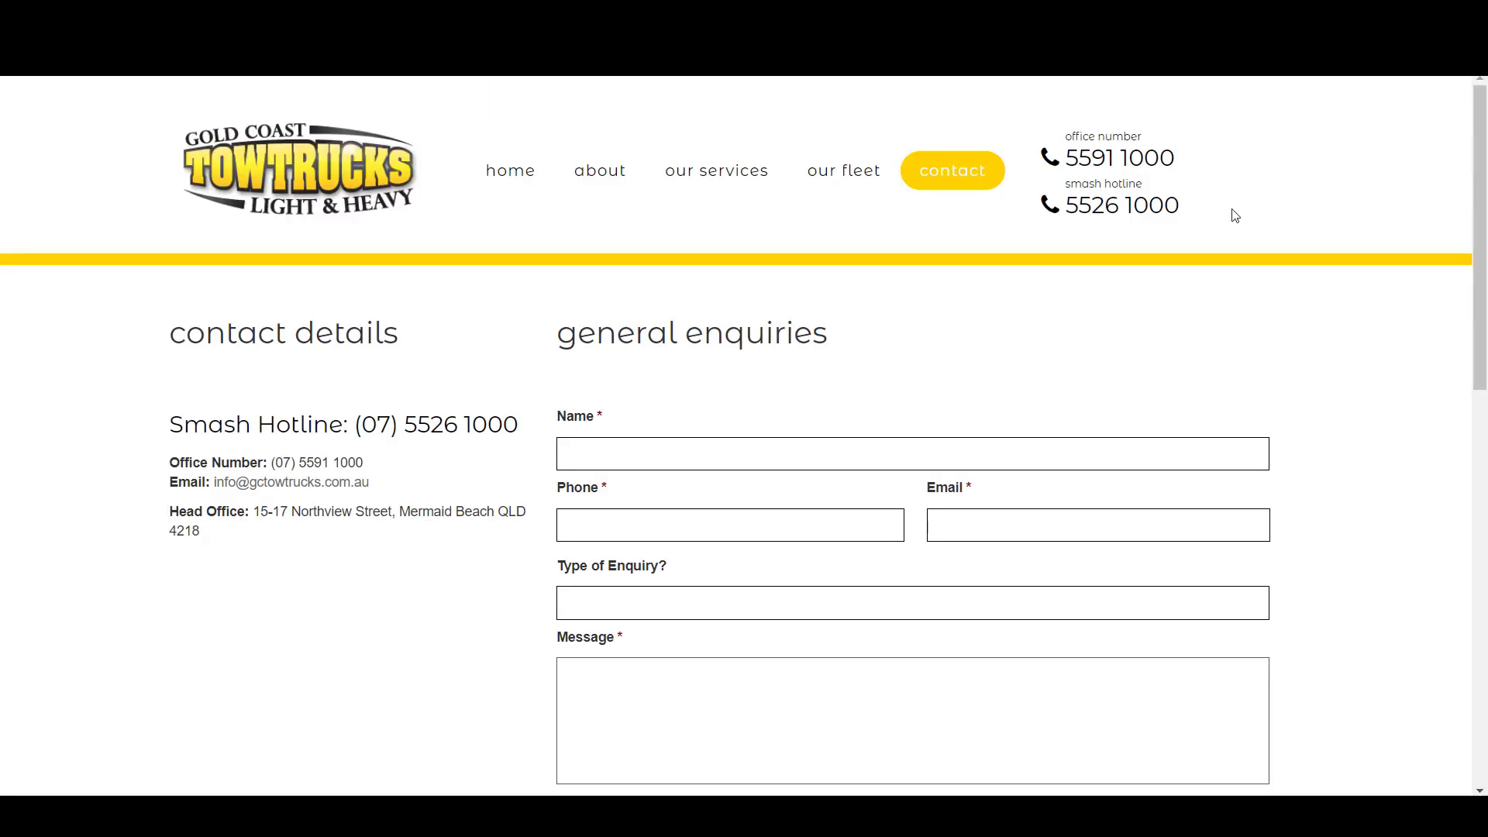
drag(1198, 208, 1084, 204)
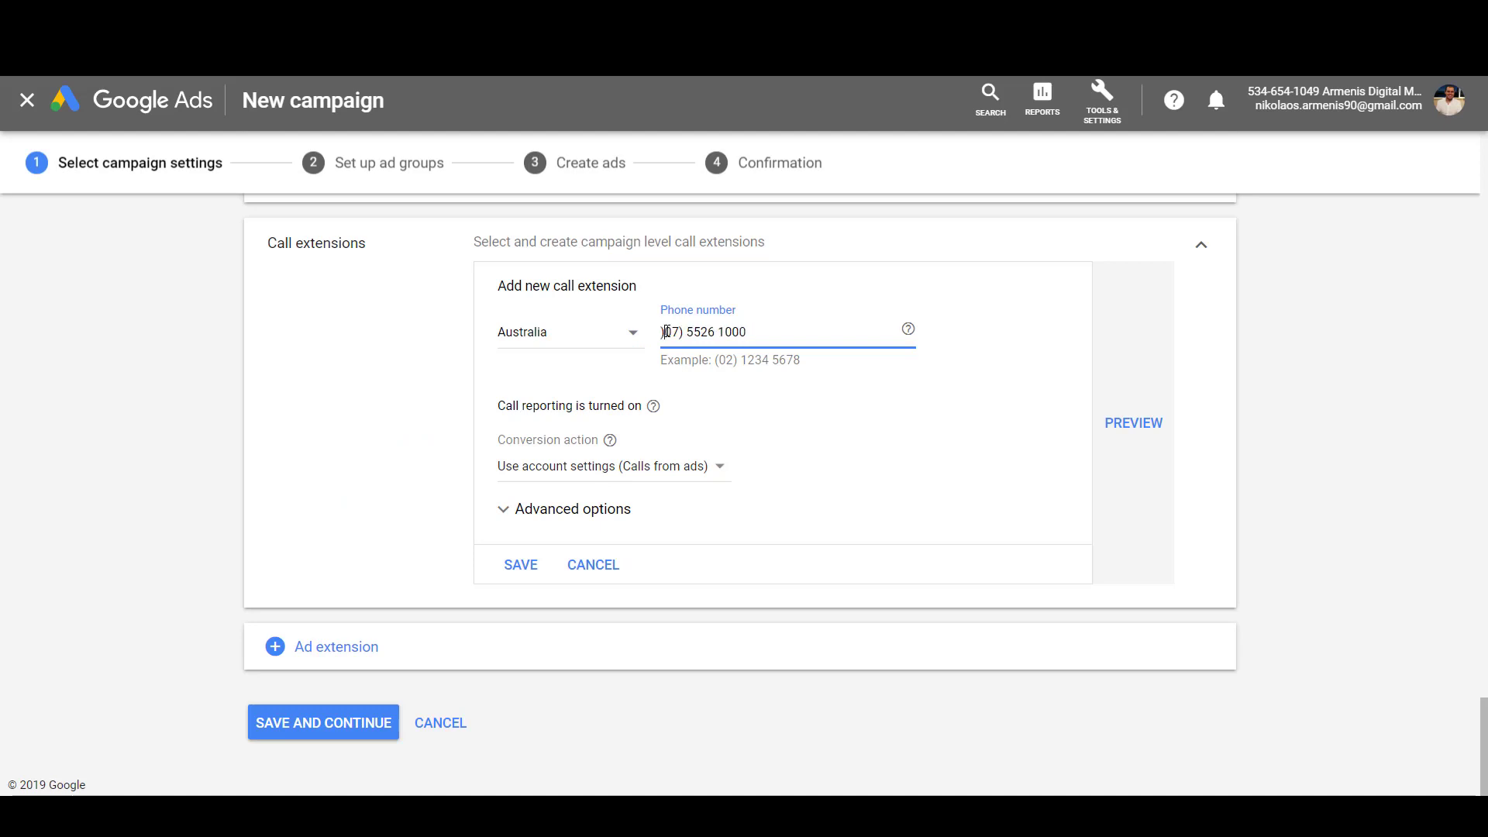
text(()
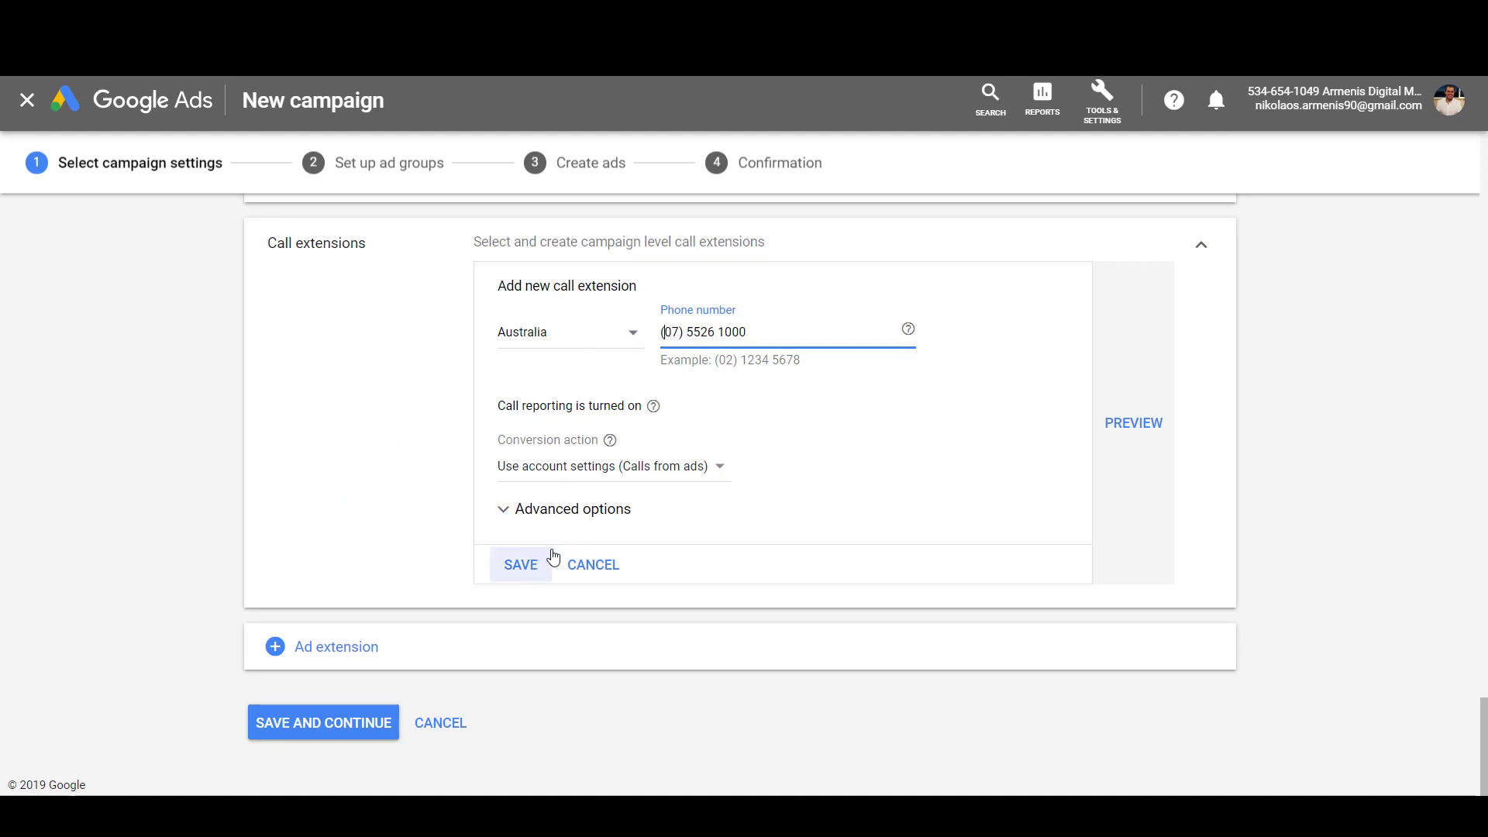
click(547, 567)
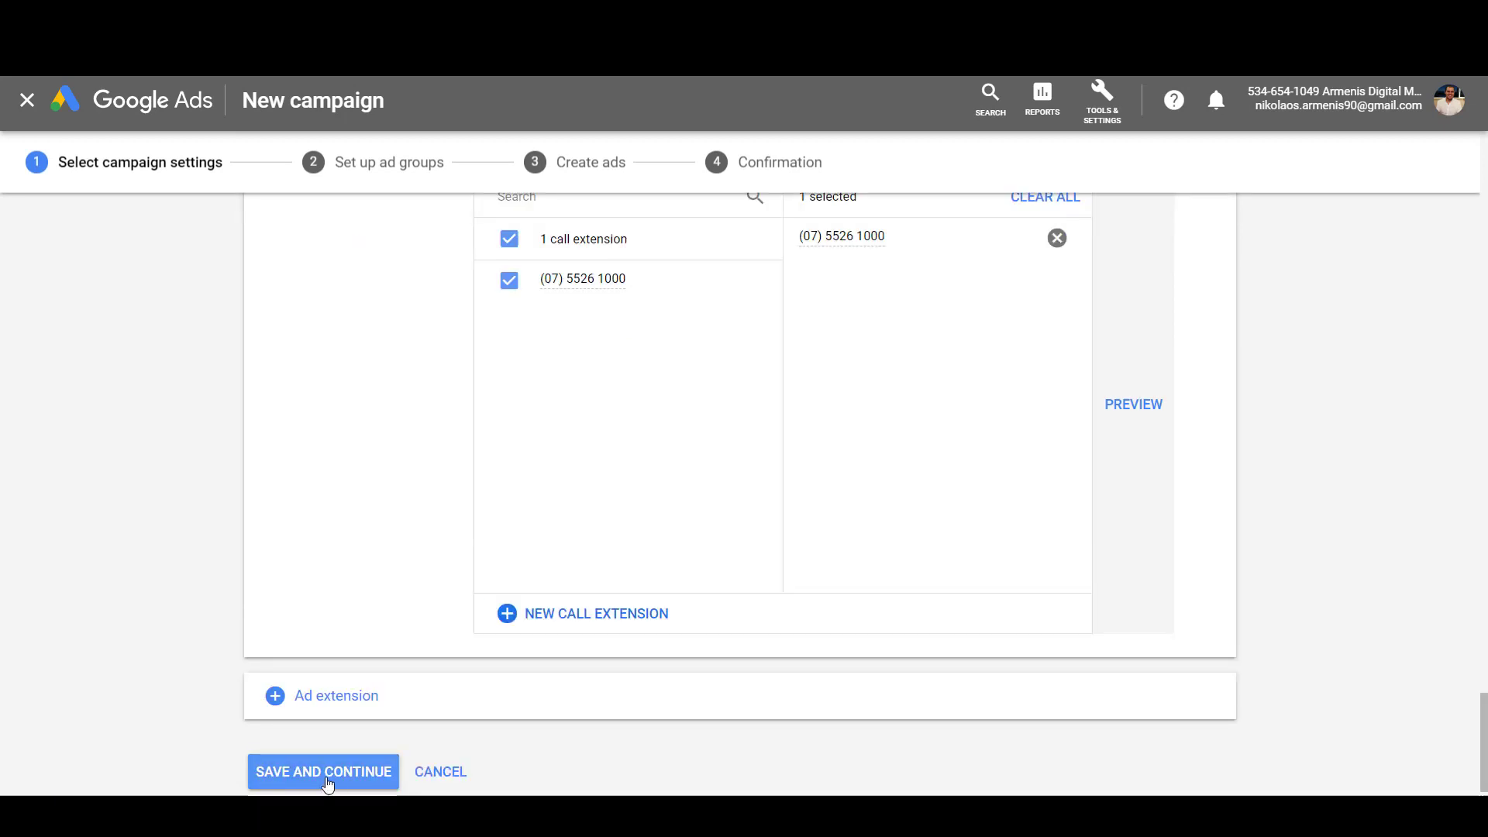
click(322, 772)
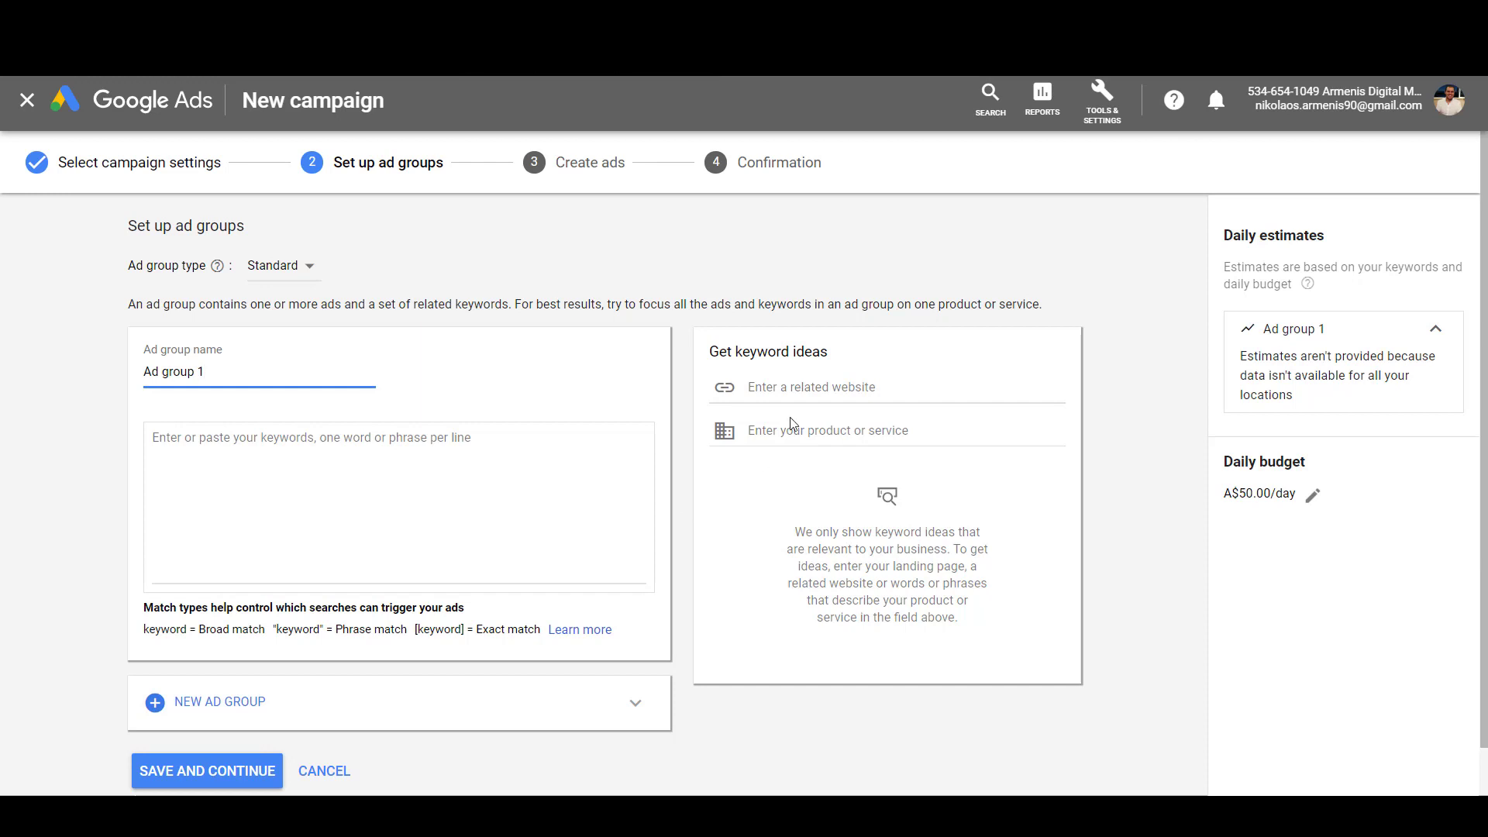
Step: Check the towing website's services and name the first ad group "Emergency Tow Truck"
click(613, 12)
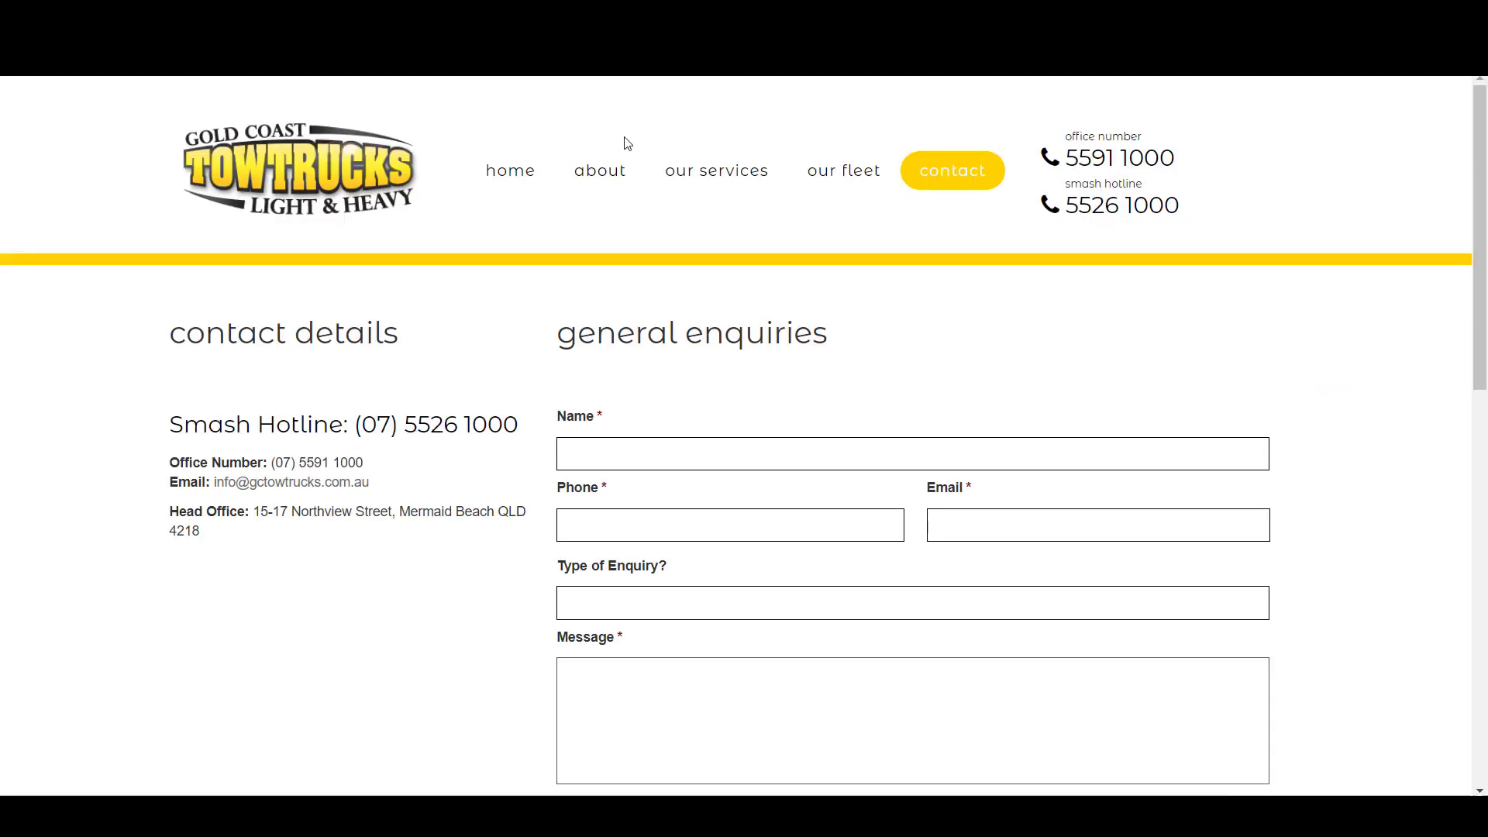
mouse_move(741, 186)
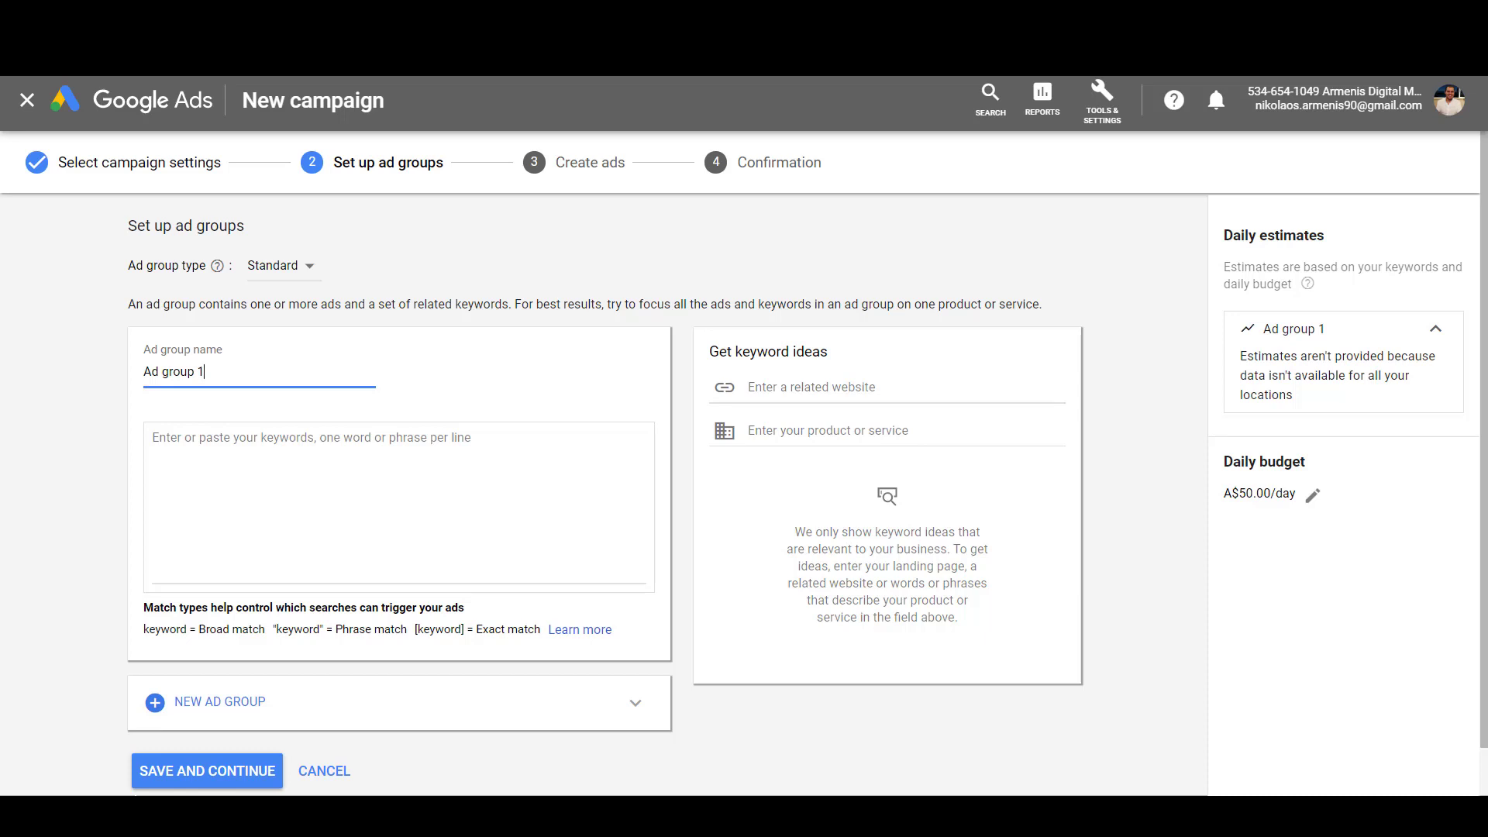
key(ctrl+a)
text(Emergency Tow Truck)
click(223, 482)
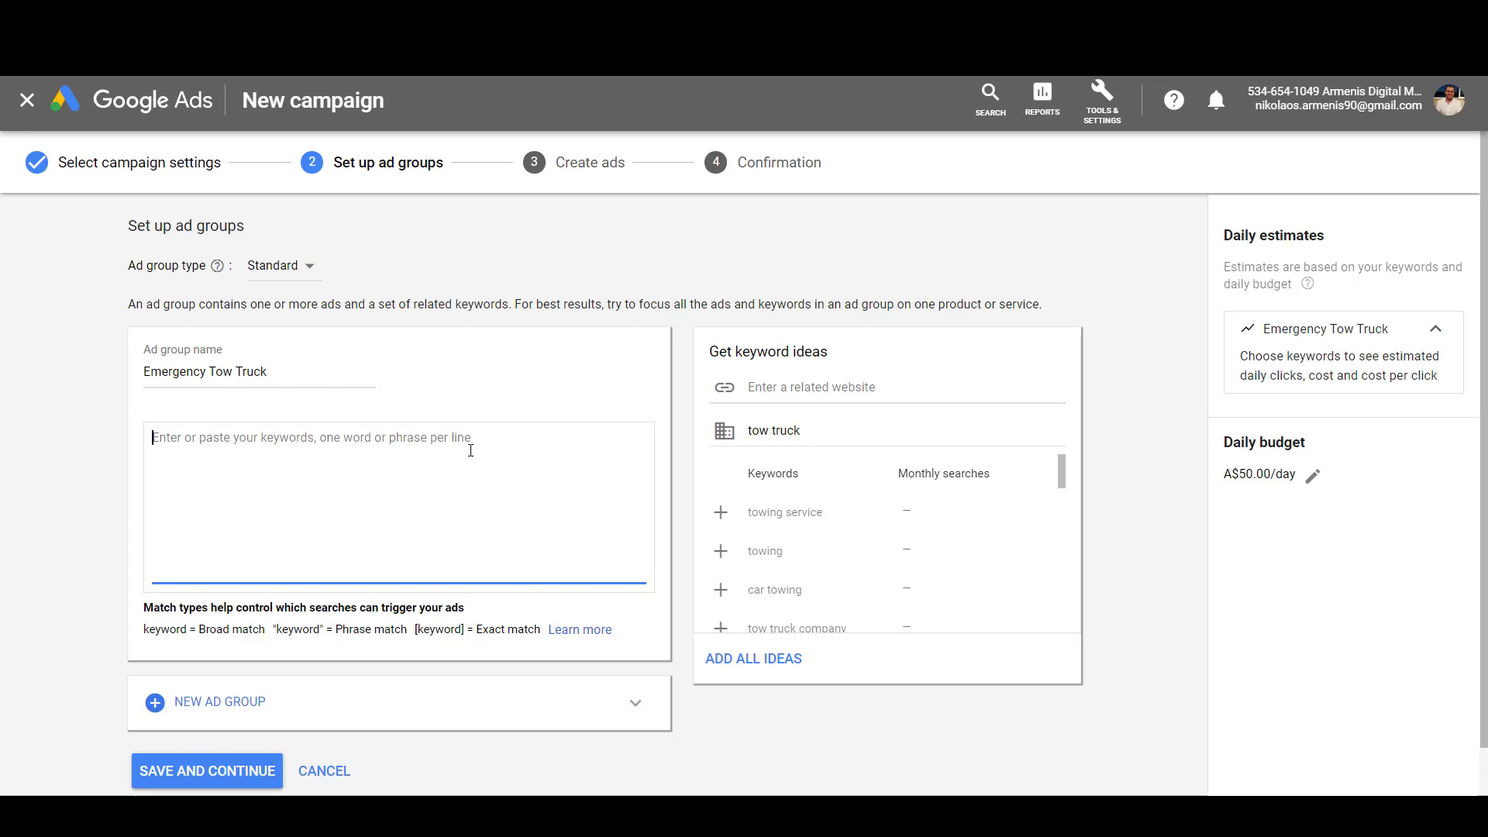
Step: Add the suggested keywords "towing", "flatbed tow truck" and "car towing service" to the ad group
click(714, 542)
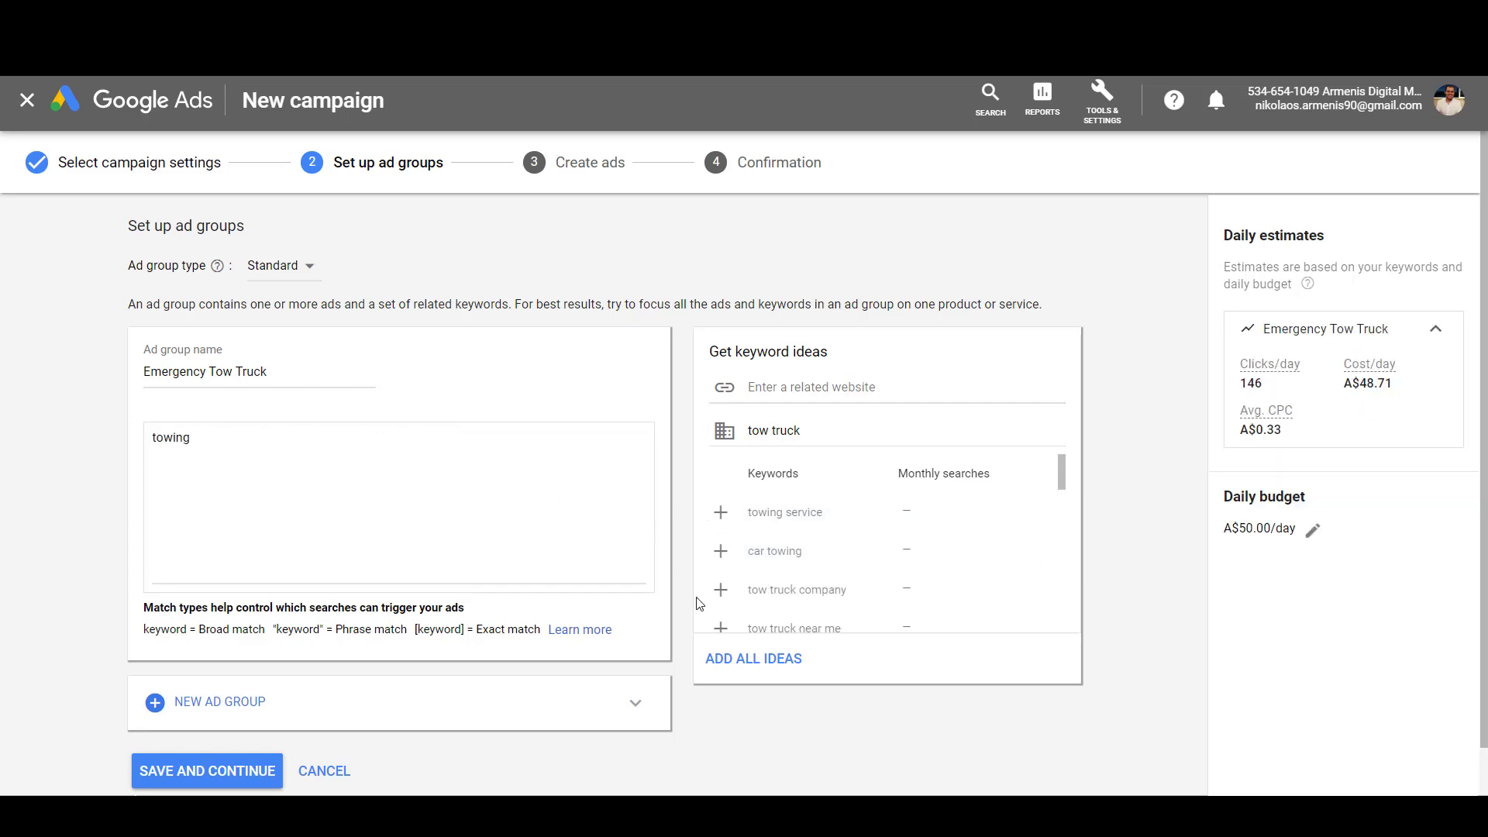
scroll(746, 620, down, 2)
click(721, 622)
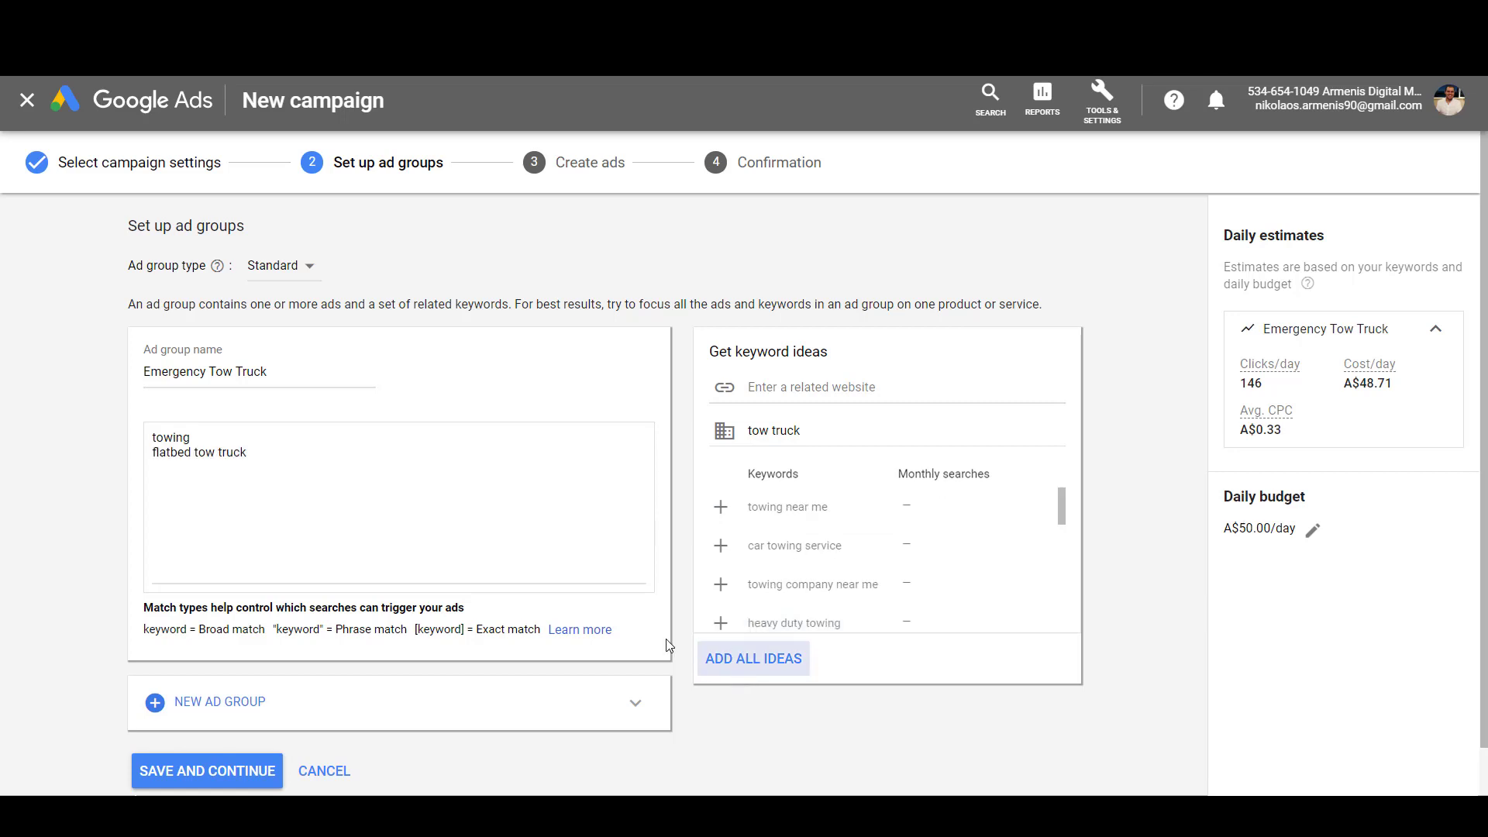
click(720, 547)
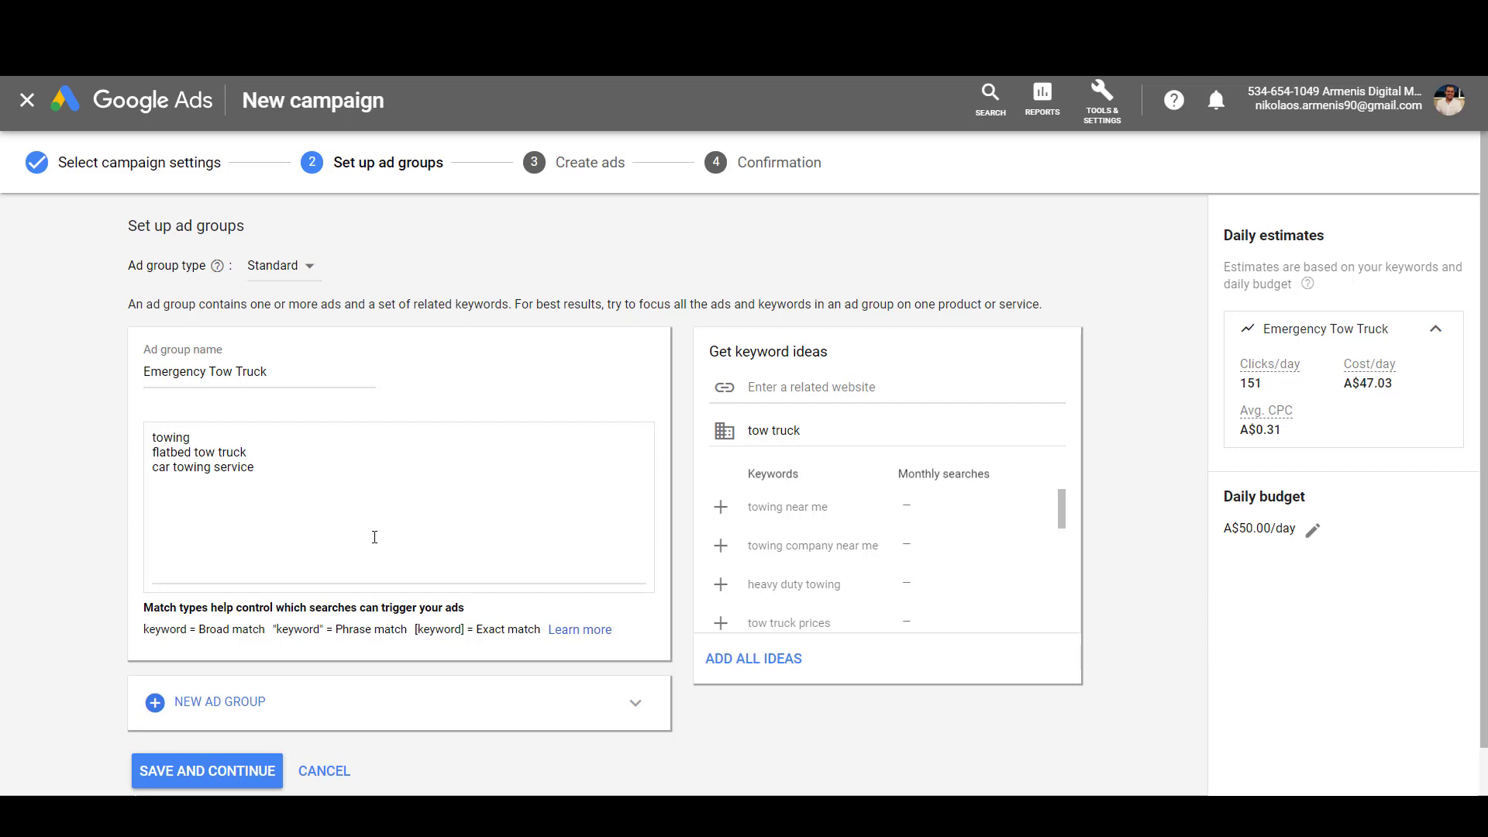
drag(338, 537, 144, 410)
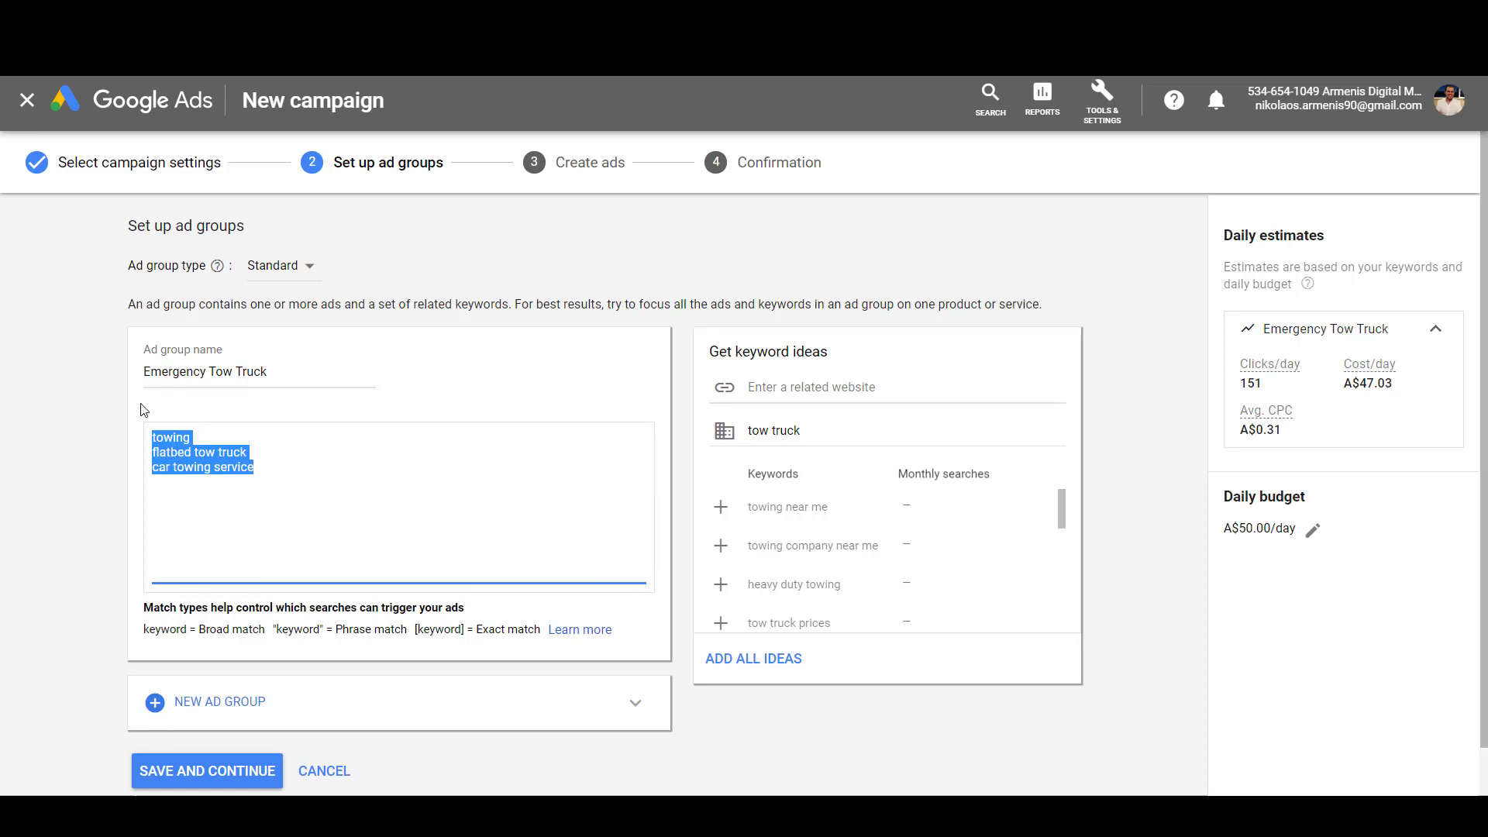
Step: Rename the first ad group "Mattresses" and replace its keywords with "mattresses" and "[matresses for sale]"
triple_click(254, 374)
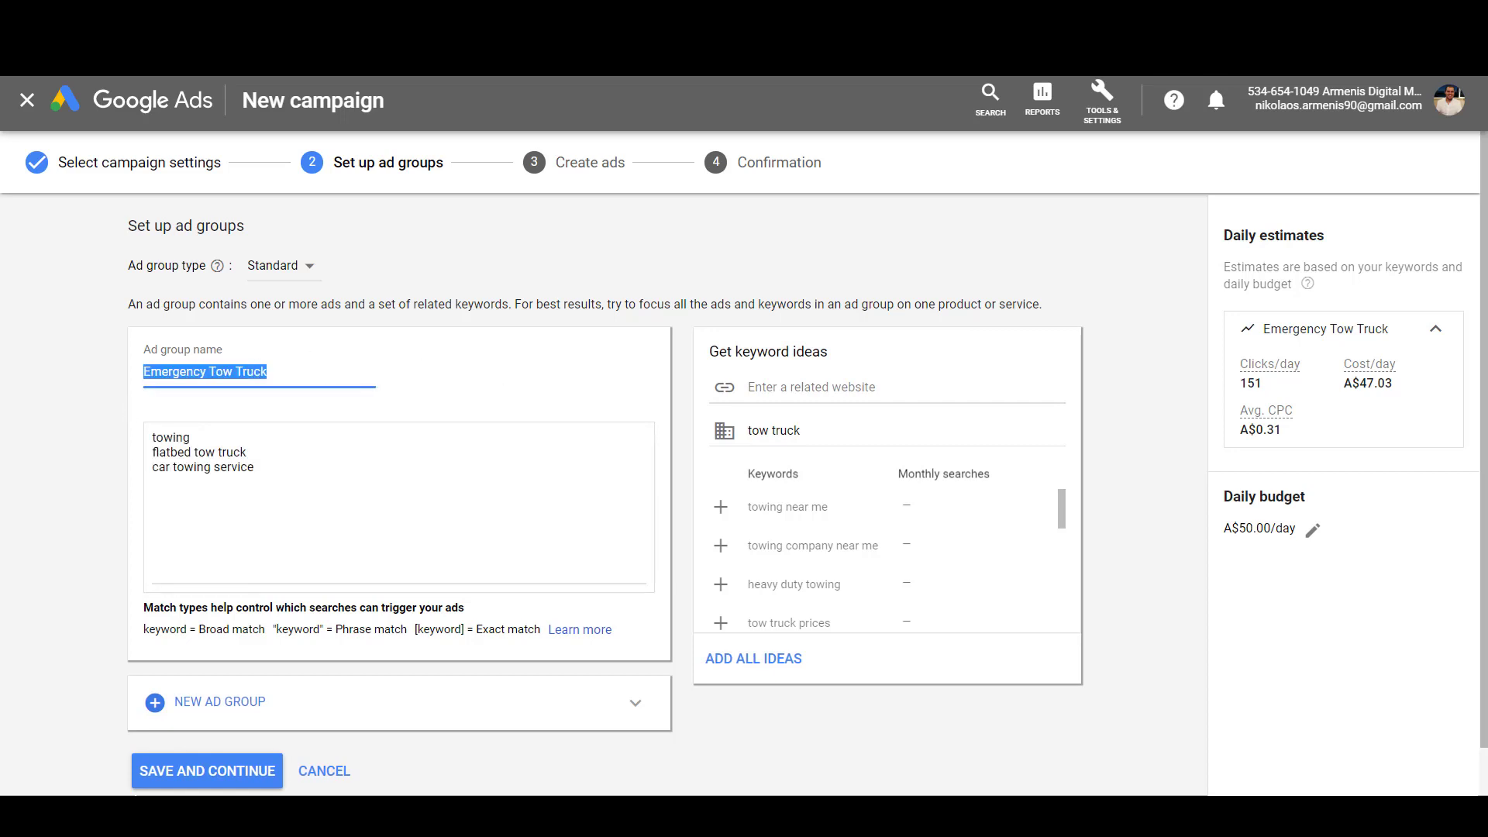
text(Mattresses)
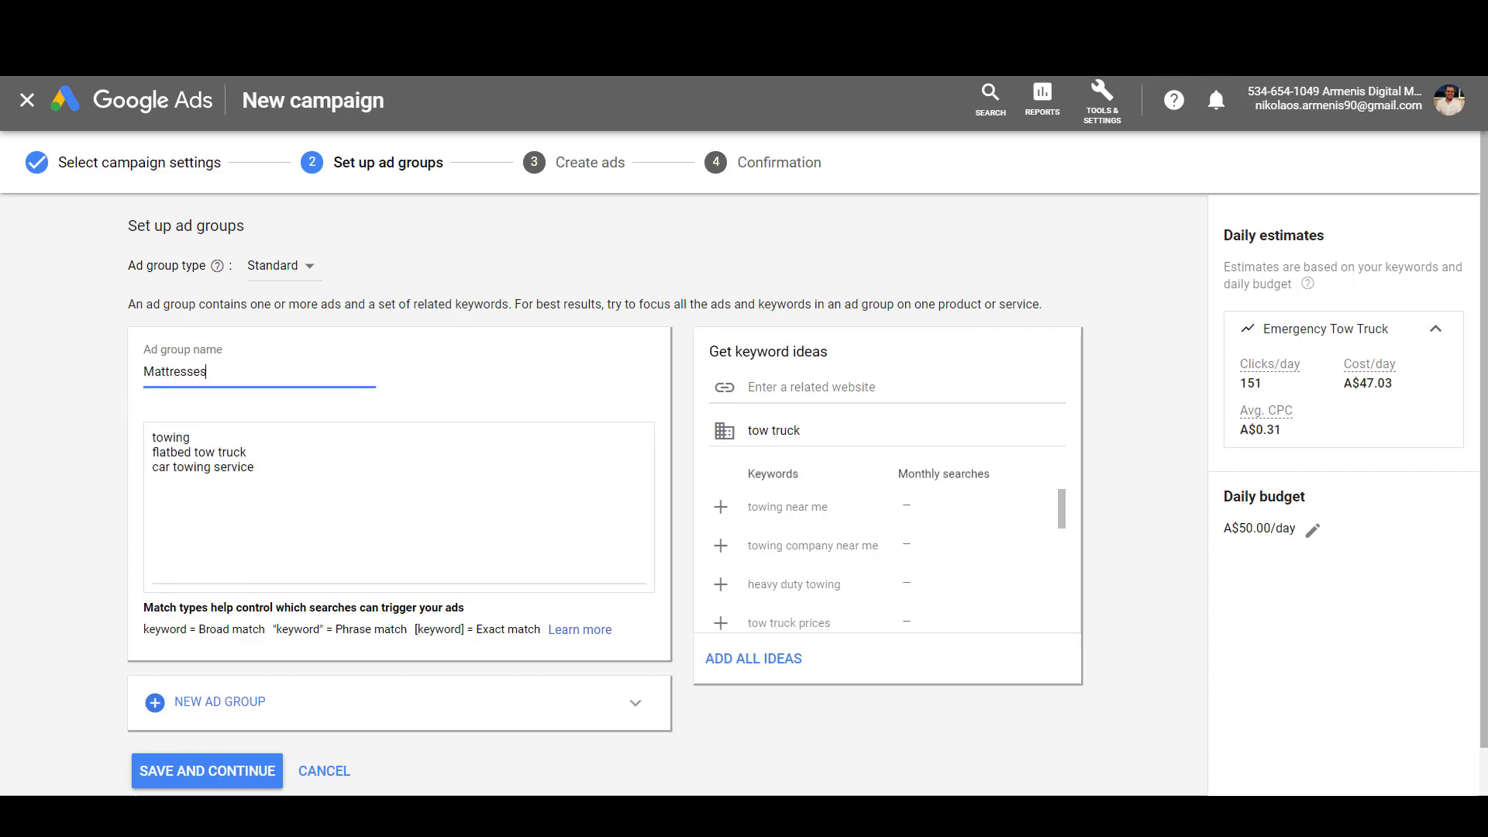
click(322, 472)
key(ctrl+a)
text(mat)
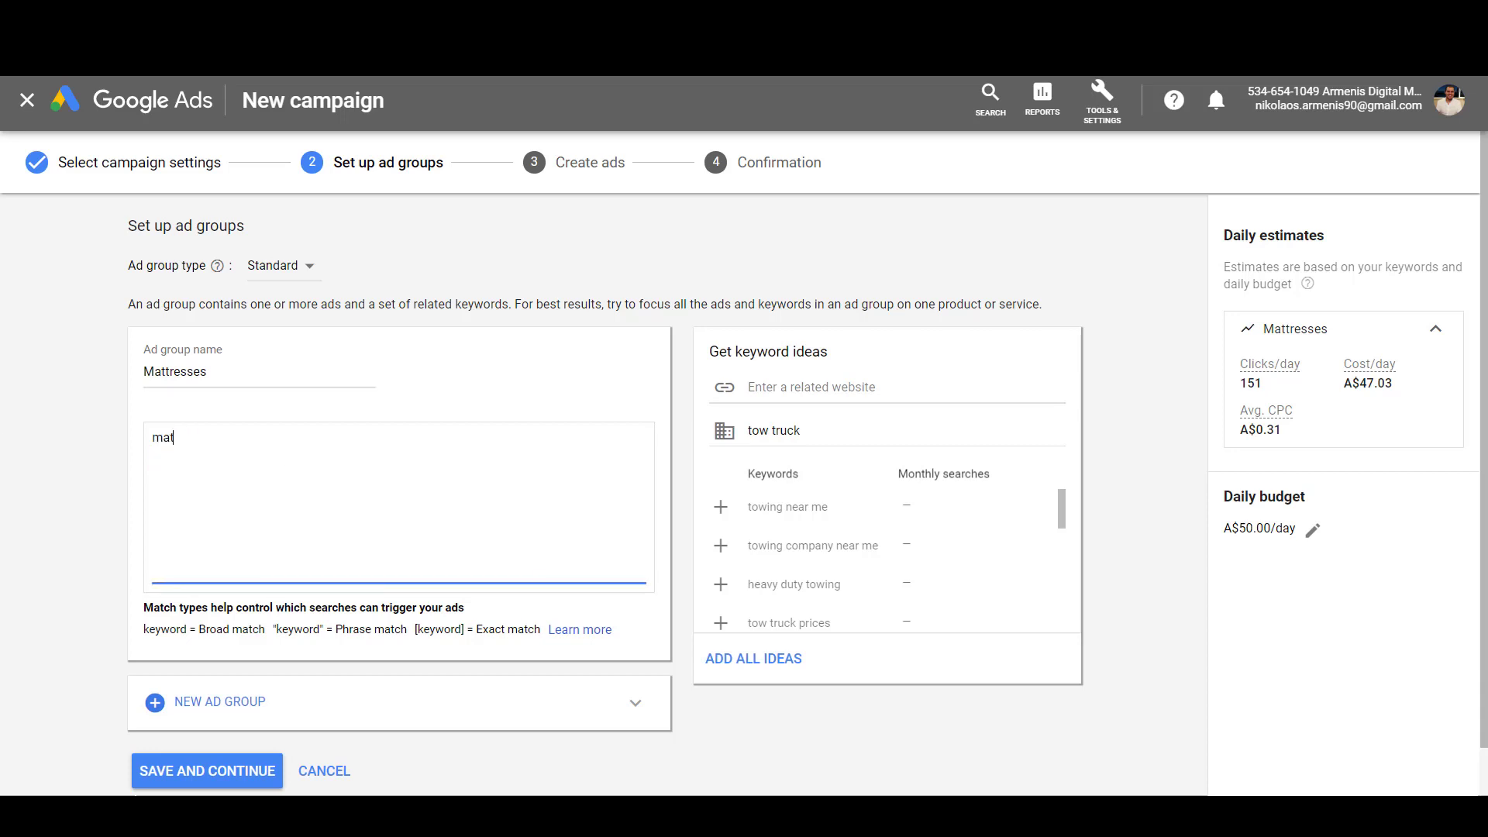
text(rresses)
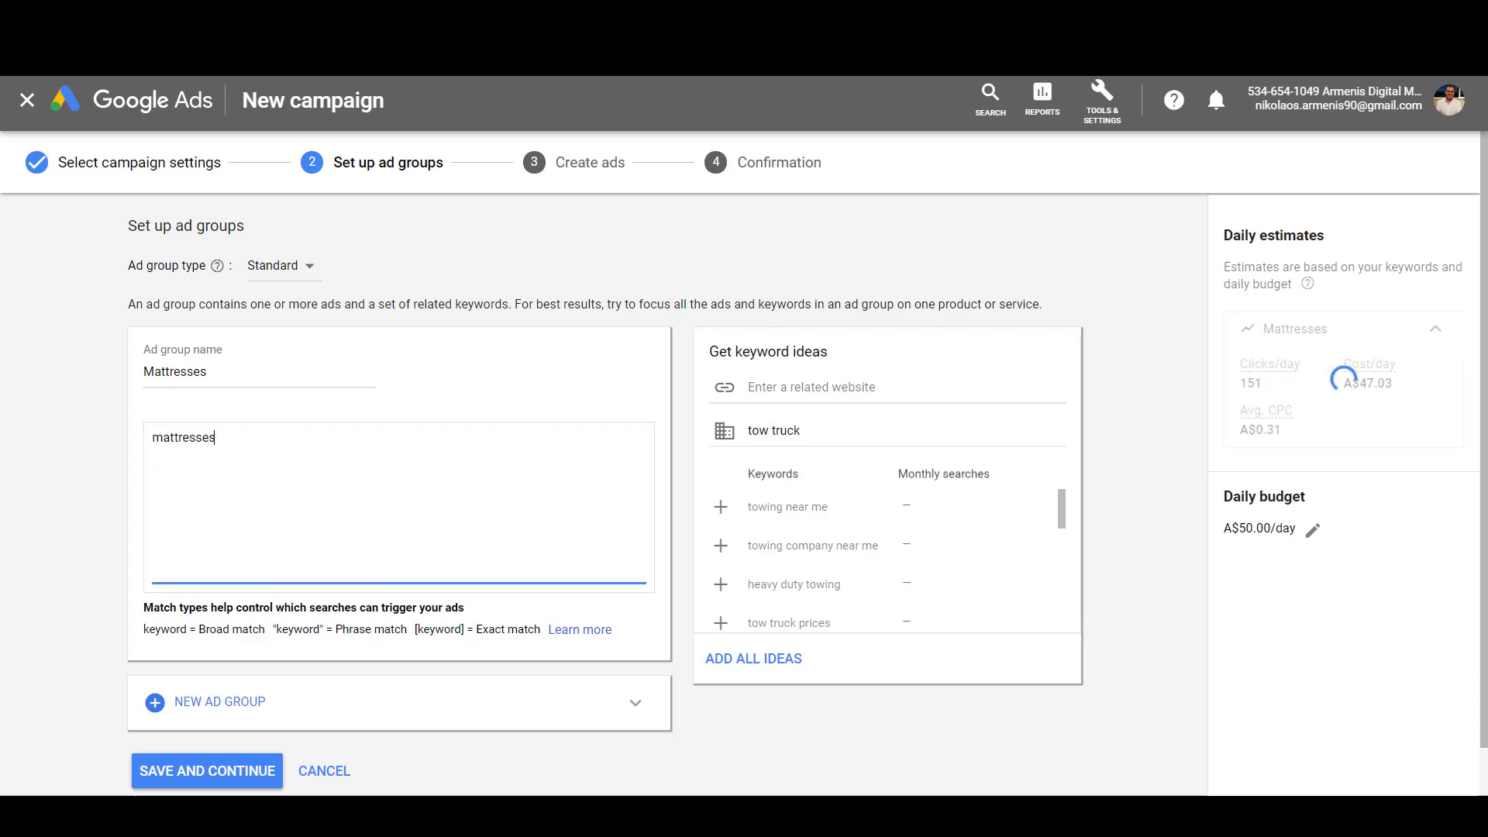
key(Return)
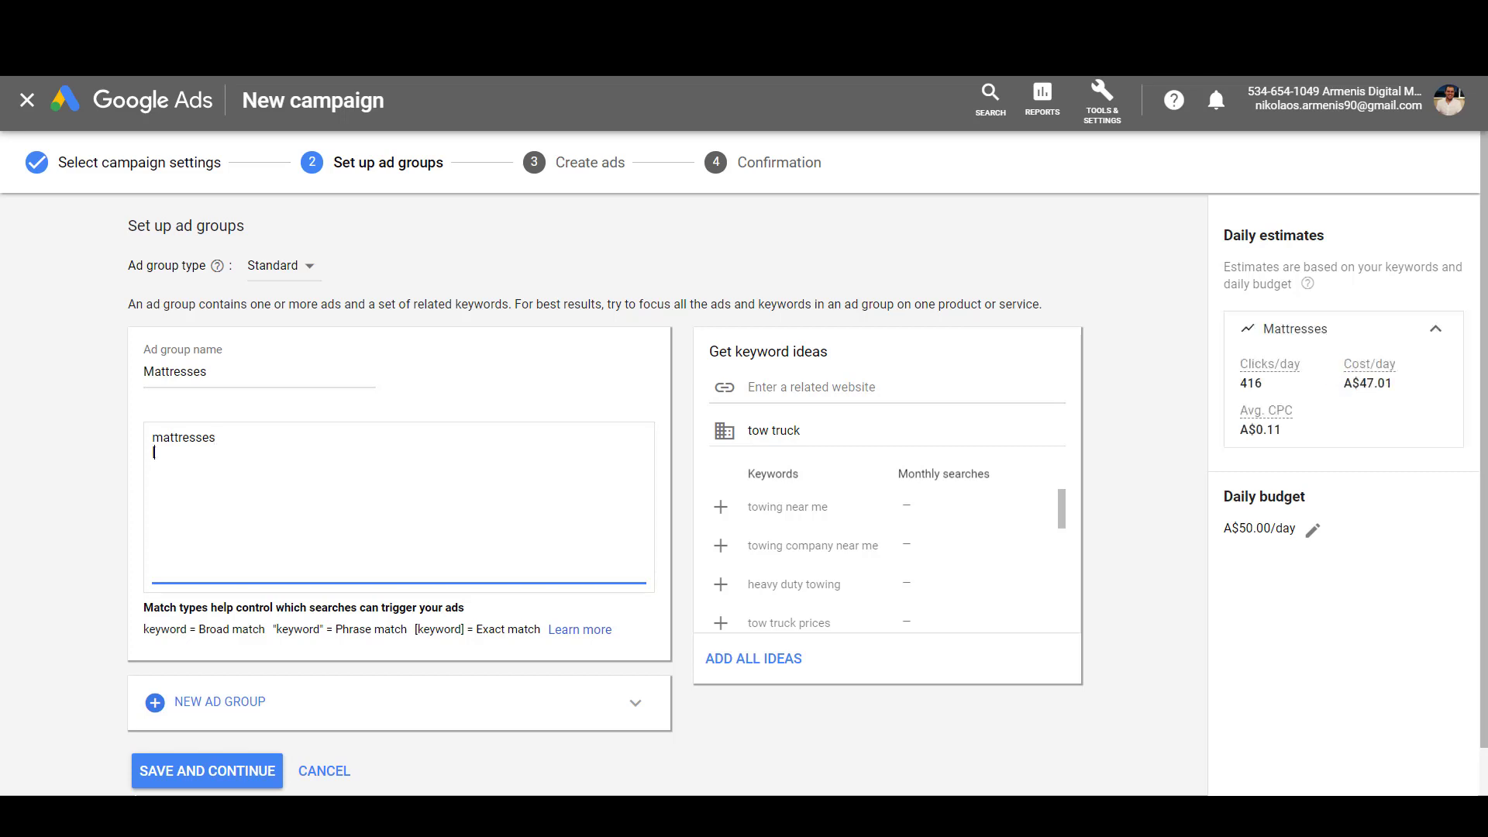
text([matress)
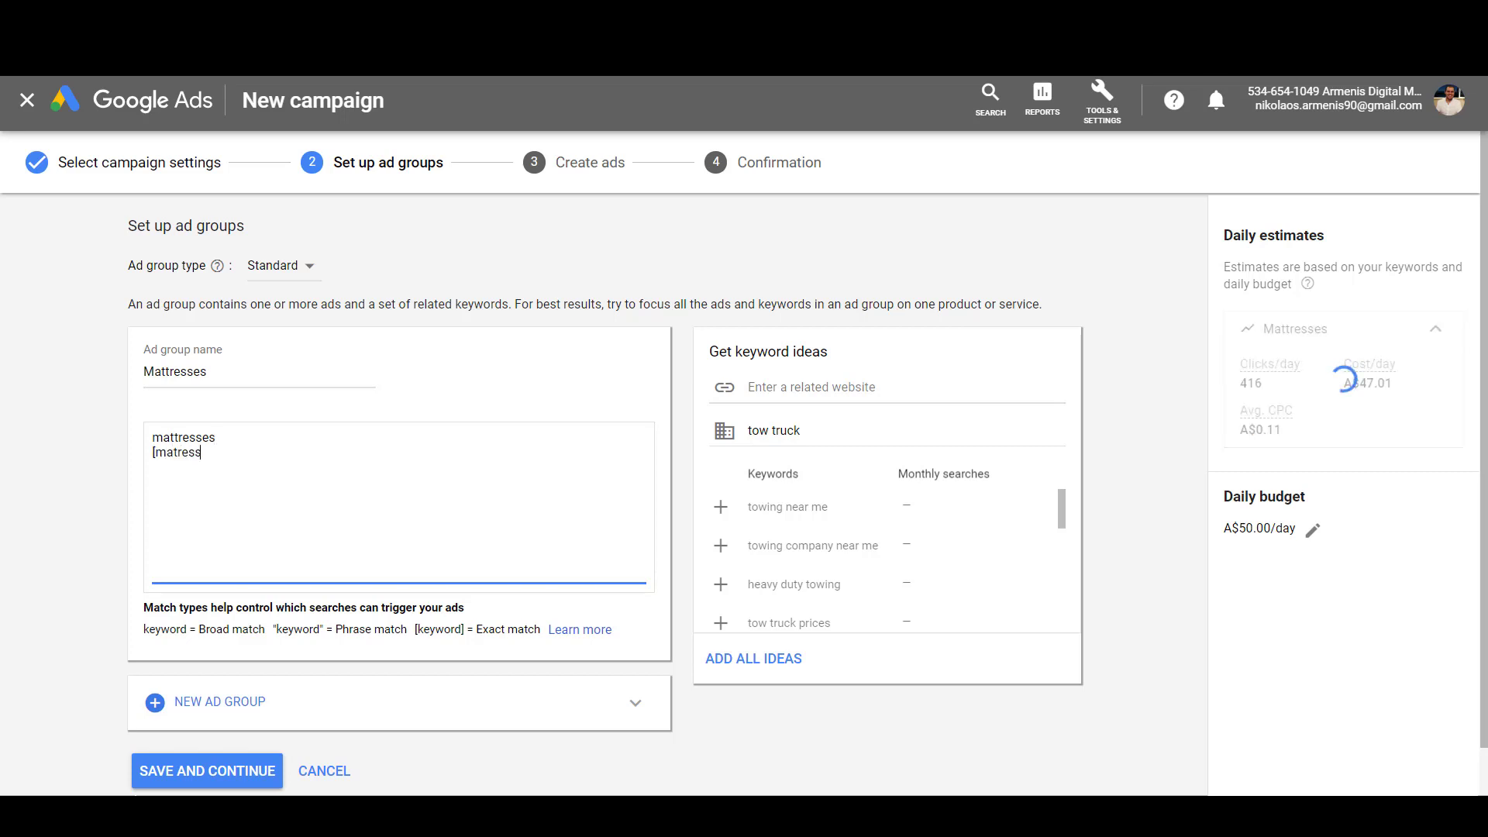
text(es for sale])
Step: Add a second ad group and name it "Dining Tables"
click(312, 726)
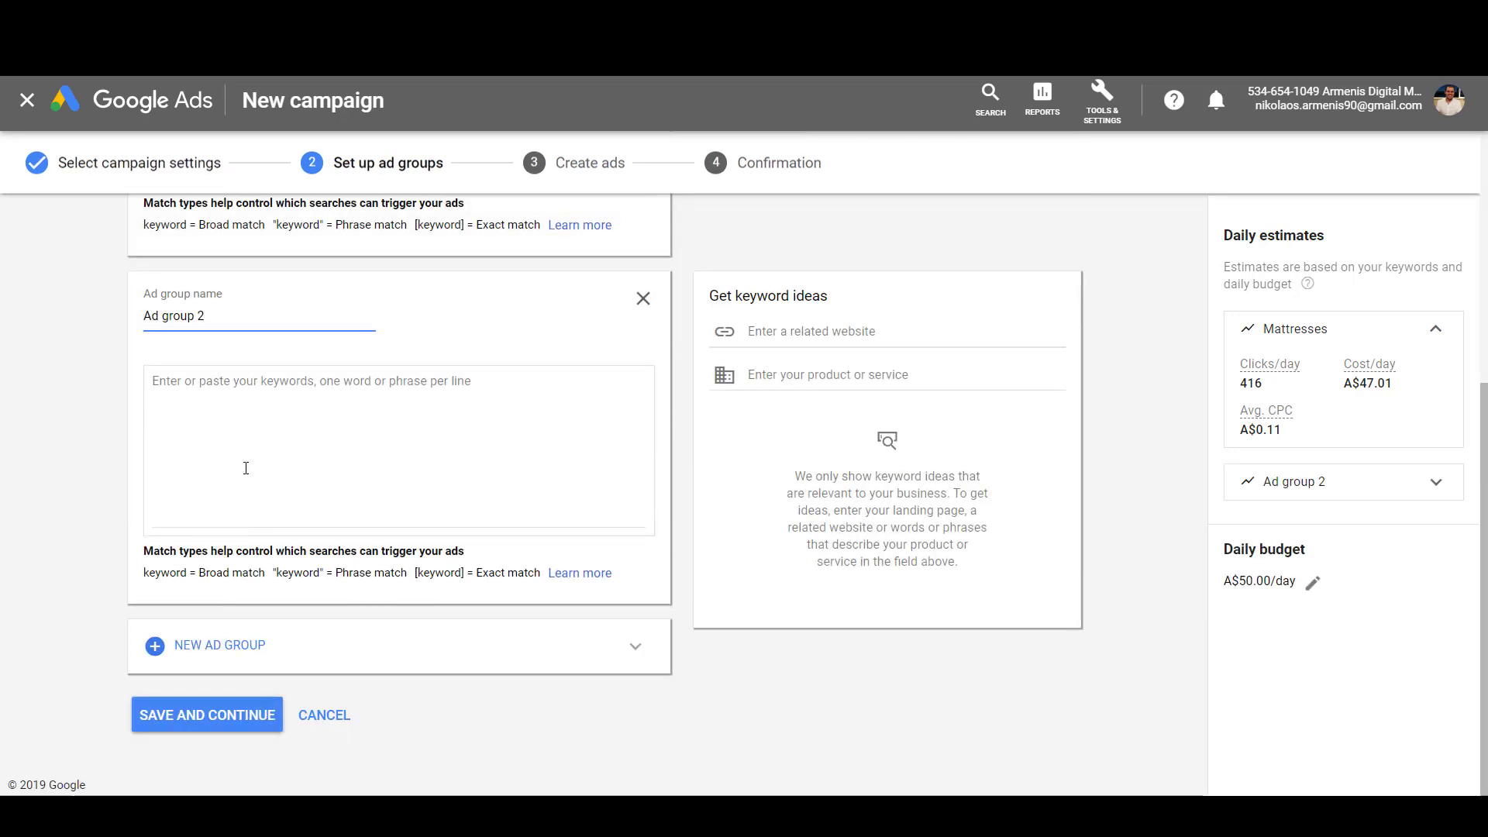
key(ctrl+a)
text(Lounges)
key(BackSpace)
key(BackSpace)
key(BackSpace)
key(BackSpace)
key(BackSpace)
key(BackSpace)
key(BackSpace)
text(Digi)
key(BackSpace)
key(BackSpace)
text(ning Tables)
key(Tab)
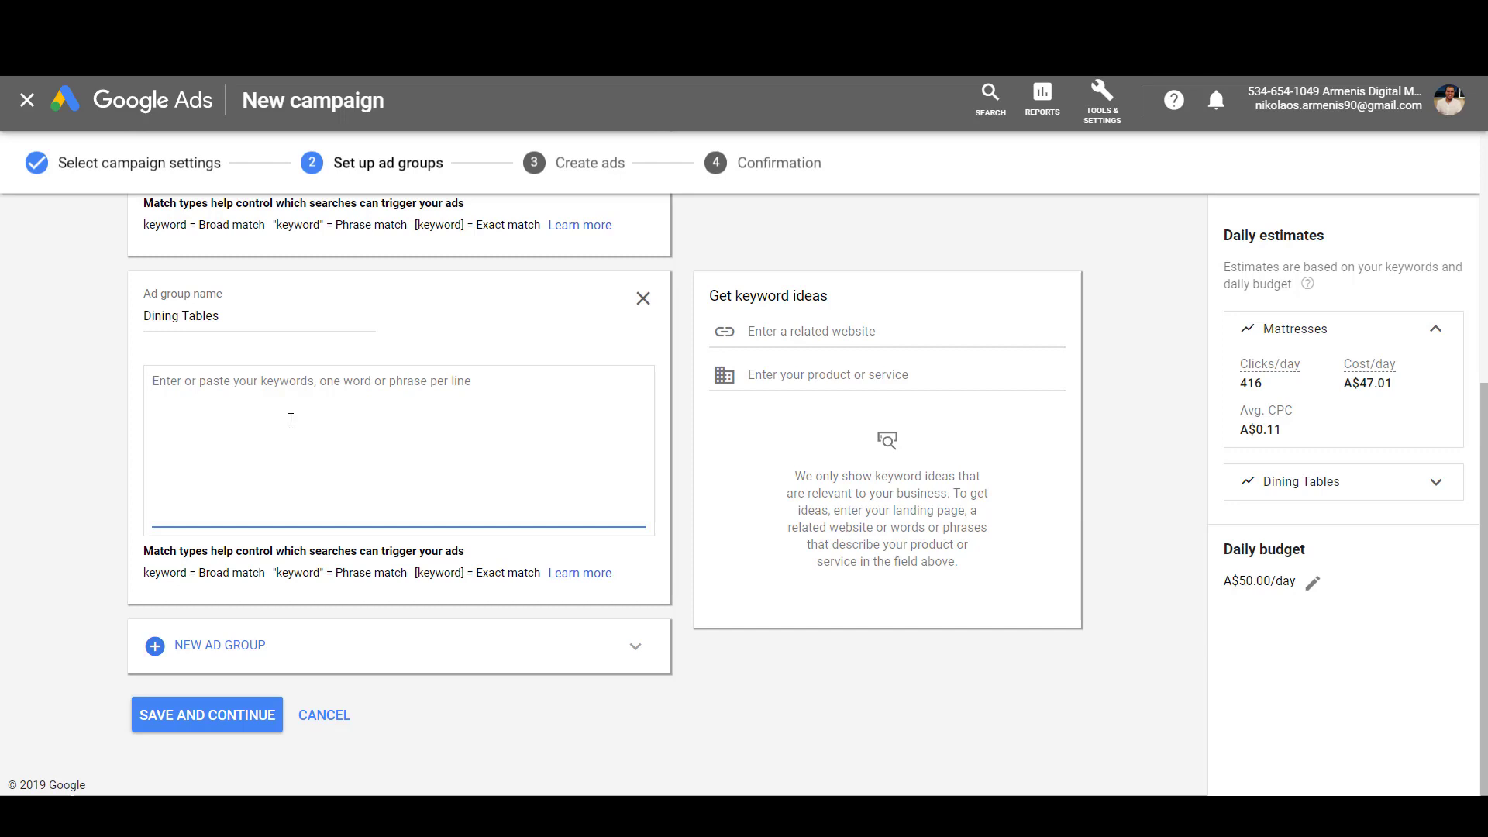
Step: Clear the second ad group's name and the first ad group's name and keywords
drag(248, 318, 142, 316)
key(BackSpace)
scroll(399, 465, up, 5)
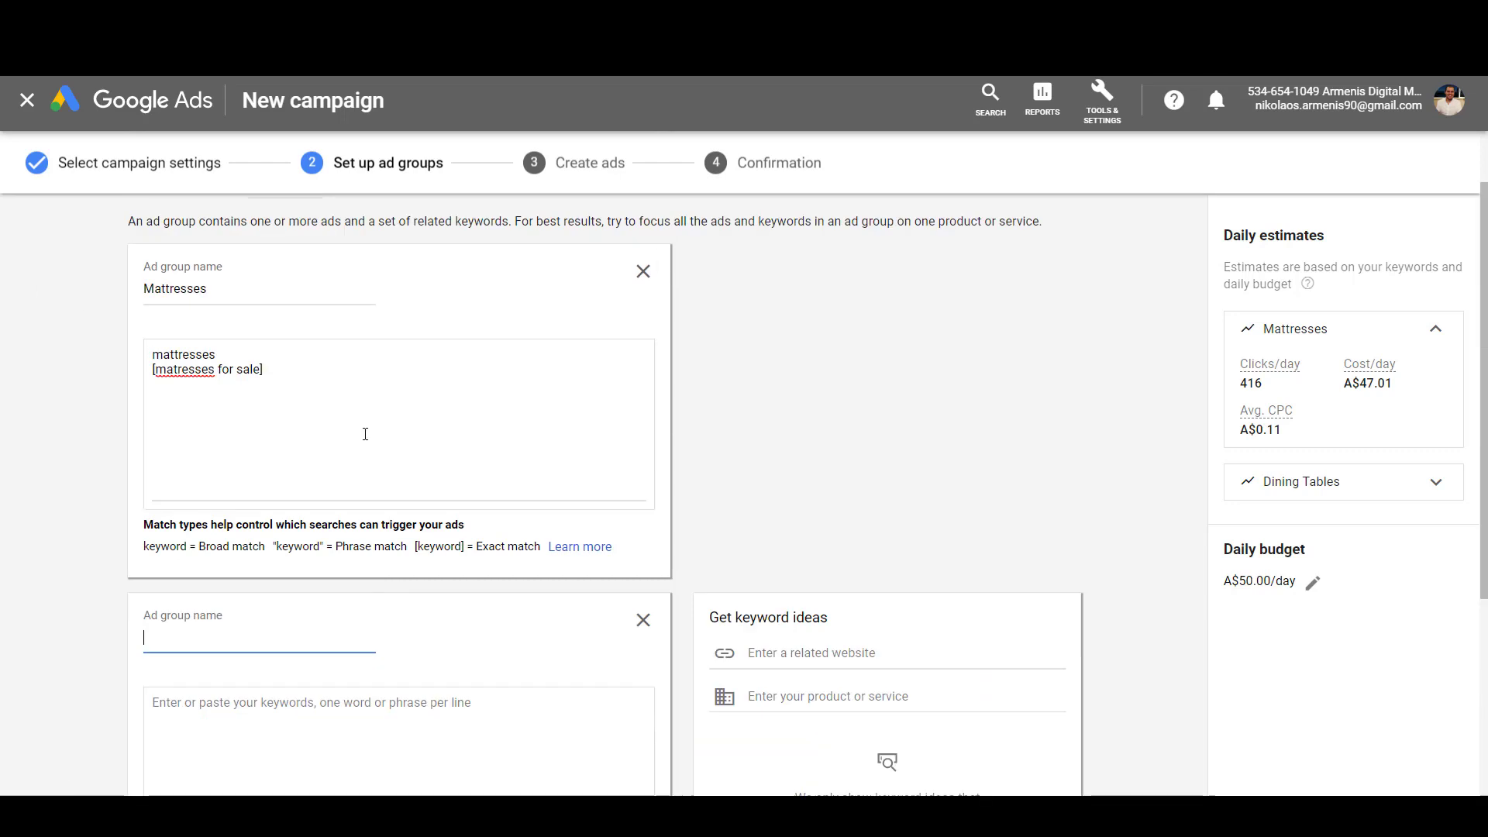
drag(264, 457, 97, 418)
key(BackSpace)
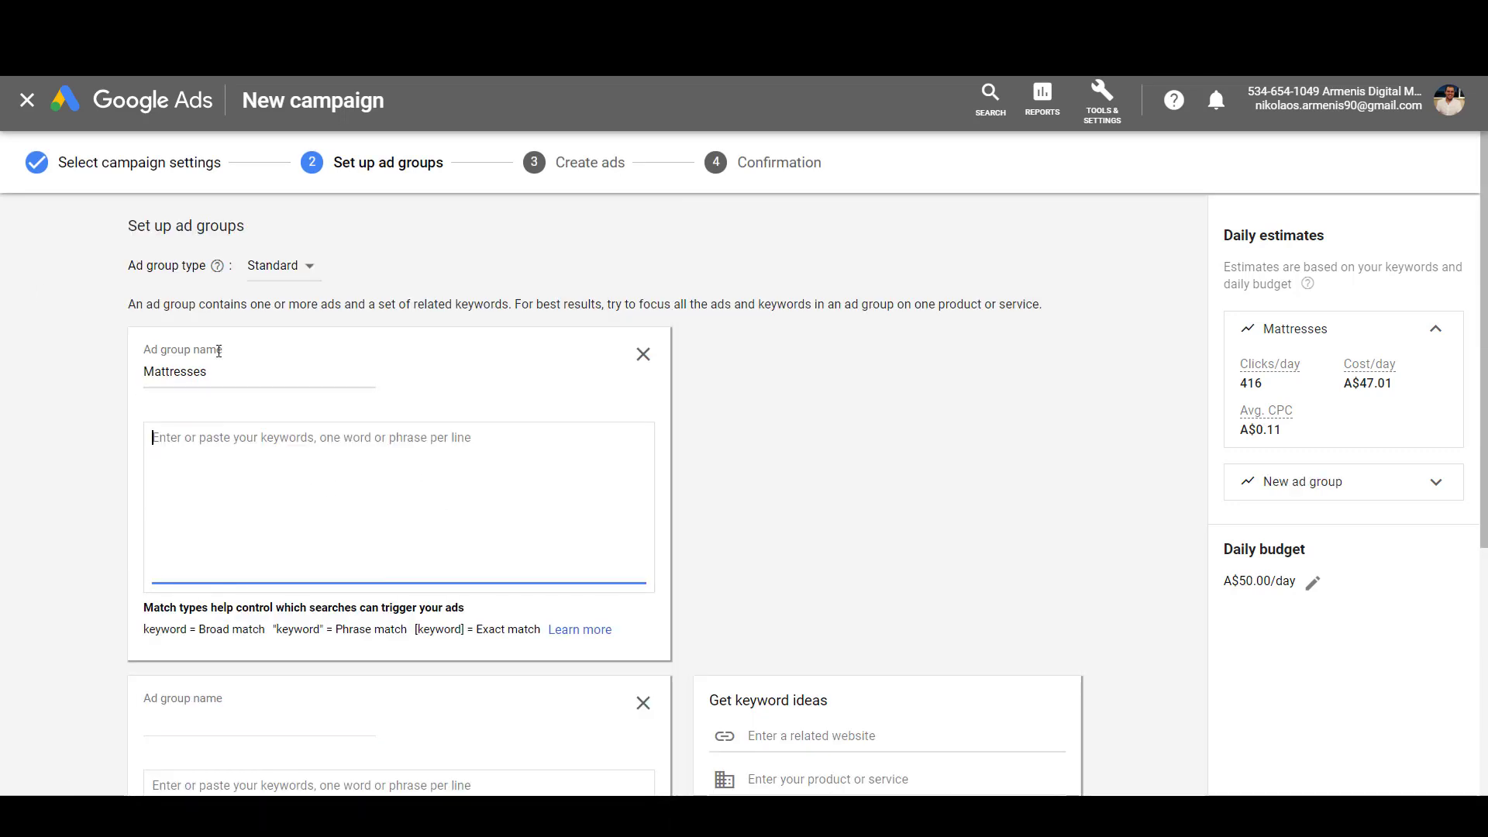
drag(248, 380, 17, 357)
key(BackSpace)
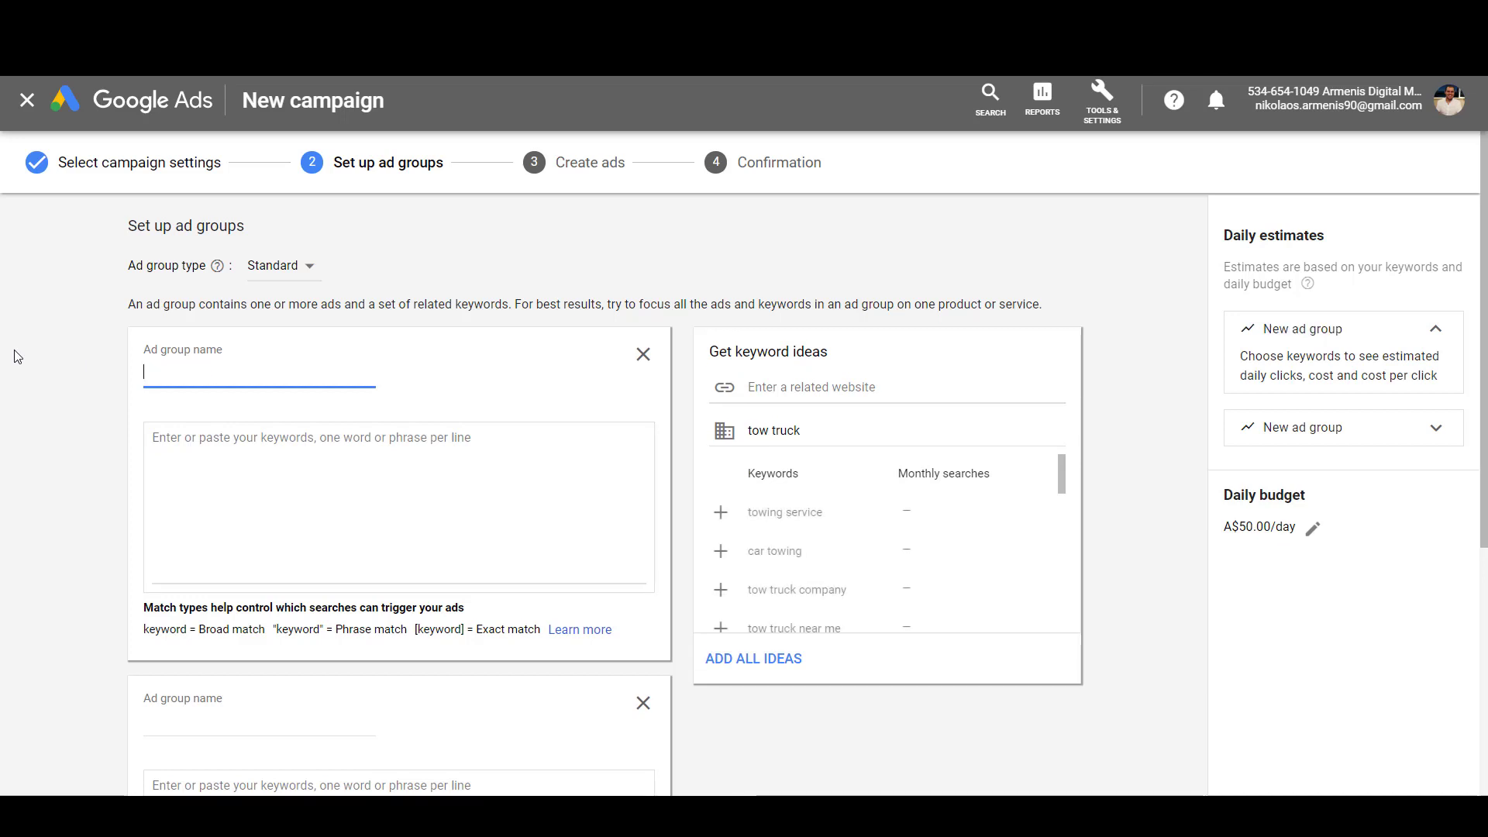
Step: Open Keyword Planner in a separate browser tab and switch to it
click(1089, 133)
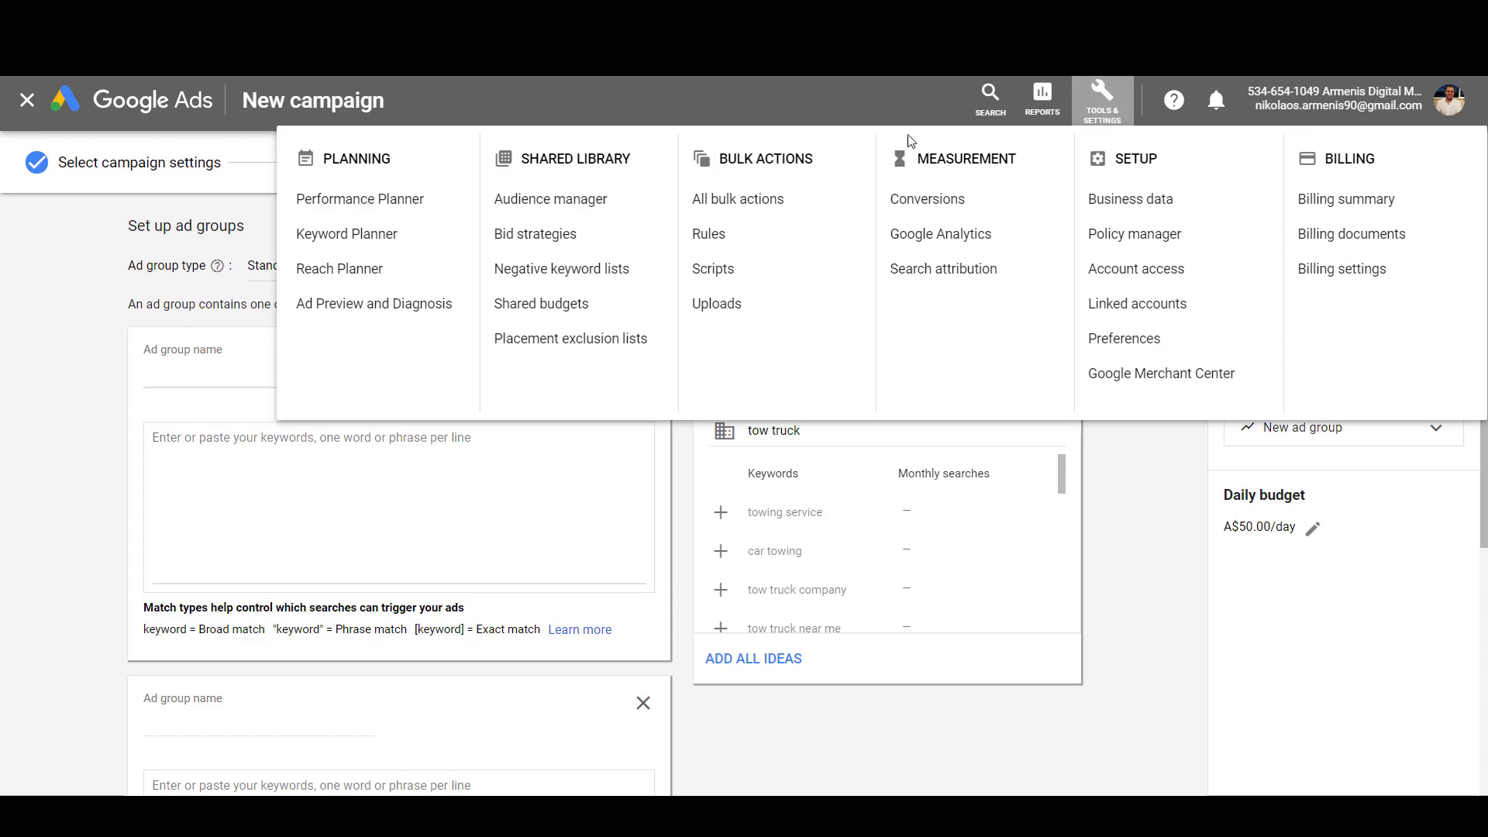
right_click(399, 222)
click(367, 236)
right_click(368, 237)
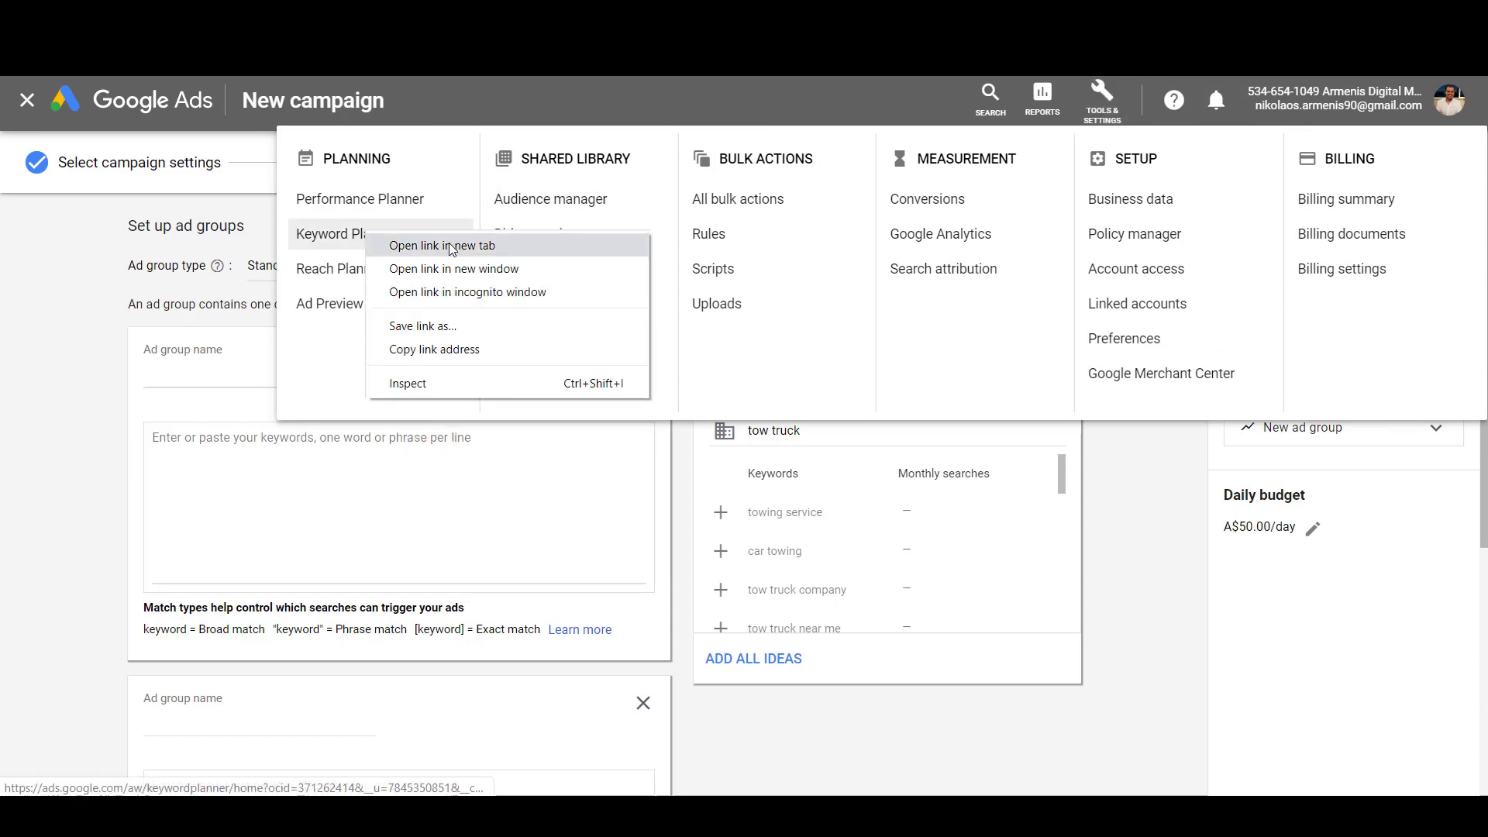
click(411, 243)
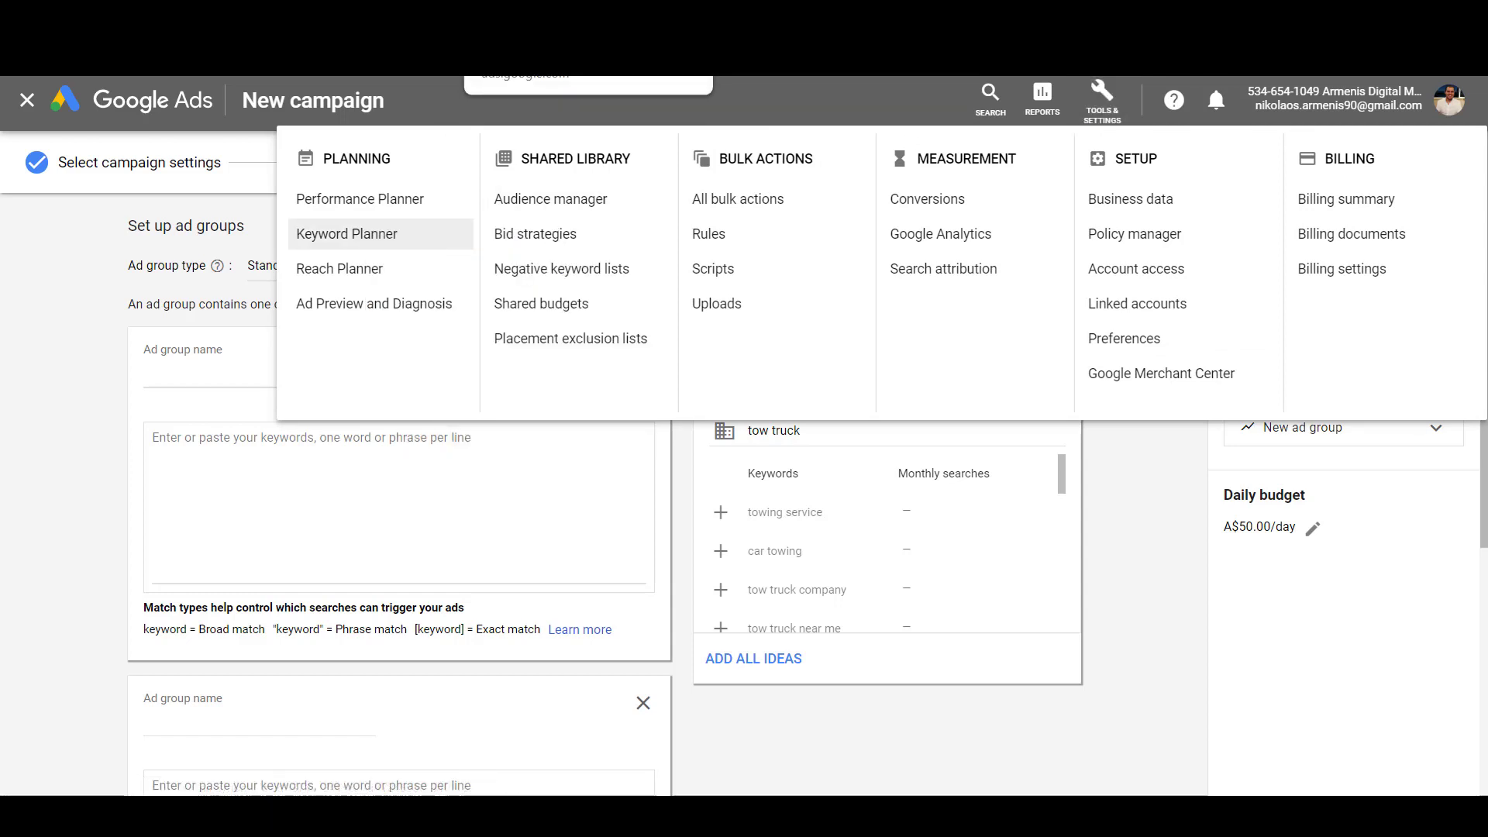
click(542, 31)
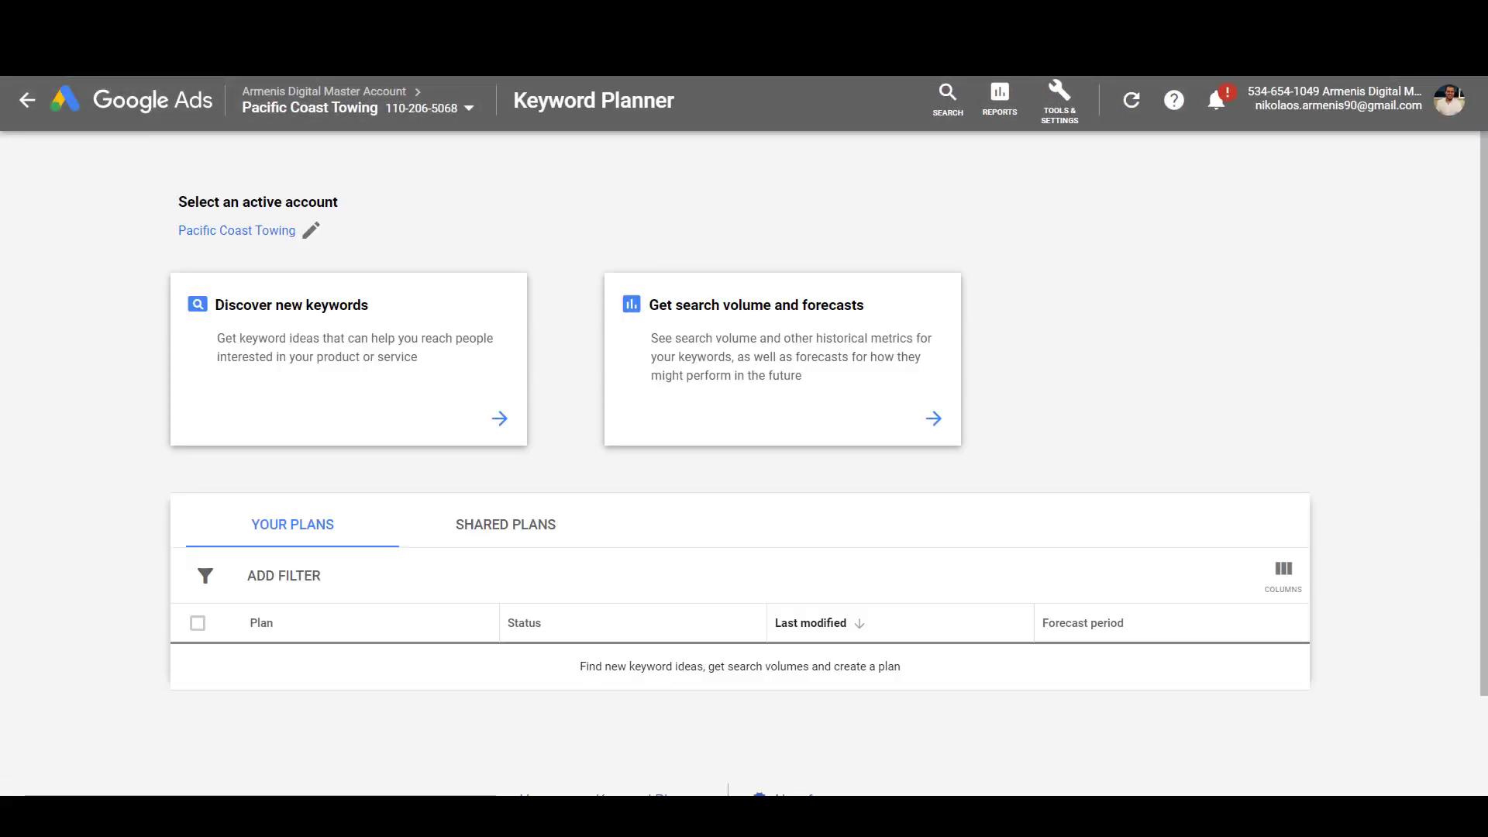
Step: Start discovering new keywords with a website as the source, and visit the towing company's site for its address
click(400, 355)
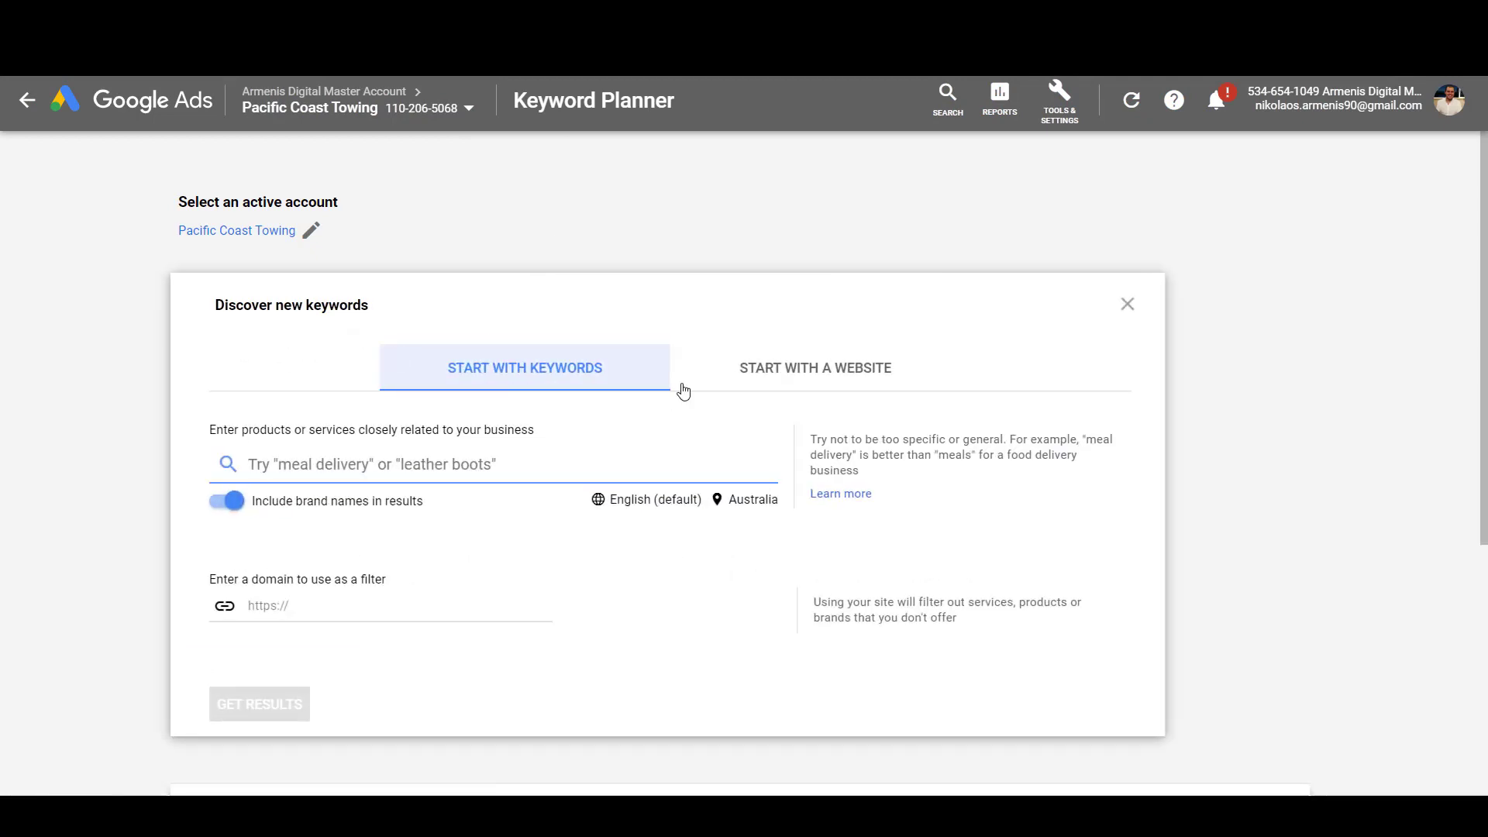
click(845, 373)
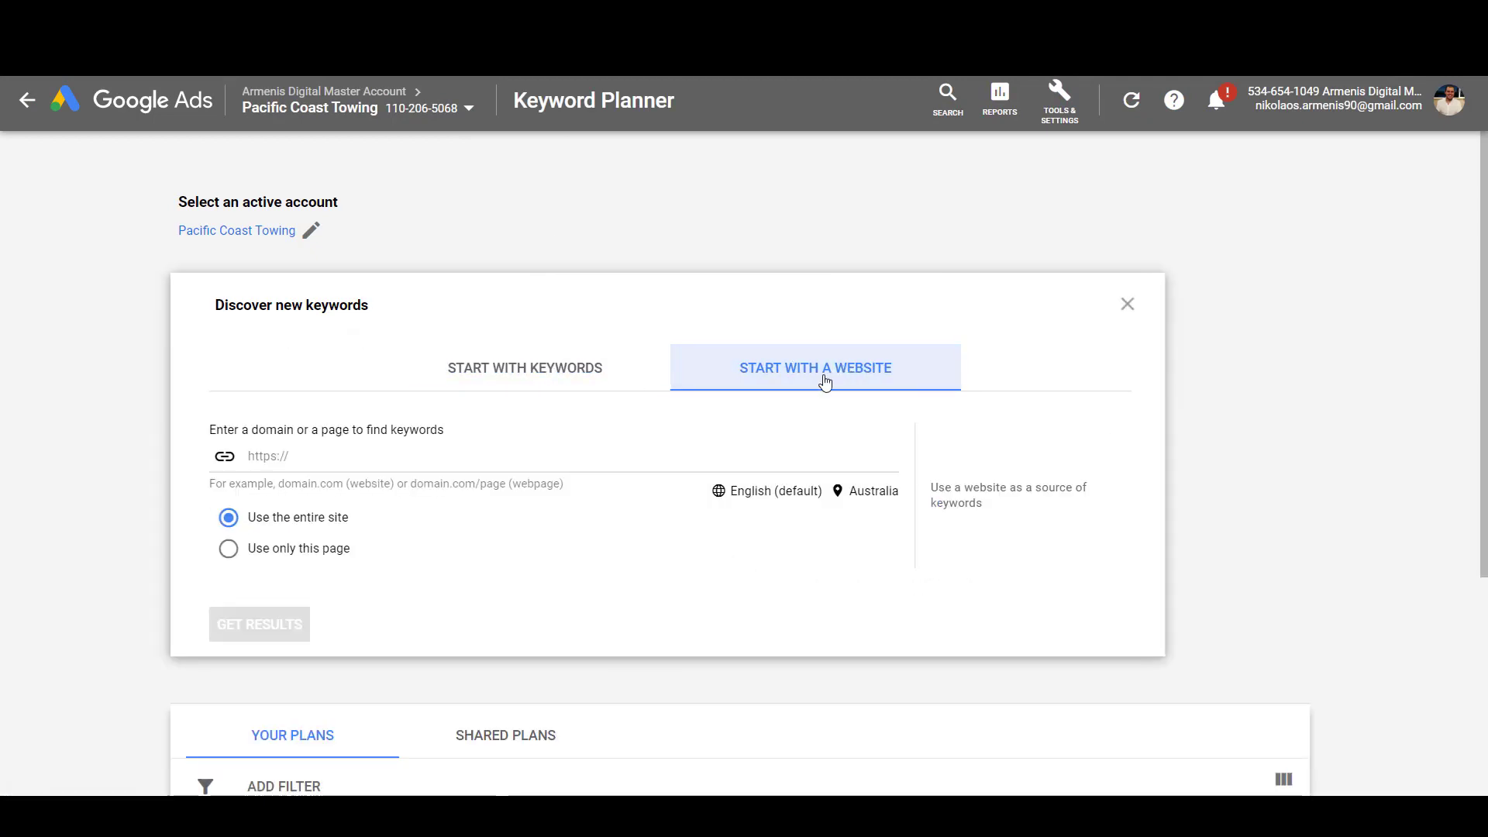
key(ctrl+t)
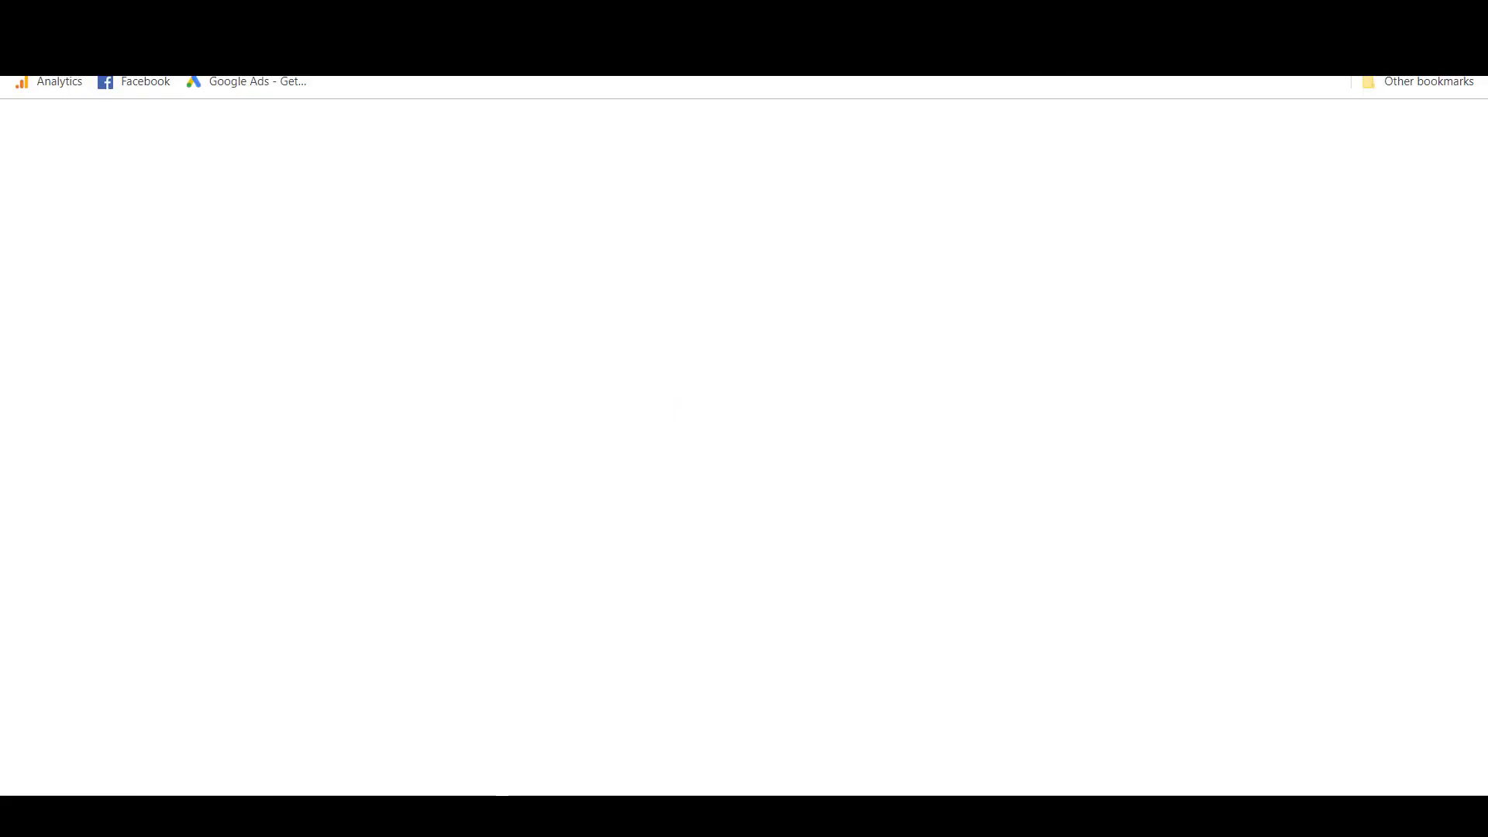
click(380, 14)
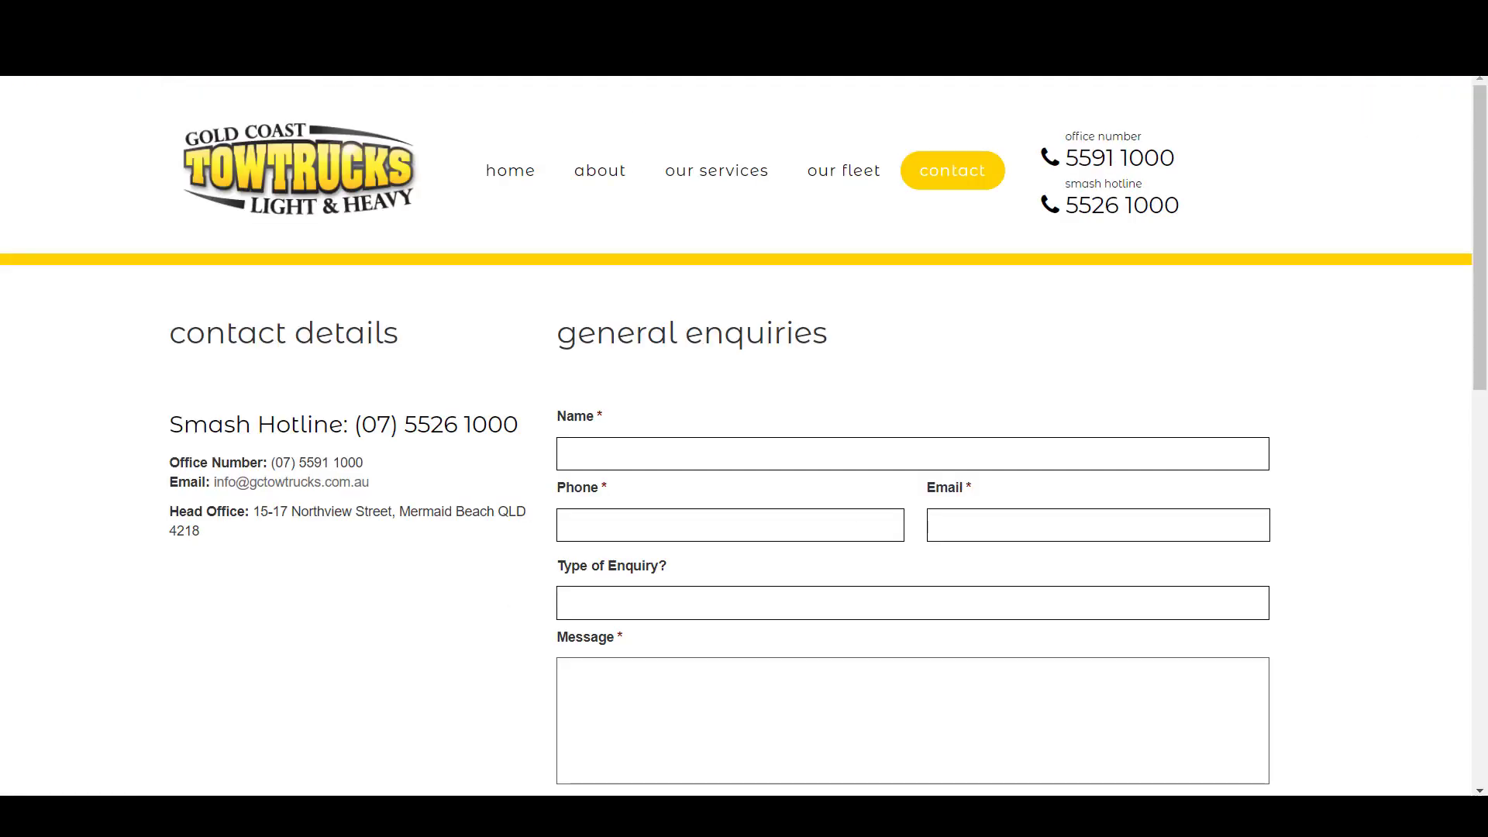
key(ctrl+shift+Tab)
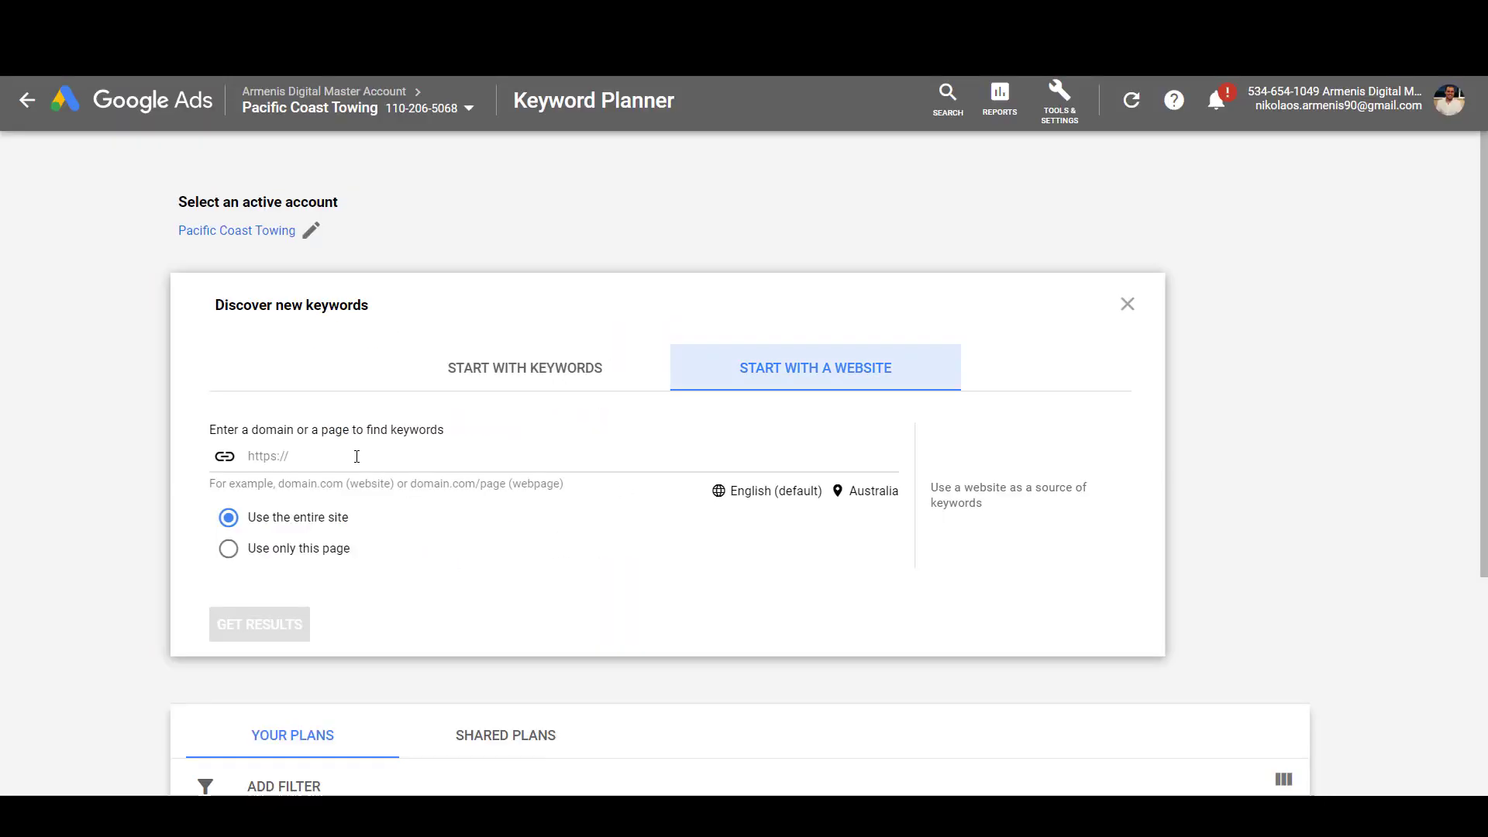
click(357, 457)
text(https://www.goldcoasttowtrucks.com.au/)
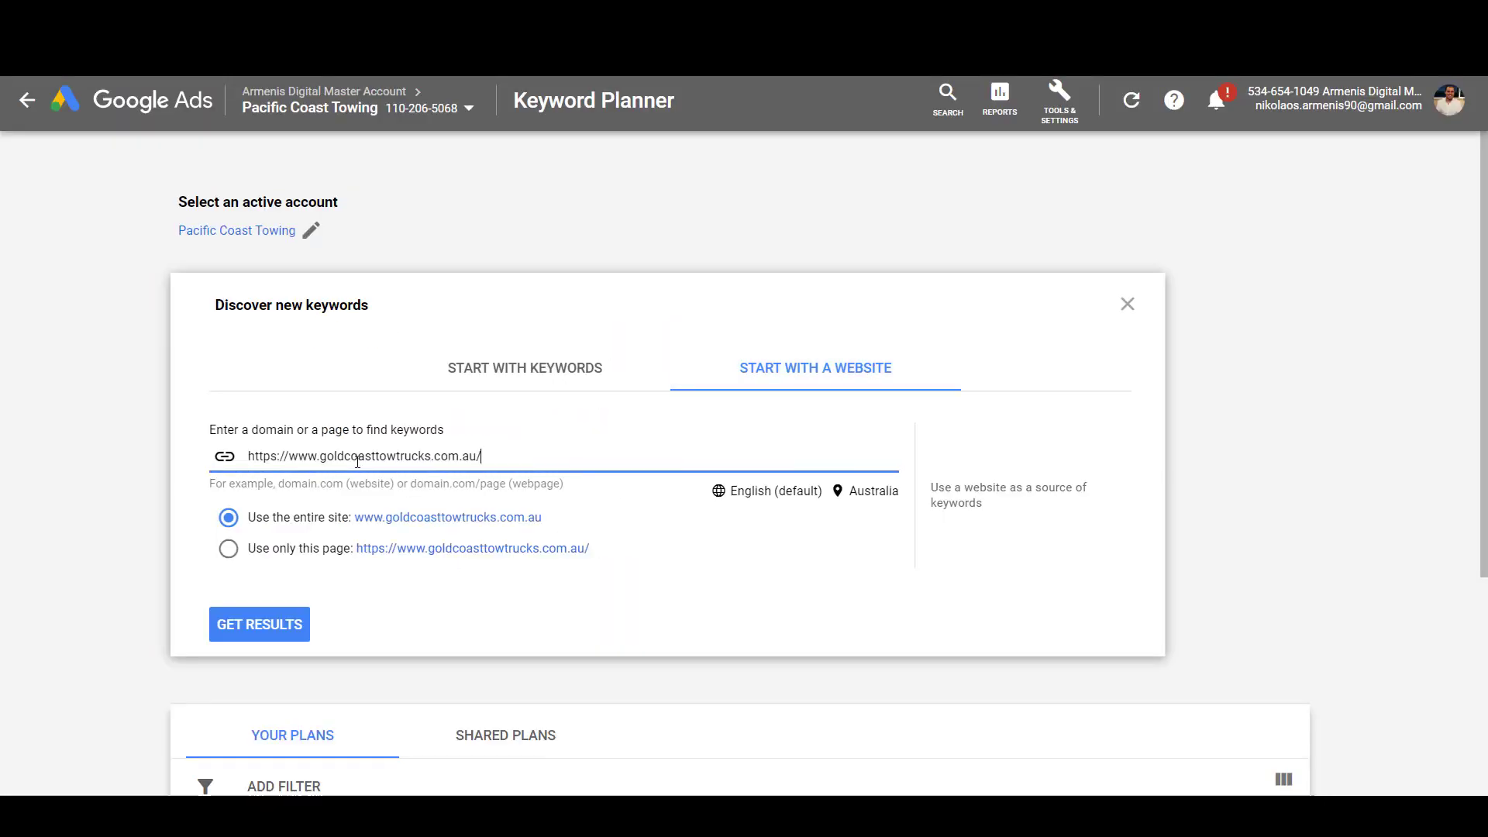
click(272, 636)
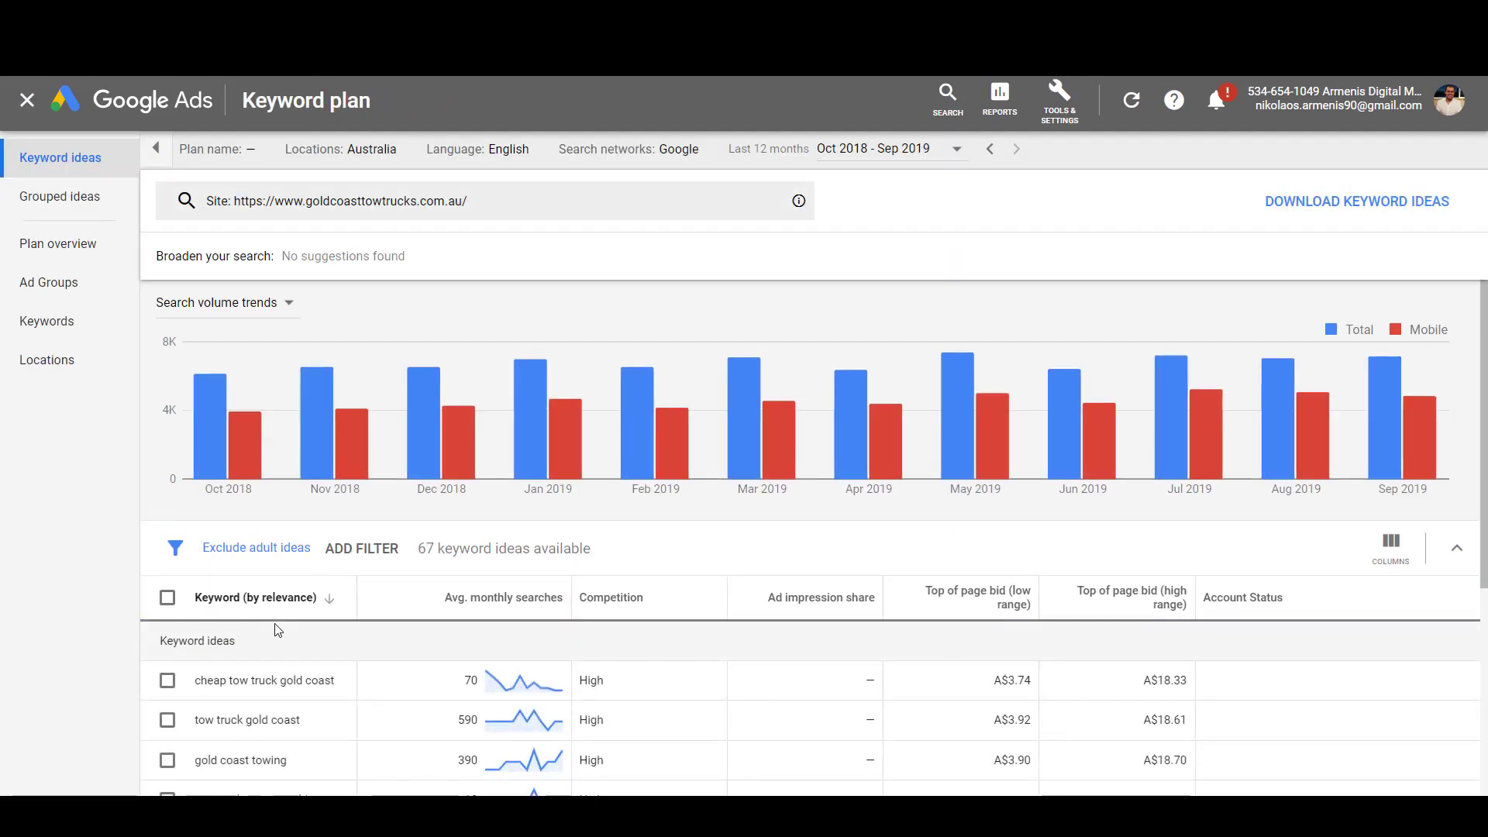
scroll(278, 630, down, 2)
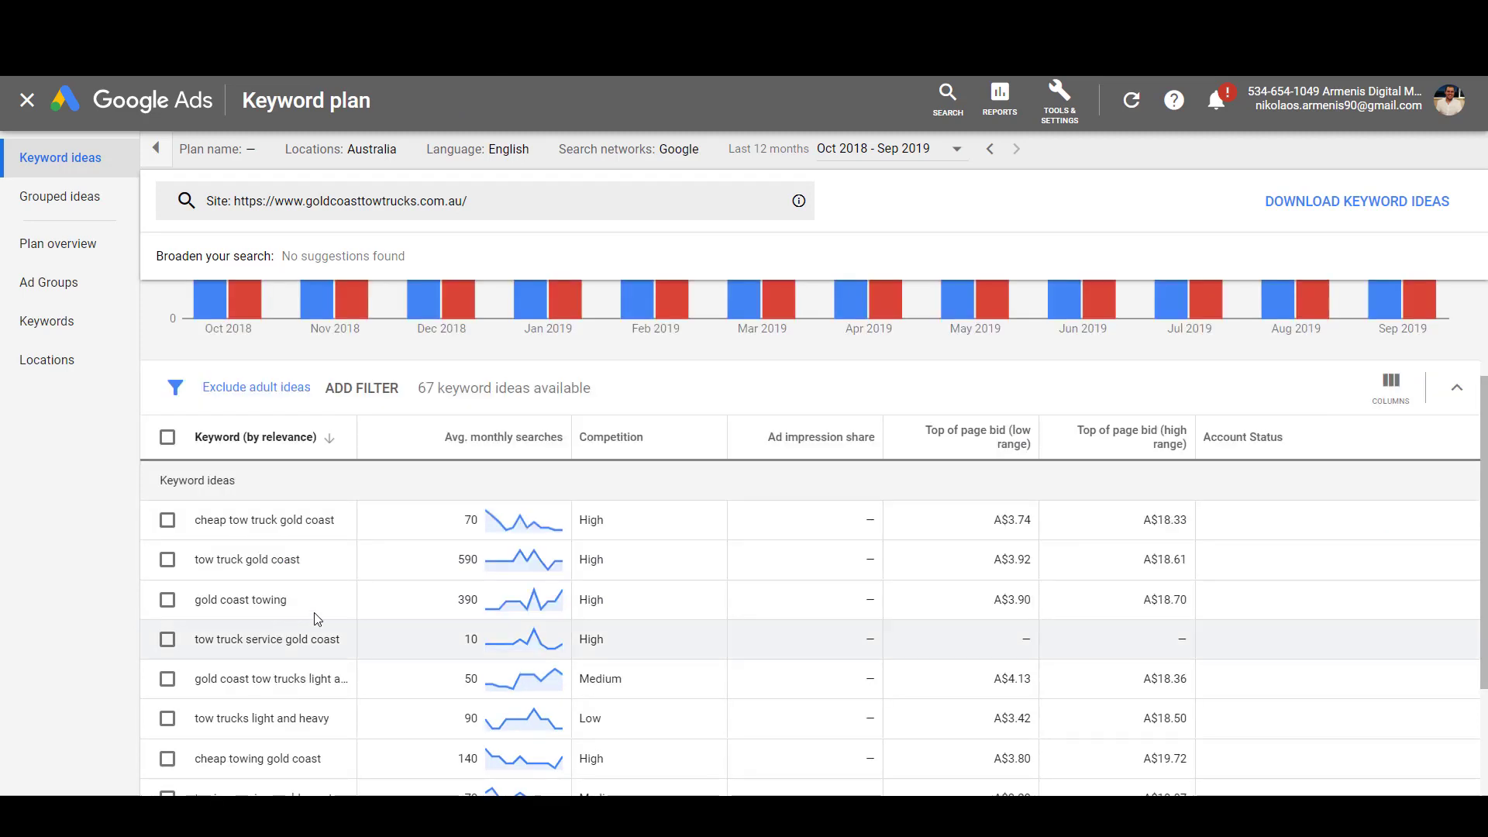
scroll(316, 617, down, 2)
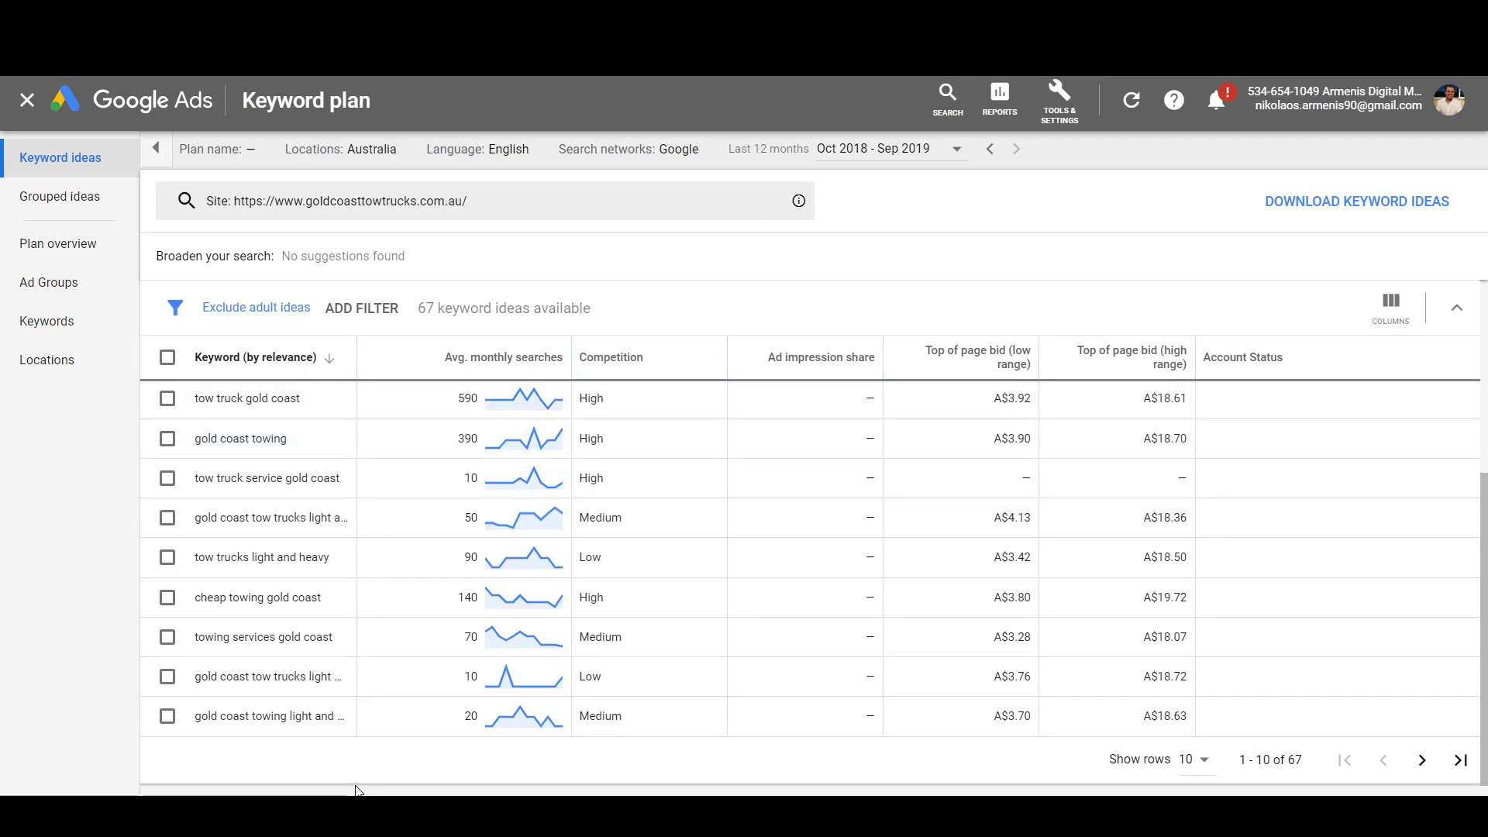
click(168, 597)
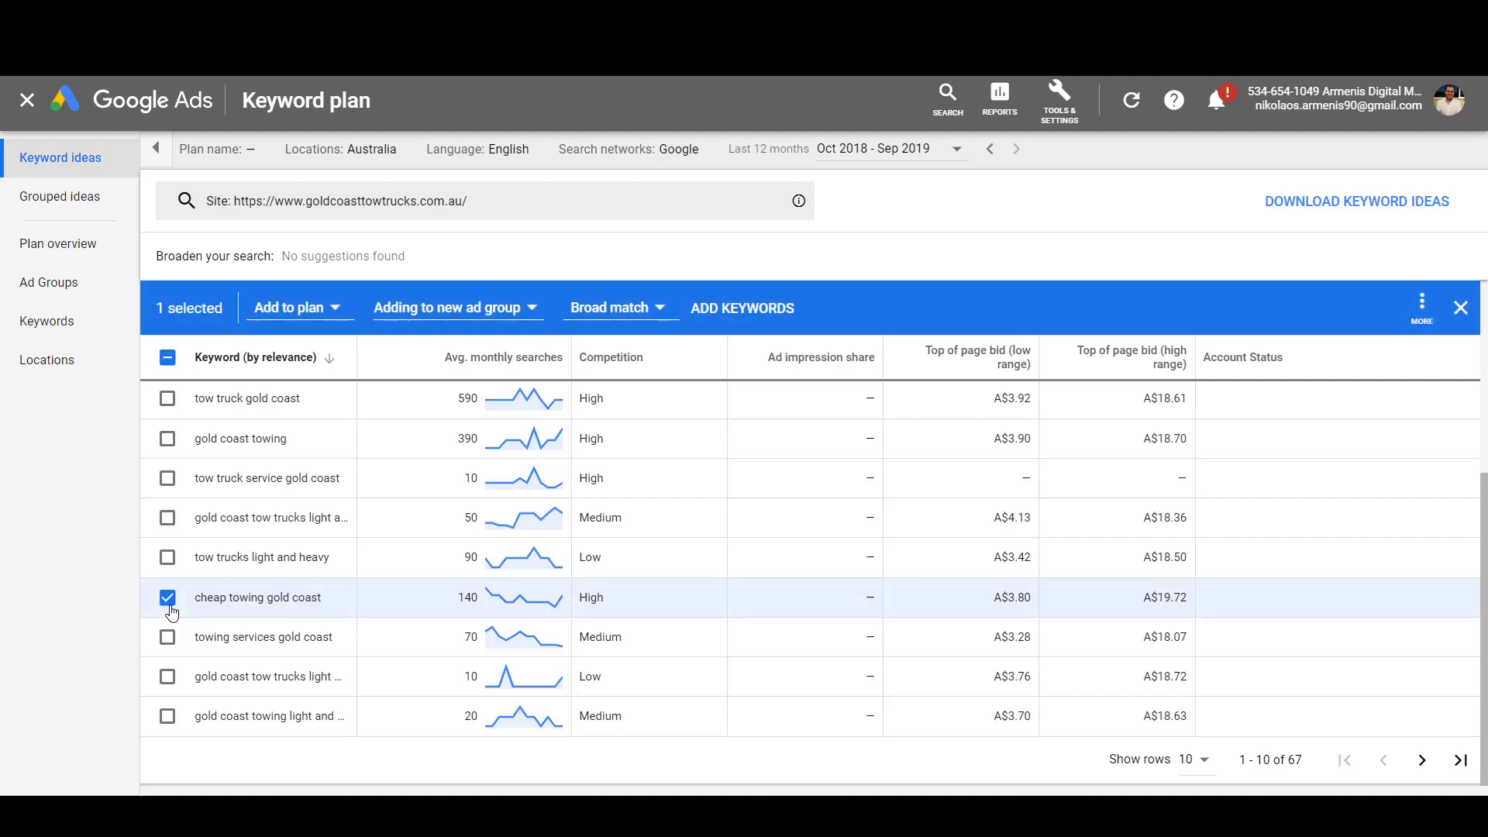
click(168, 597)
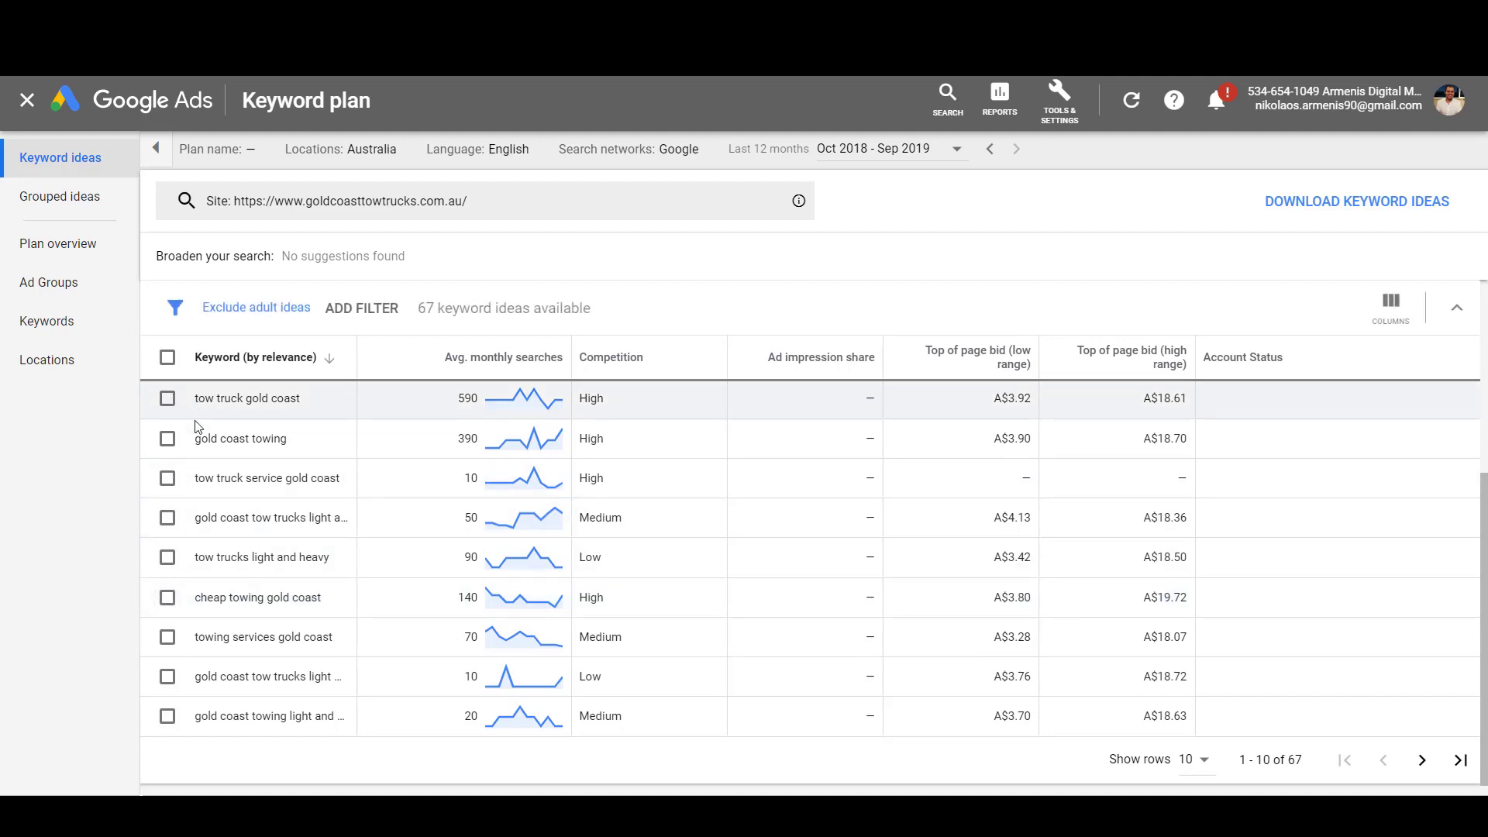
click(1192, 763)
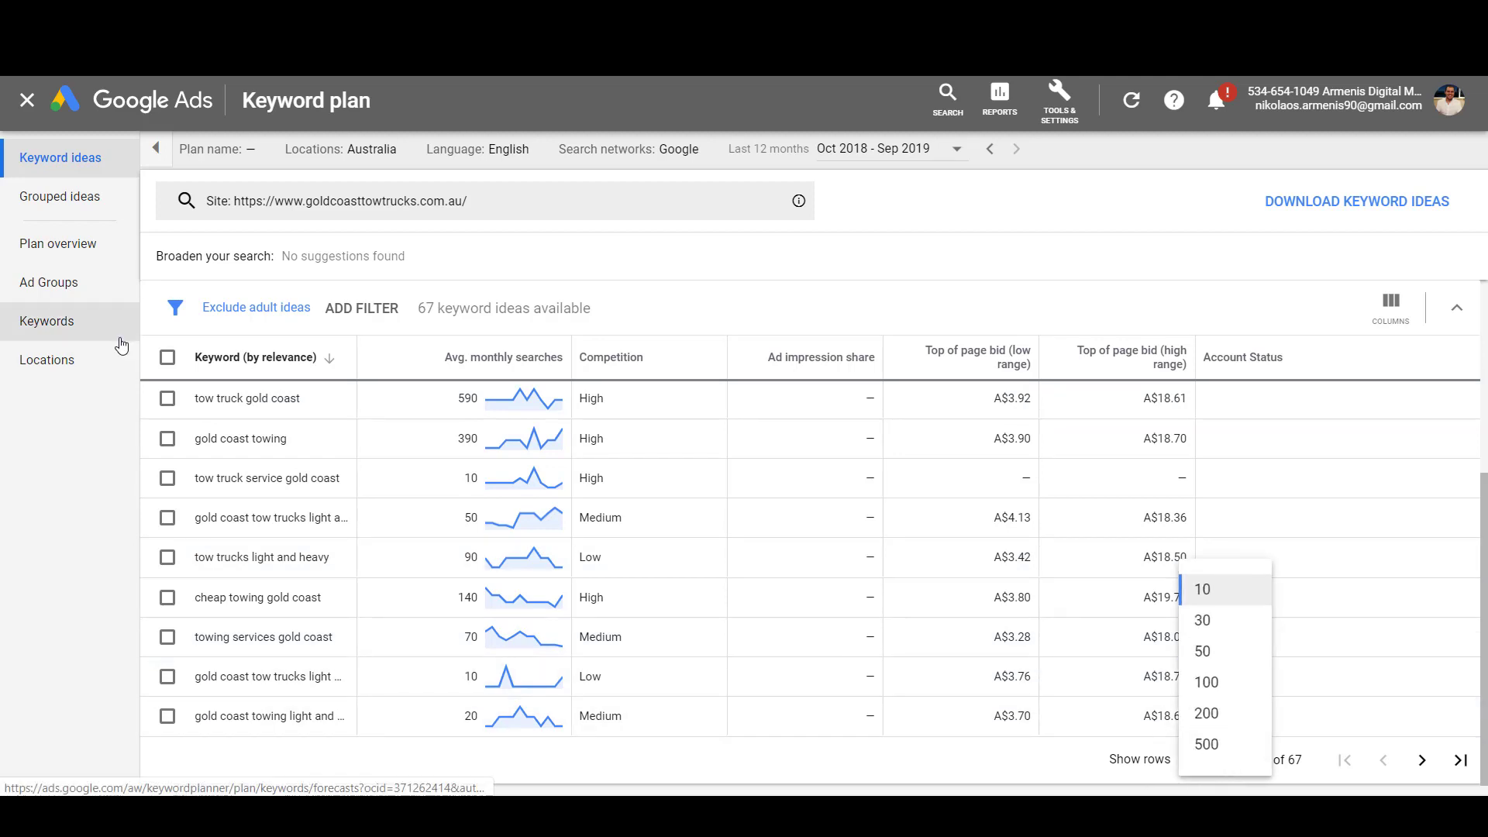
click(44, 462)
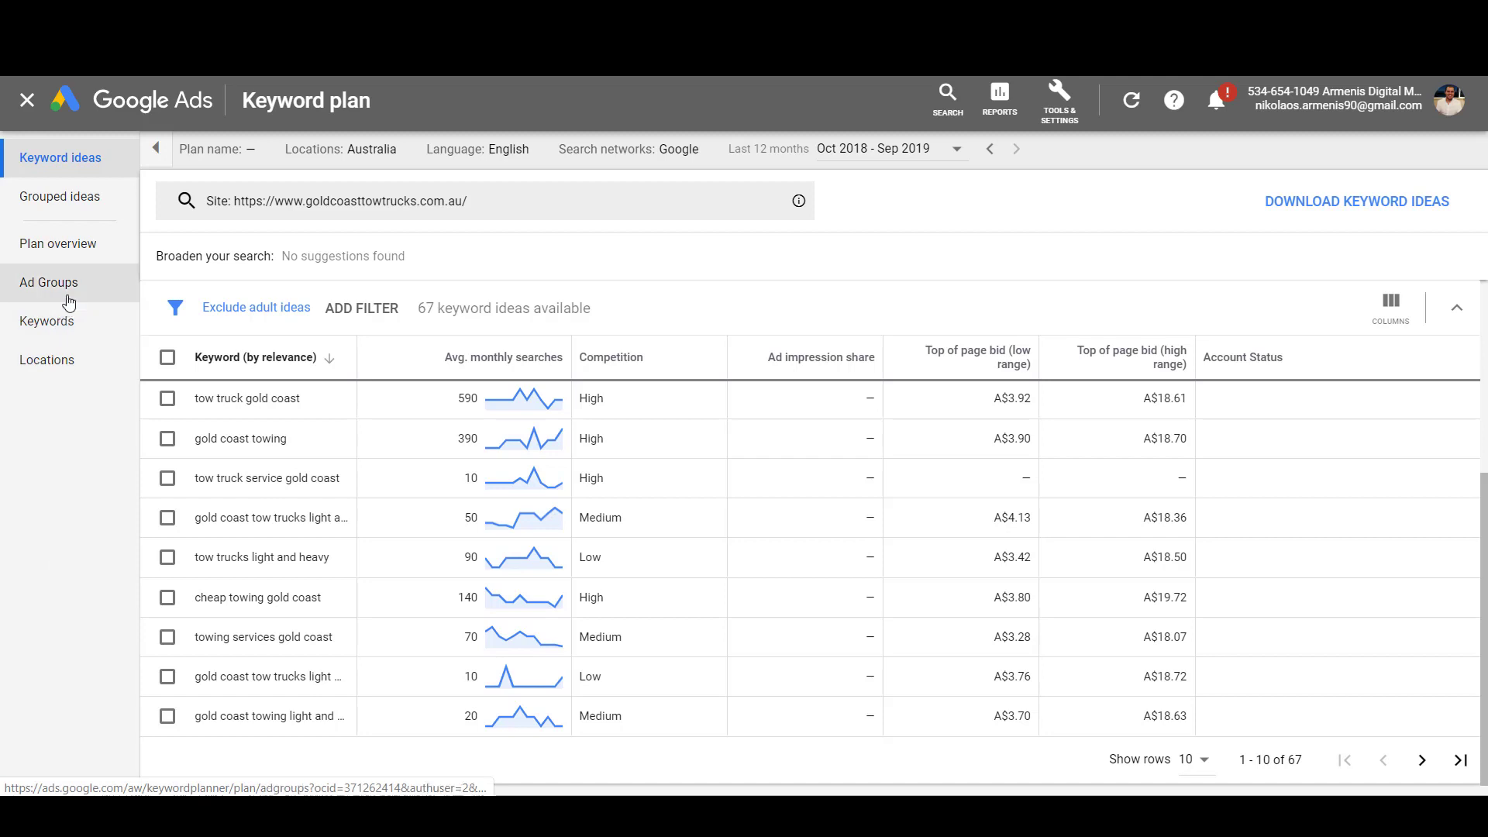
Step: Return to the new campaign, add the suggested keyword towing service to the first ad group and name the group Towing Service
click(83, 220)
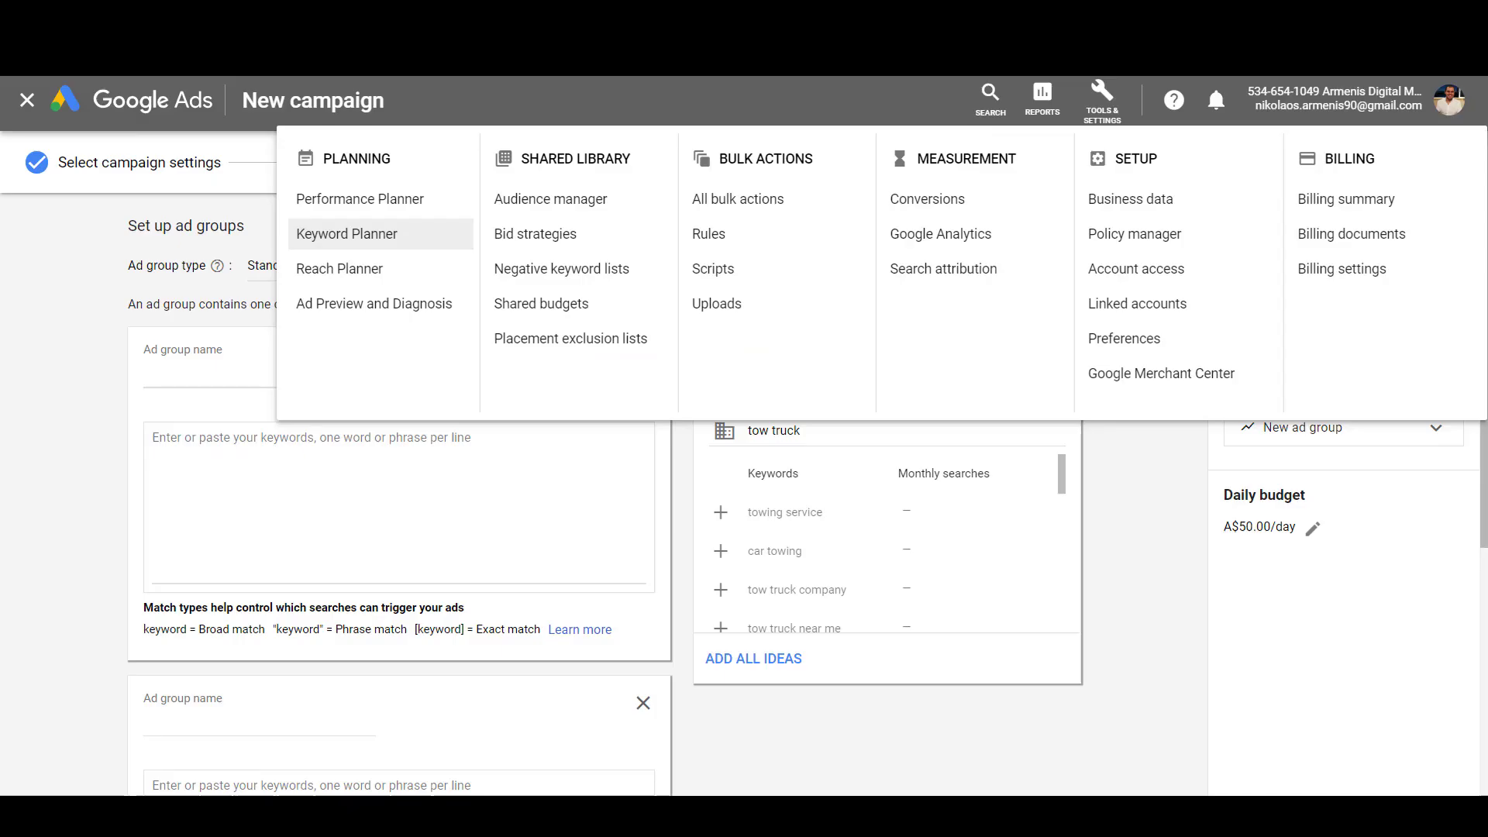
click(237, 431)
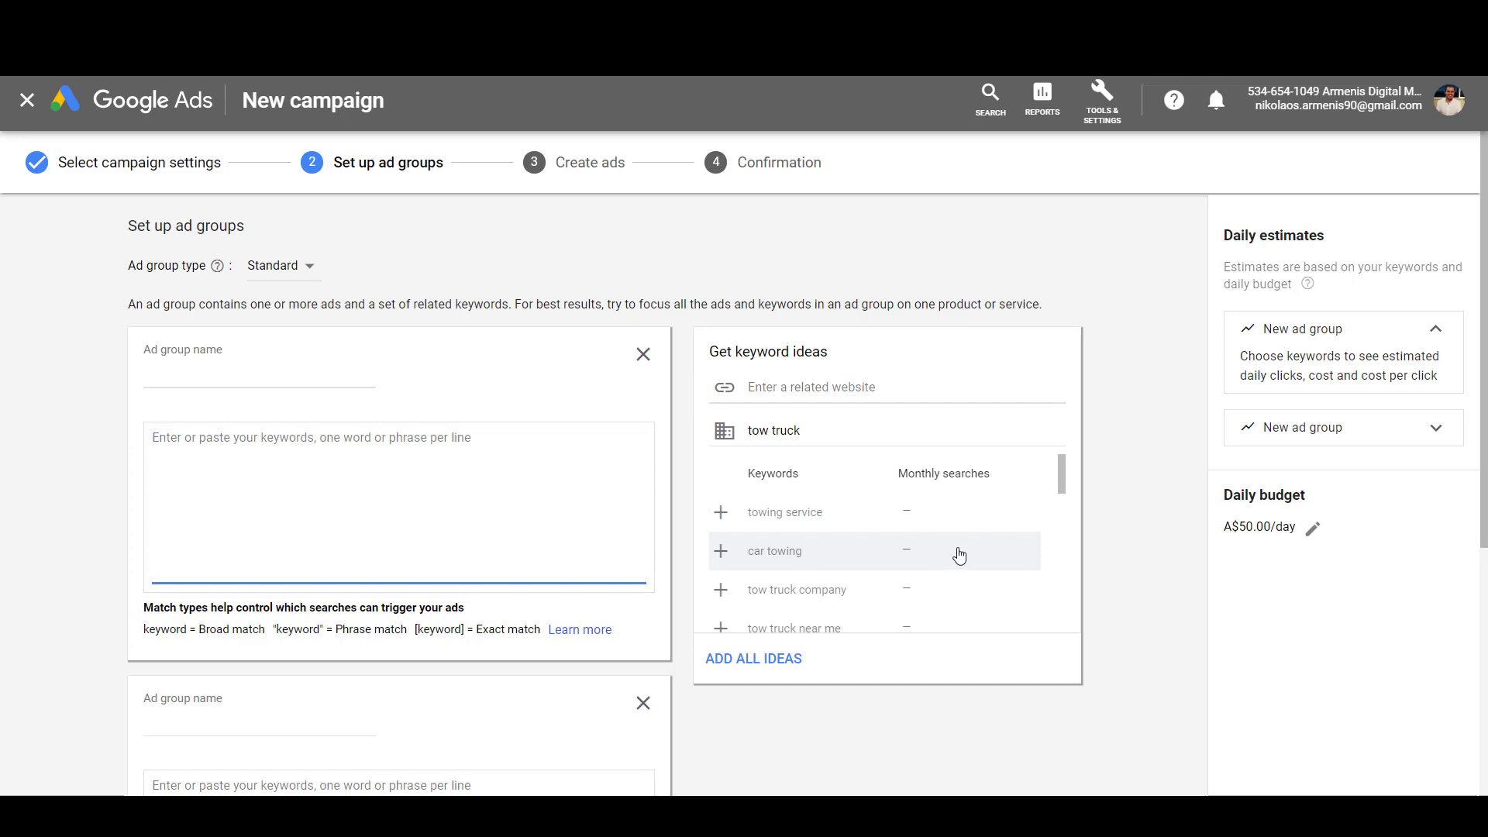
click(720, 513)
click(179, 355)
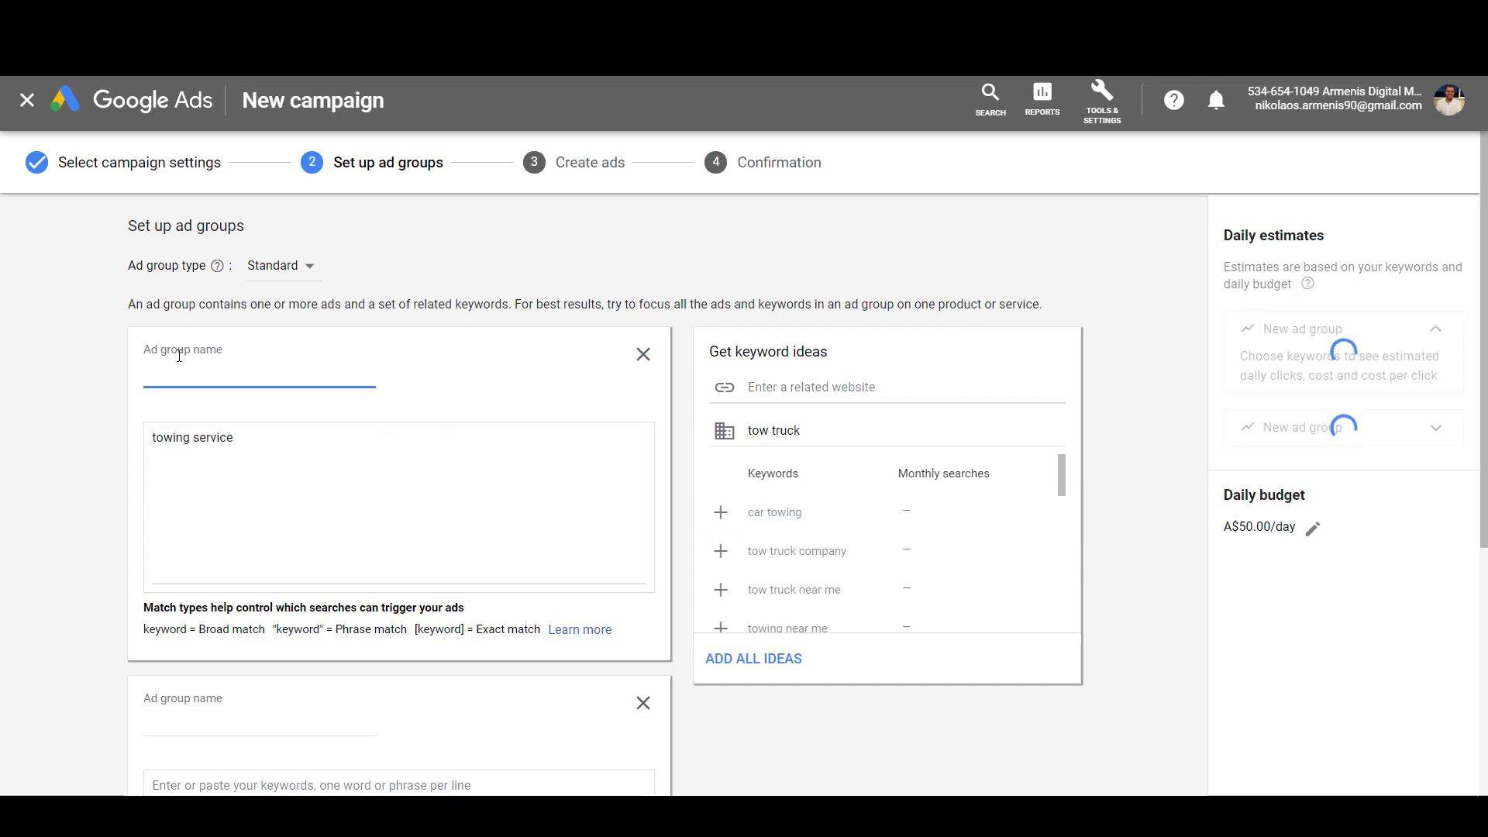
text(Tow)
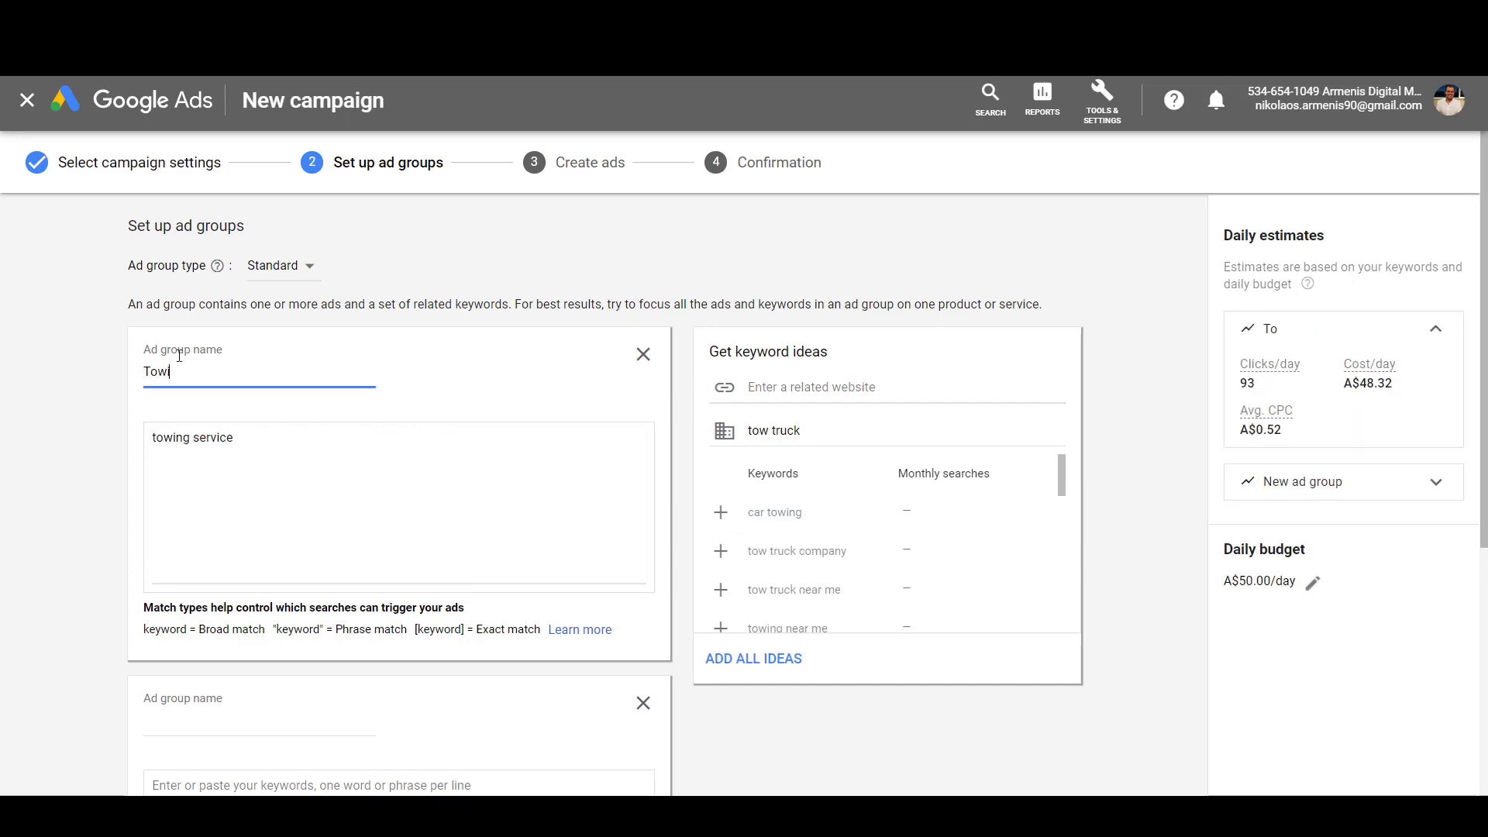
text(ing Service)
key(Tab)
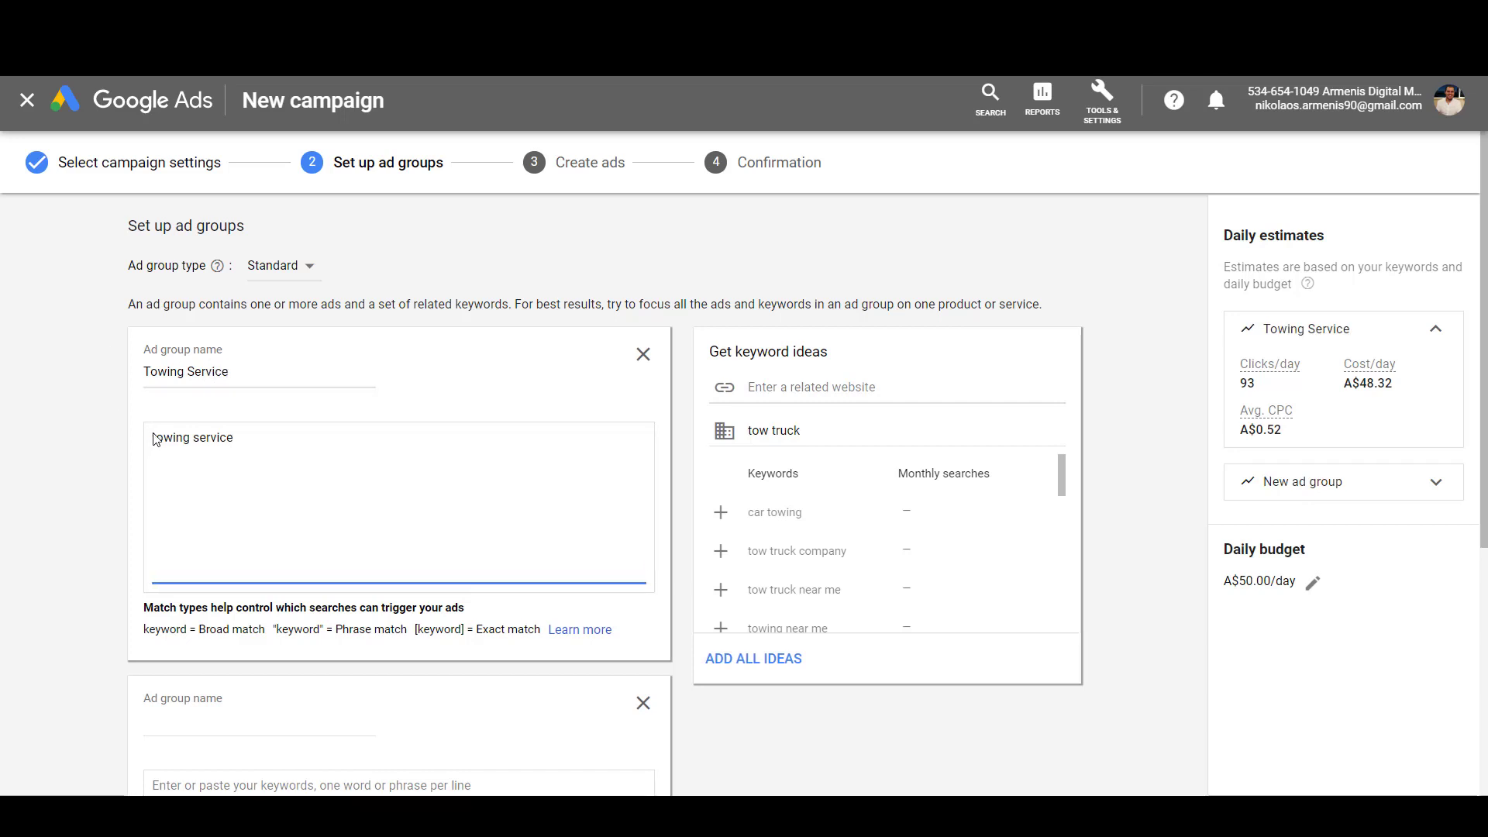
Step: Change the towing service keyword in the Towing Service ad group to the modified broad match +towing +service
click(223, 631)
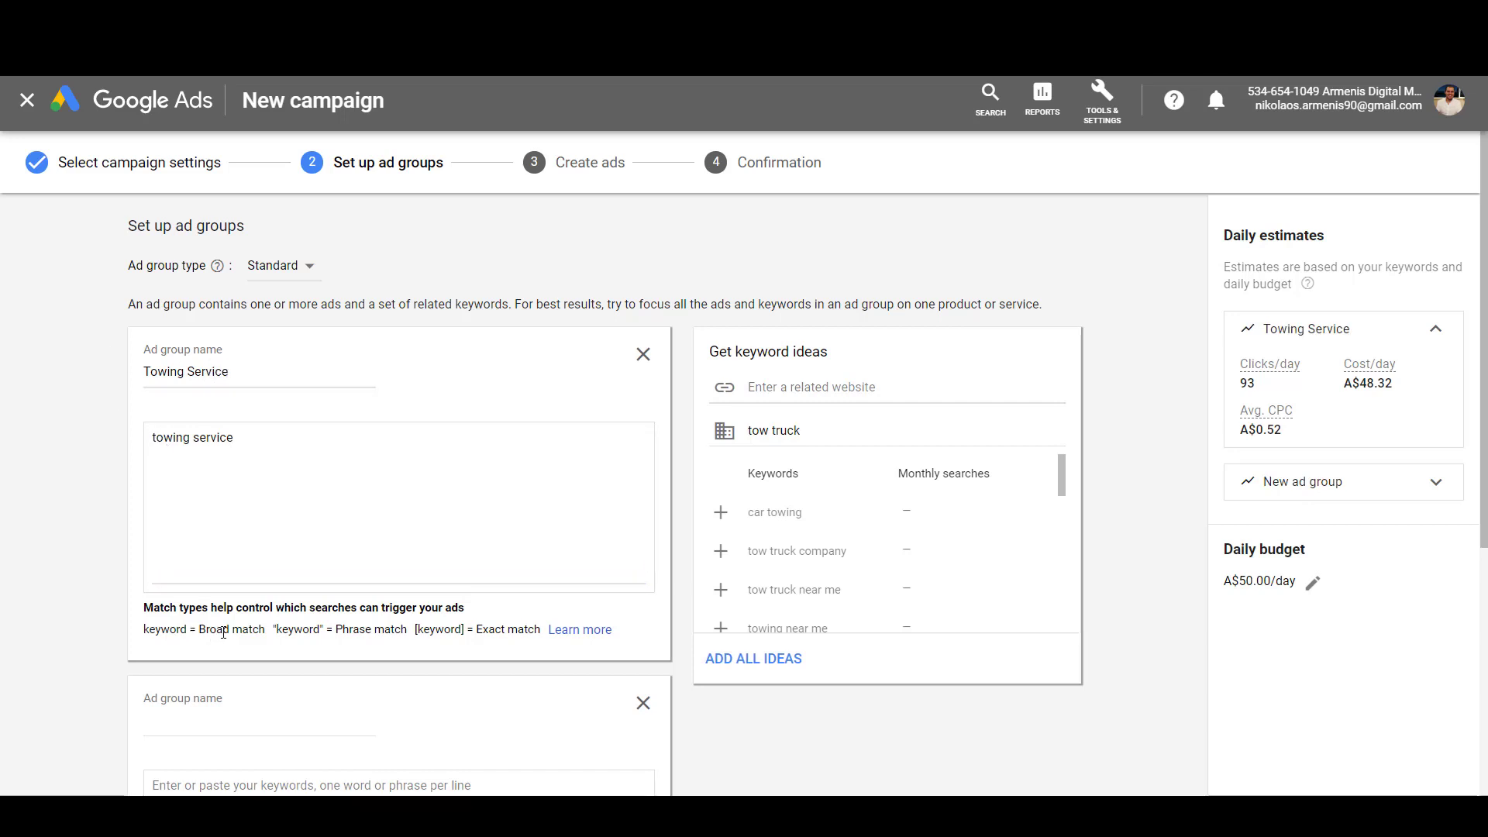
triple_click(223, 632)
click(242, 454)
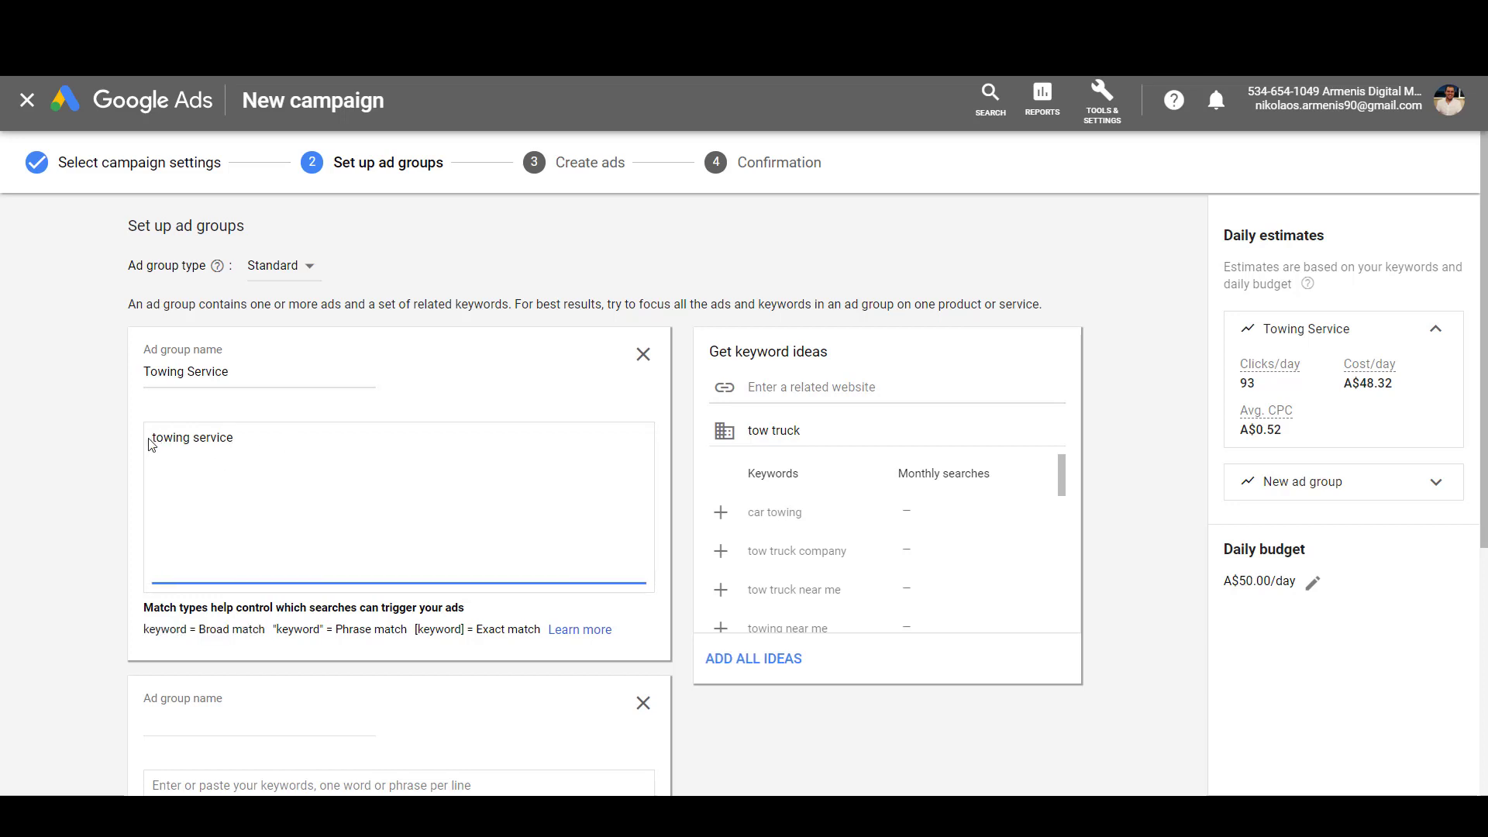
text(+)
click(203, 437)
text(+)
Step: Add the phrase match "towing service" and the exact match [towing service] as separate lines in the Towing Service ad group
text(towi)
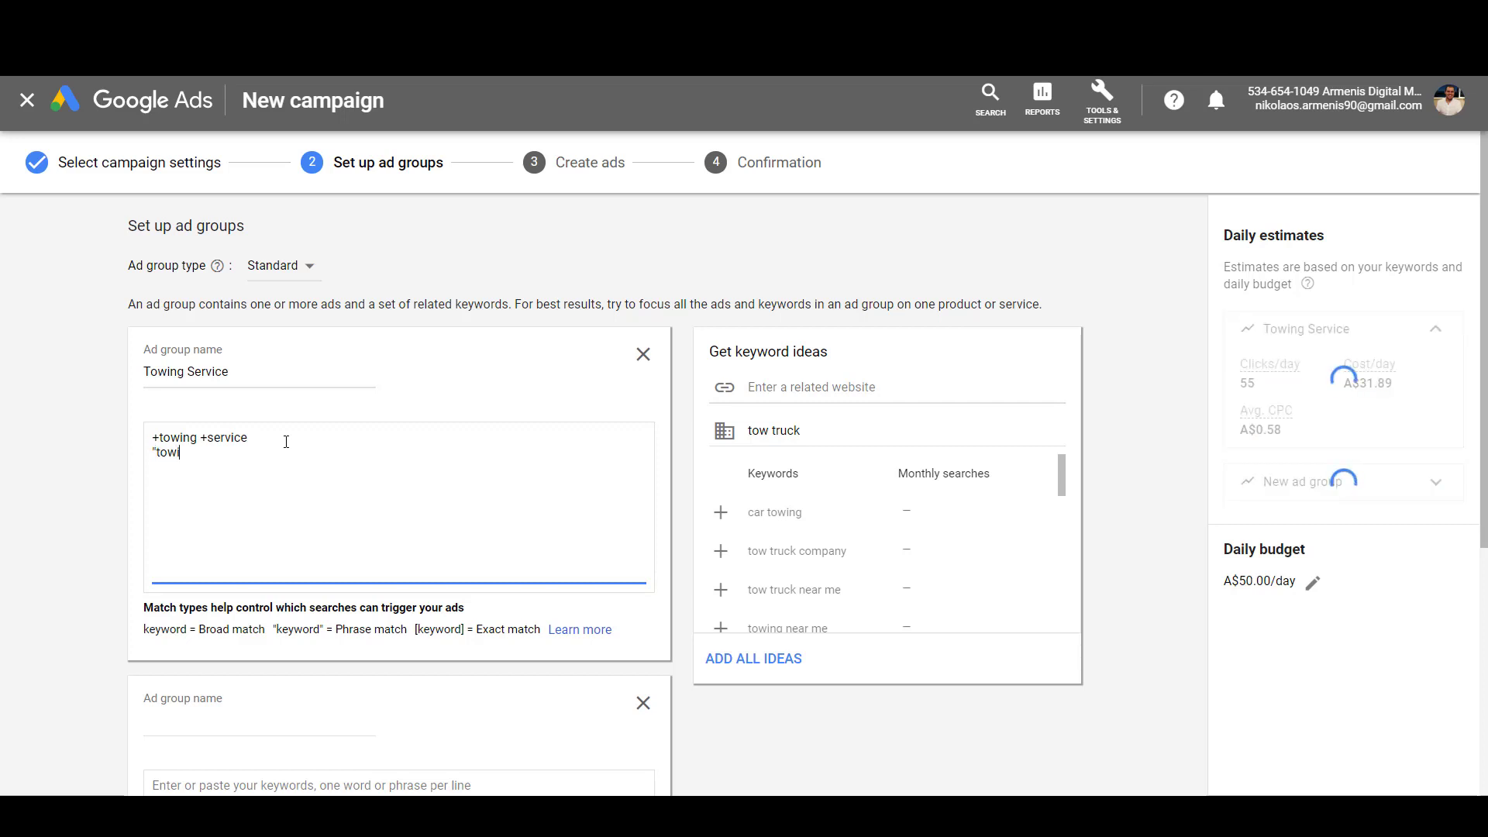
text(ng service")
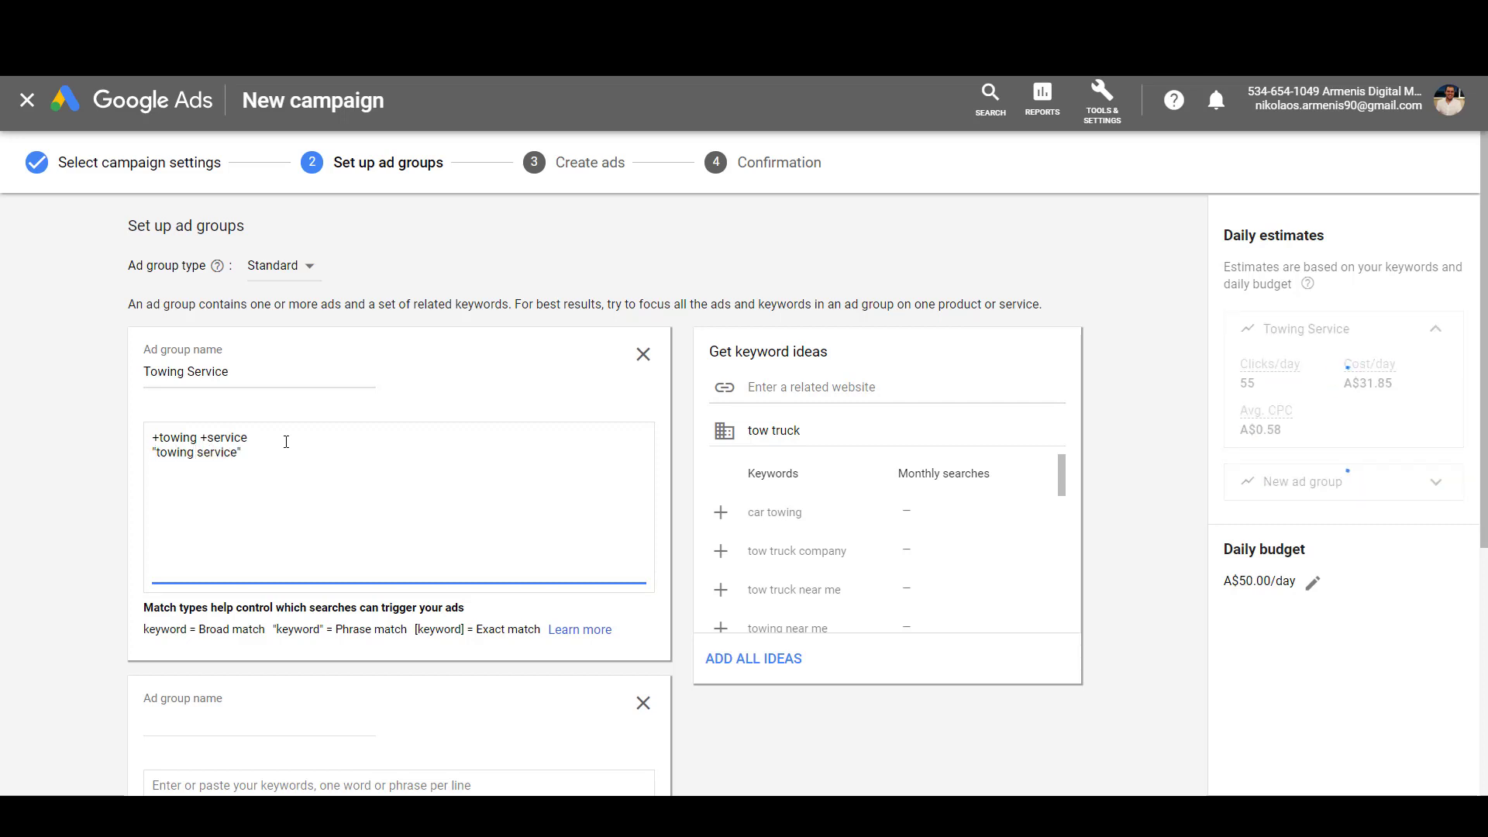
key(Return)
text([)
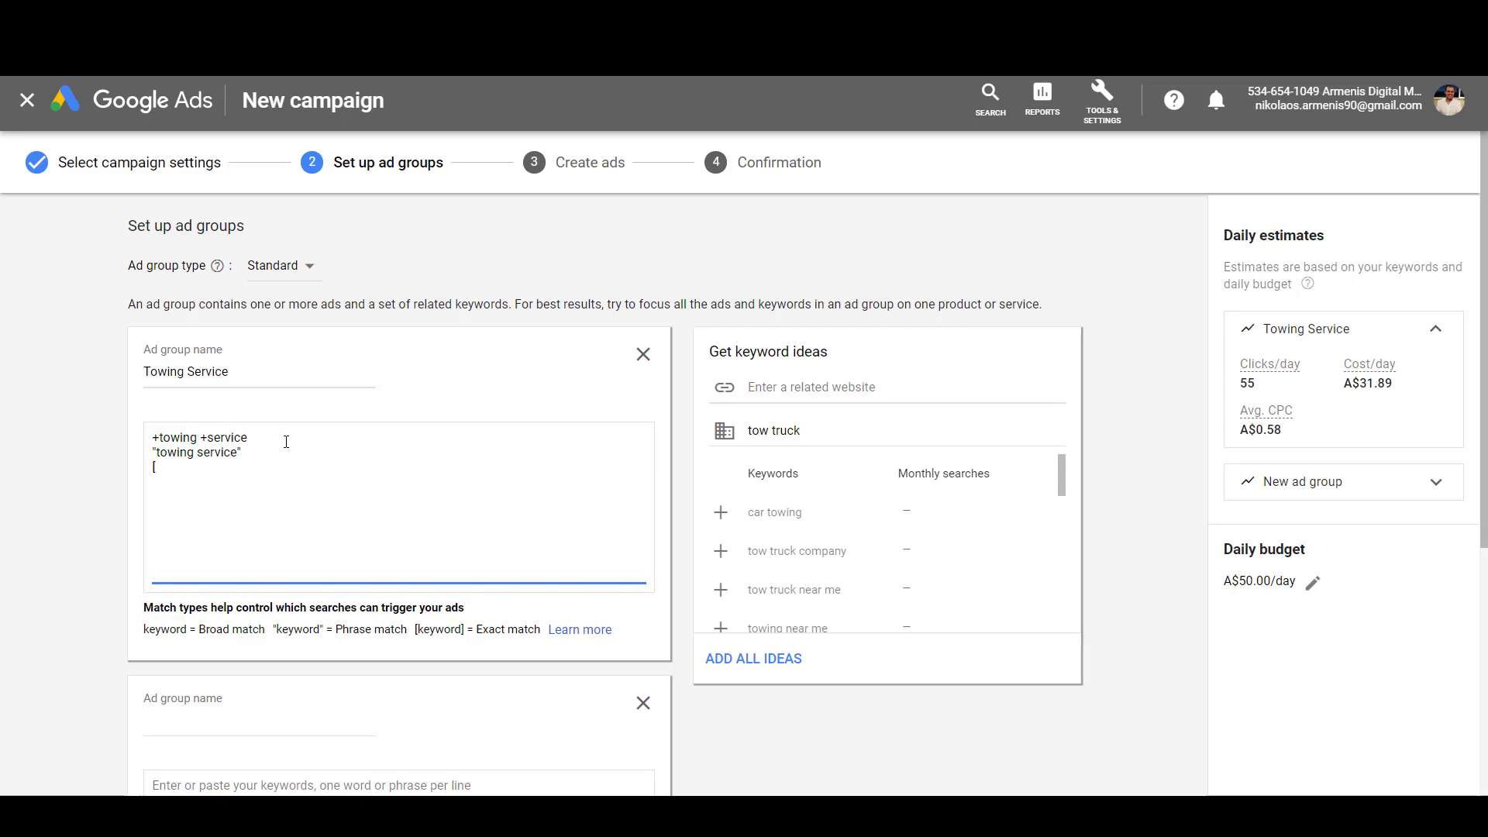
text(towing serv)
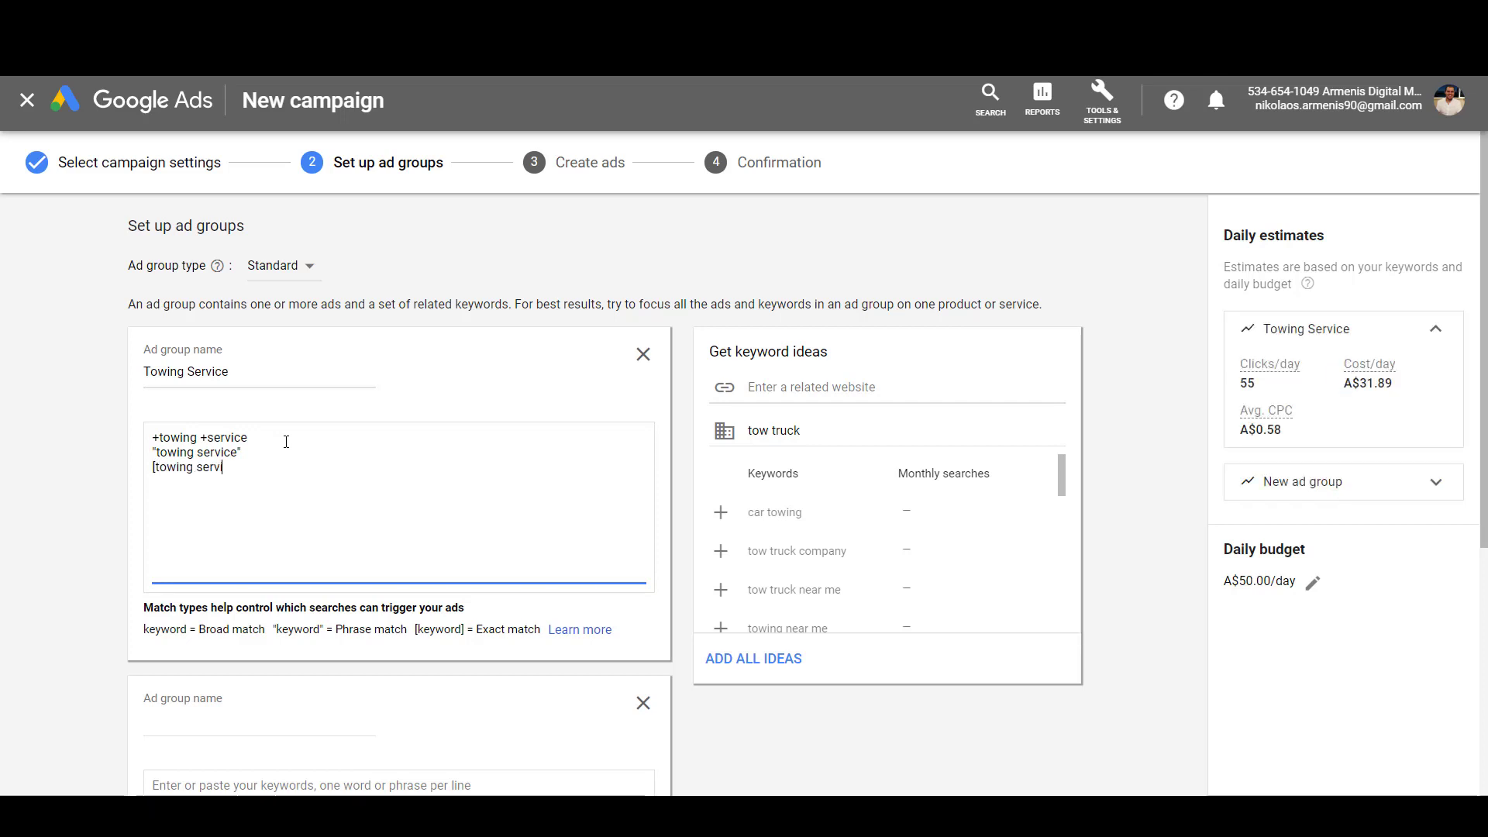
text(ice])
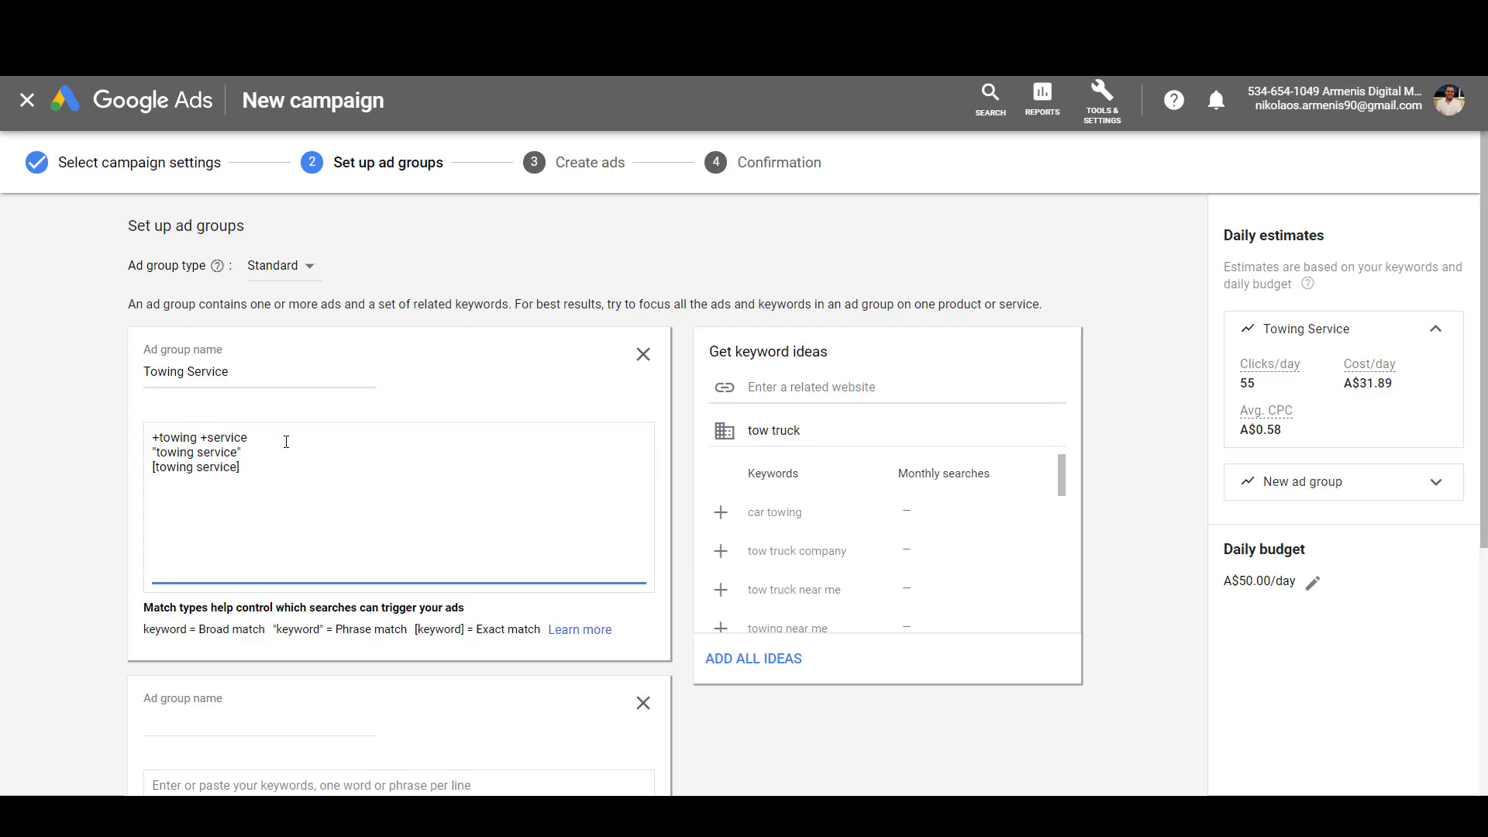
drag(284, 450, 135, 415)
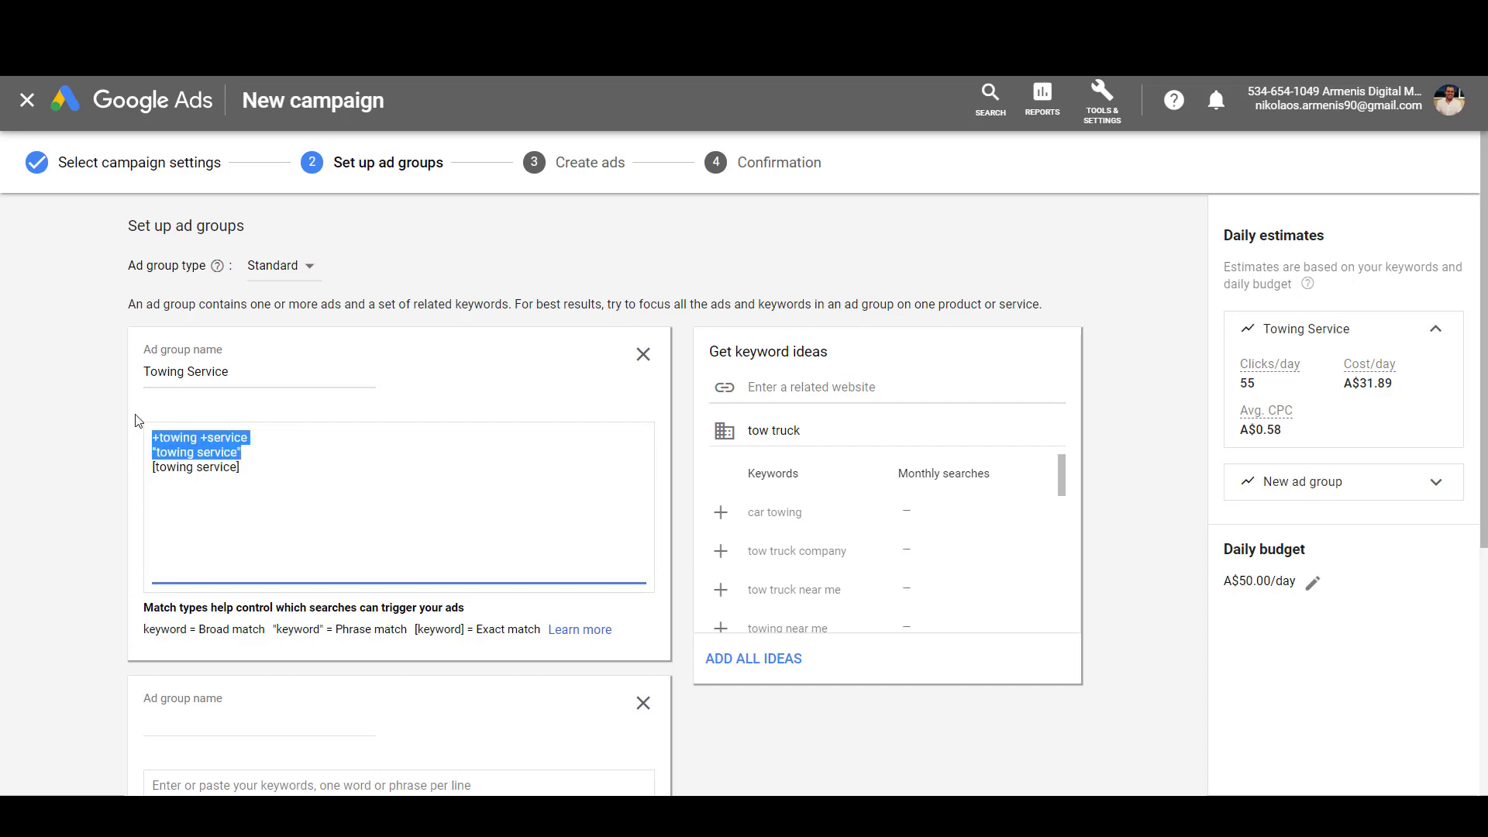
drag(342, 495, 134, 420)
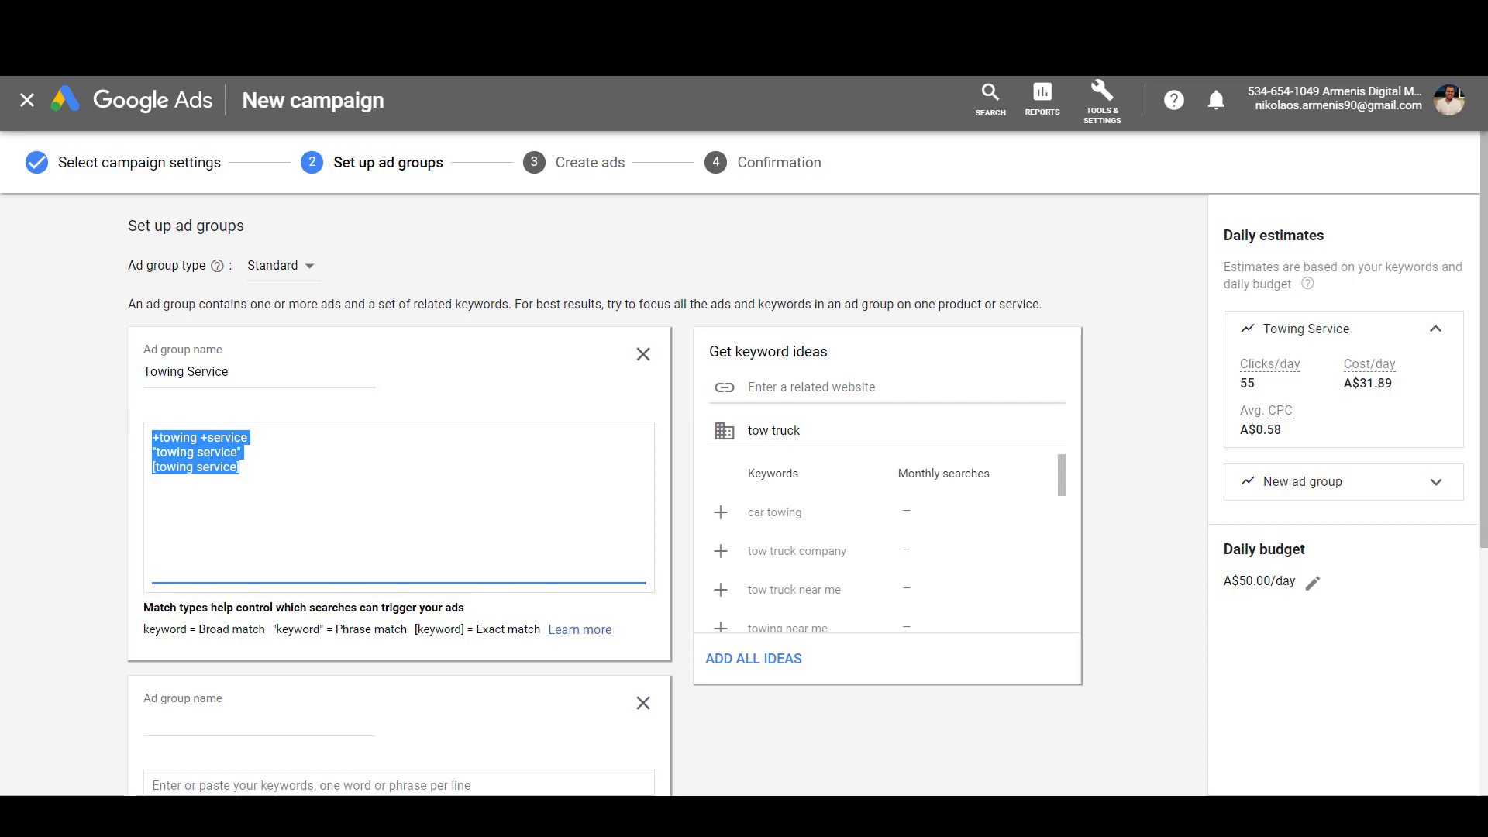
scroll(799, 535, down, 2)
scroll(368, 736, down, 4)
scroll(792, 467, up, 4)
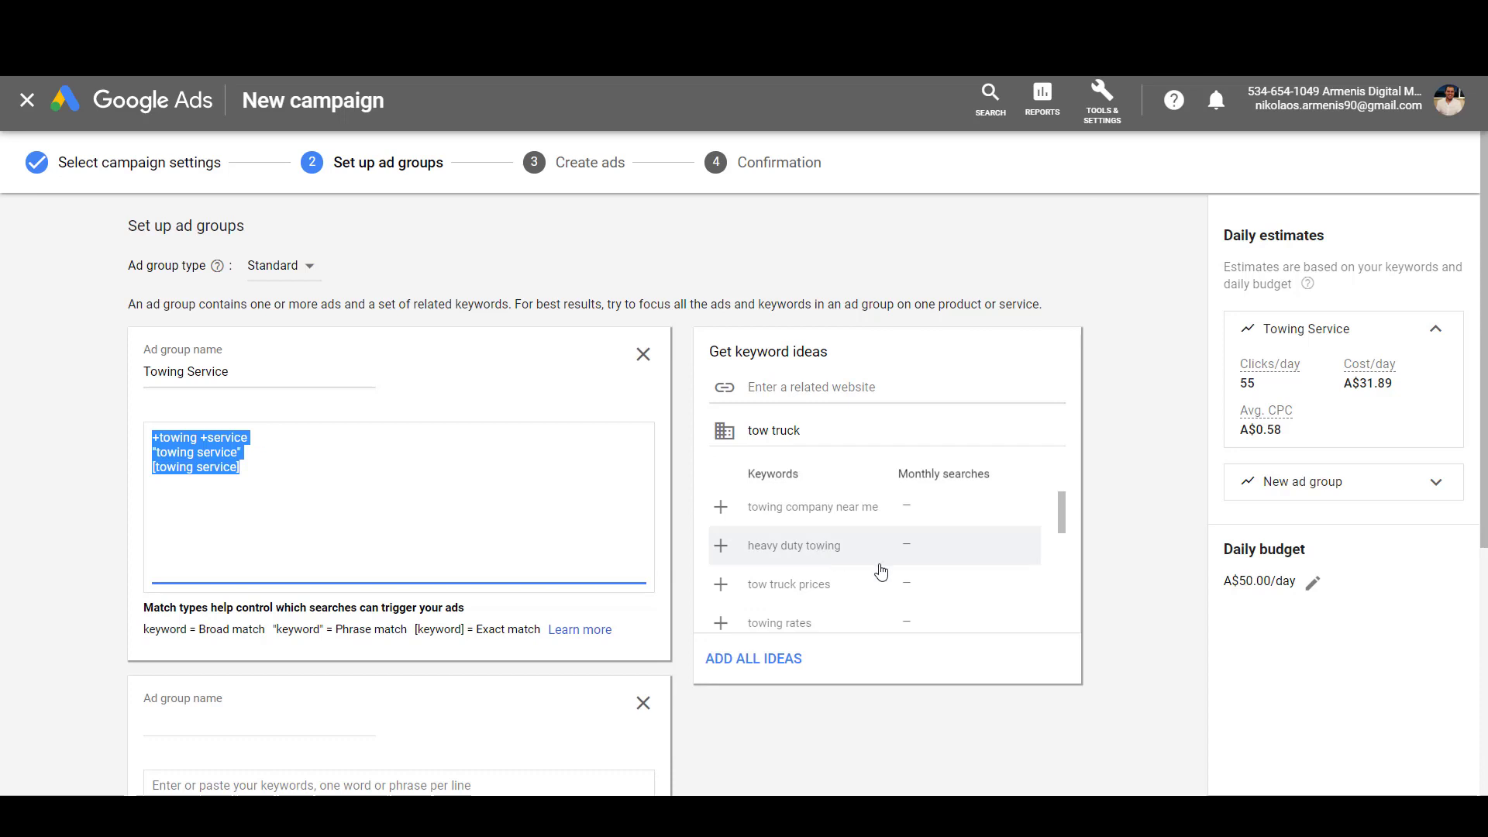
Step: Name the second ad group Gold Coast Towing and add the keyword tow truck gold coast from the ideas for Gold Coast Towing
click(231, 715)
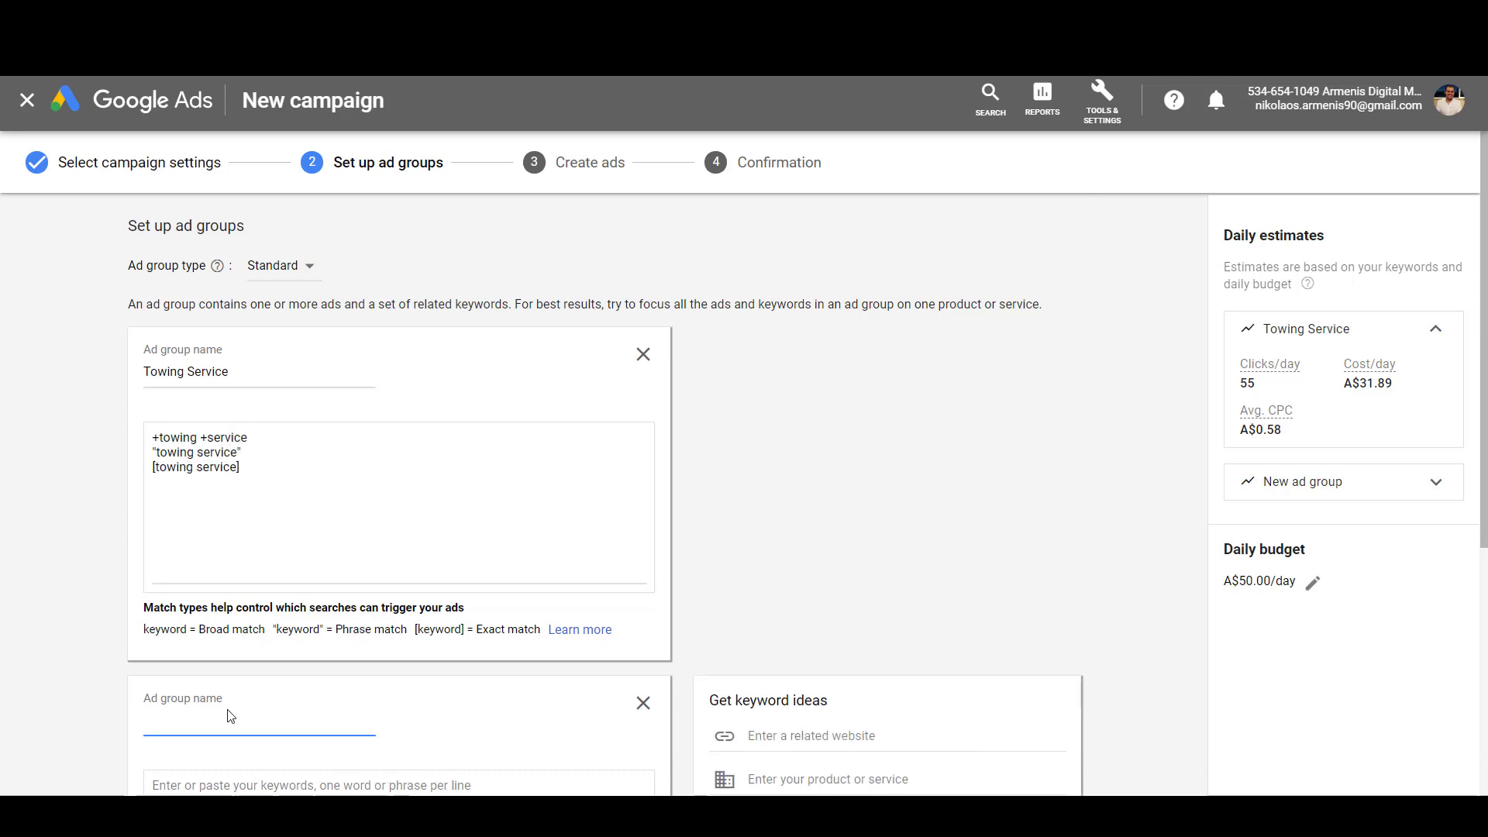
text(Gold Coast Towing)
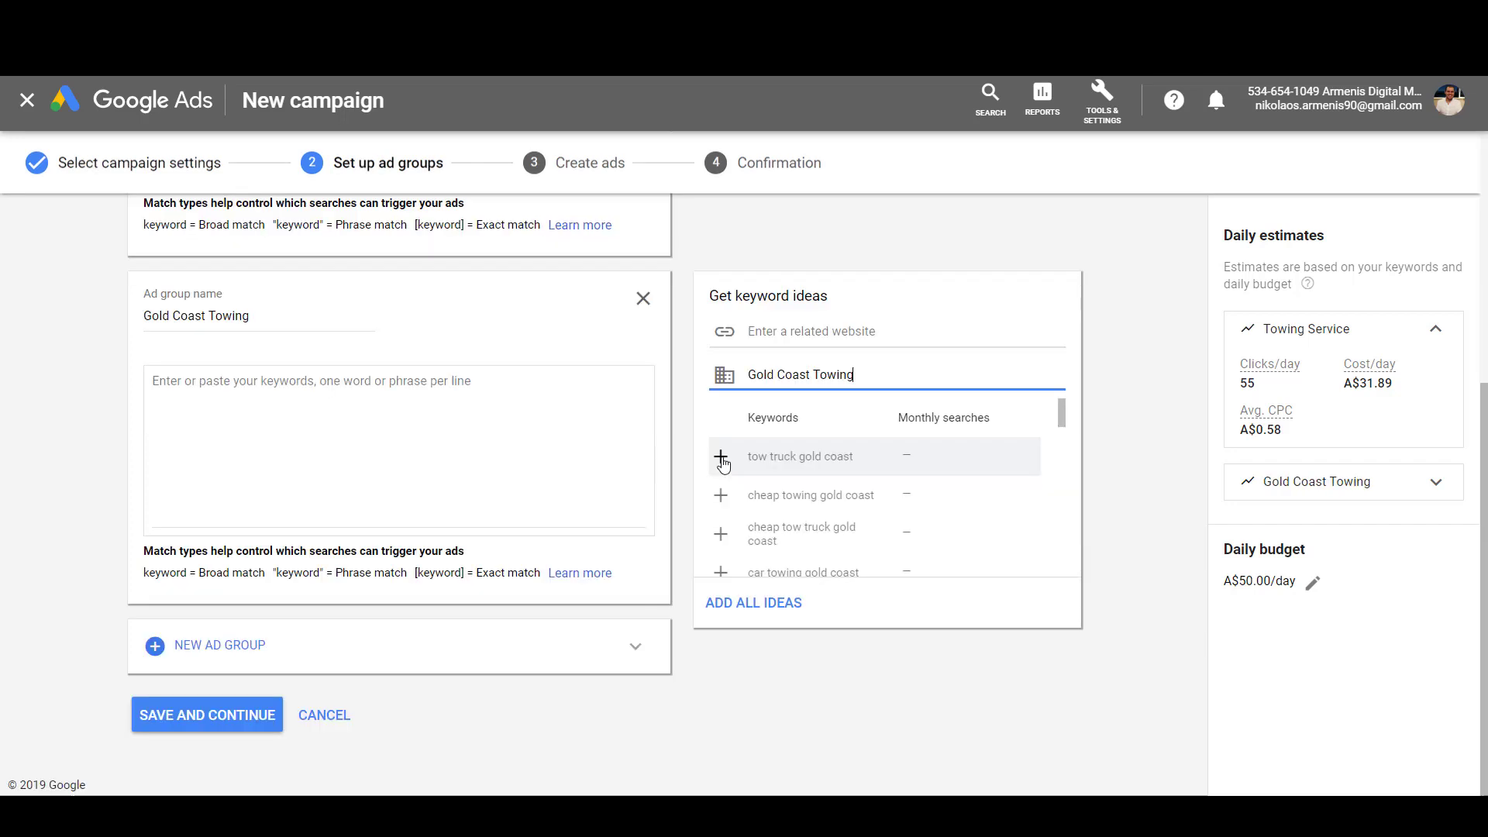
click(721, 457)
Step: Turn tow truck gold coast into a phrase match in quotation marks and add the exact match [tow truck gold coast] below it
click(261, 379)
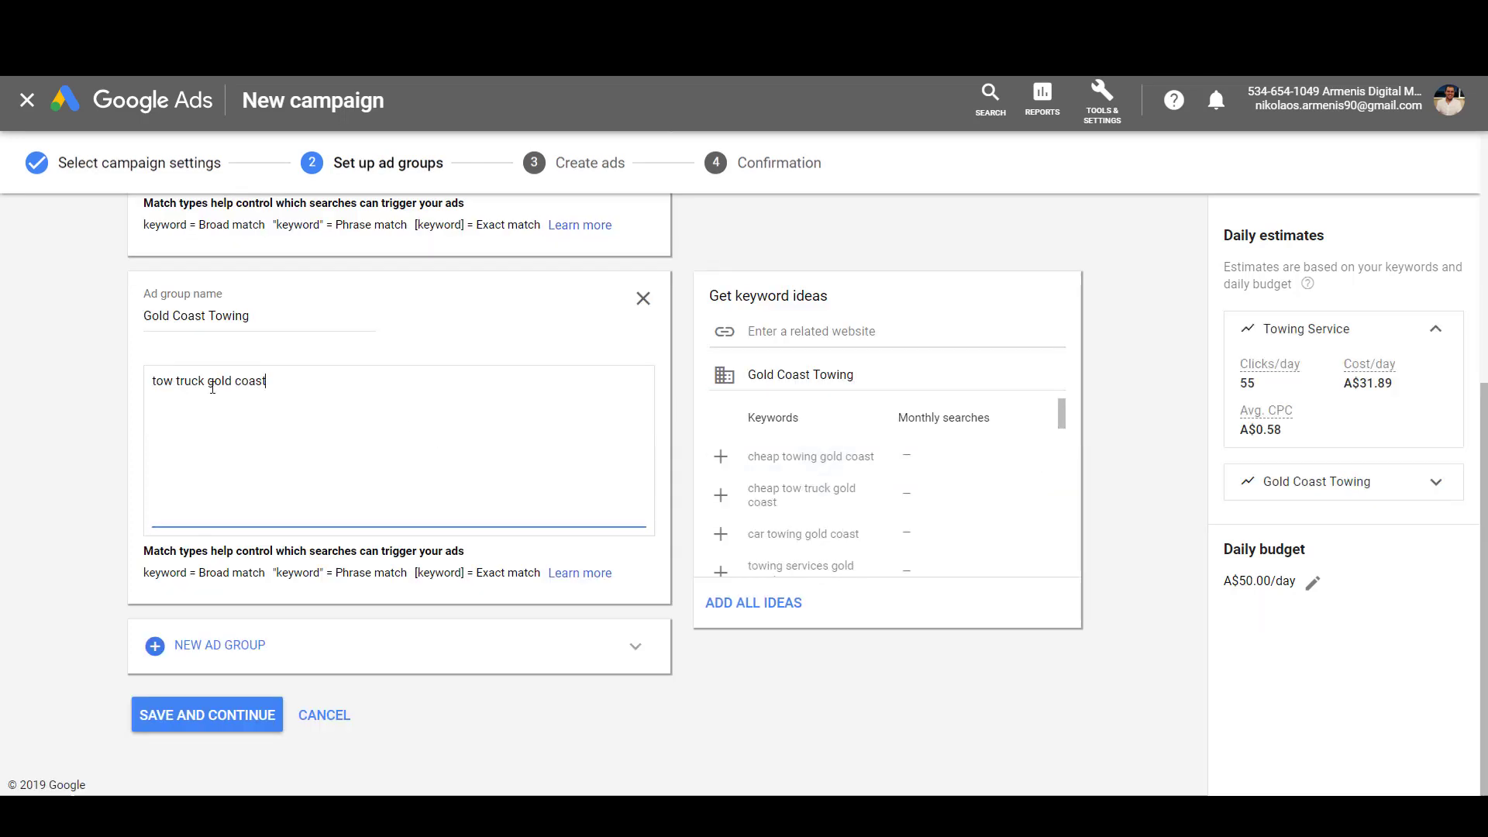
text(")
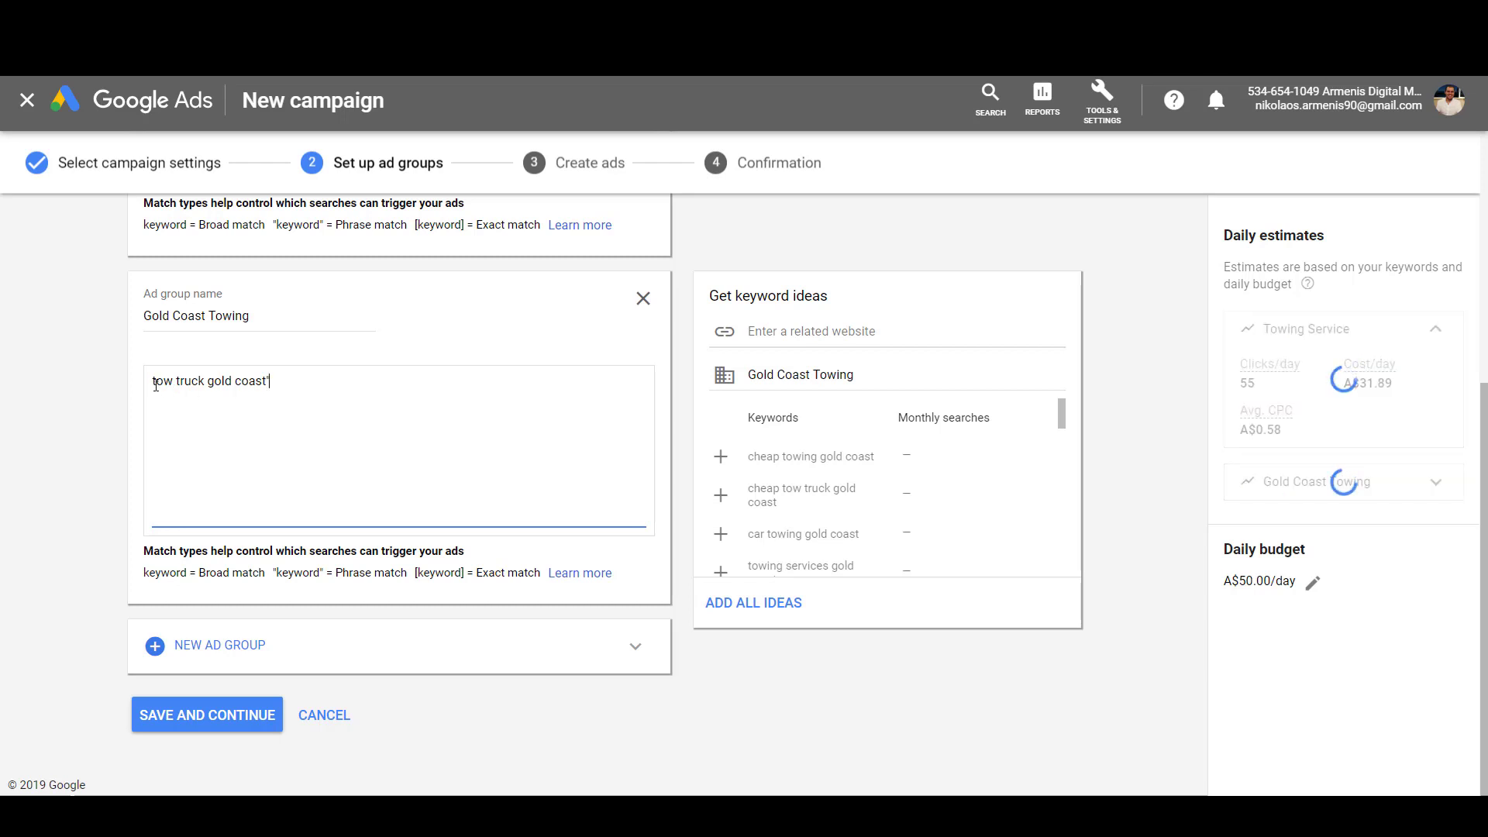
click(153, 381)
text(")
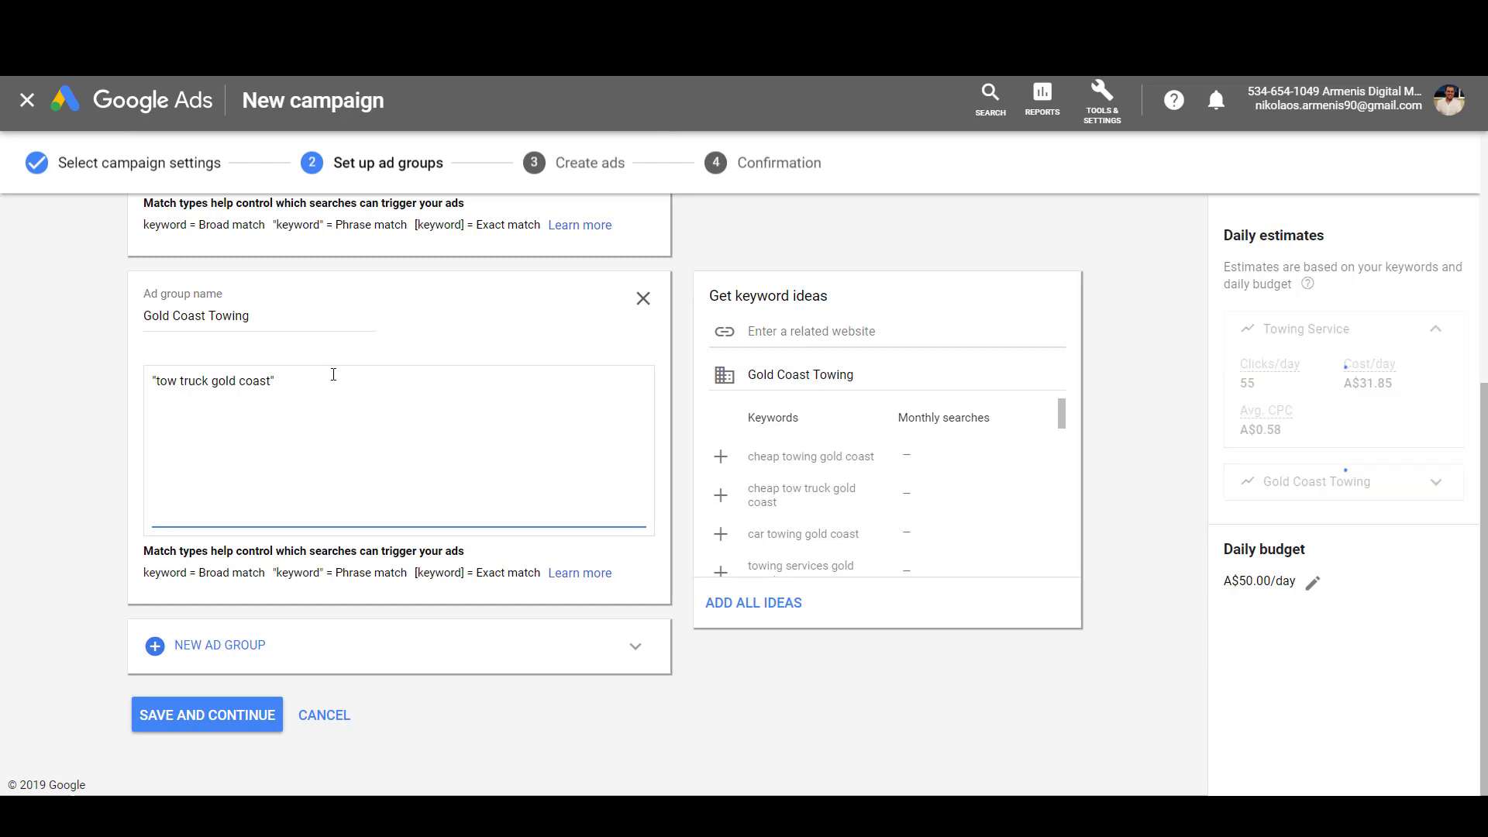
click(326, 412)
key(Return)
text([)
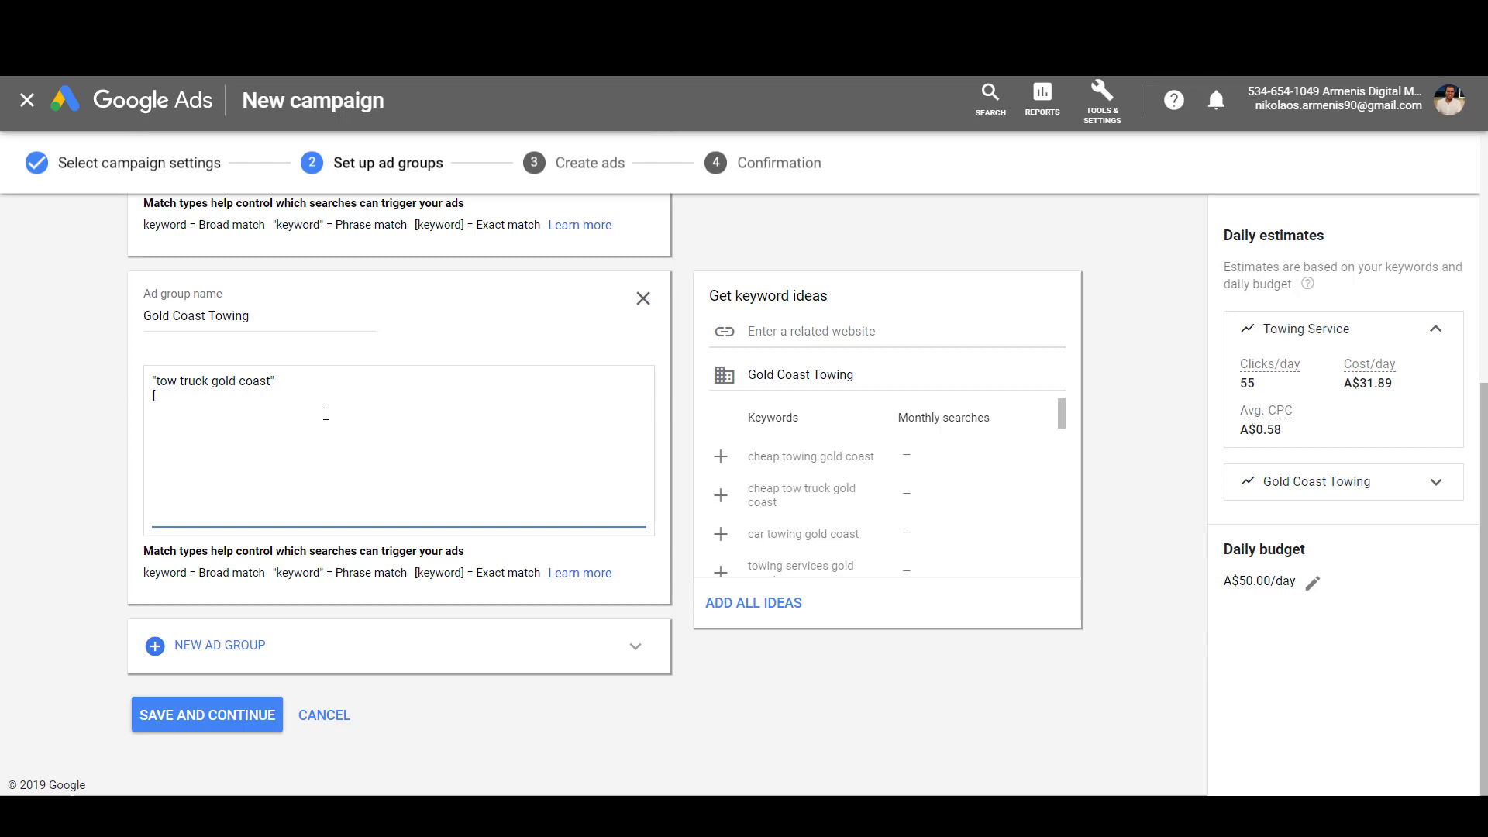
text(tow truck gold coast])
Step: Add the suggested keyword cheap towing gold coast to the Gold Coast Towing ad group as the exact match [cheap towing gold coast]
click(733, 463)
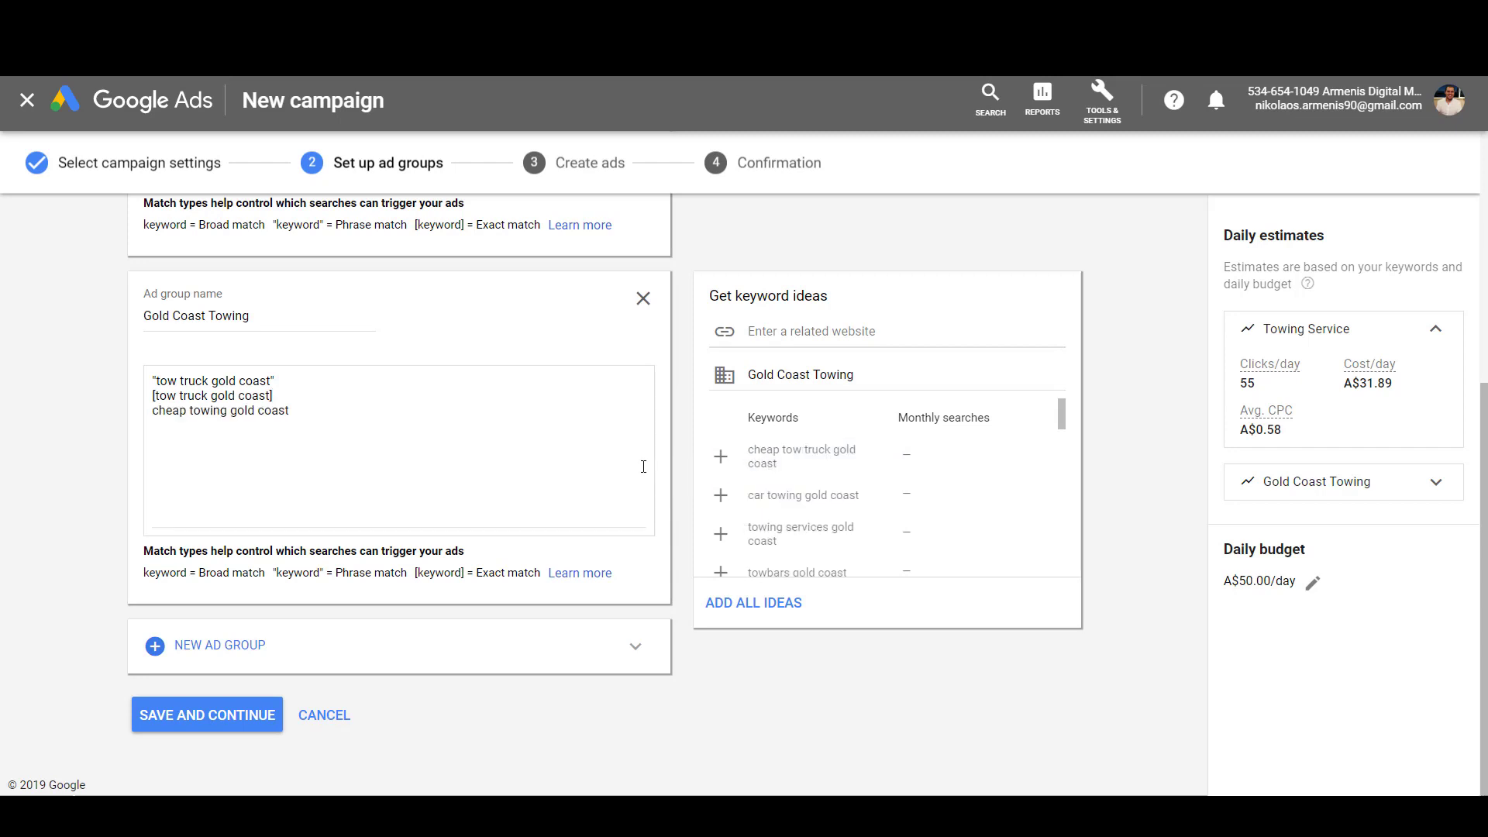
text(])
click(153, 410)
text([)
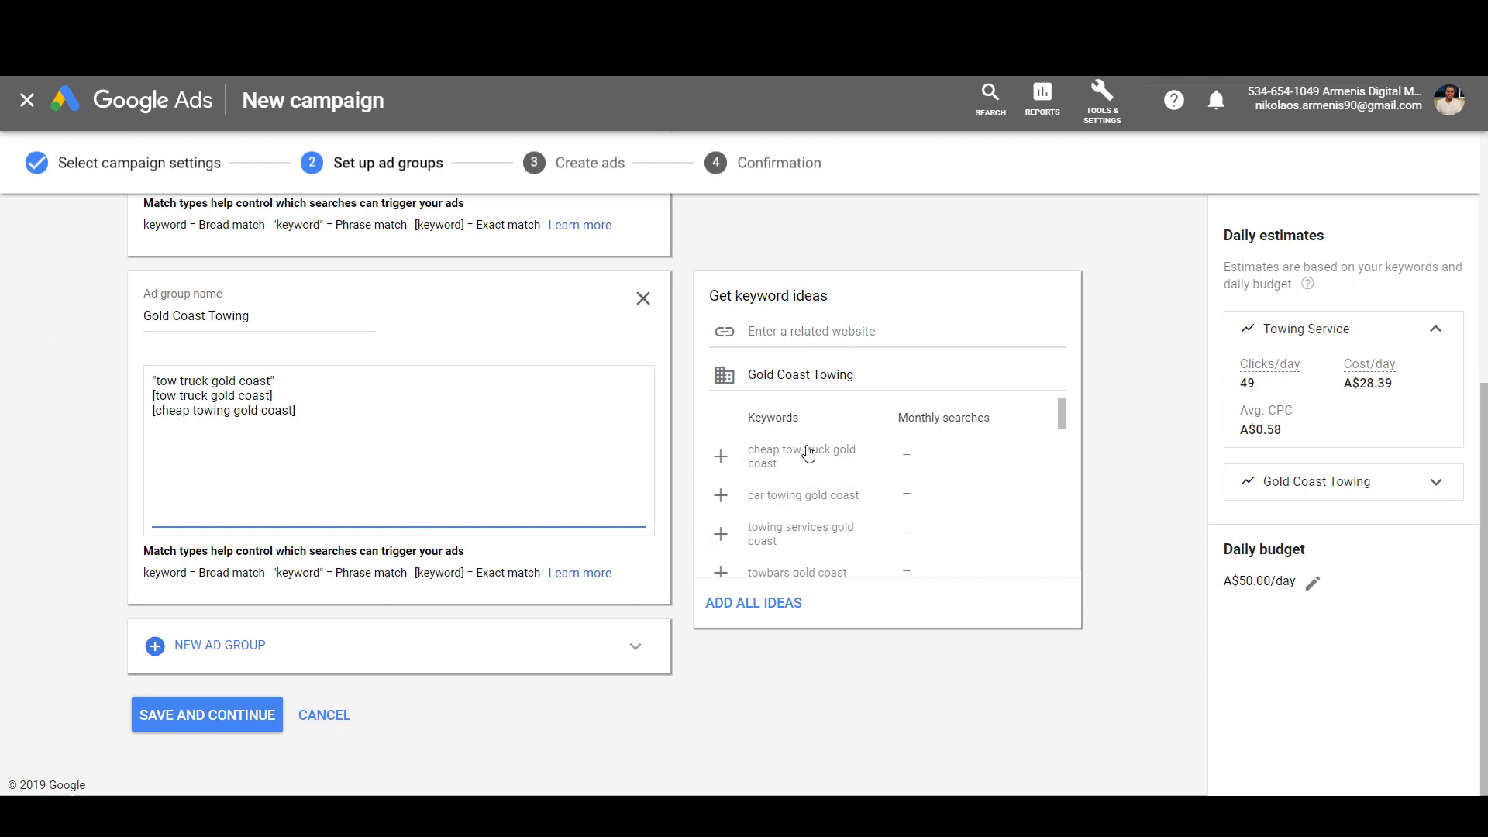
Step: Add the suggested keyword towing services gold coast to both ad groups, making it a phrase match in Towing Service
scroll(814, 496, up, 5)
scroll(764, 620, down, 4)
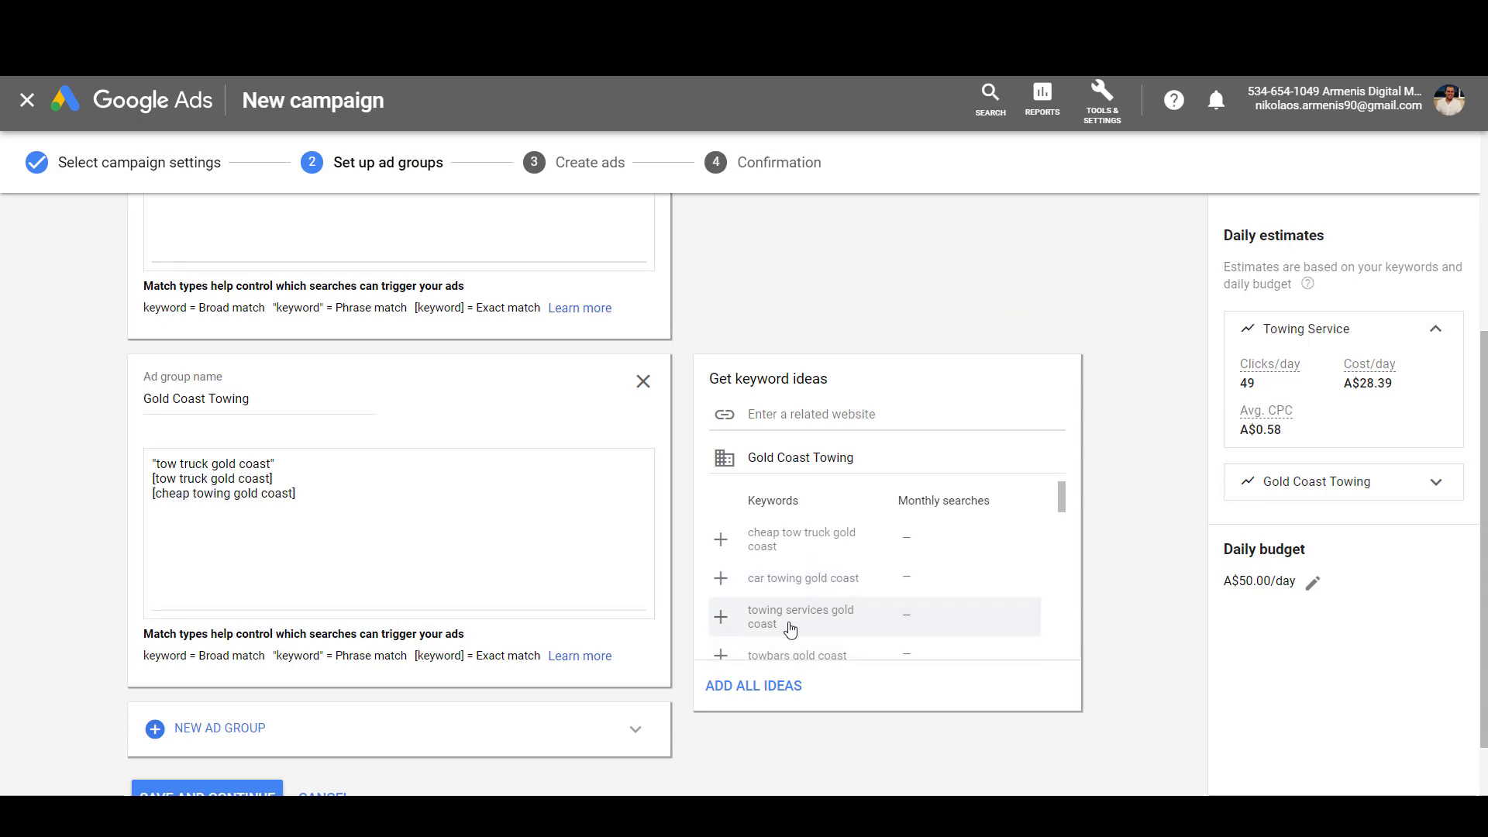
drag(787, 629, 779, 615)
click(341, 476)
text(")
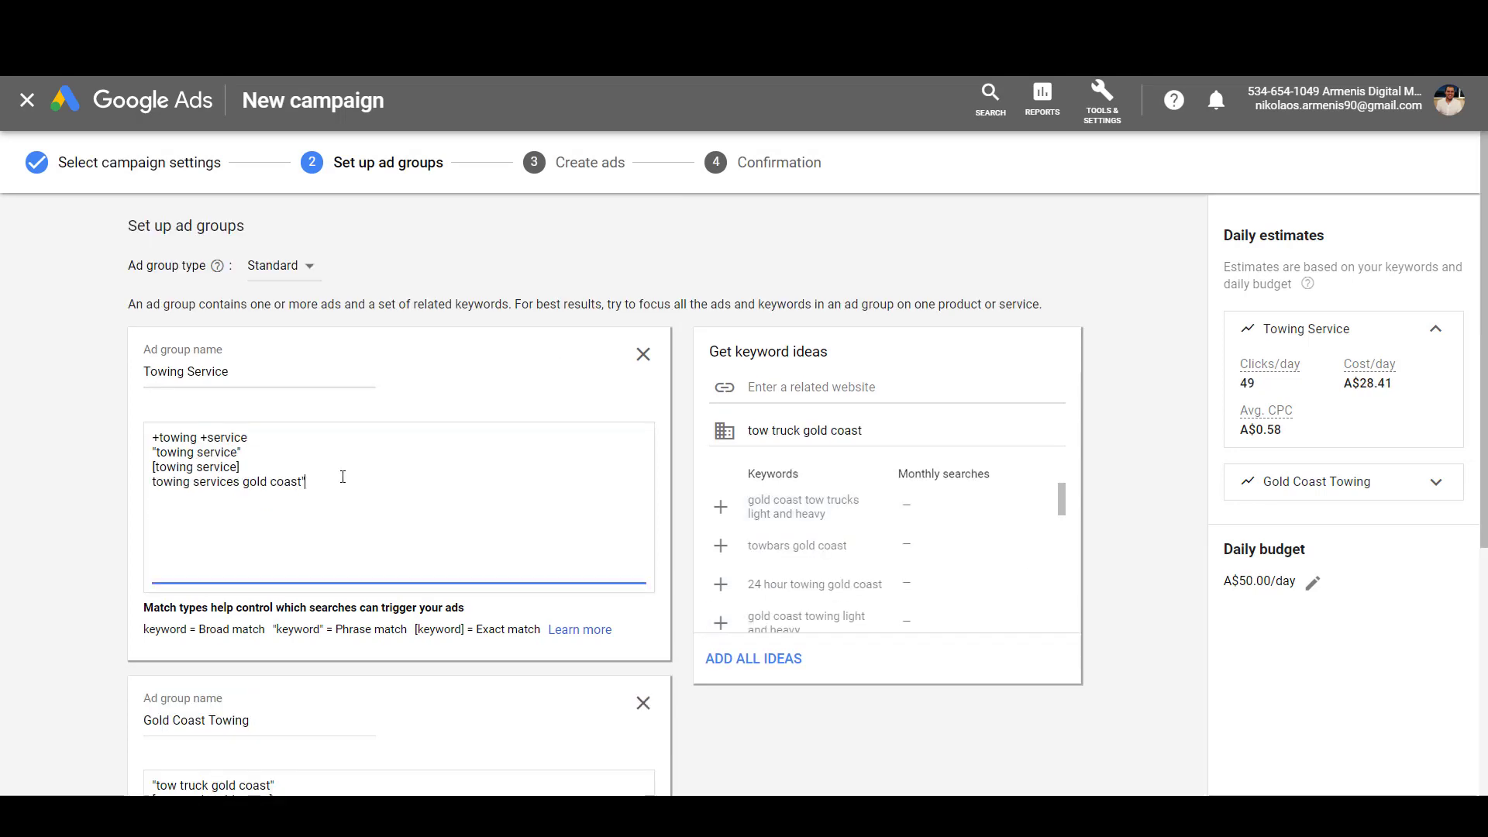
scroll(630, 595, down, 4)
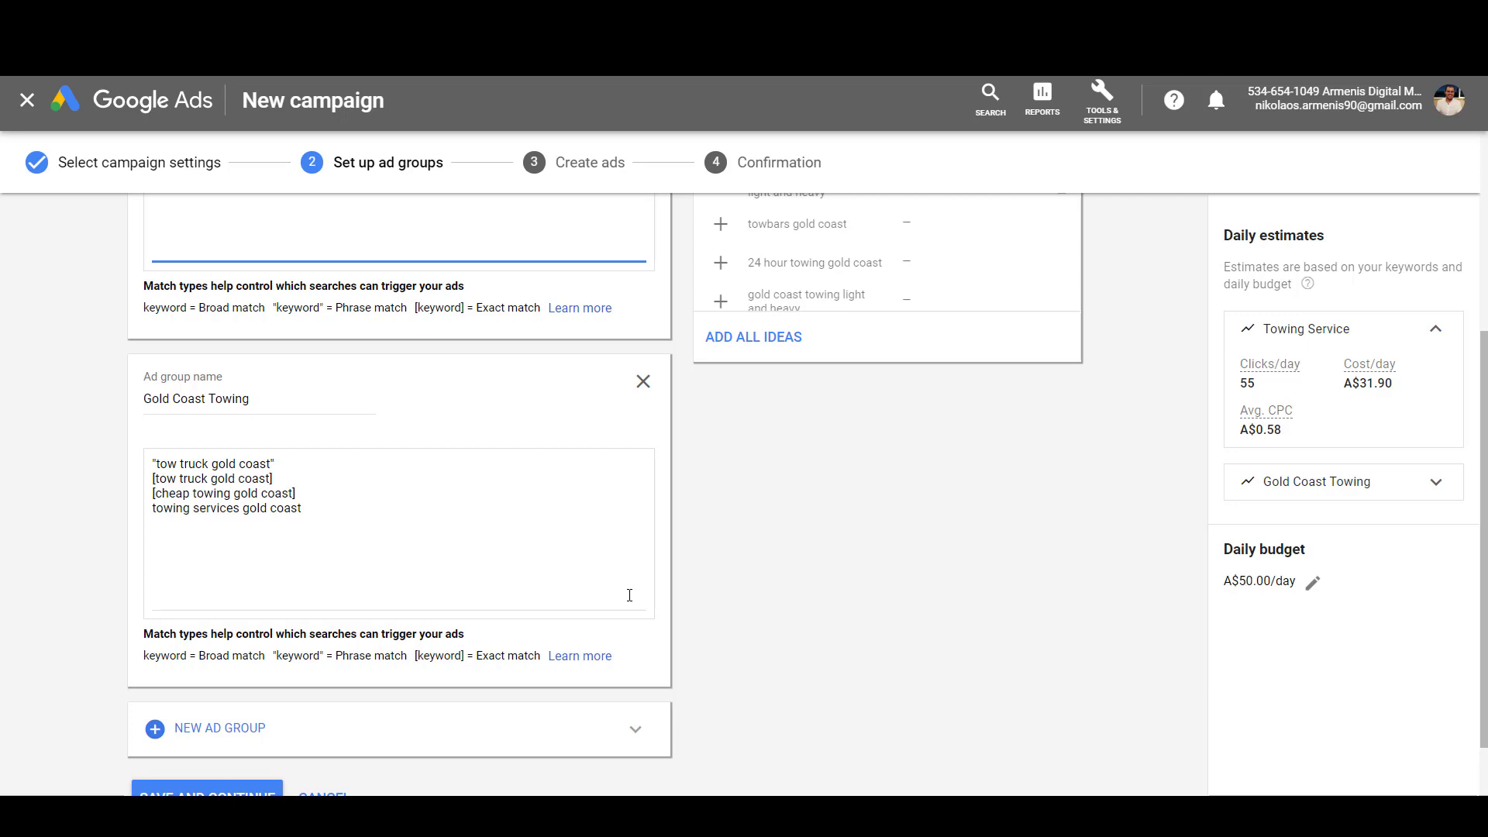
scroll(1008, 732, up, 4)
scroll(790, 589, up, 3)
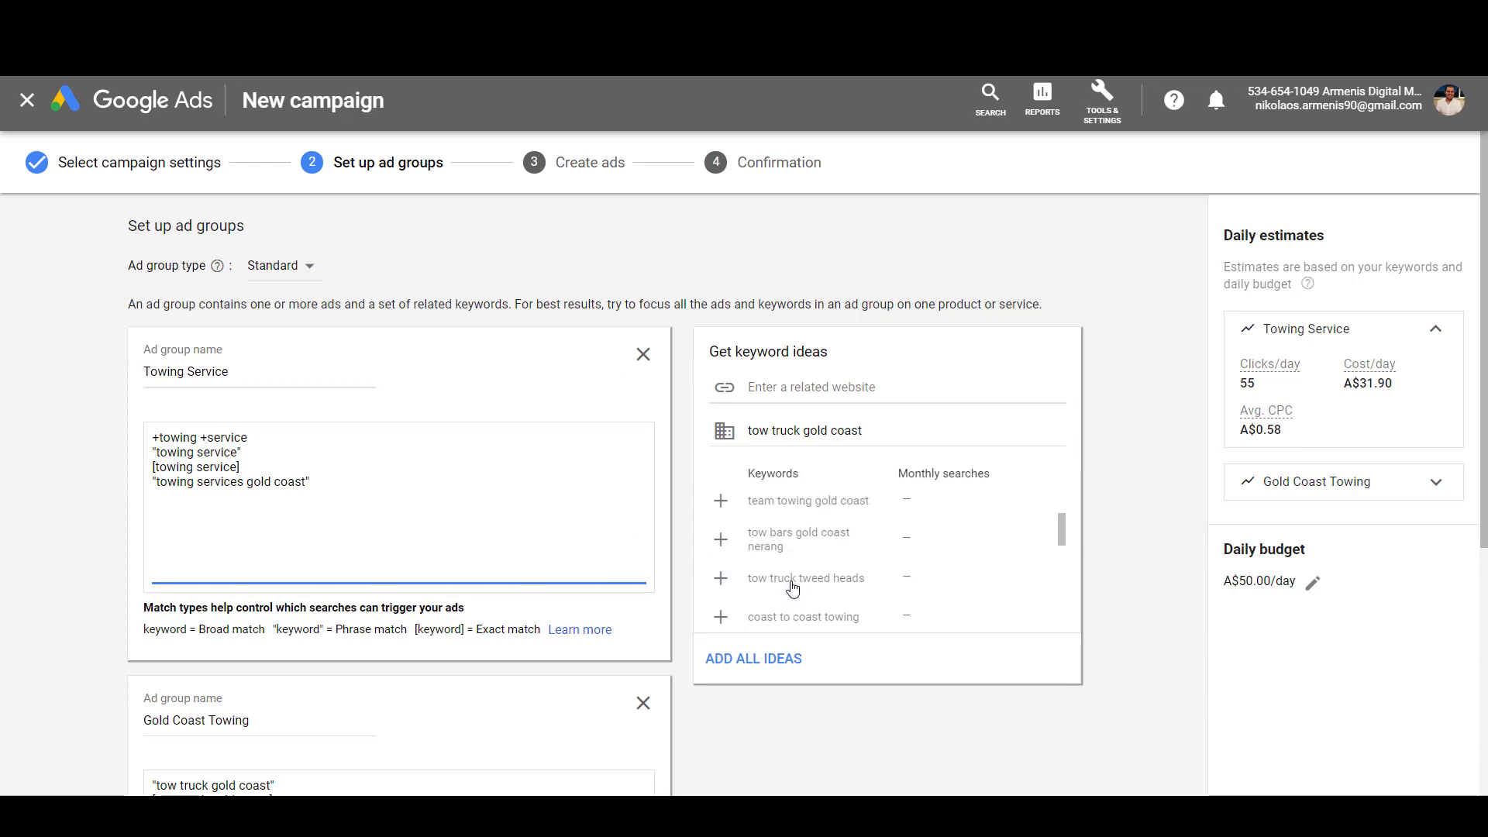
Step: Add a third ad group to the campaign and name it 24 Hour Towing
scroll(798, 601, down, 3)
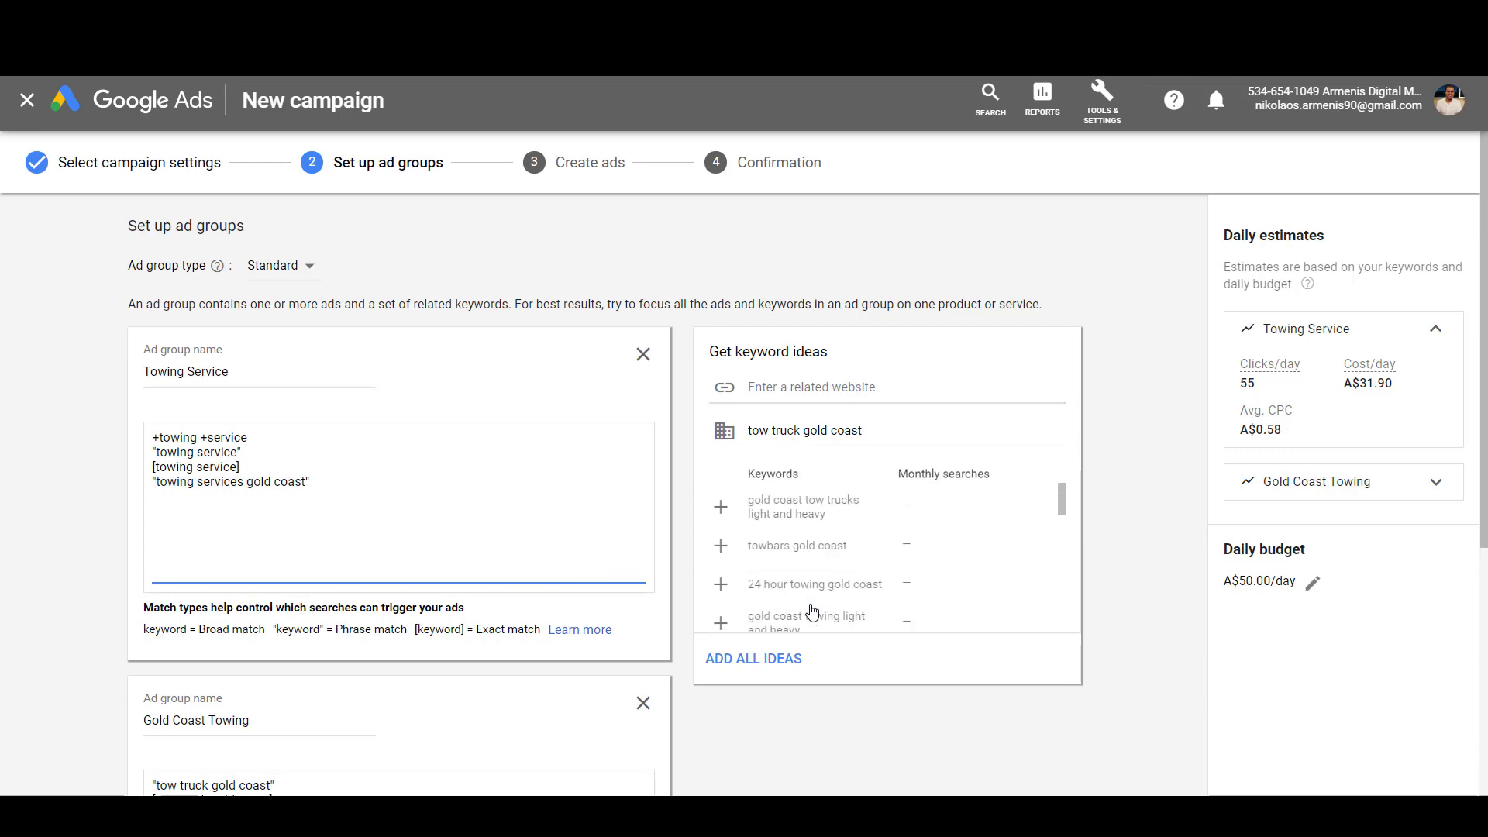
click(1043, 733)
scroll(1008, 727, down, 5)
click(173, 664)
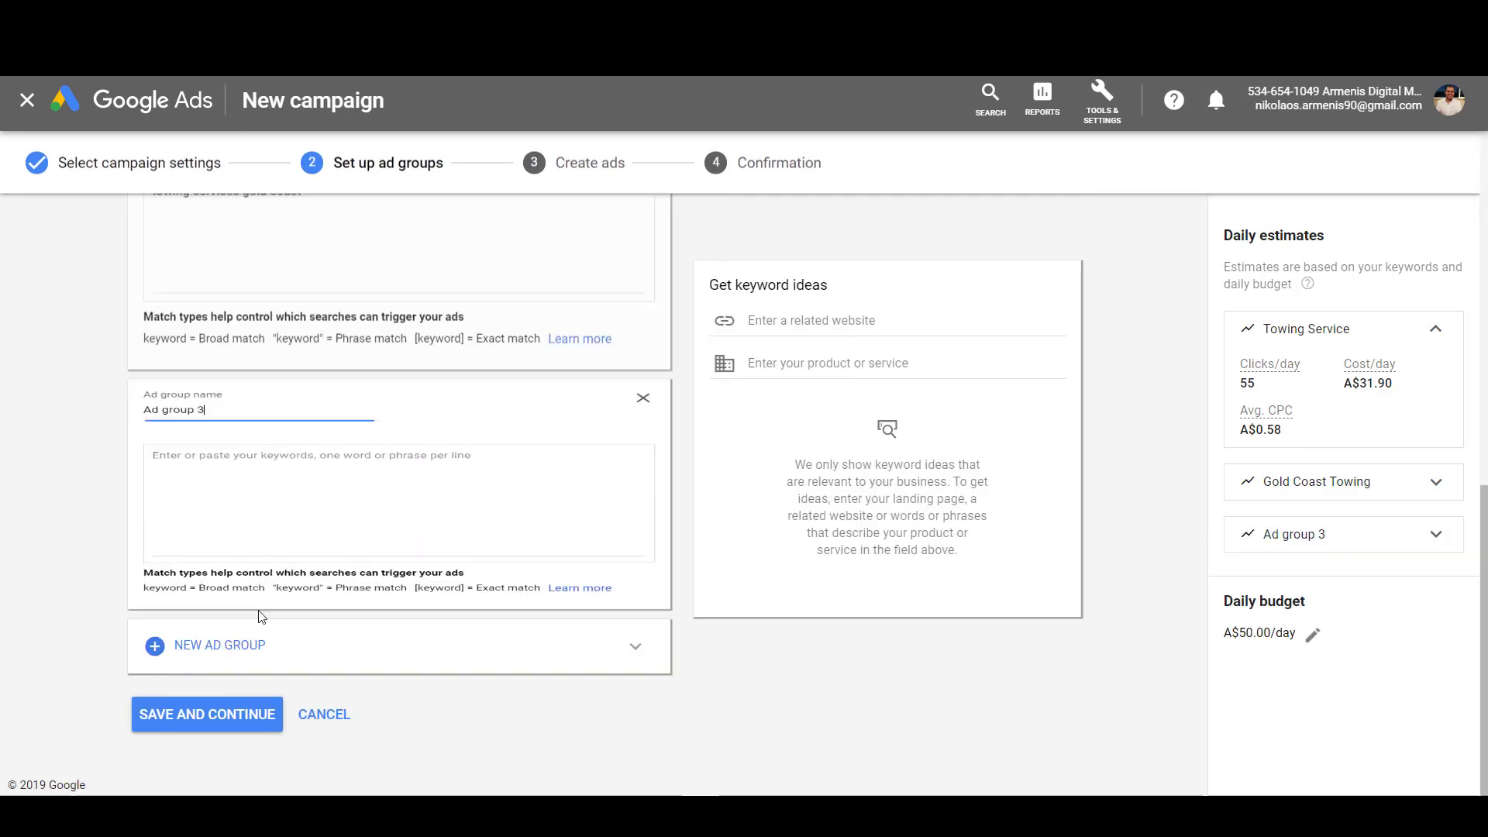
triple_click(237, 311)
text(24)
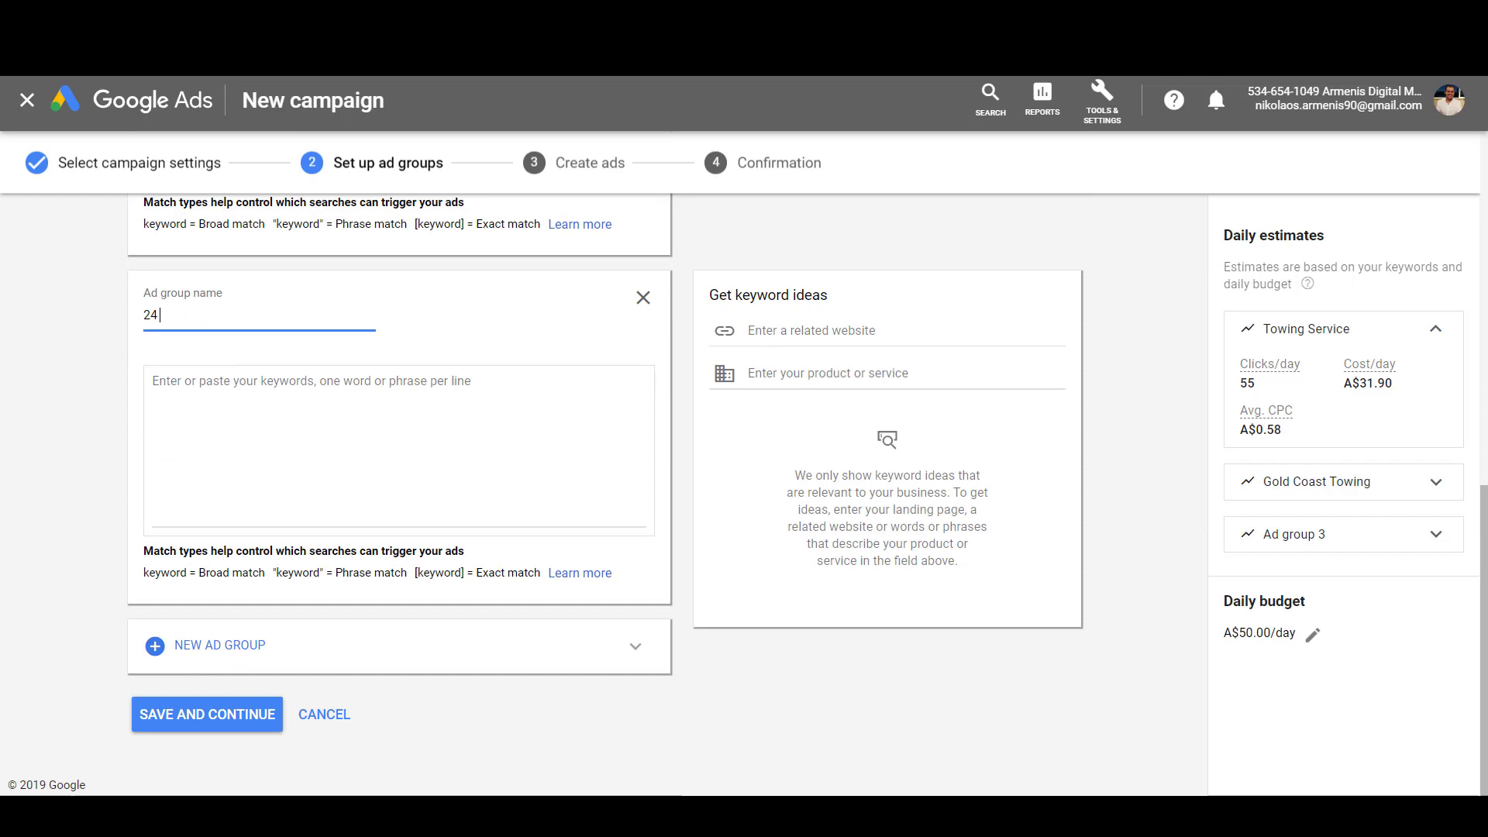
text( Hour Towing GOld)
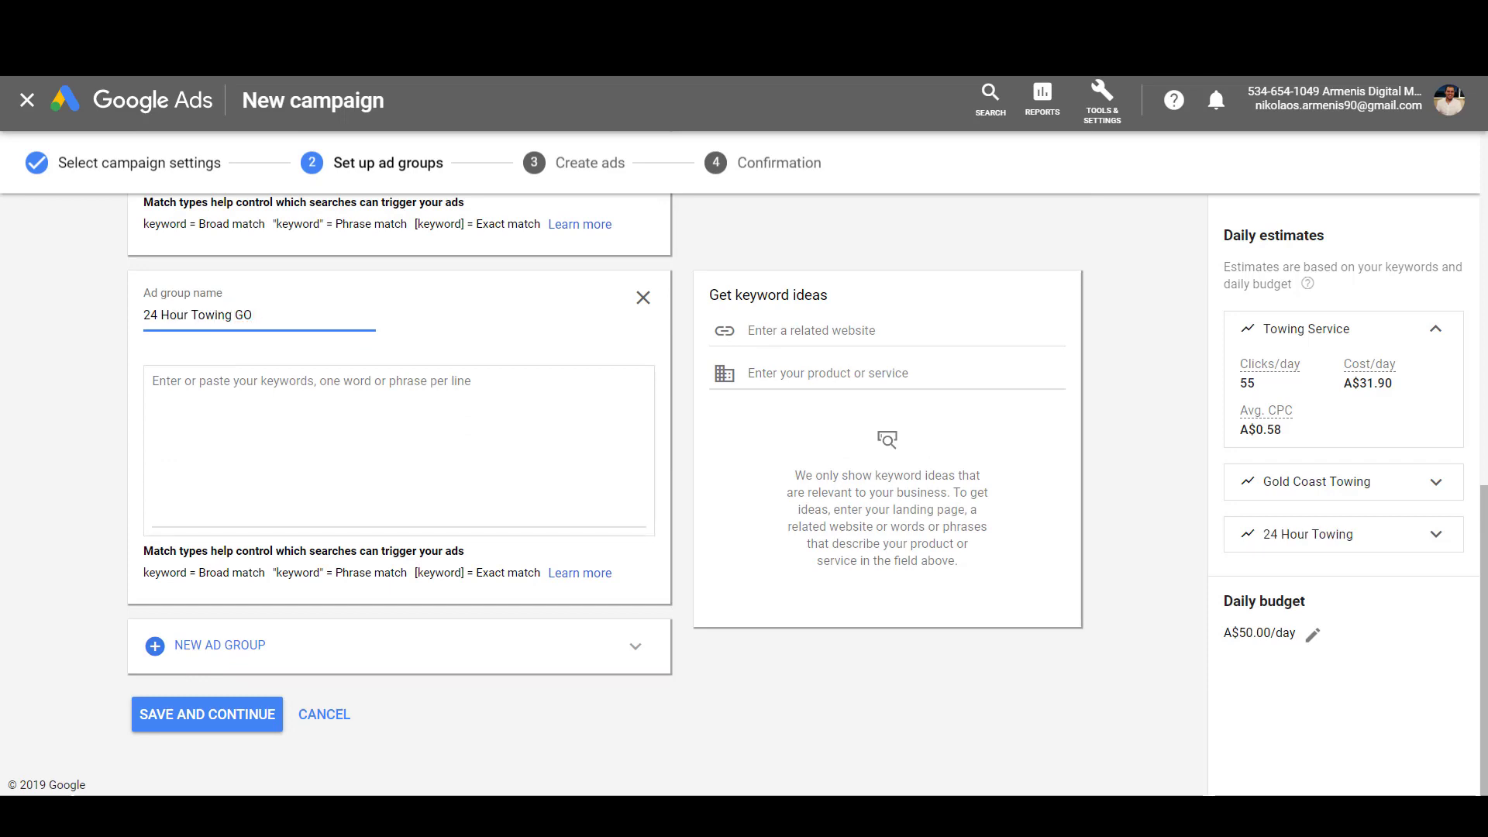
key(BackSpace)
text(o)
Step: From the ideas for 24 hour towing, add 24 hour towing near me, 24 hour tow truck service, 24 hour tow truck and 24 hour towing service
click(795, 371)
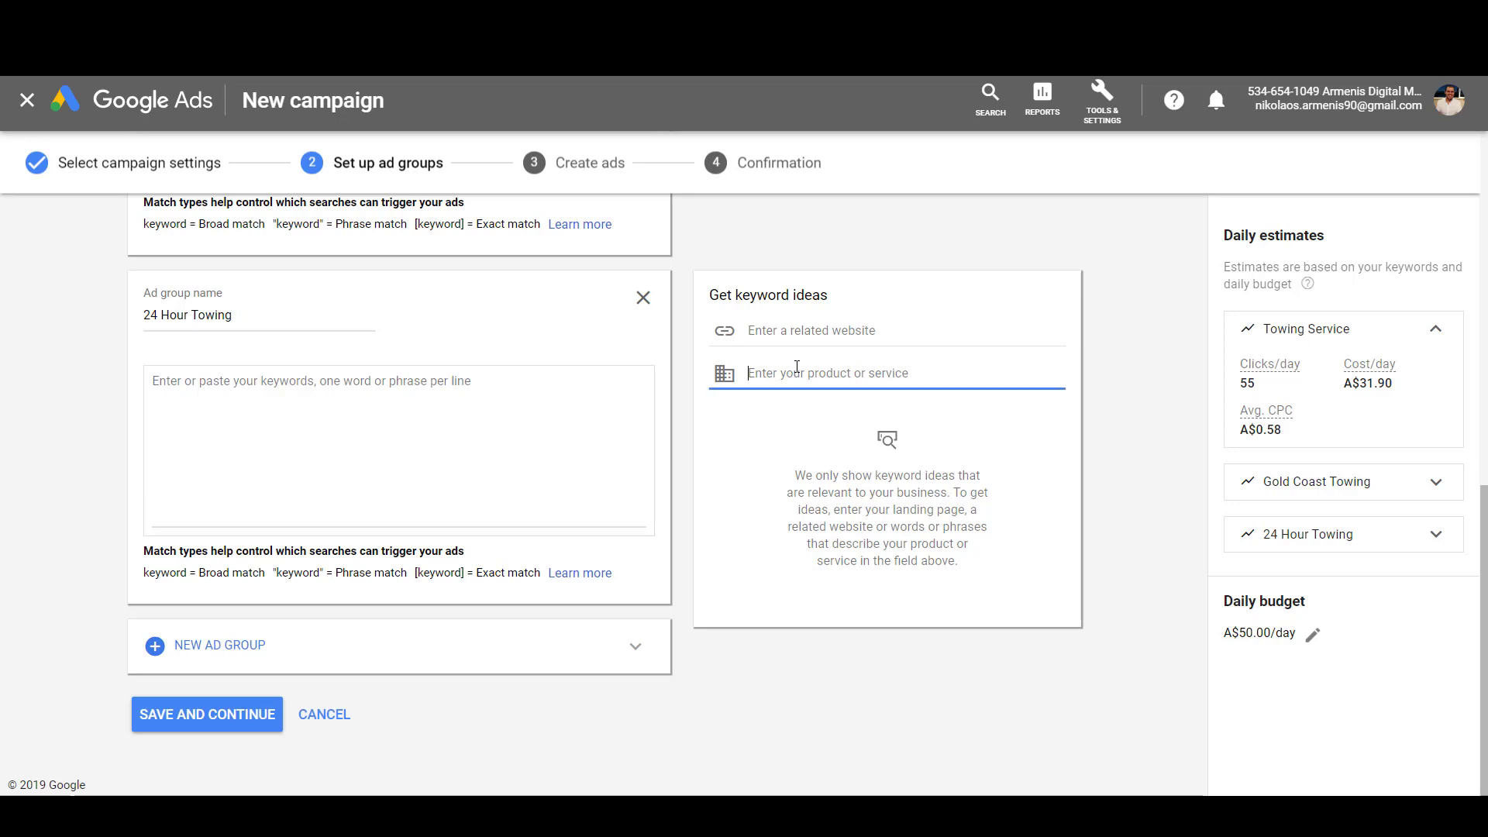
text(24 hour towing)
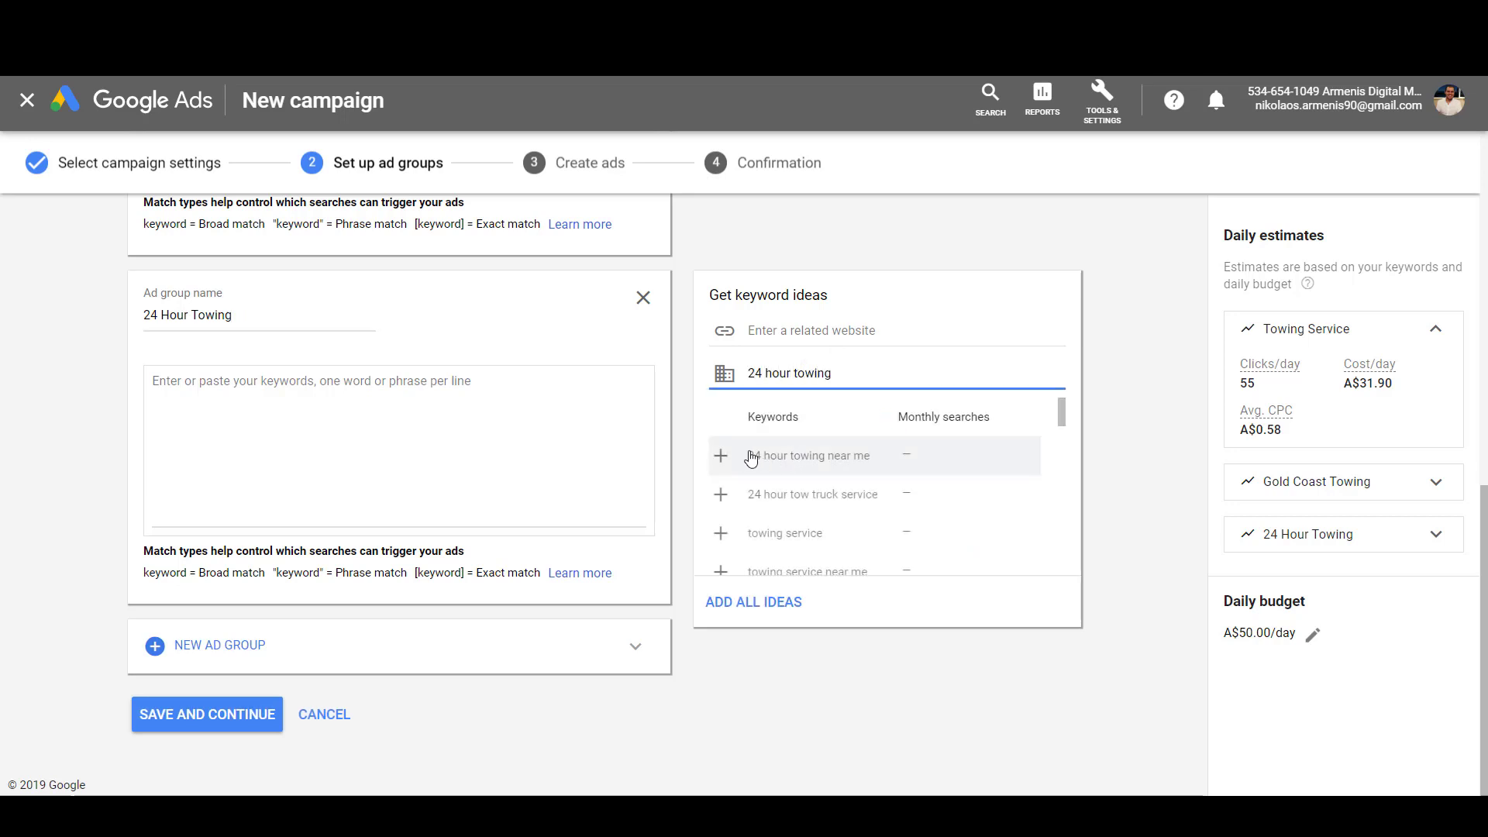
click(725, 457)
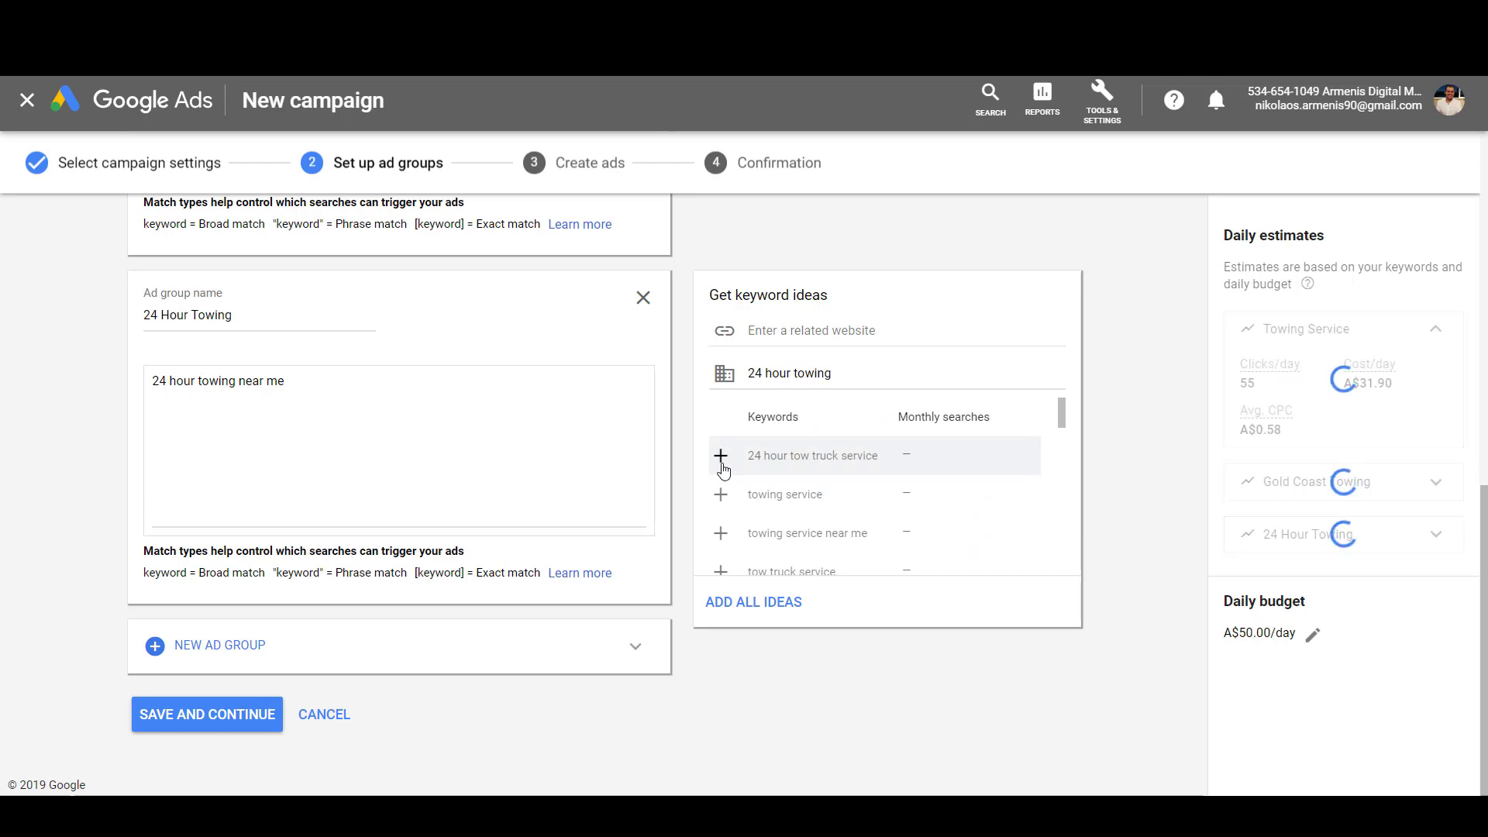
click(721, 458)
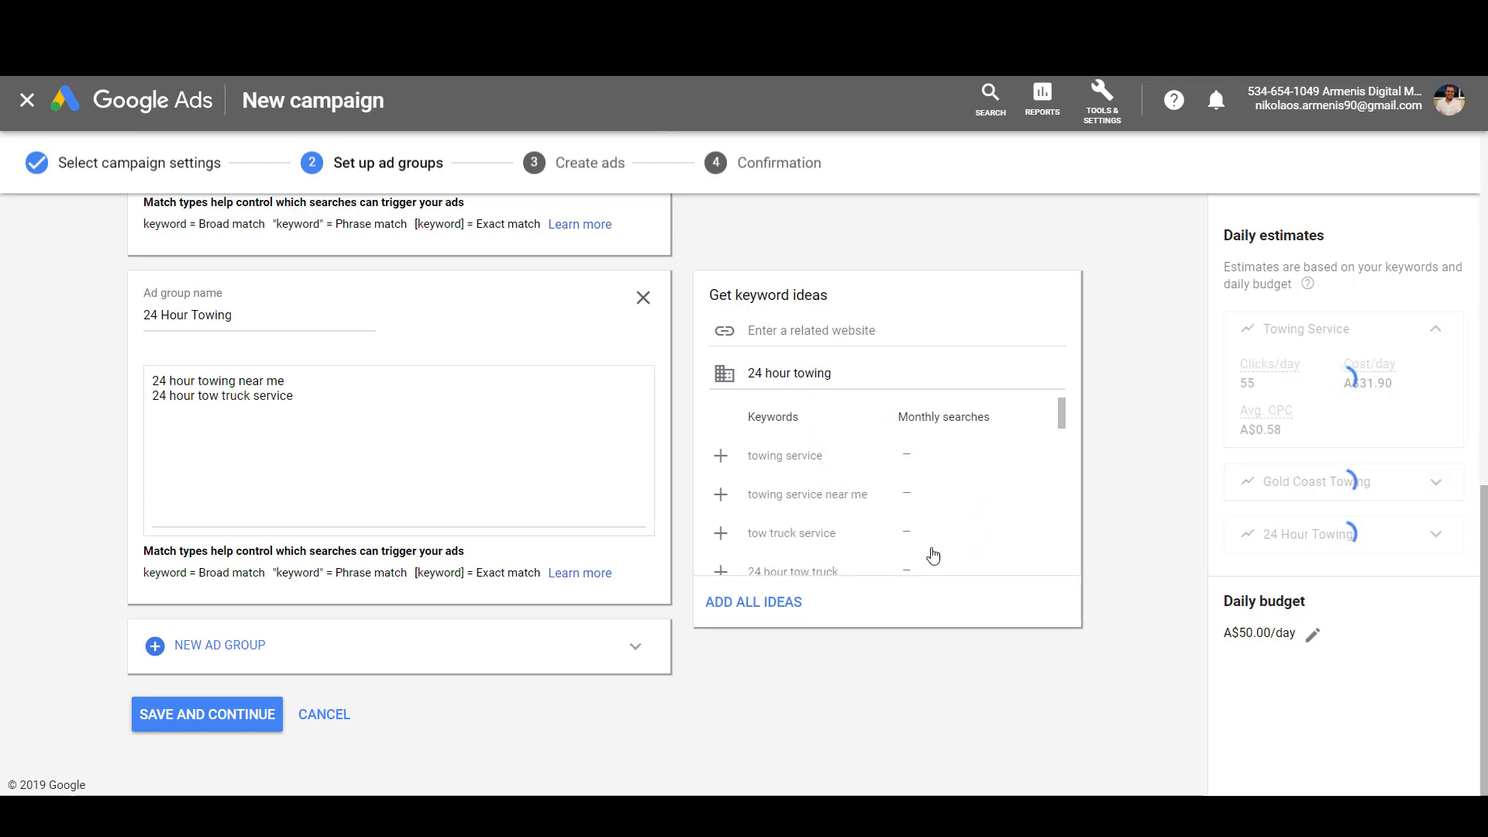
click(723, 572)
scroll(827, 553, down, 3)
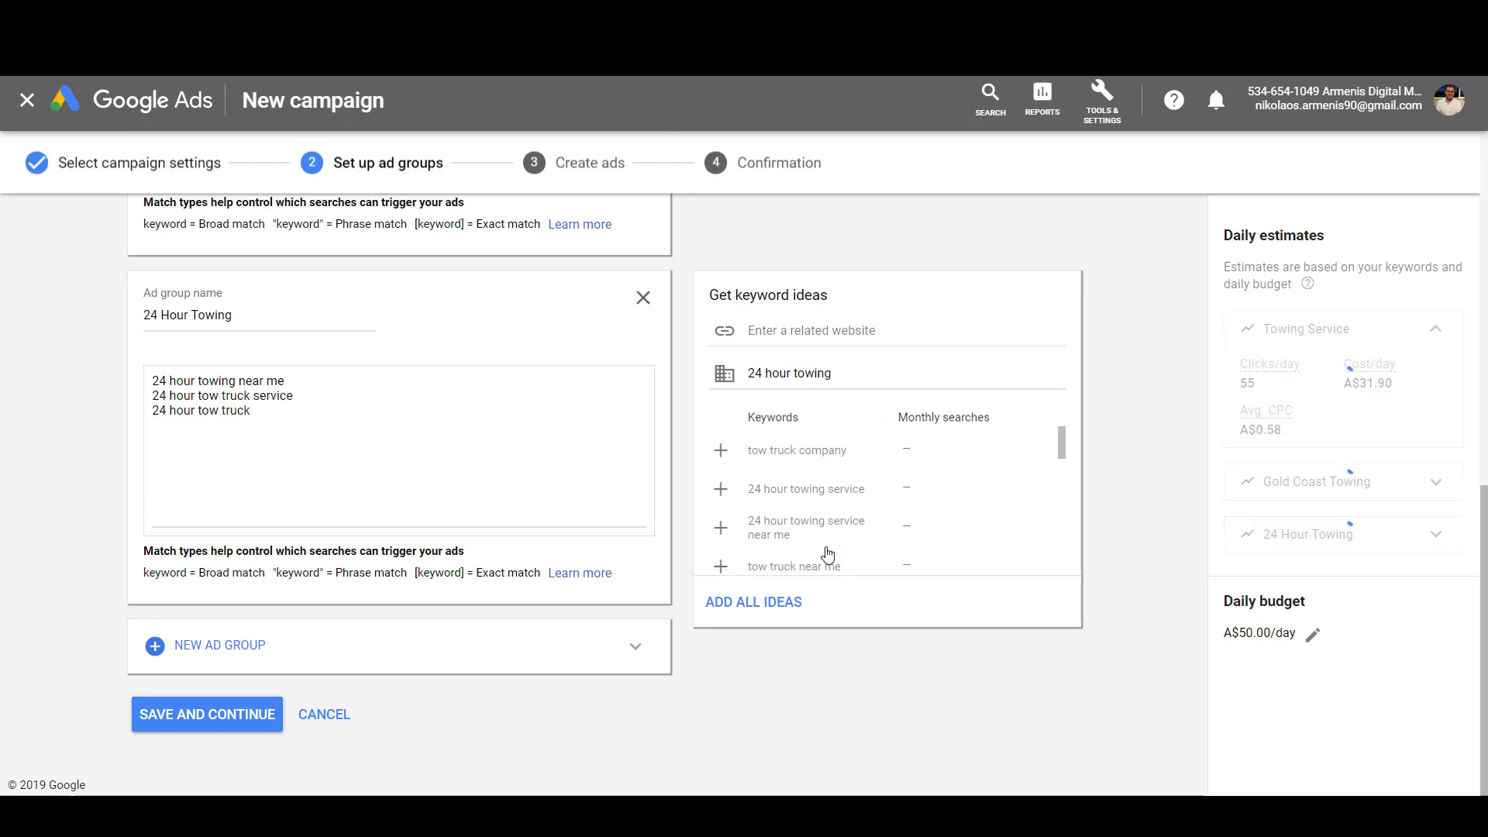
click(722, 490)
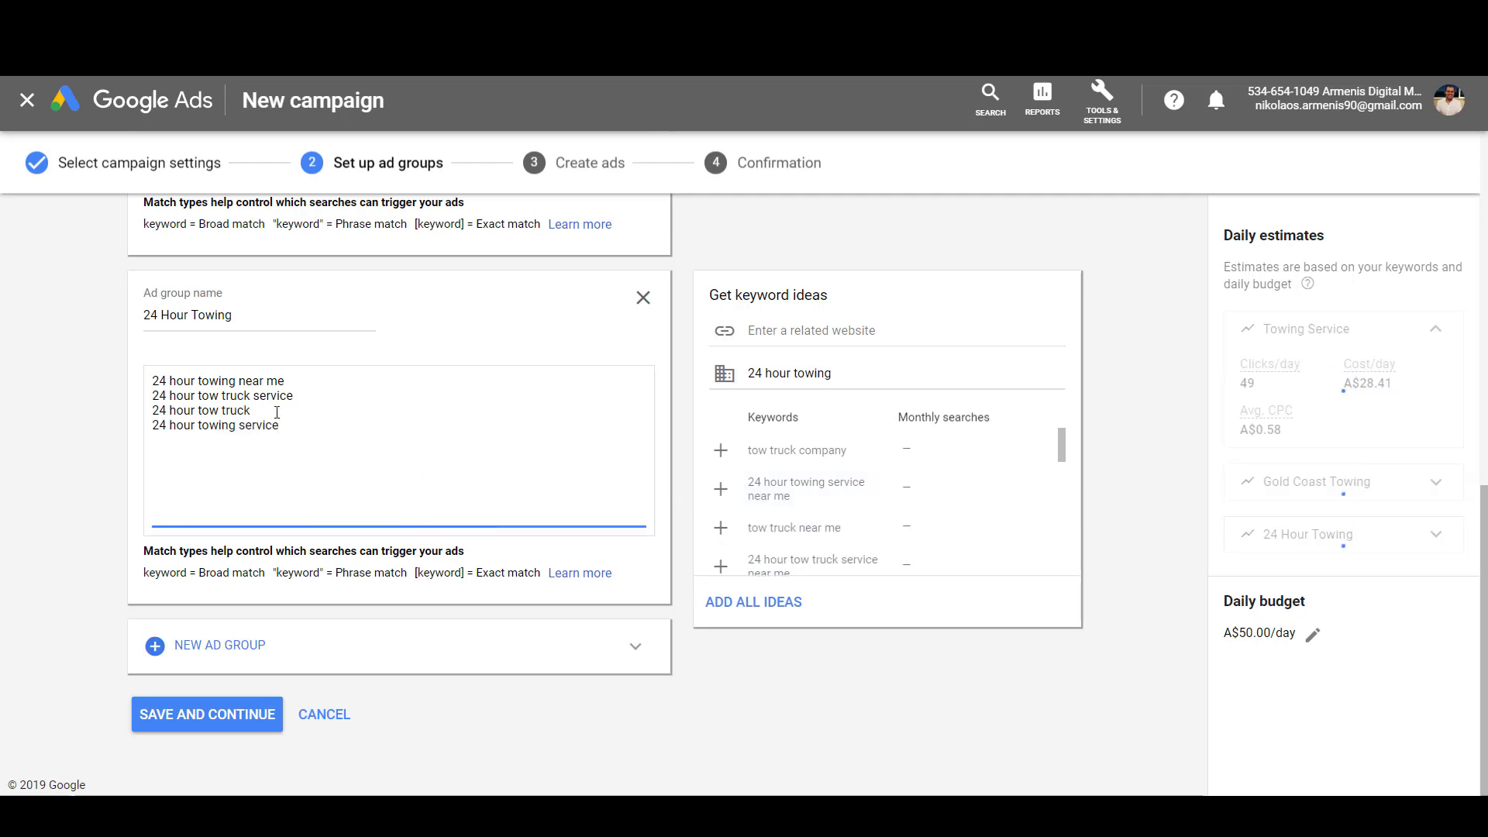
Step: Search Google for ad words wrapper in a new browser tab and open the AdWords Wrapper keyword tool's entry form
drag(272, 411, 88, 385)
drag(292, 426, 138, 430)
key(ctrl+t)
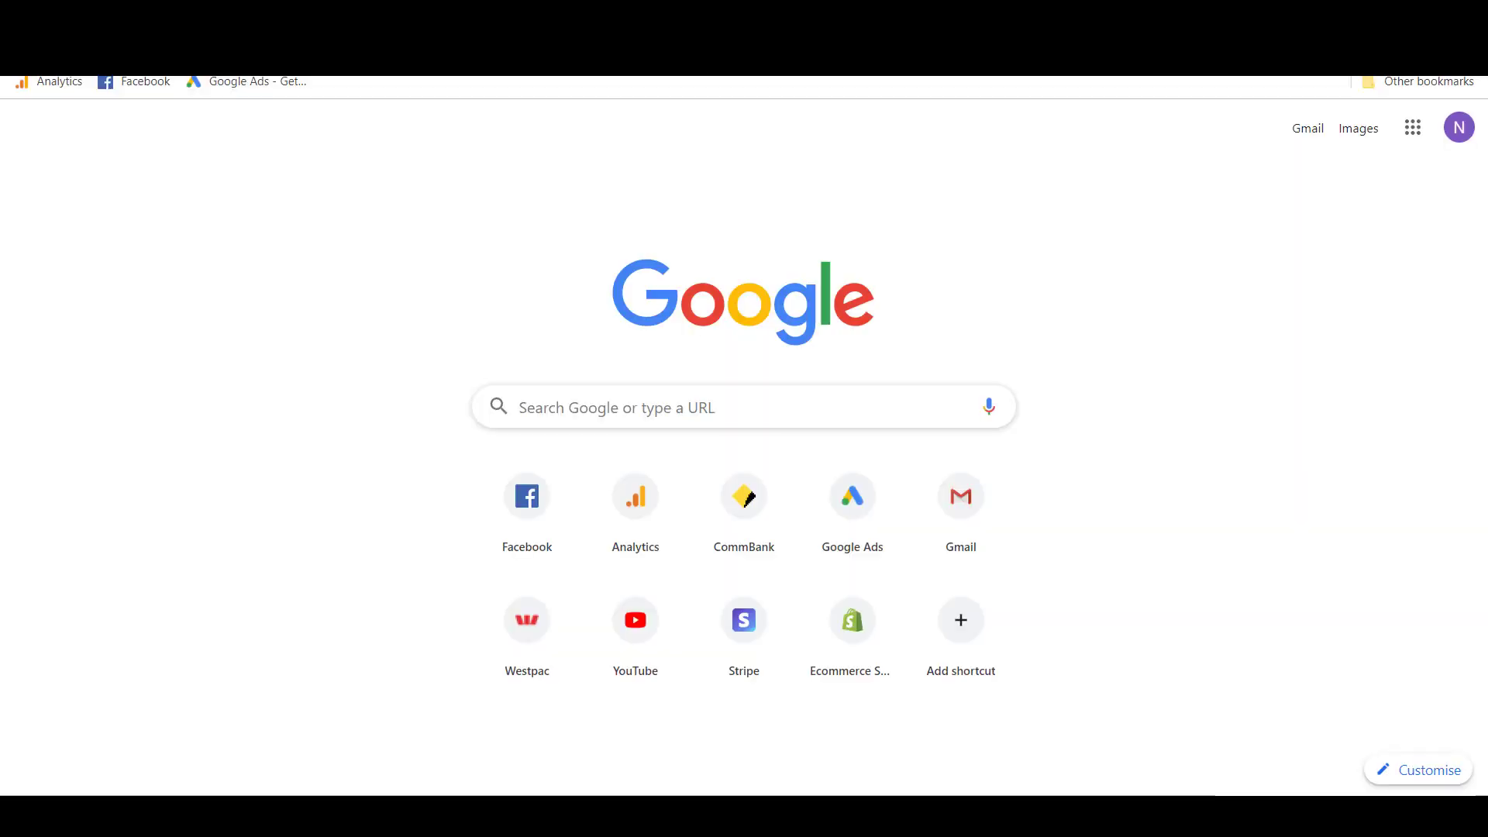
text(ad words wrapper)
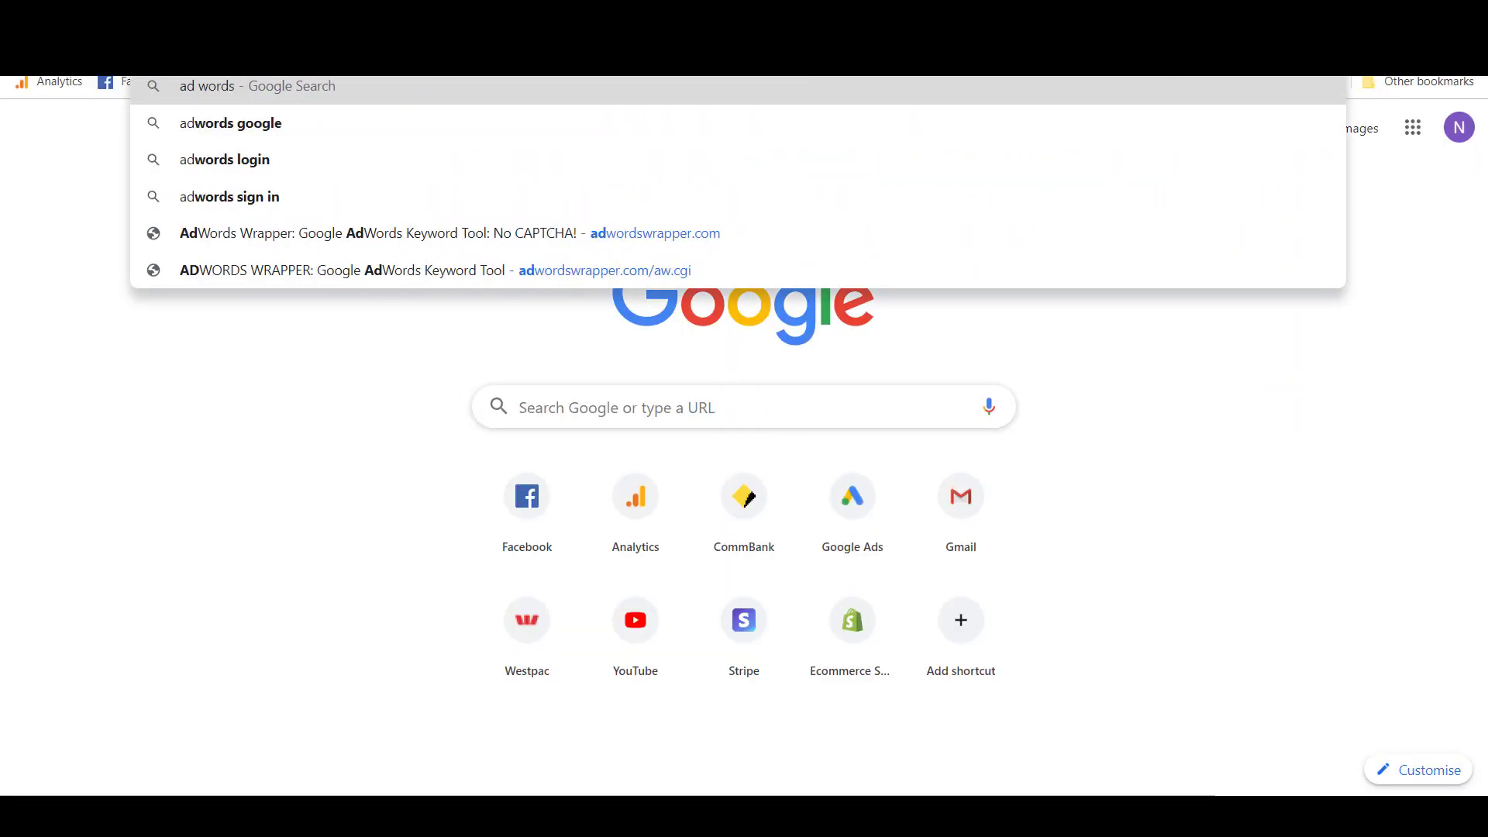
key(Return)
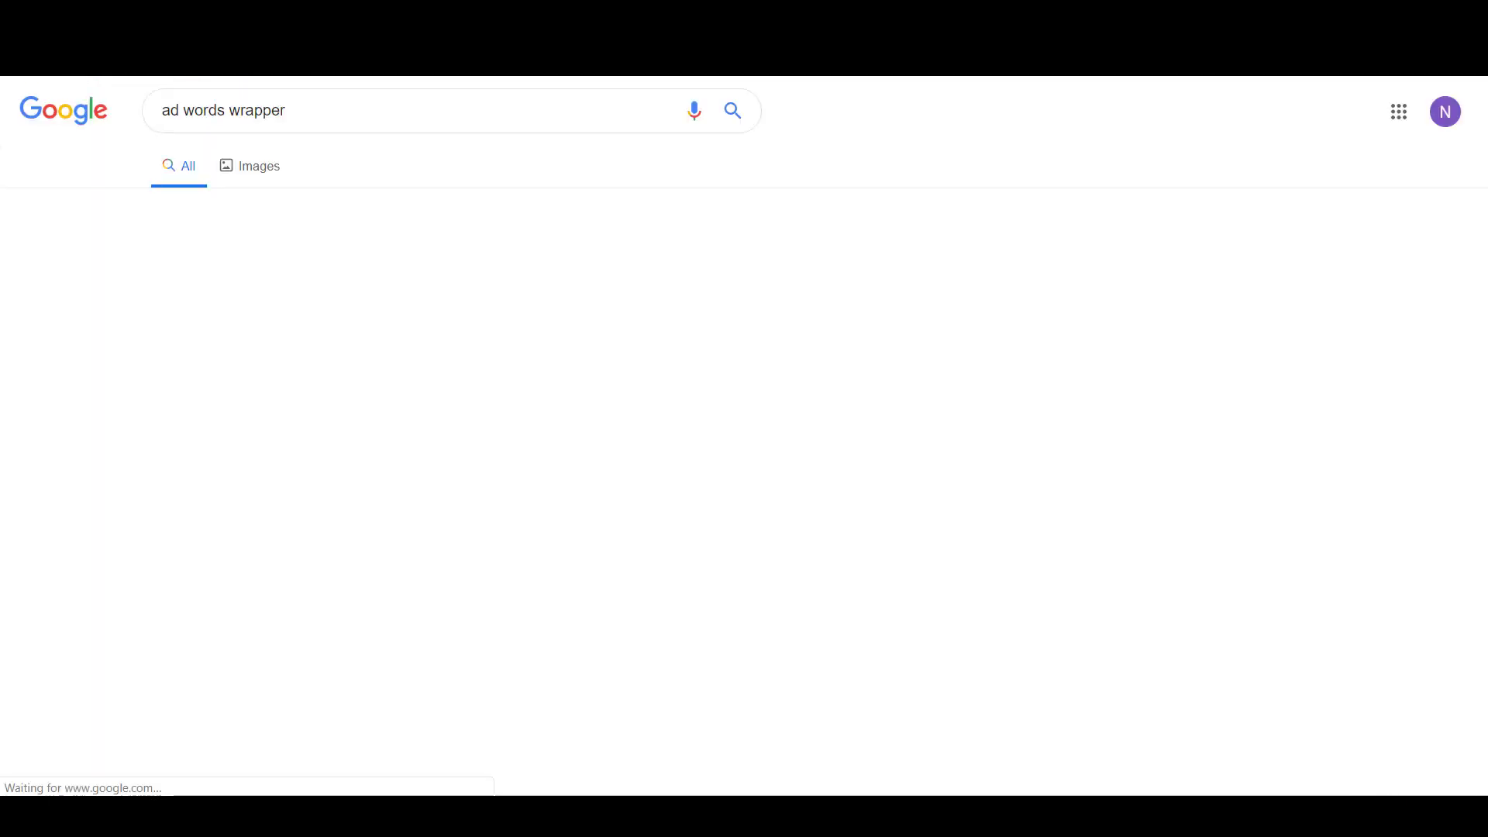
click(364, 585)
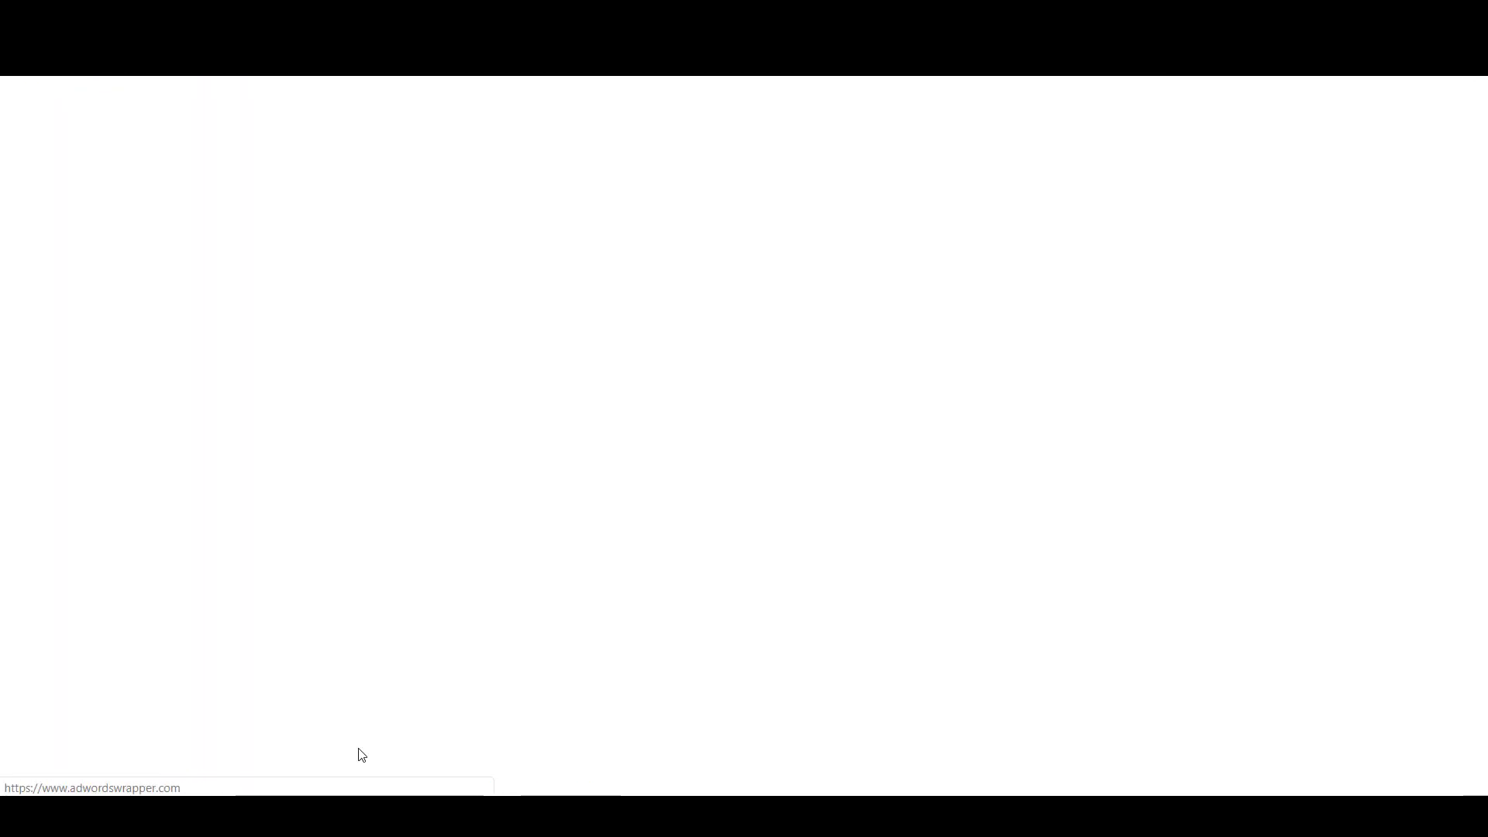
scroll(728, 763, down, 10)
scroll(682, 713, down, 13)
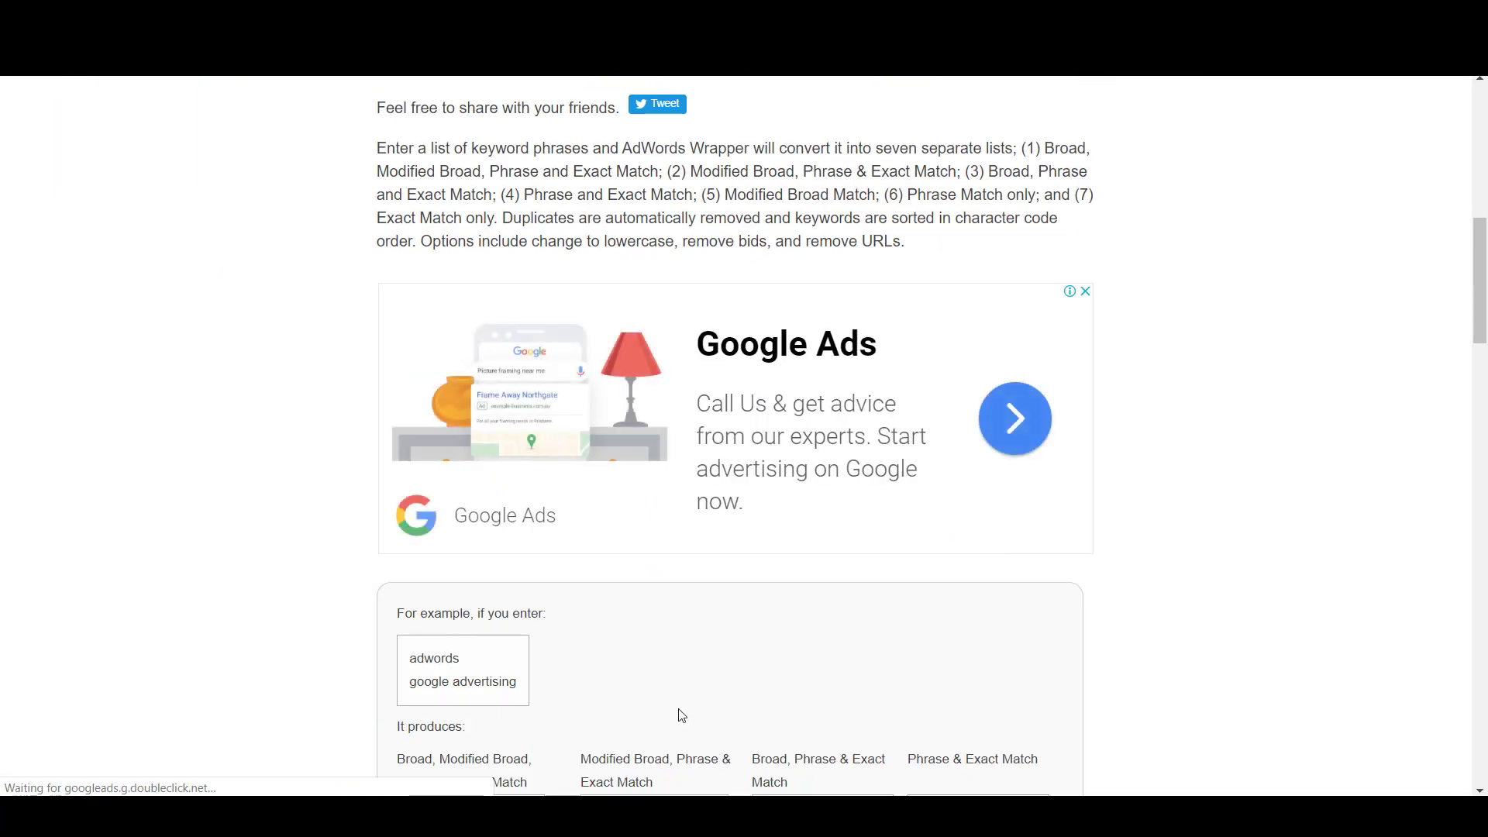
scroll(681, 710, down, 5)
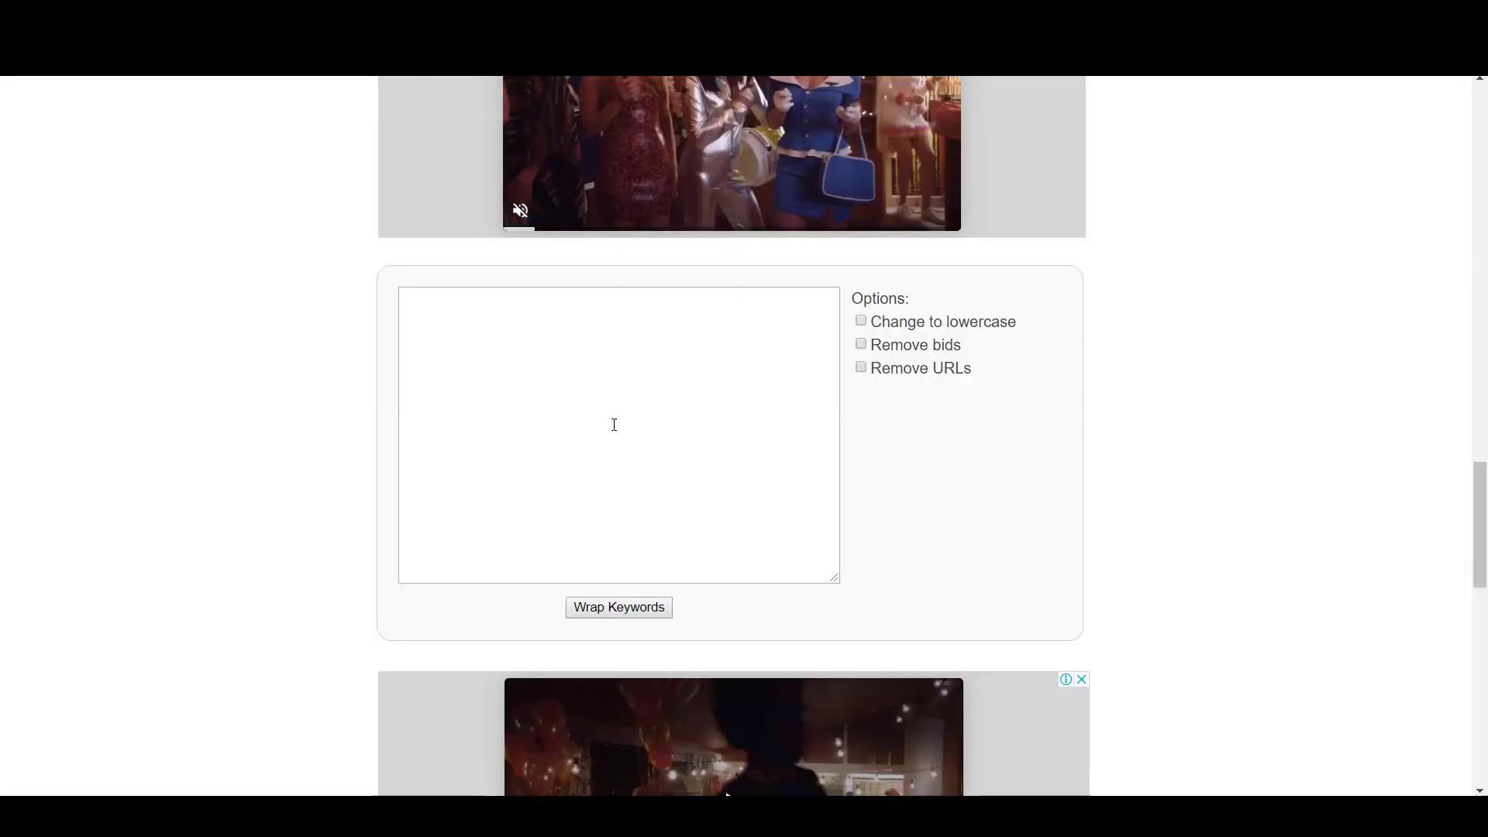
Step: Wrap the single keyword 24 hour towing service in the AdWords Wrapper tool
click(608, 406)
text(24 hour towing service)
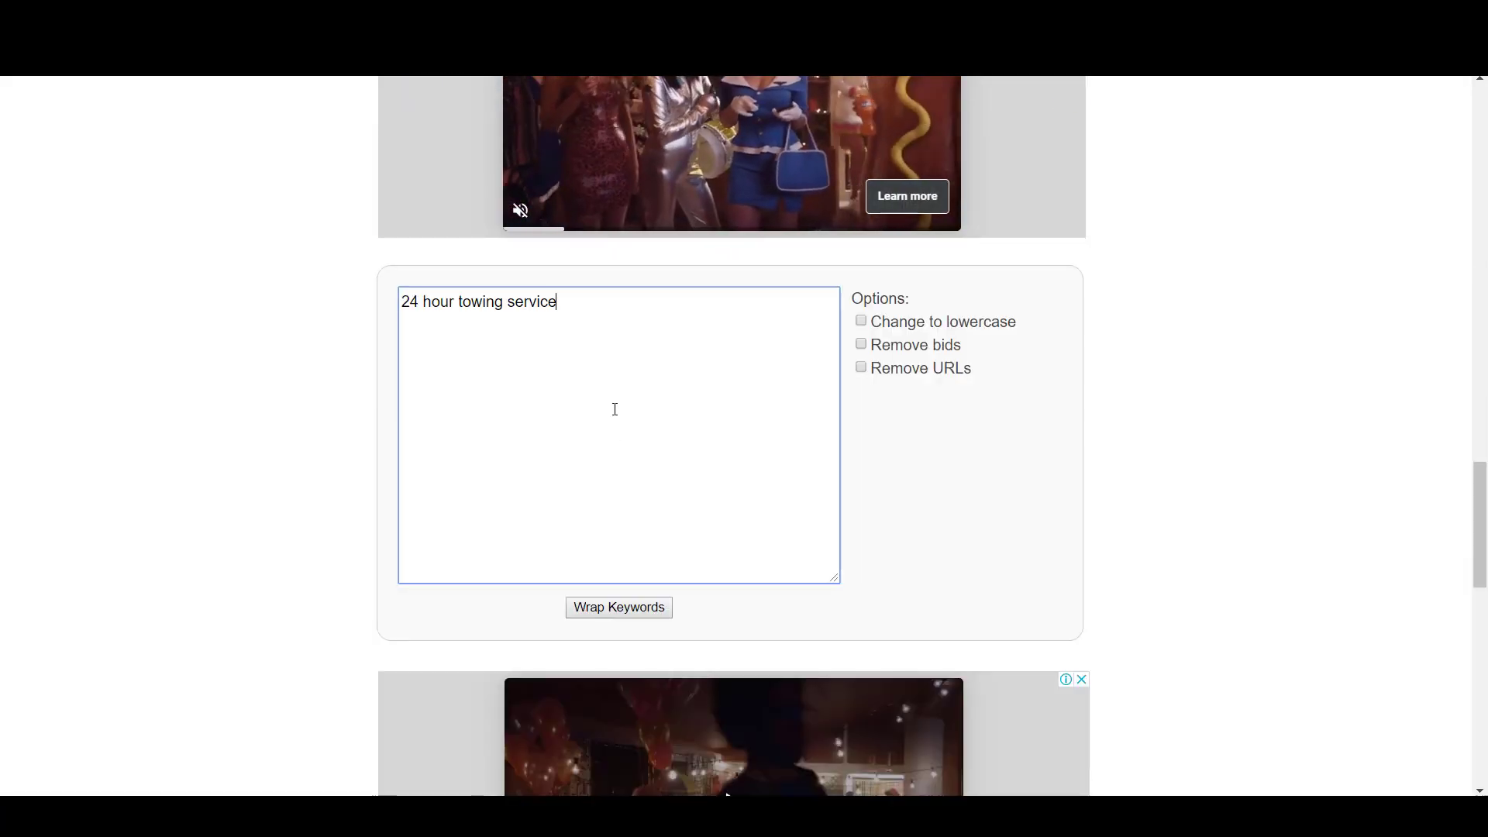
click(655, 609)
scroll(923, 614, down, 11)
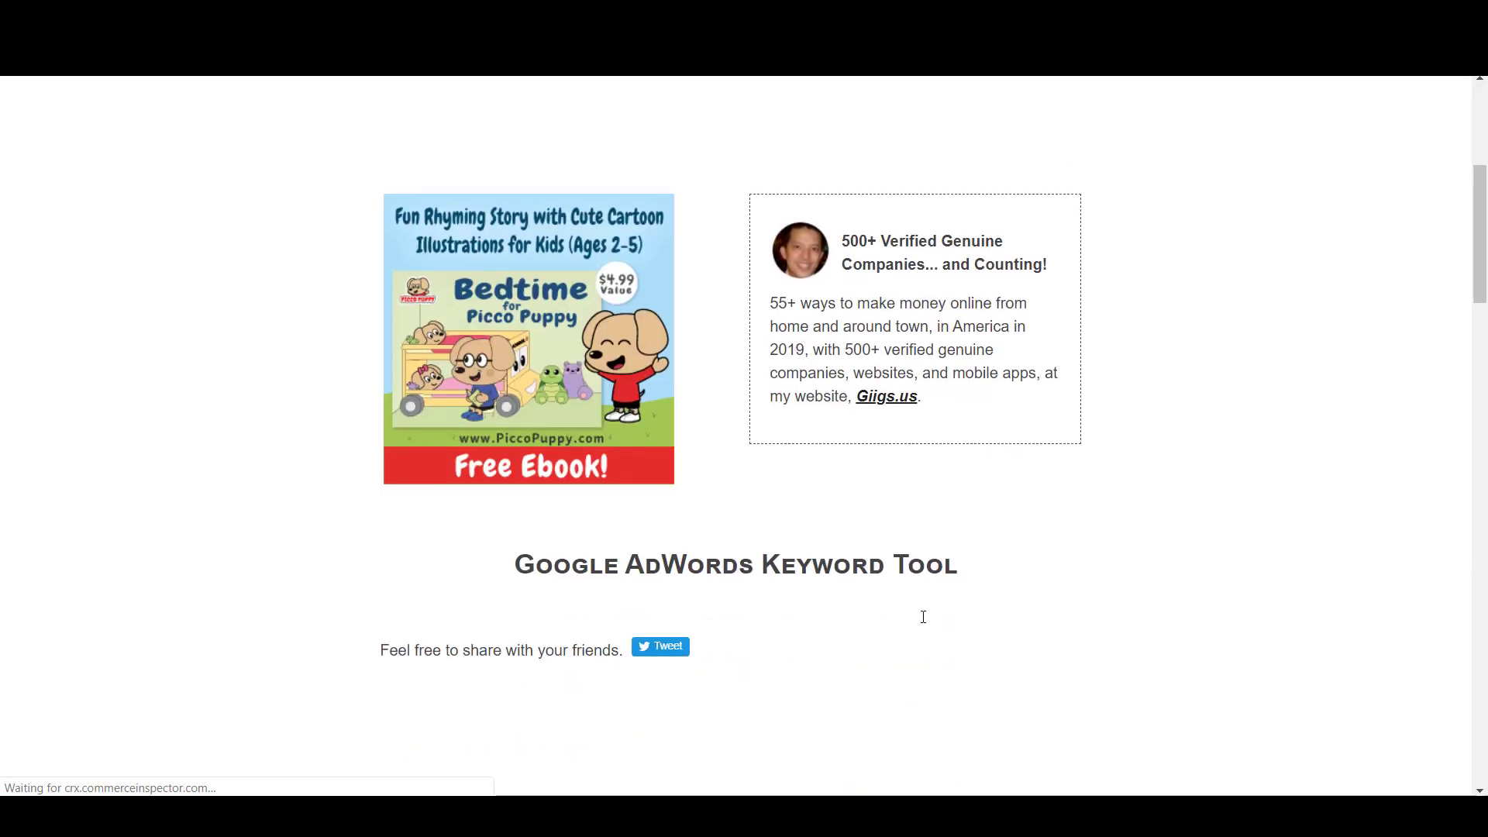
Step: Copy all the keywords of the 24 Hour Towing ad group into AdWords Wrapper in place of the single keyword and wrap them
triple_click(215, 425)
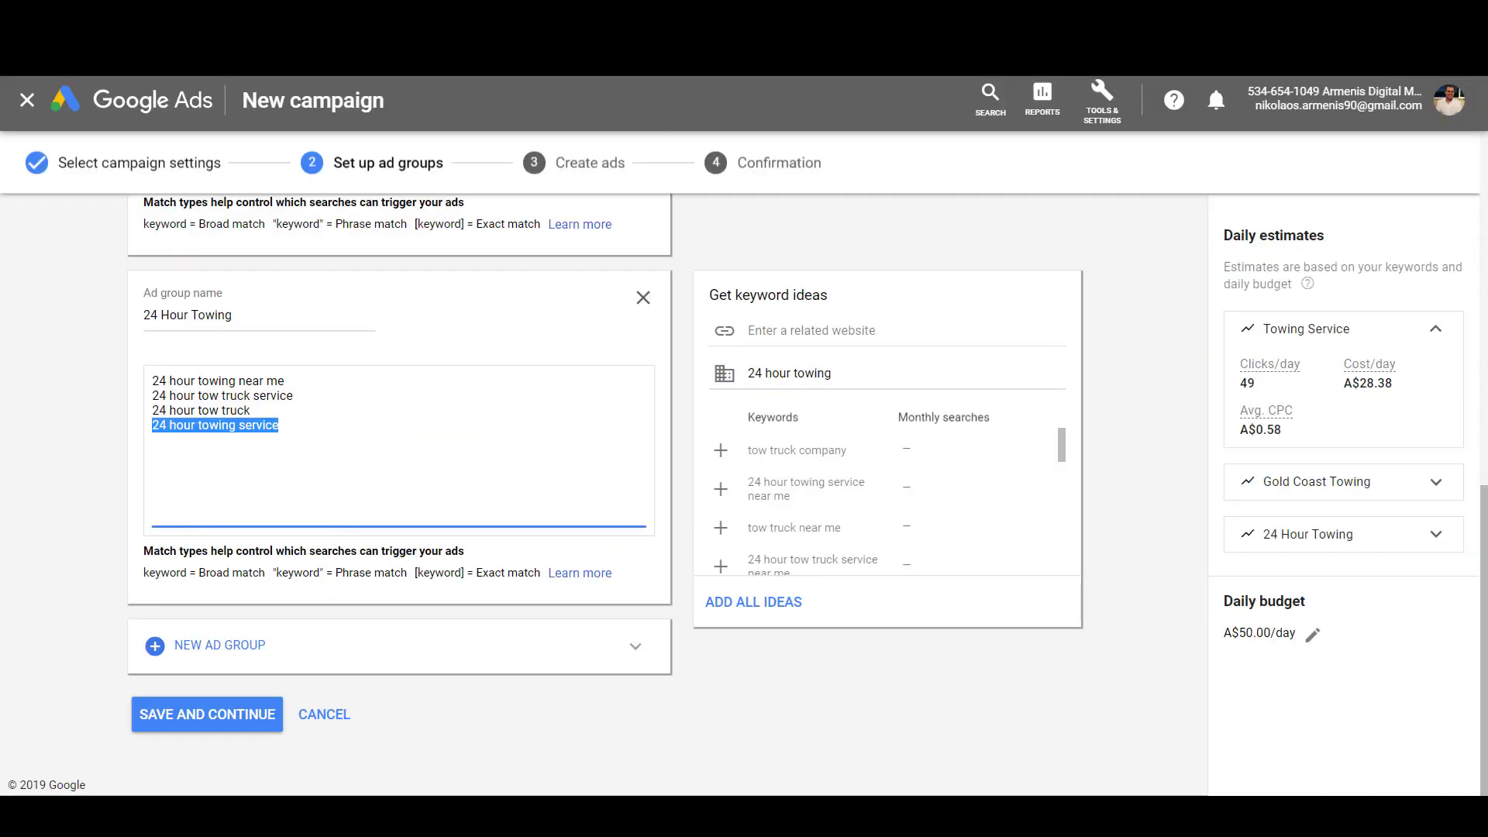
key(ctrl+a)
key(ctrl+c)
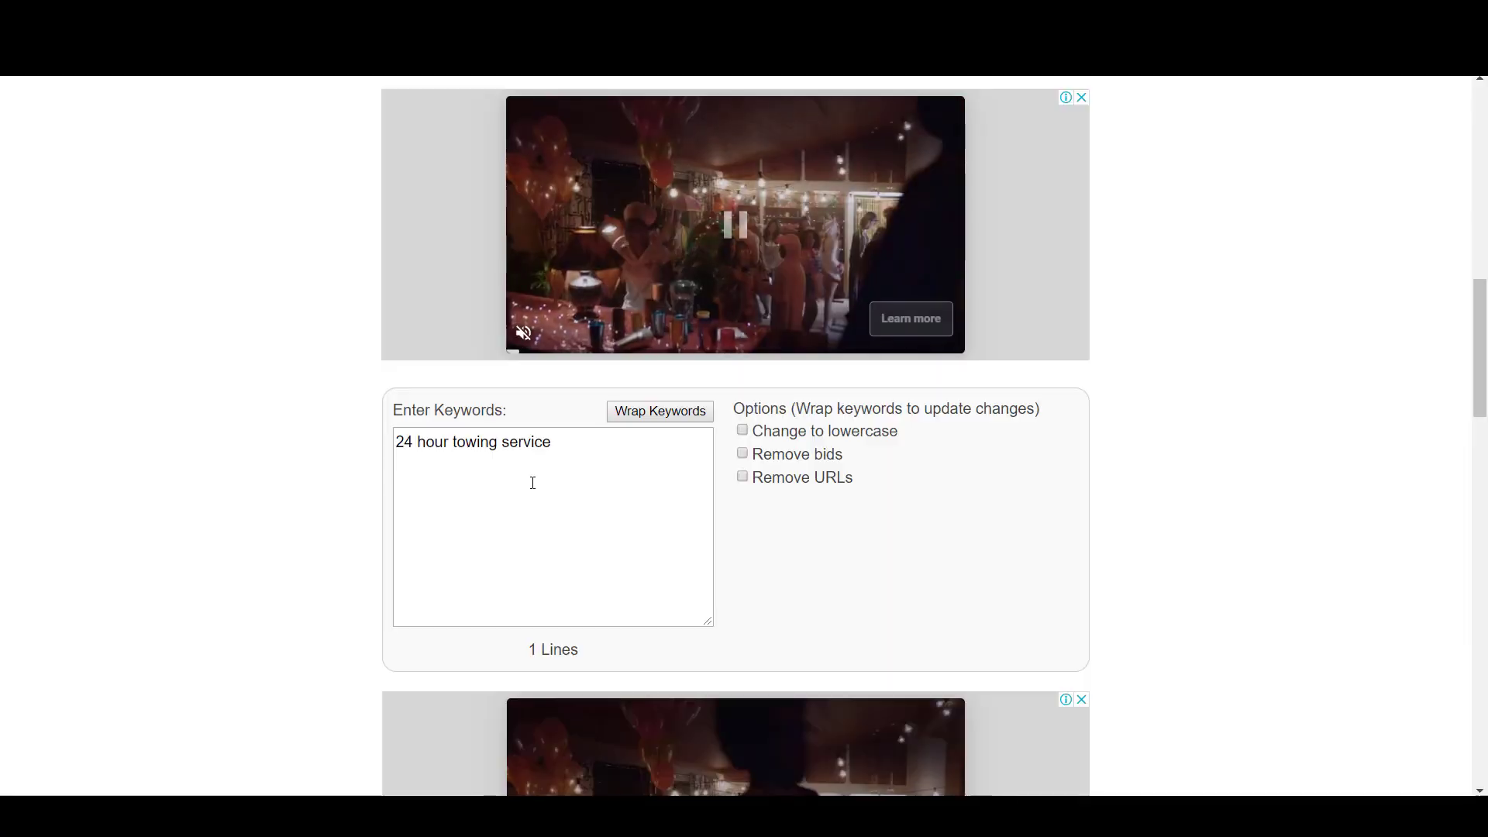
key(ctrl+a)
key(ctrl+v)
click(663, 411)
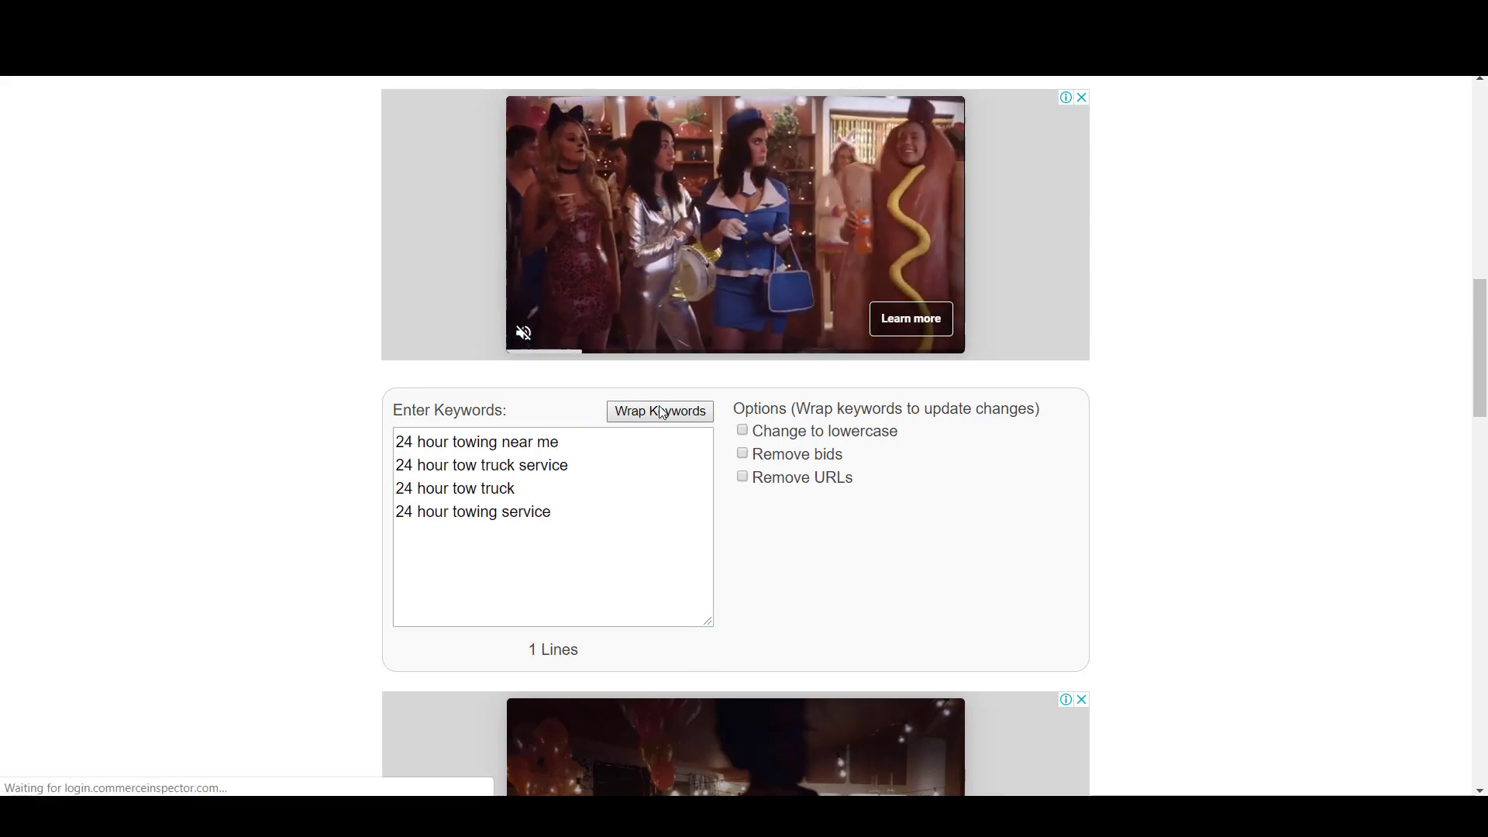
Step: Replace the 24 Hour Towing keywords with the wrapper's "Phrase" & [Exact] Match list, and save the ad groups to continue to ad creation
scroll(905, 522, down, 20)
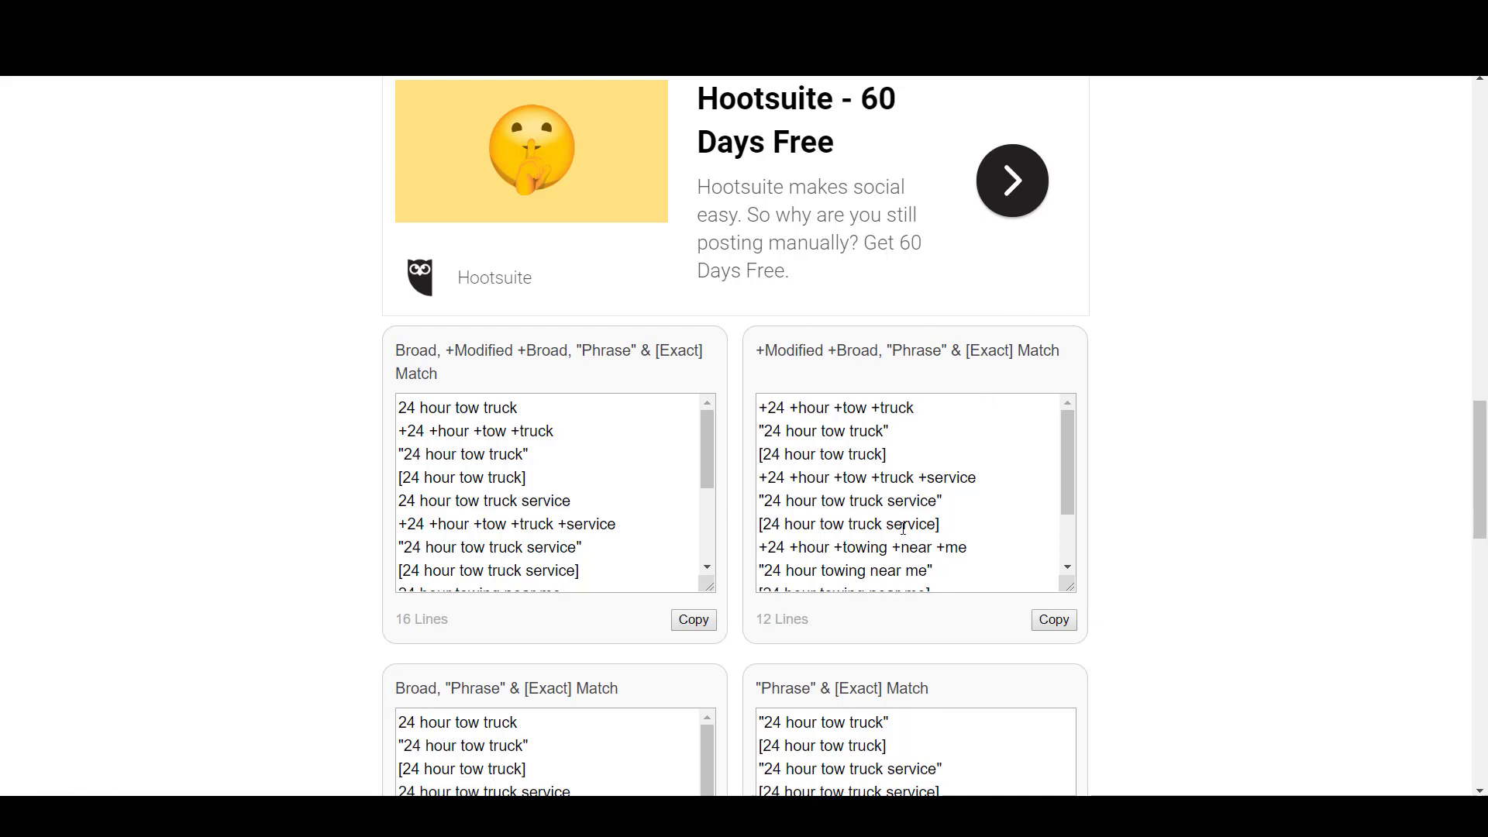
scroll(903, 529, down, 6)
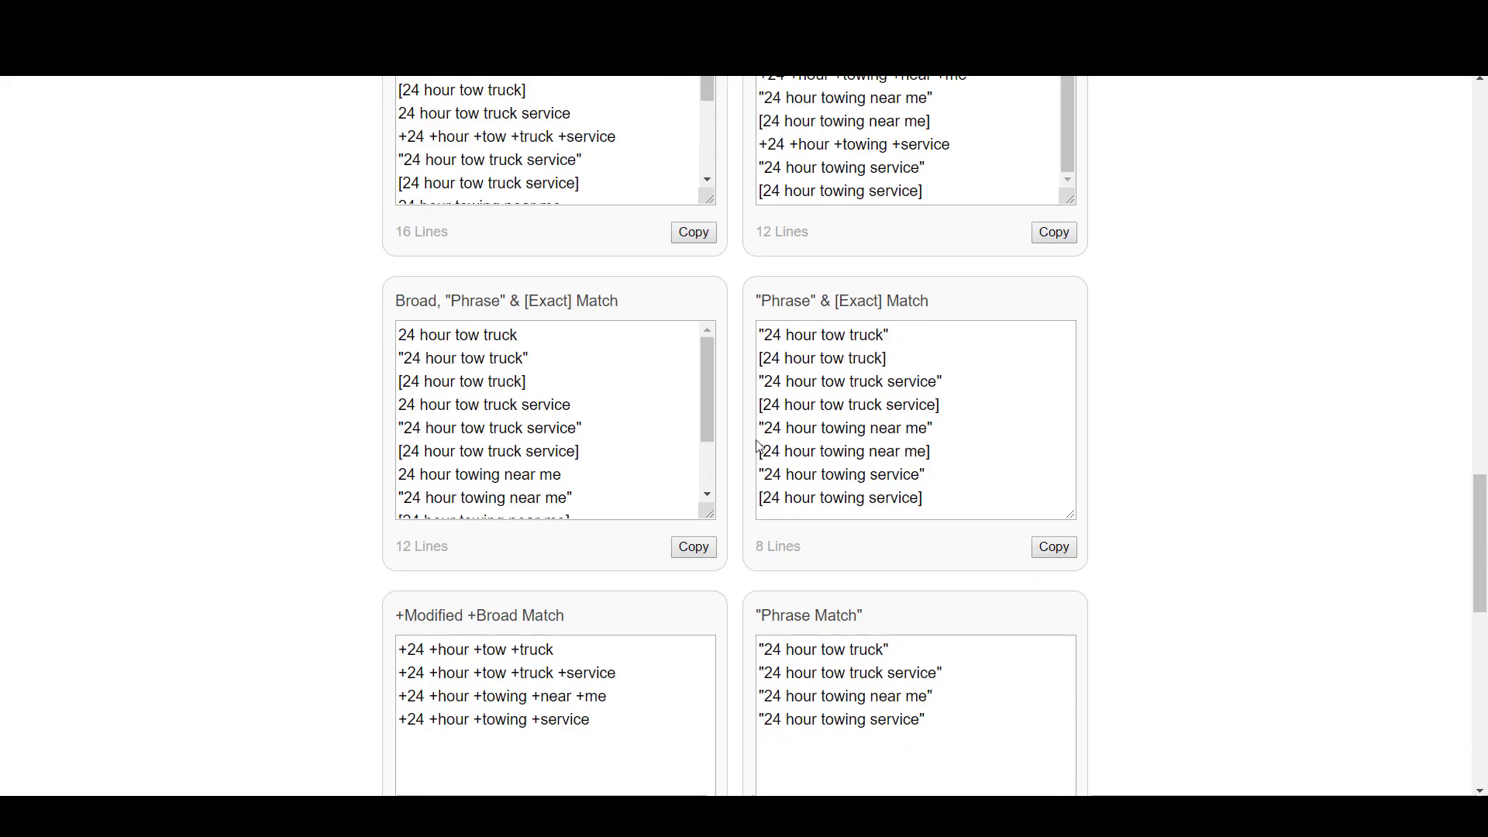
click(1031, 551)
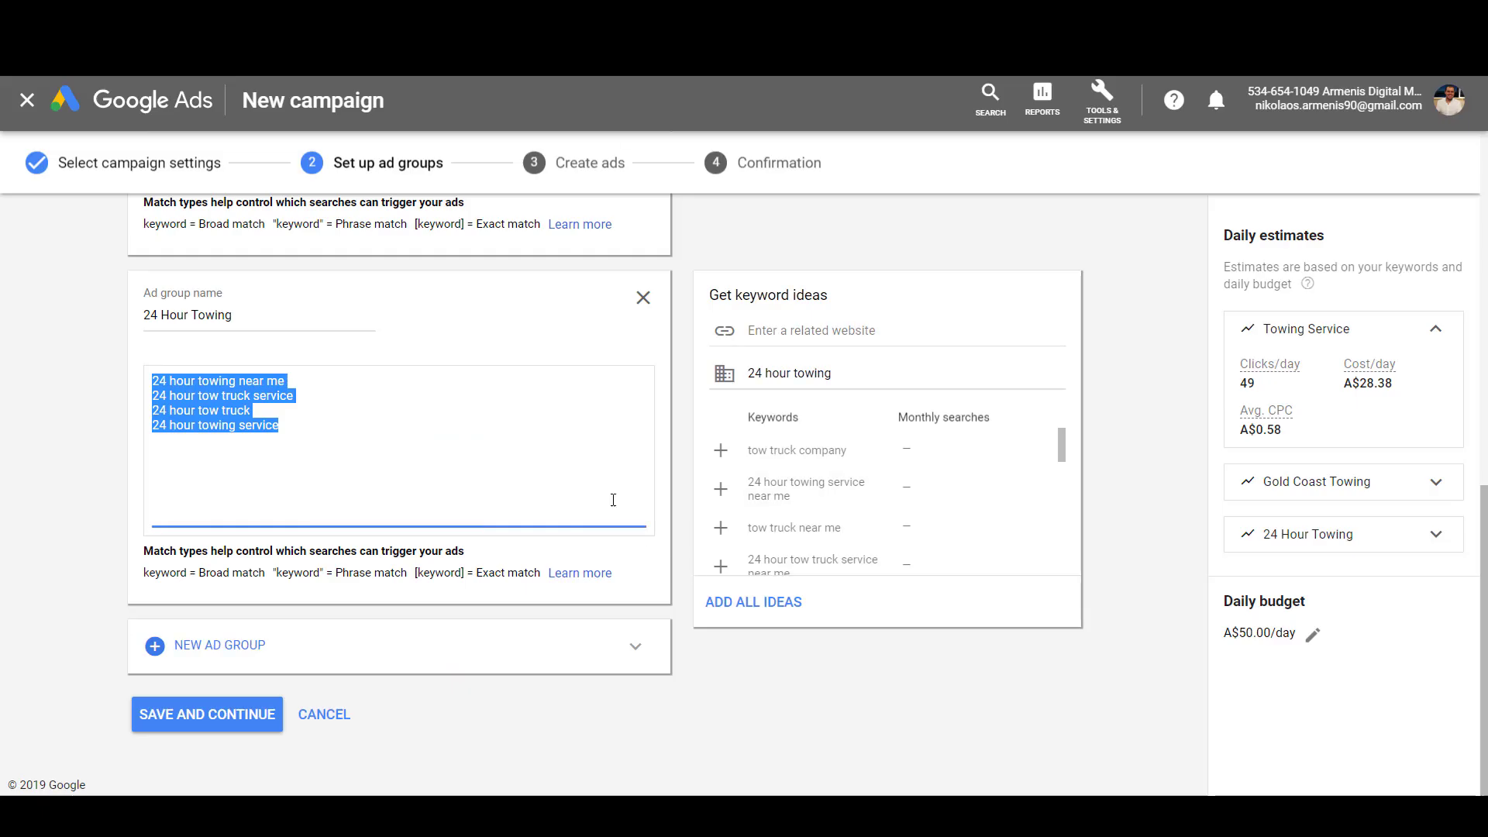
click(424, 454)
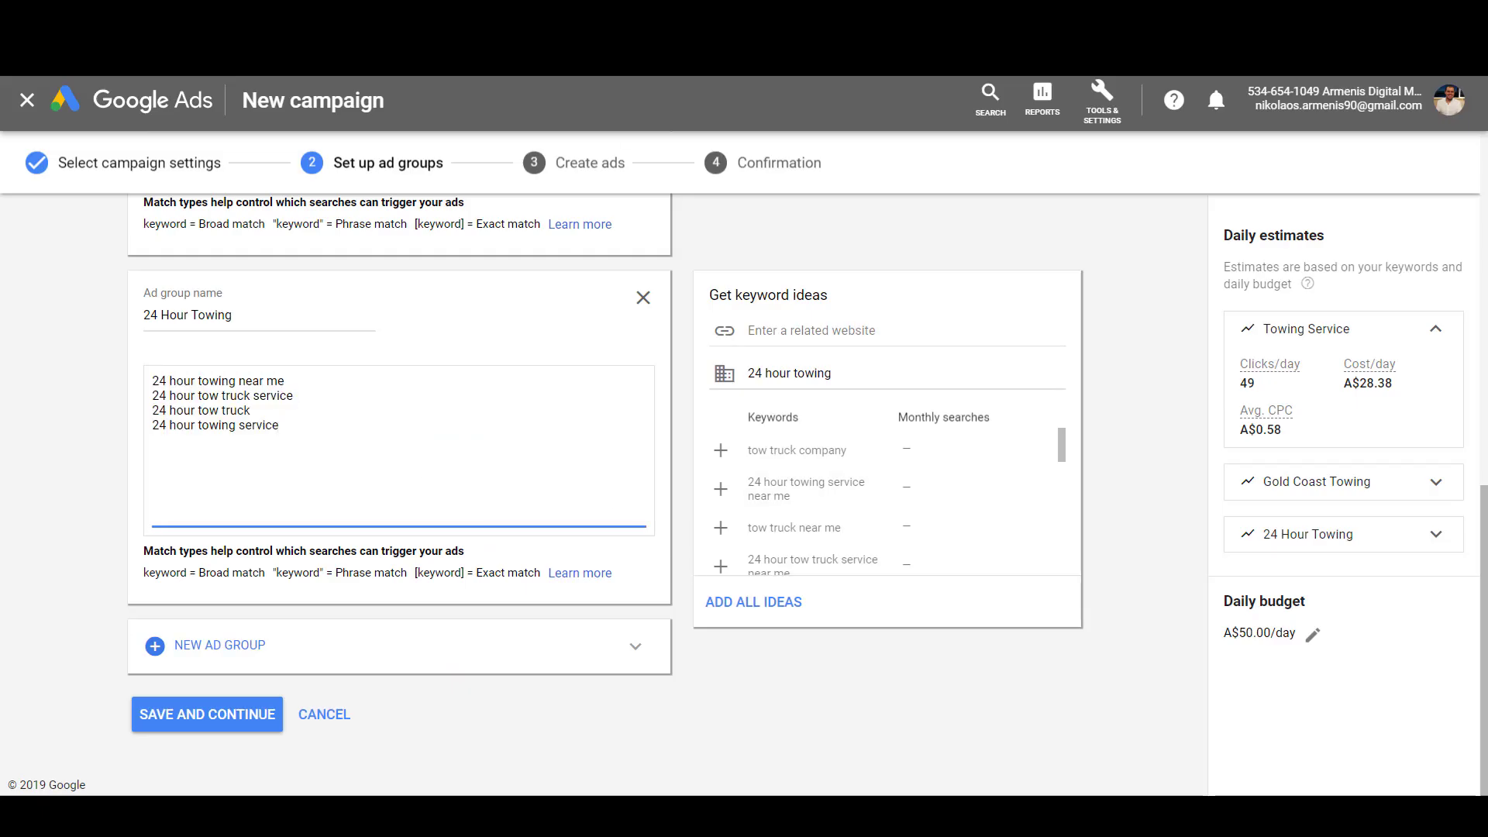
key(ctrl+a)
key(ctrl+v)
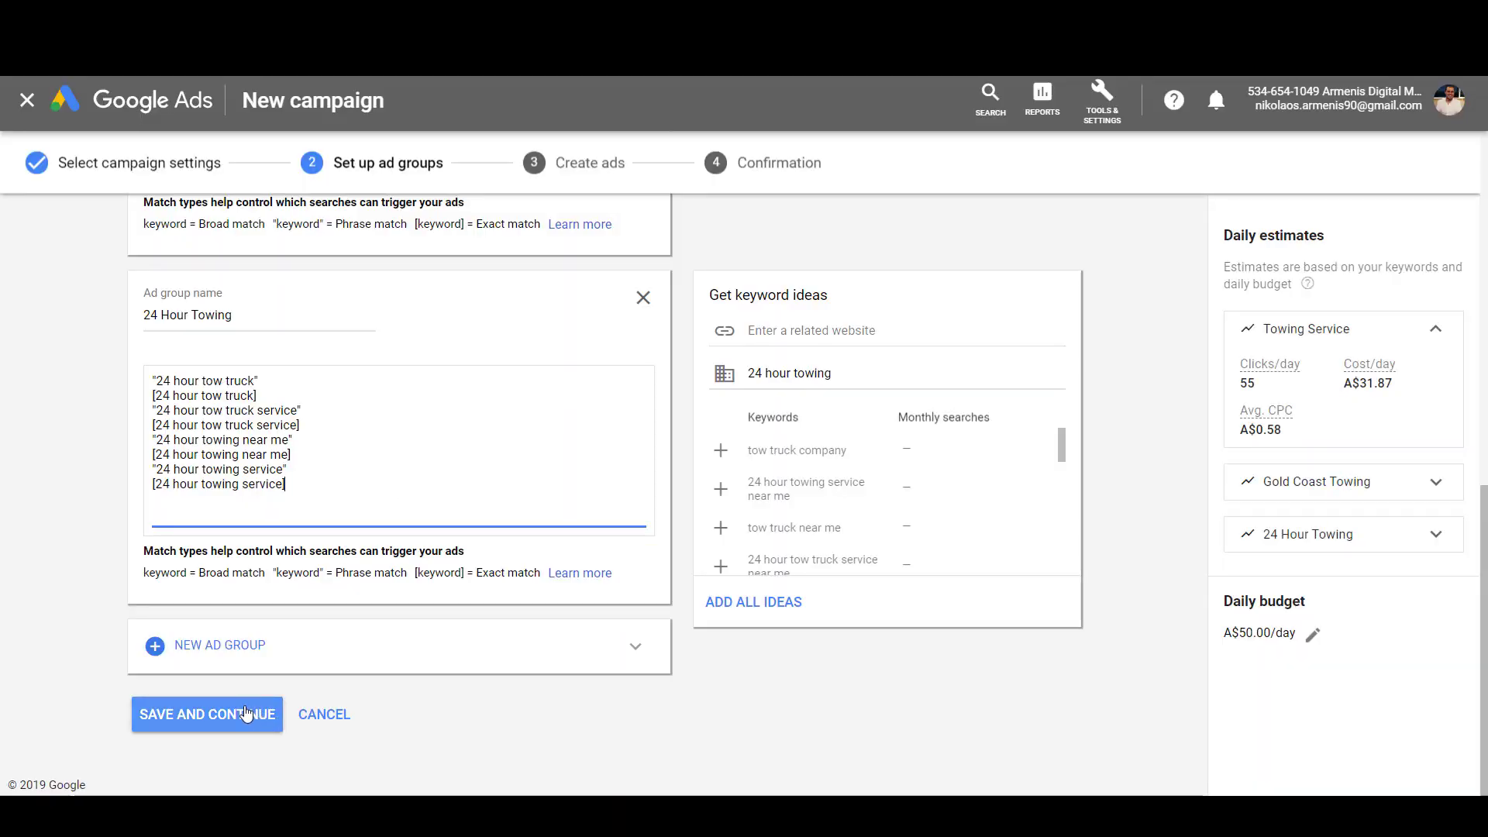
click(247, 714)
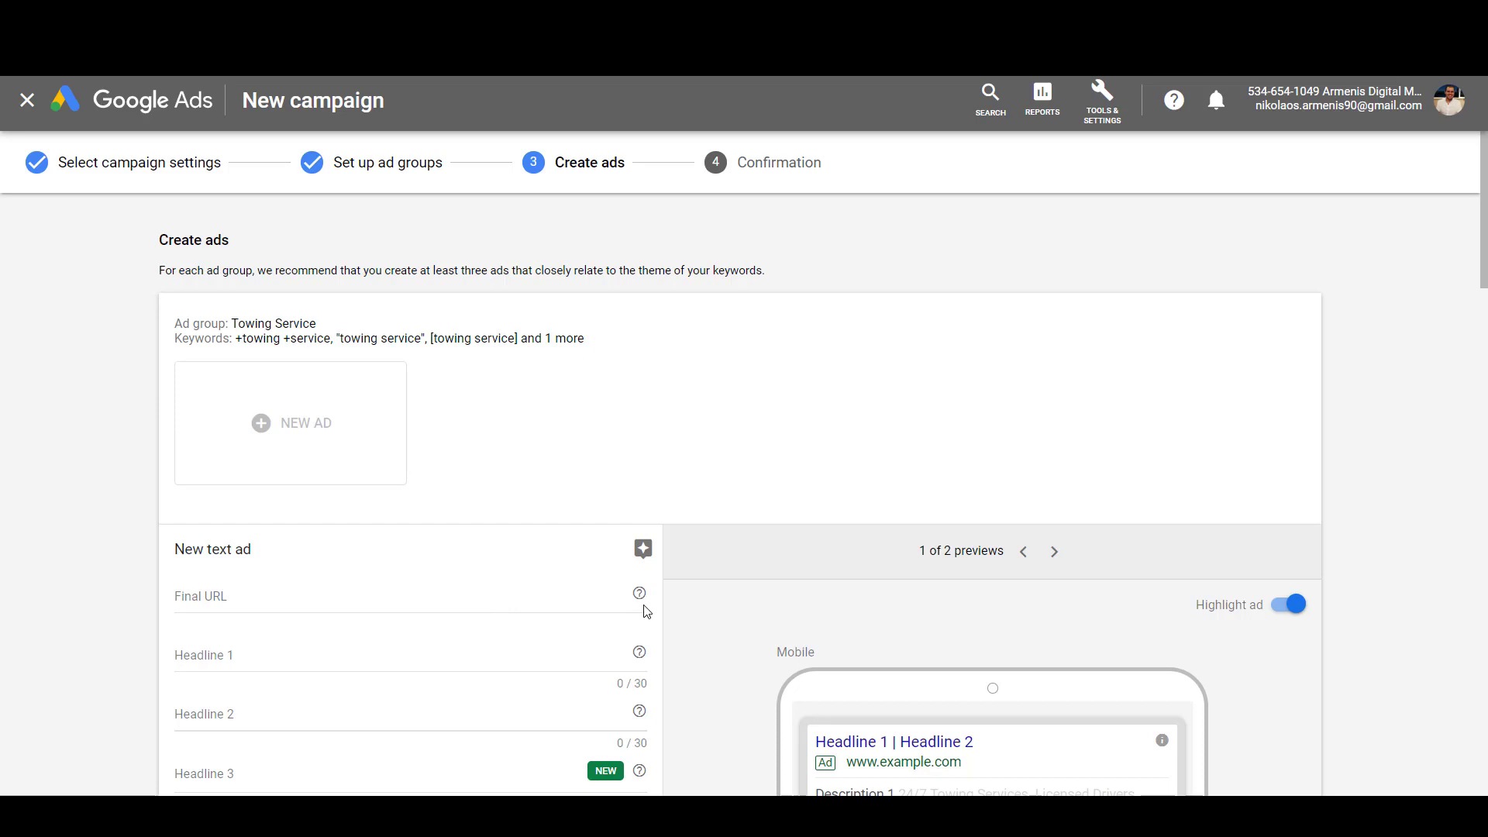
Step: Begin Headline 1 of the new text ad for the Towing Service ad group with Towing Service
scroll(647, 612, down, 2)
click(272, 503)
scroll(457, 468, up, 2)
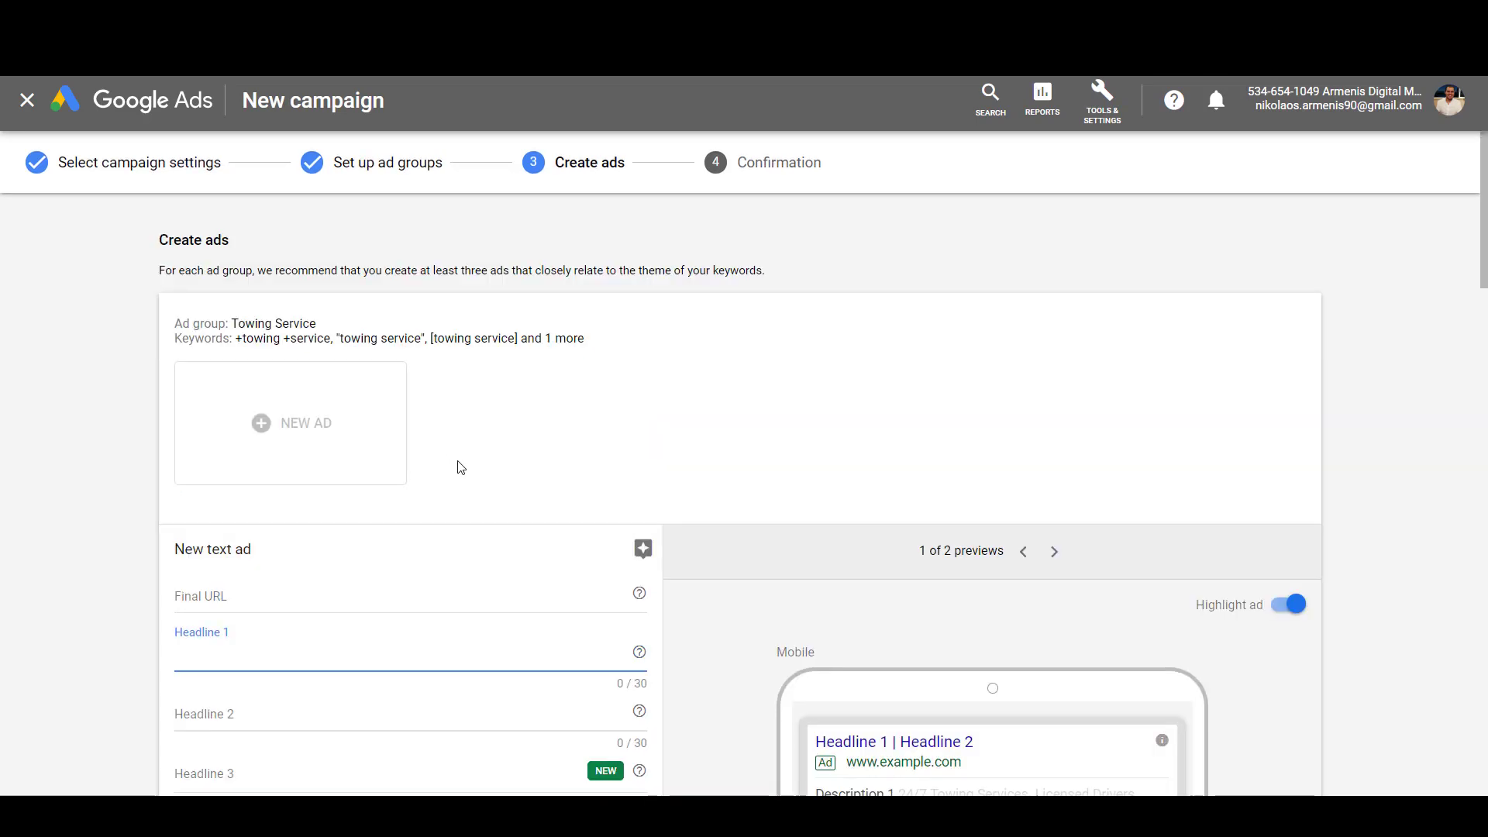
scroll(558, 428, down, 2)
text(To)
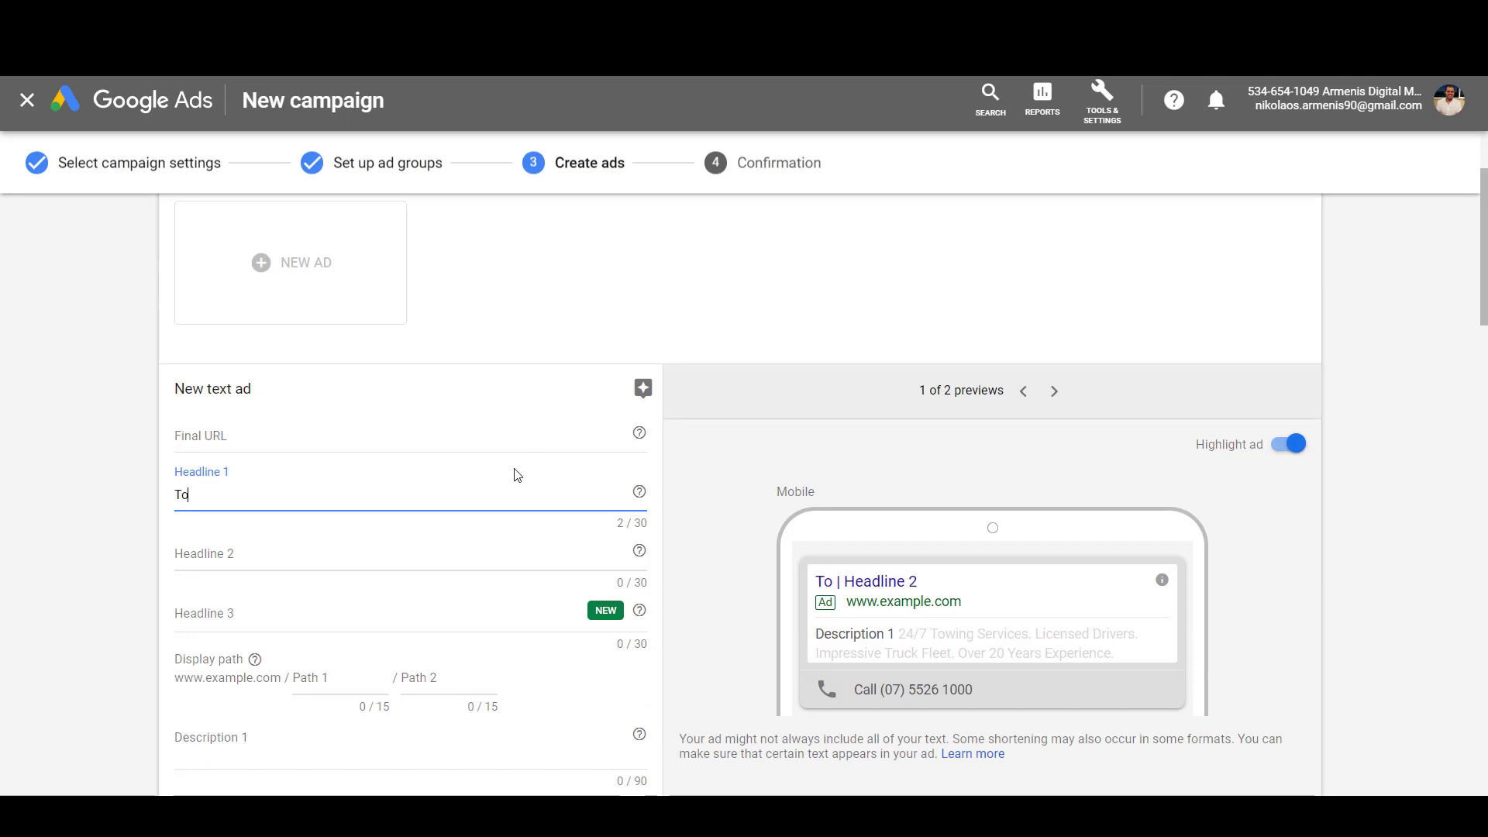
text(wing Ser)
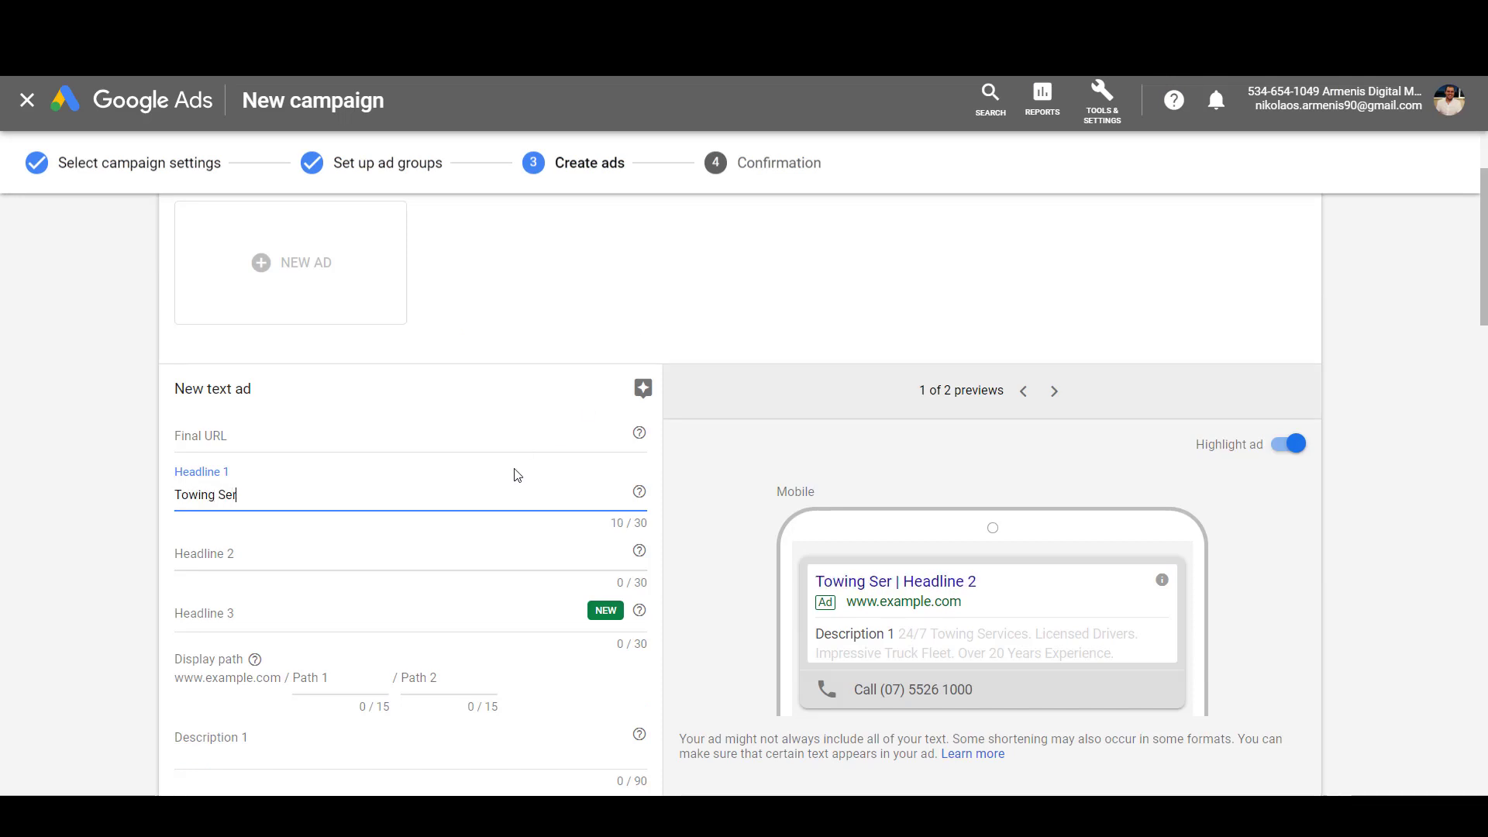
text(vice)
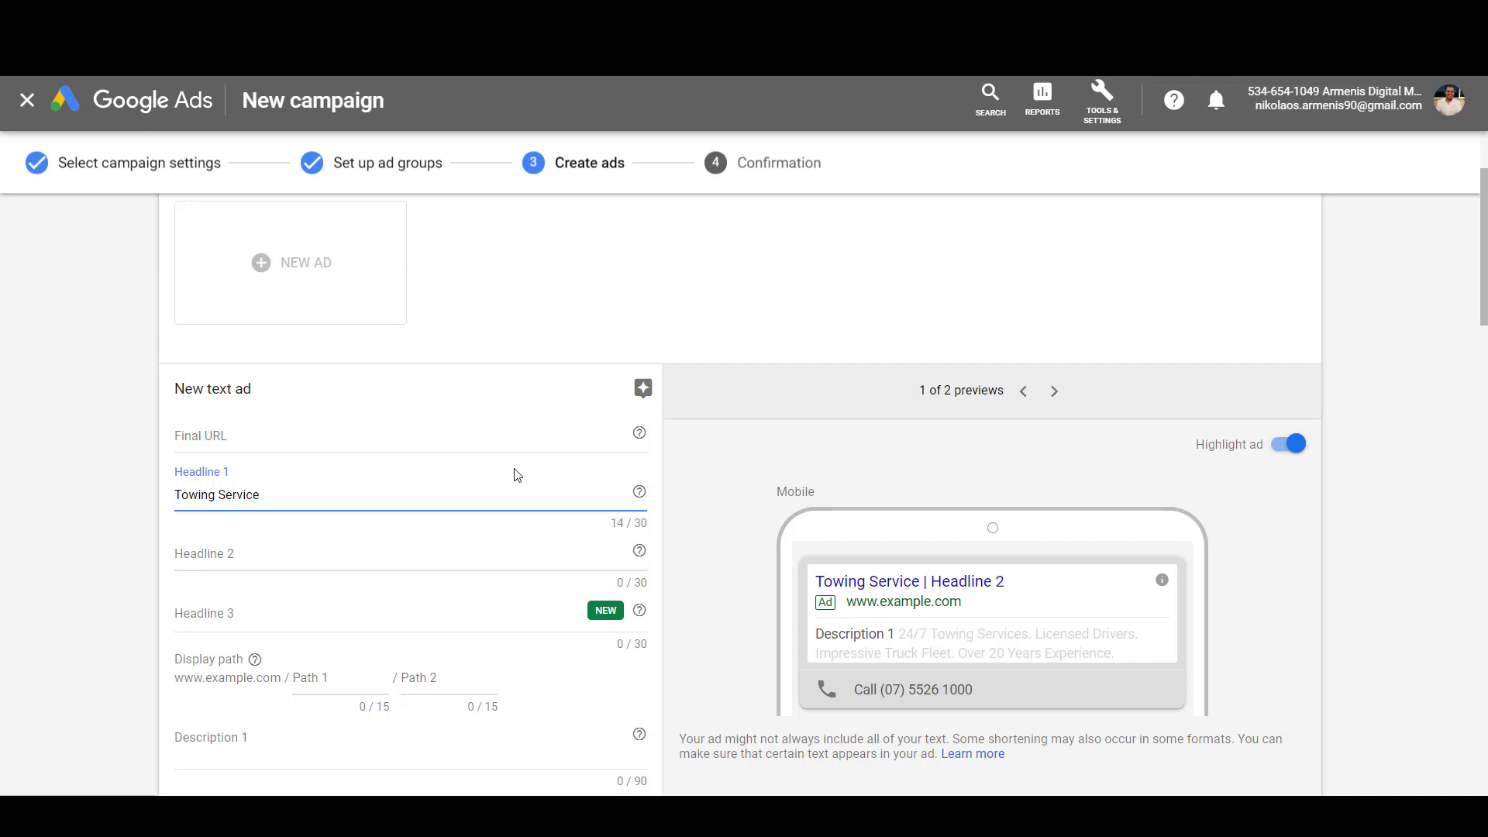
Step: Complete Headline 1 of the text ad as Towing Service Northern NSW
text( Gold Coas)
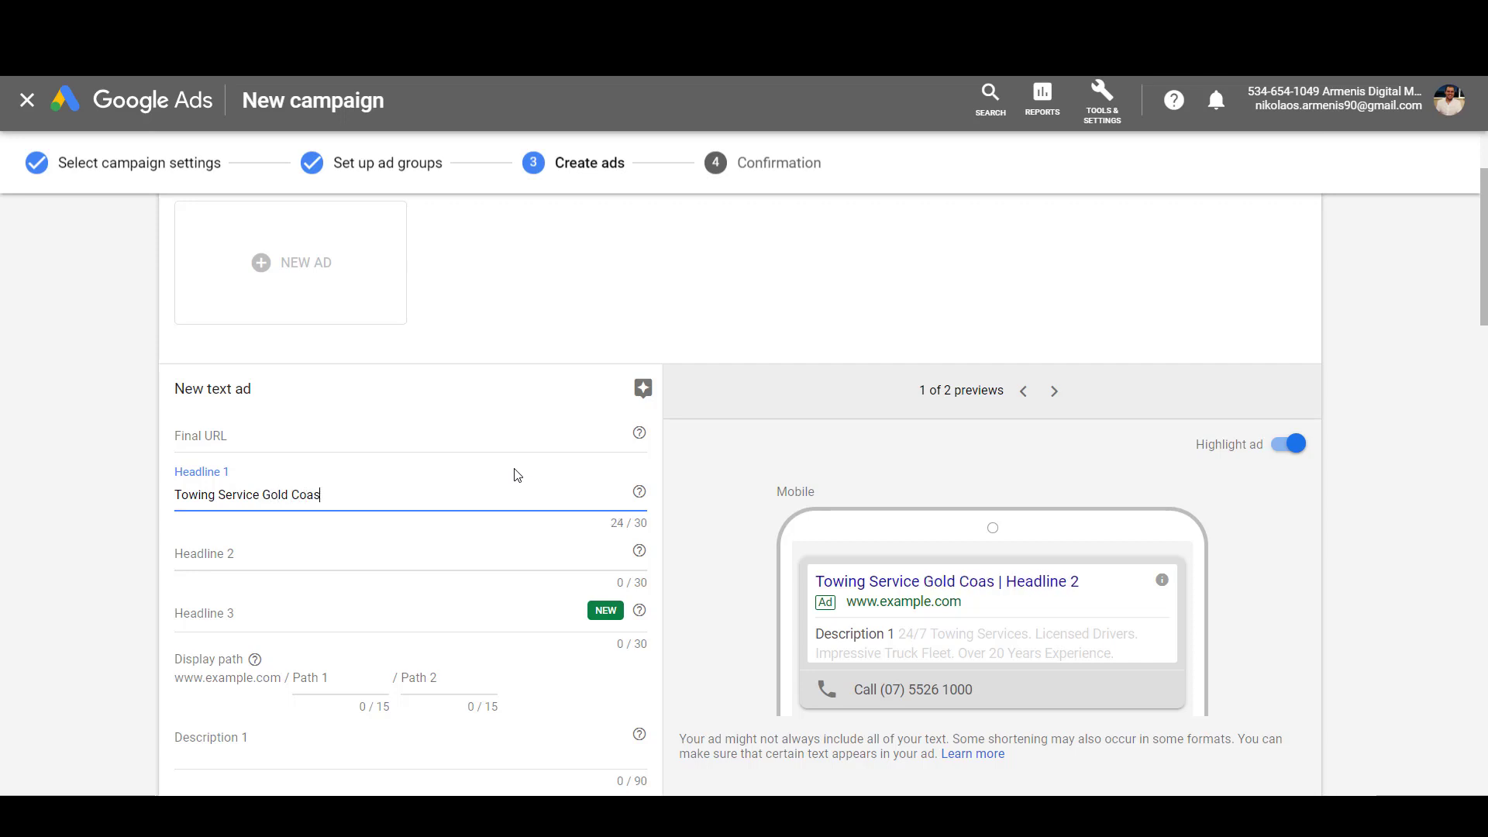
key(BackSpace)
key(BackSpace)
key(BackSpace)
key(BackSpace)
key(BackSpace)
key(BackSpace)
key(BackSpace)
key(BackSpace)
key(BackSpace)
text(Northe)
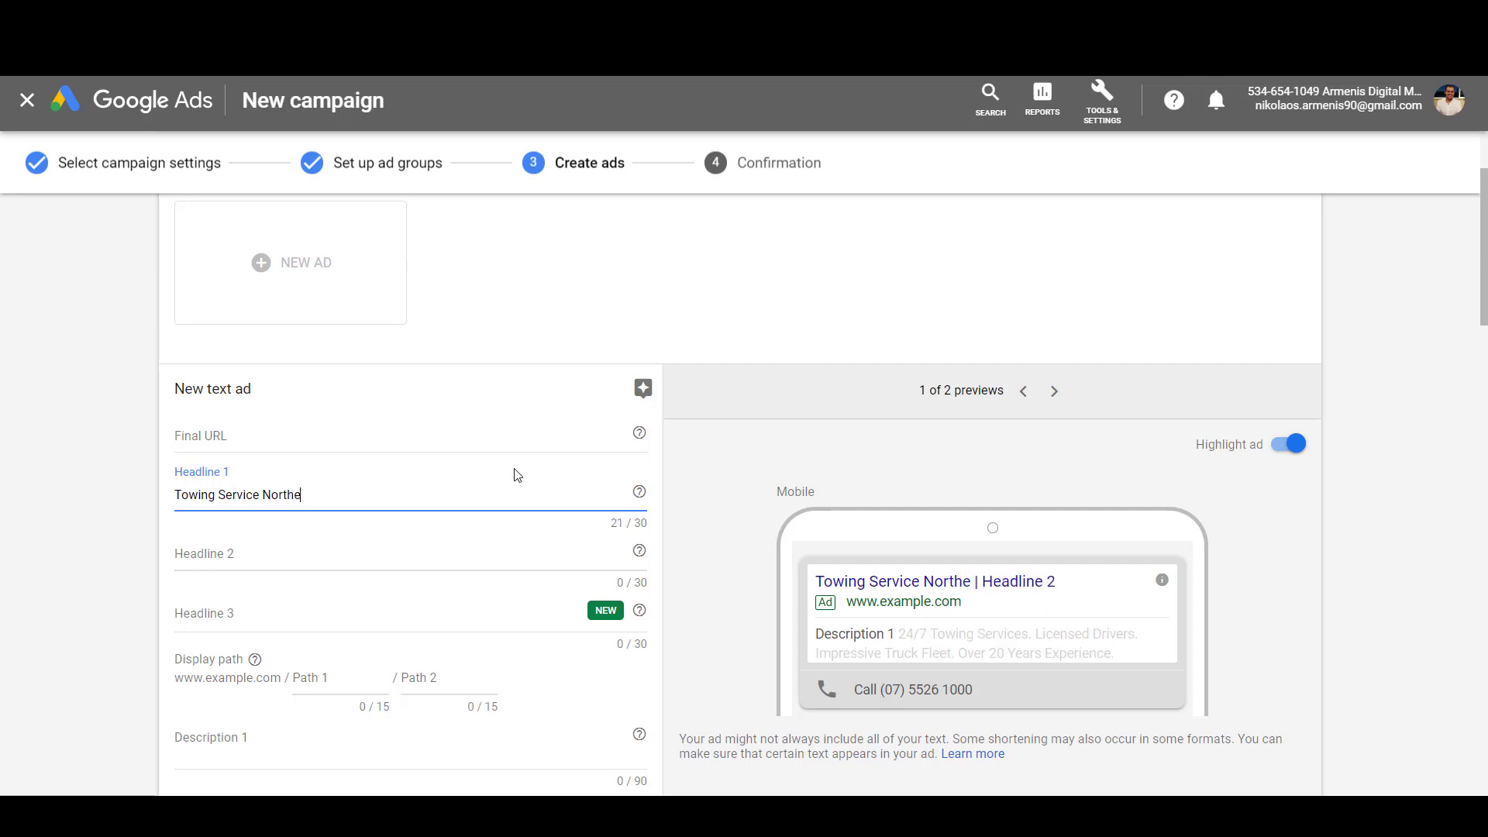
text(rn NSW)
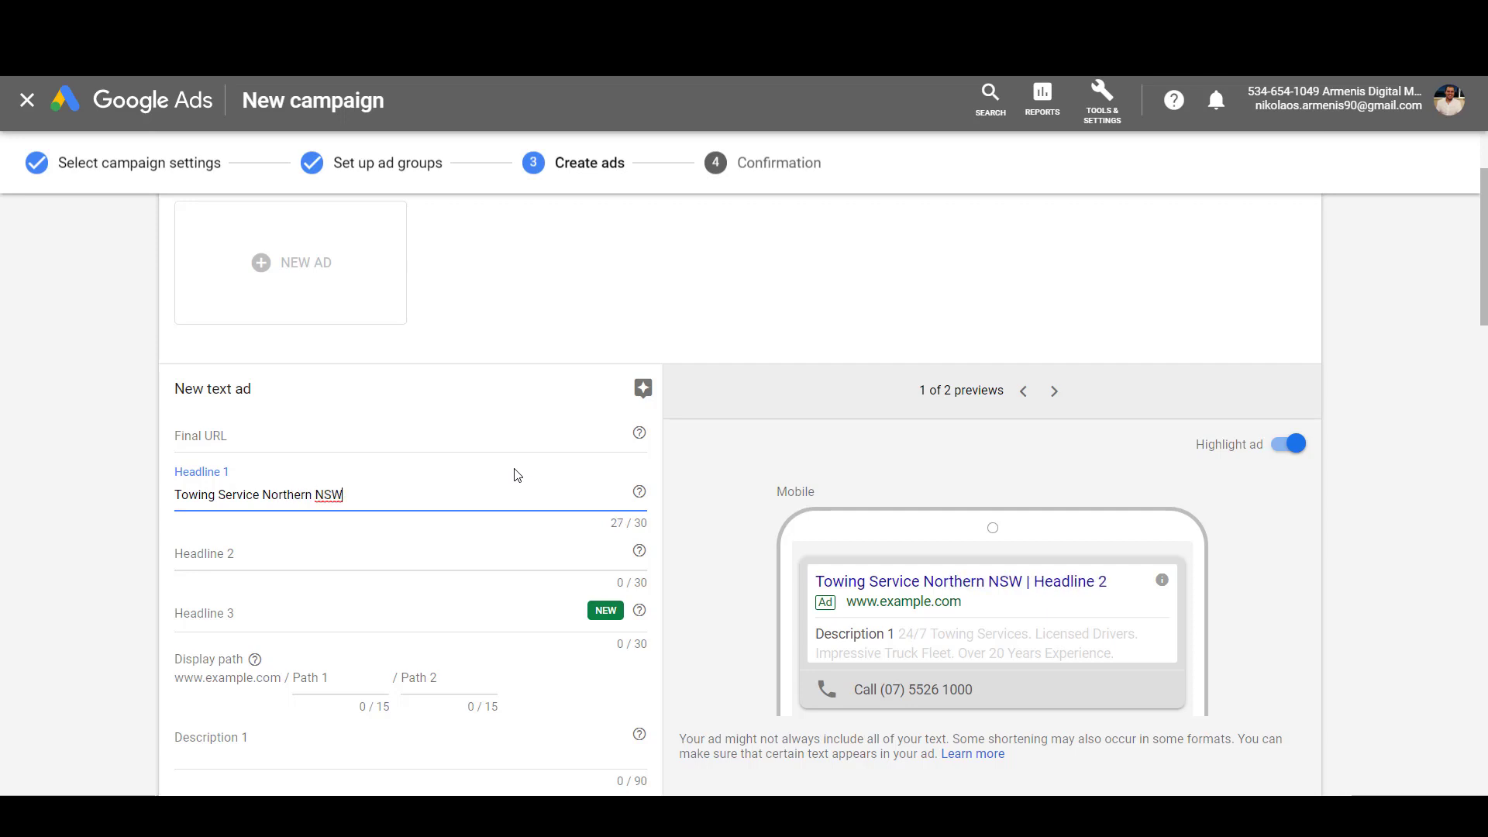
key(Tab)
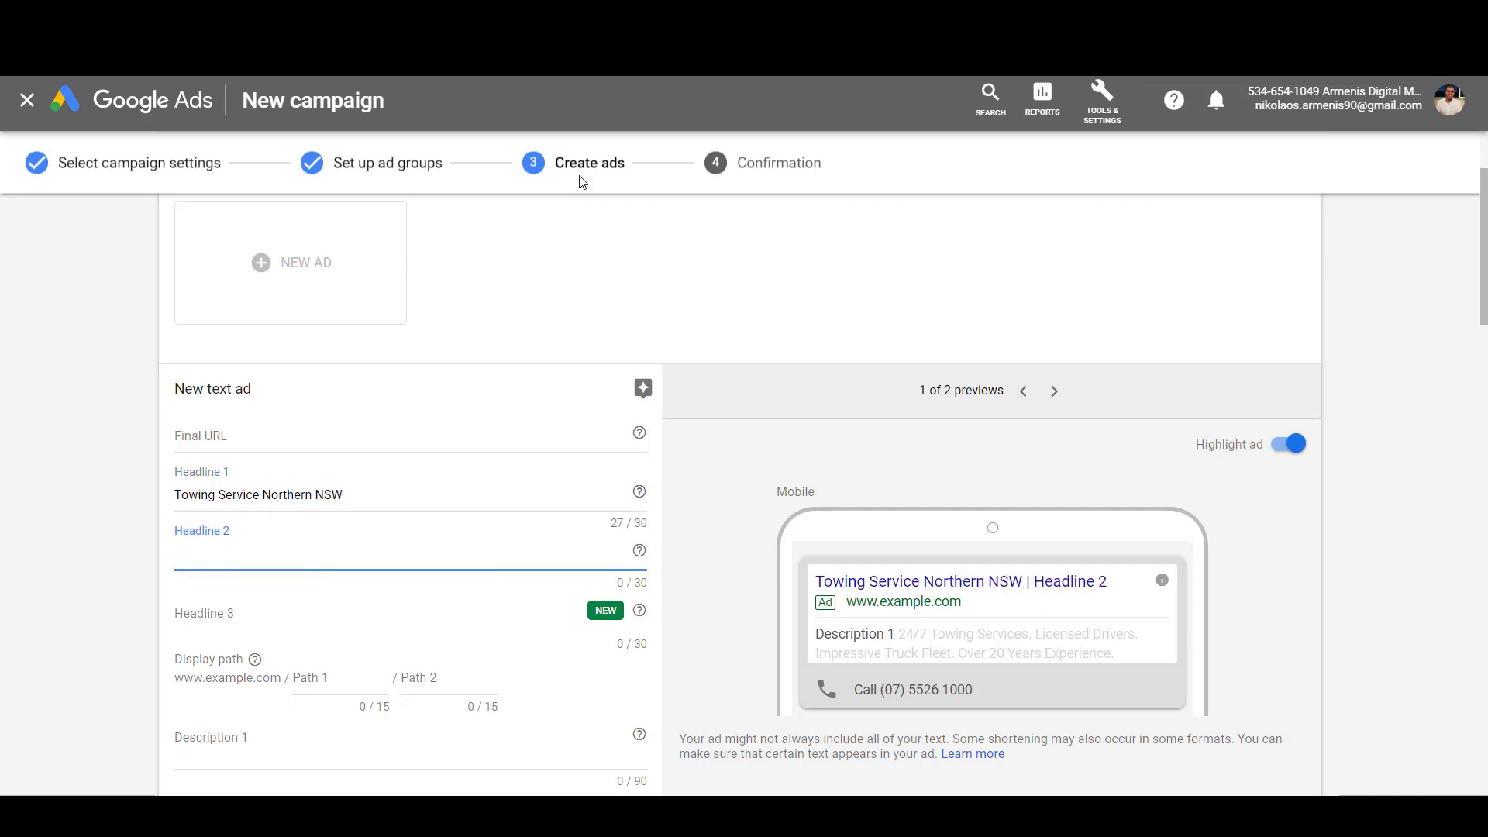
Step: Search Google for towing northern nsw in a new tab and look through the results for competitor towing ads
key(ctrl+t)
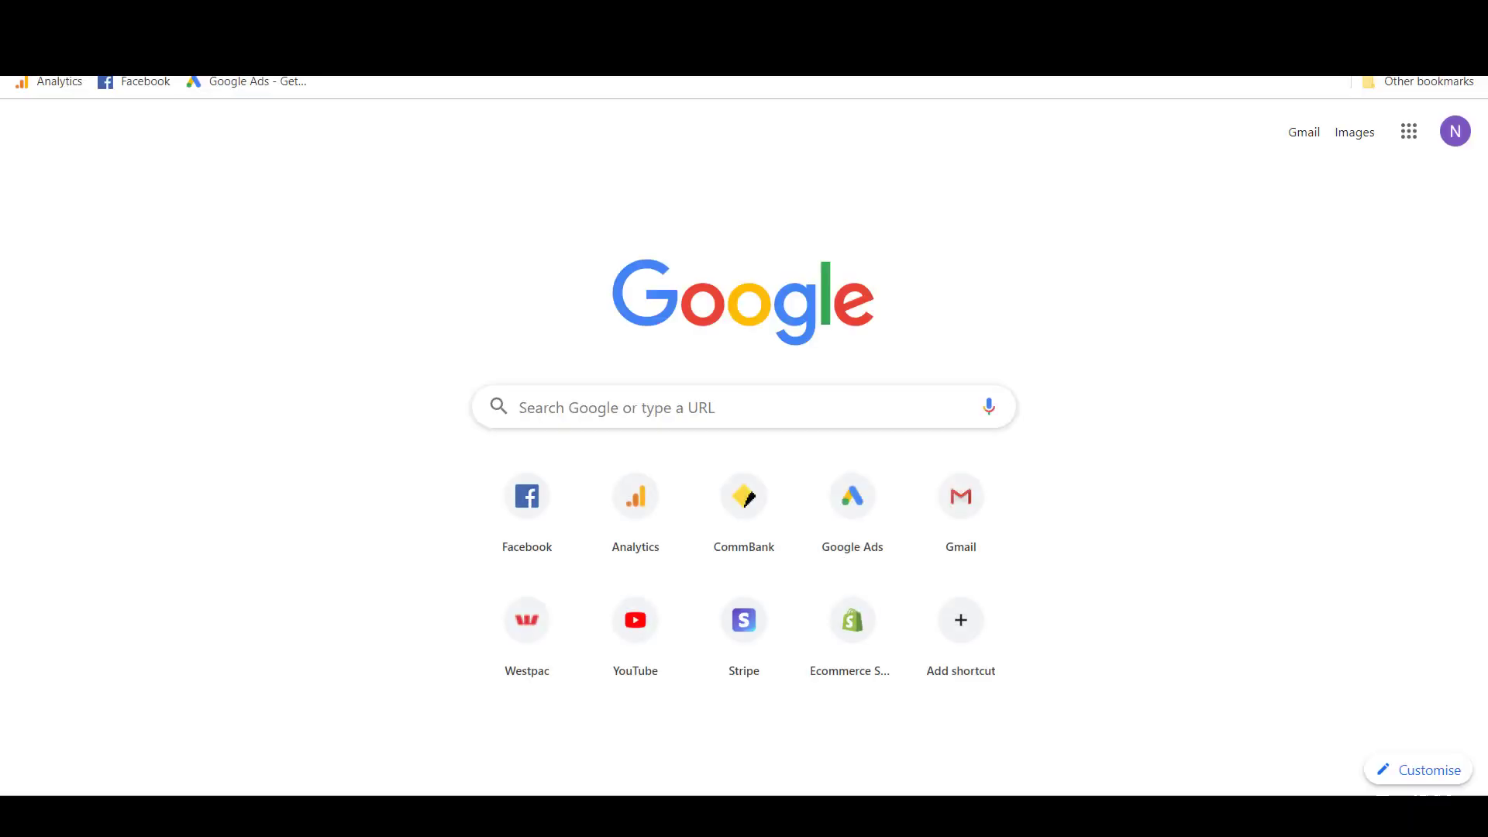
text(towing northern)
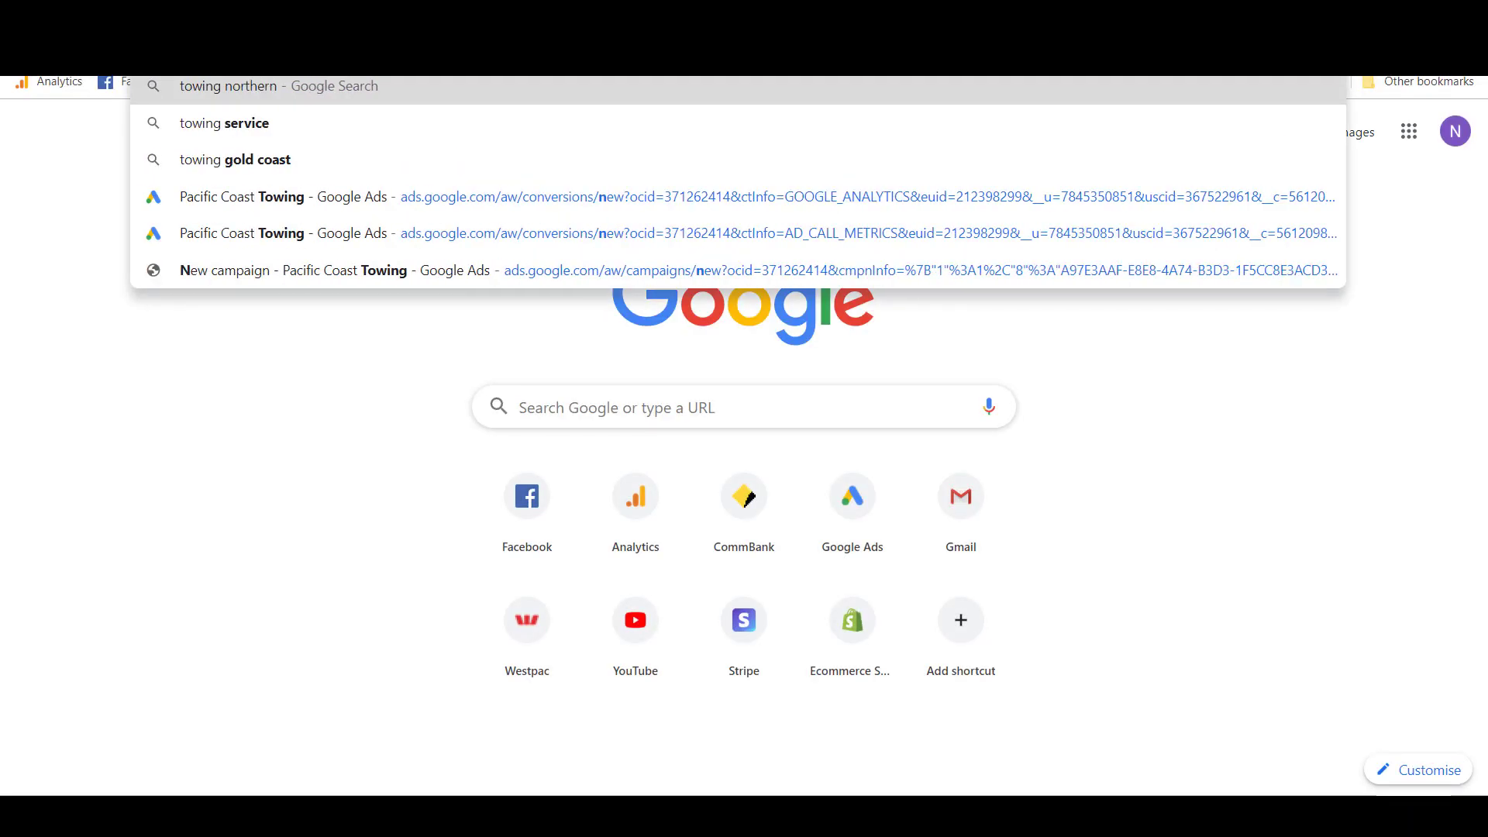
text( nsw)
key(Return)
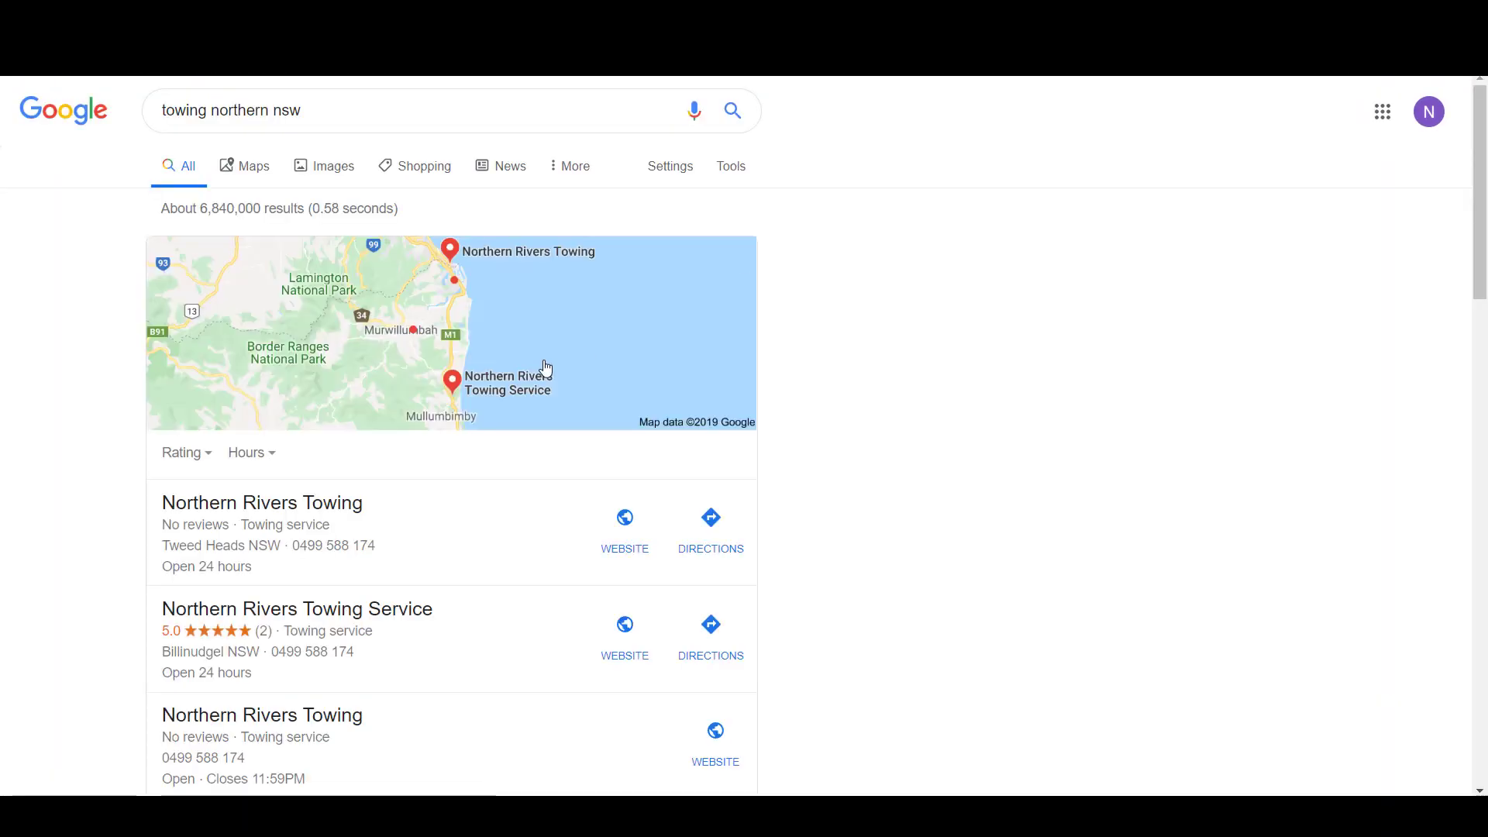
scroll(702, 365, down, 15)
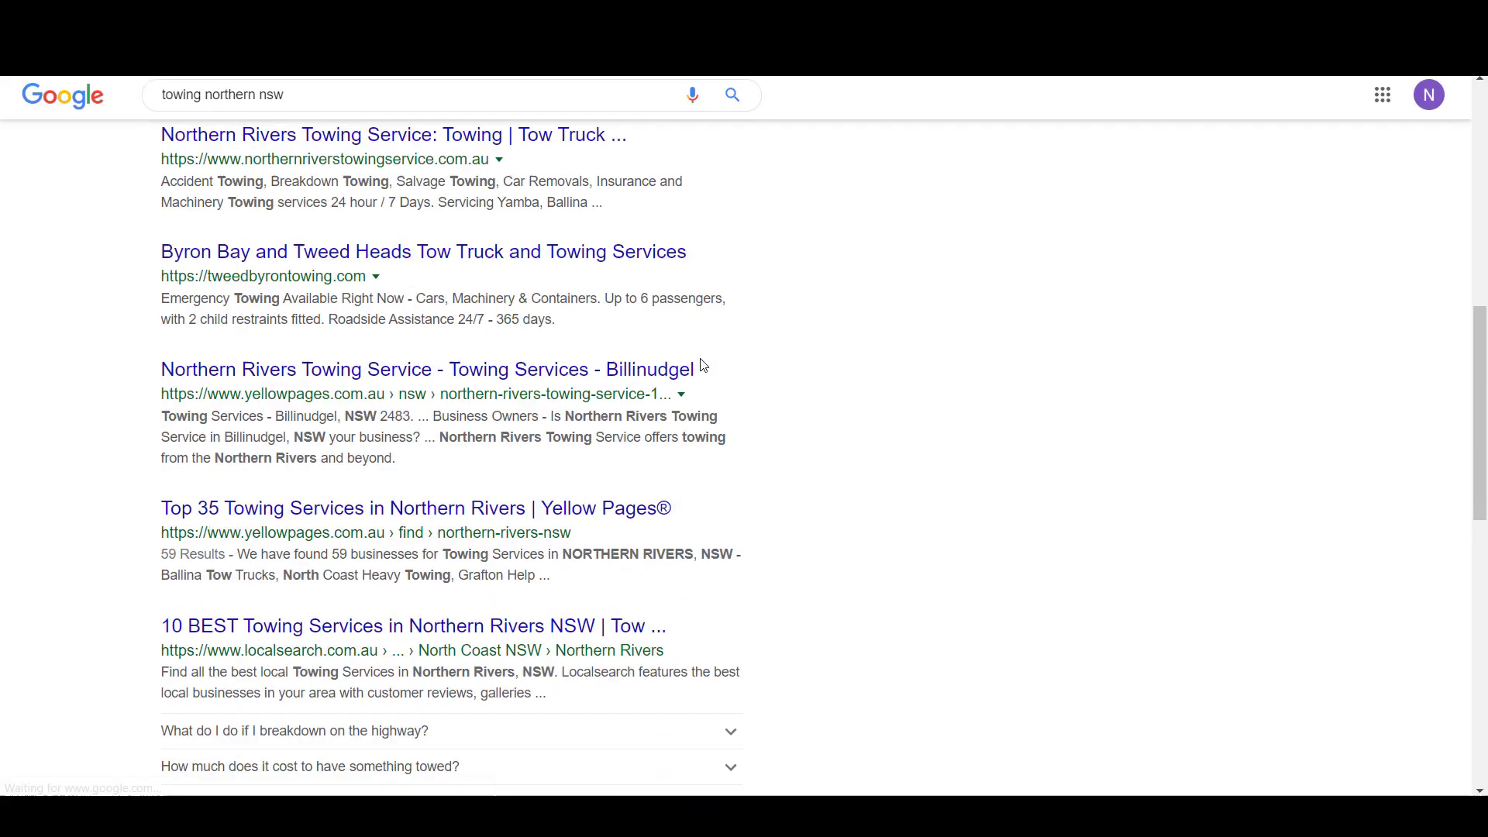
scroll(703, 365, down, 3)
scroll(706, 397, up, 18)
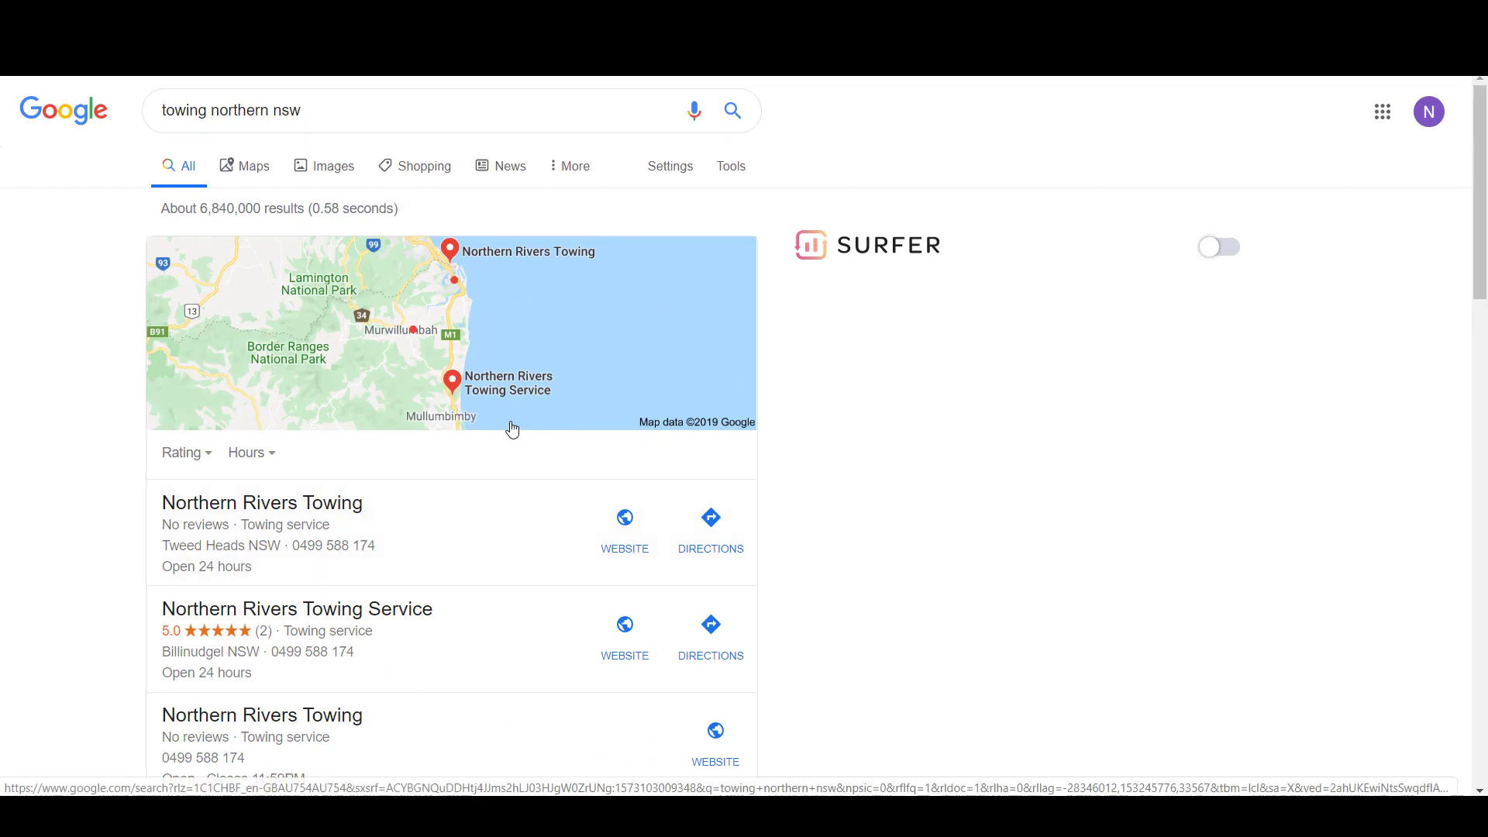
Step: Change the Google search to tow truck near me to look at competitor towing ads
click(330, 122)
key(BackSpace)
key(BackSpace)
key(BackSpace)
key(BackSpace)
key(BackSpace)
key(BackSpace)
key(BackSpace)
key(BackSpace)
key(BackSpace)
key(BackSpace)
key(BackSpace)
key(BackSpace)
key(BackSpace)
key(BackSpace)
key(BackSpace)
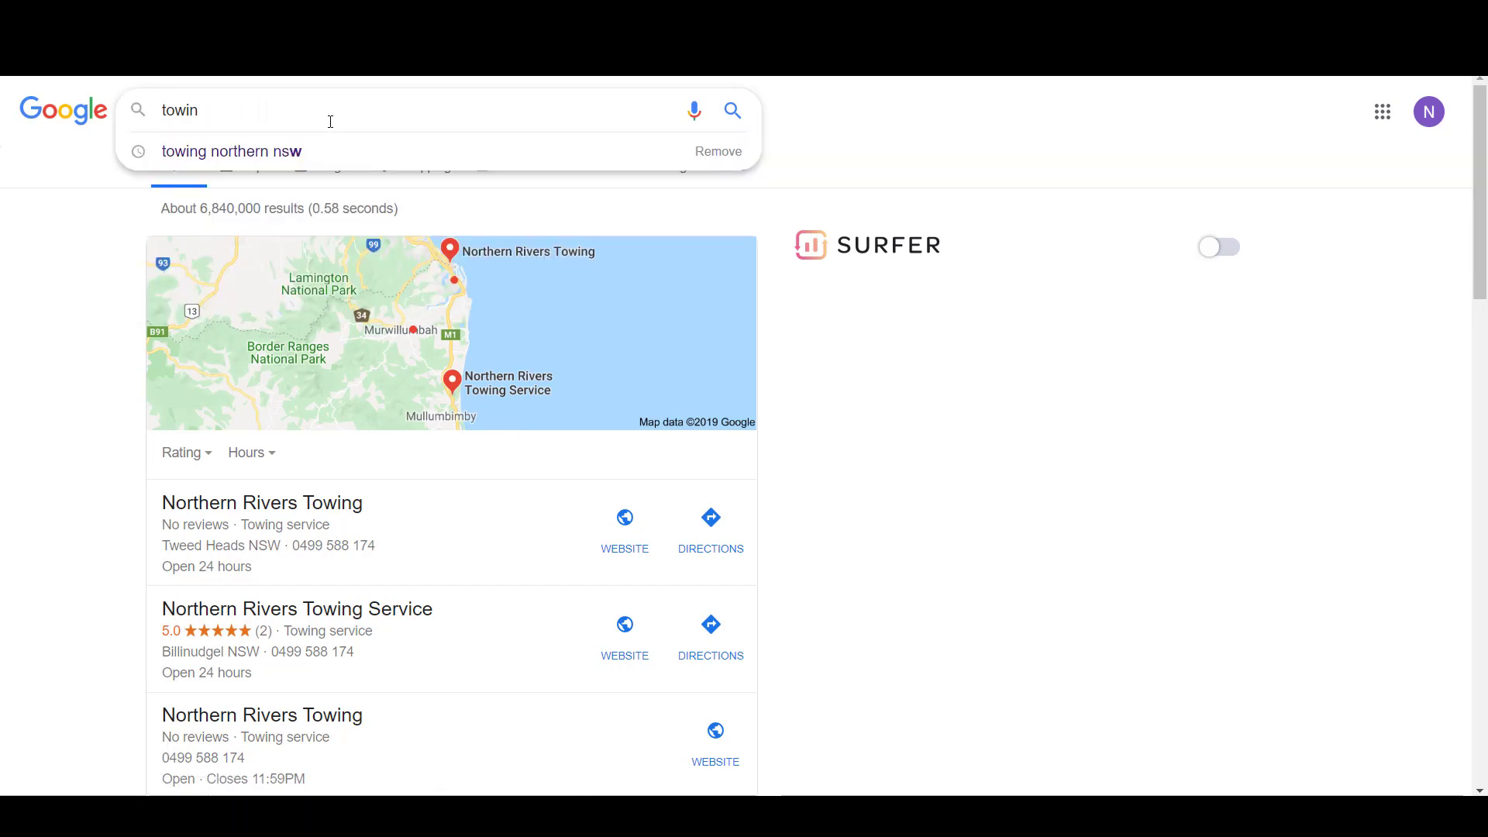
text(t)
key(BackSpace)
text(truck )
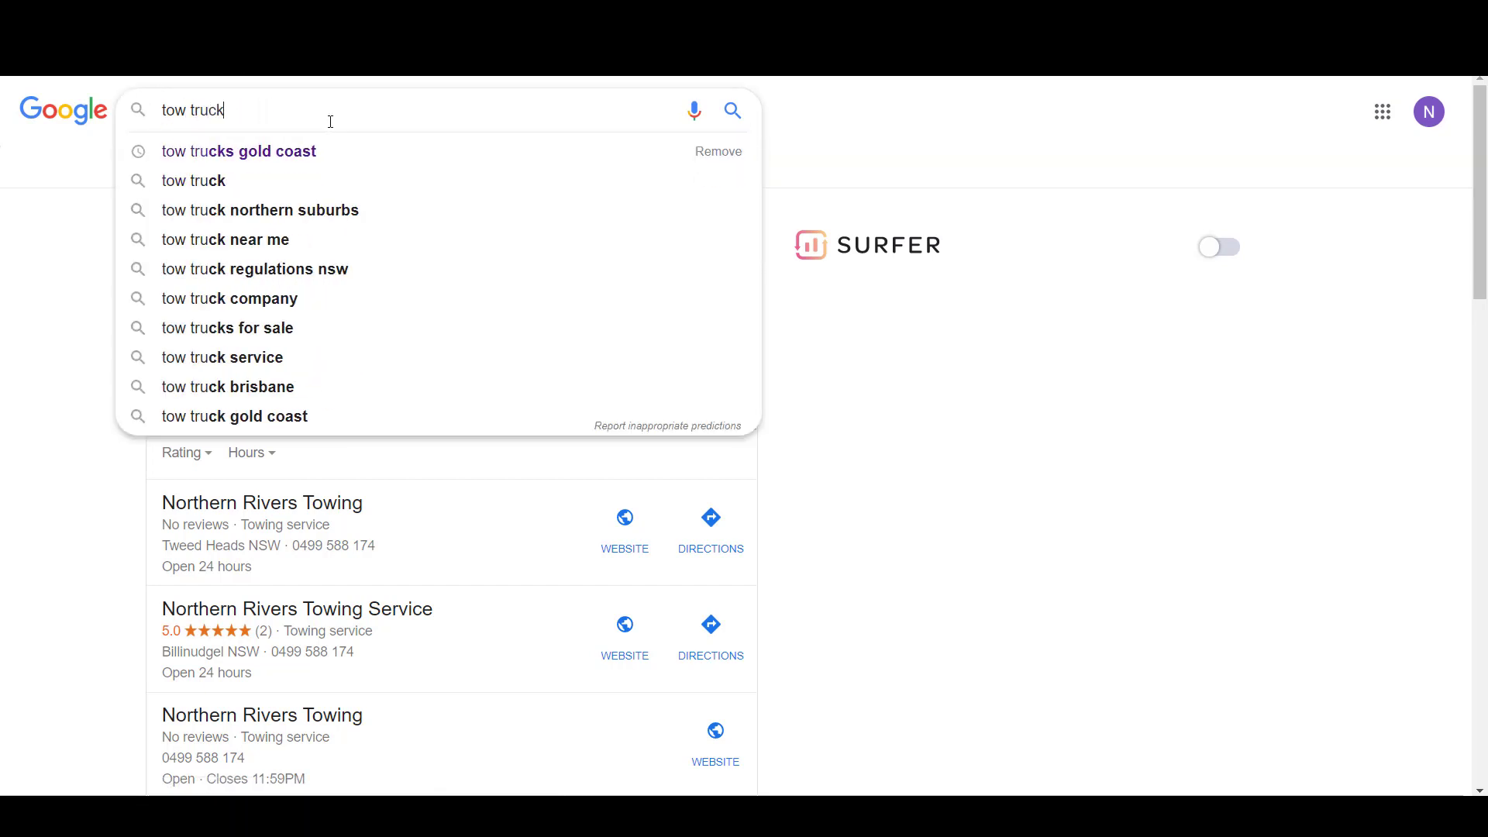
text(near me)
key(Return)
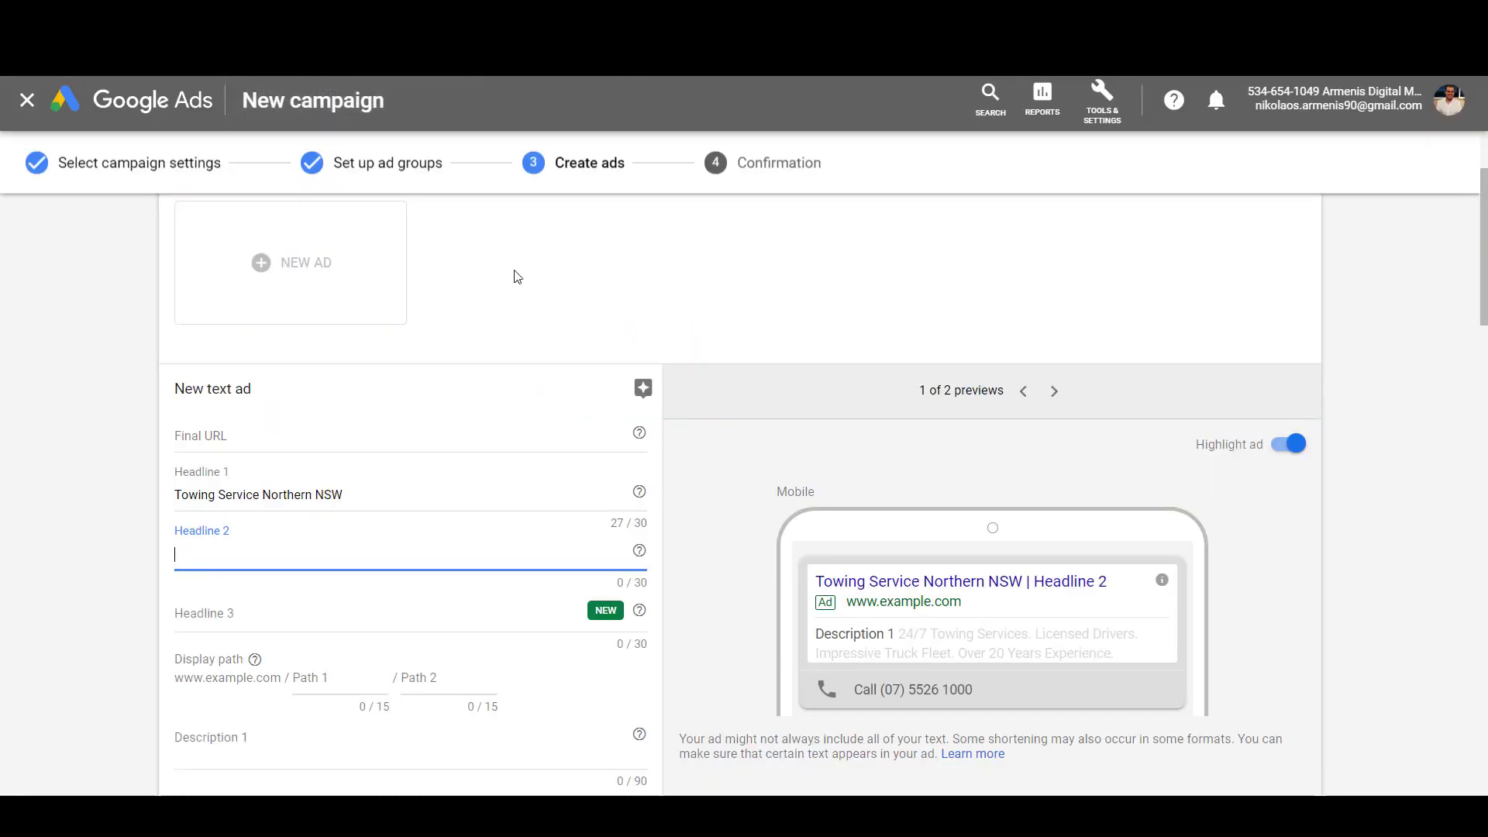
Step: In the Google Ads text ad, set Headline 2 to Fast, Reliable & Affordable and Headline 3 to 24/7 Towing Licensed Drivers
text(Fast, Rel)
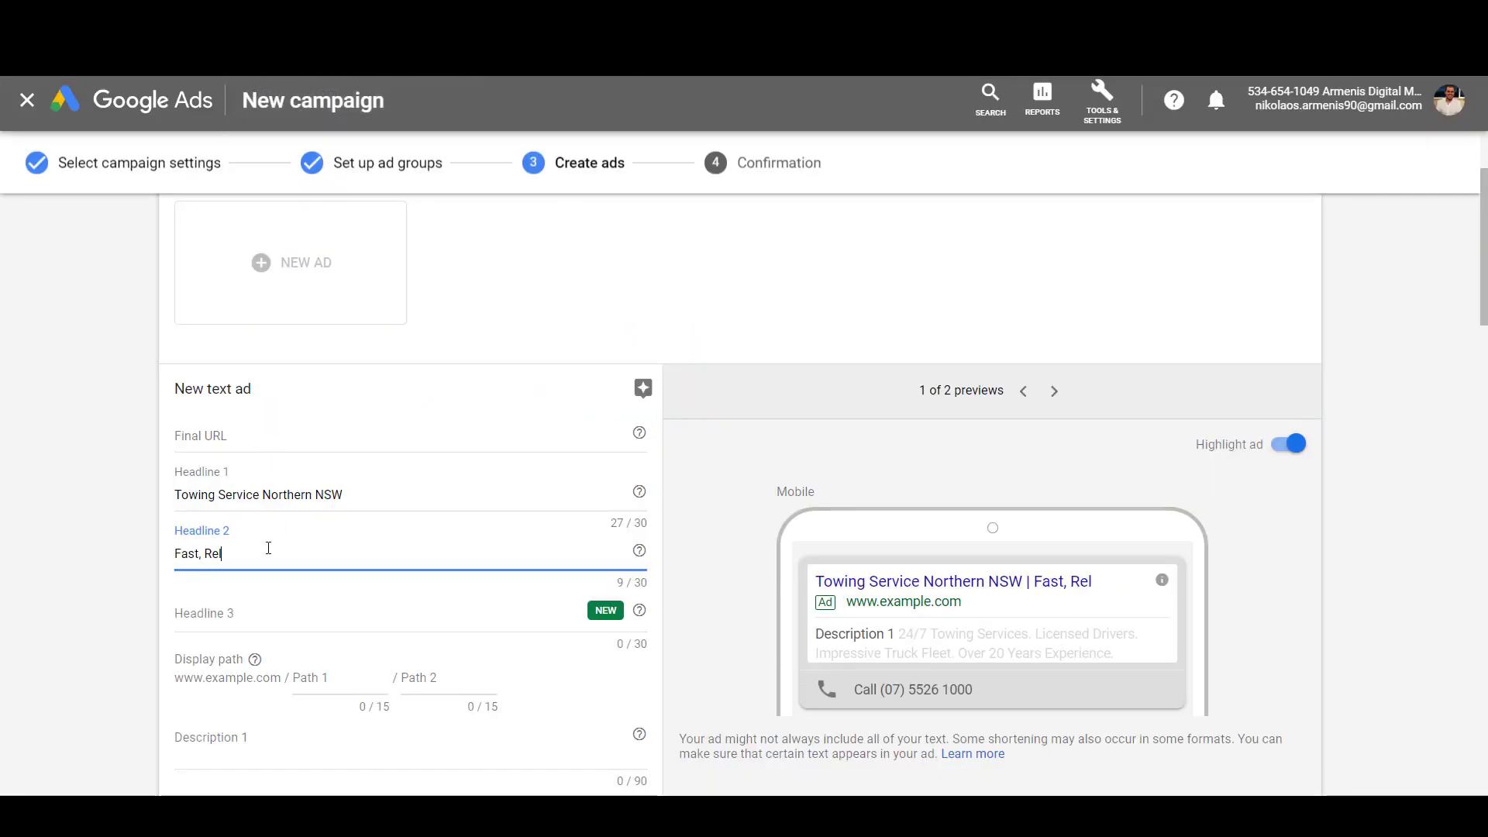
text(iable & A)
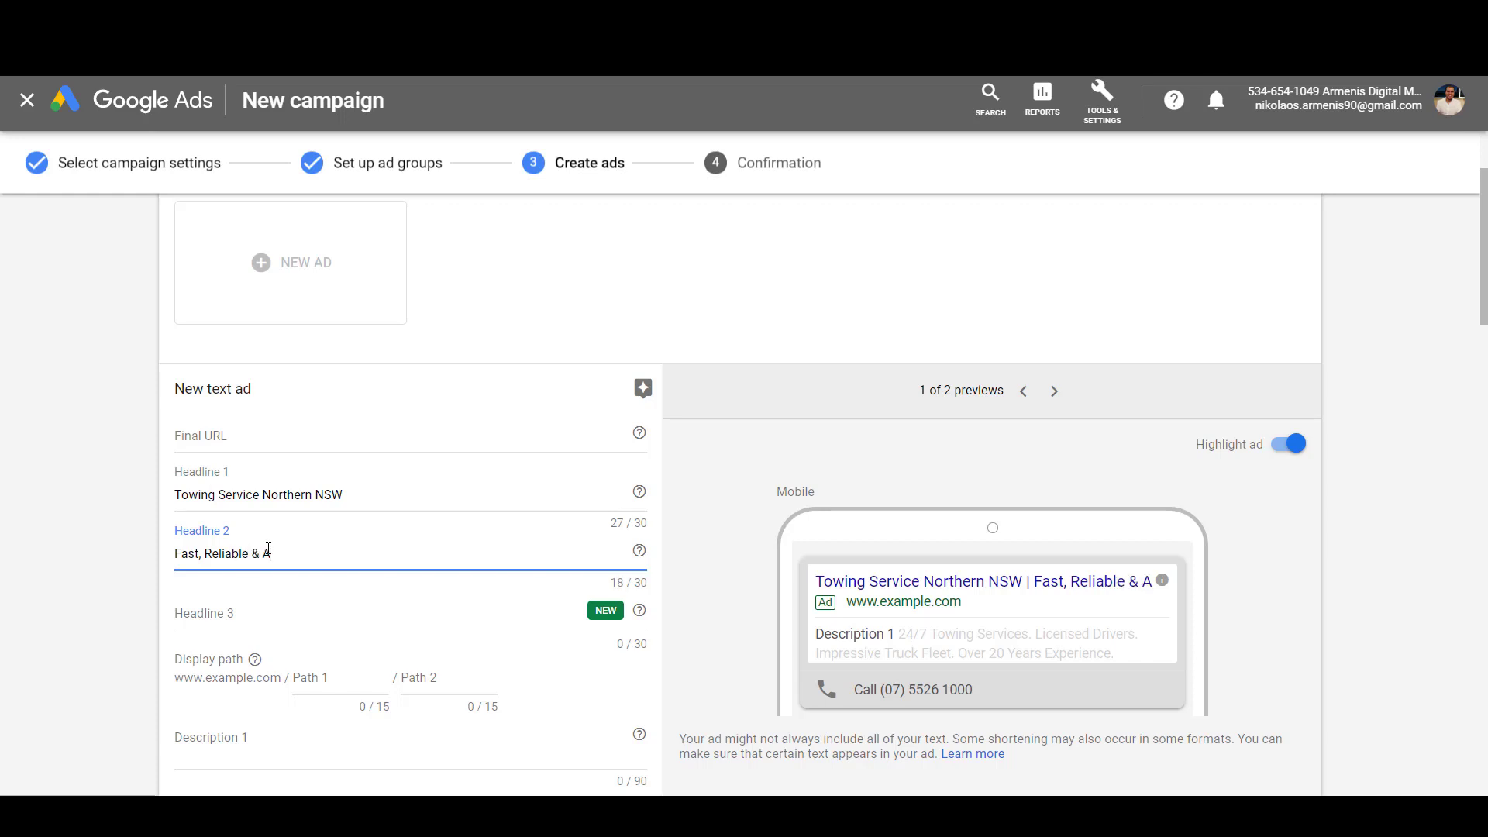
text(ffordable)
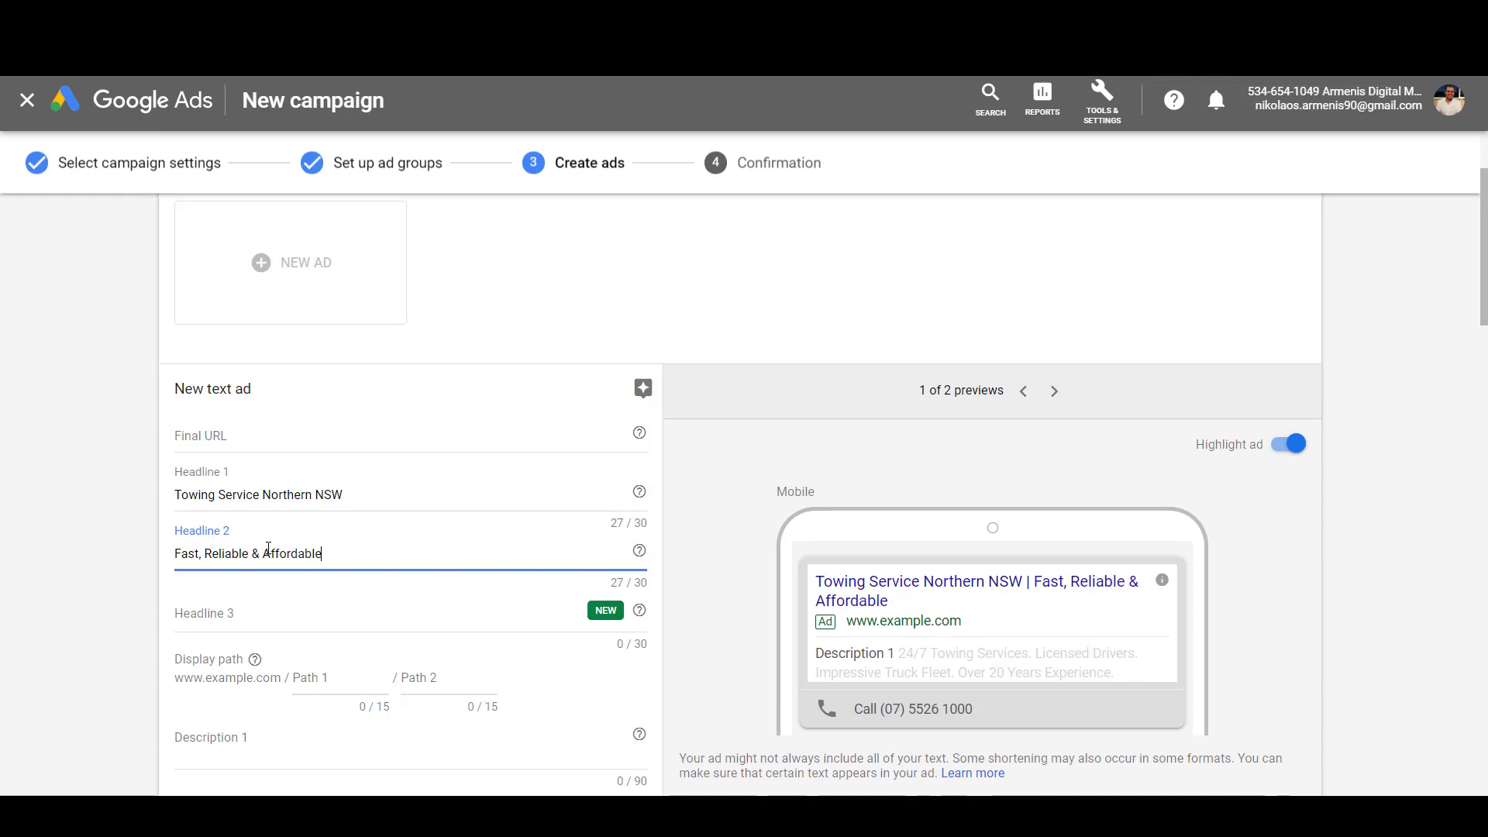
click(223, 620)
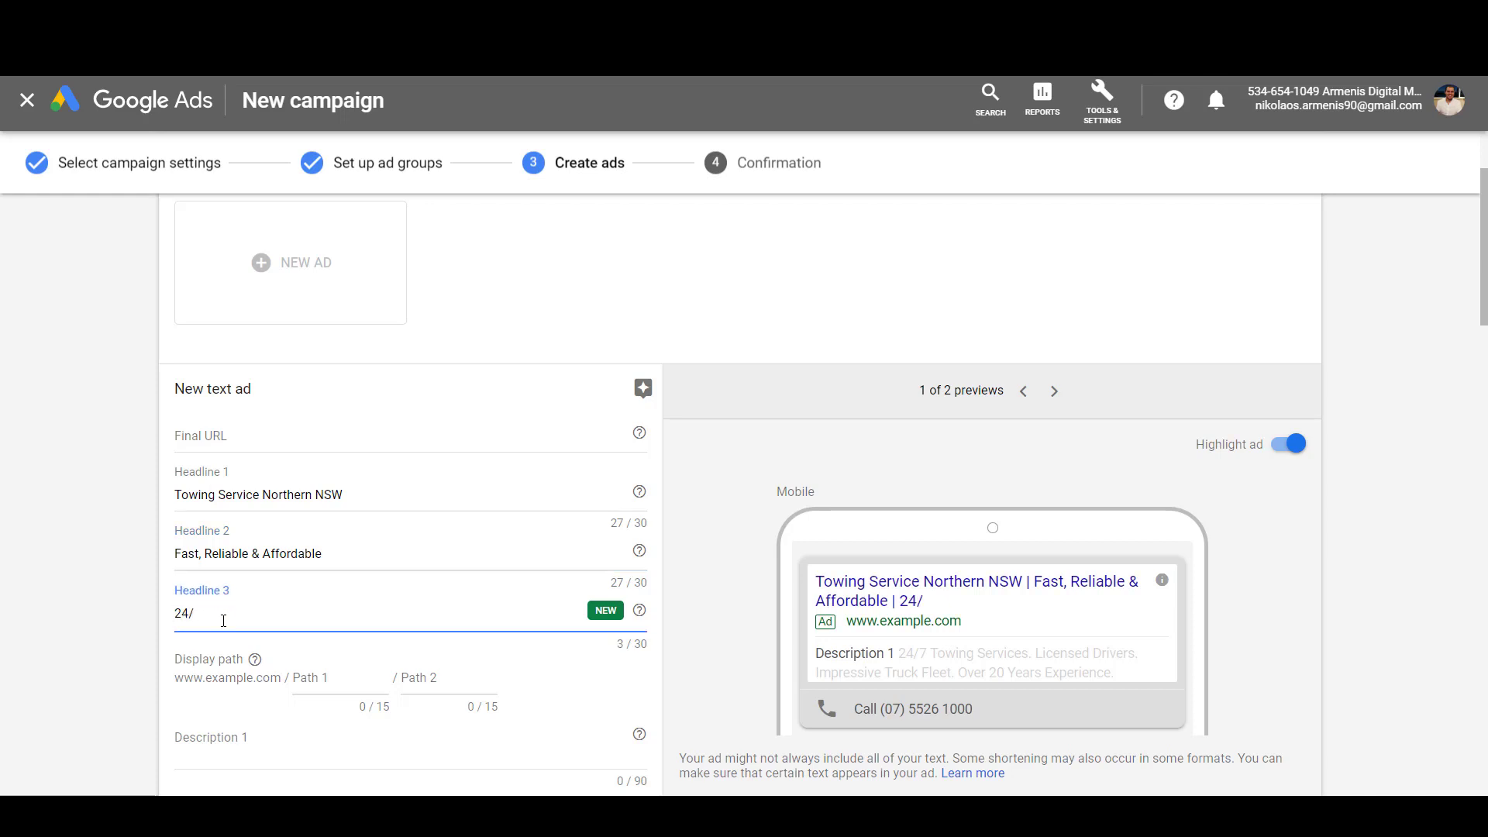
text(24/7 Towing Licensed Drivers)
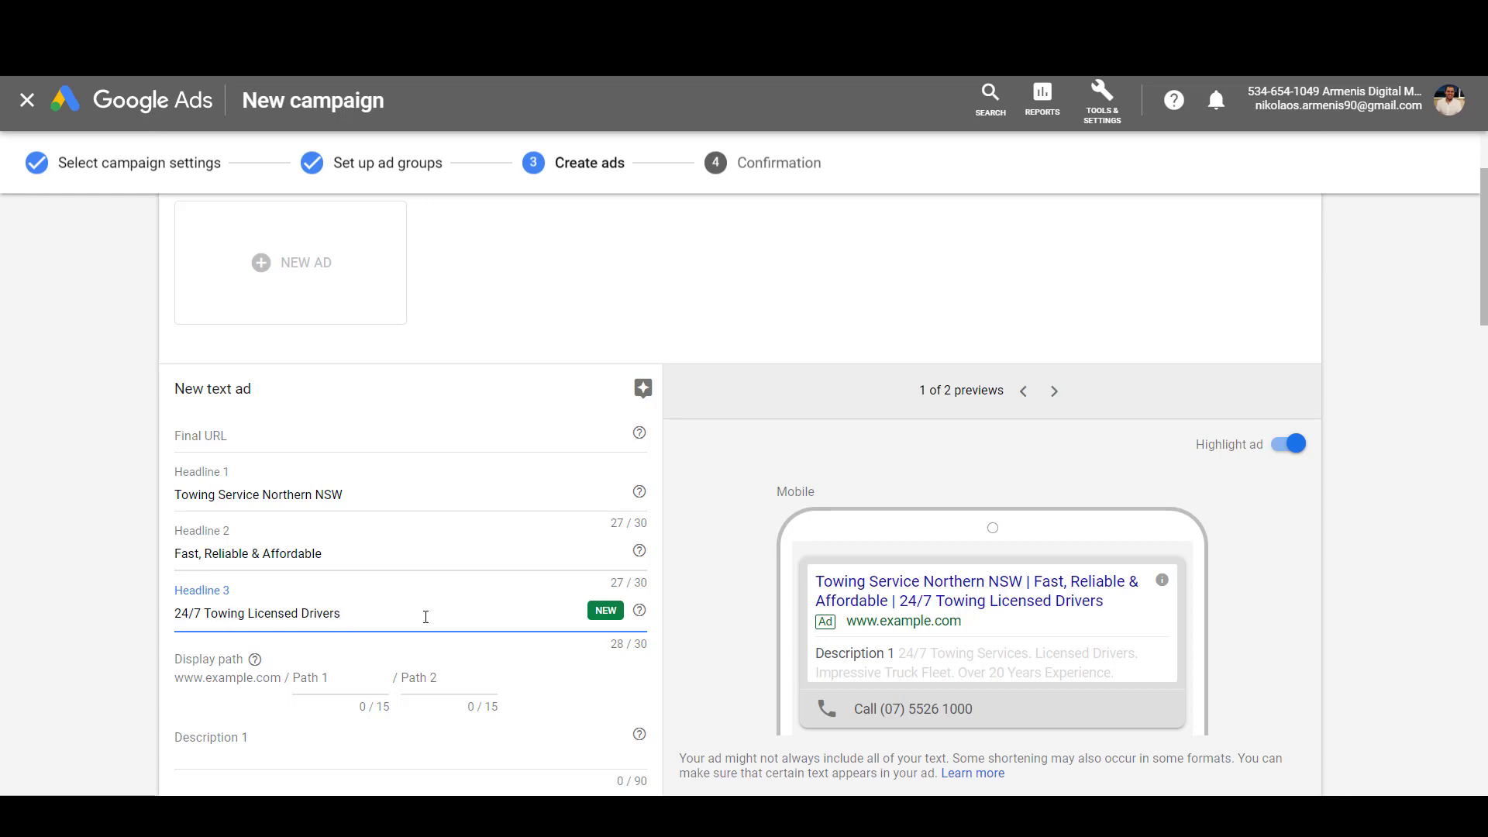
Step: Set the first display path of the text ad to towingservice
click(341, 684)
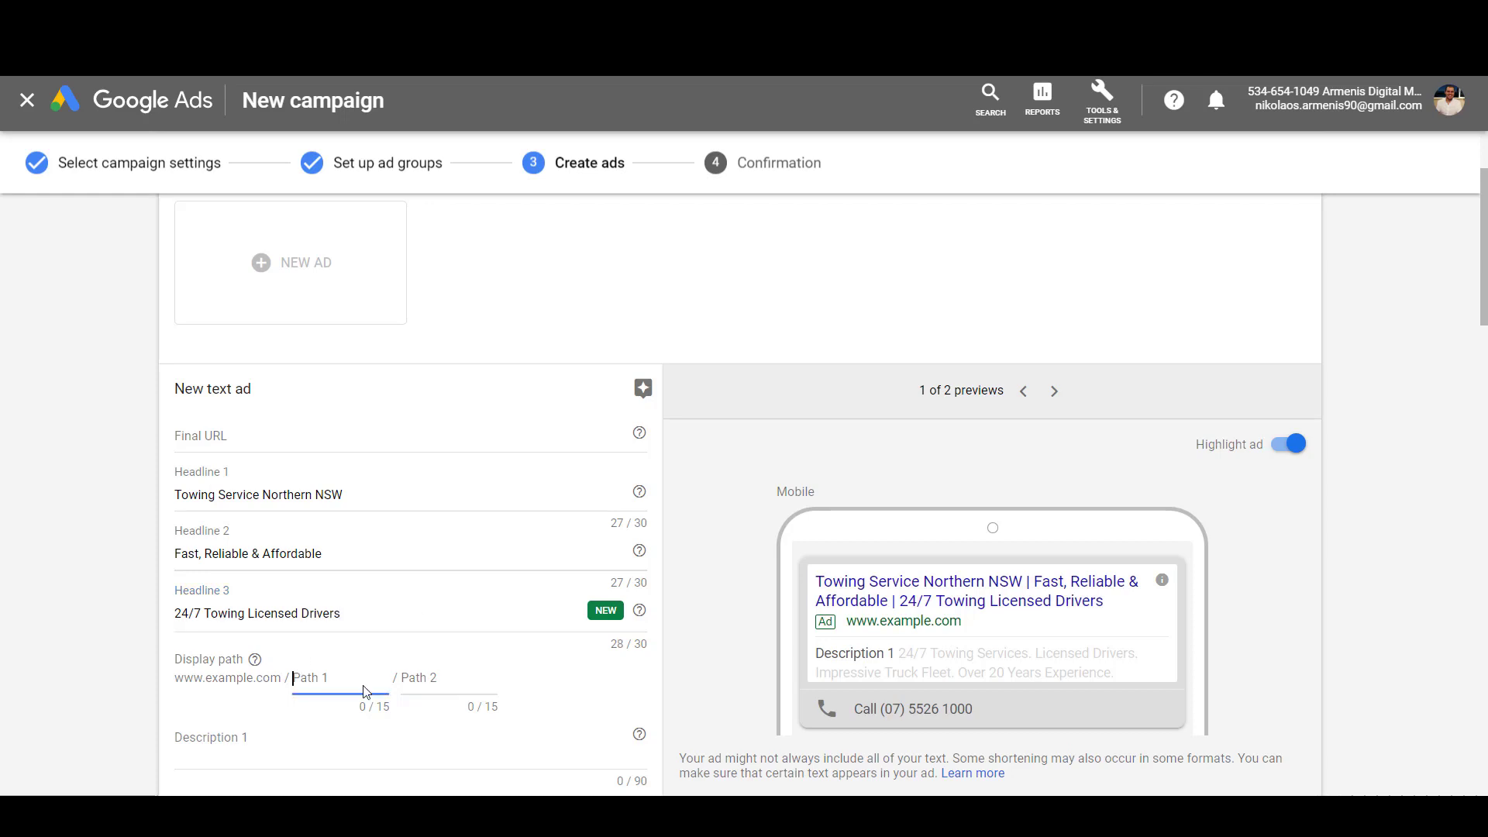
scroll(345, 686, down, 2)
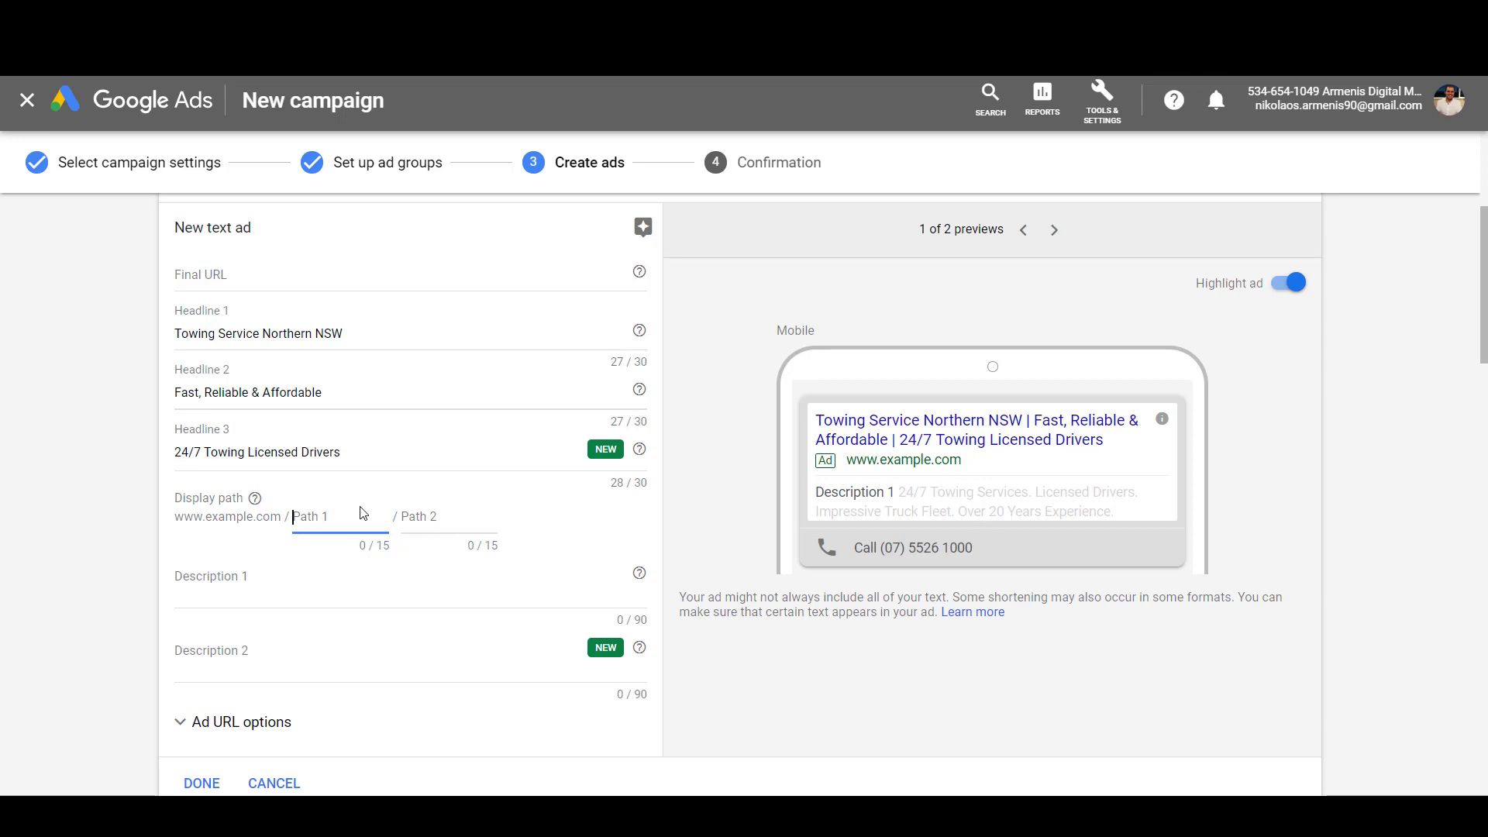
text(towingservice)
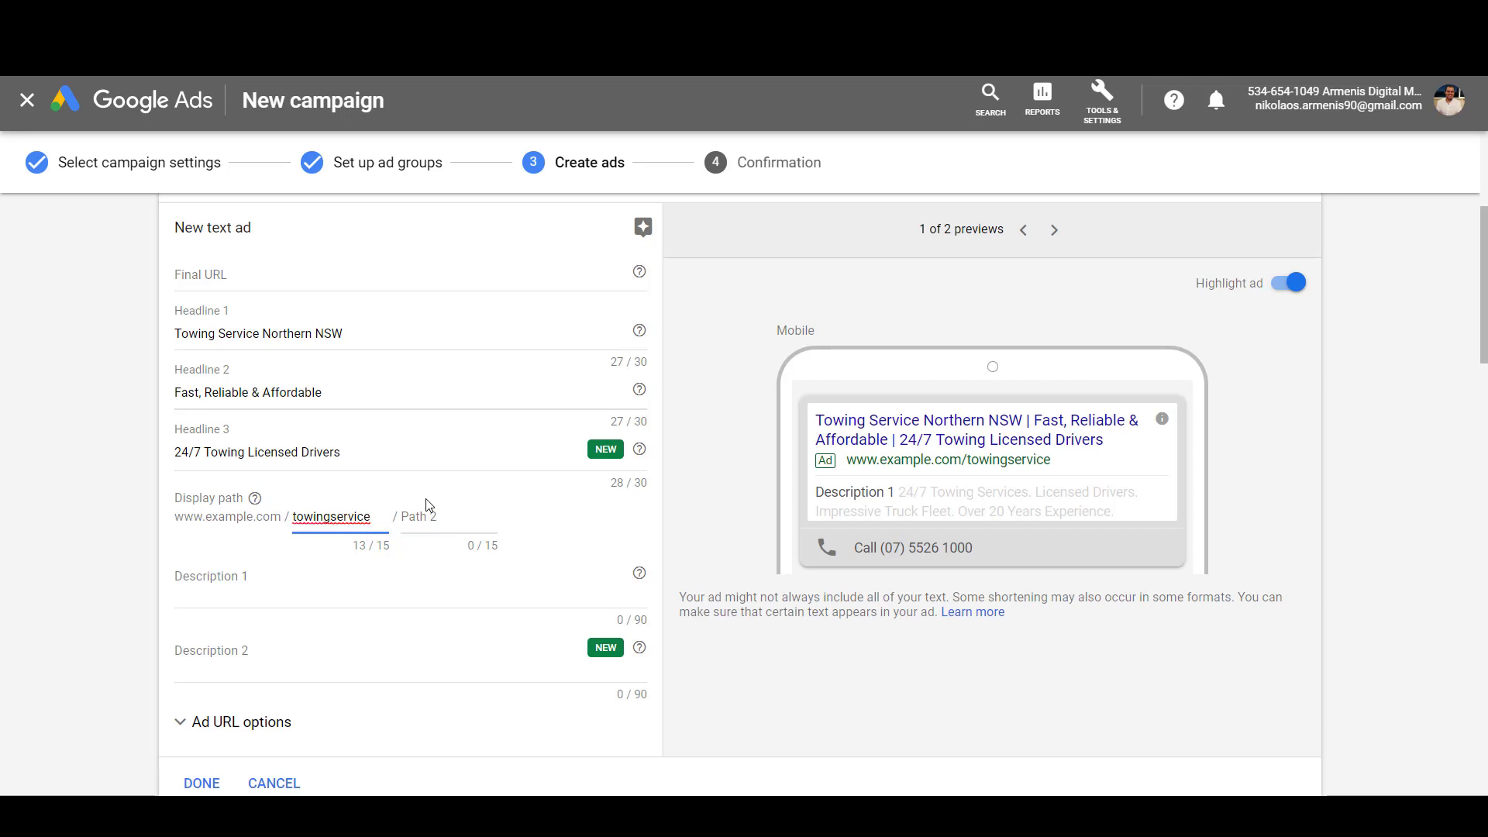
Step: Copy the tweedbyrontowing.com ad's description from the tow truck near me results into Description 1 of the text ad
click(257, 579)
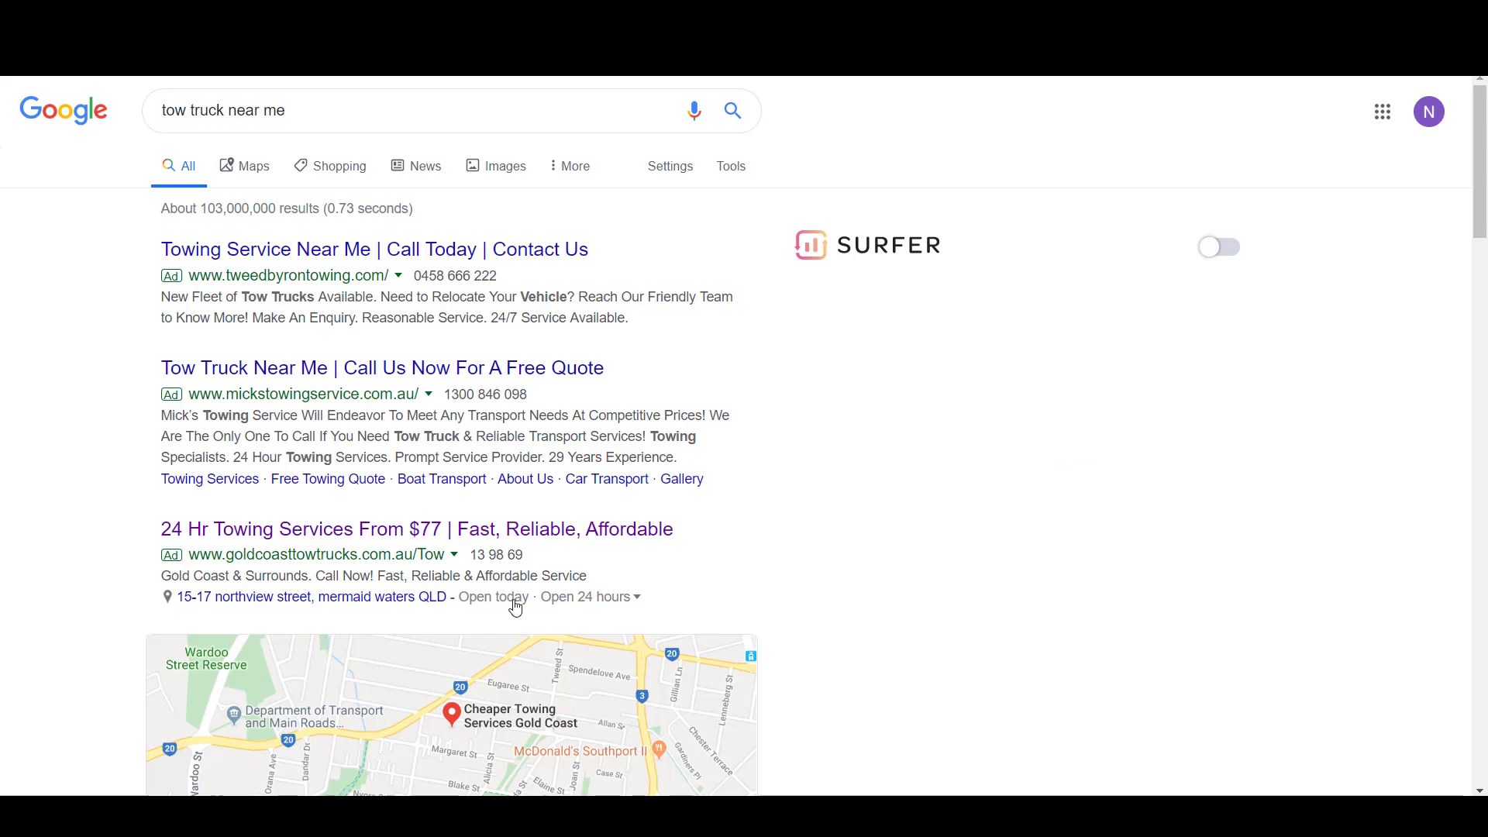
scroll(514, 604, down, 10)
scroll(516, 603, down, 3)
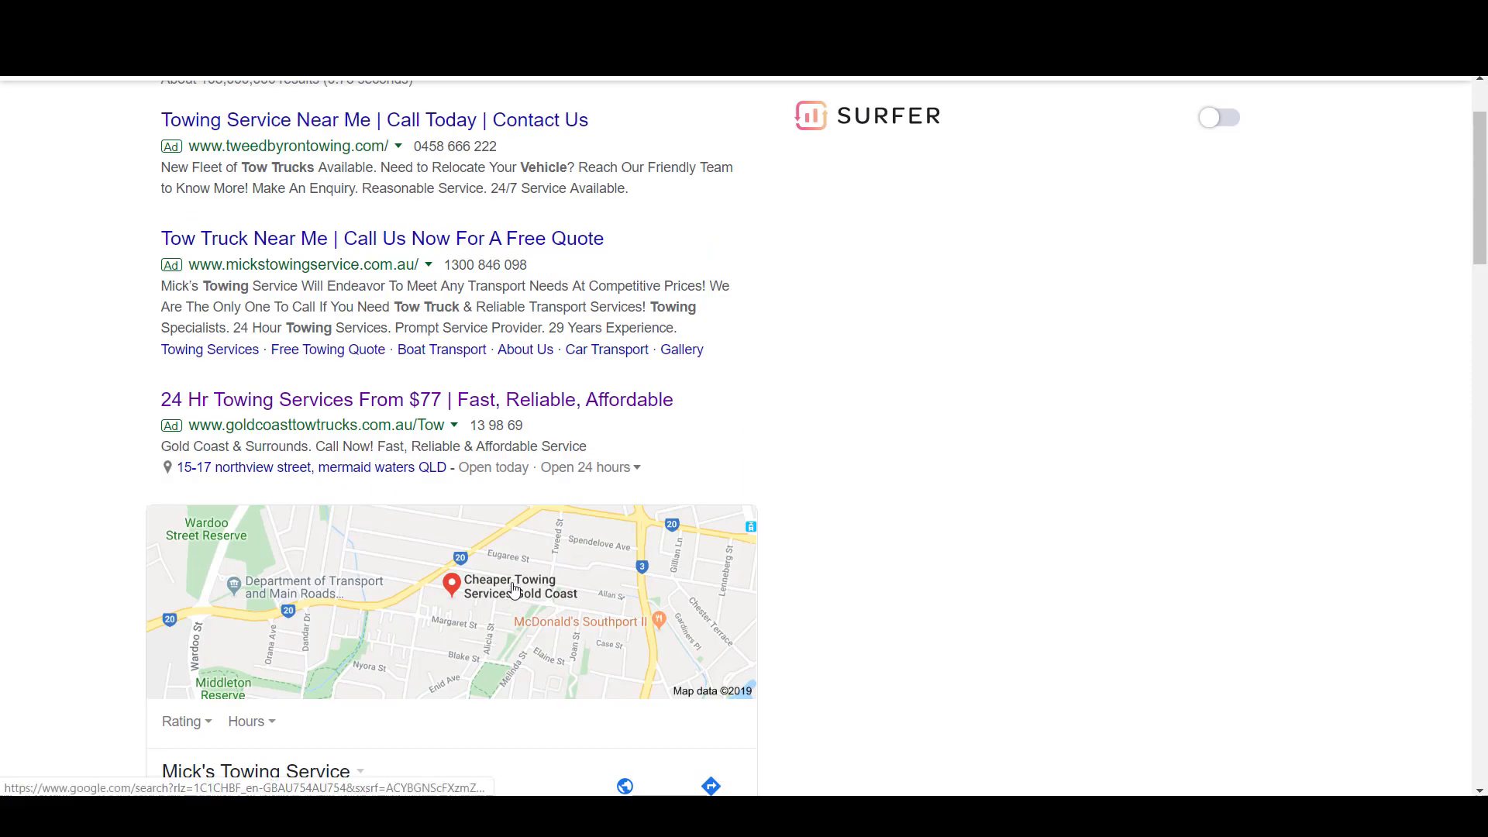
drag(167, 169, 665, 193)
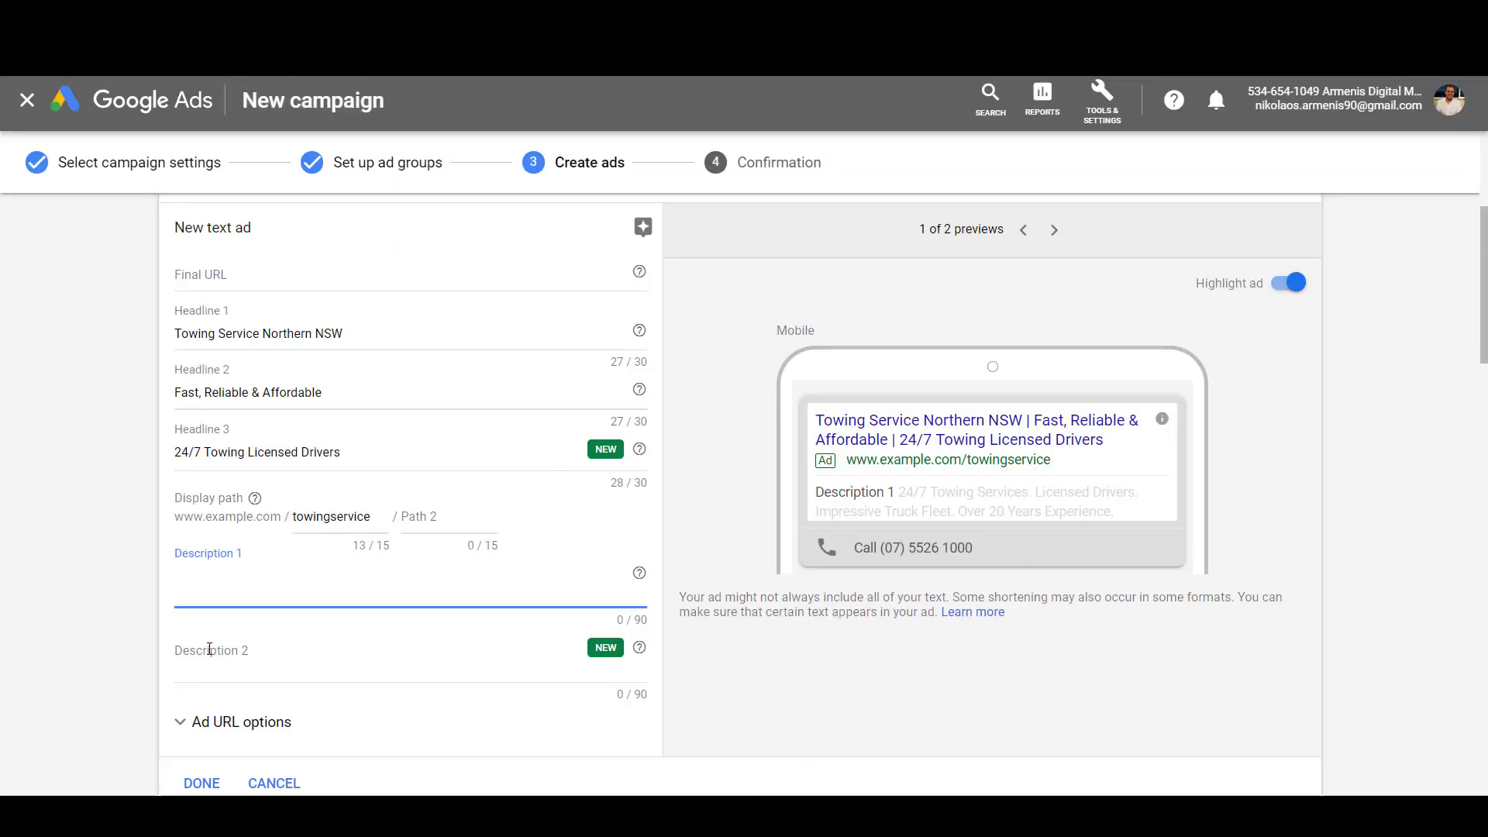
text(New Fleet of Tow Trucks Available. Need to Relocate Your Vehicle? Reach Our Friendly Team to Know More! Make An Enquiry. Reasonable Service. 24/7 Service Available.)
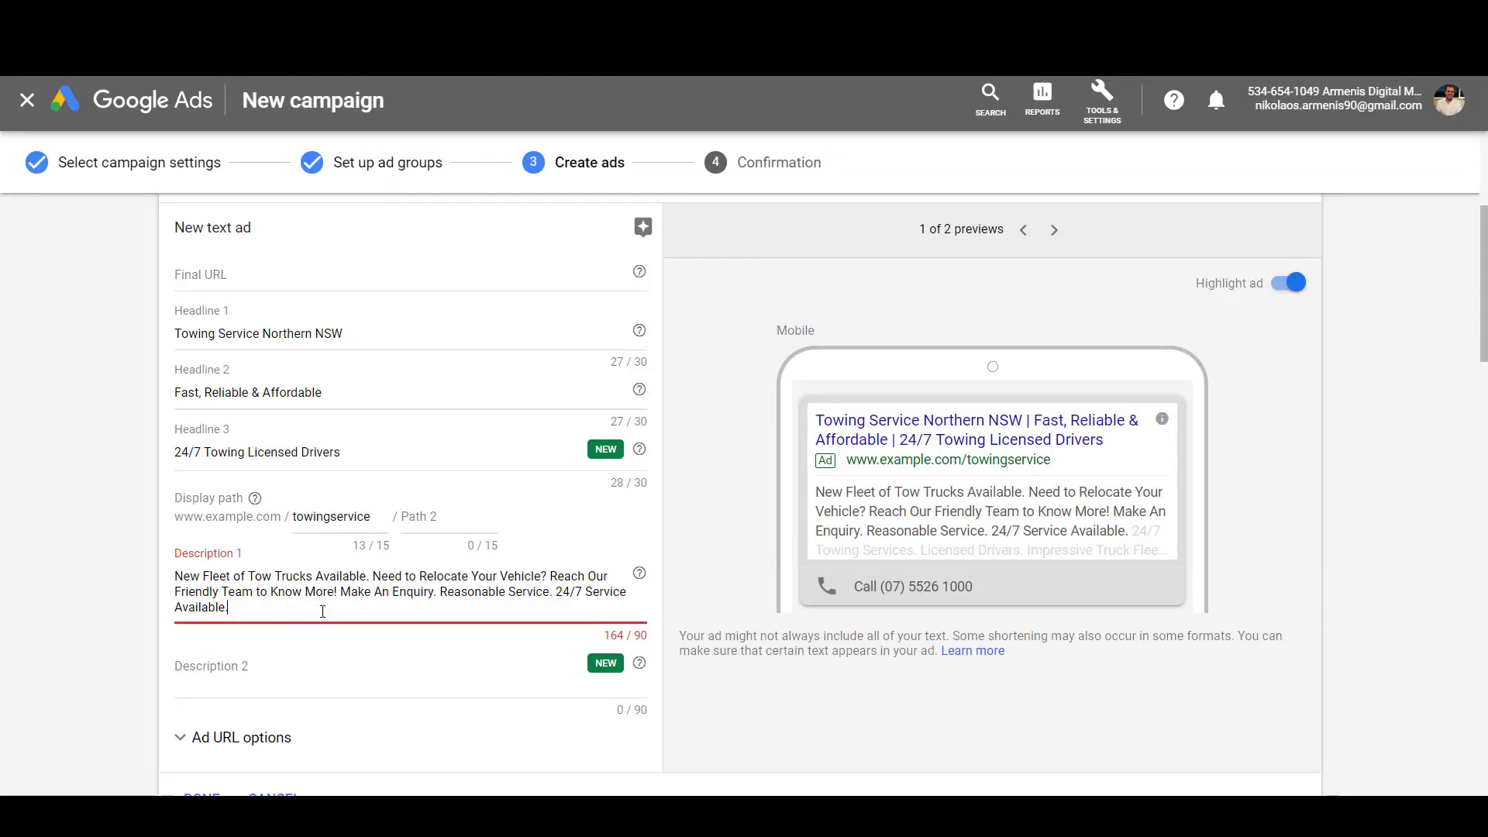
Step: Move "Make An Enquiry. Reasonable Service. 24/7 Service Available." from Description 1 to Description 2
drag(293, 609, 338, 593)
key(ctrl+x)
click(303, 659)
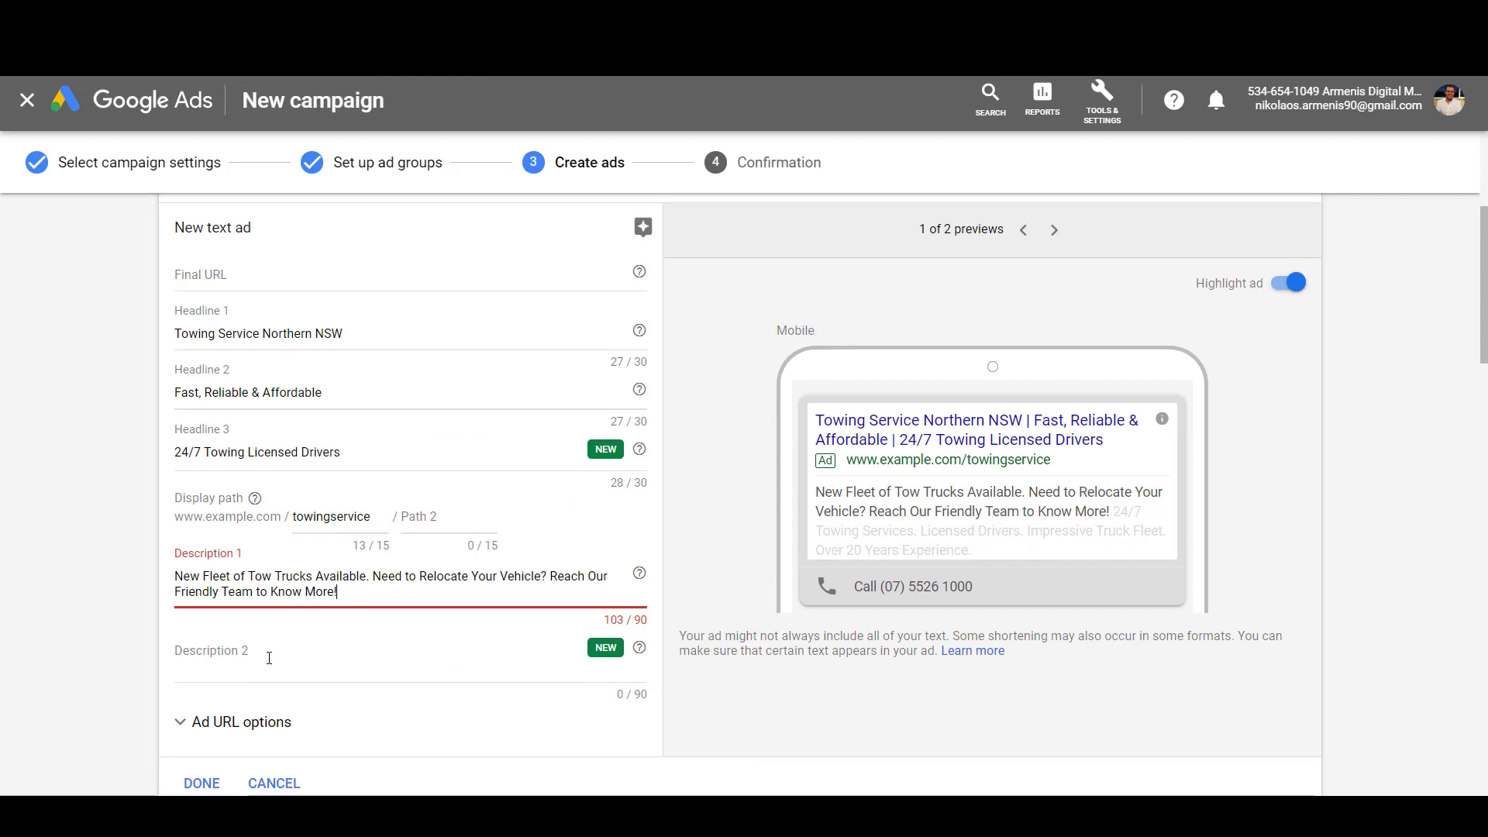
key(ctrl+v)
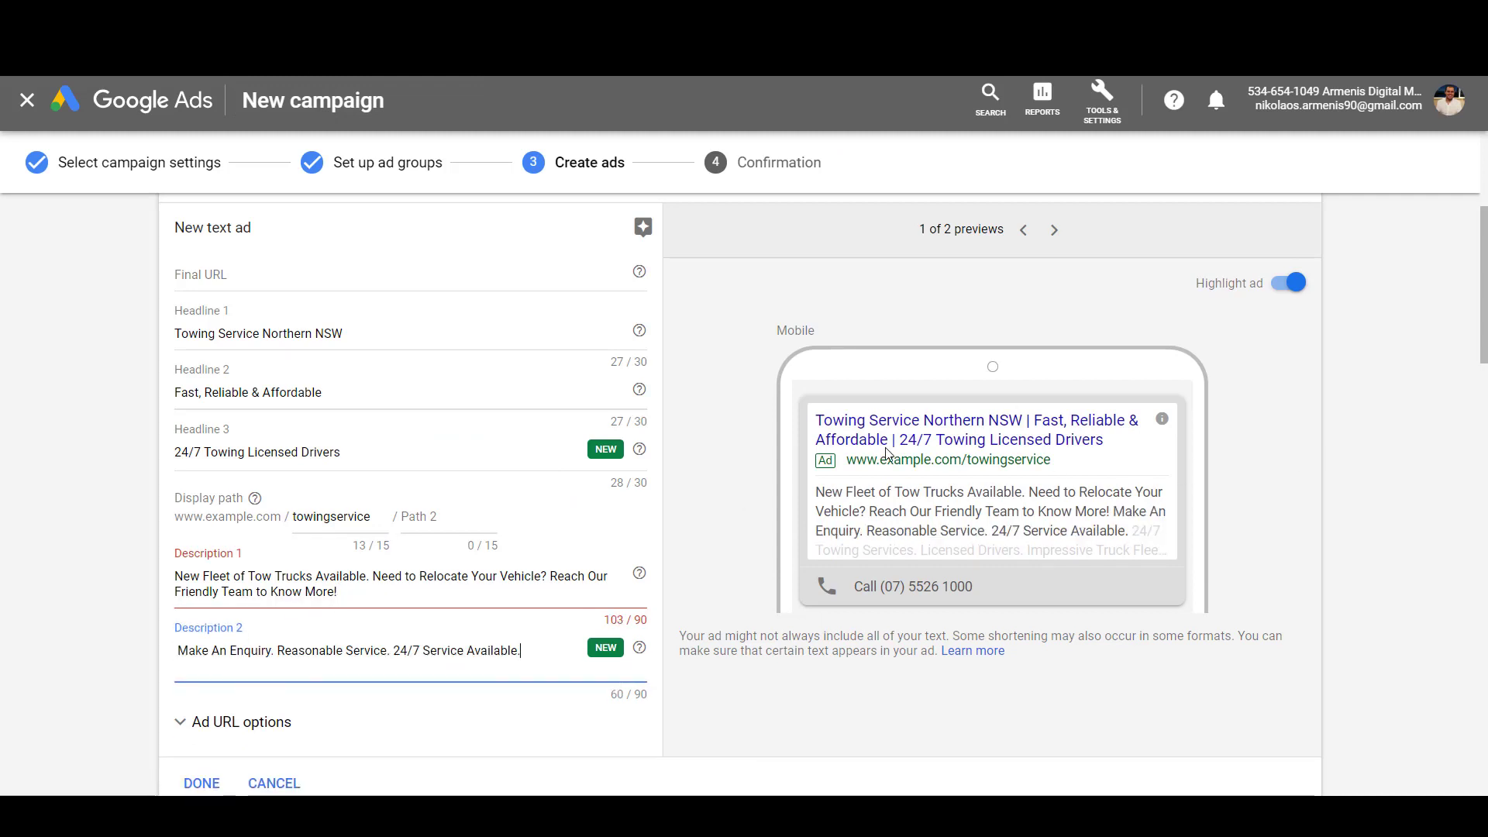
triple_click(298, 454)
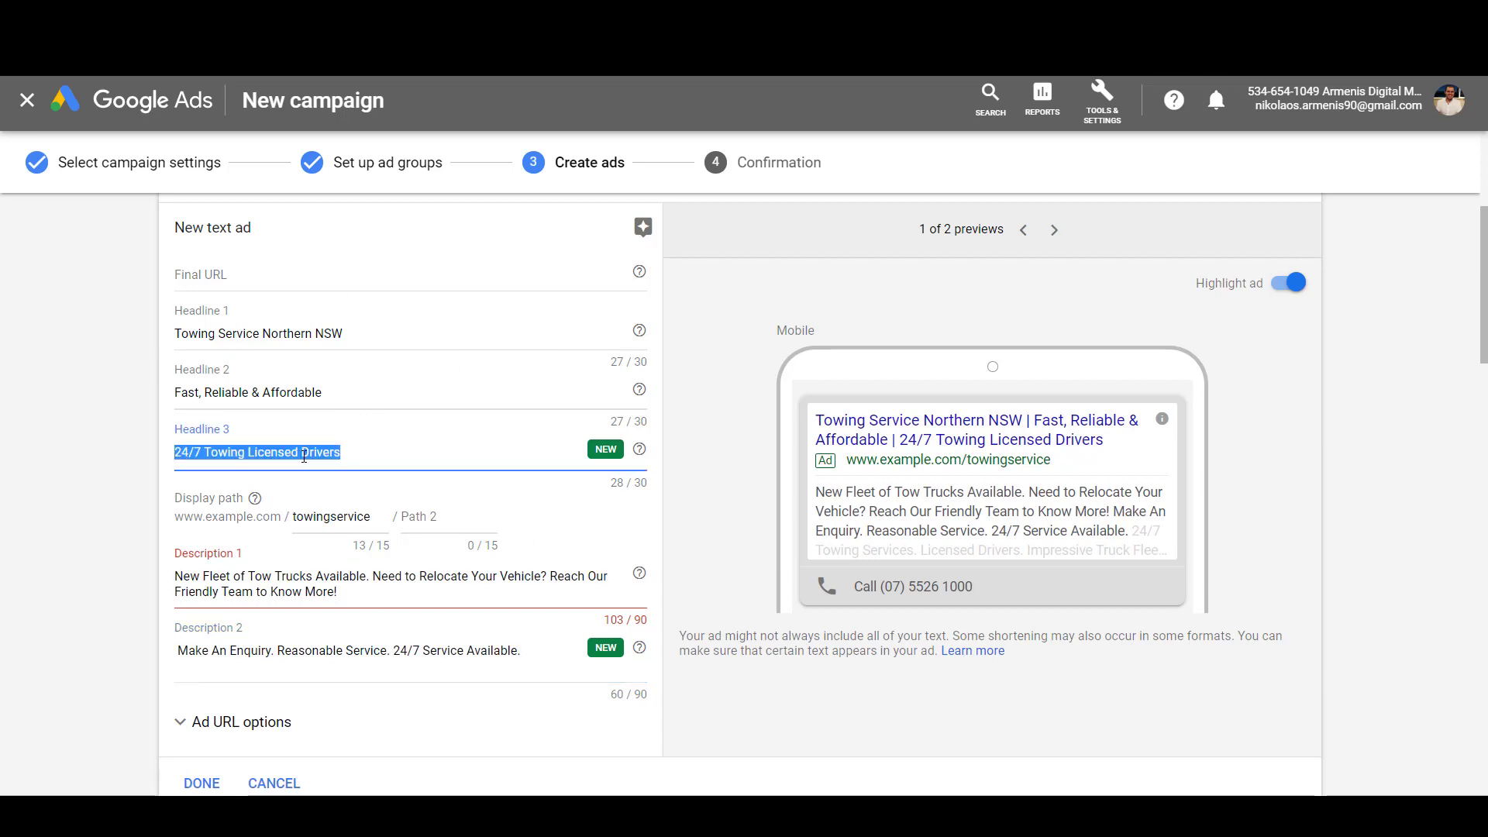
triple_click(291, 329)
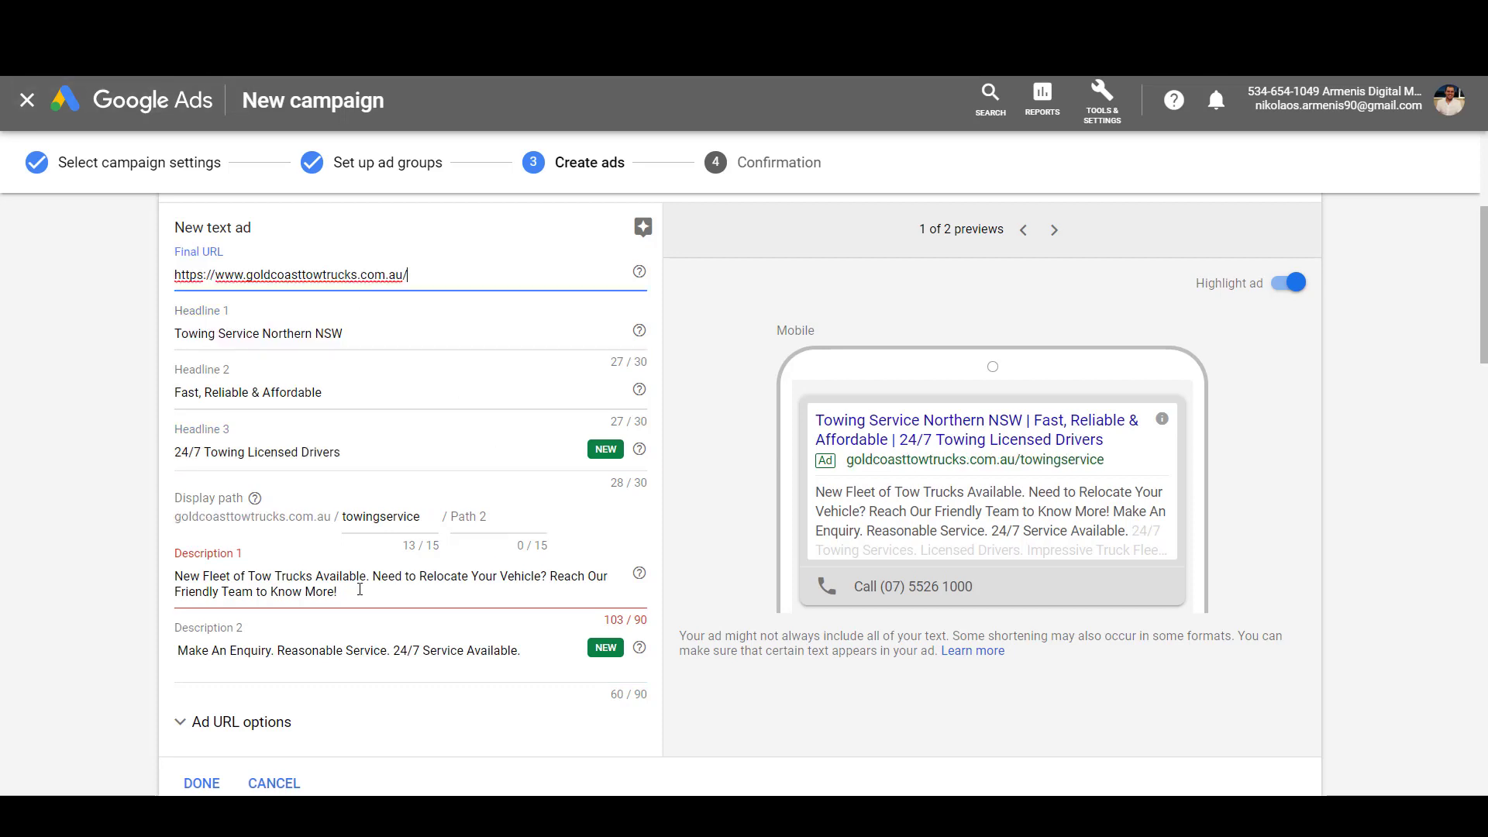
click(353, 596)
click(202, 783)
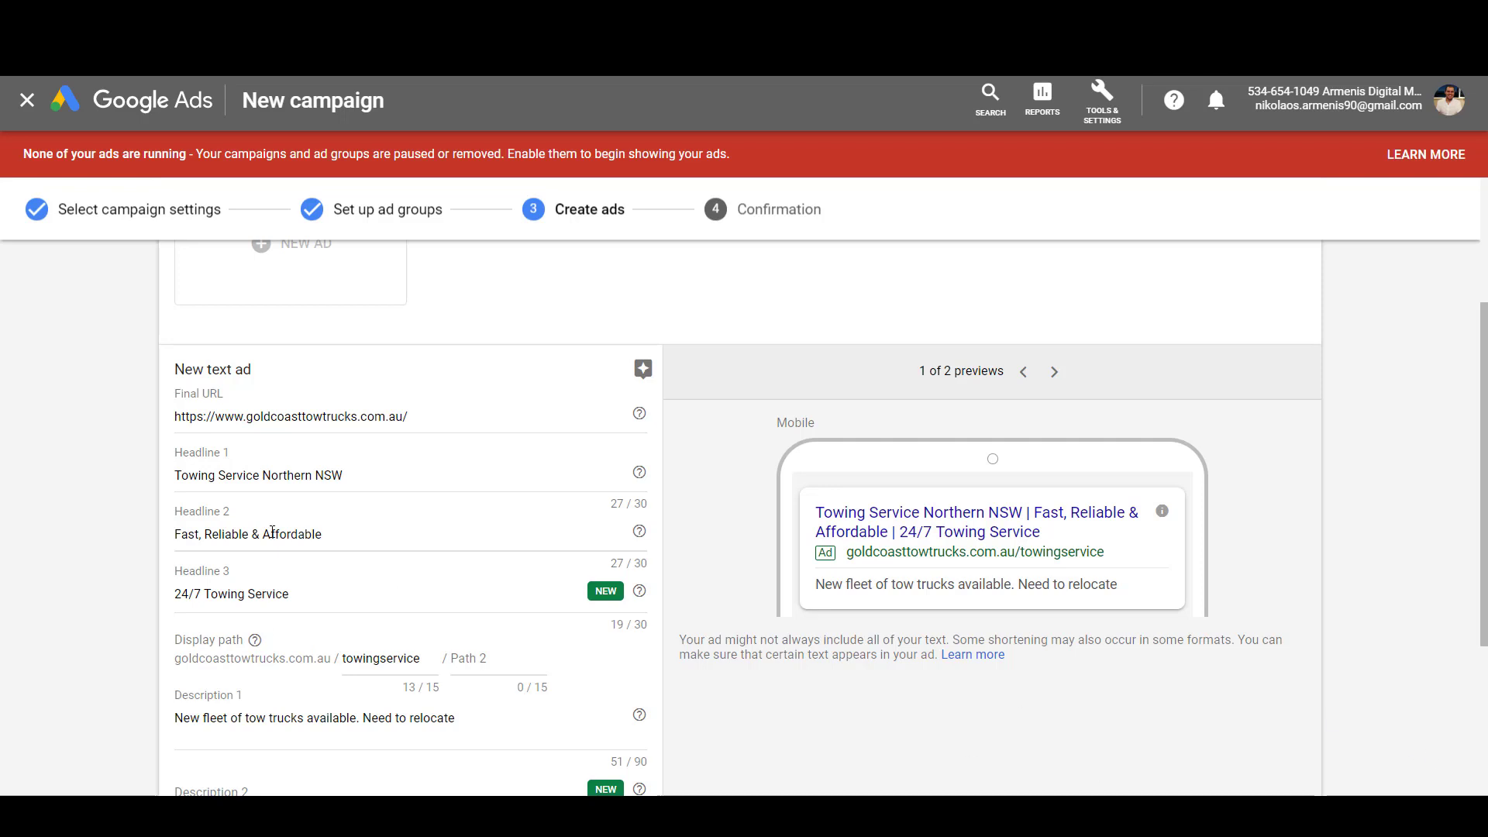
Step: Replace Description 1 of the new text ad with "Over 20 years towing experience in NSW and QLD. Available 24/7 for emergency and accident towing"
double_click(233, 476)
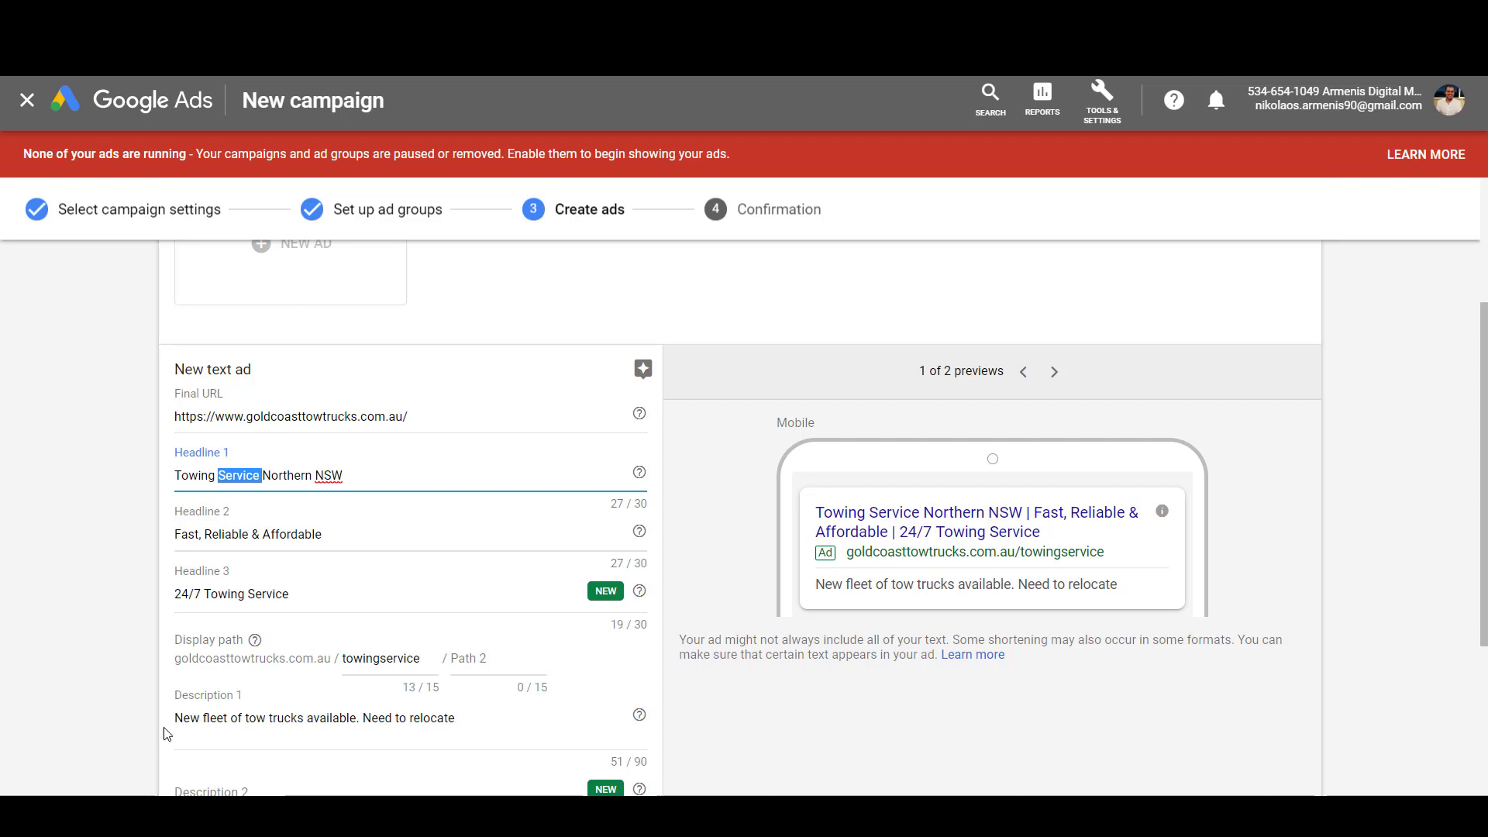
double_click(295, 717)
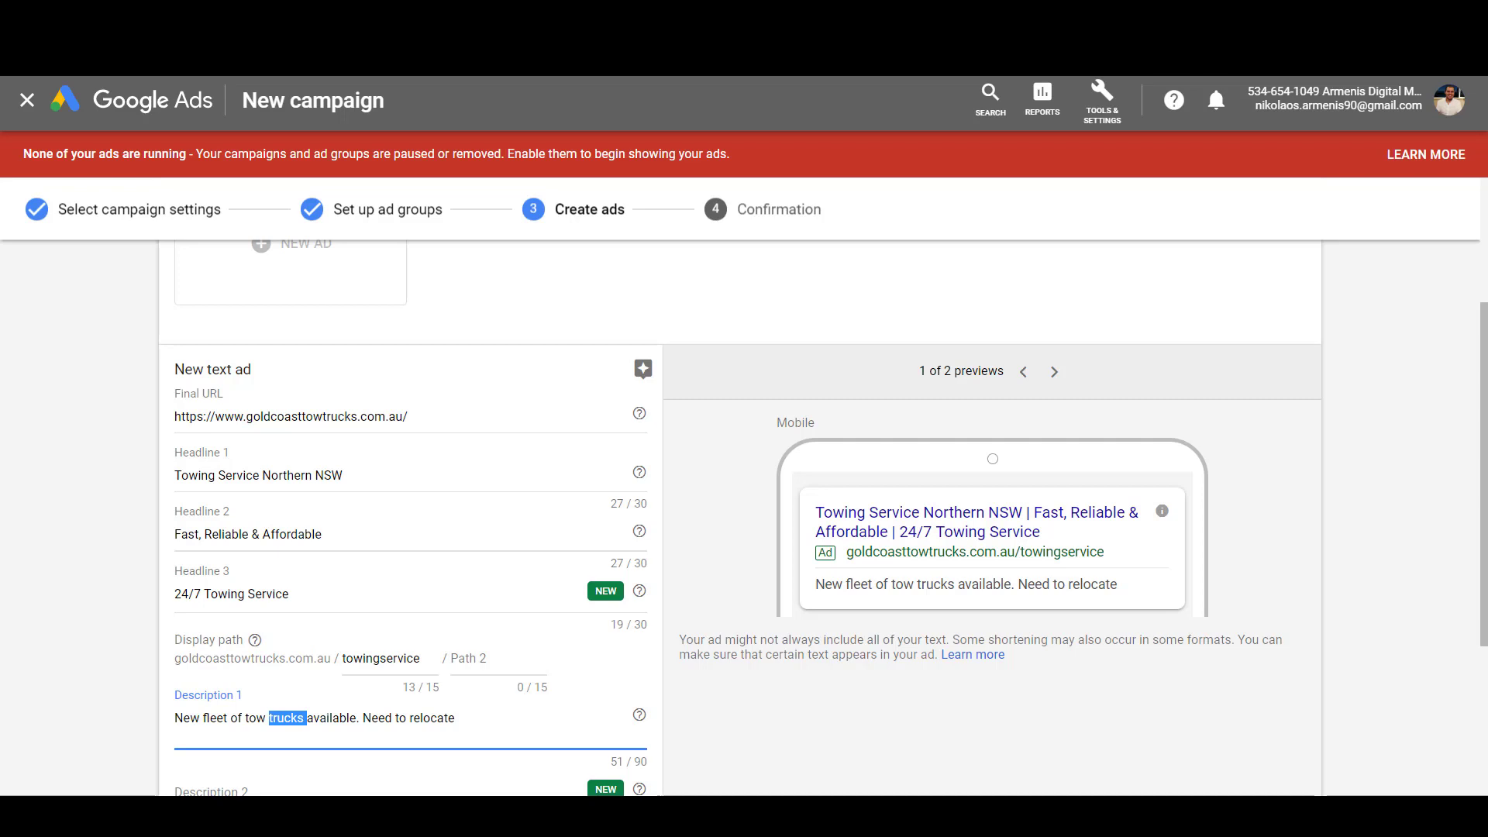
drag(457, 718, 171, 729)
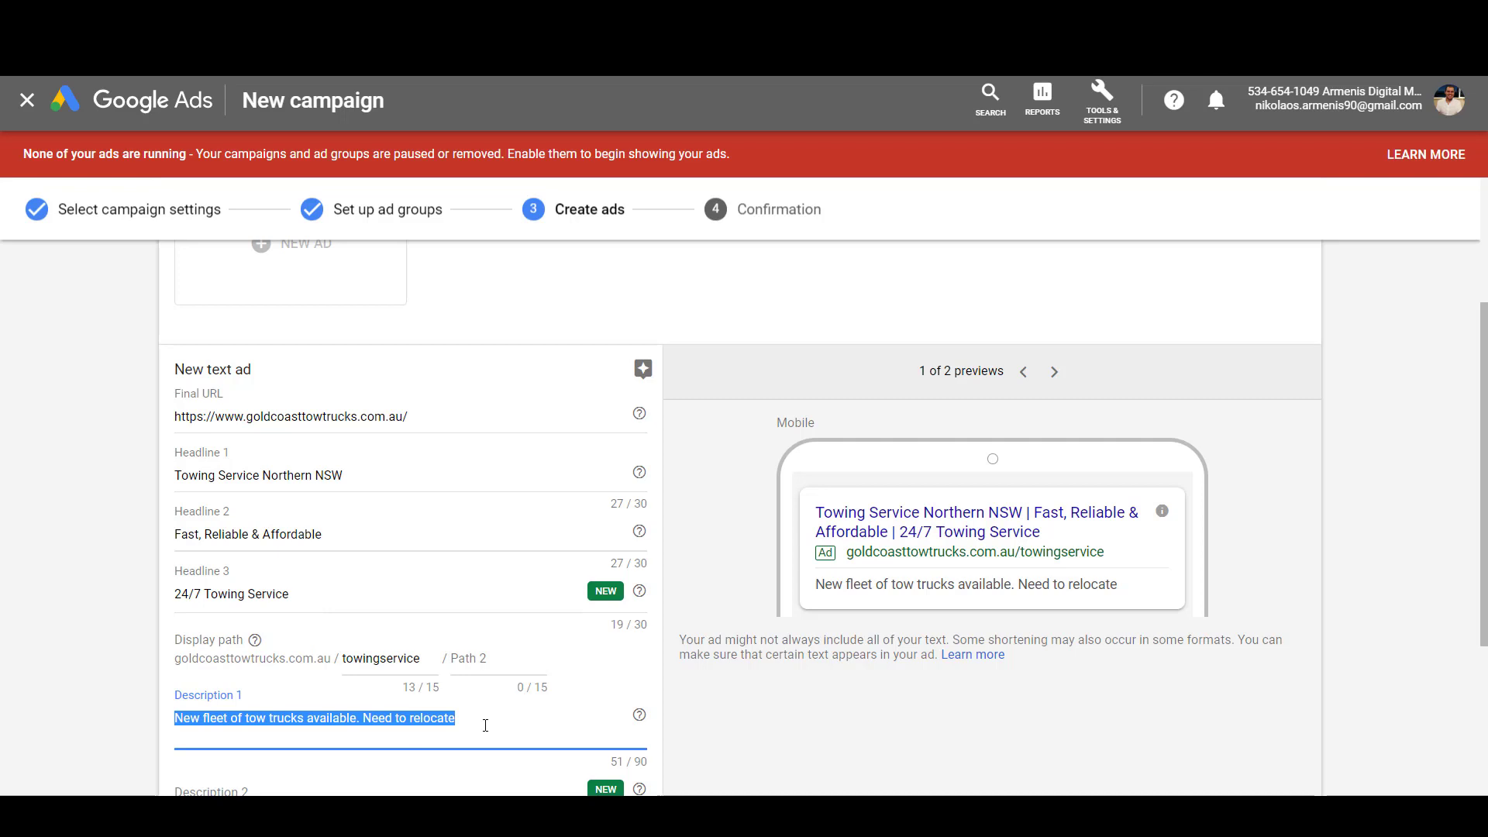
text(O)
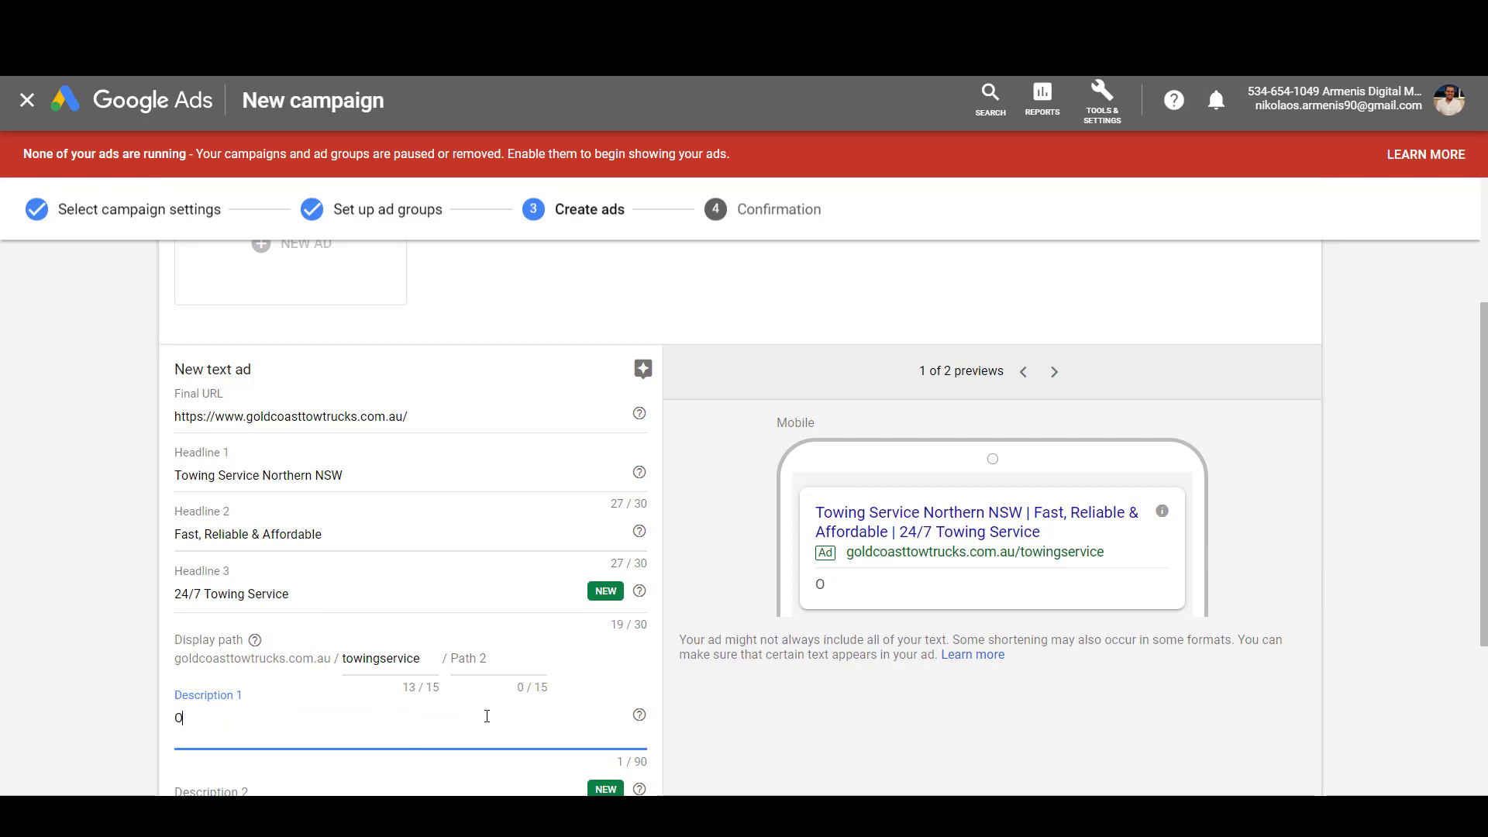
text(ver 20 years towing expe)
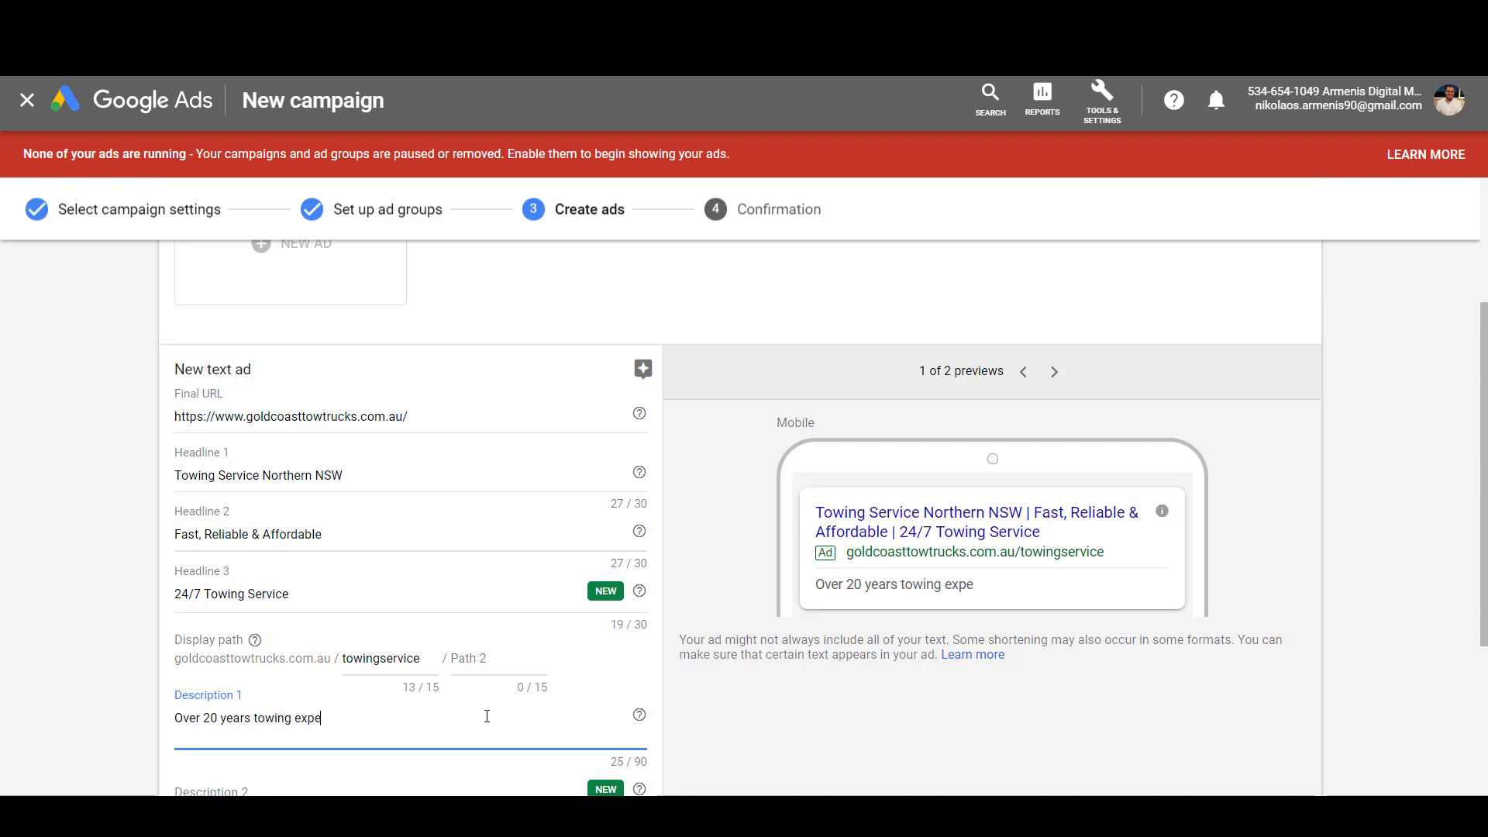
text(rience in)
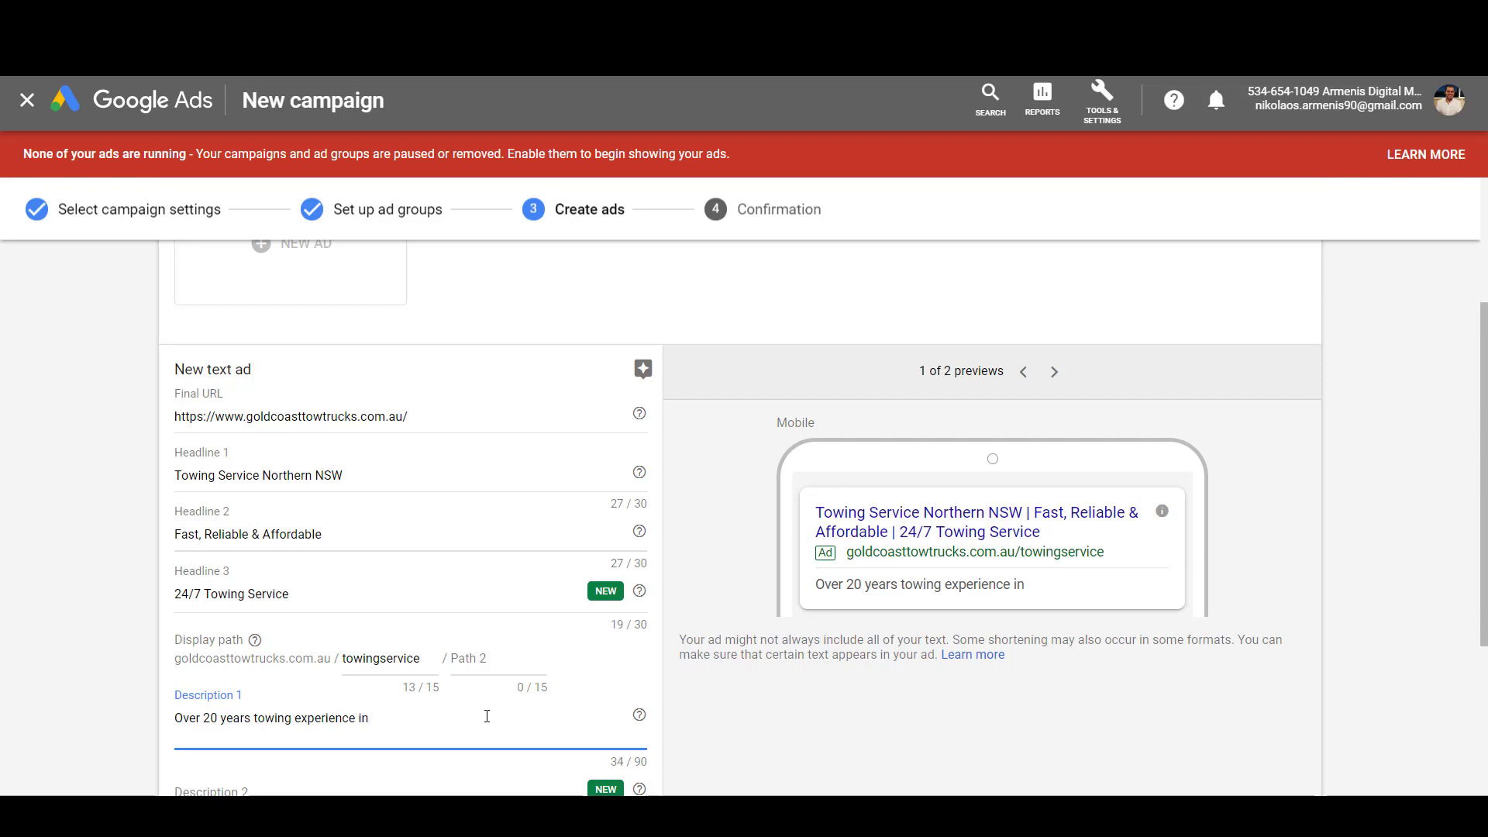
text( NSW and QLD)
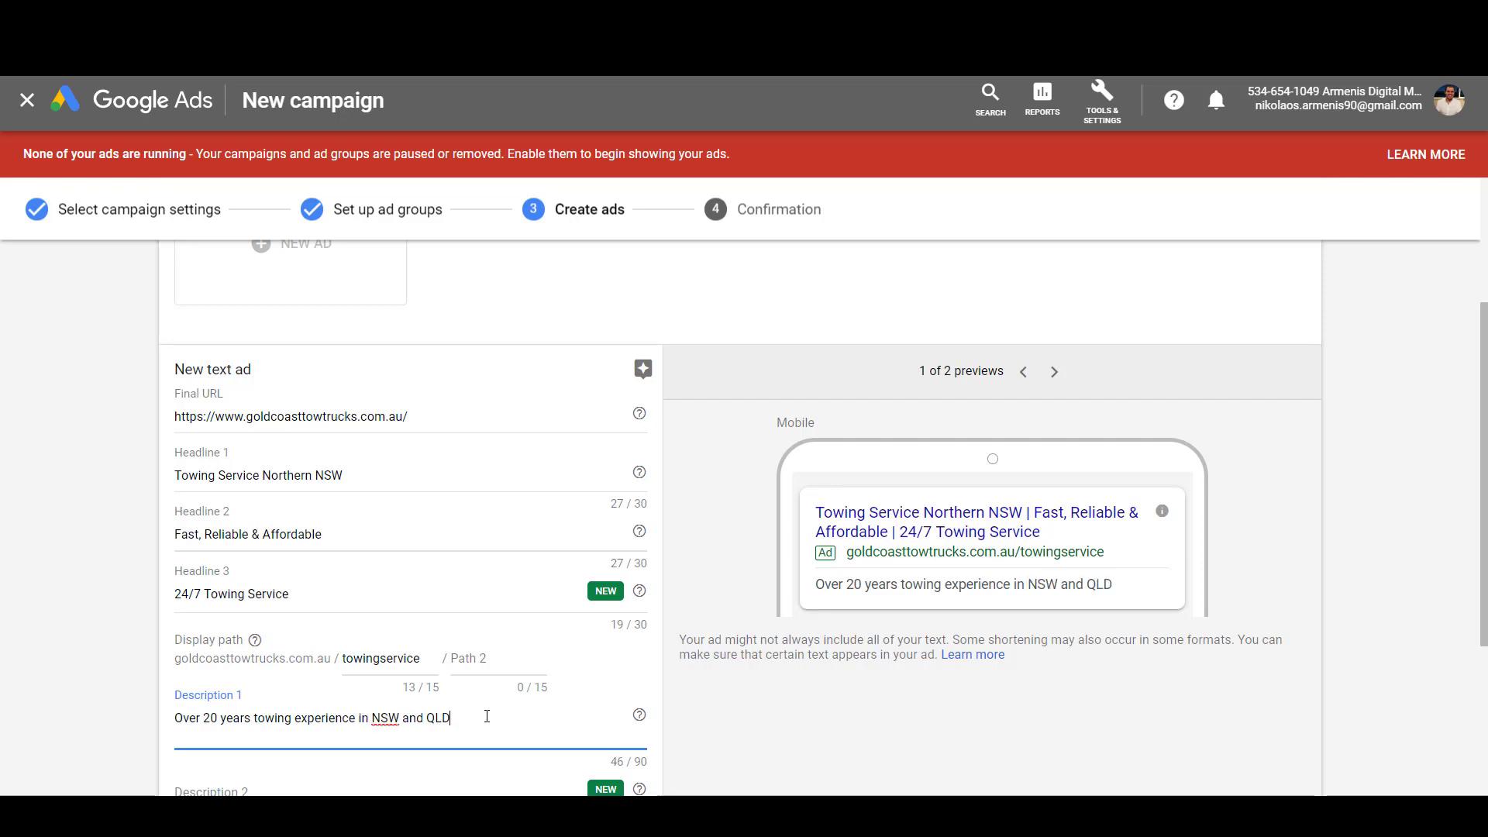
text(. Avali)
key(BackSpace)
key(BackSpace)
text(ilable 2)
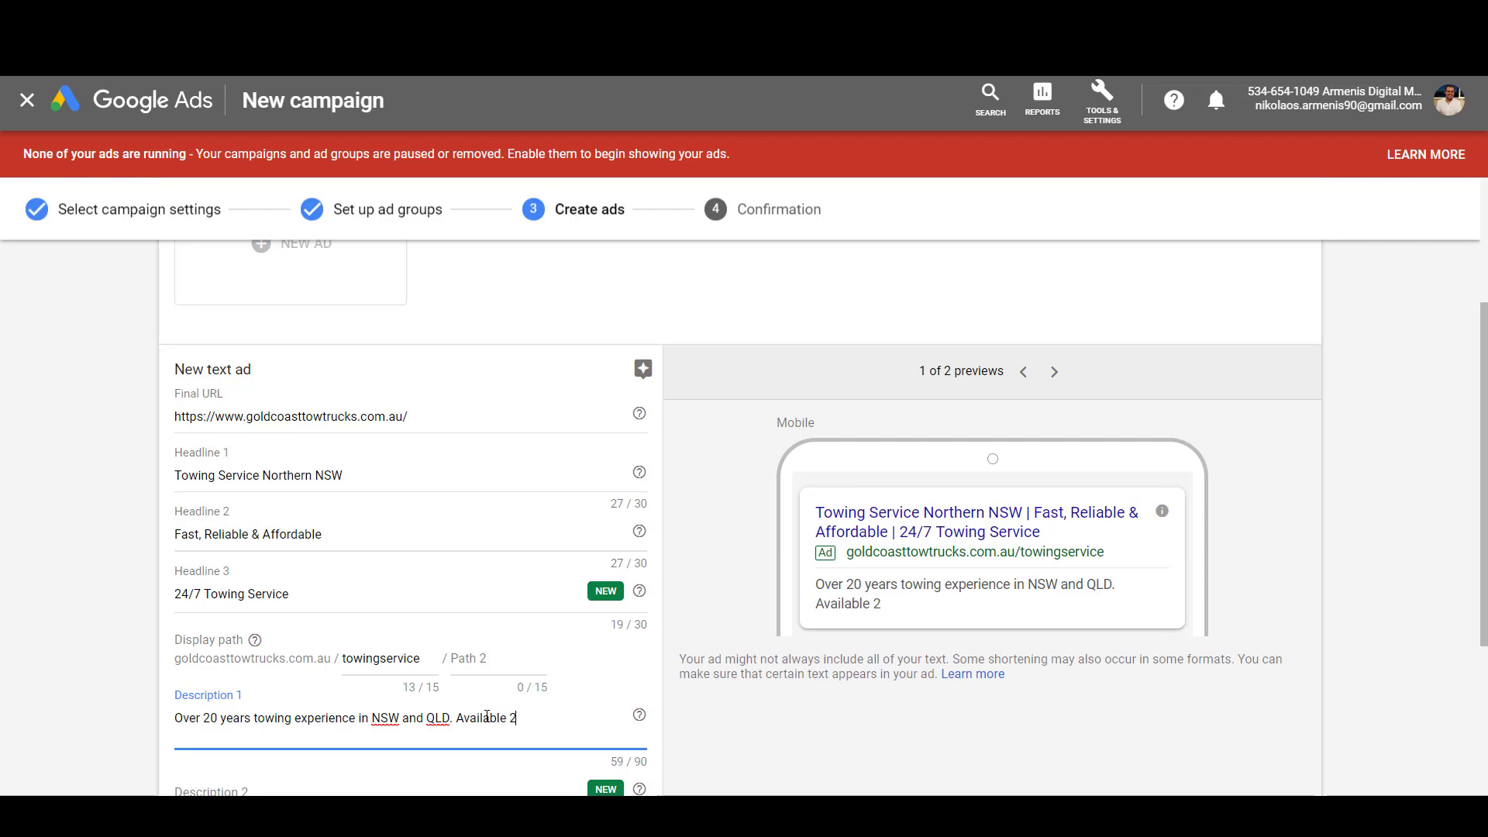
text(4/7 for emergen)
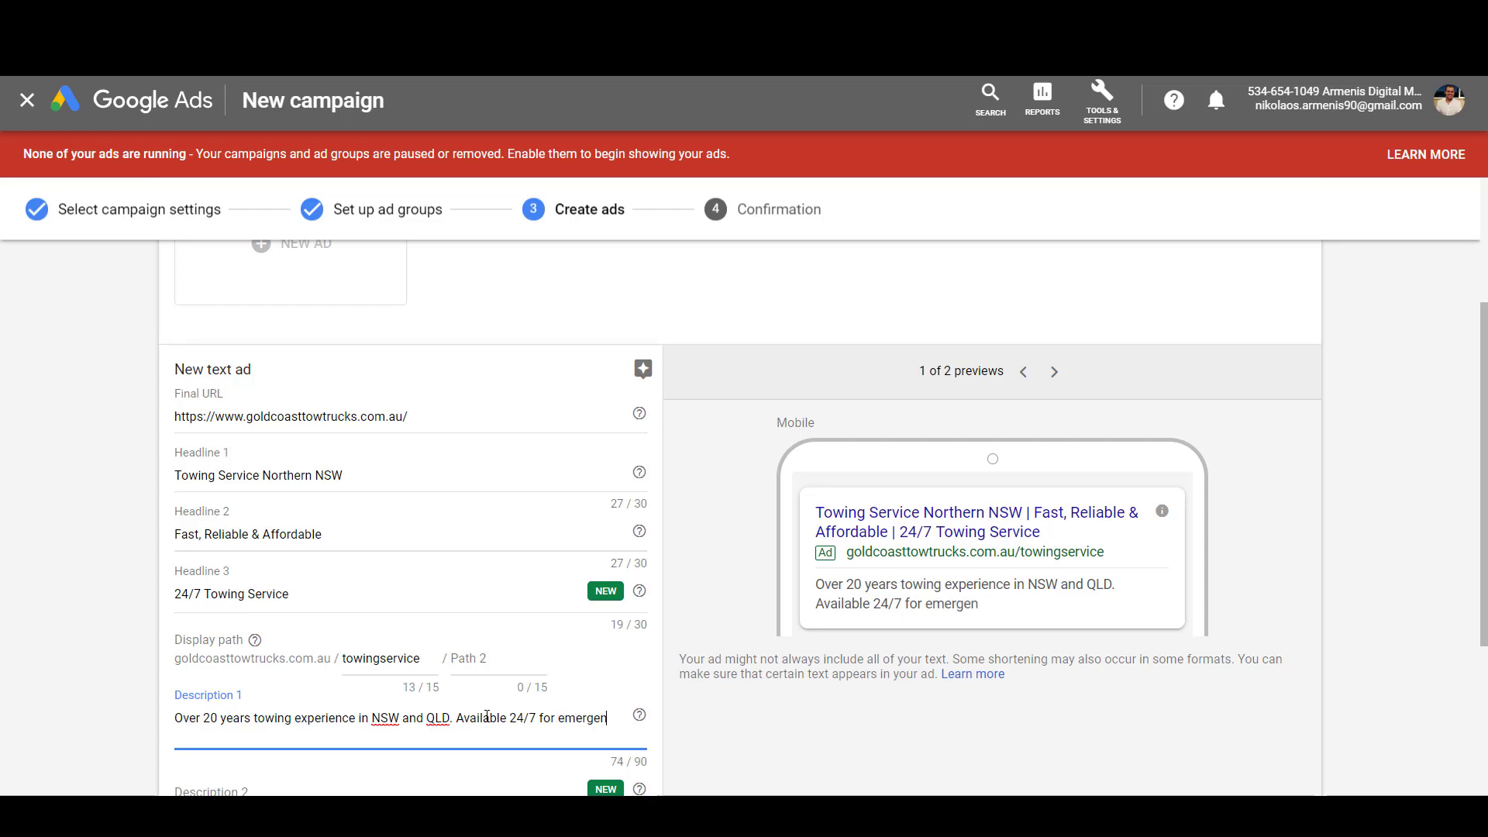
text(cy and accident towing)
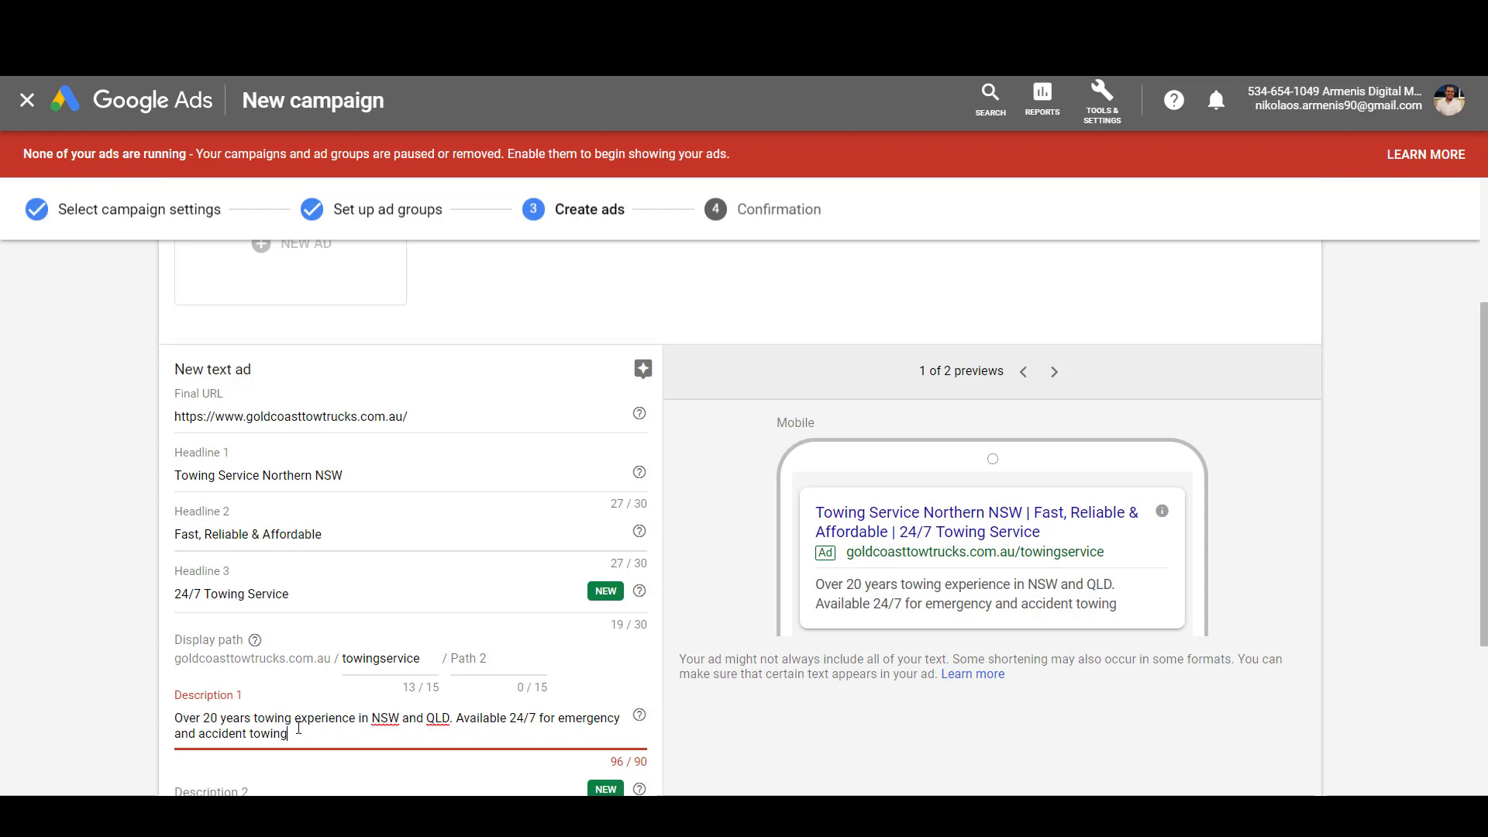
Step: Shorten Description 1 of the text ad to end with "Available 24/7 for emergency towing."
drag(301, 729, 155, 732)
text(towing)
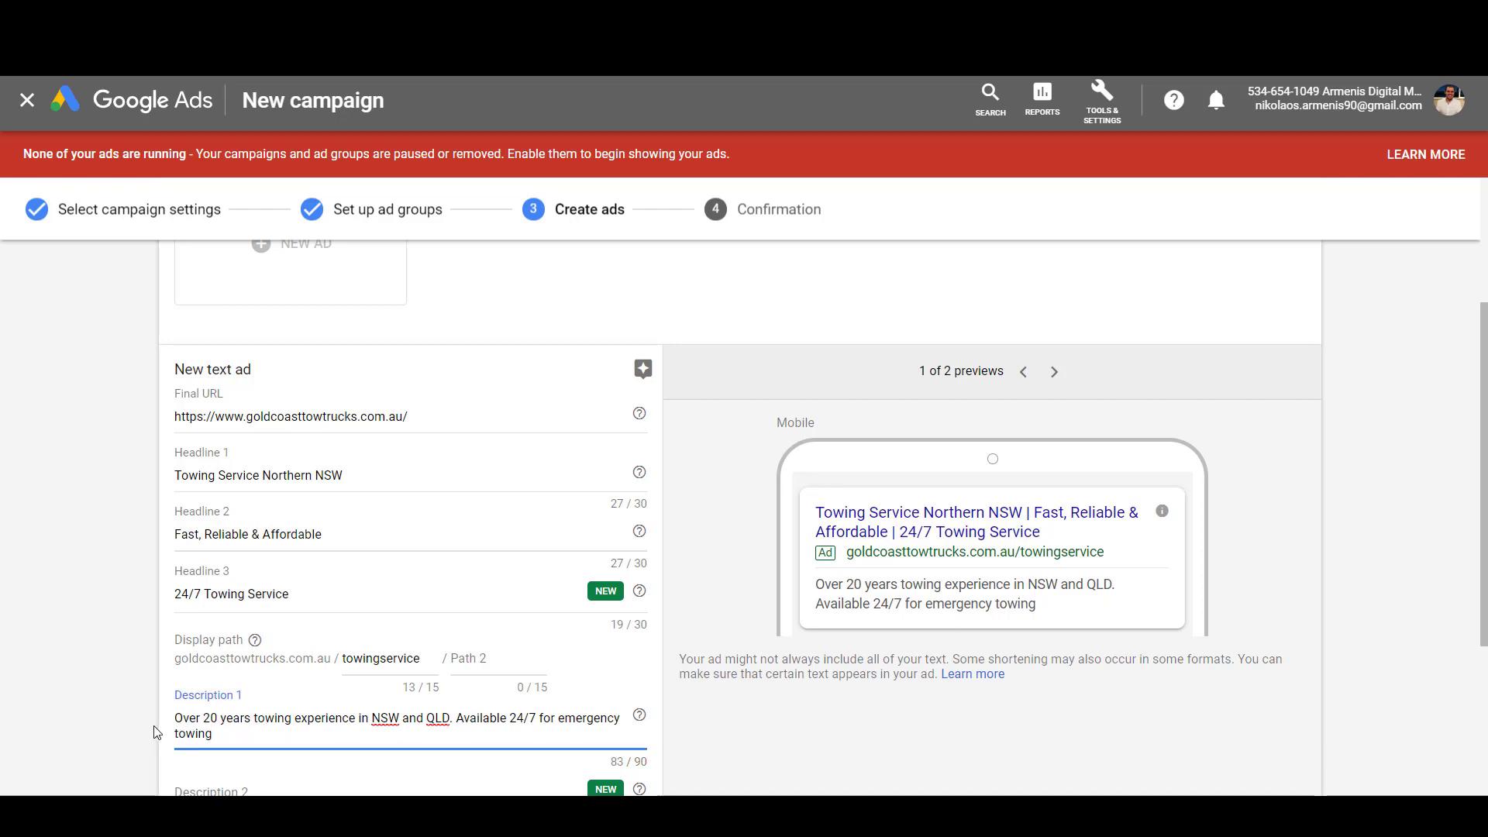
text(.)
Step: Set Description 2 to "New fleet of tow trucks & fully licensed, experienced drivers." and finish the ad
scroll(155, 732, down, 4)
click(224, 518)
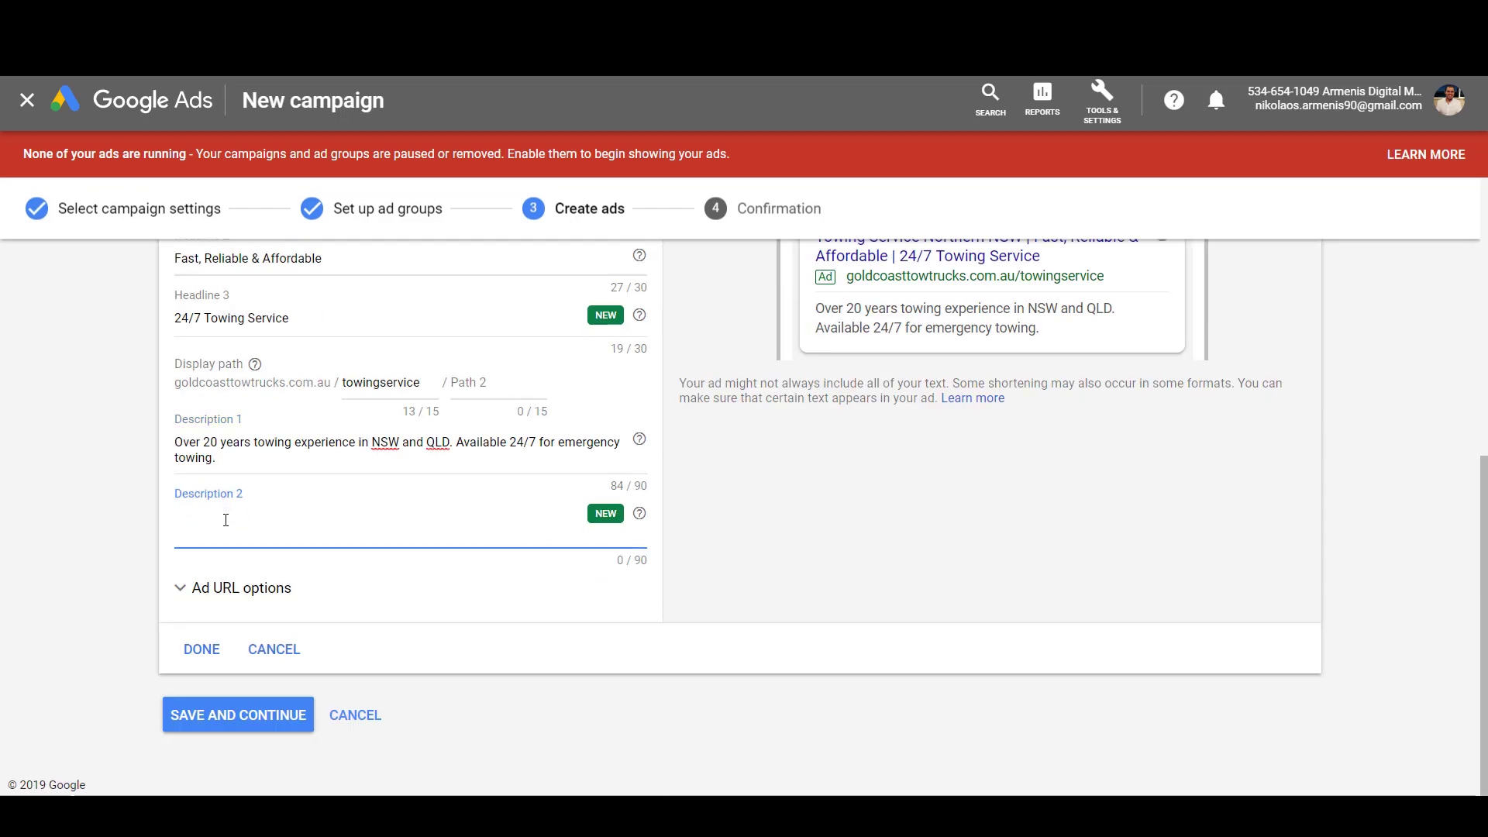
text(New fleet of tow trucks)
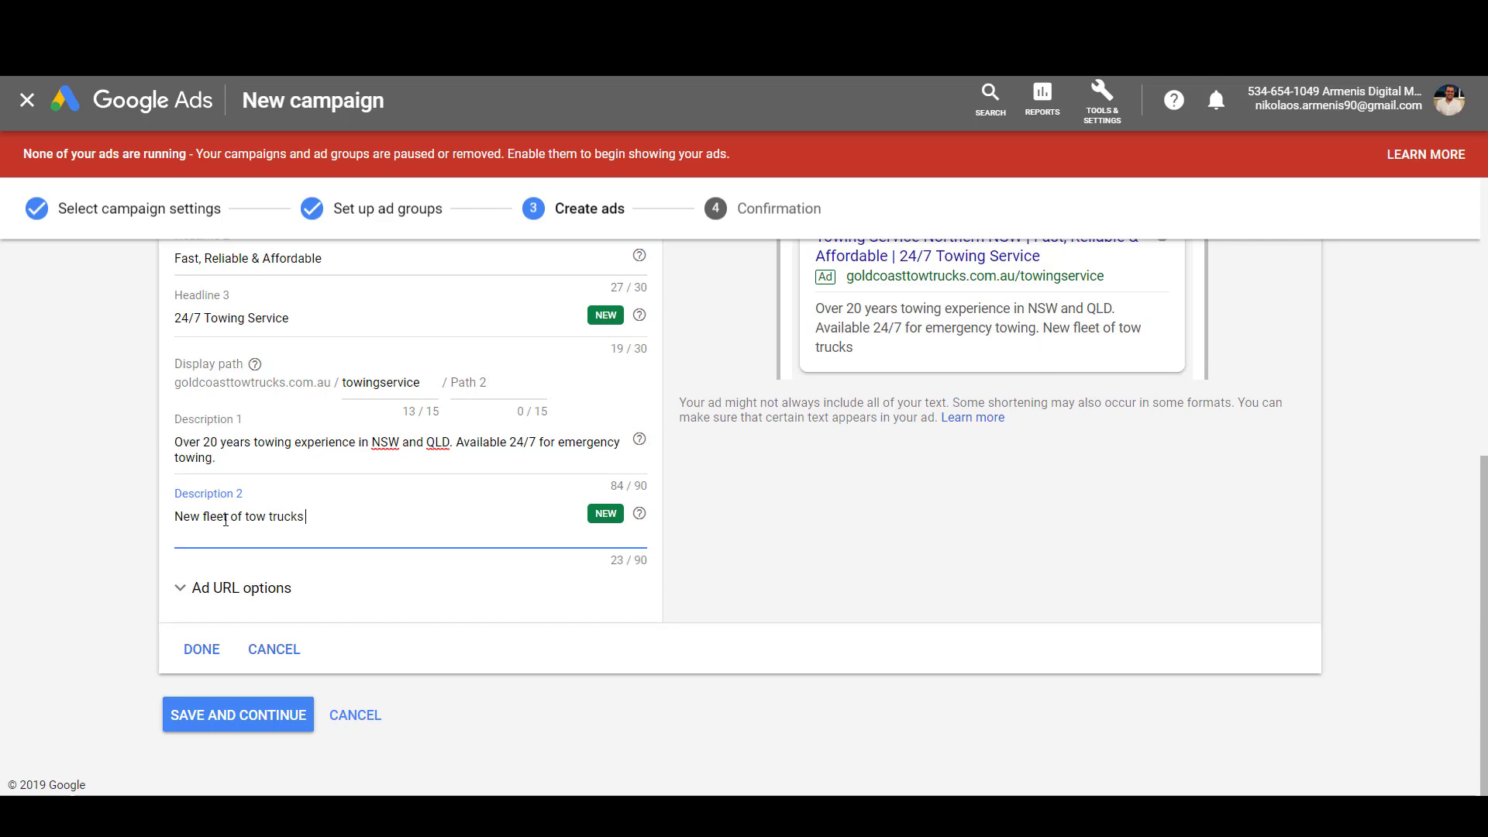
text( & fully licensed, ex)
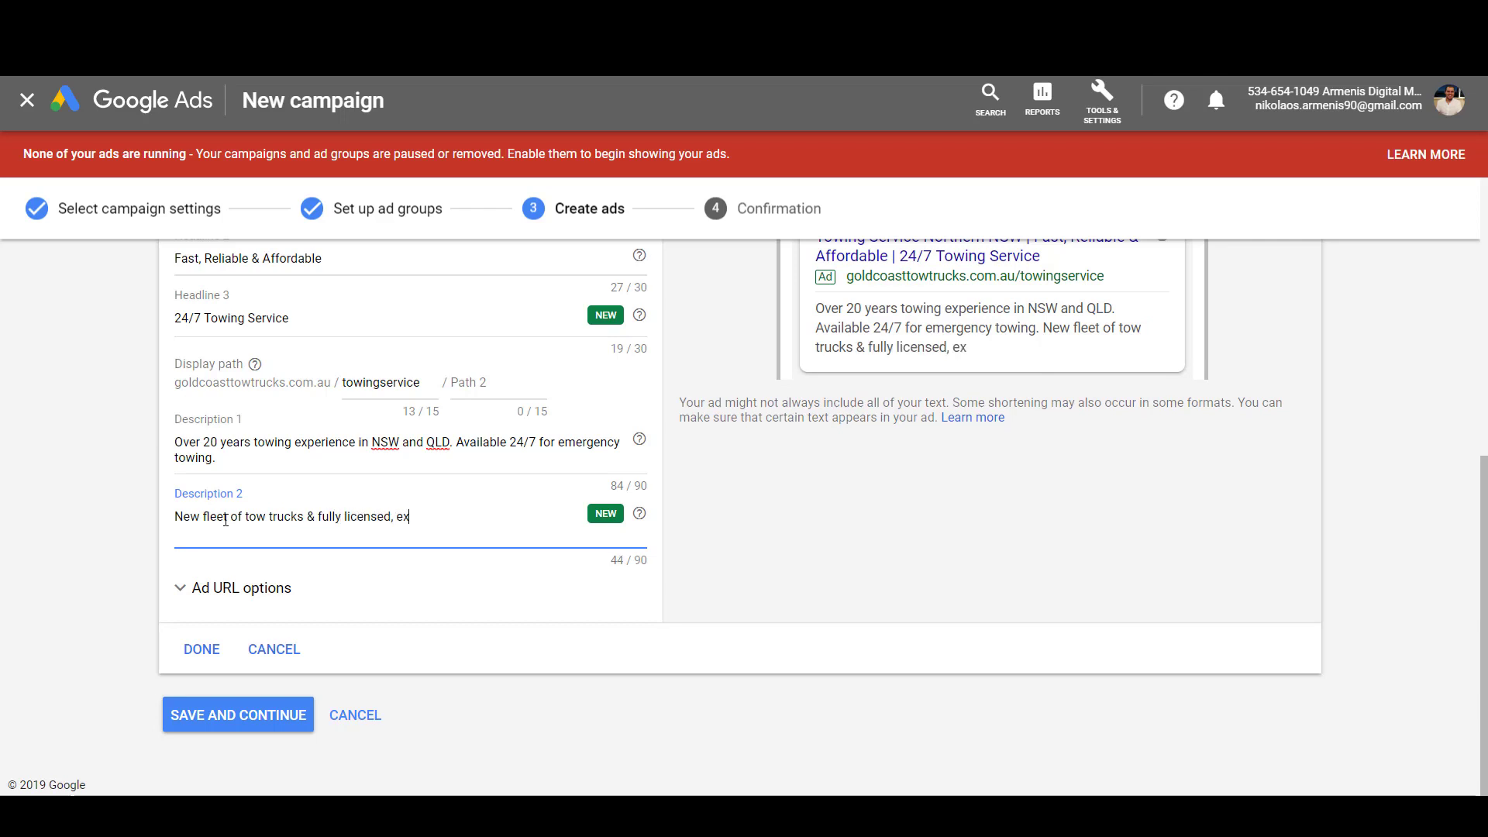
text(perienced drivers.)
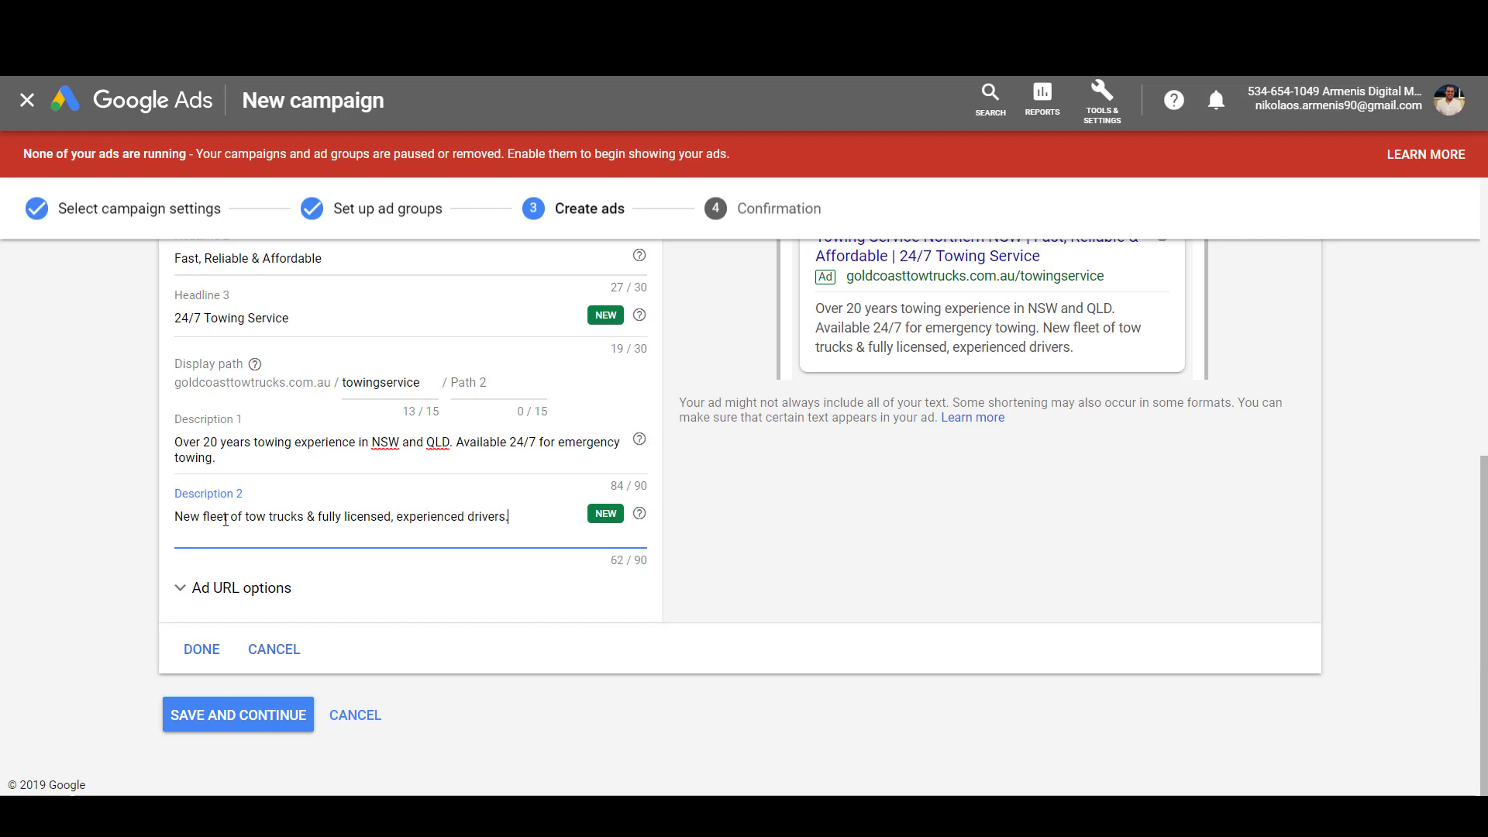
scroll(835, 577, up, 2)
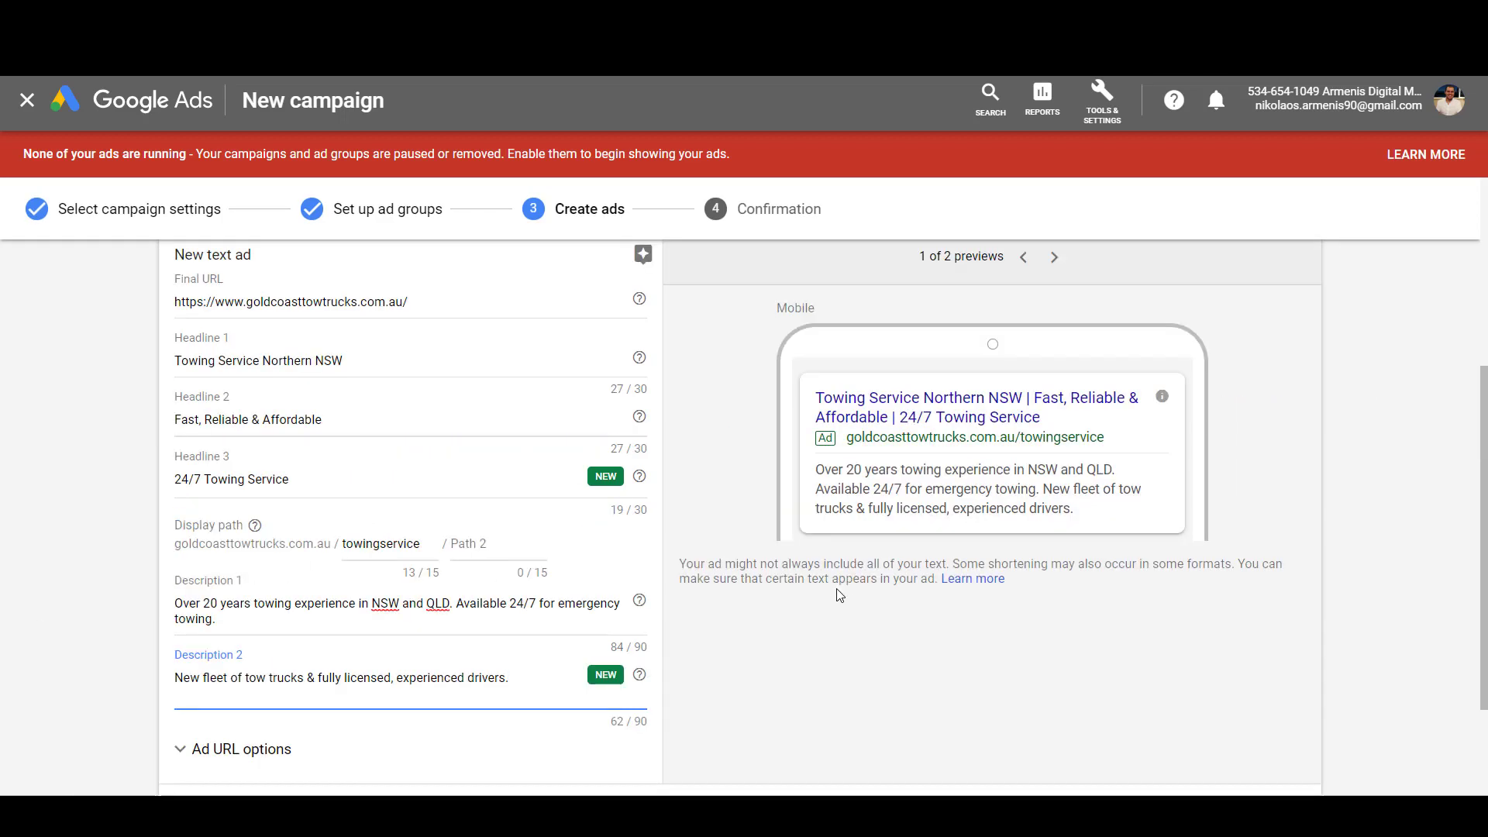
scroll(836, 577, down, 2)
click(226, 648)
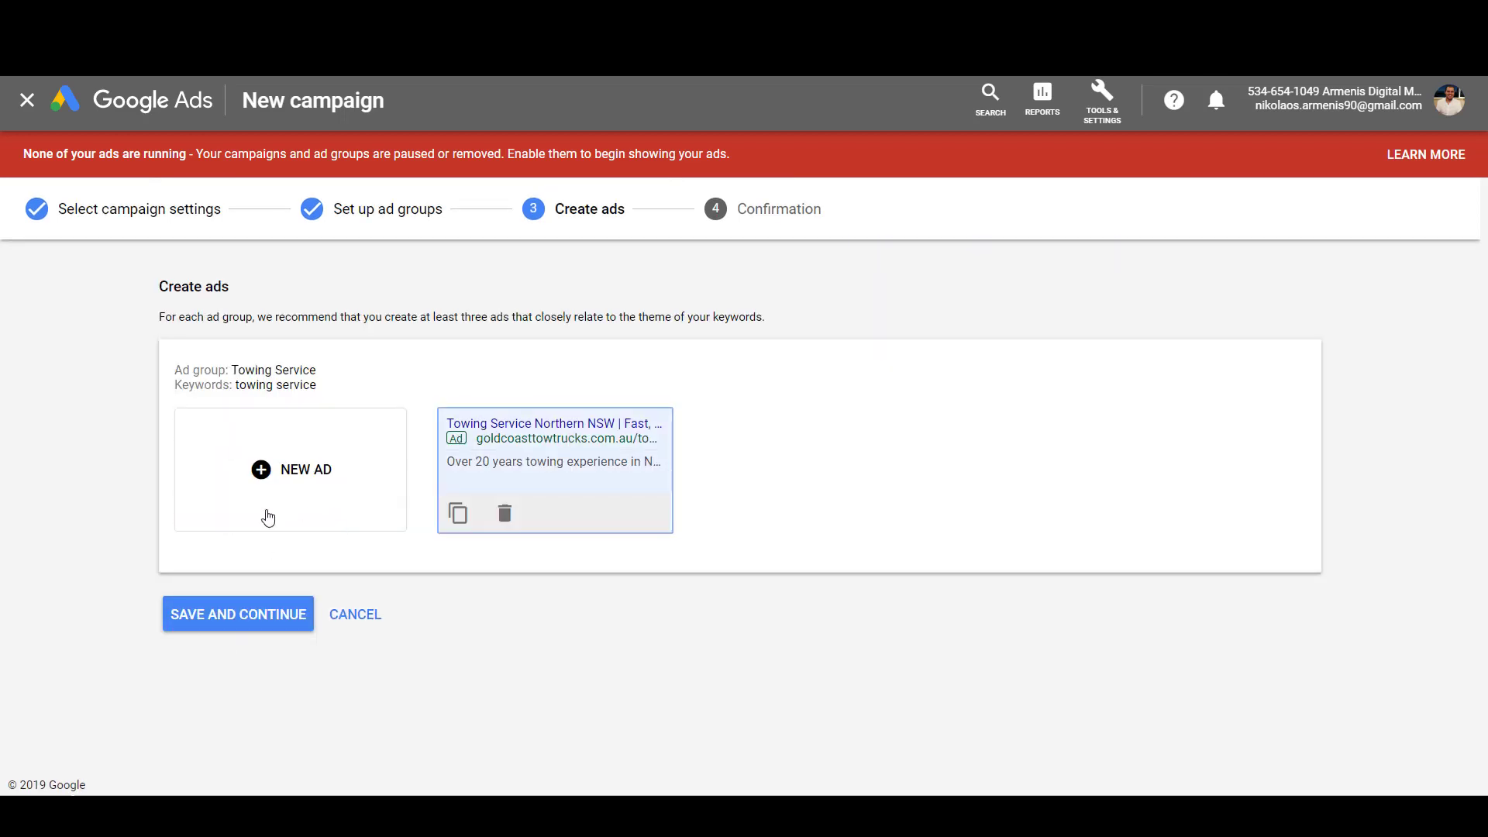
Step: Start another text ad in the Towing Service ad group and set its Headline 1 to "Best Towing Service NSW"
click(266, 500)
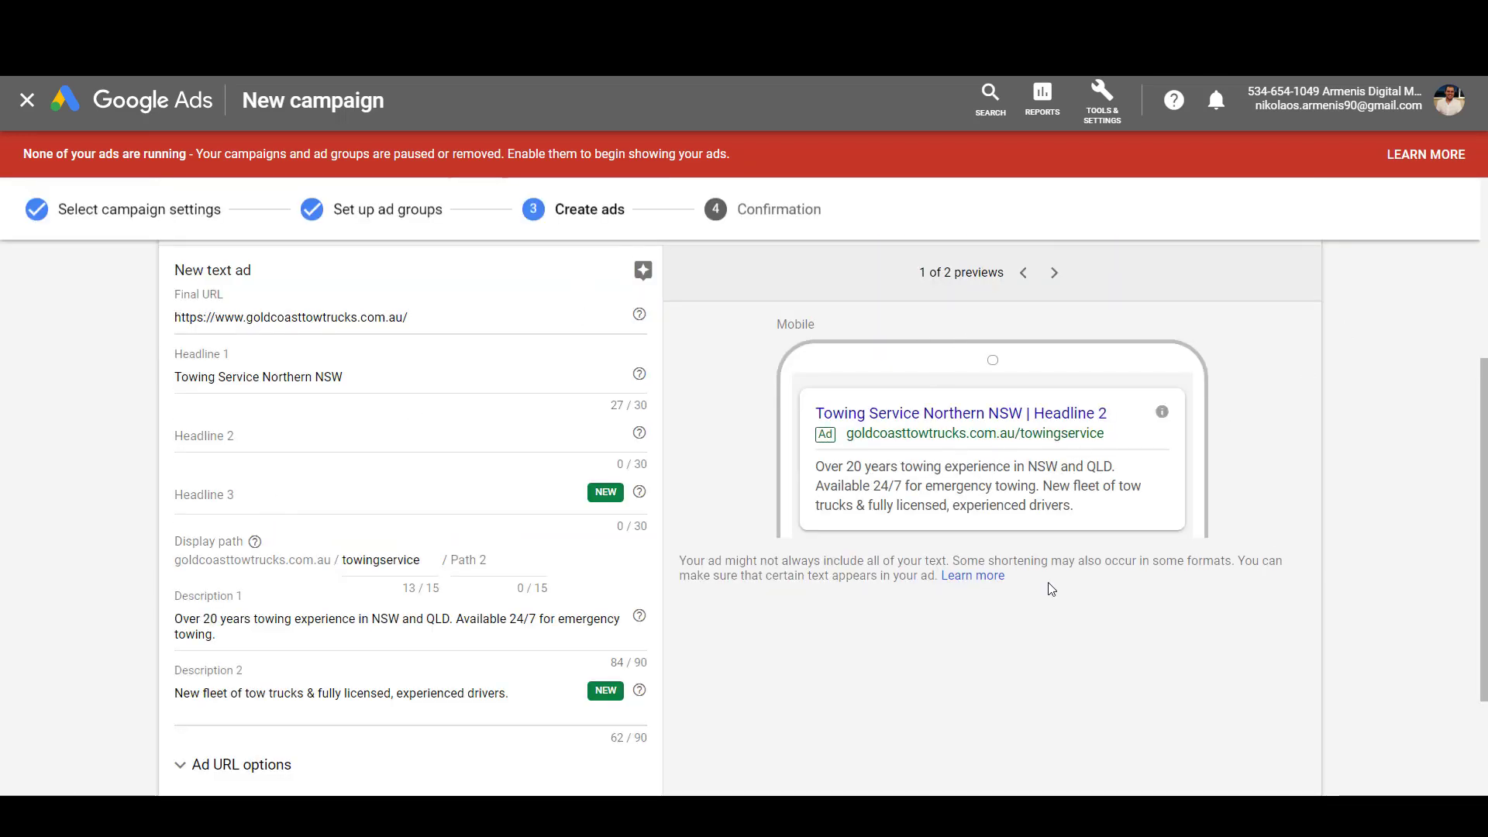
click(366, 381)
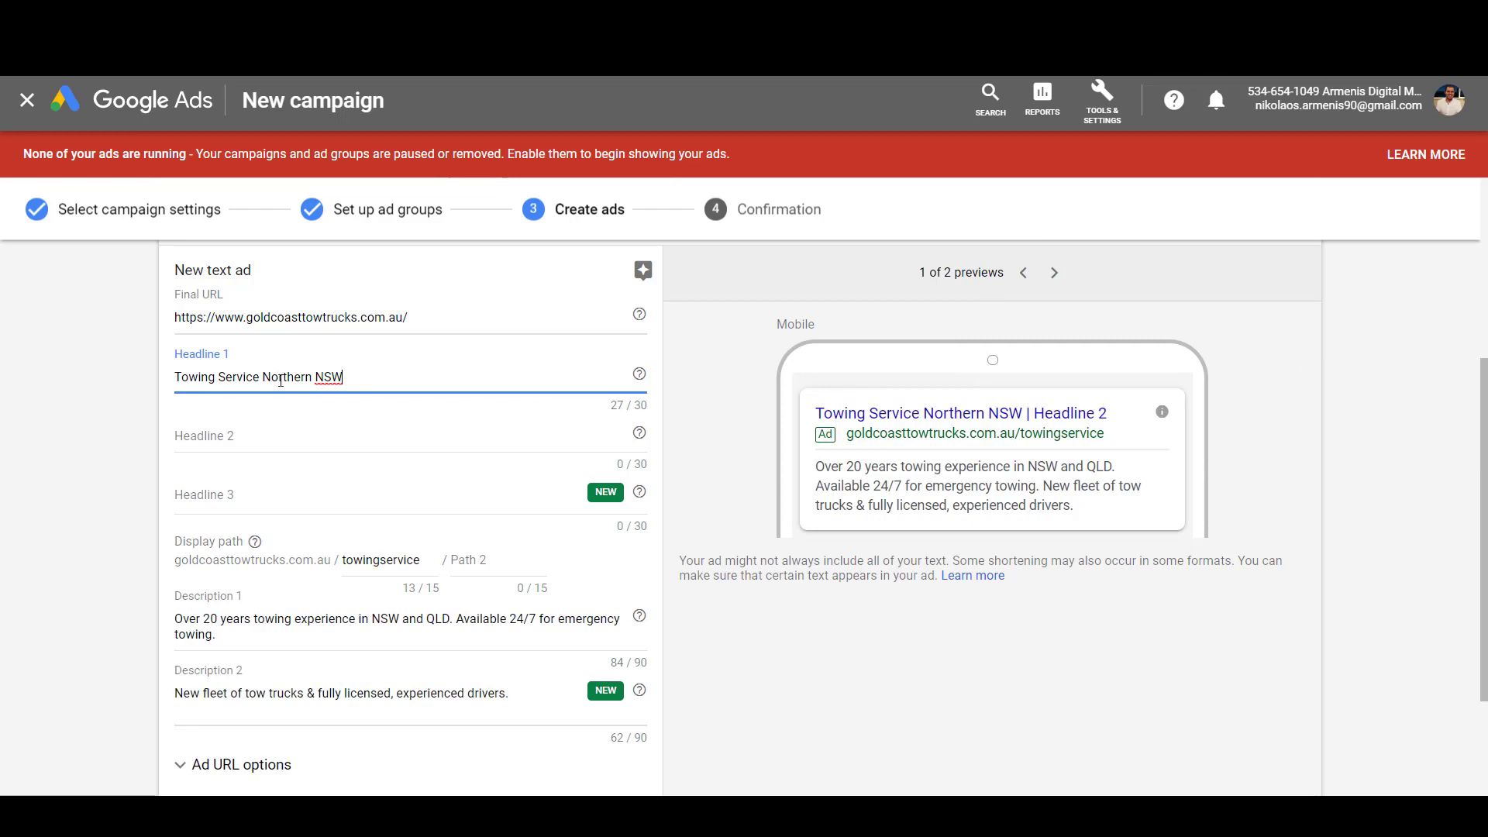
drag(368, 376, 160, 367)
text(Best Towing S)
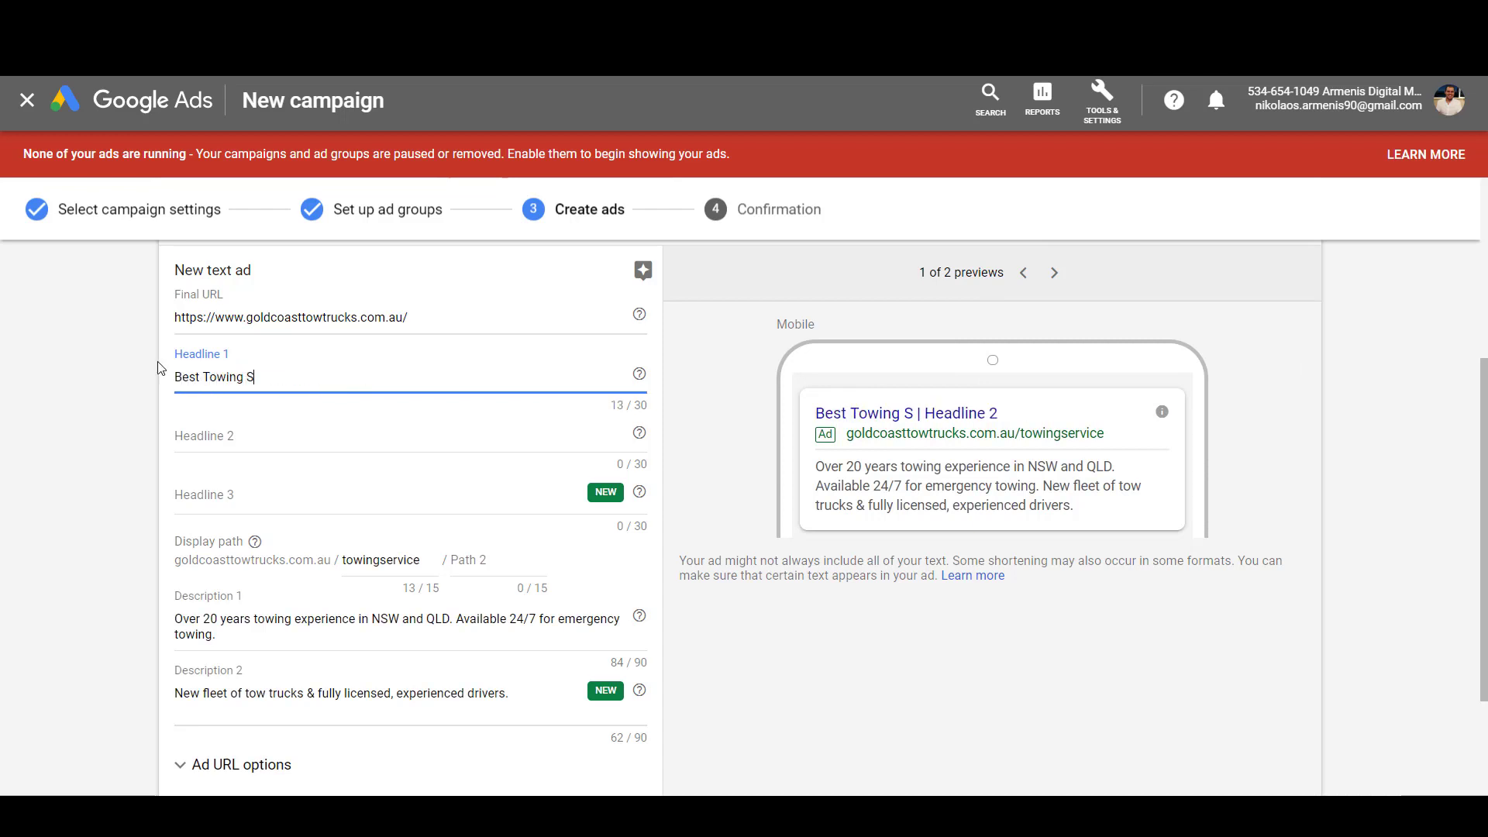
text(ervice NSW)
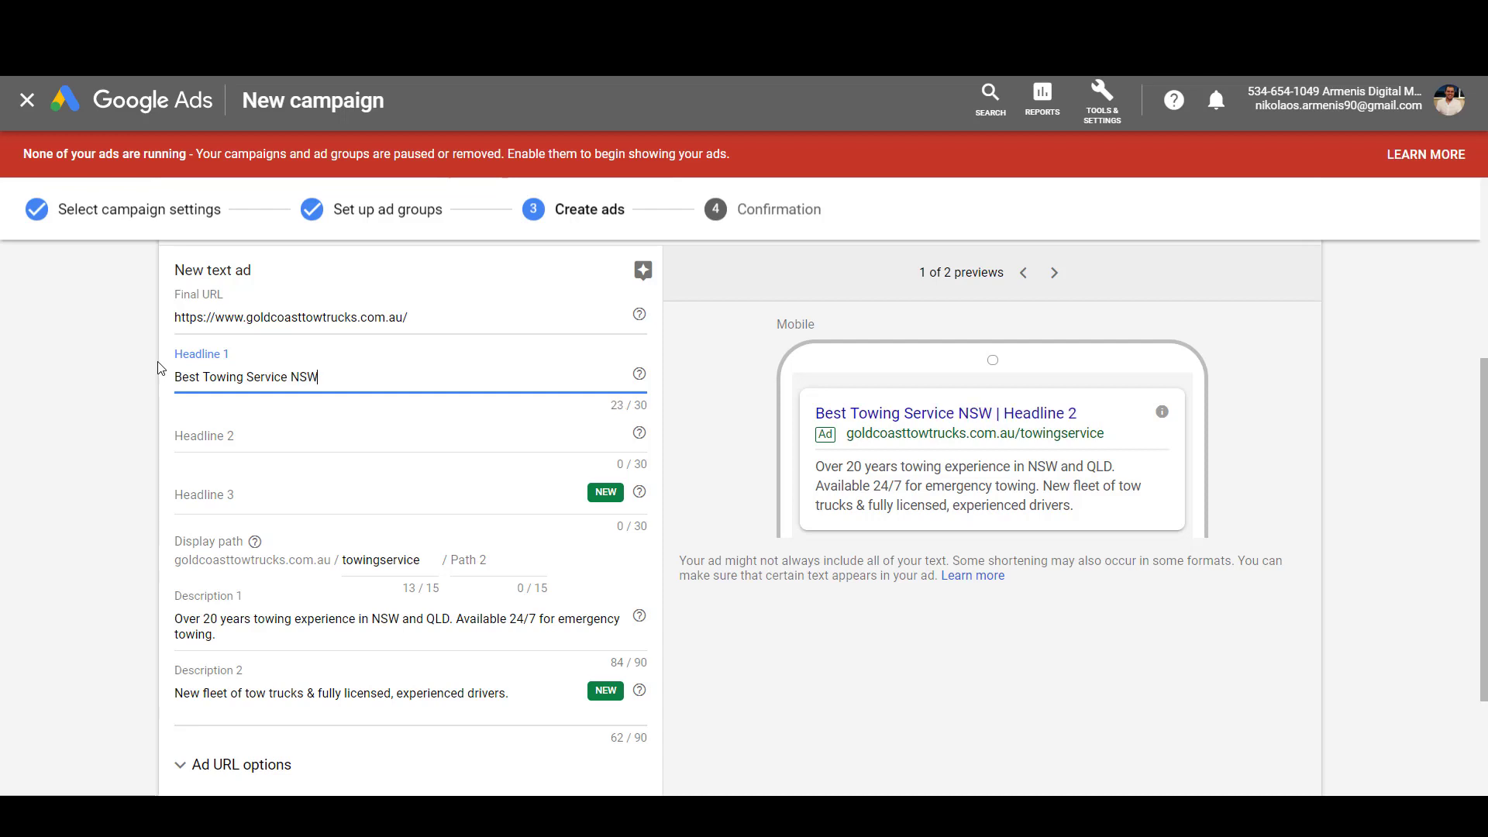
Step: Set Headline 2 of the new text ad to "Over 20 Years Experience"
key(Tab)
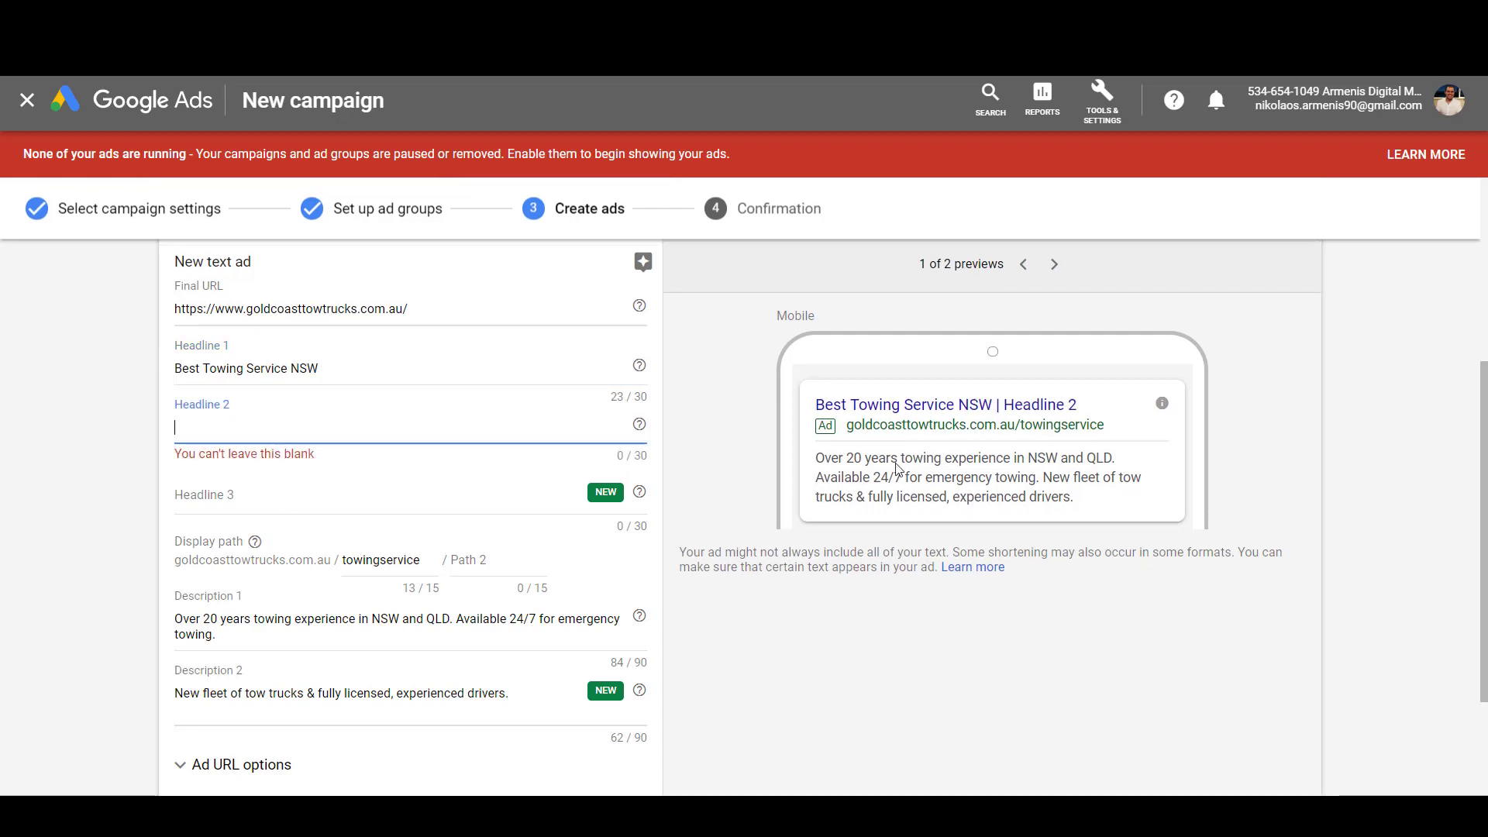
text(Over 20 Yea)
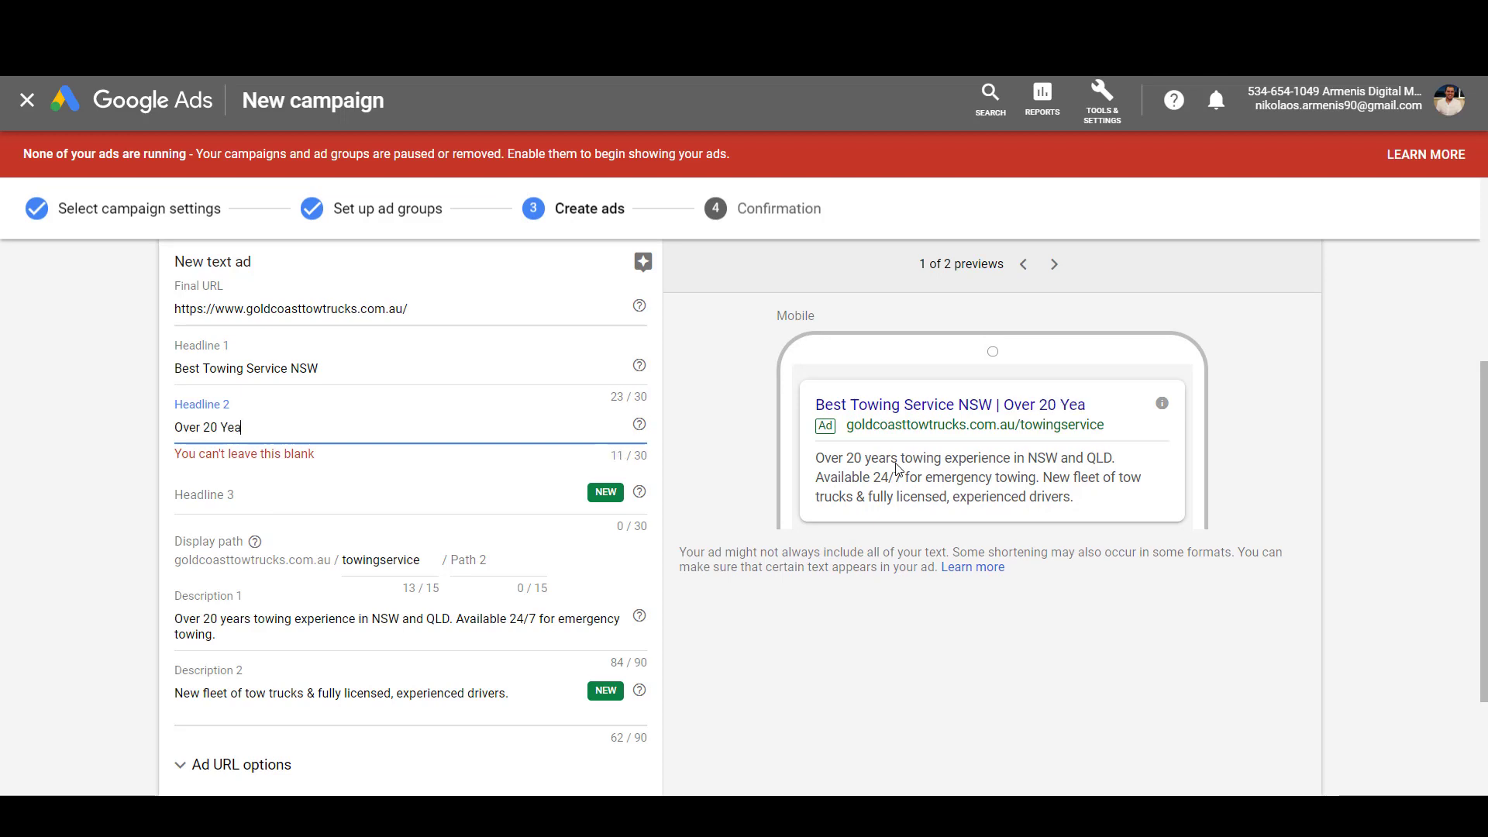
text(rs Ex)
key(BackSpace)
key(BackSpace)
key(BackSpace)
text(Experience)
Step: Set Headline 3 to "24/7 Emergency & Accident Tow", save the ads and continue to the completed campaign
key(Tab)
text(Acciden)
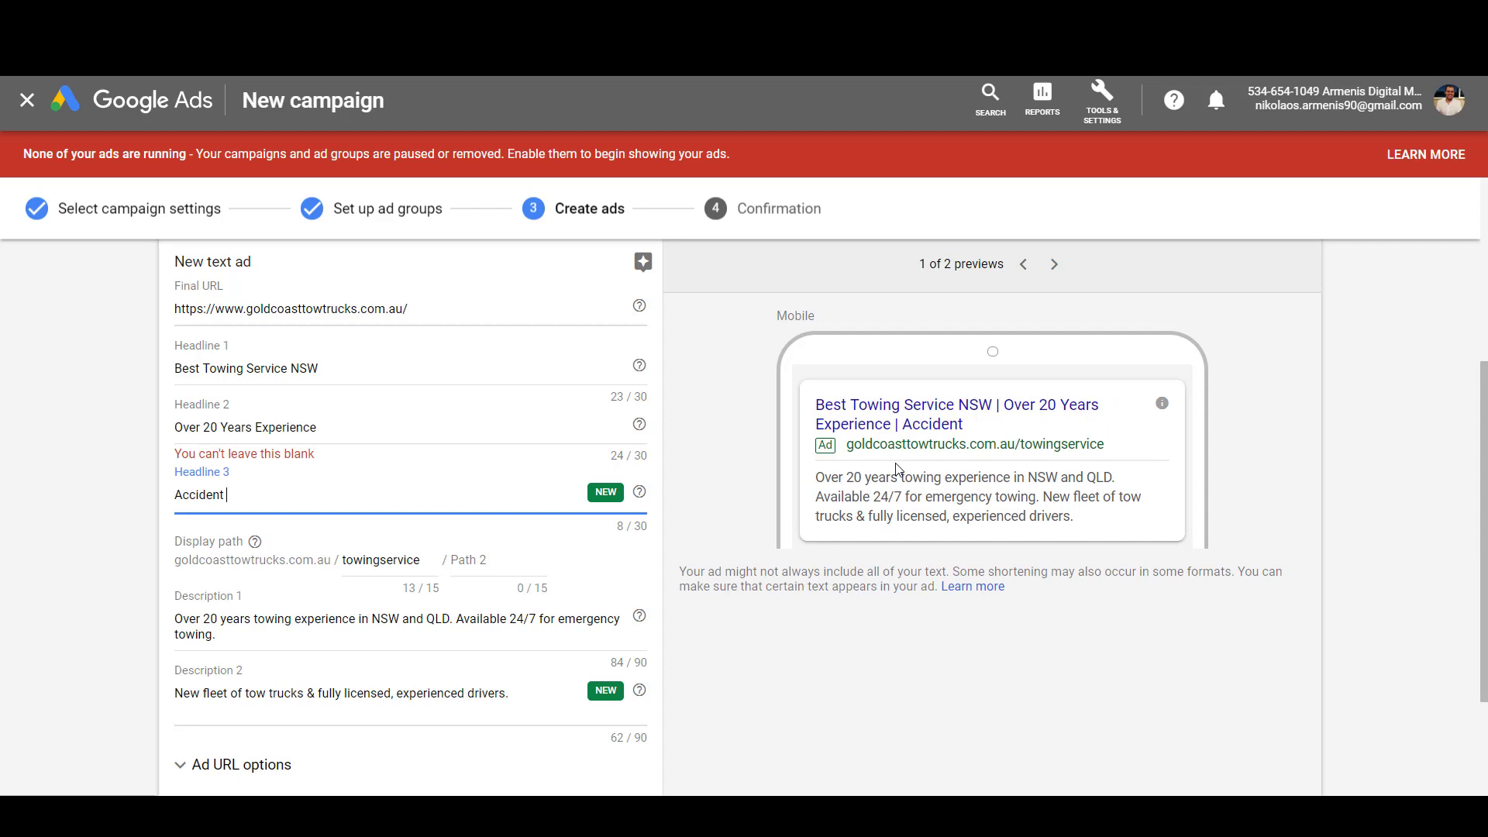
text(t)
key(BackSpace)
key(BackSpace)
key(BackSpace)
key(BackSpace)
key(BackSpace)
key(BackSpace)
key(BackSpace)
key(BackSpace)
text(24/7 Emergency)
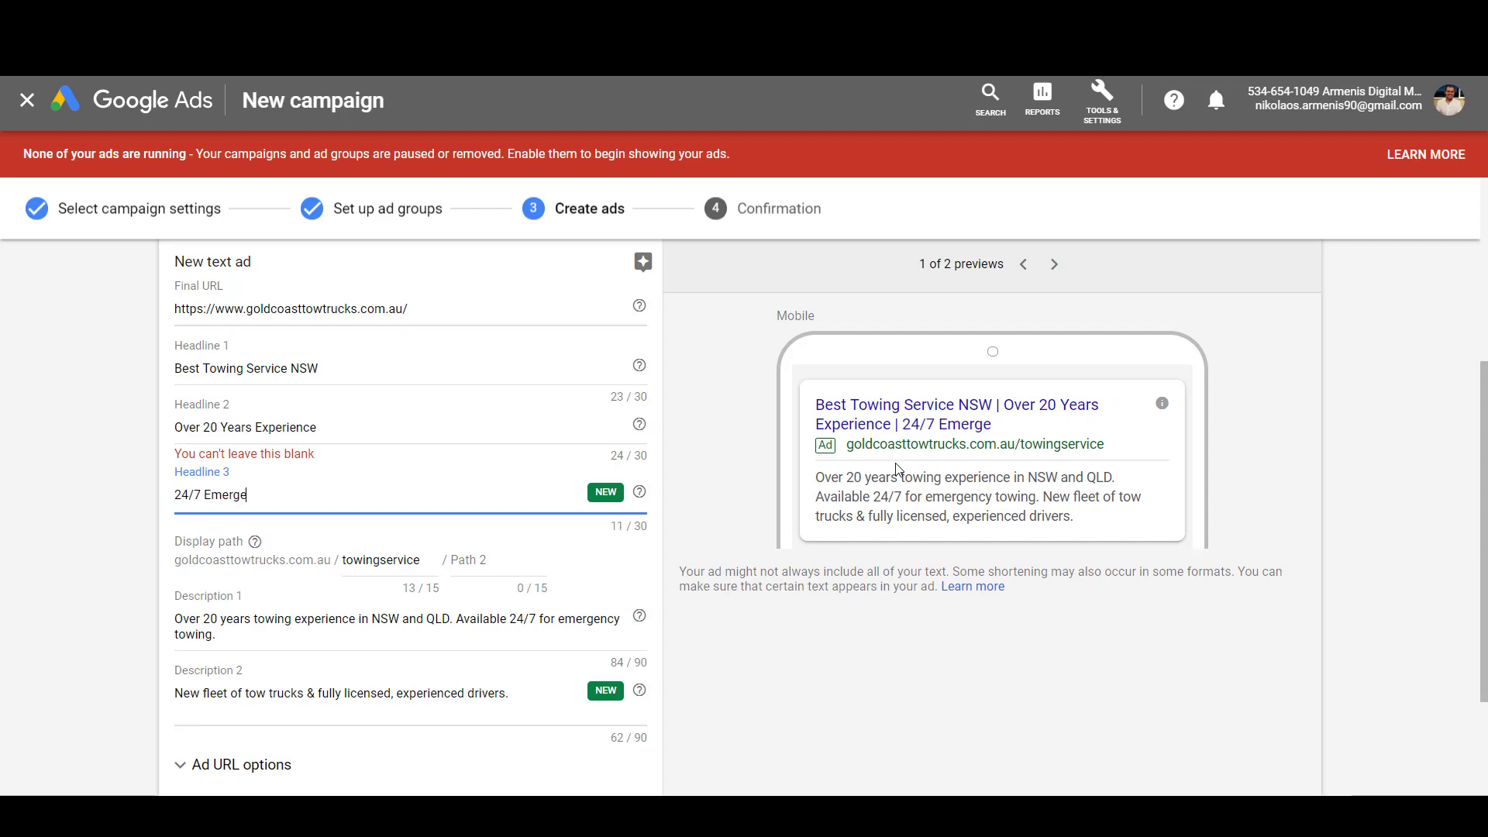
text( & Accident Tow)
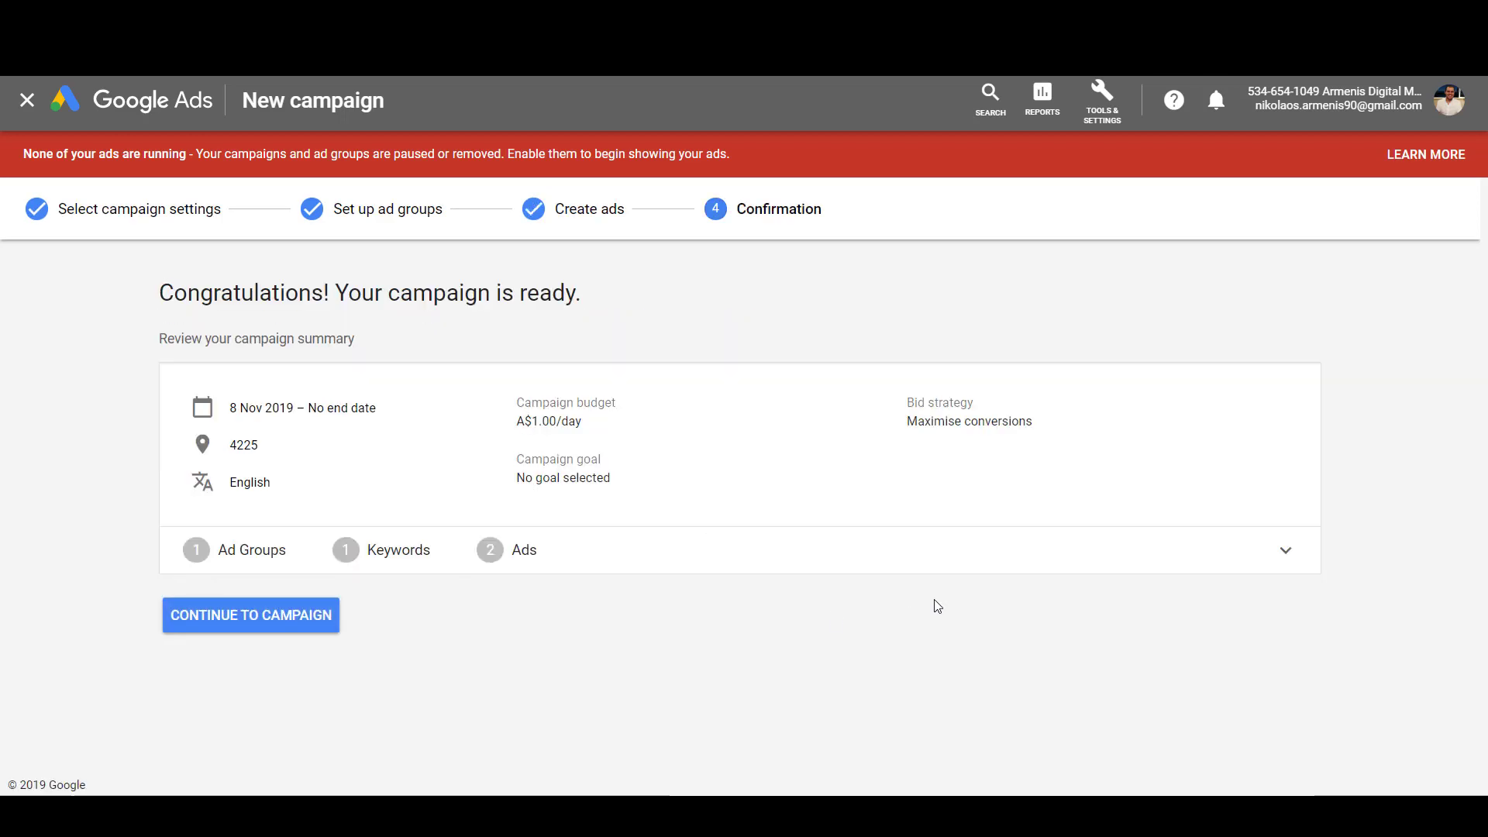
click(243, 615)
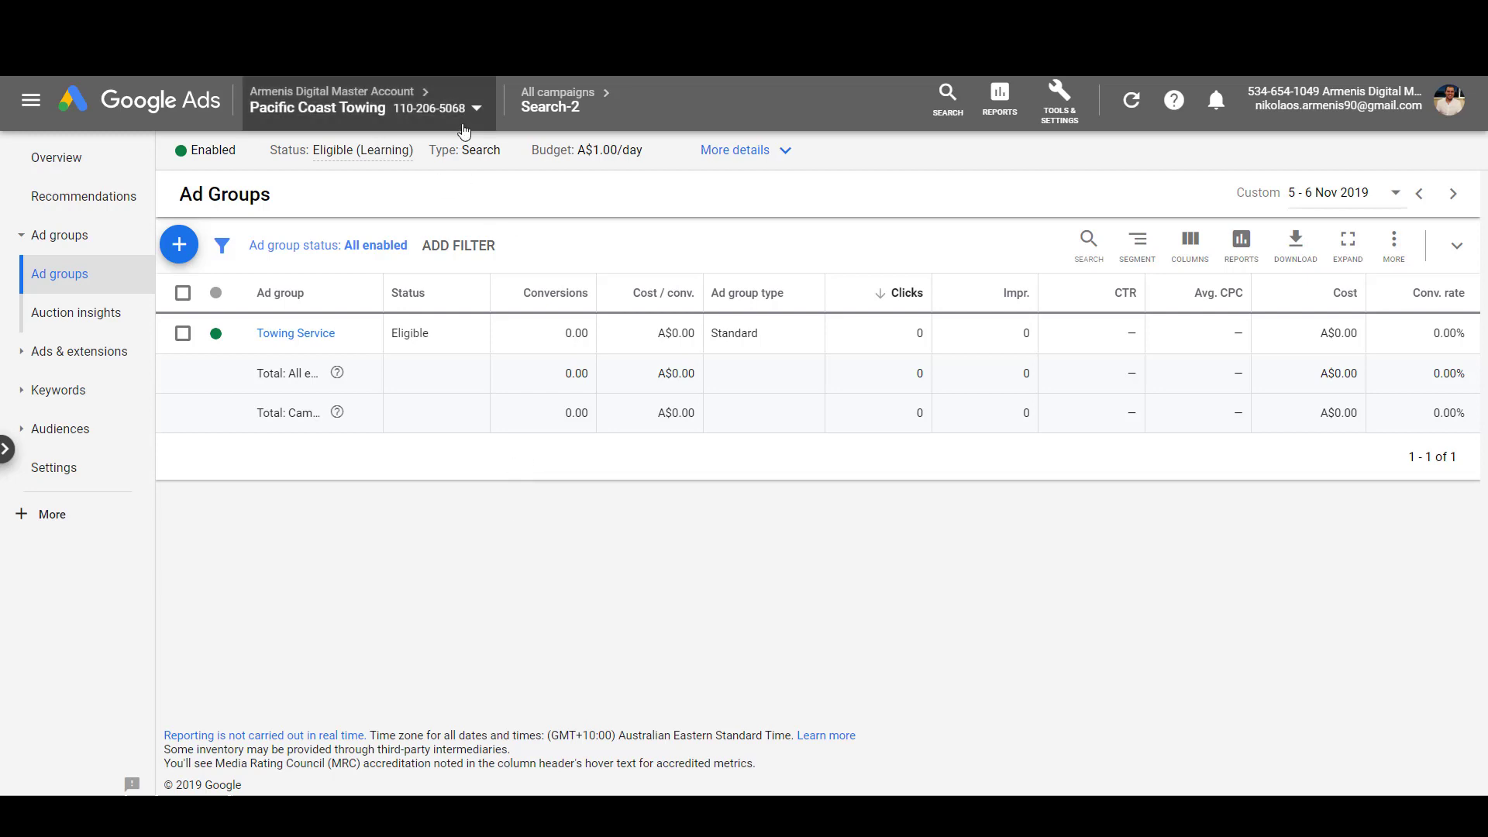
Step: Switch to the Guttershield QLD account and compare the click-through rates of its Brisbane and Gold Coast search campaigns
mouse_move(477, 114)
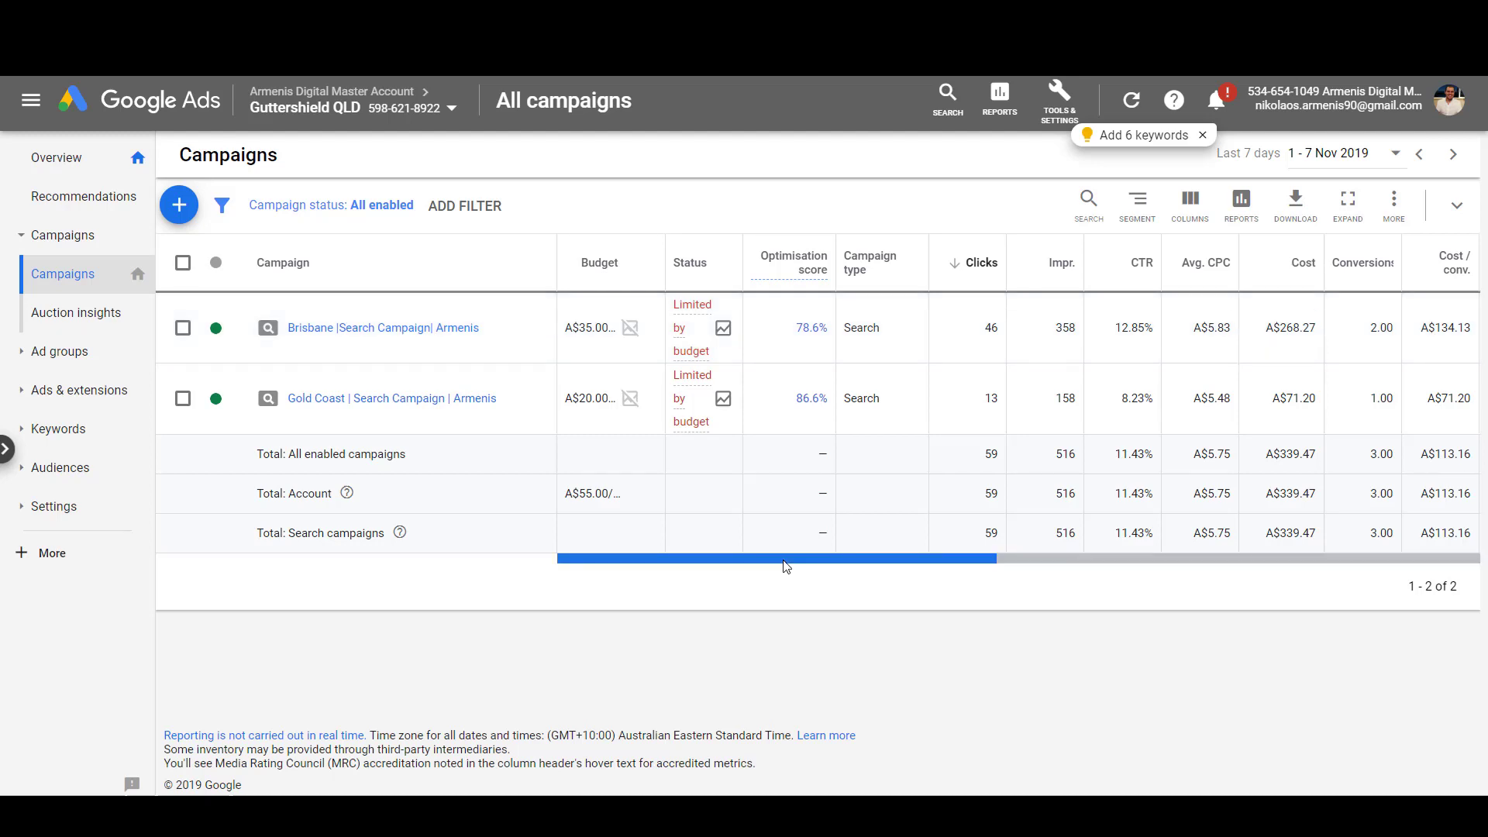
drag(786, 569, 797, 568)
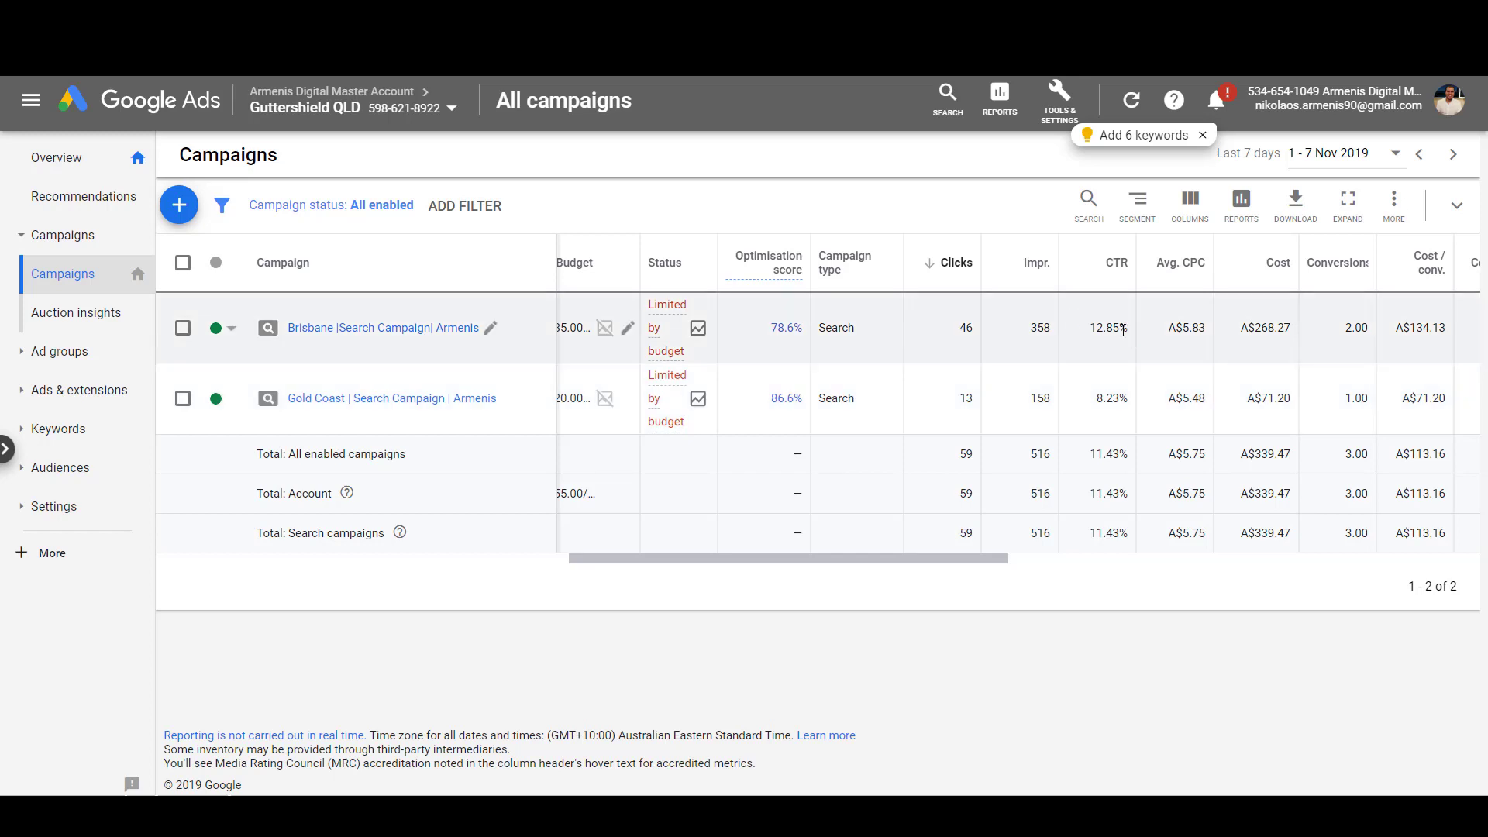
triple_click(1123, 331)
triple_click(1112, 398)
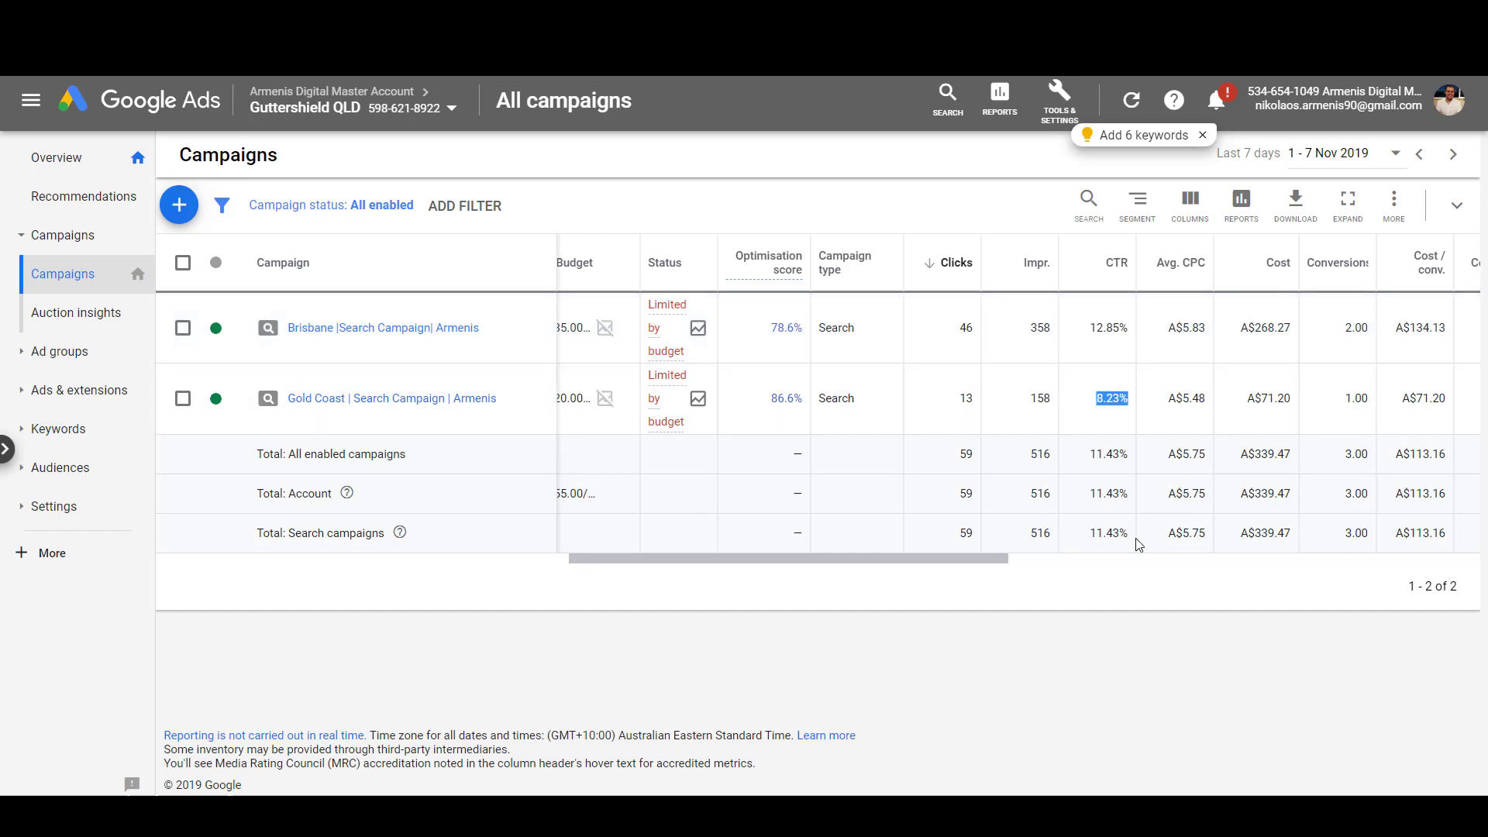
triple_click(1114, 328)
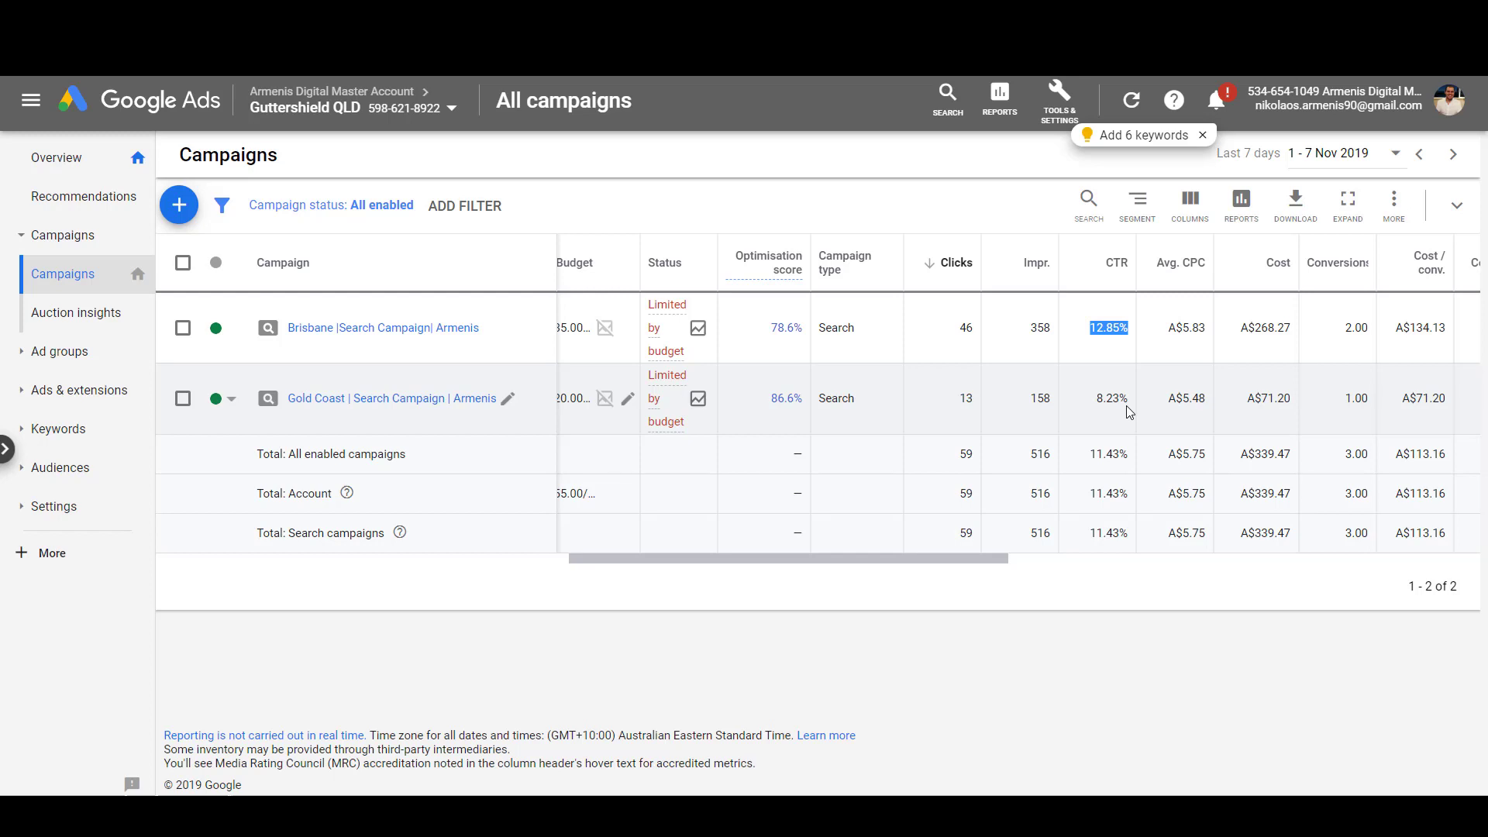
Step: Compare the conversion rates of the Brisbane and Gold Coast campaigns against their click-through rates
drag(944, 559, 1091, 560)
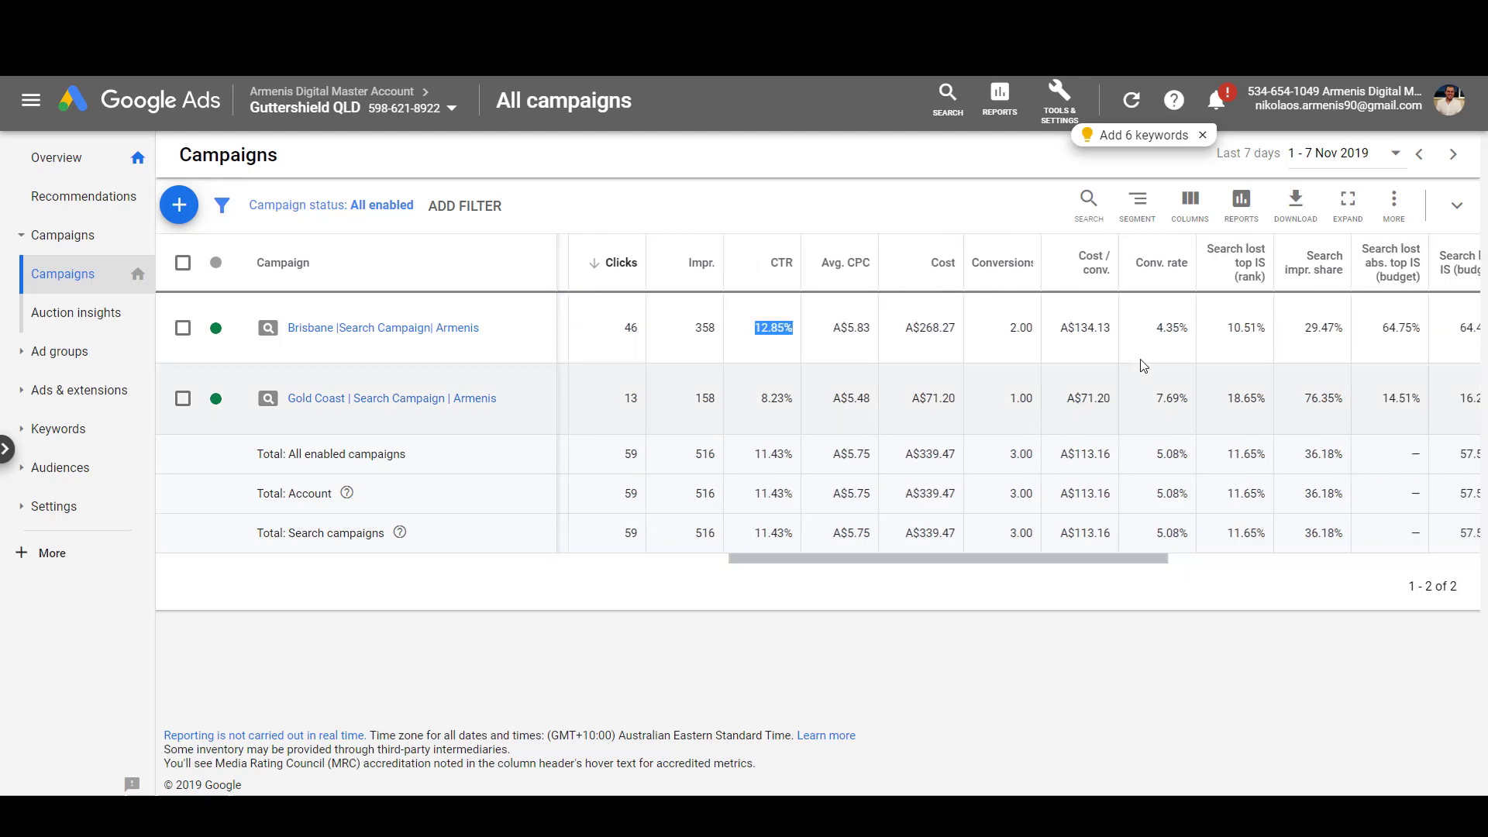
double_click(1172, 327)
double_click(1176, 403)
drag(796, 399, 759, 398)
drag(792, 327, 753, 327)
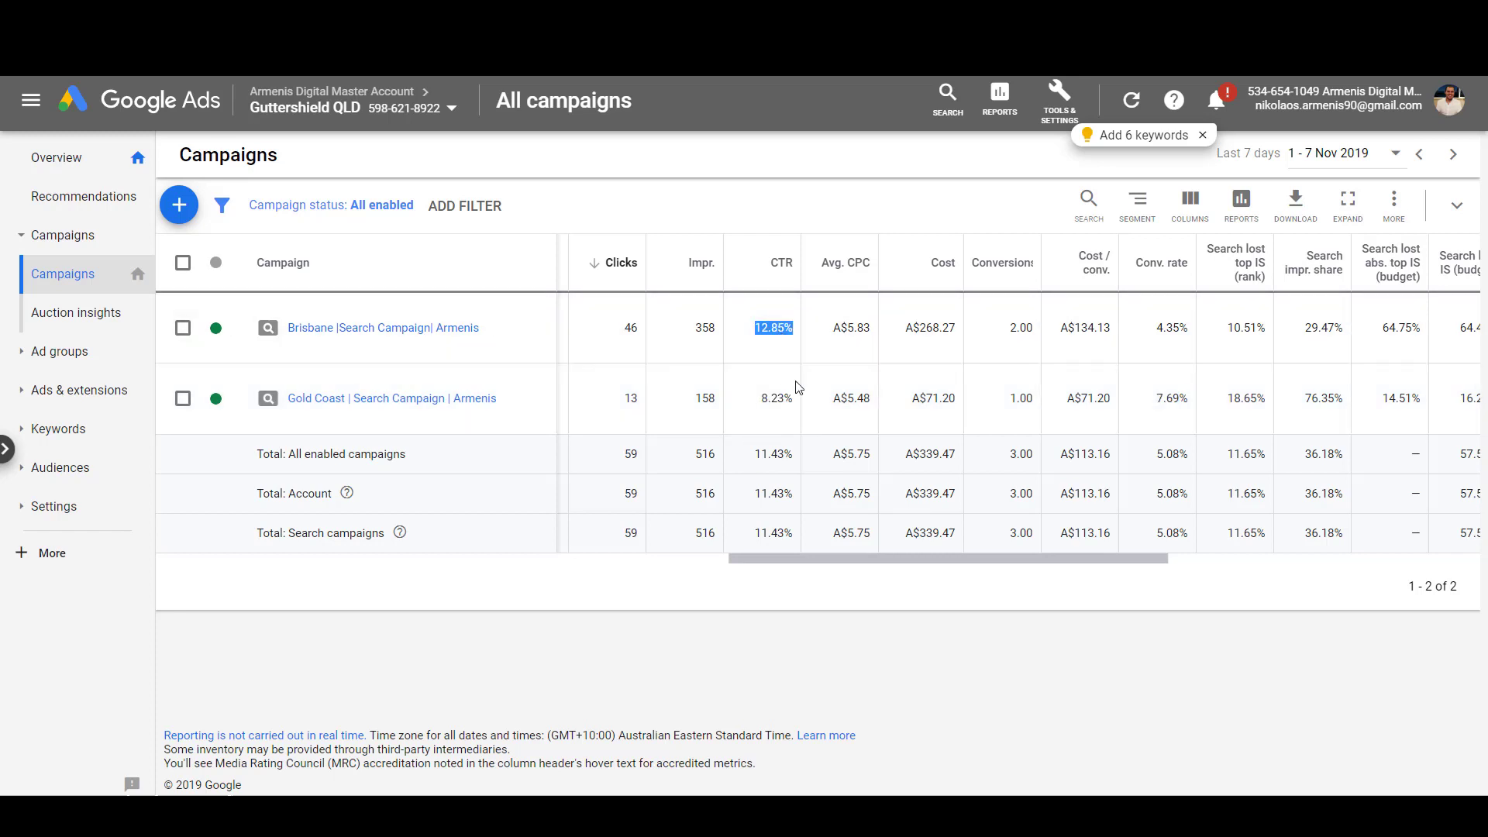
double_click(1170, 399)
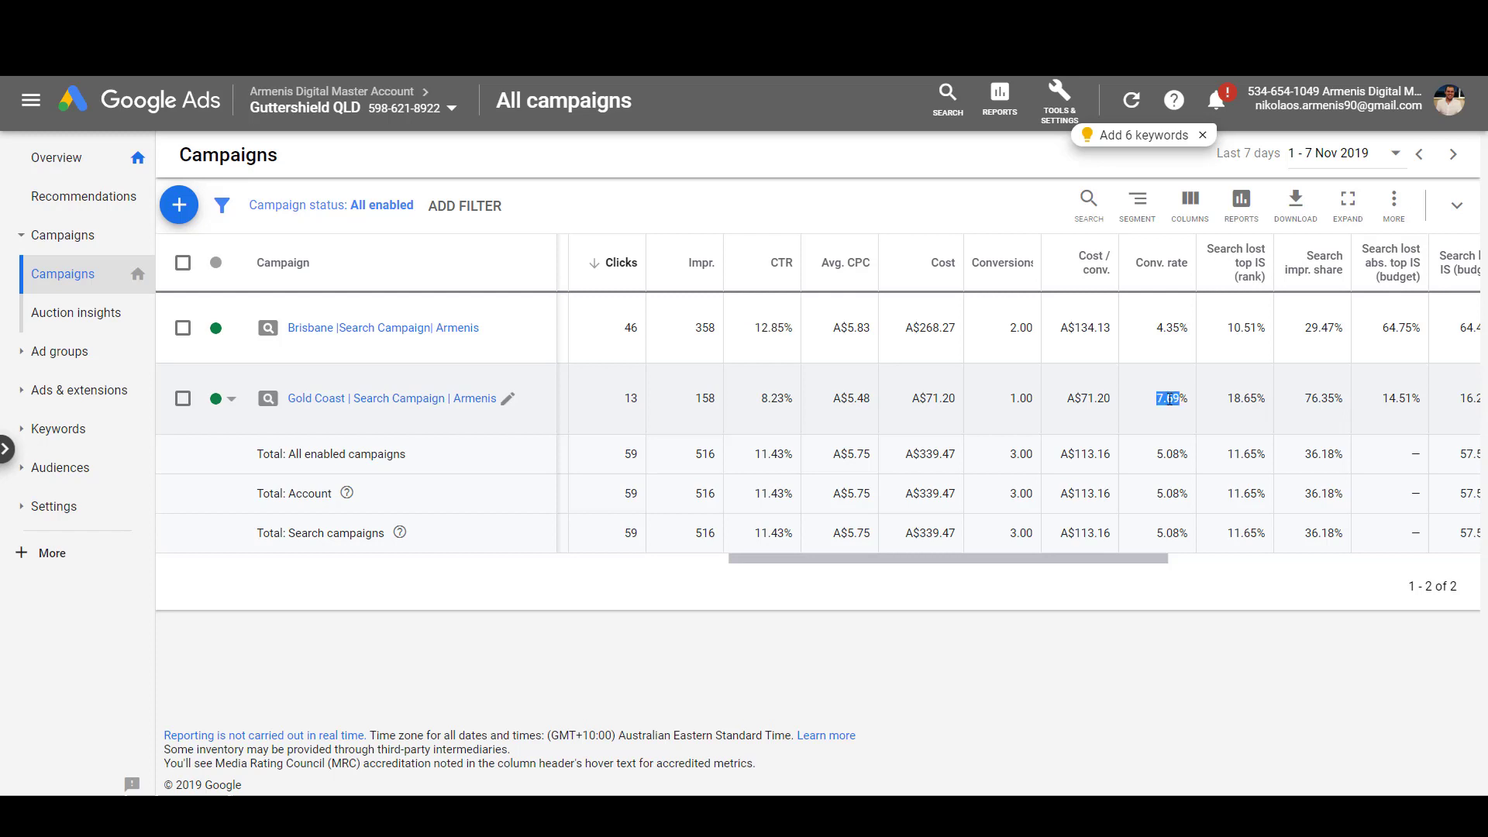
triple_click(1170, 398)
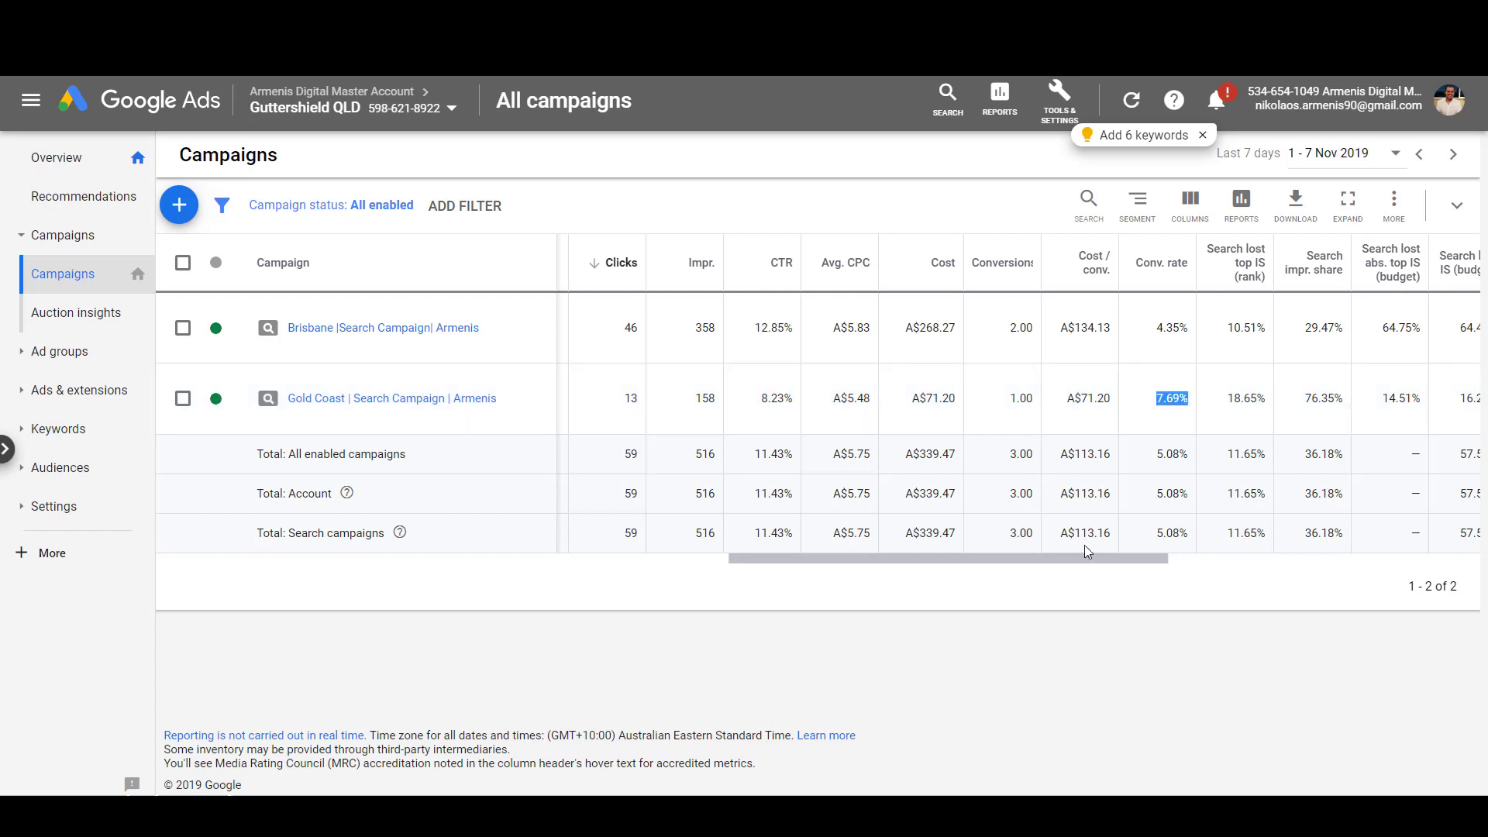
Step: Compare both campaigns' absolute top and overall search impression share lost to budget
drag(1073, 560, 1248, 571)
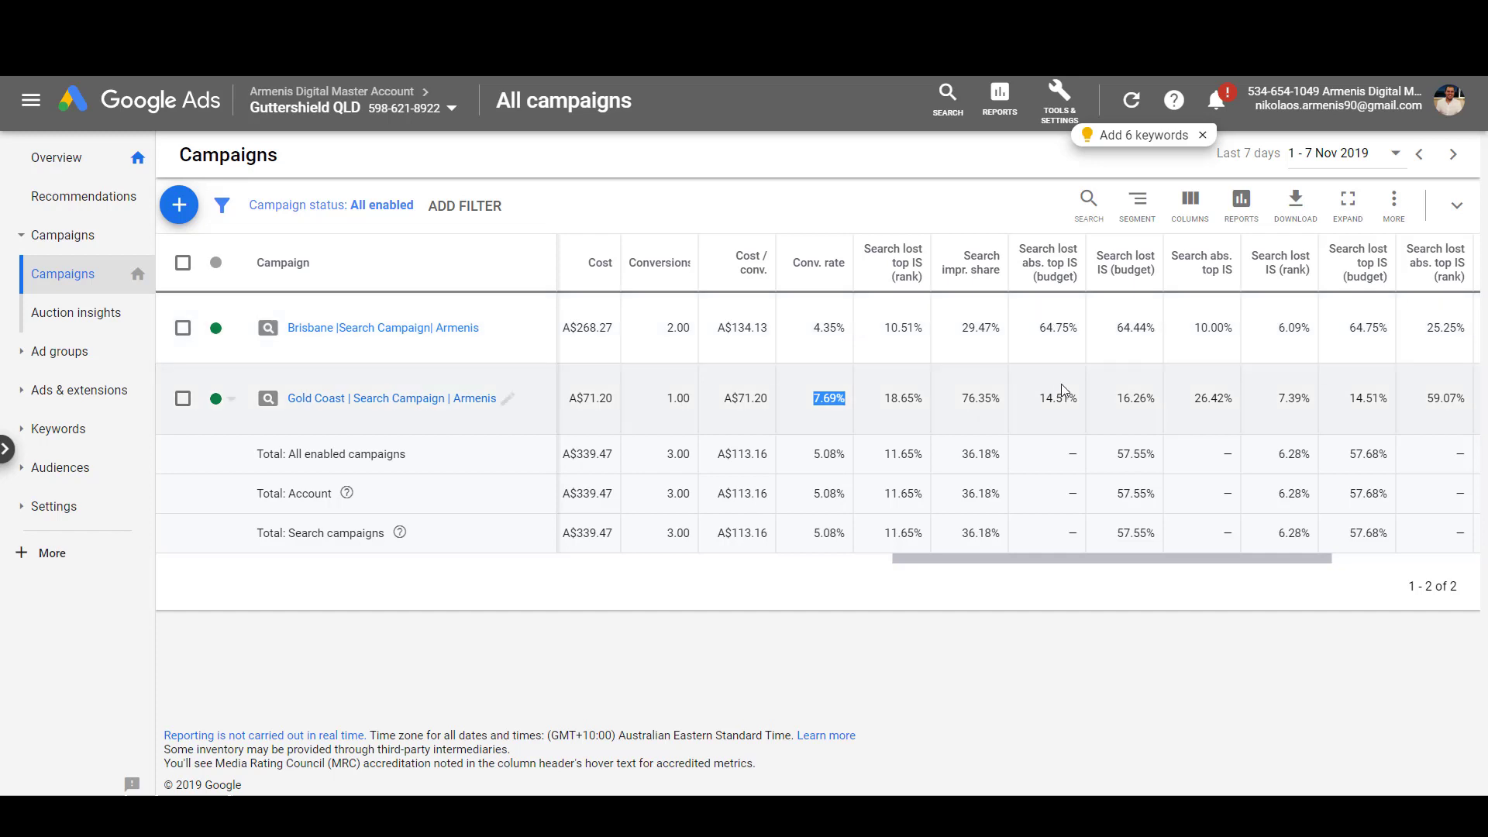
double_click(1068, 328)
double_click(1130, 328)
triple_click(1059, 397)
triple_click(1151, 397)
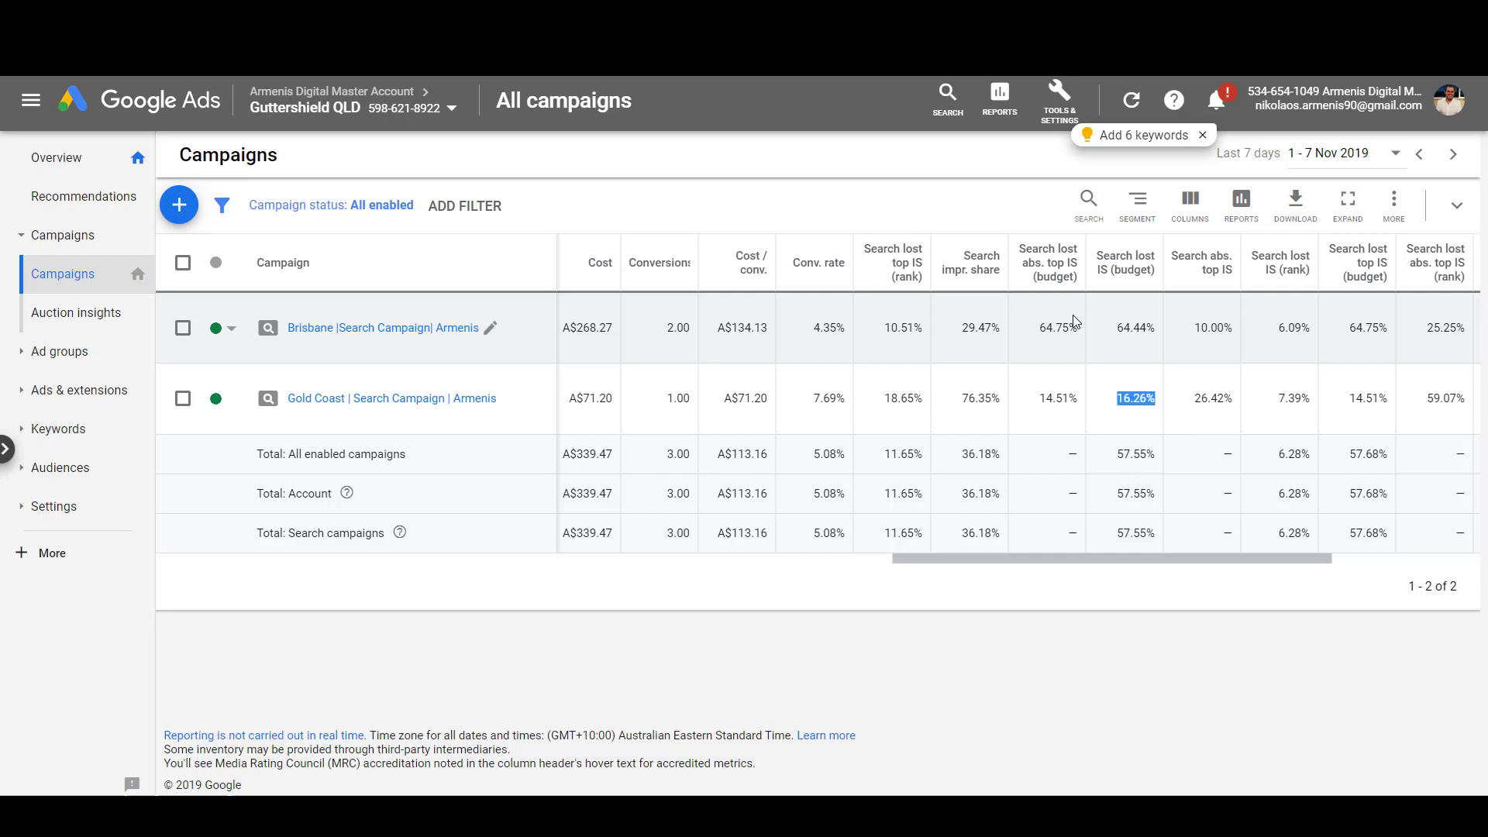
Step: Review both campaigns' metrics from budget to impression share, and check the Gold Coast campaign's clicks
drag(1060, 558, 612, 565)
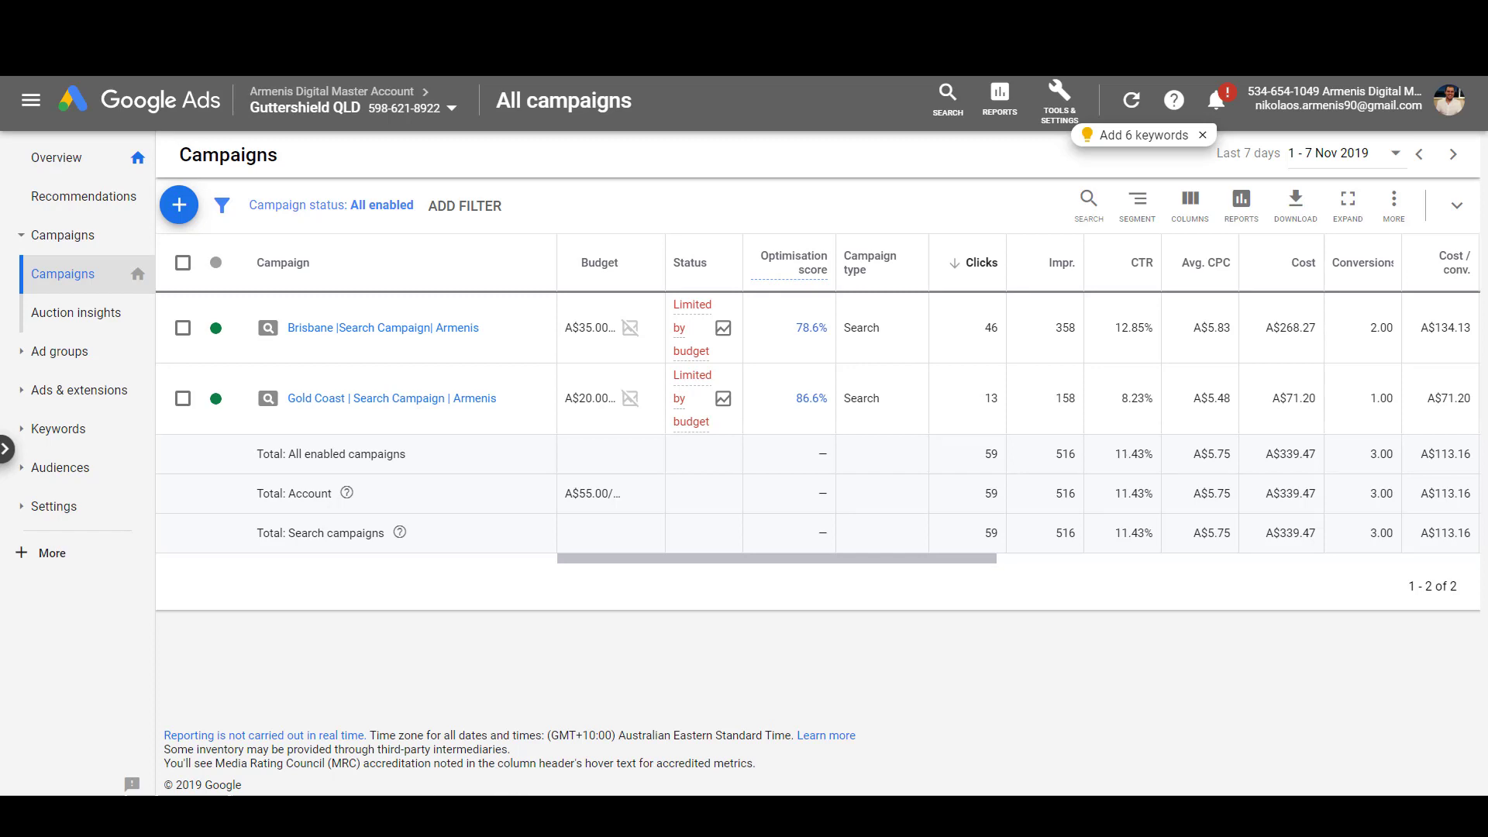
drag(822, 565, 1128, 569)
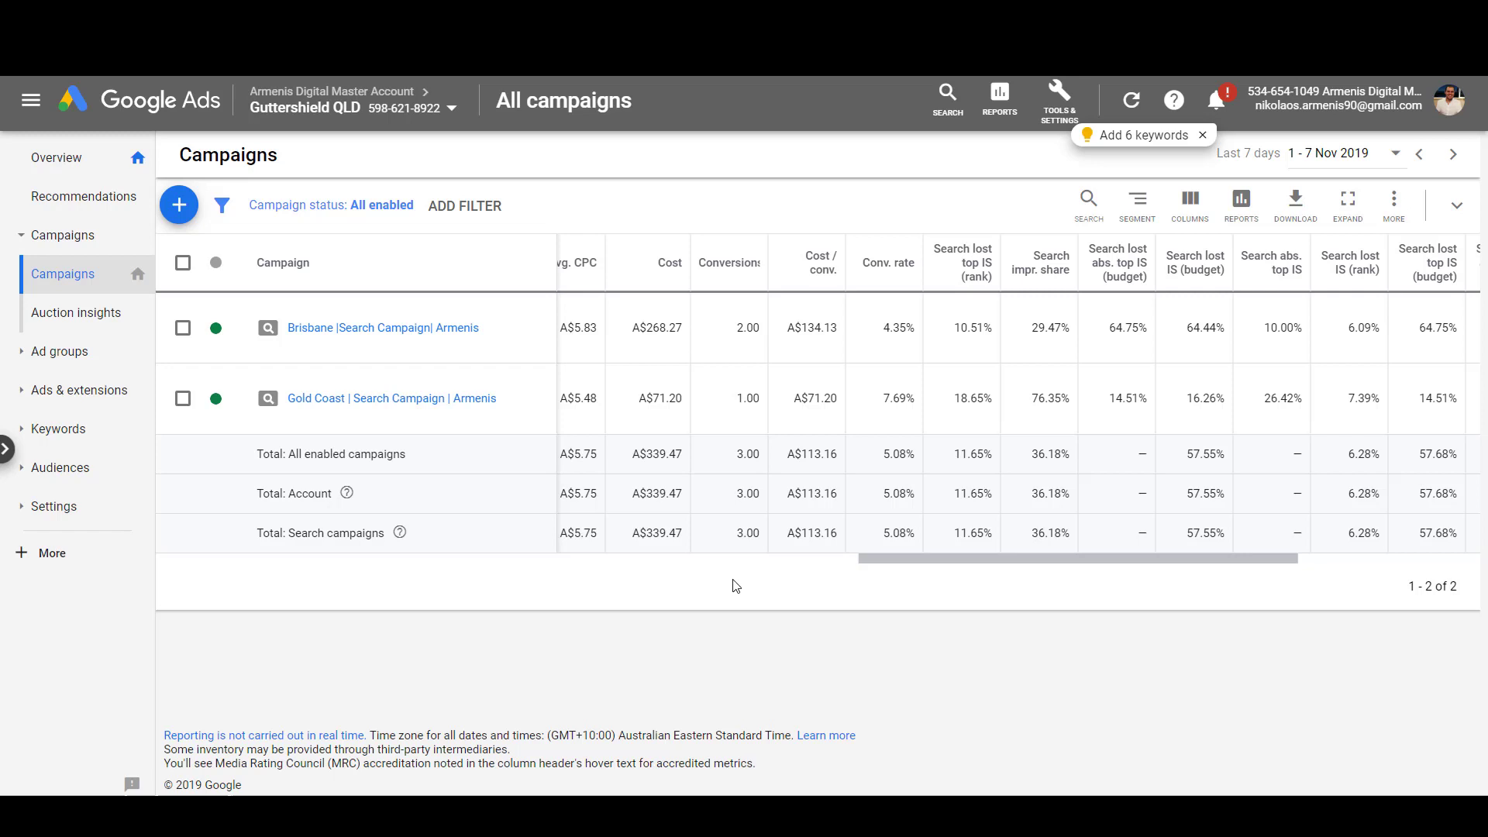
drag(973, 558, 563, 578)
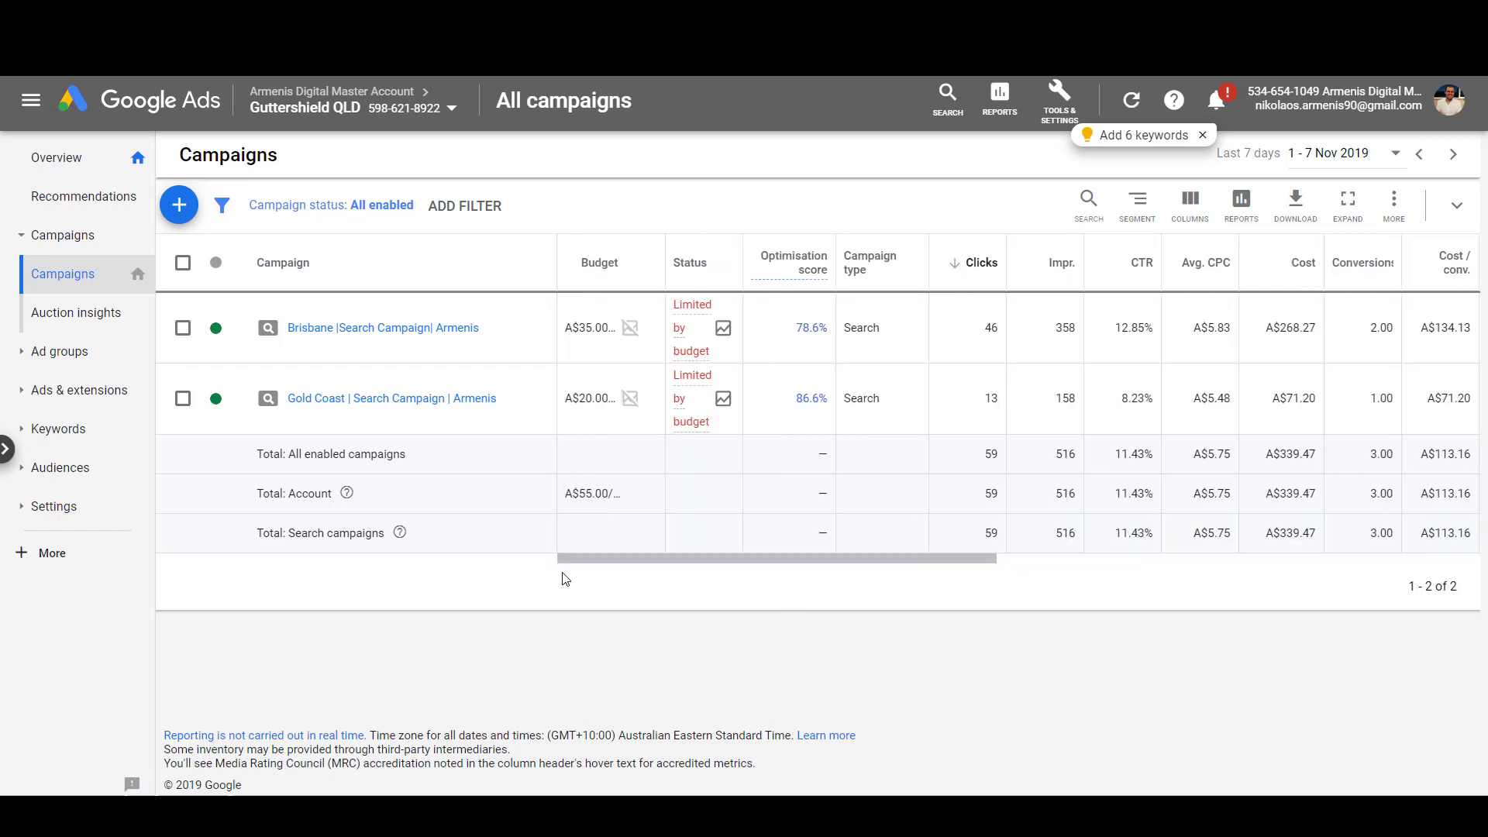
double_click(991, 398)
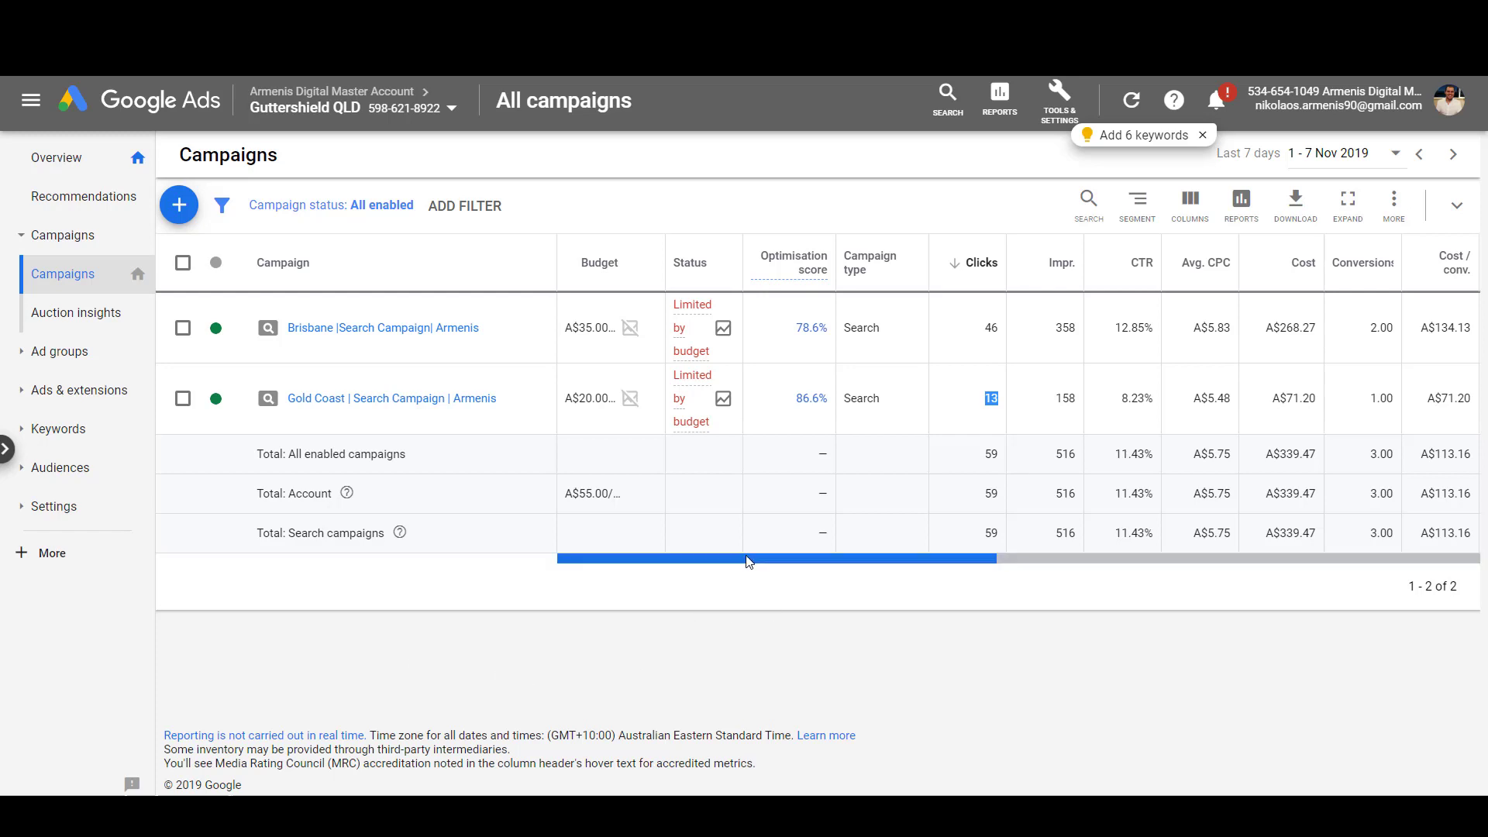
drag(748, 559, 544, 558)
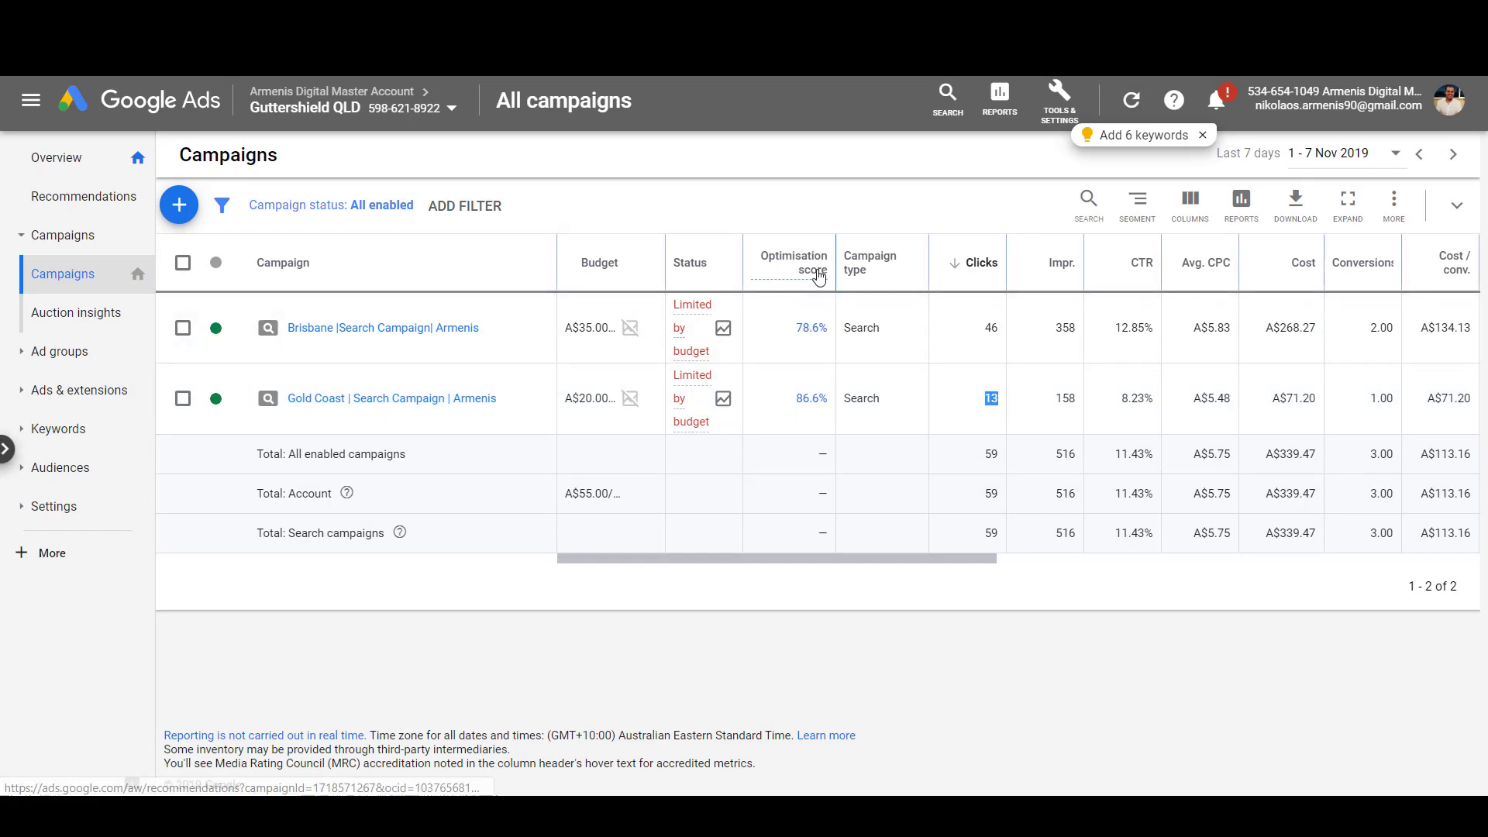
Step: Check the campaigns' optimisation scores and view the account's recommendations for adding new keywords
mouse_move(814, 275)
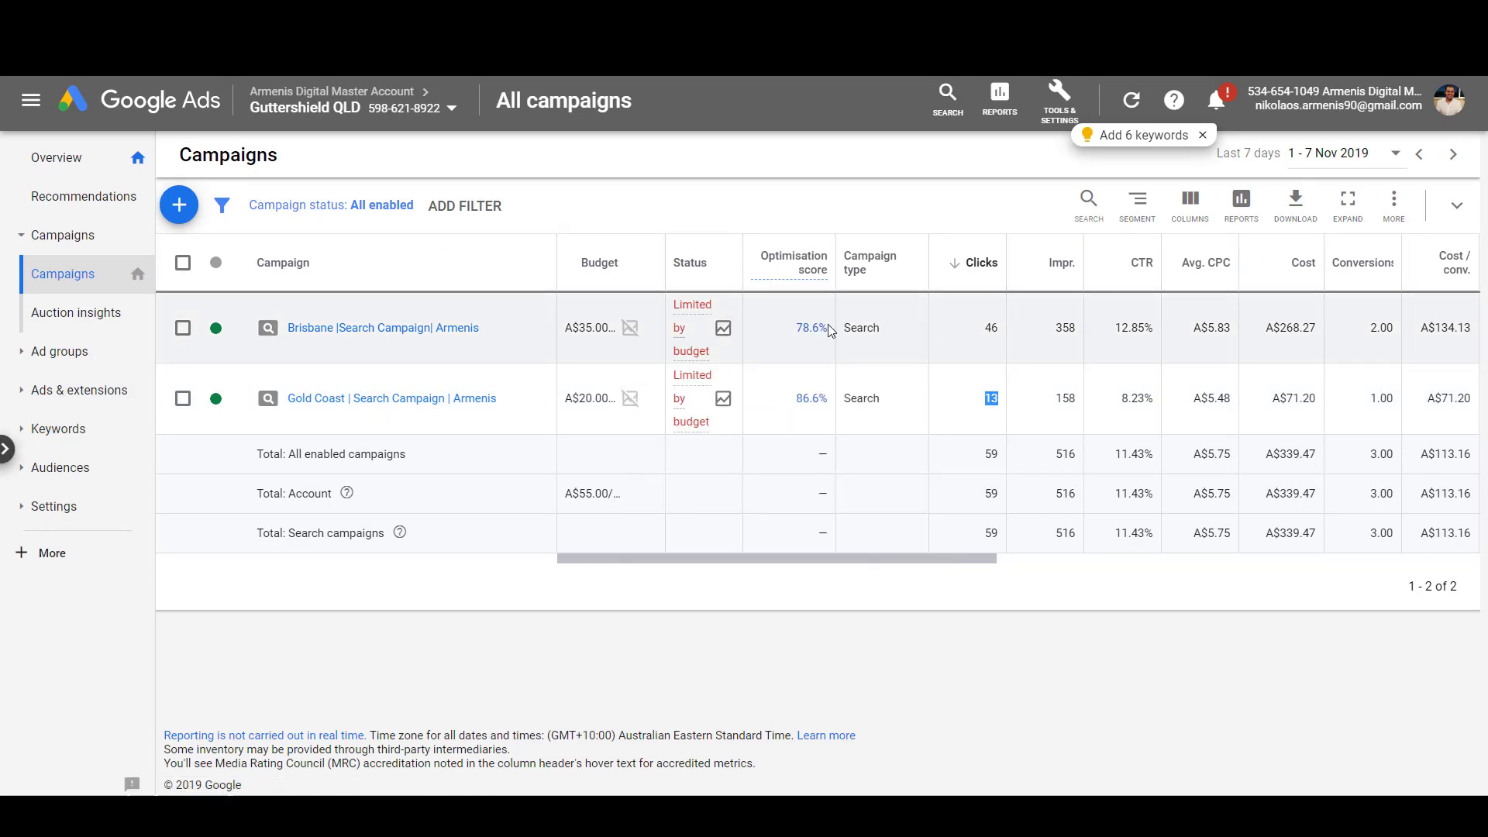
click(96, 200)
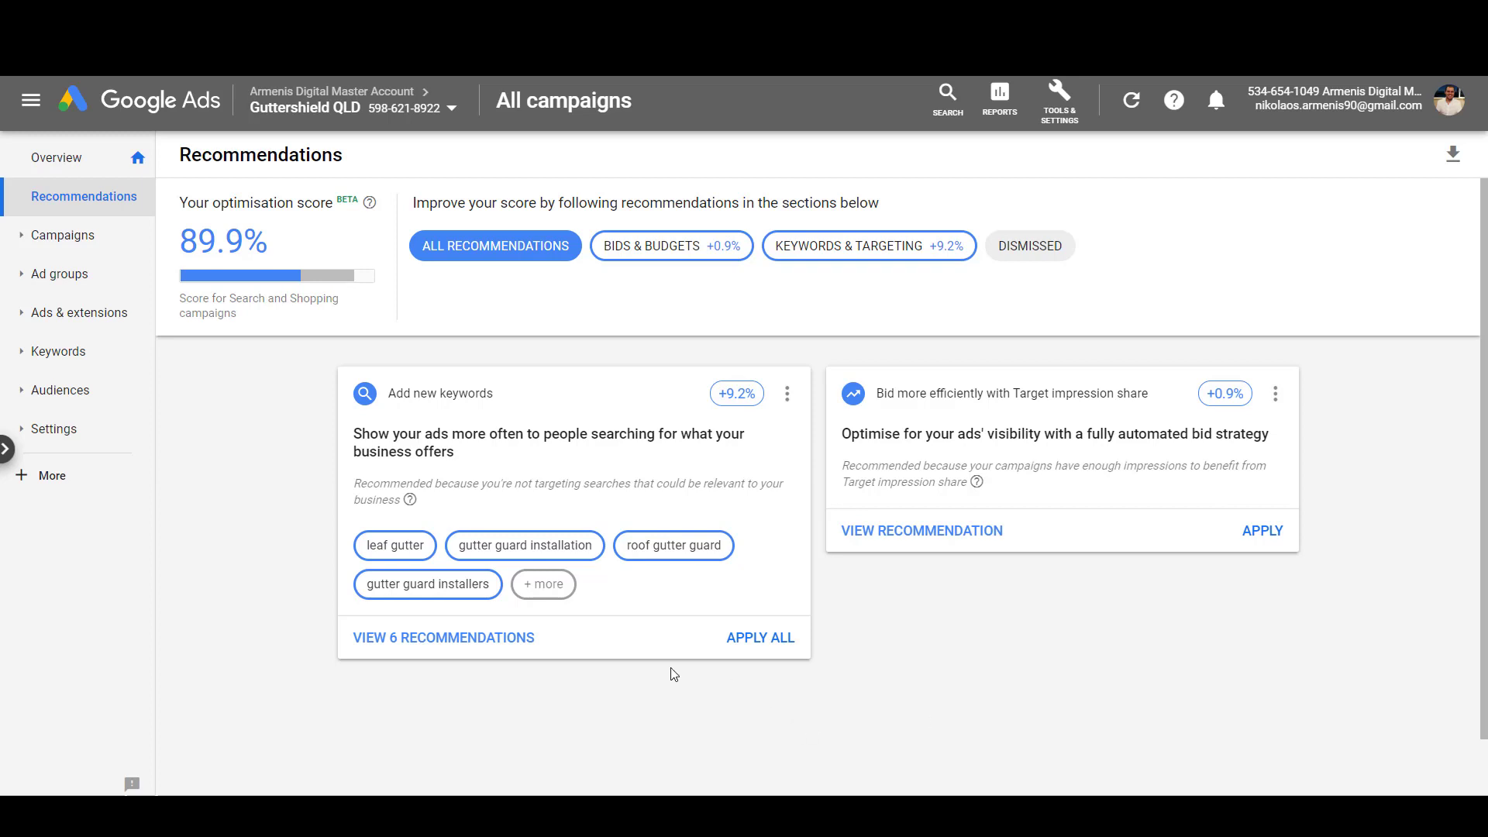
click(463, 641)
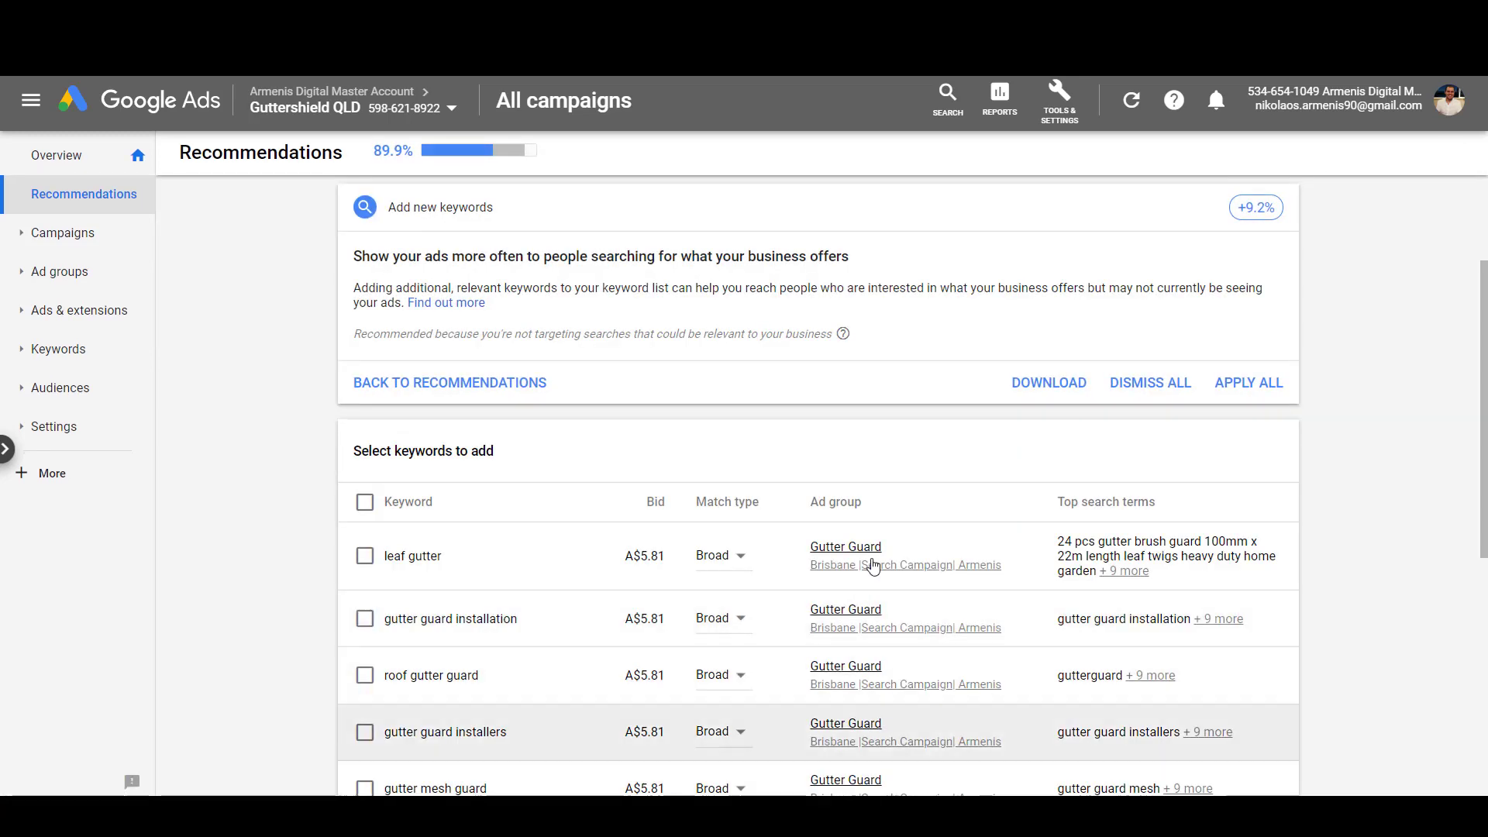
Step: Review the recommended gutter guard keywords and check the weekly estimated searches for "gutter guard installation brisbane"
scroll(666, 686, down, 2)
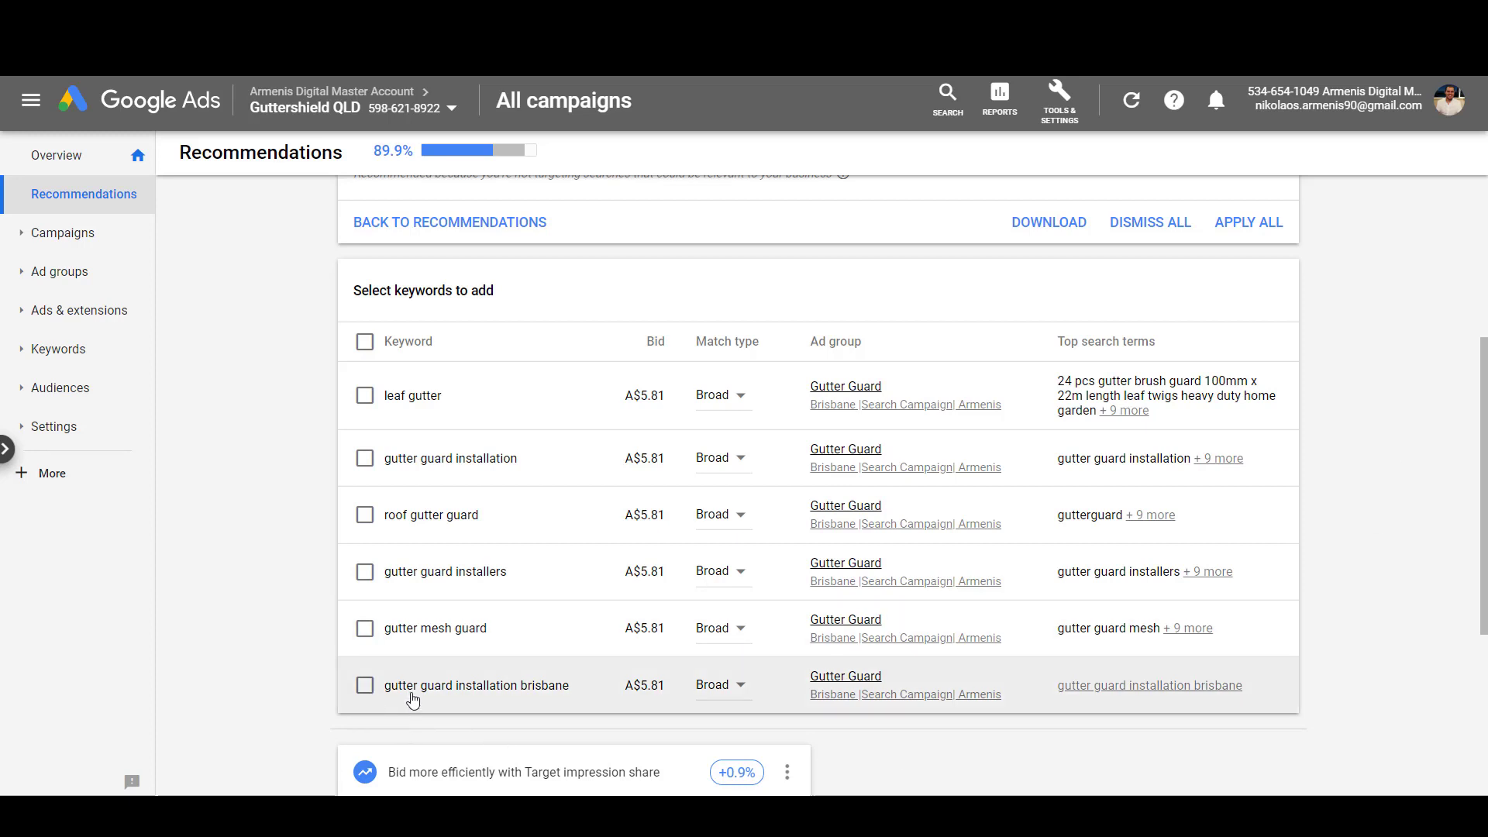
mouse_move(1133, 696)
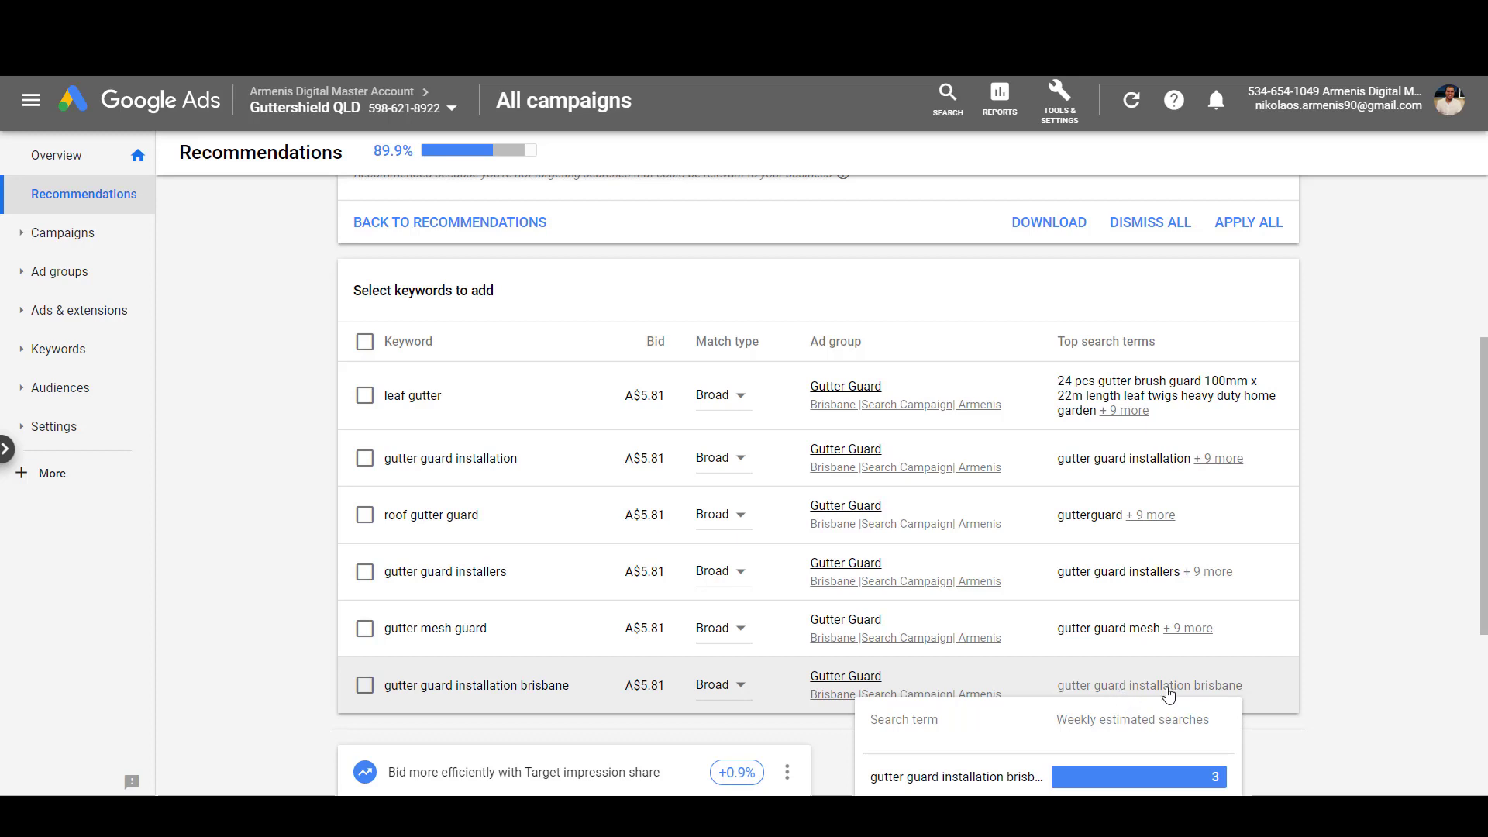
scroll(1169, 694, down, 2)
mouse_move(1161, 537)
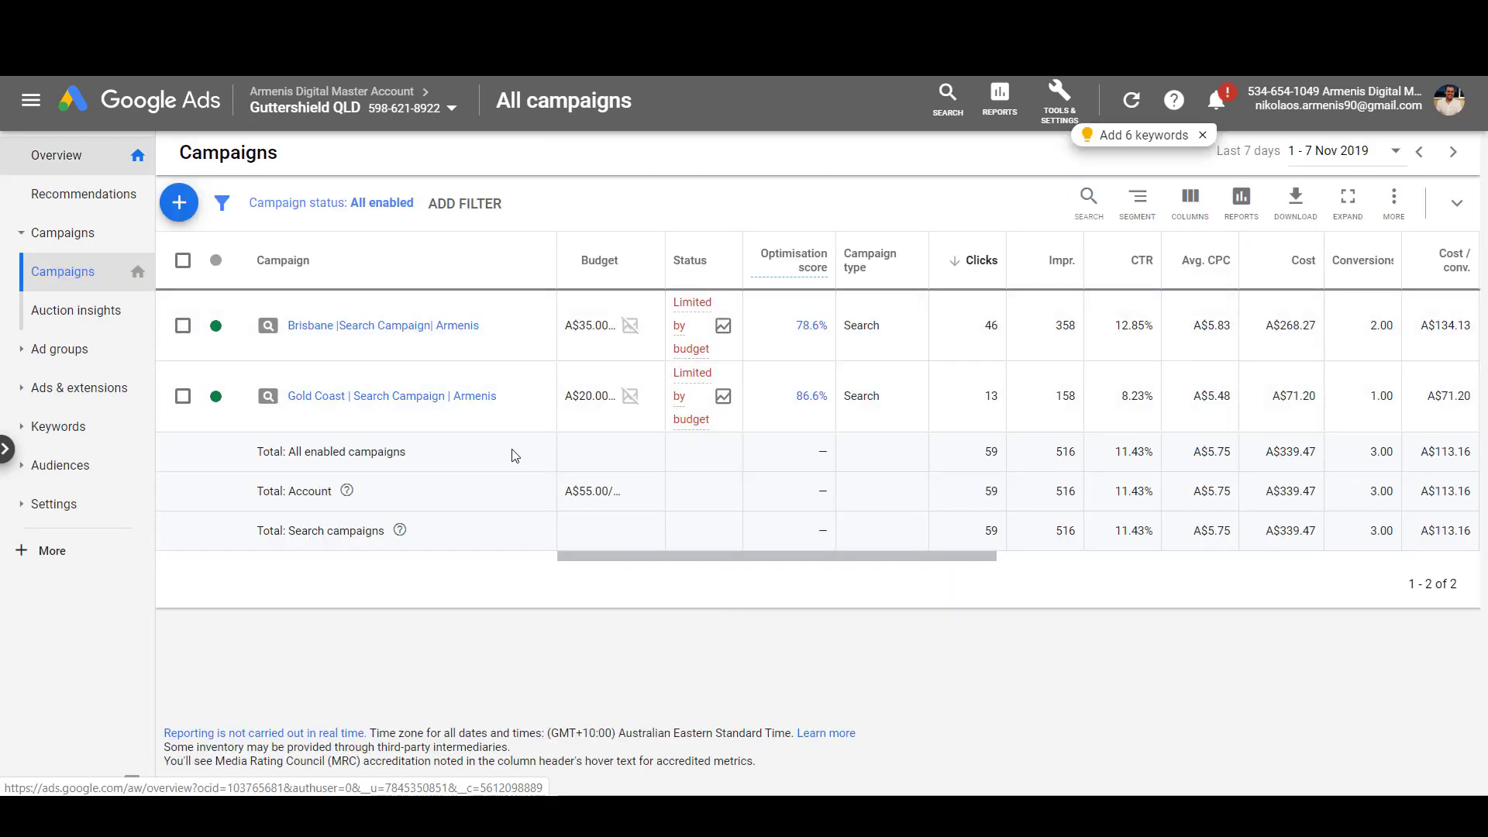
Step: Check the Brisbane campaign's search impression share lost to budget
drag(775, 557, 1198, 567)
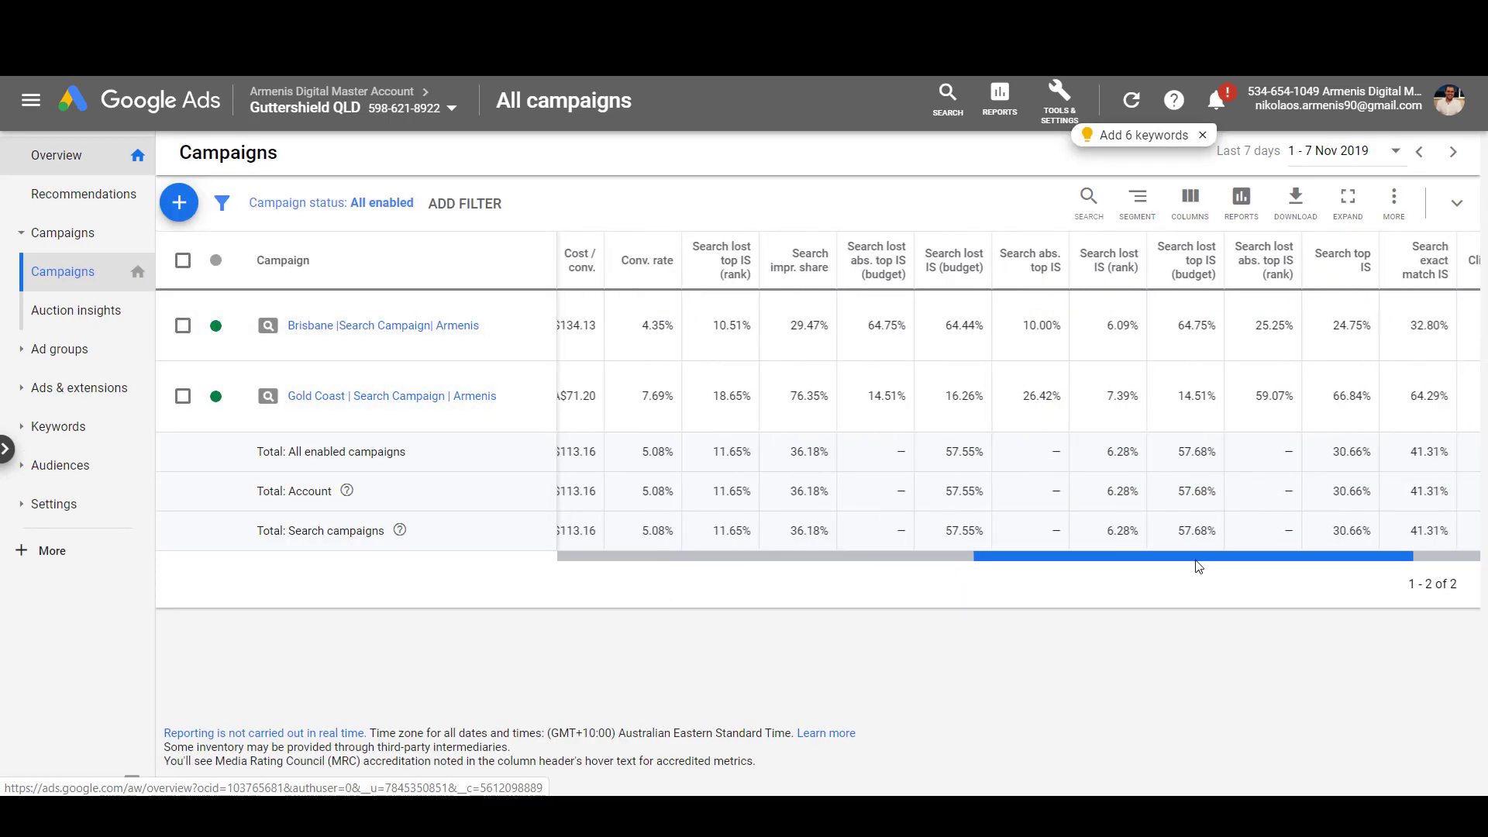
double_click(957, 326)
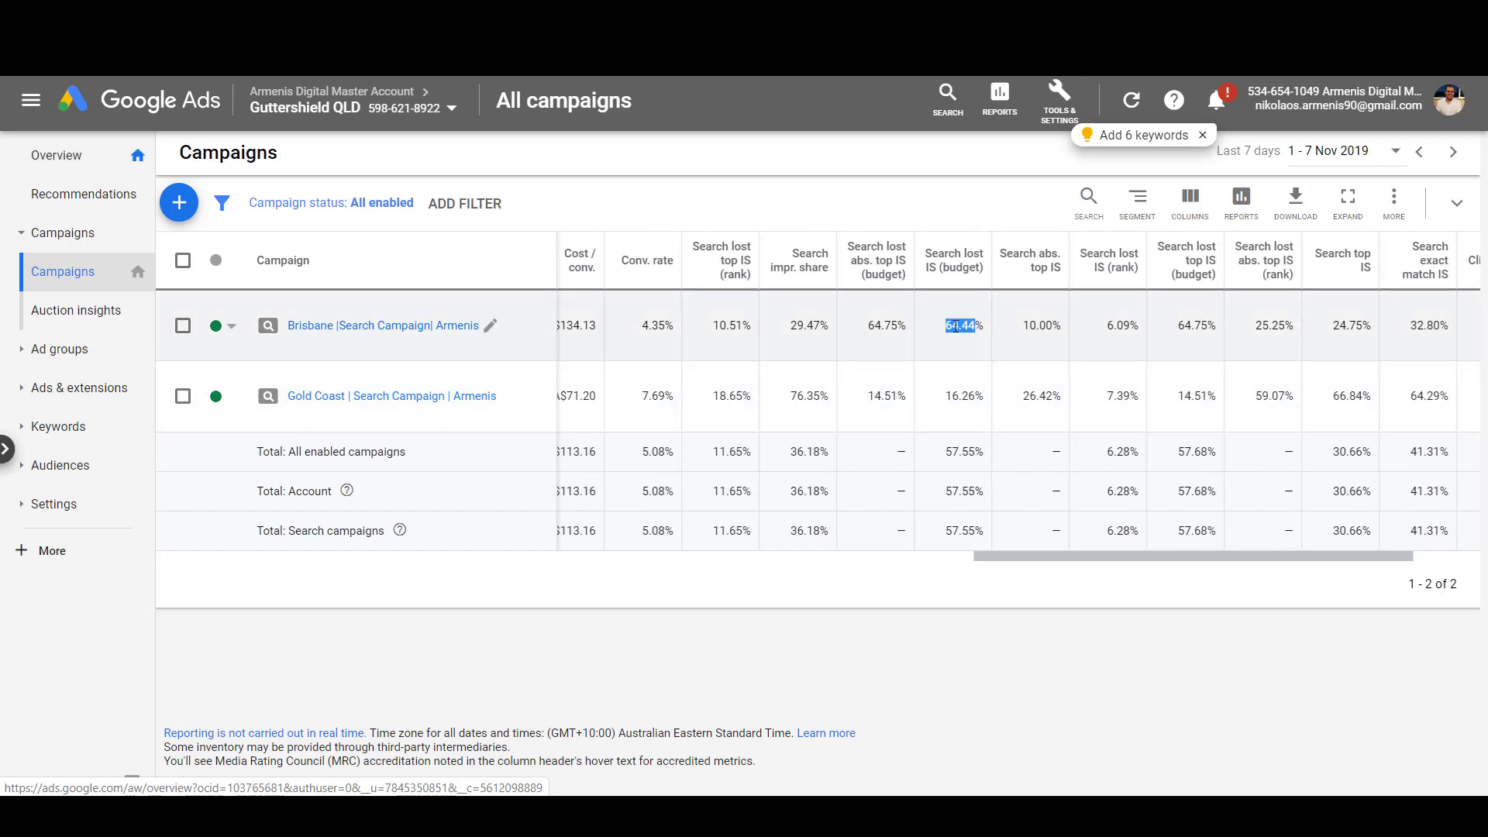
triple_click(956, 326)
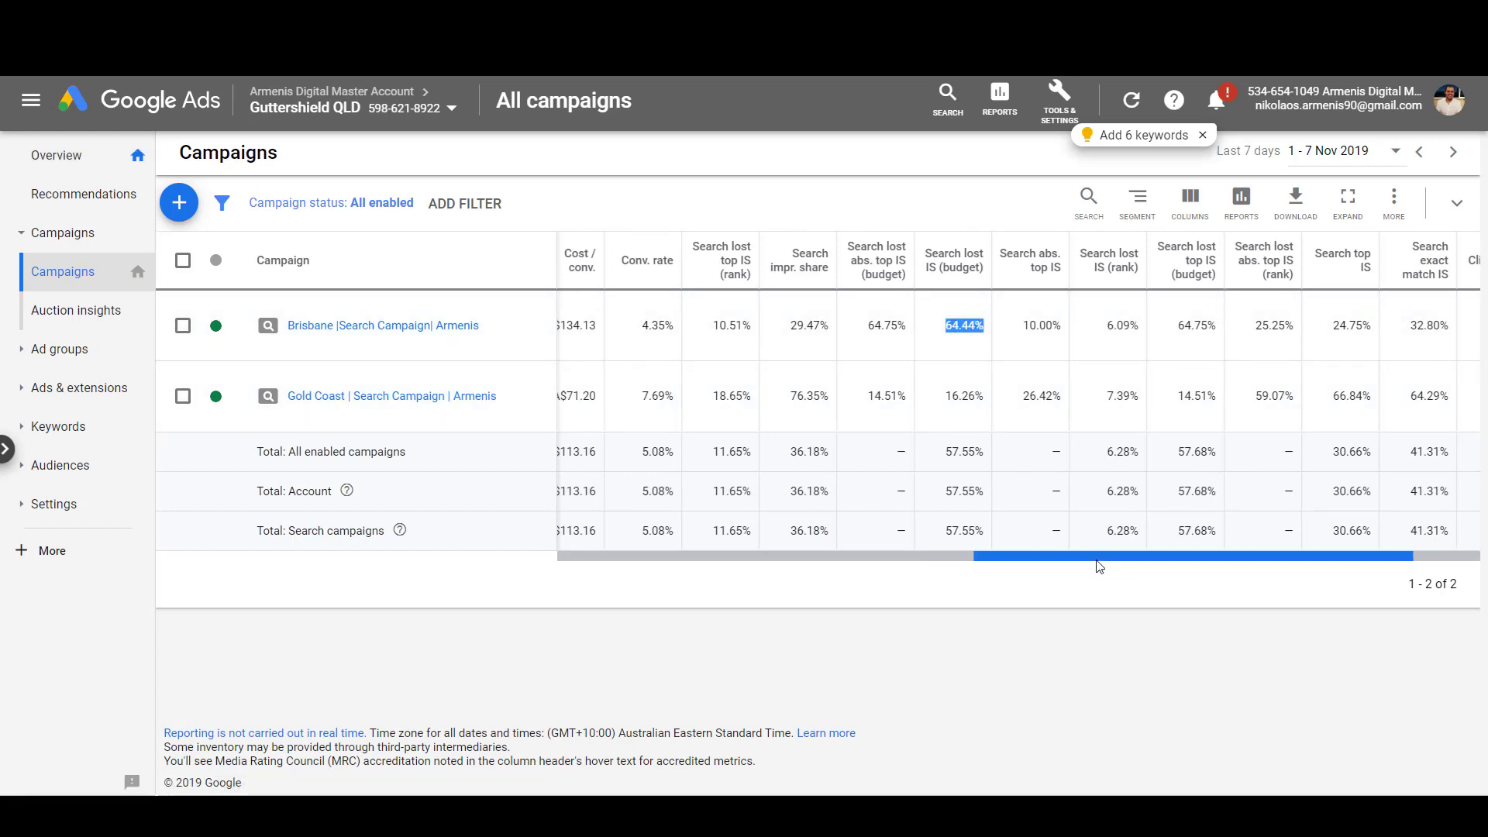
drag(1096, 565, 491, 654)
Step: Open the Brisbane campaign's ad groups and check the cost of the Blocked & Leaves in Gutters ad group
click(423, 325)
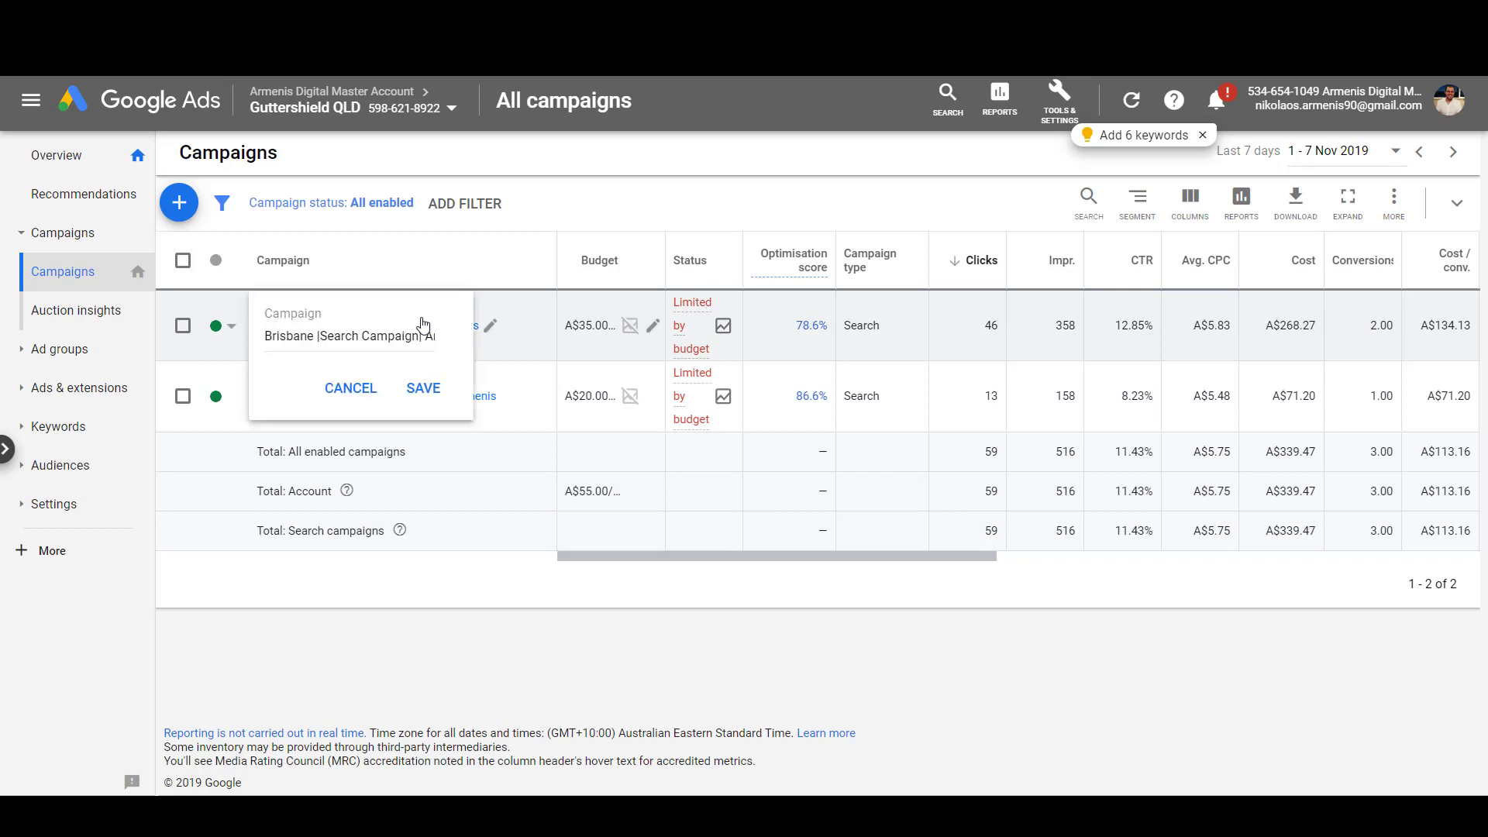
click(654, 155)
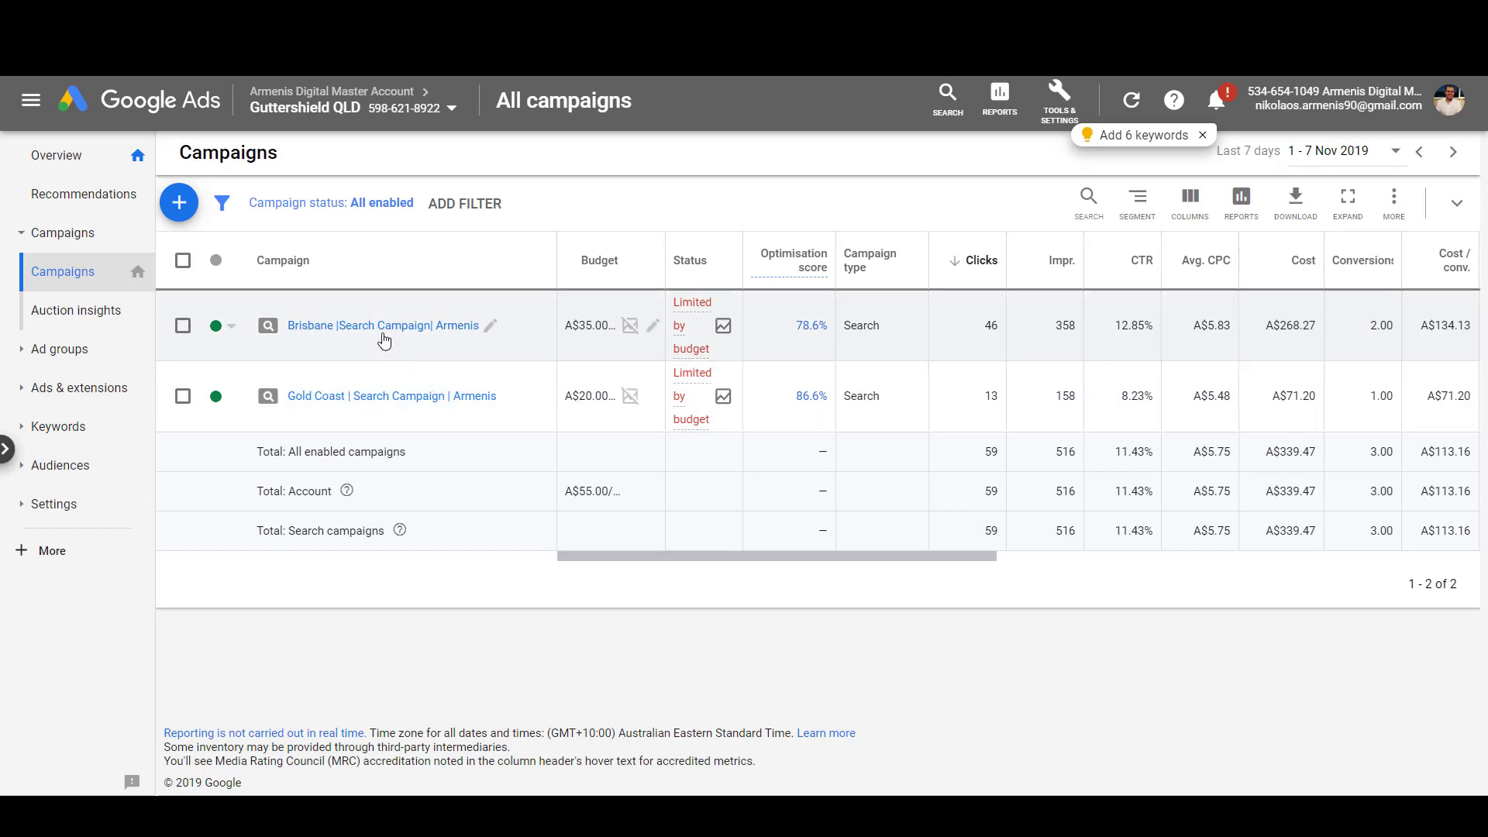
click(369, 326)
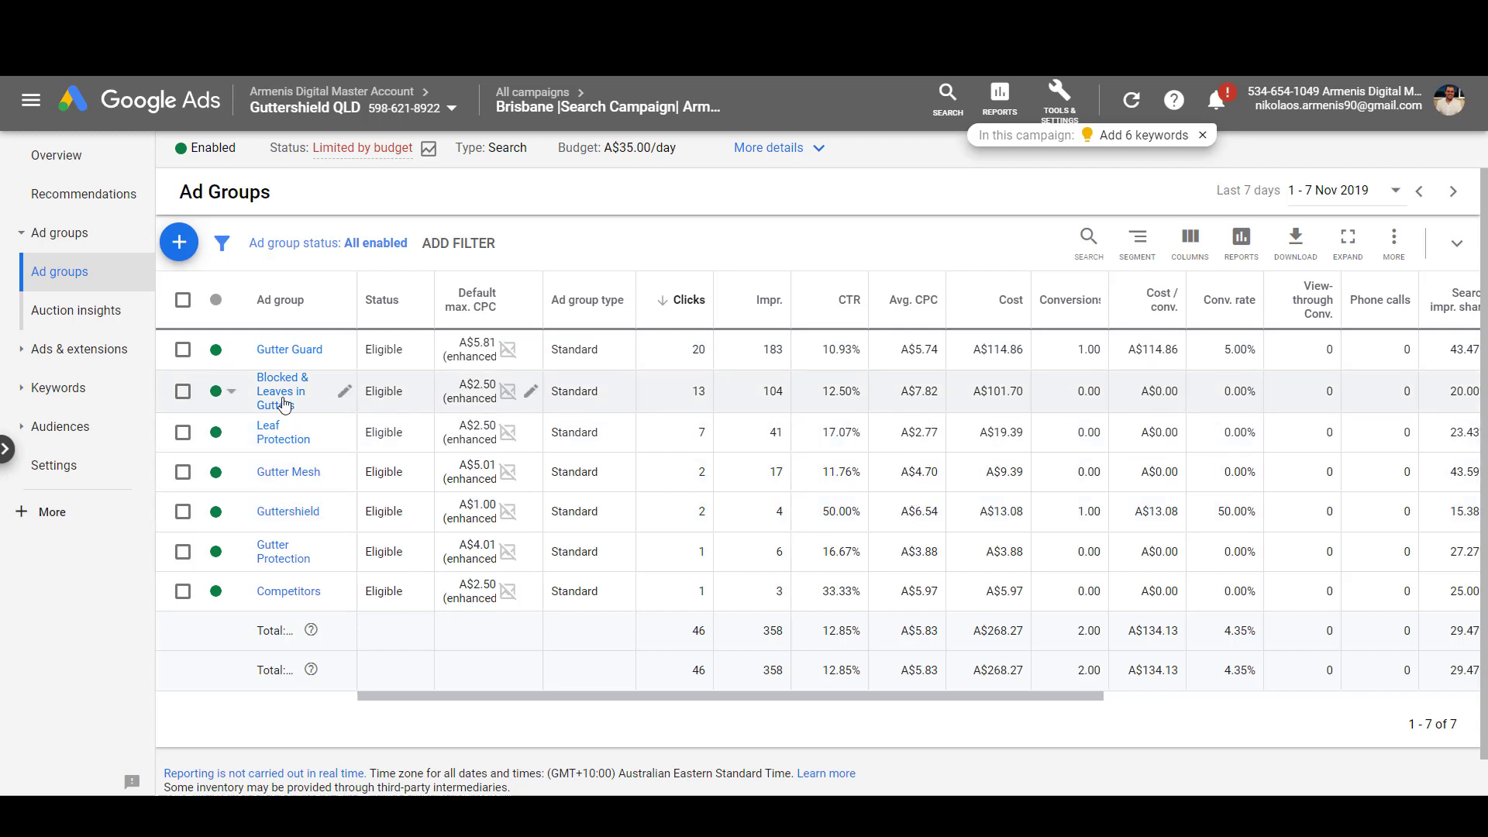
triple_click(1004, 391)
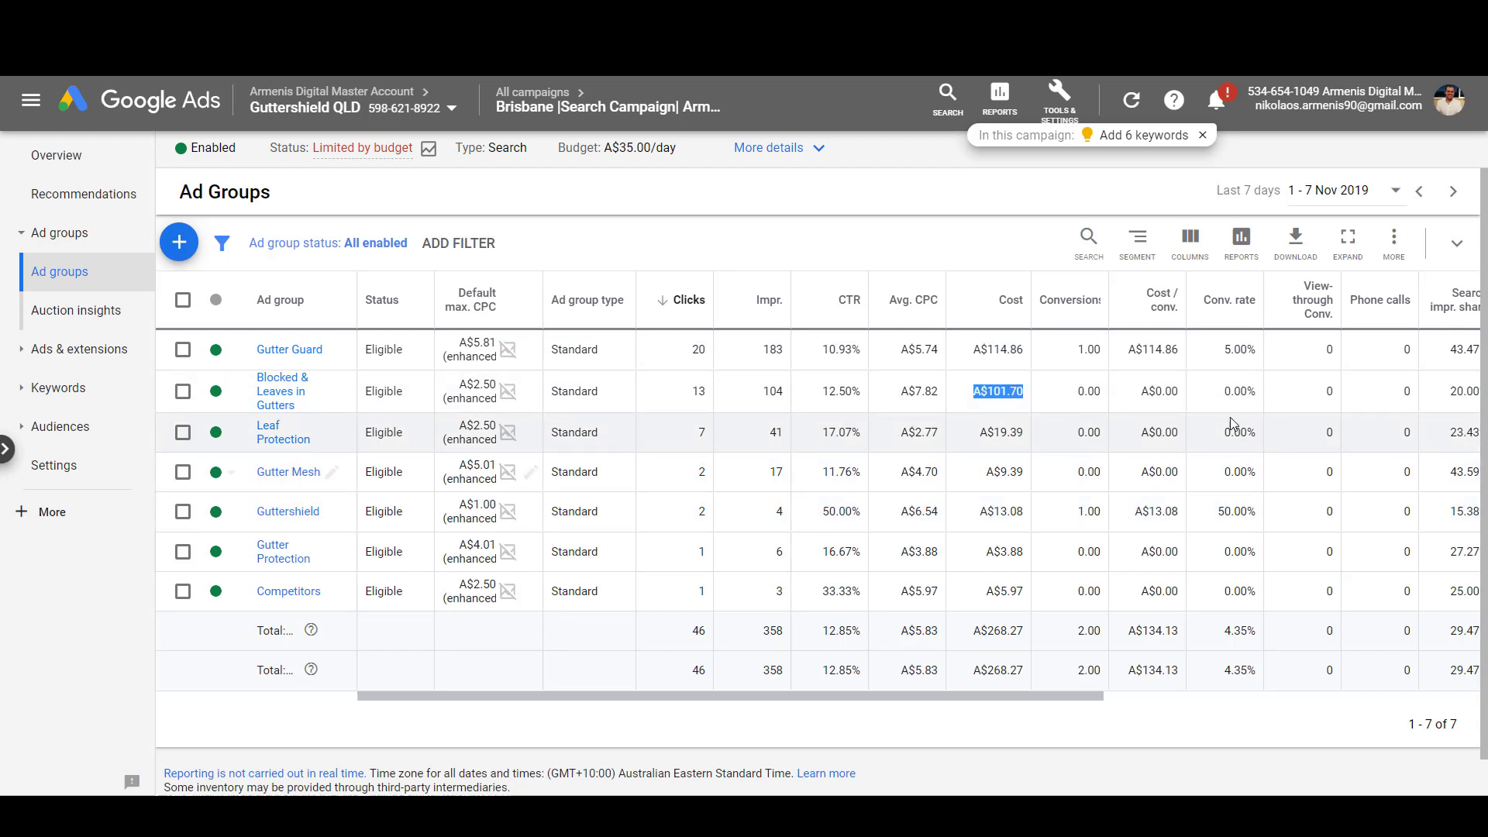
drag(941, 695, 905, 696)
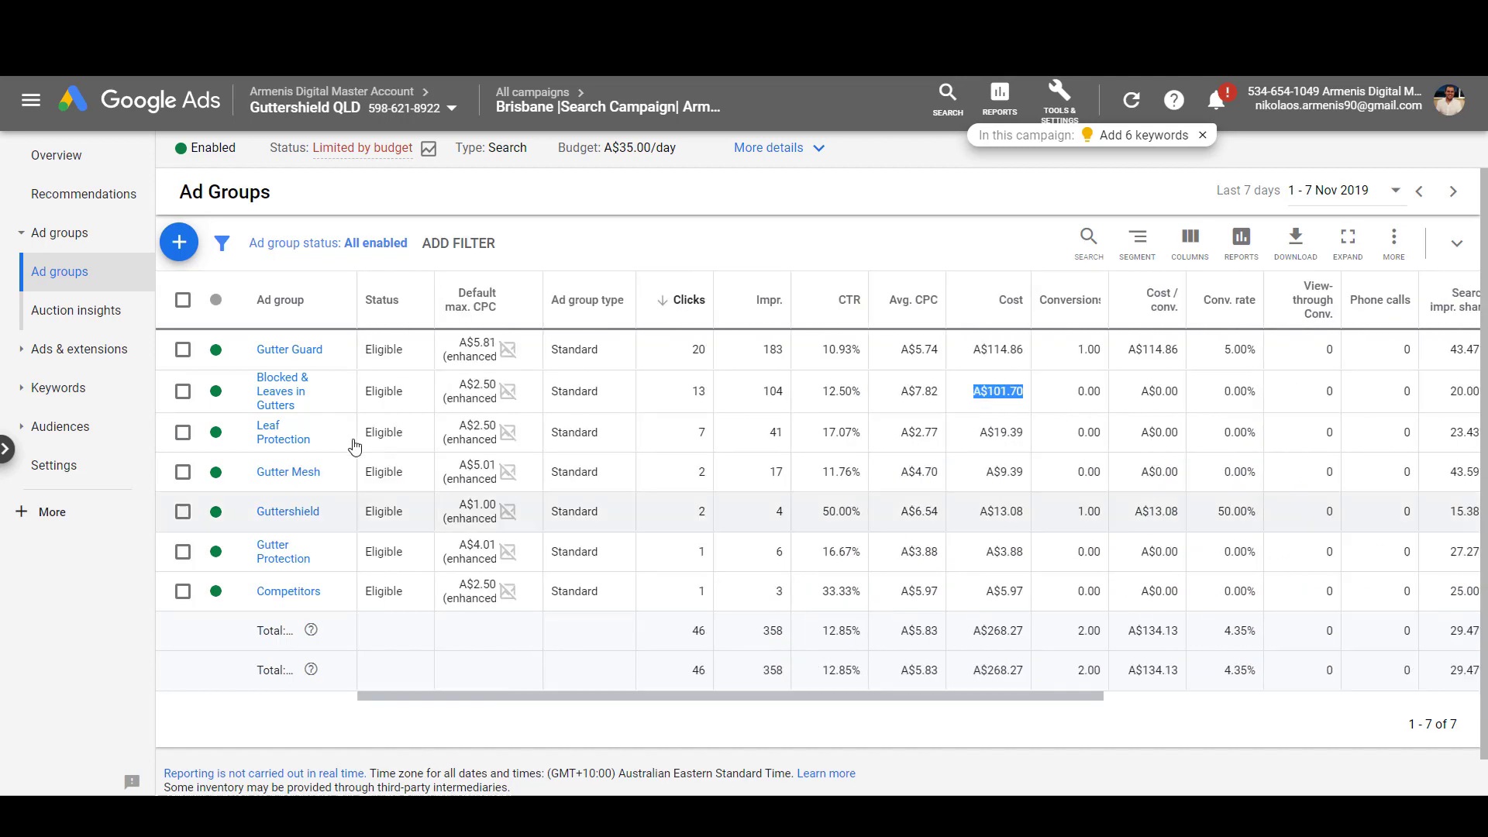
Step: Decrease the max. CPC bids of all keywords in the Blocked & Leaves in Gutters ad group by 25%
click(281, 391)
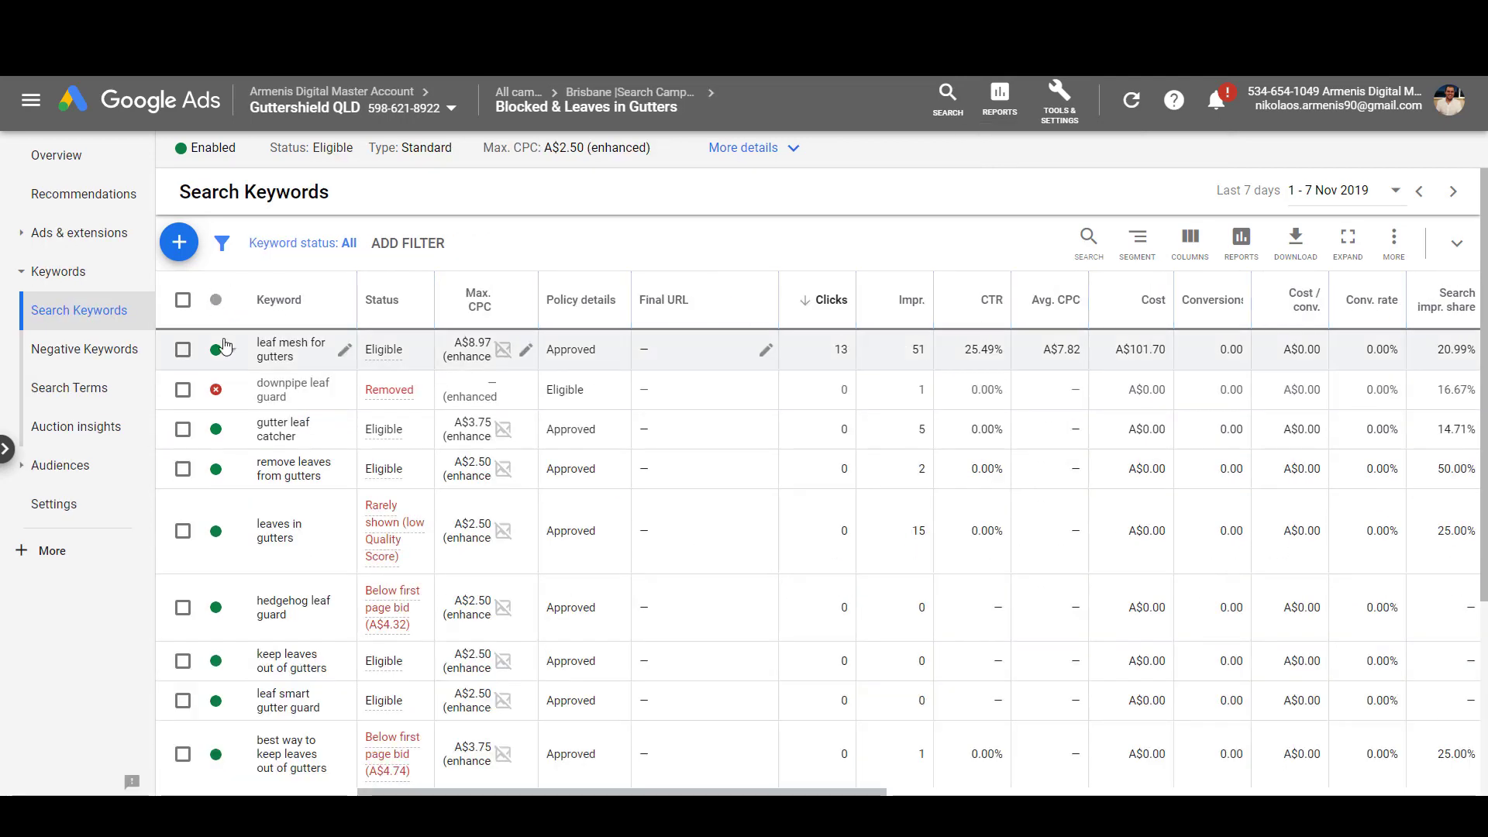
click(520, 354)
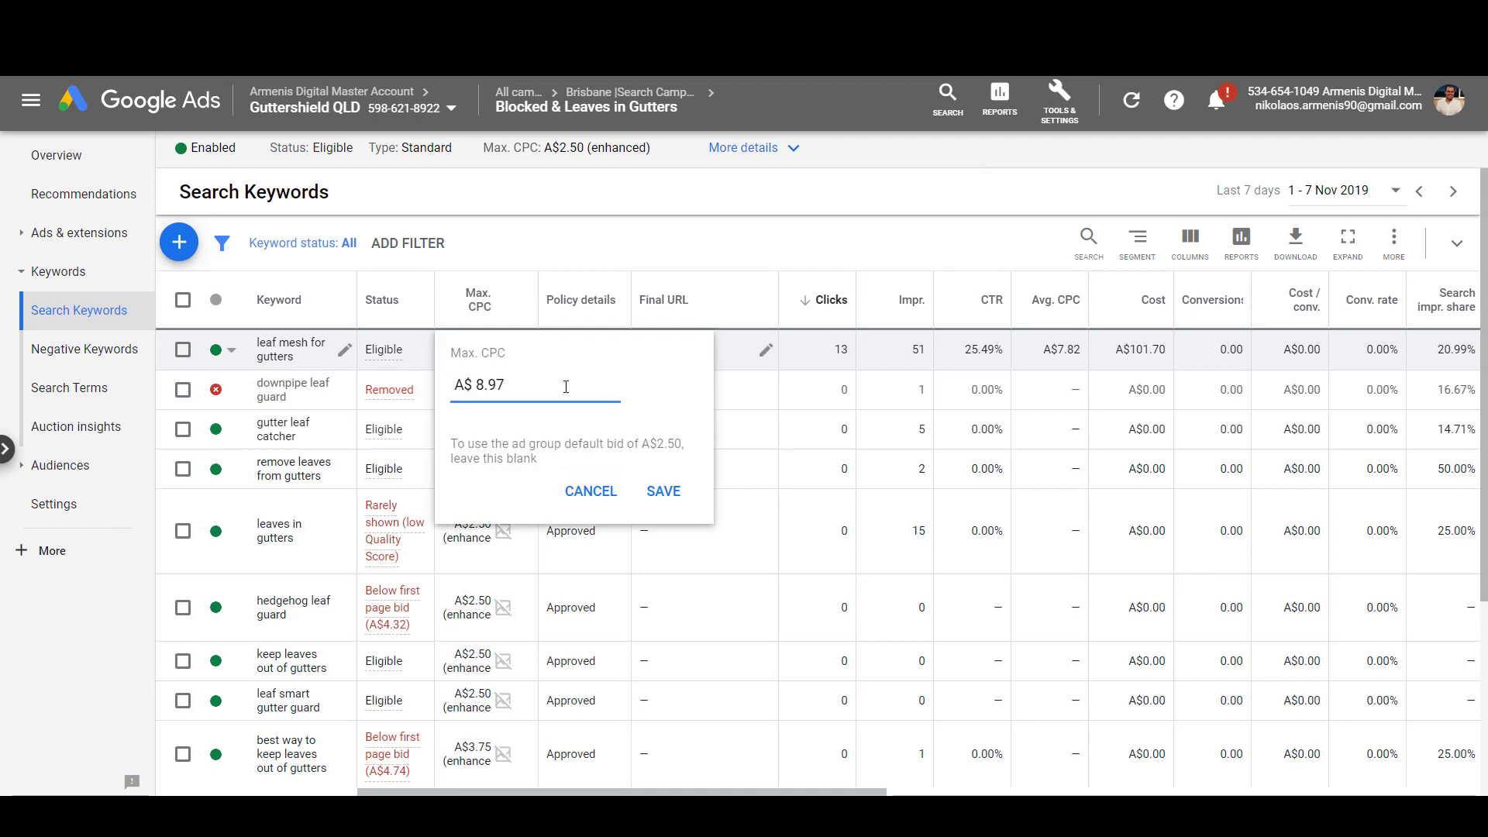
click(183, 302)
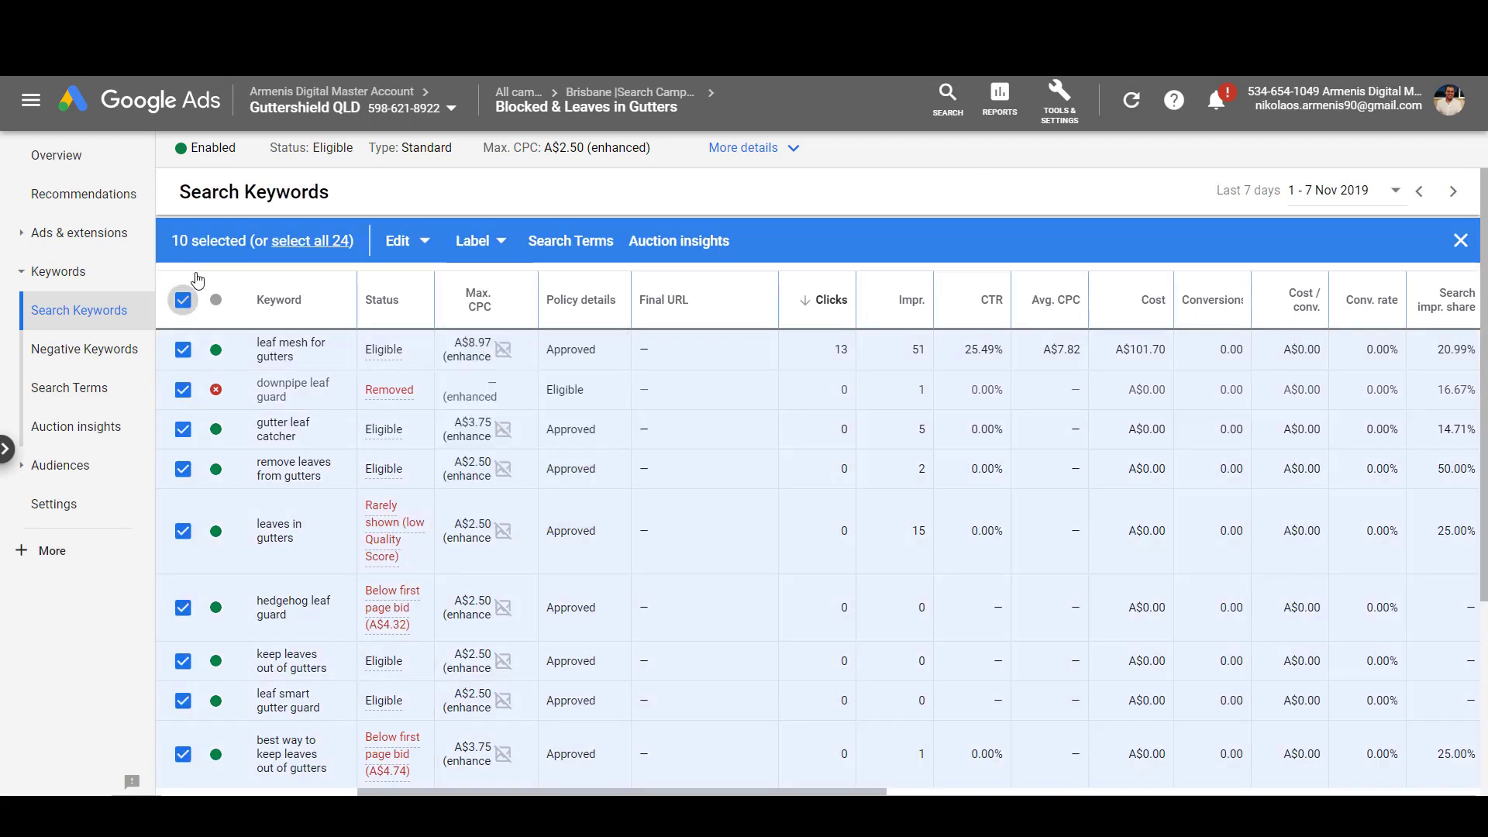
click(403, 243)
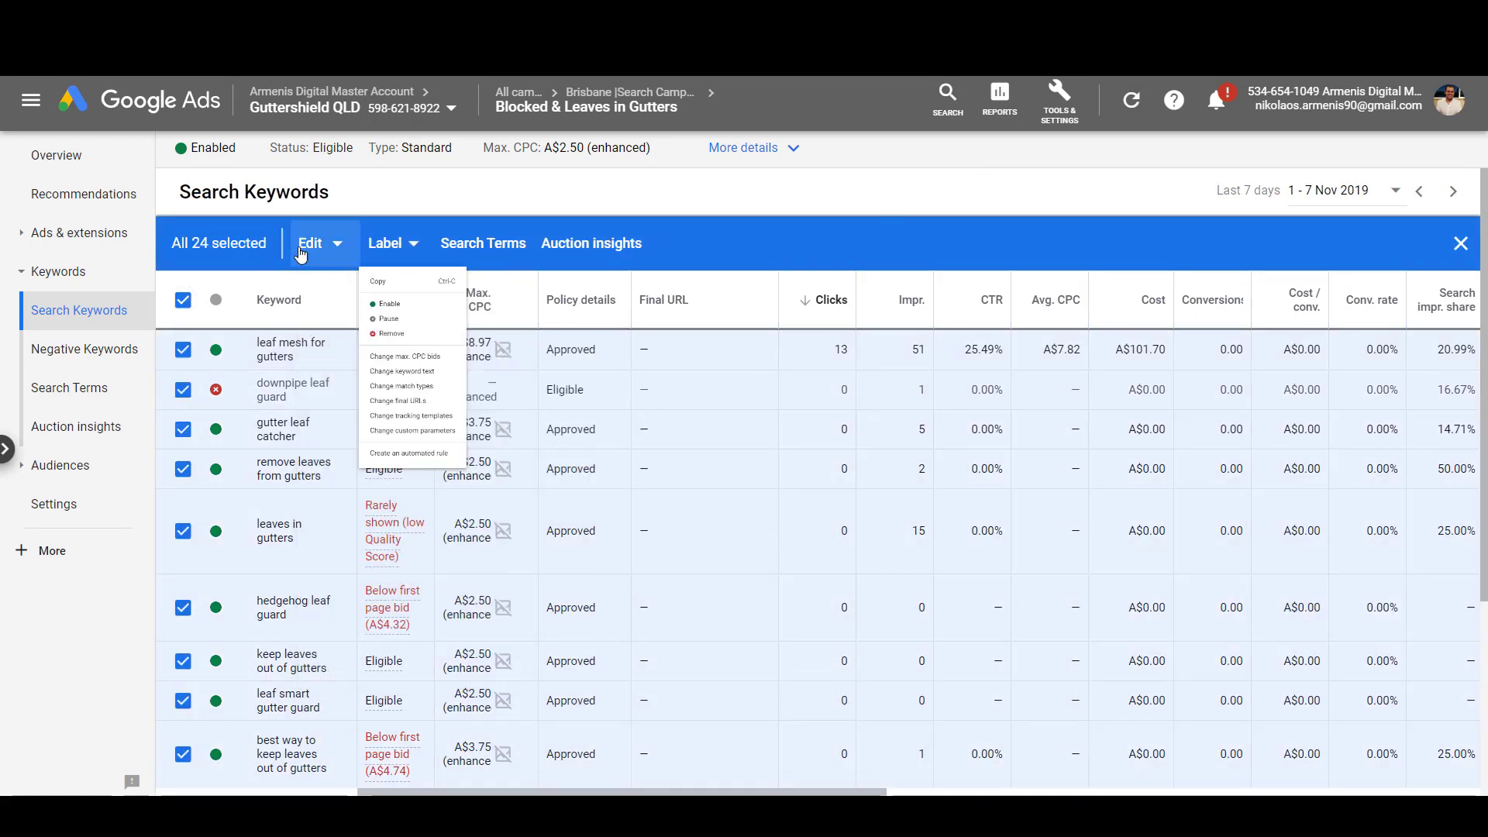
click(308, 244)
click(325, 244)
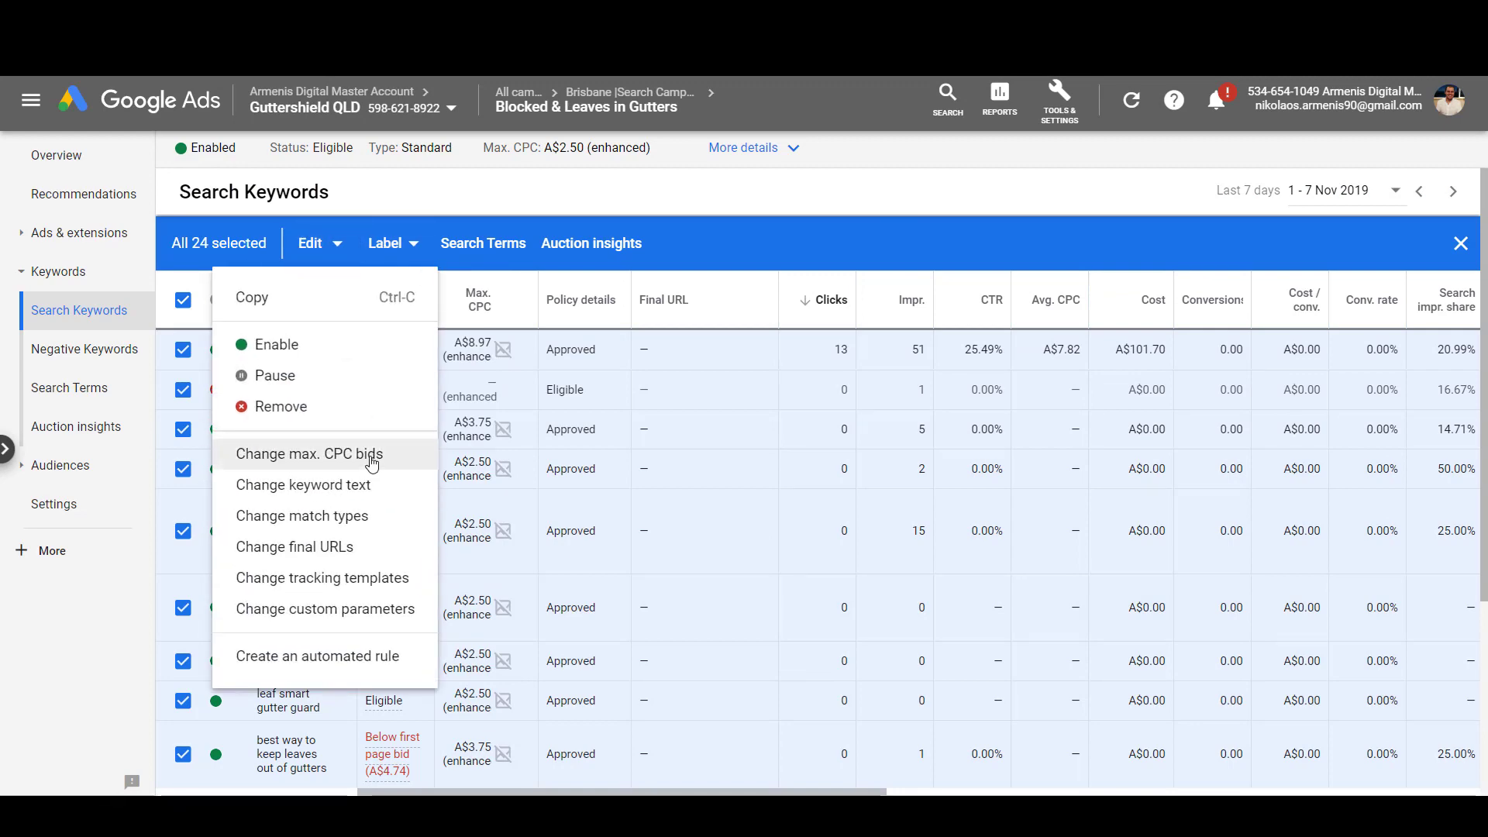
click(329, 455)
click(241, 370)
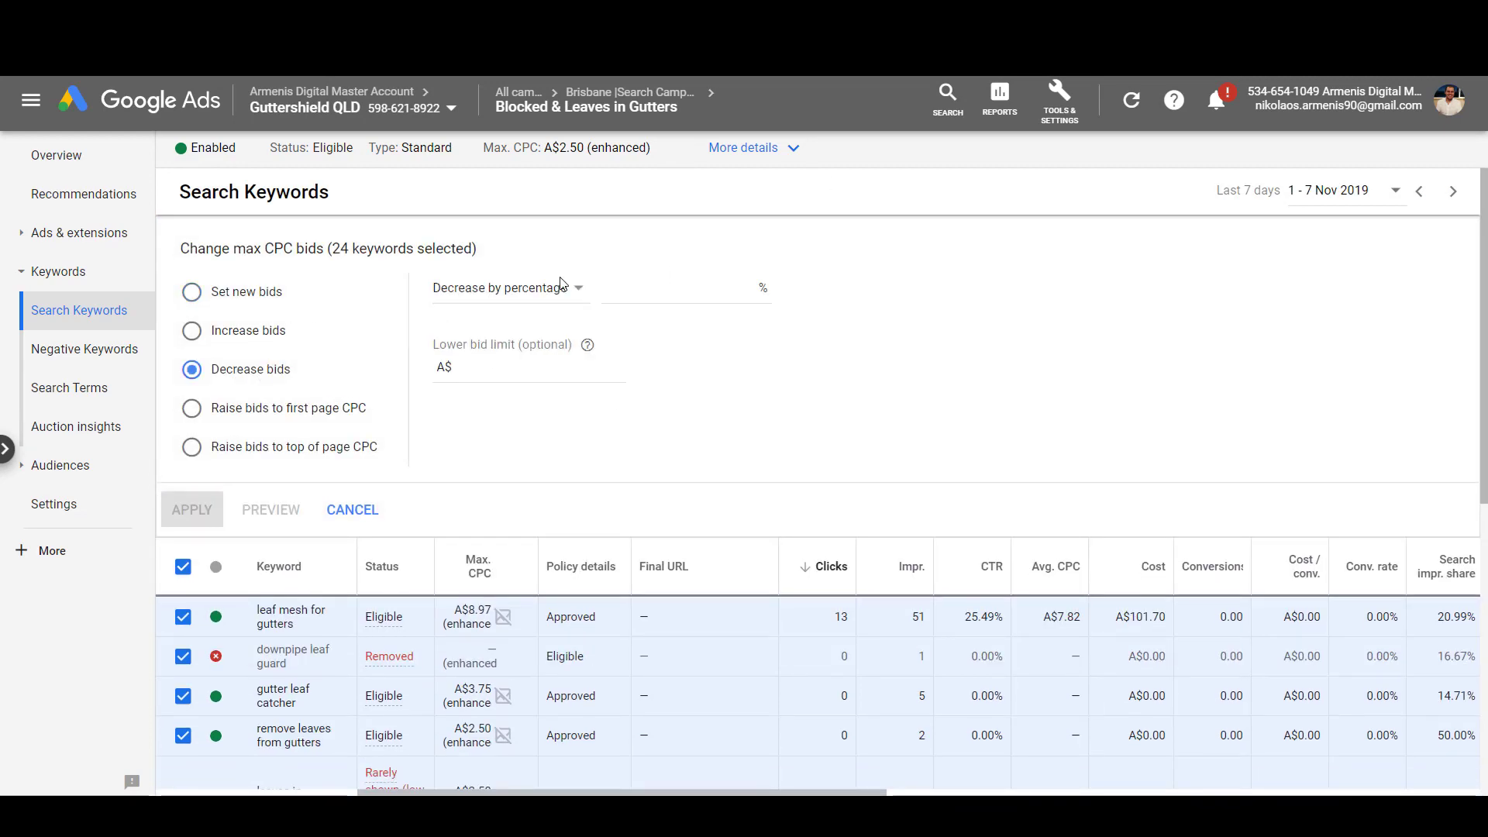
click(618, 289)
text(25)
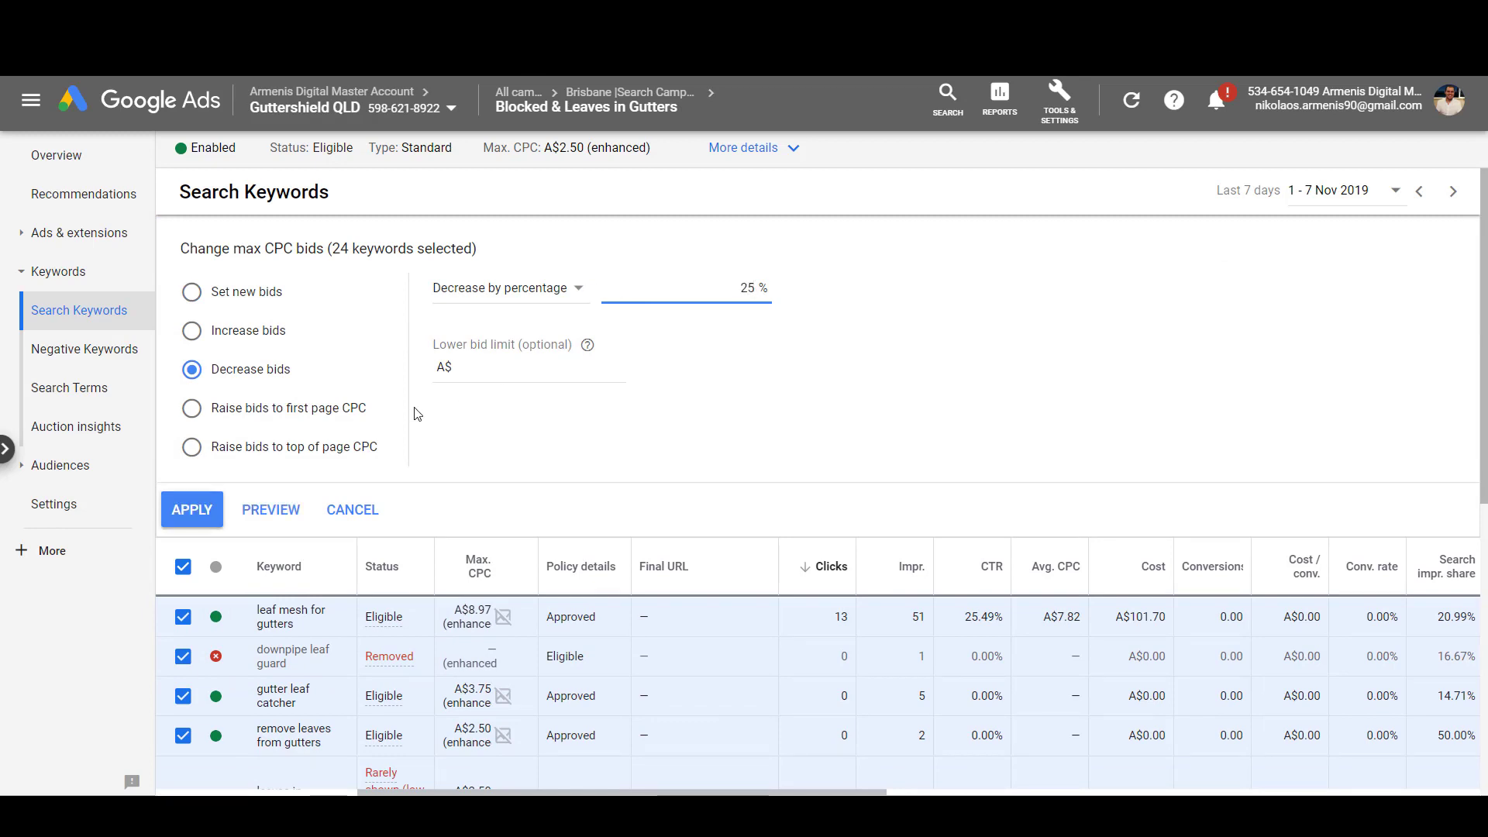
click(179, 516)
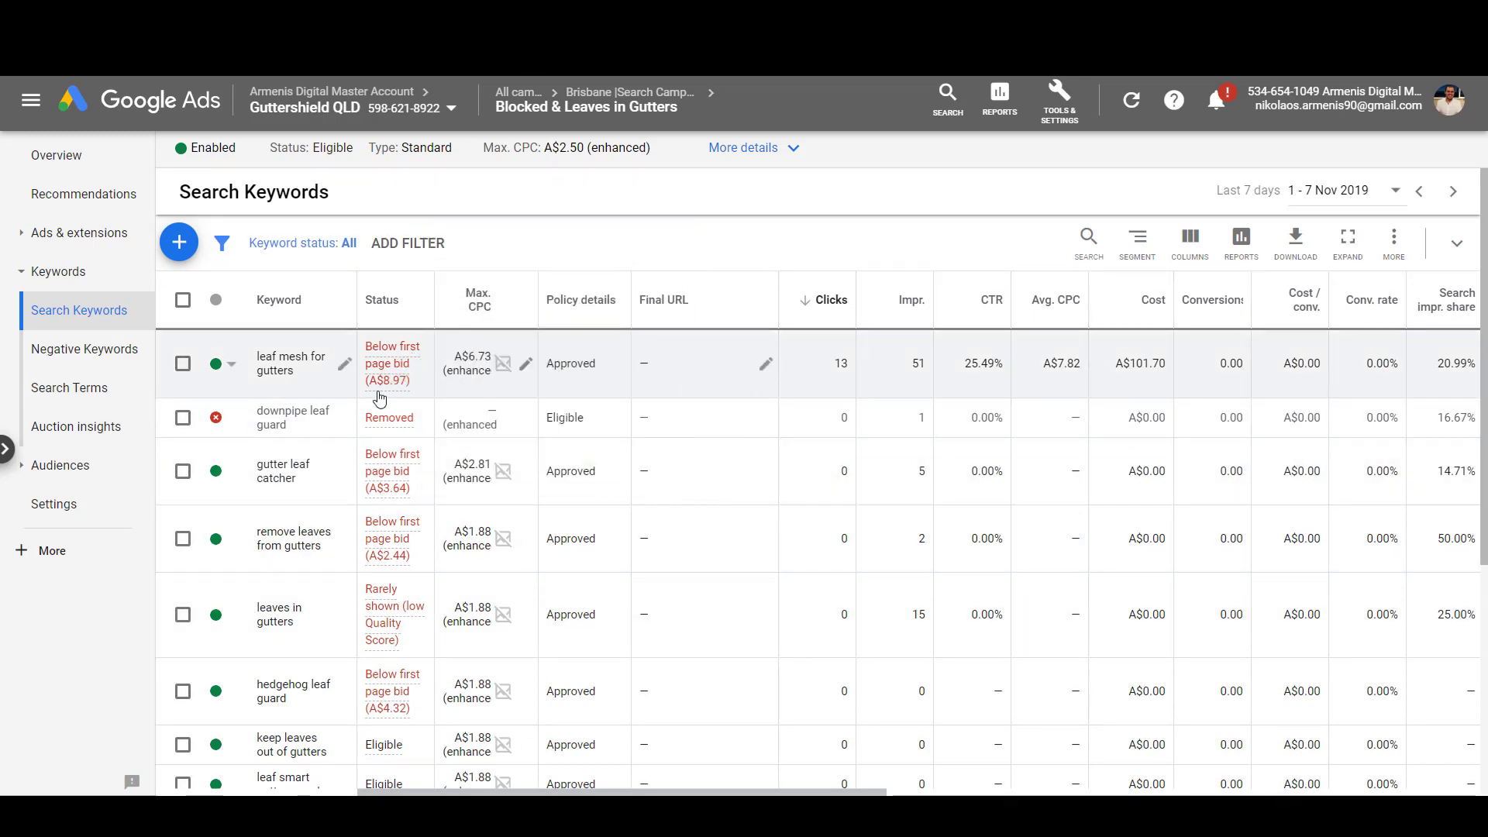
Step: Sort the ad group's keywords by Quality Score and review their expected CTR, landing page experience and ad relevance
drag(721, 792, 1323, 794)
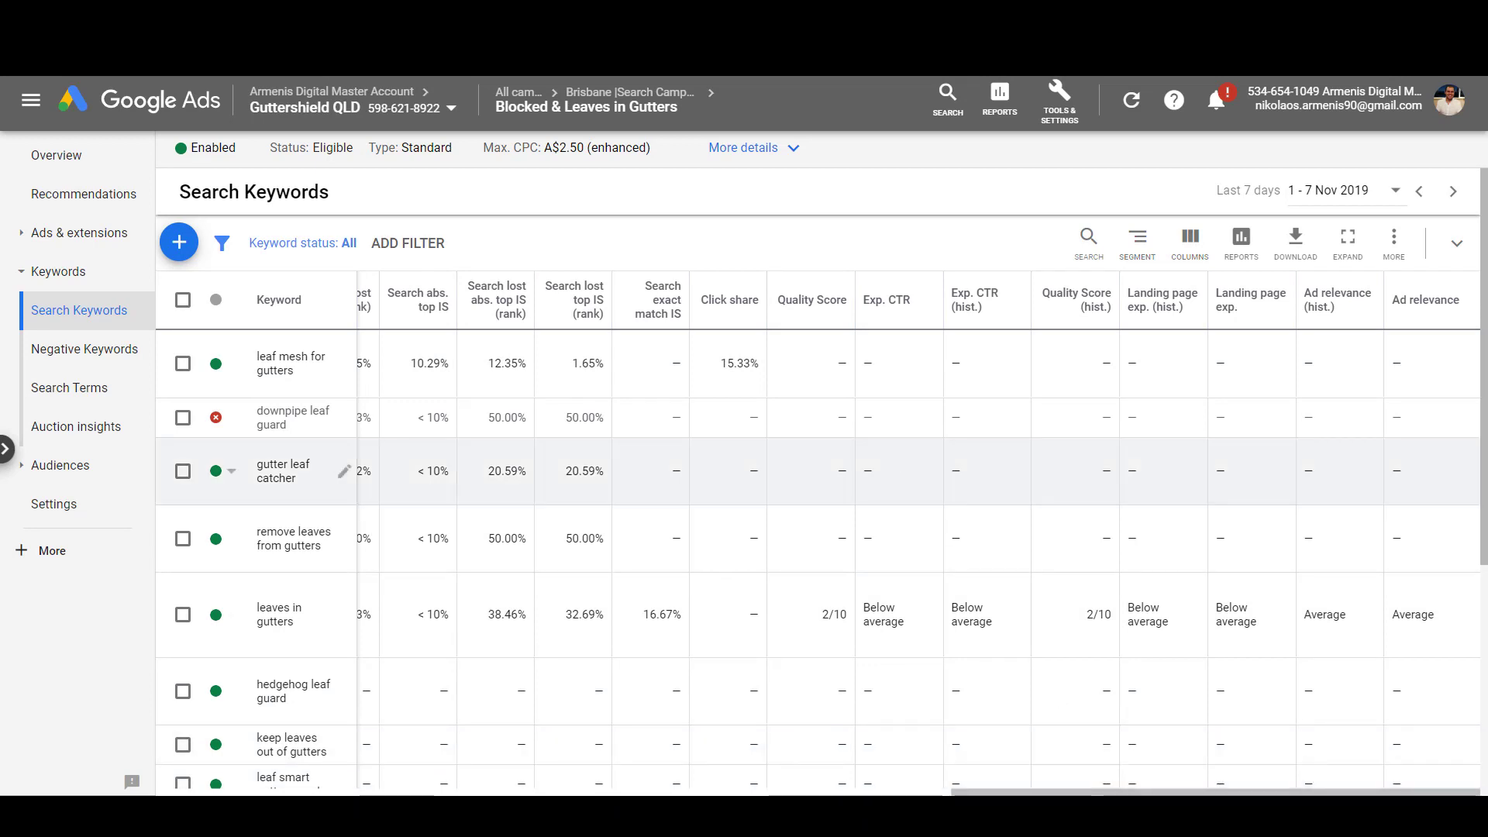
click(823, 299)
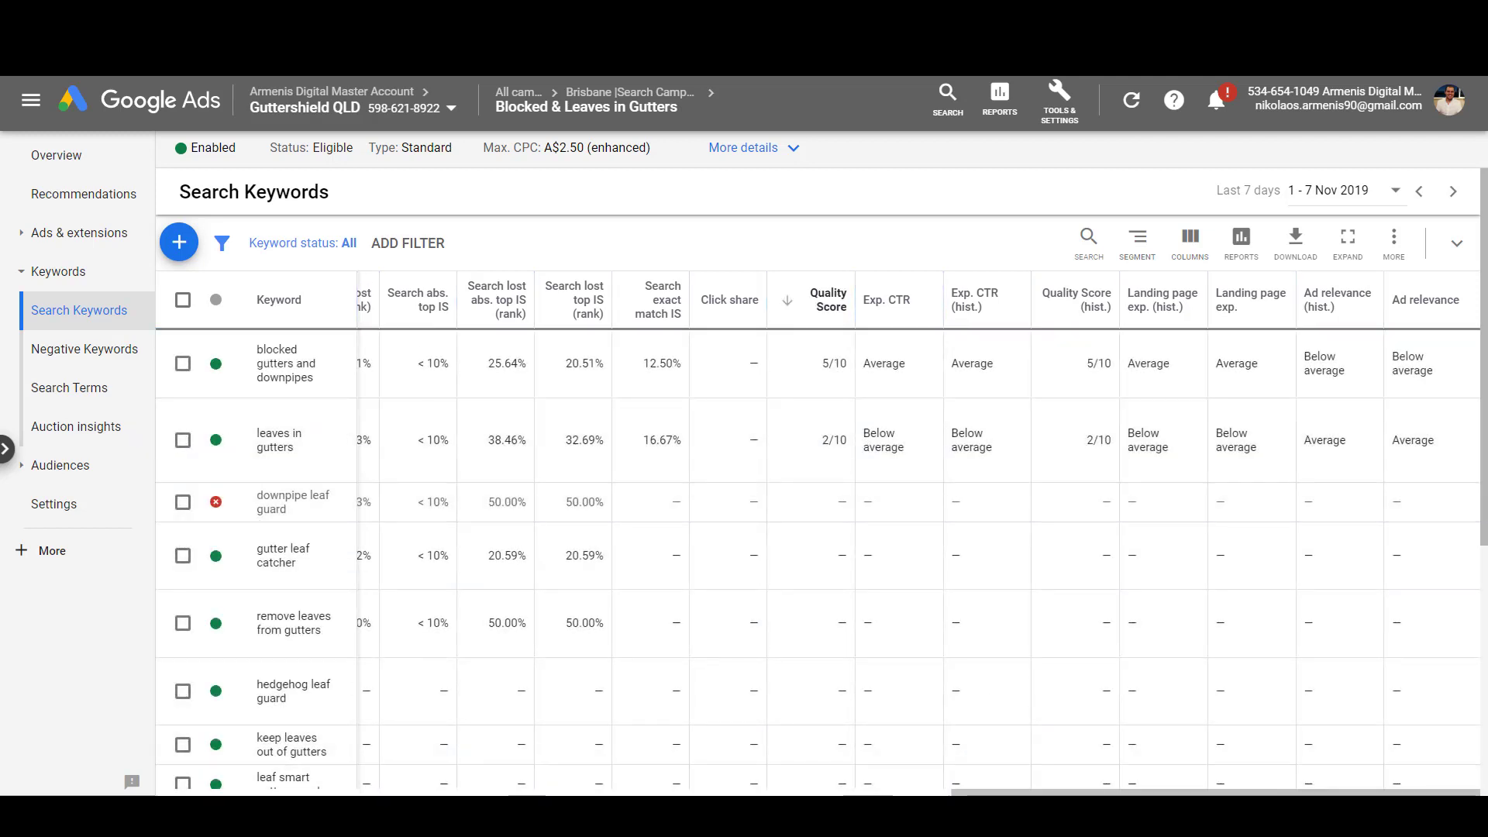
drag(1085, 792, 465, 792)
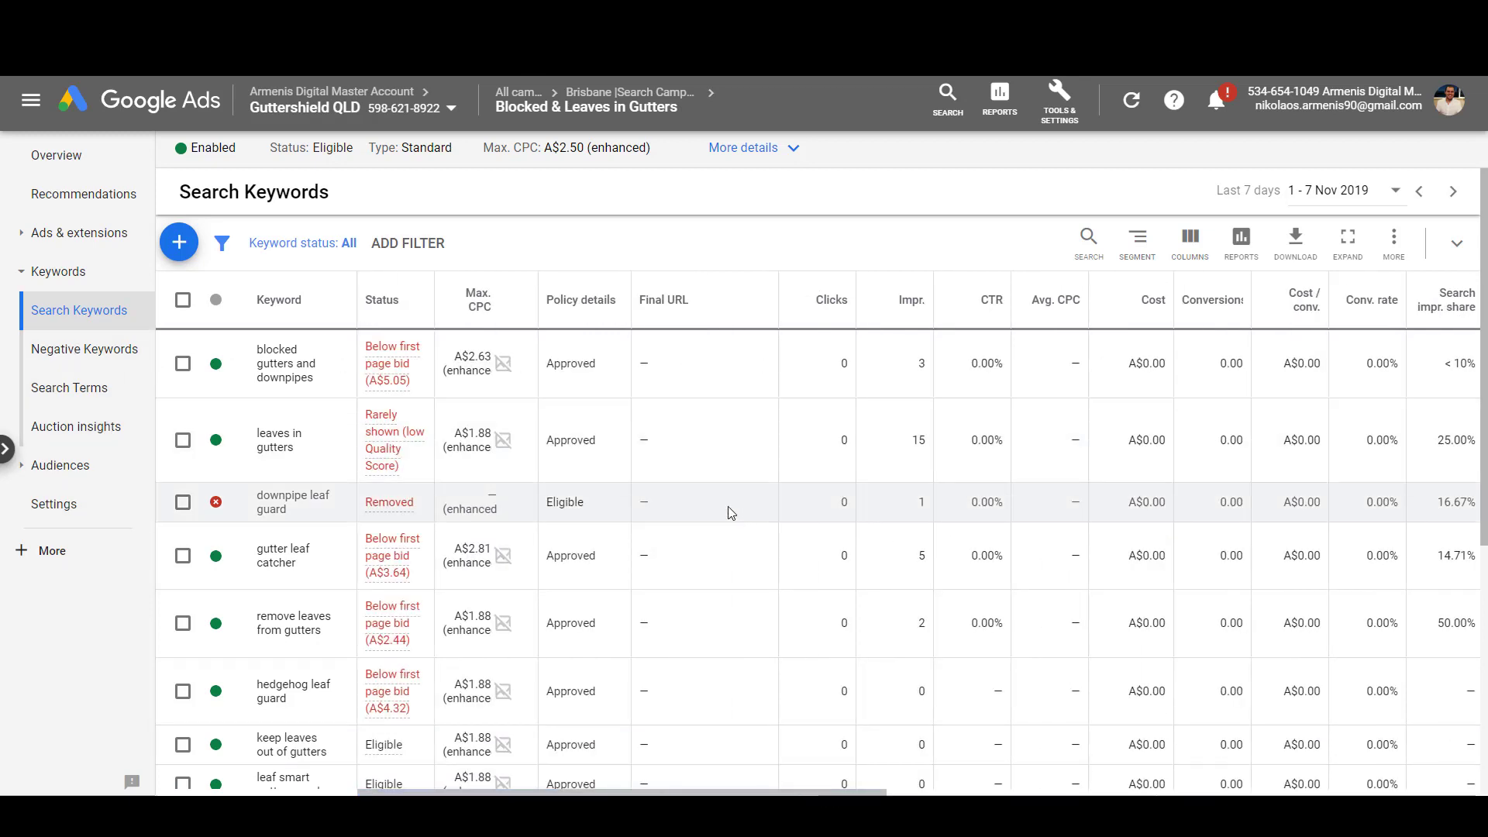
mouse_move(861, 794)
mouse_down()
mouse_move(1371, 794)
mouse_move(862, 793)
mouse_up()
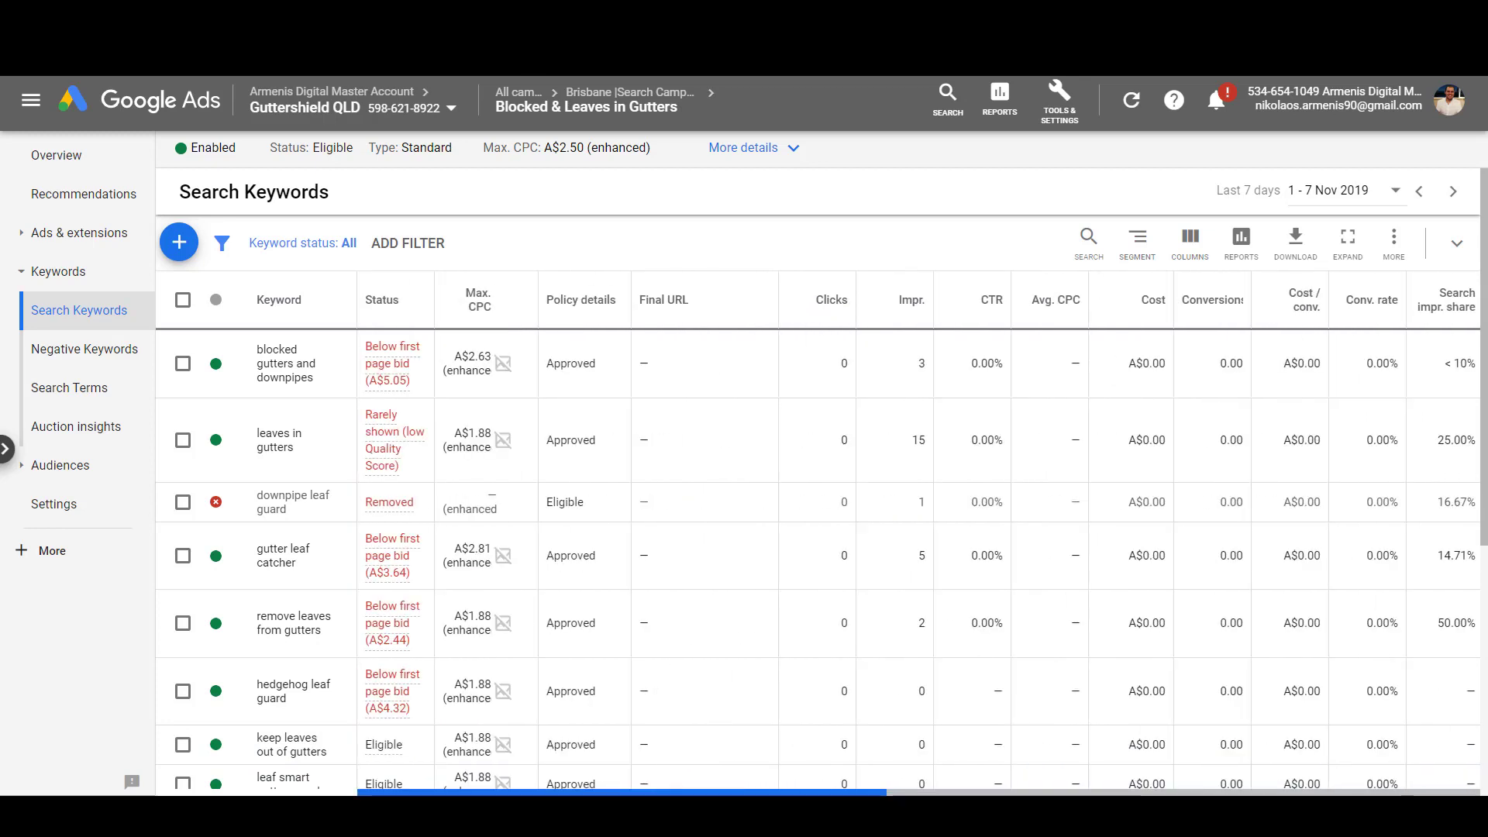
scroll(1007, 496, right, 10)
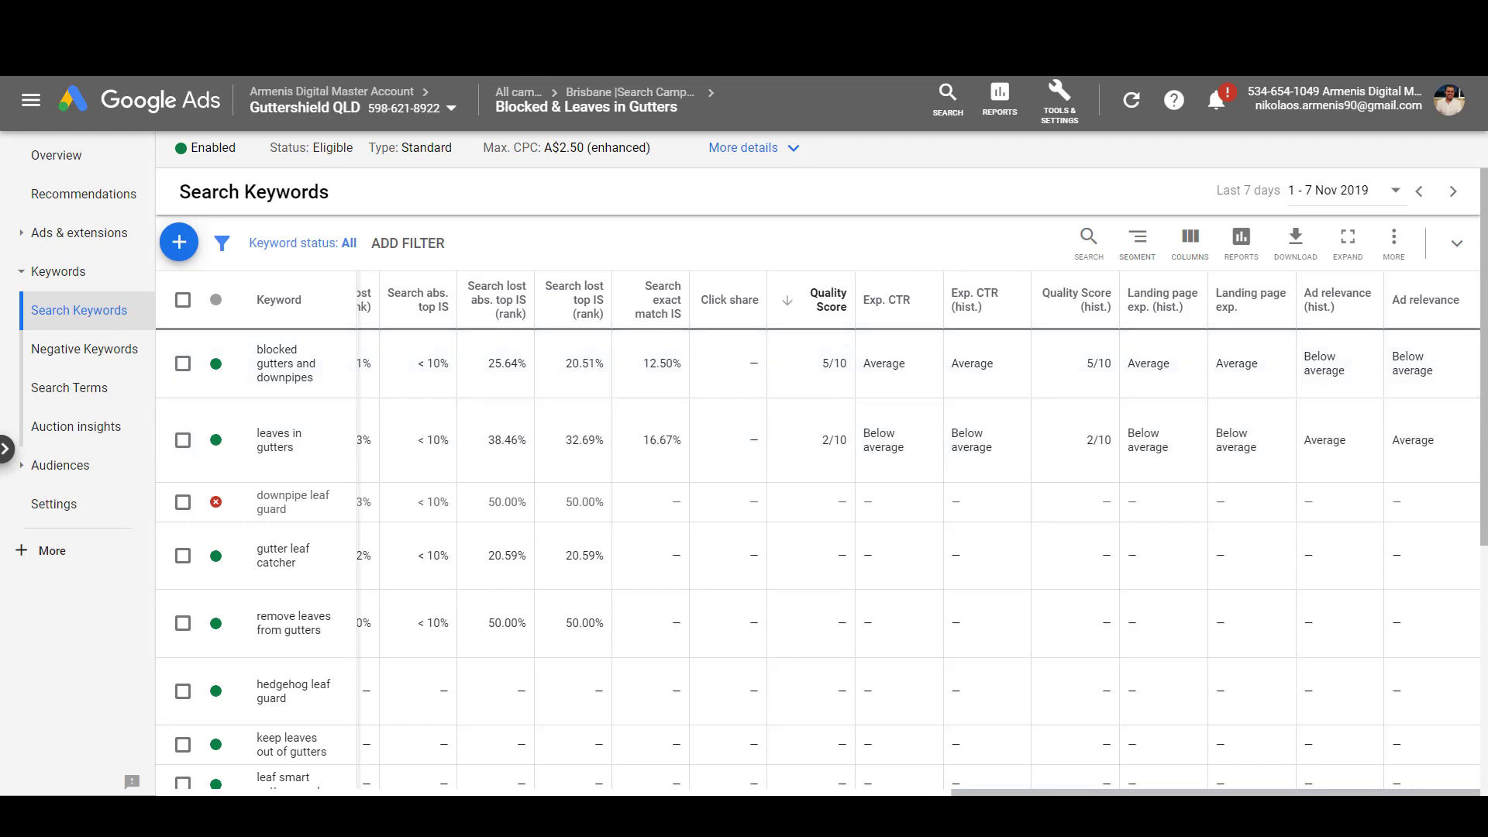
drag(1129, 792, 148, 331)
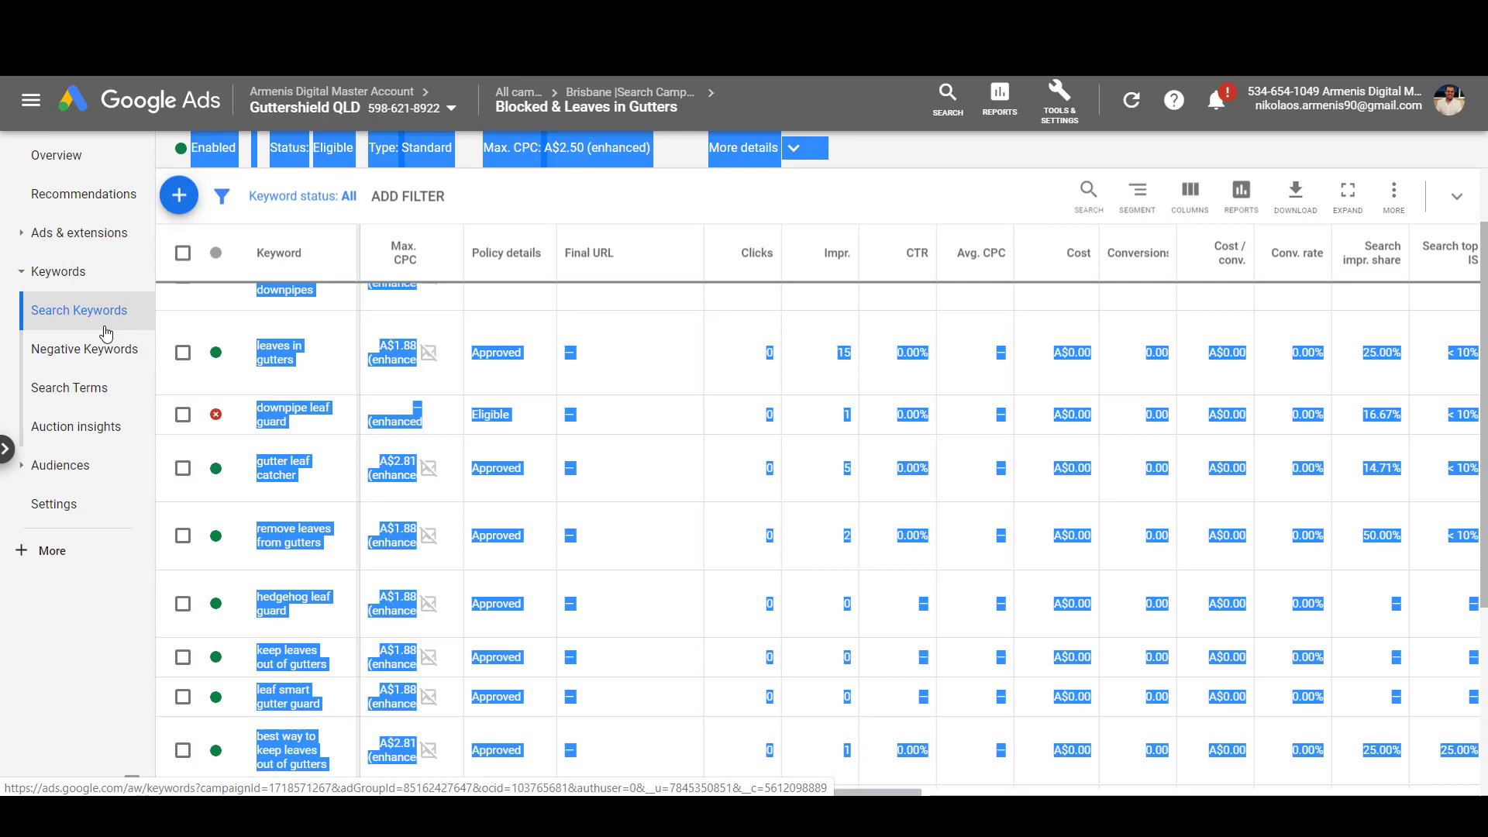
click(840, 107)
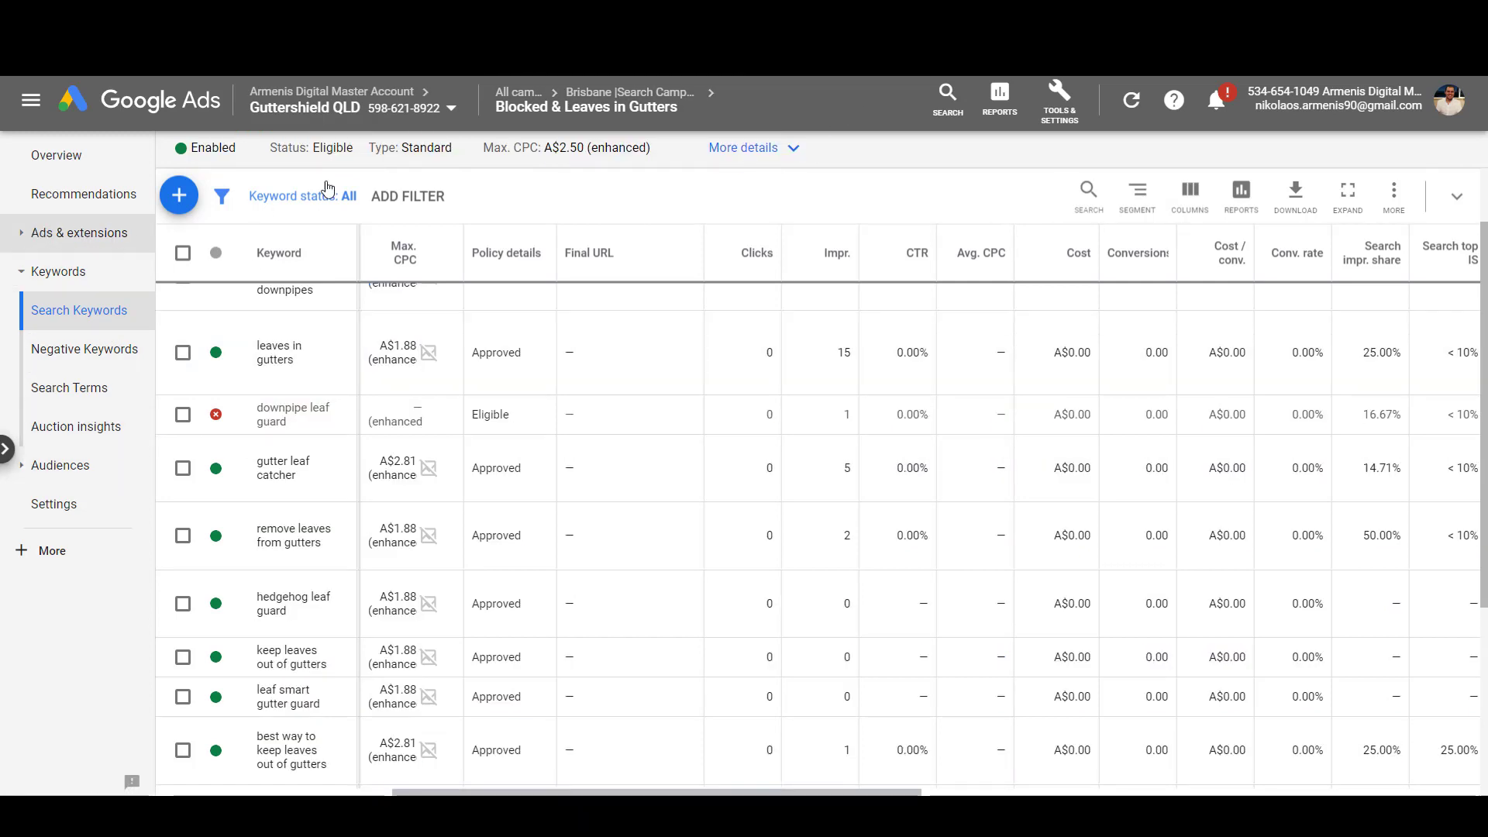
Step: Open the Brisbane campaign's Gutter Guard ad group, sort its keywords by clicks and review their impression share and Quality Score metrics
click(593, 99)
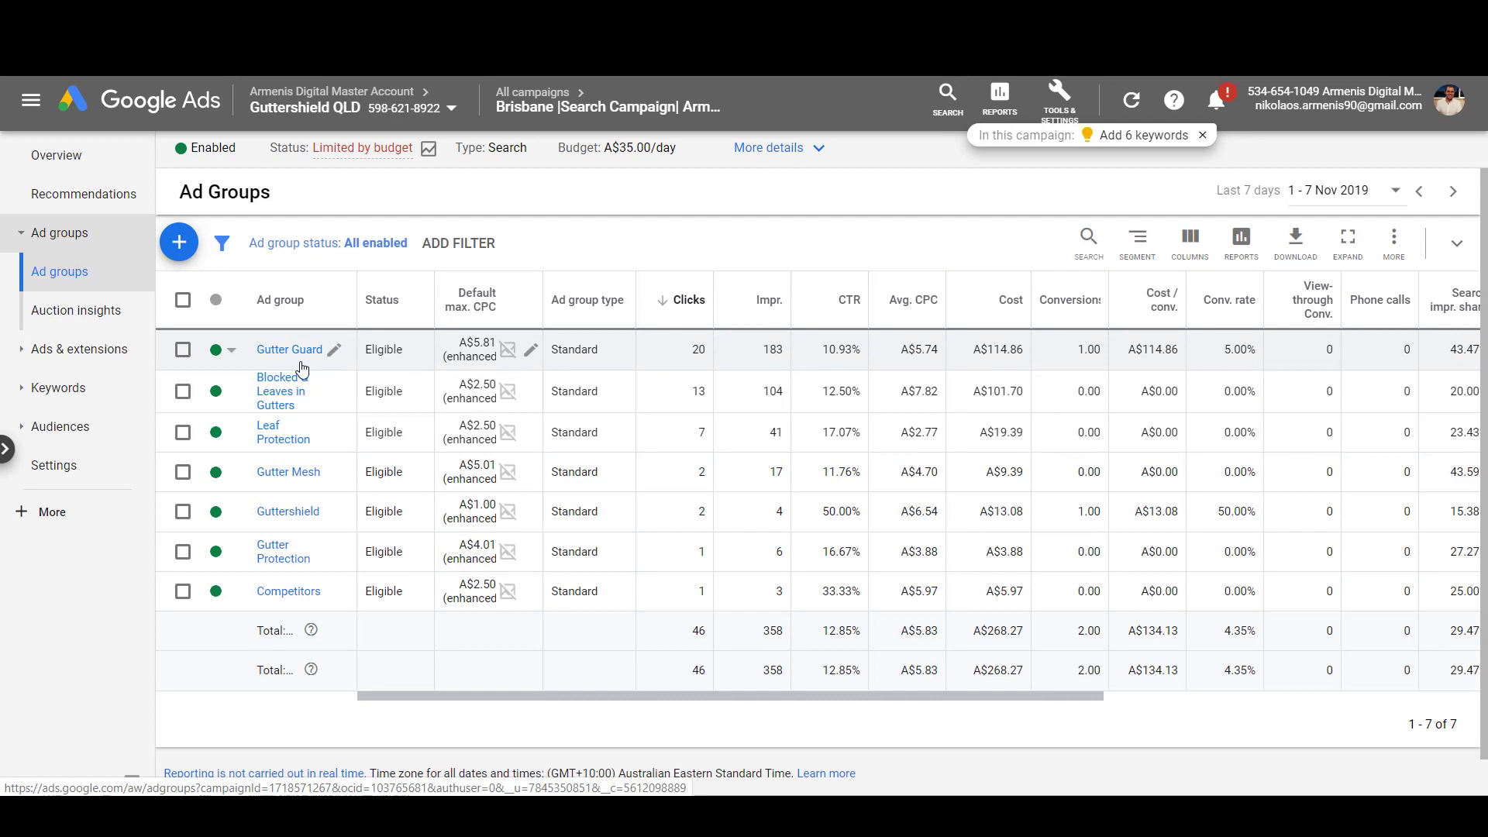
click(299, 356)
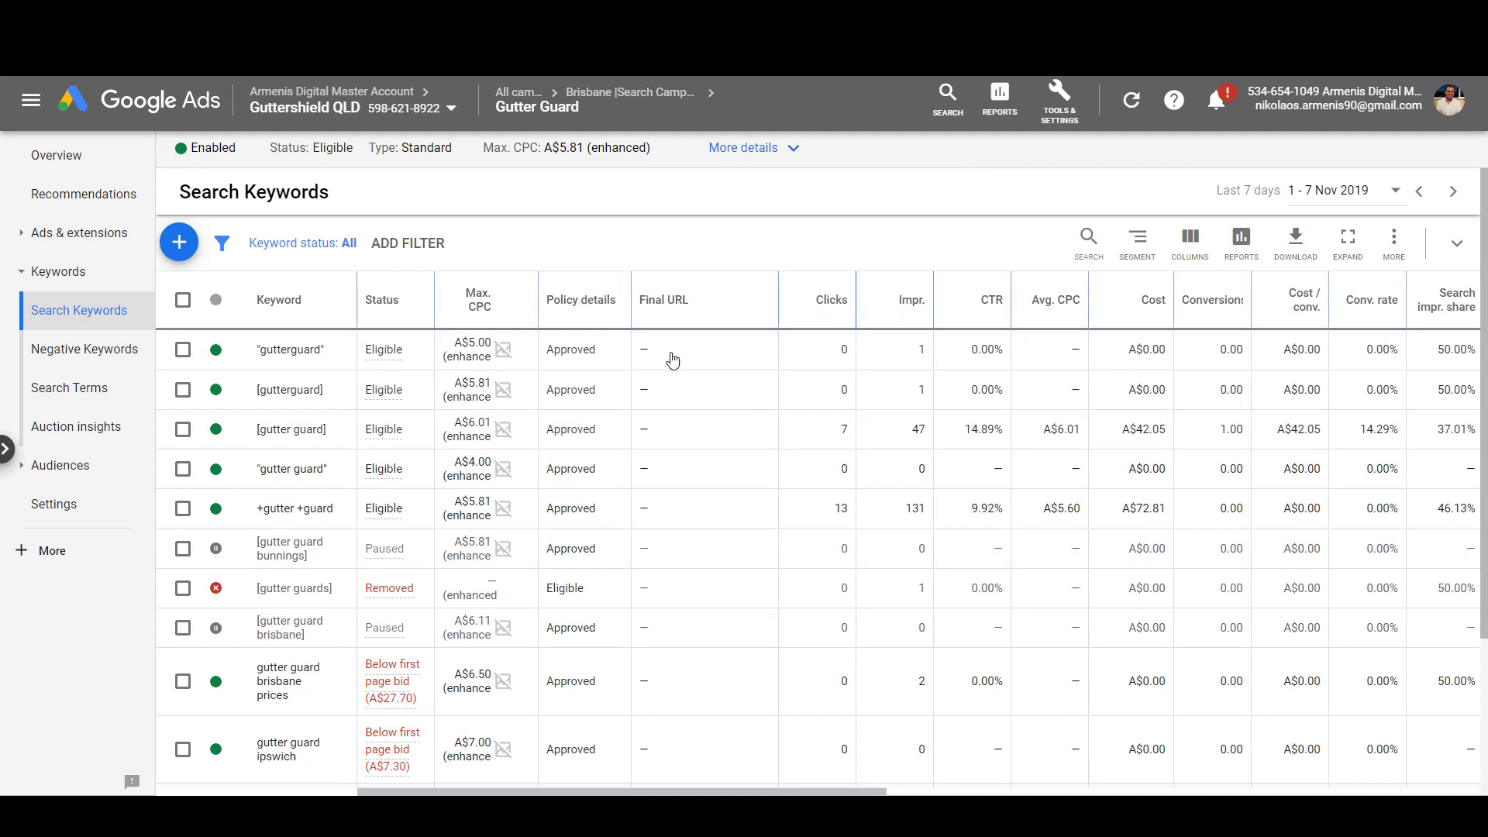
click(833, 310)
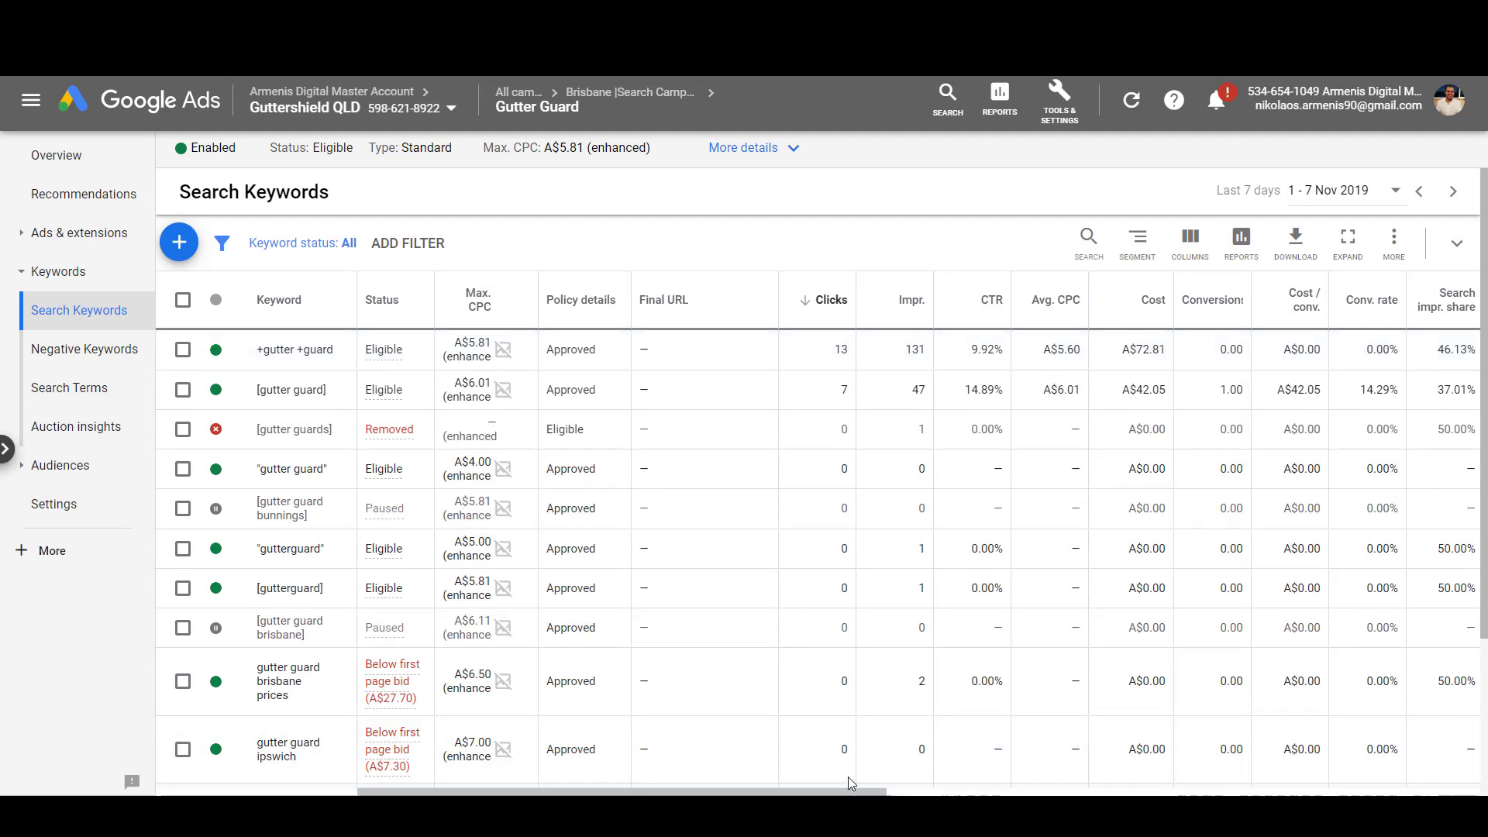
drag(852, 792, 918, 792)
drag(1031, 794, 1471, 793)
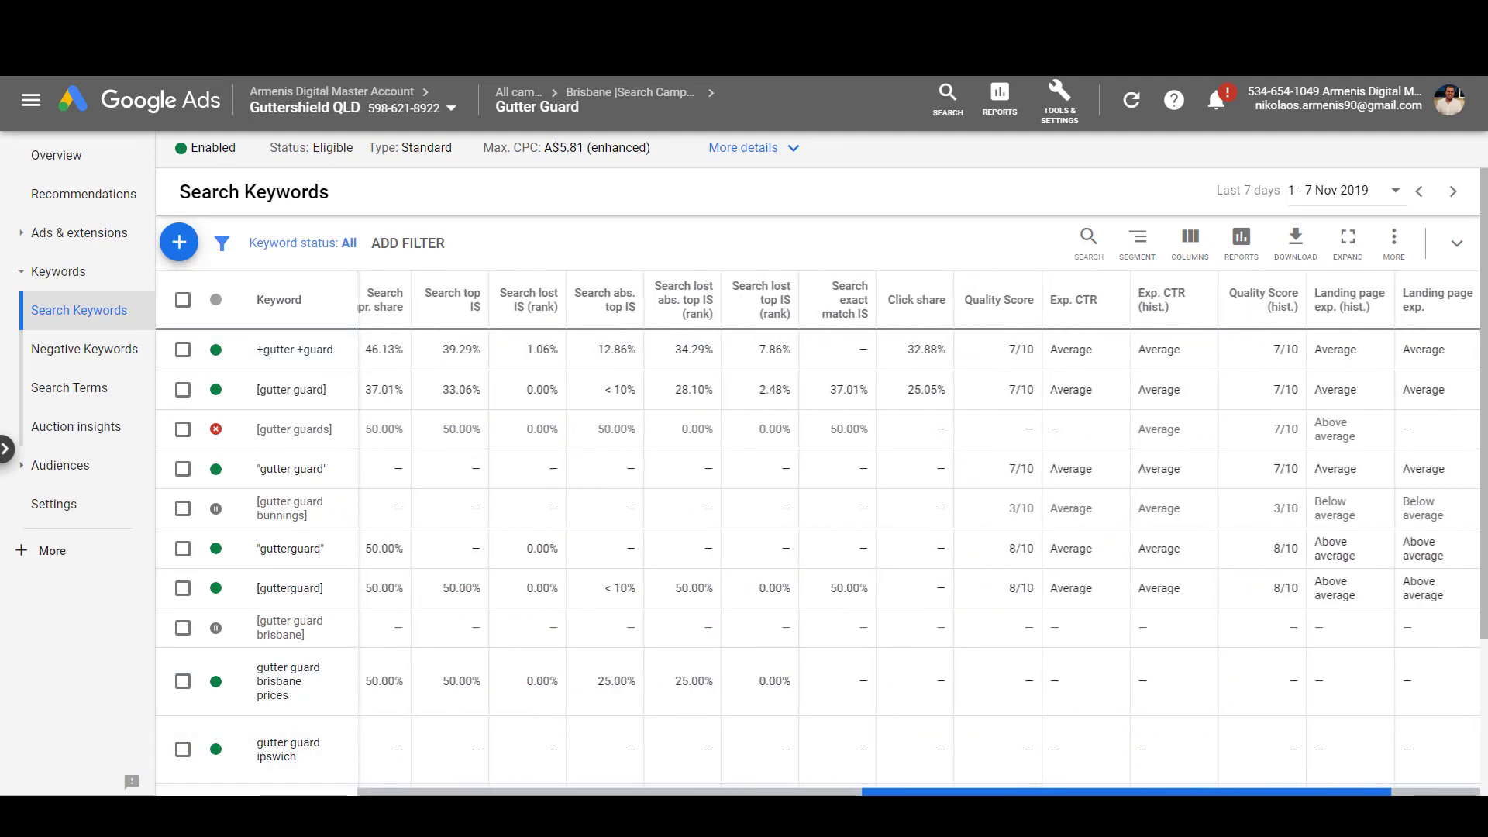
drag(923, 793, 1039, 792)
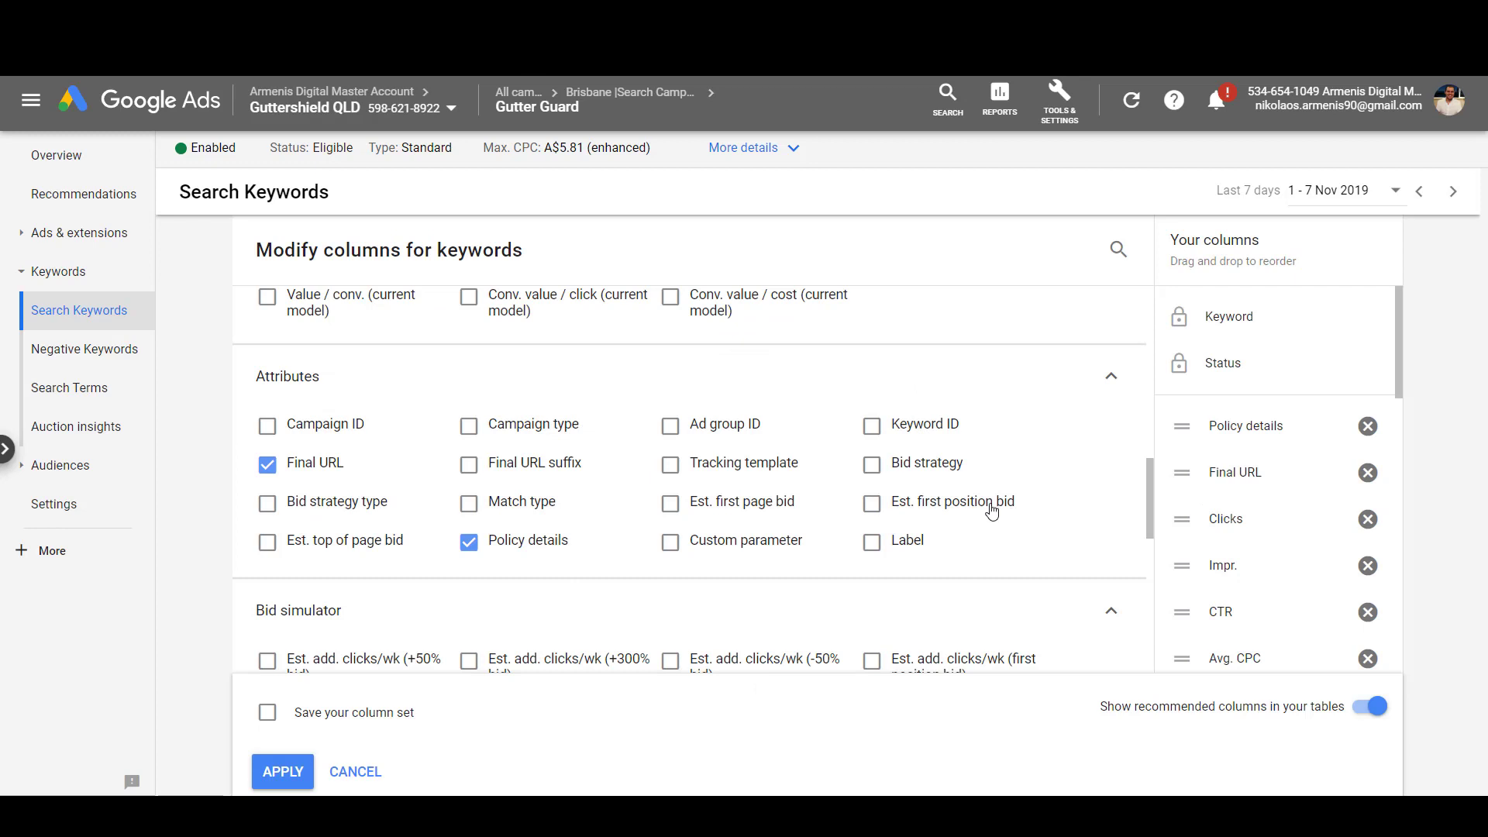
Step: Add the Est. first page bid, Est. first position bid and Est. top of page bid columns to the keywords table
mouse_move(954, 503)
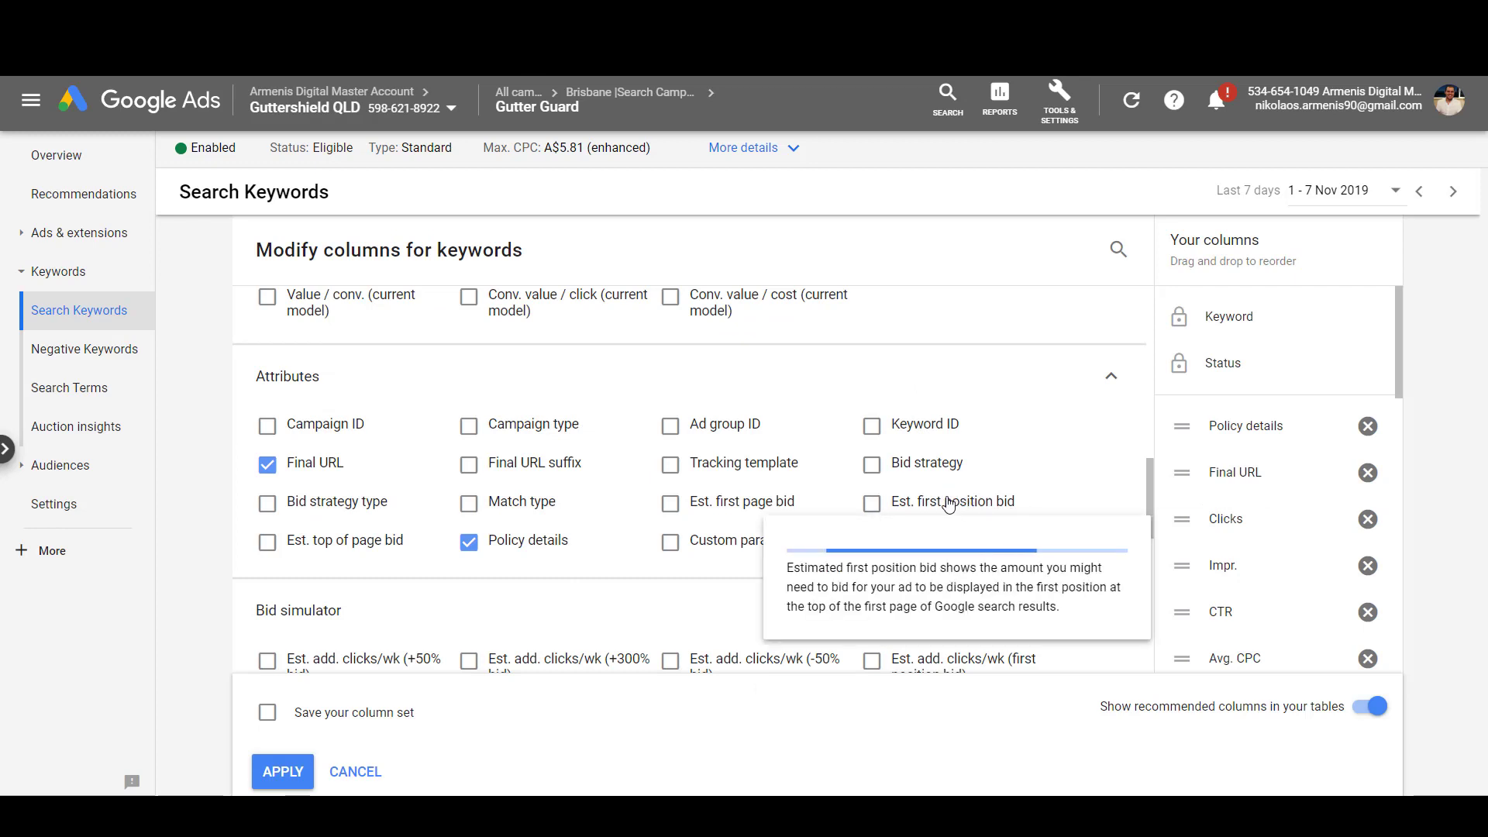
click(746, 509)
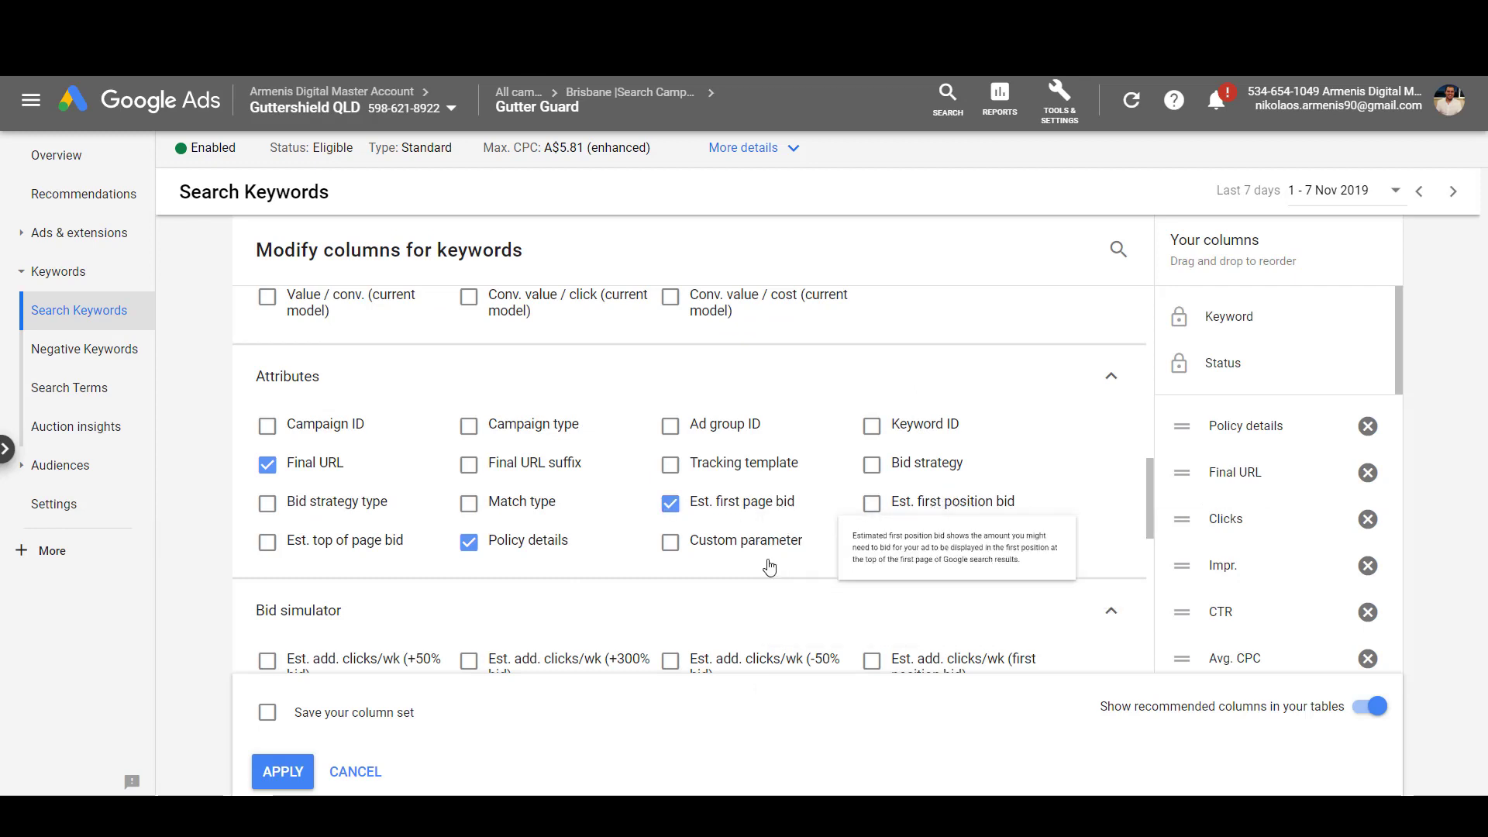
click(915, 506)
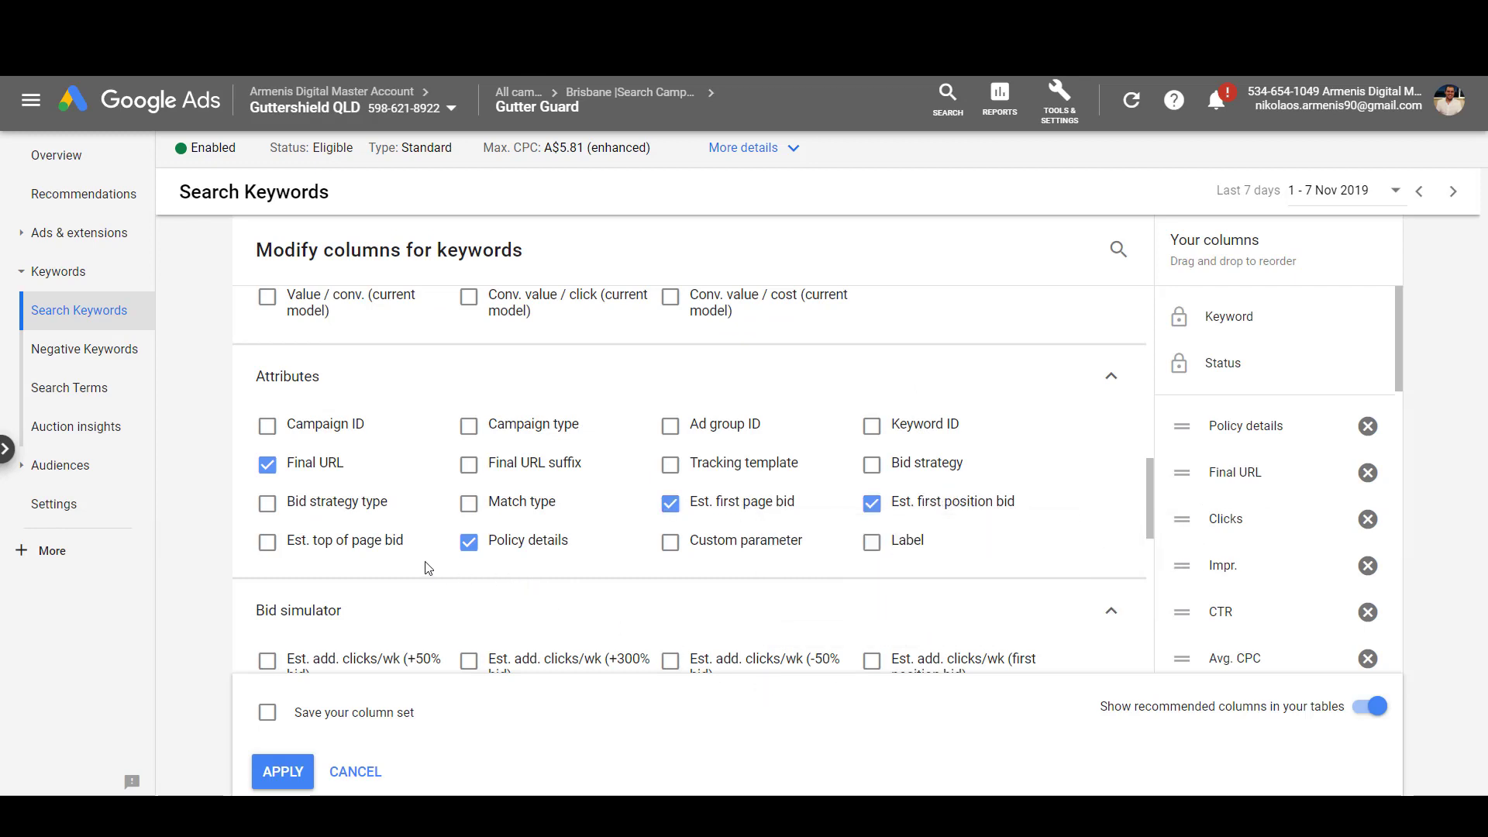
click(373, 552)
click(282, 770)
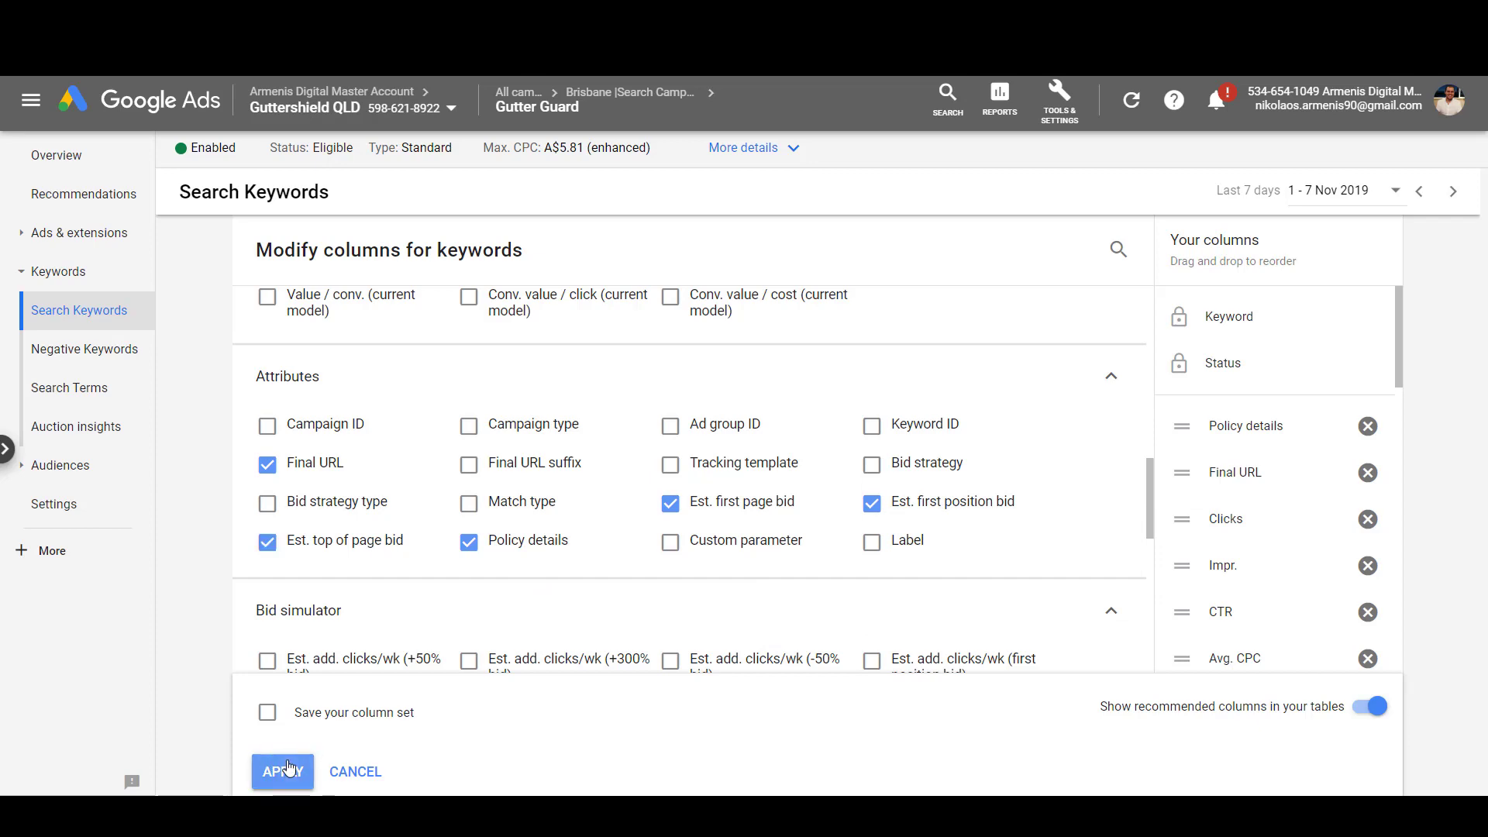
Step: Compare the +gutter +guard keyword's estimated first page, first position and top of page bids with its max. CPC
drag(1147, 791, 1271, 791)
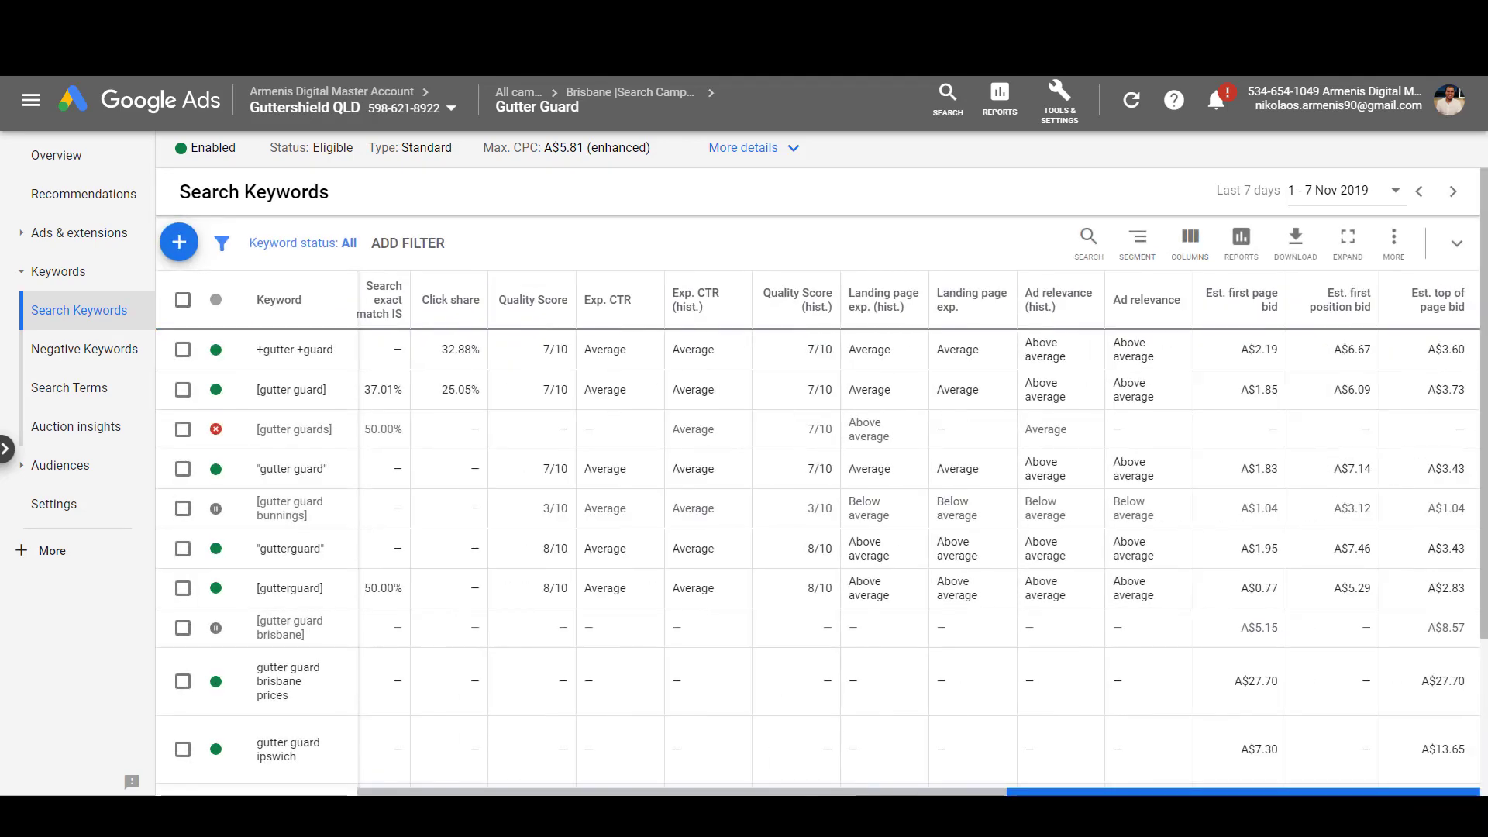
double_click(1463, 350)
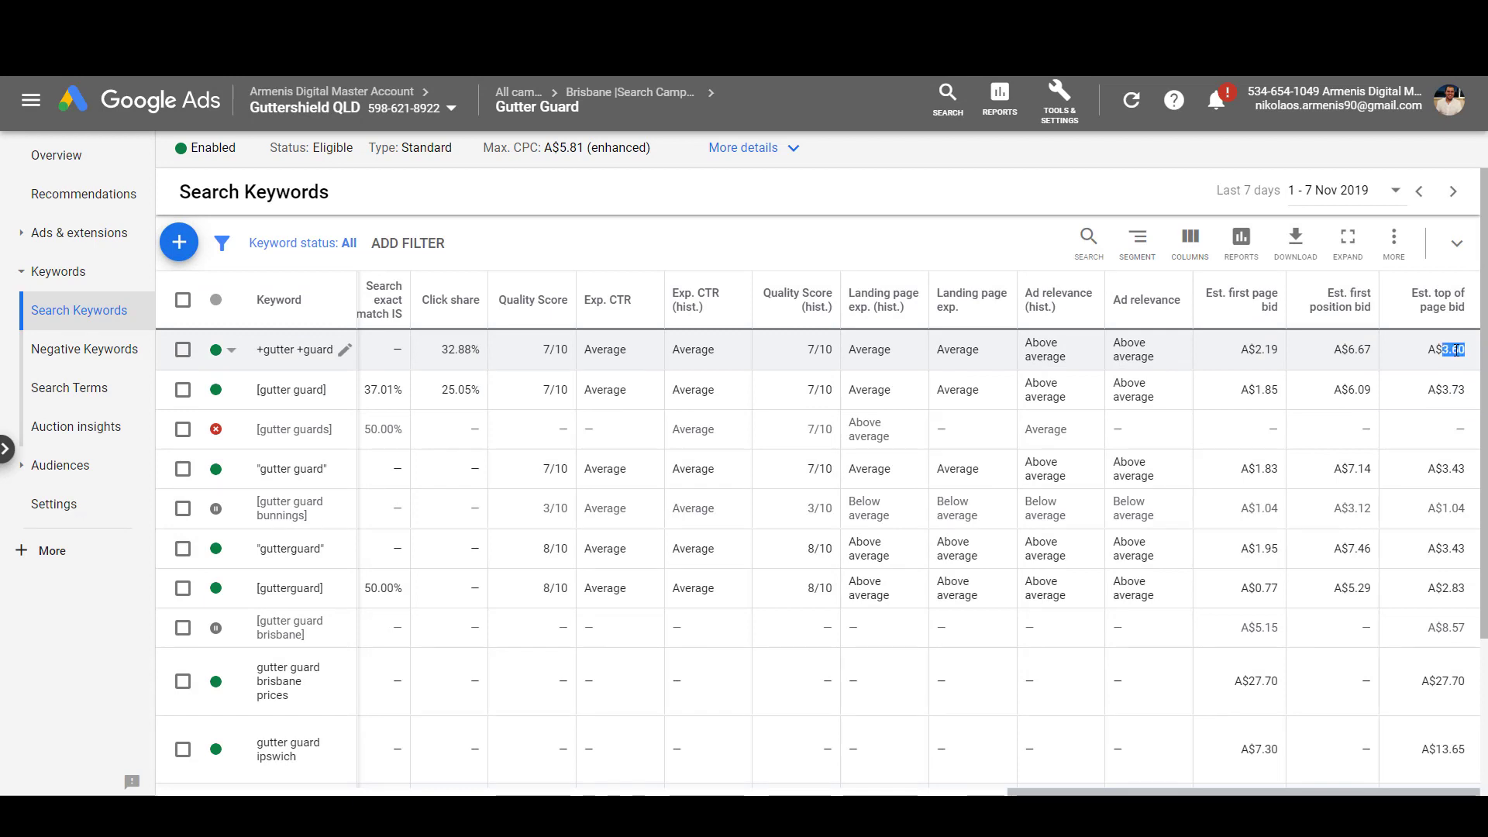
click(1431, 351)
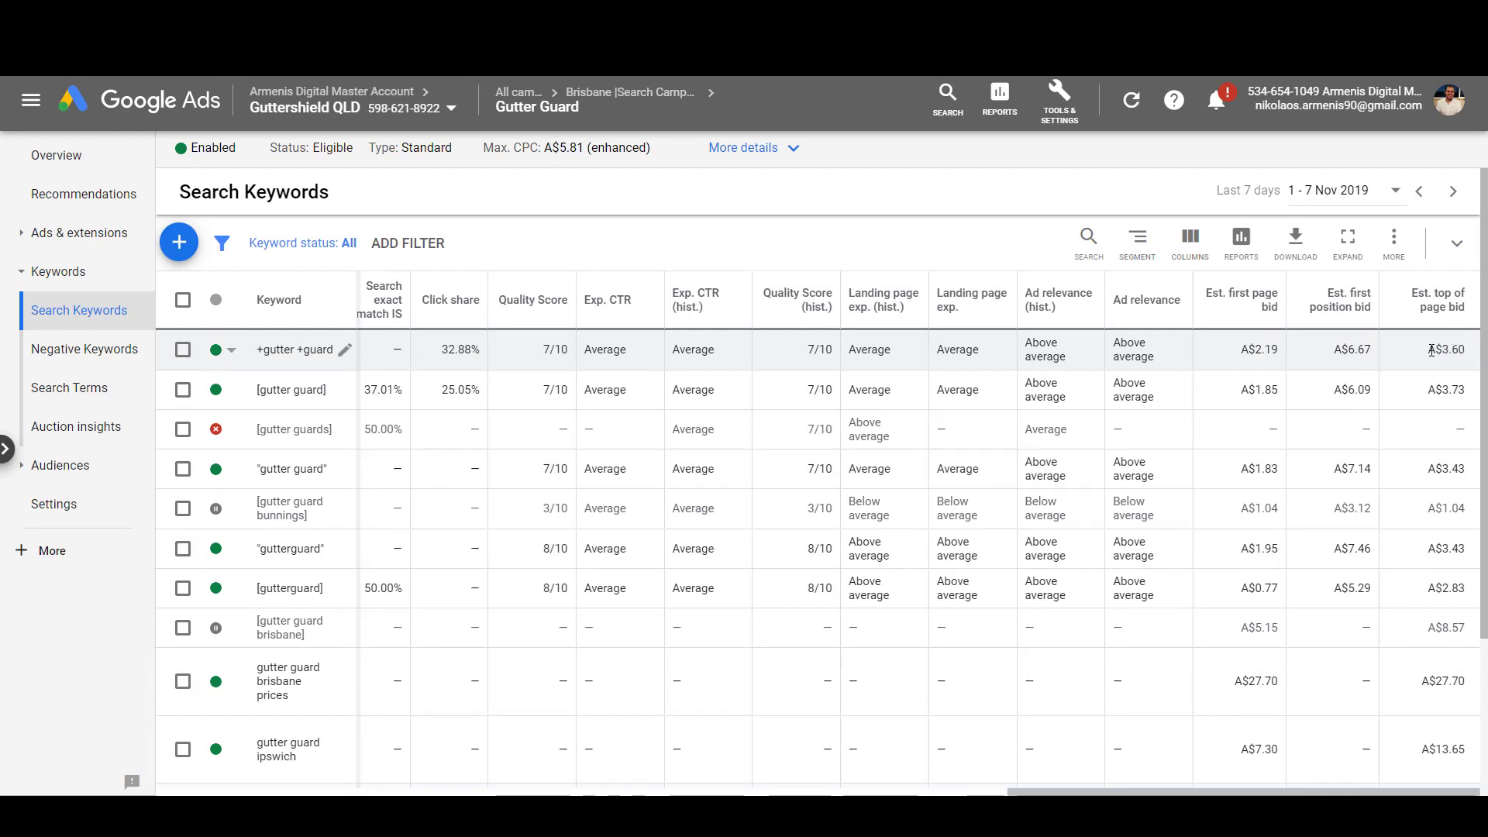
triple_click(1347, 347)
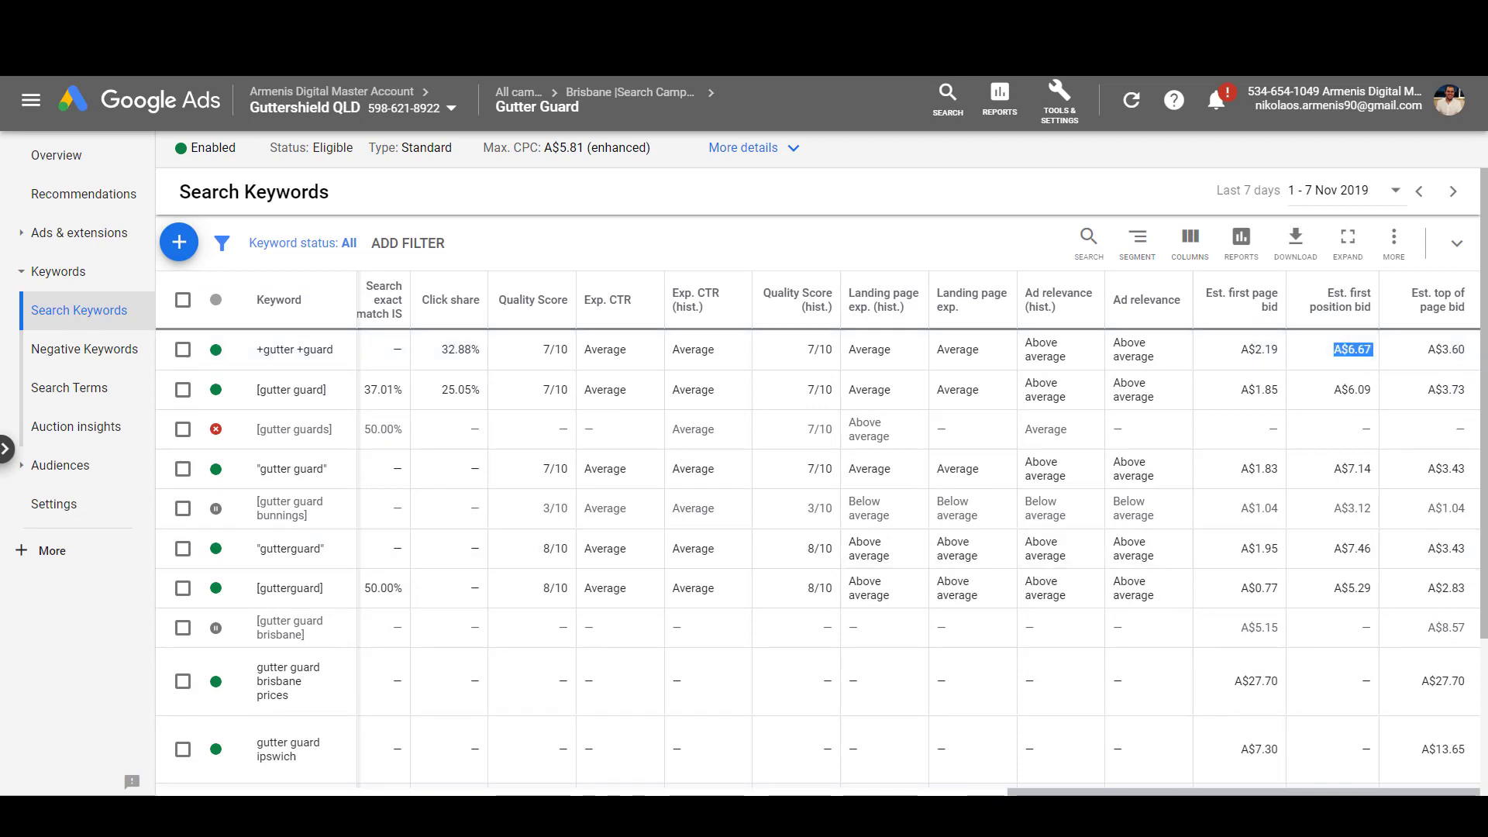
double_click(1360, 348)
triple_click(1361, 348)
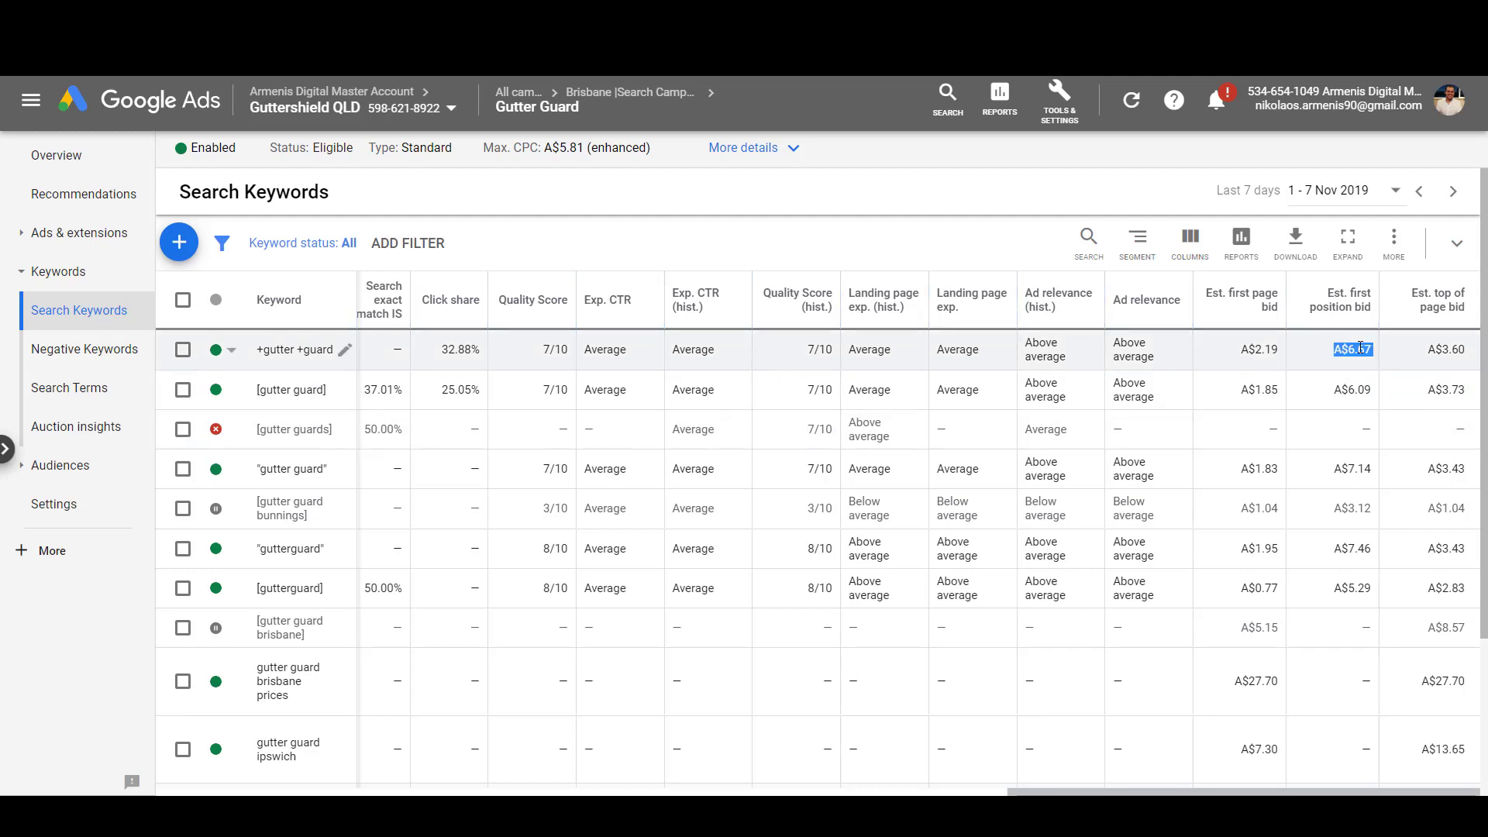
triple_click(1273, 349)
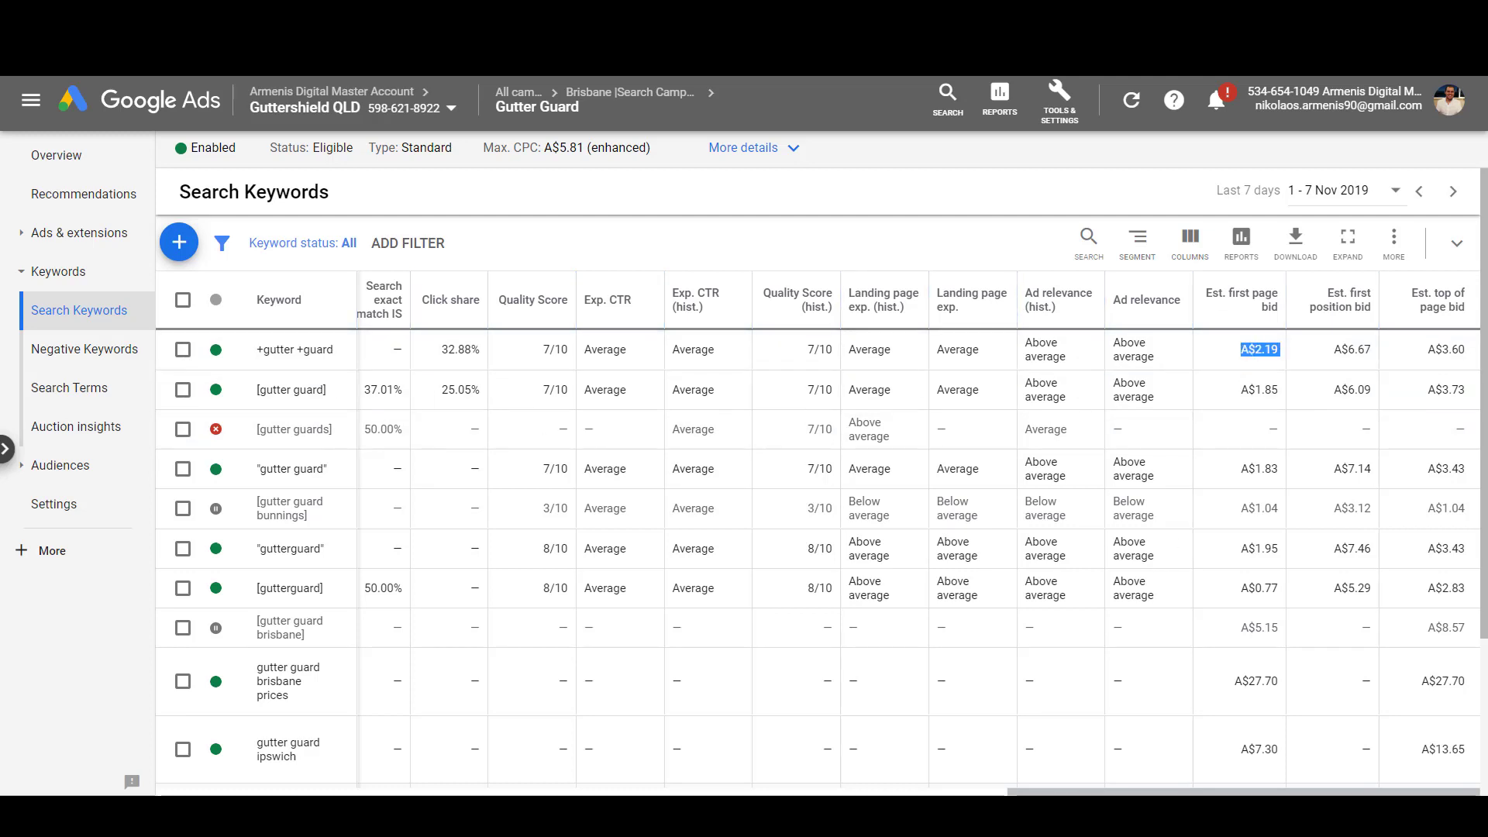
triple_click(1462, 349)
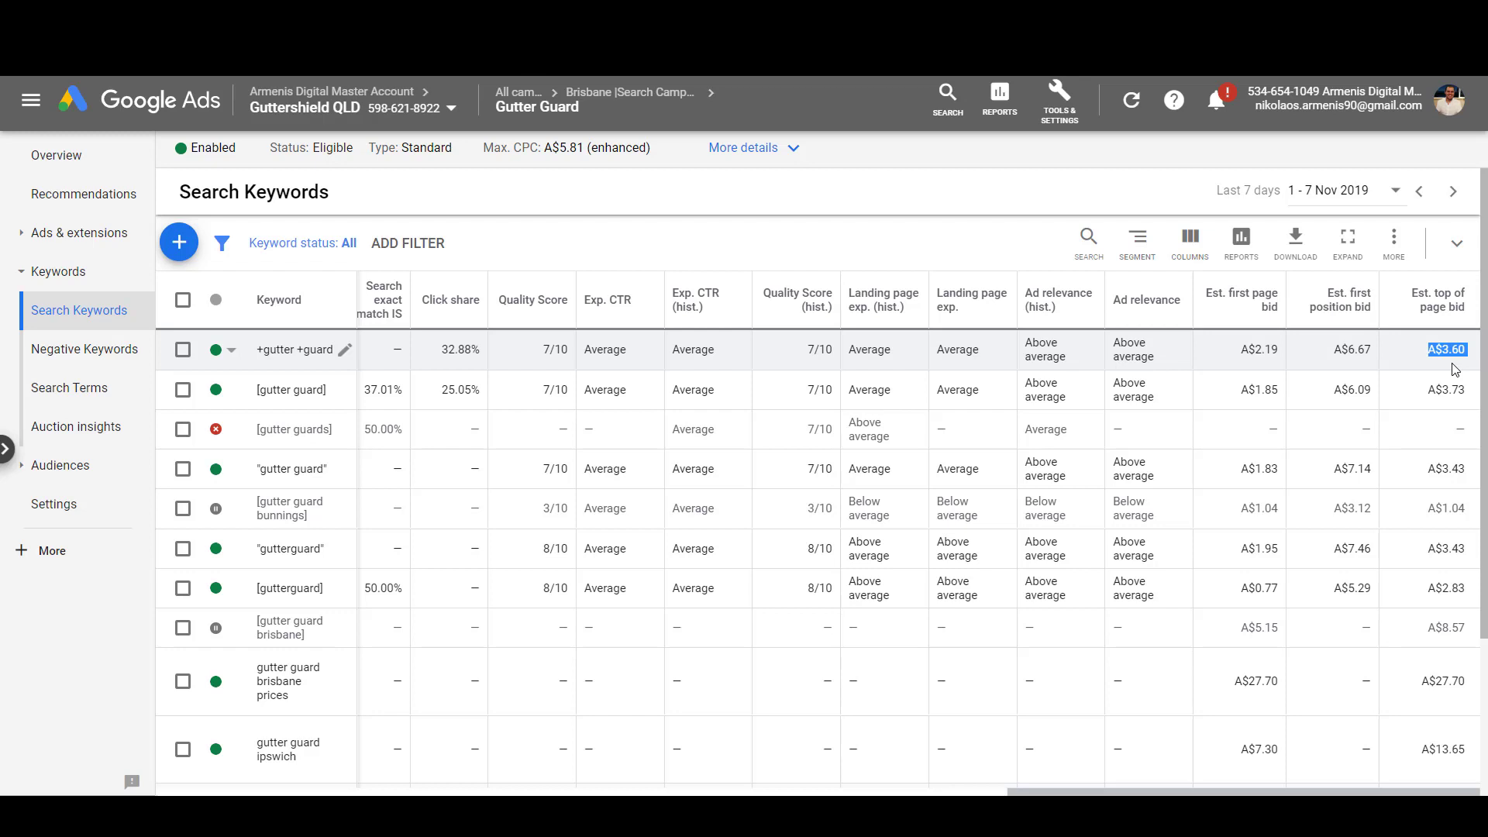
triple_click(1352, 349)
drag(1126, 792, 475, 792)
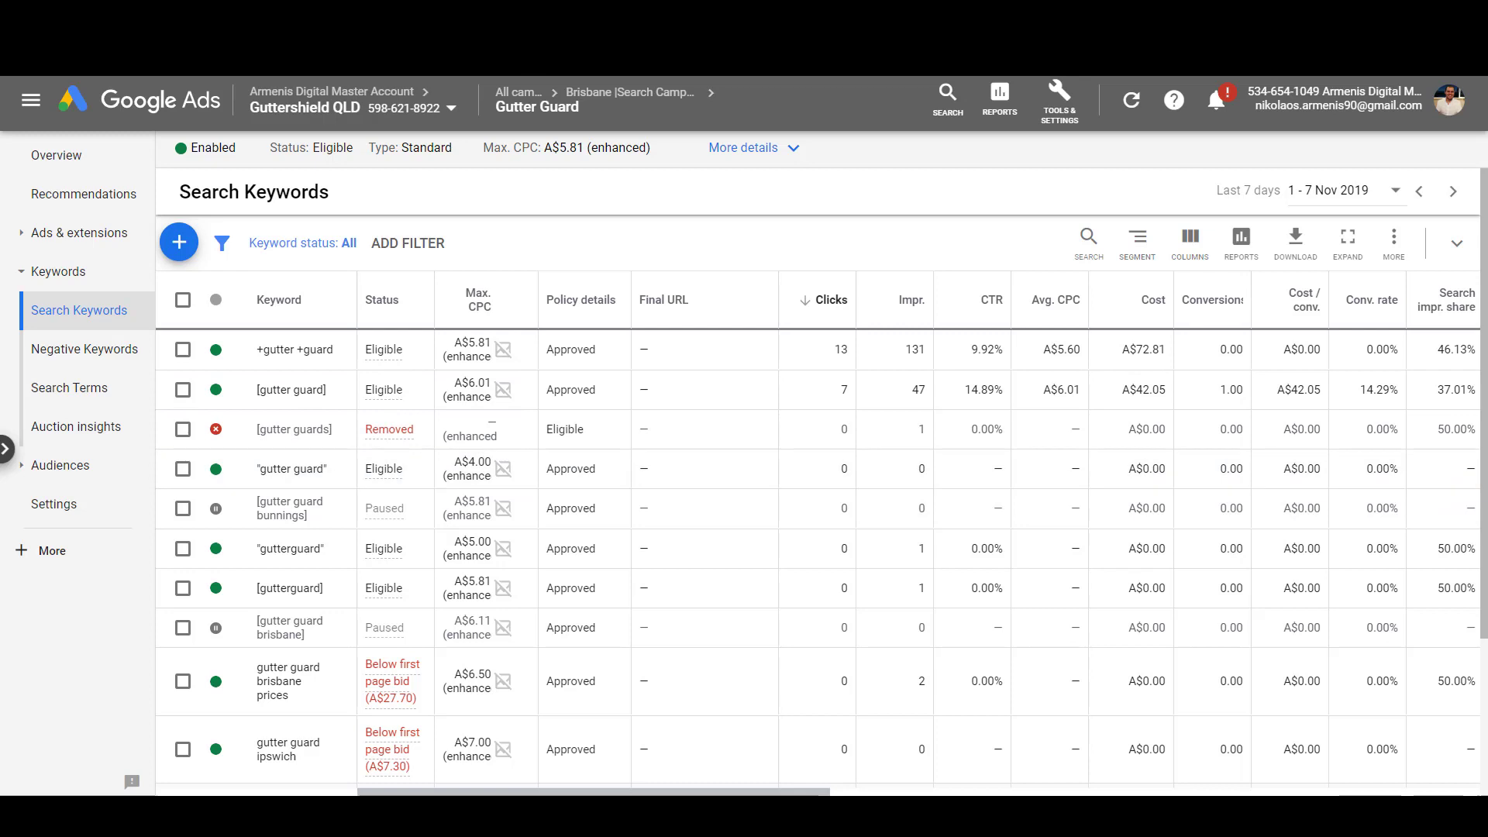
Step: Open the ad group's search terms and try to add "valley gutter guard for roof tiles" as an ad group negative keyword
click(92, 403)
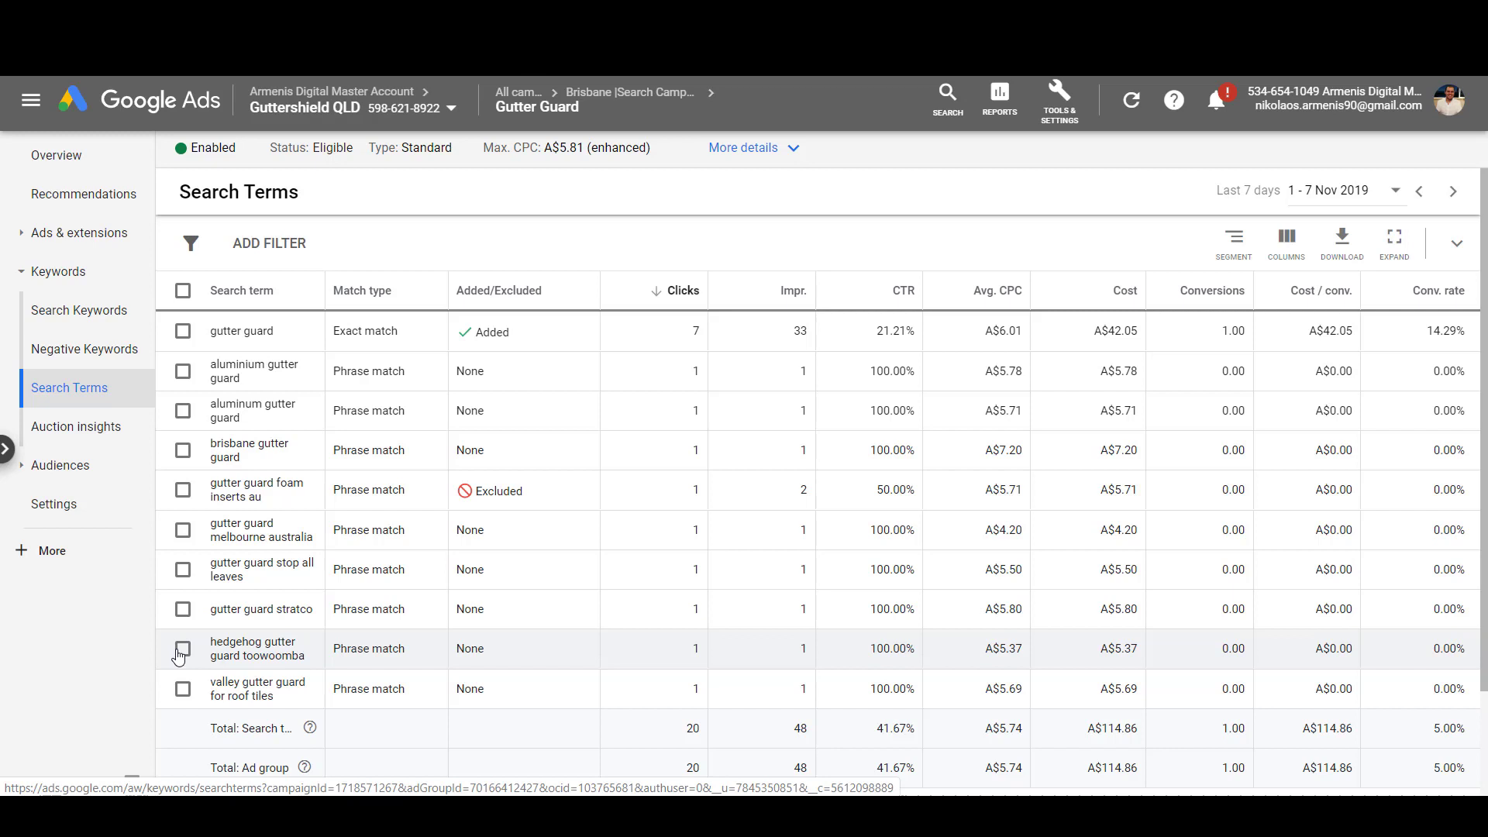
click(182, 690)
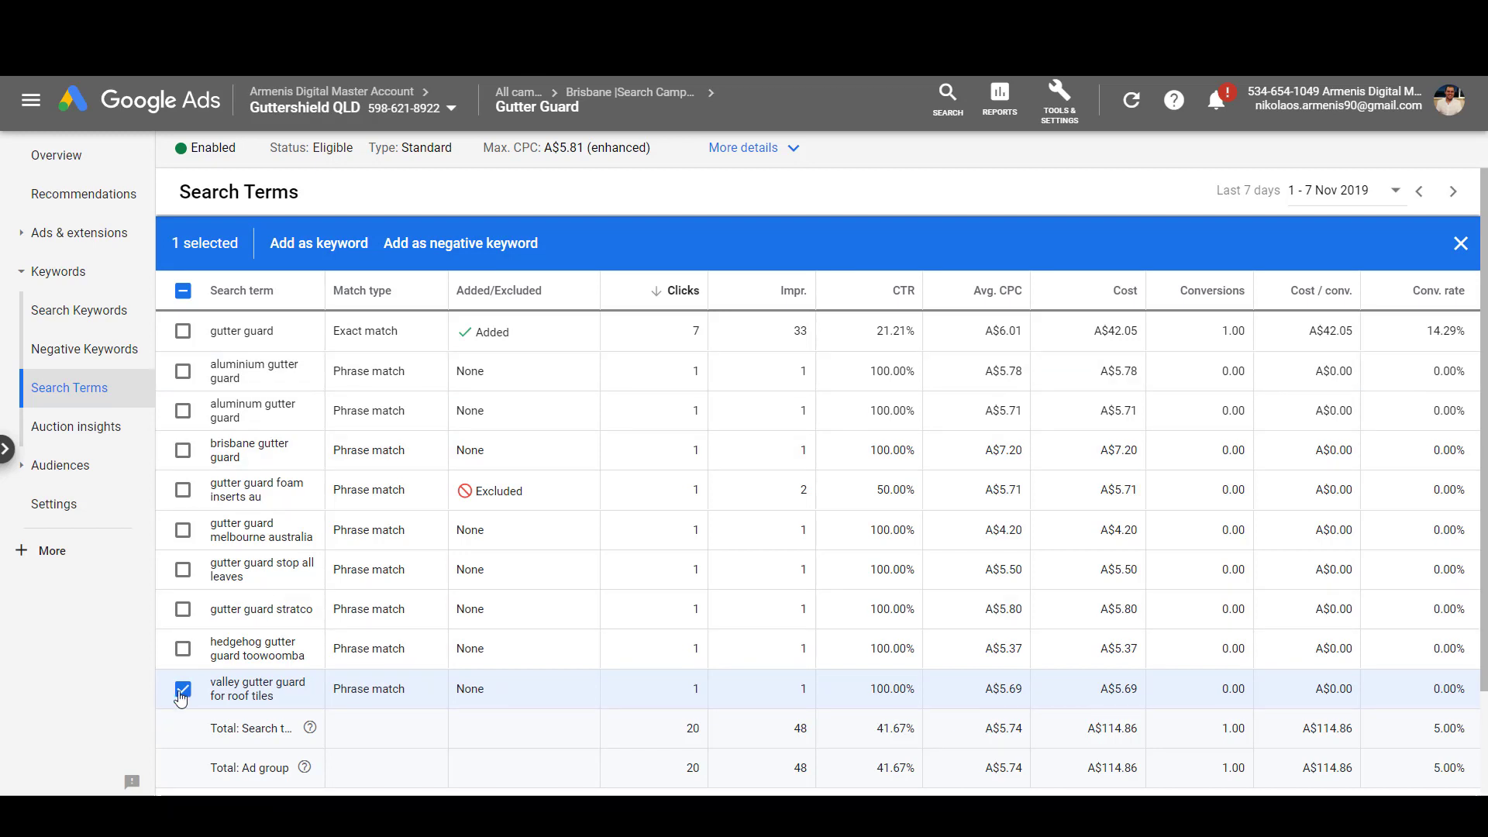
click(182, 610)
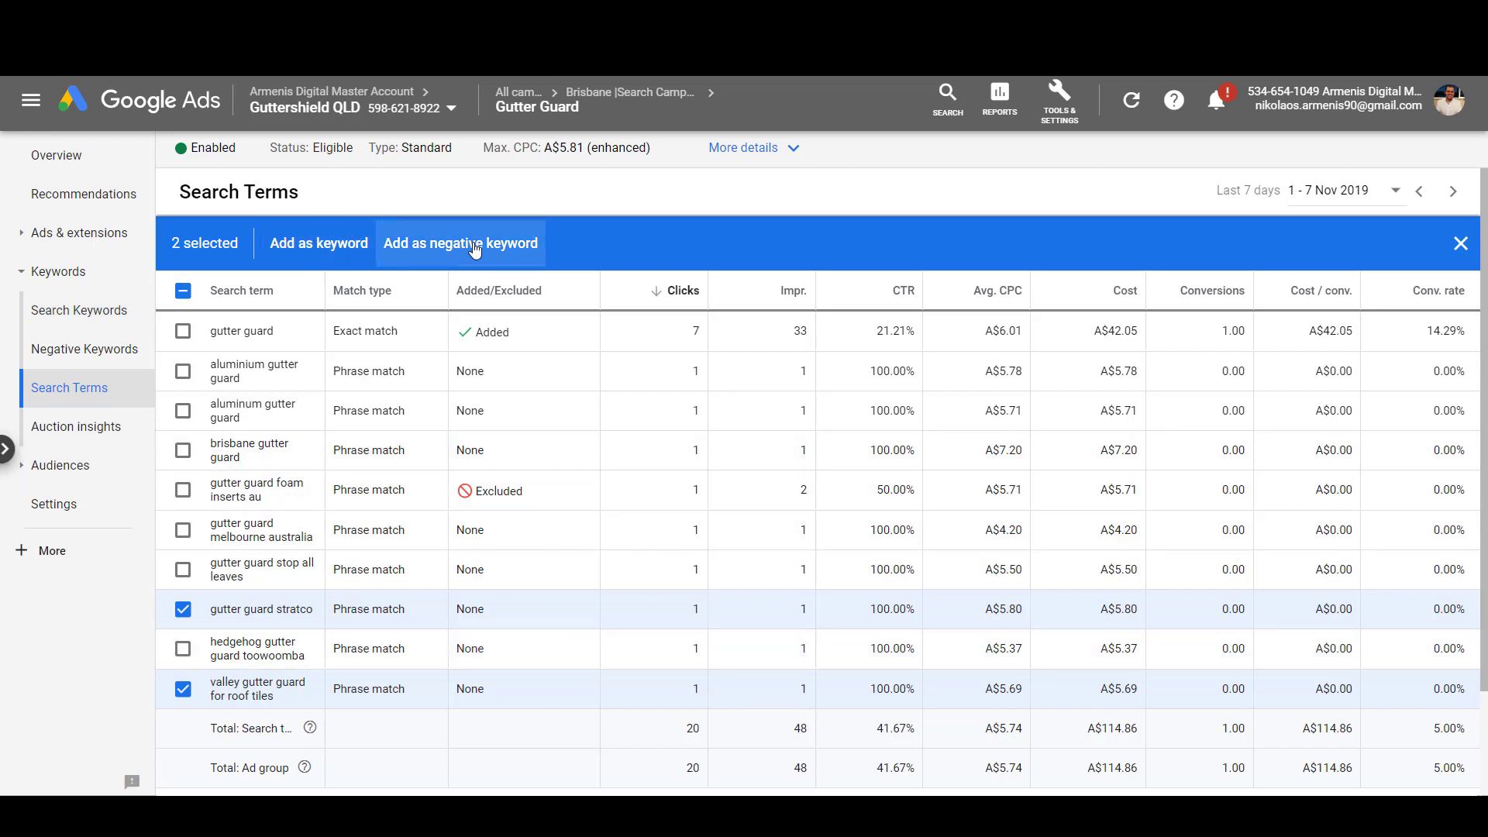
click(183, 609)
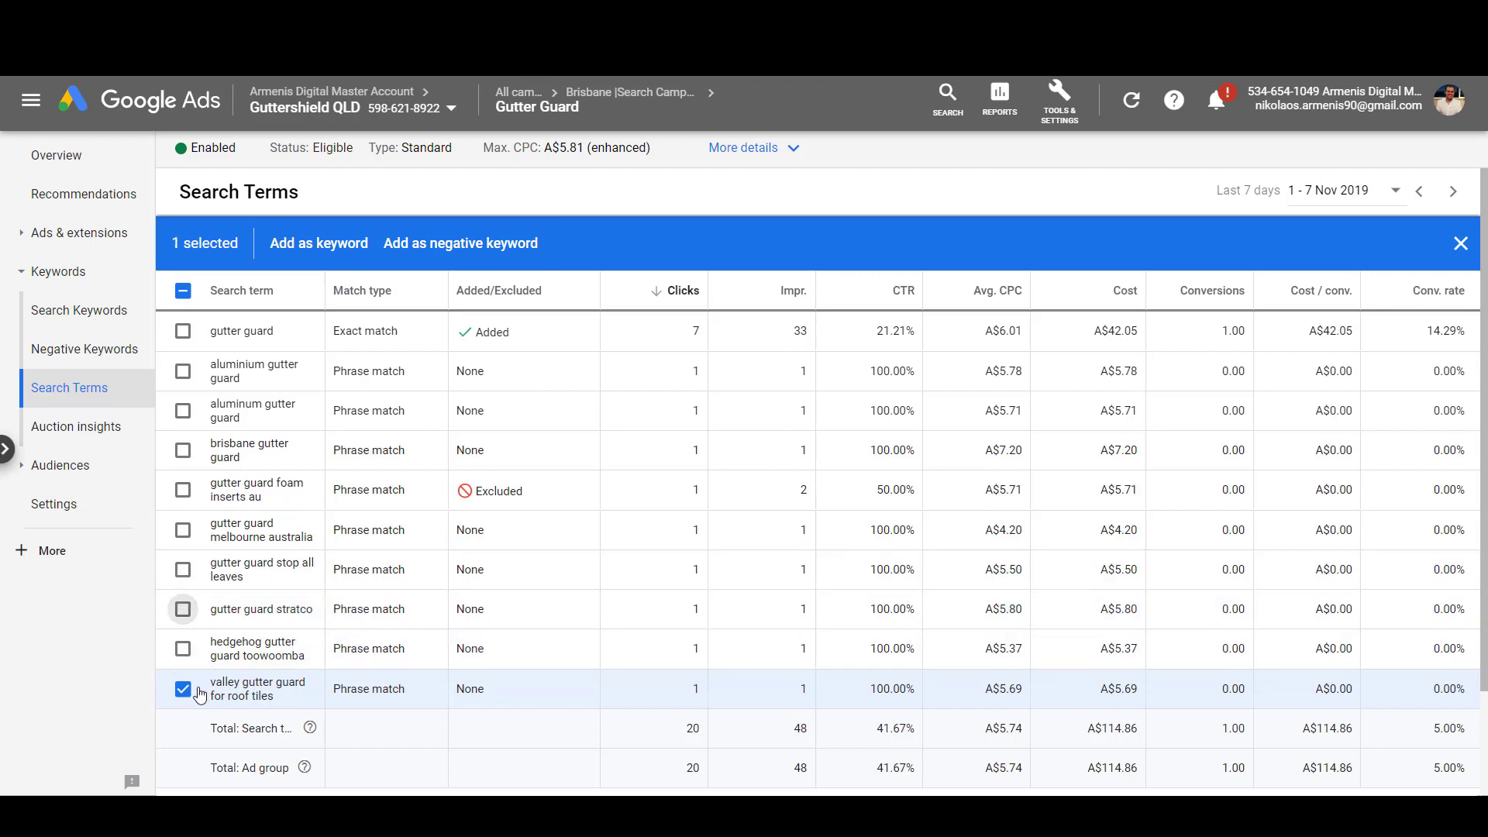
click(198, 692)
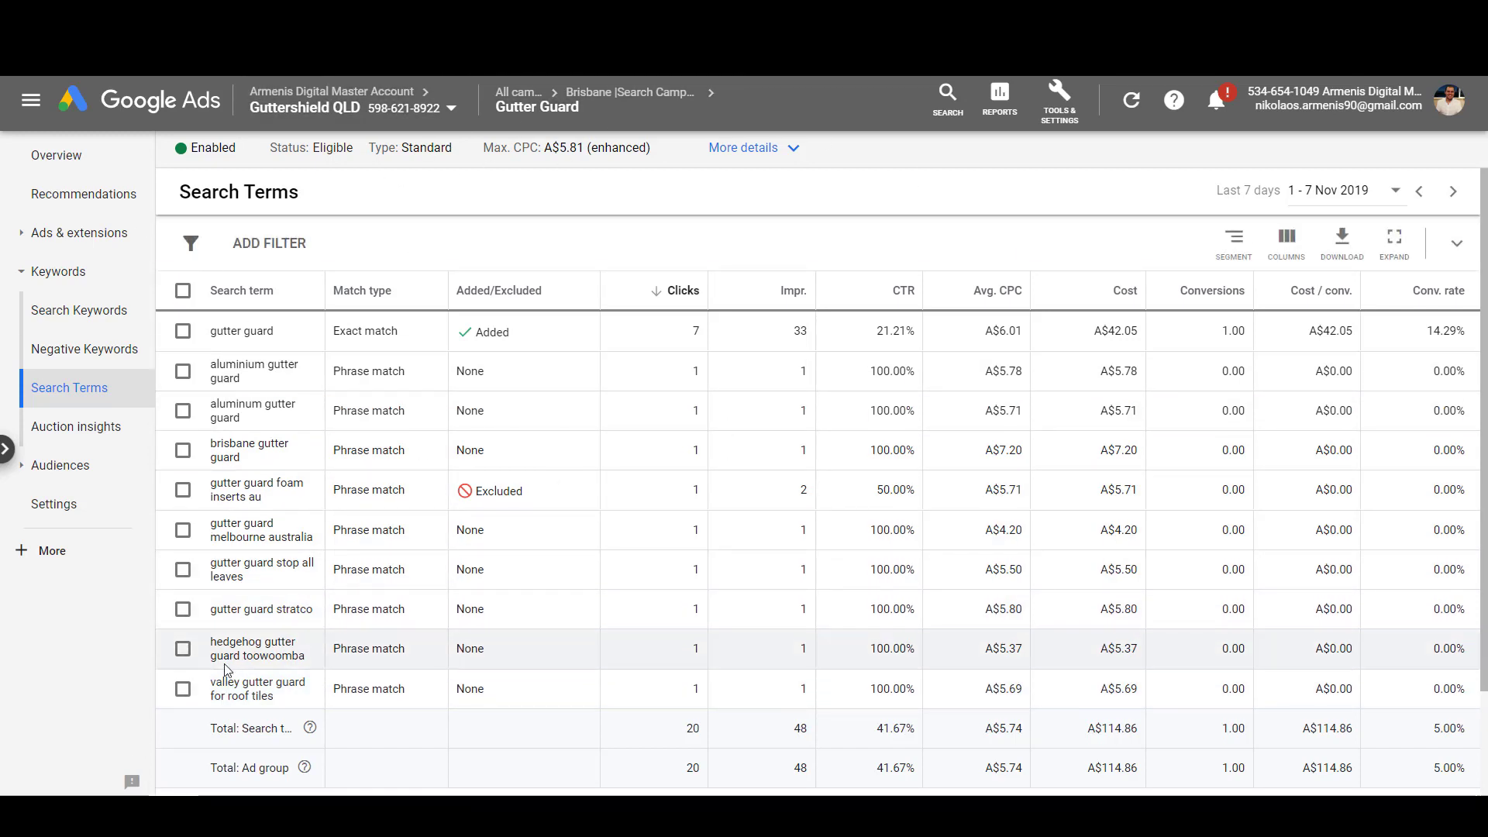
click(183, 689)
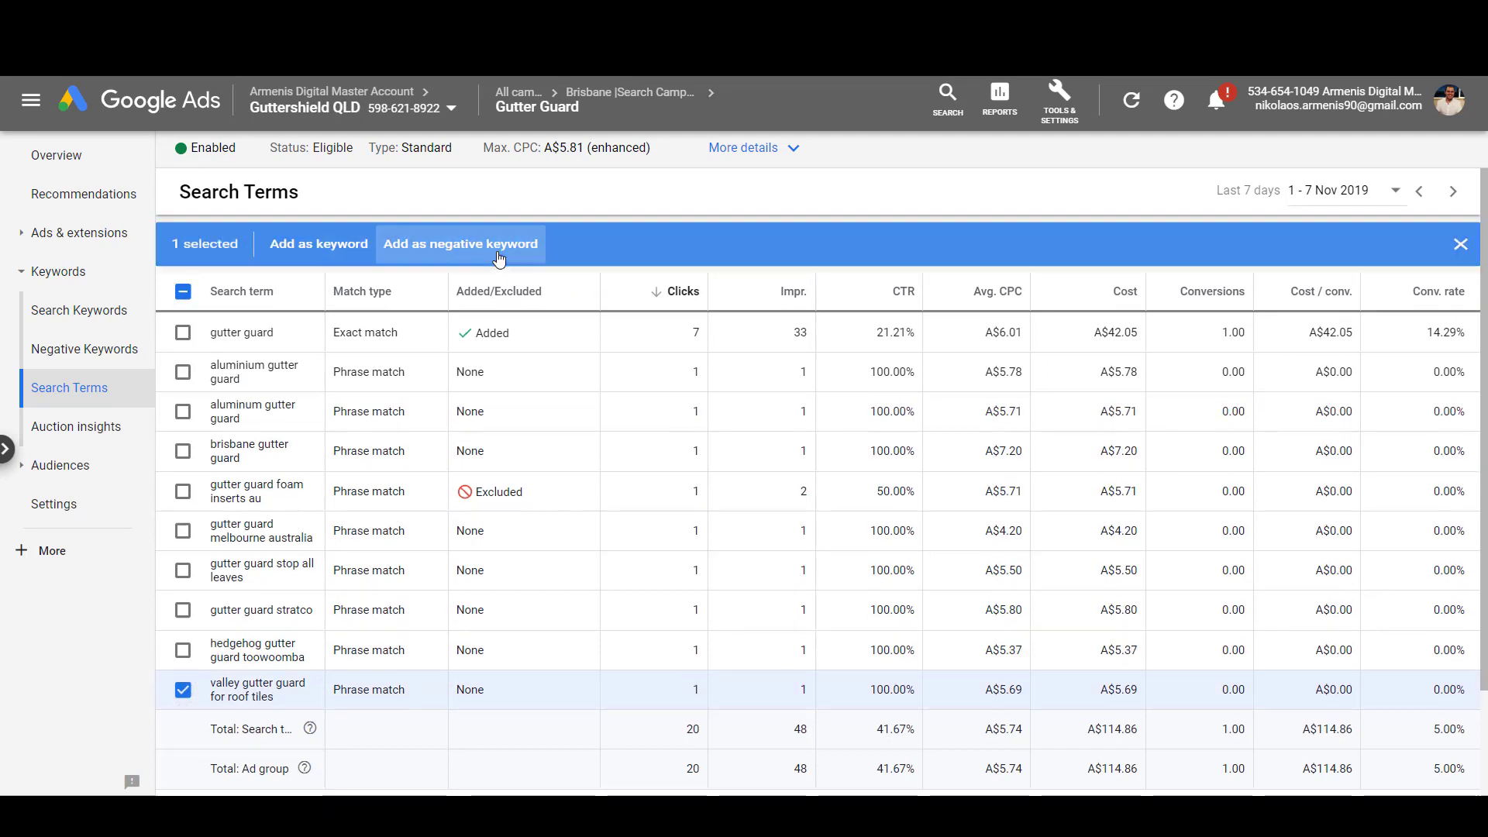
click(499, 258)
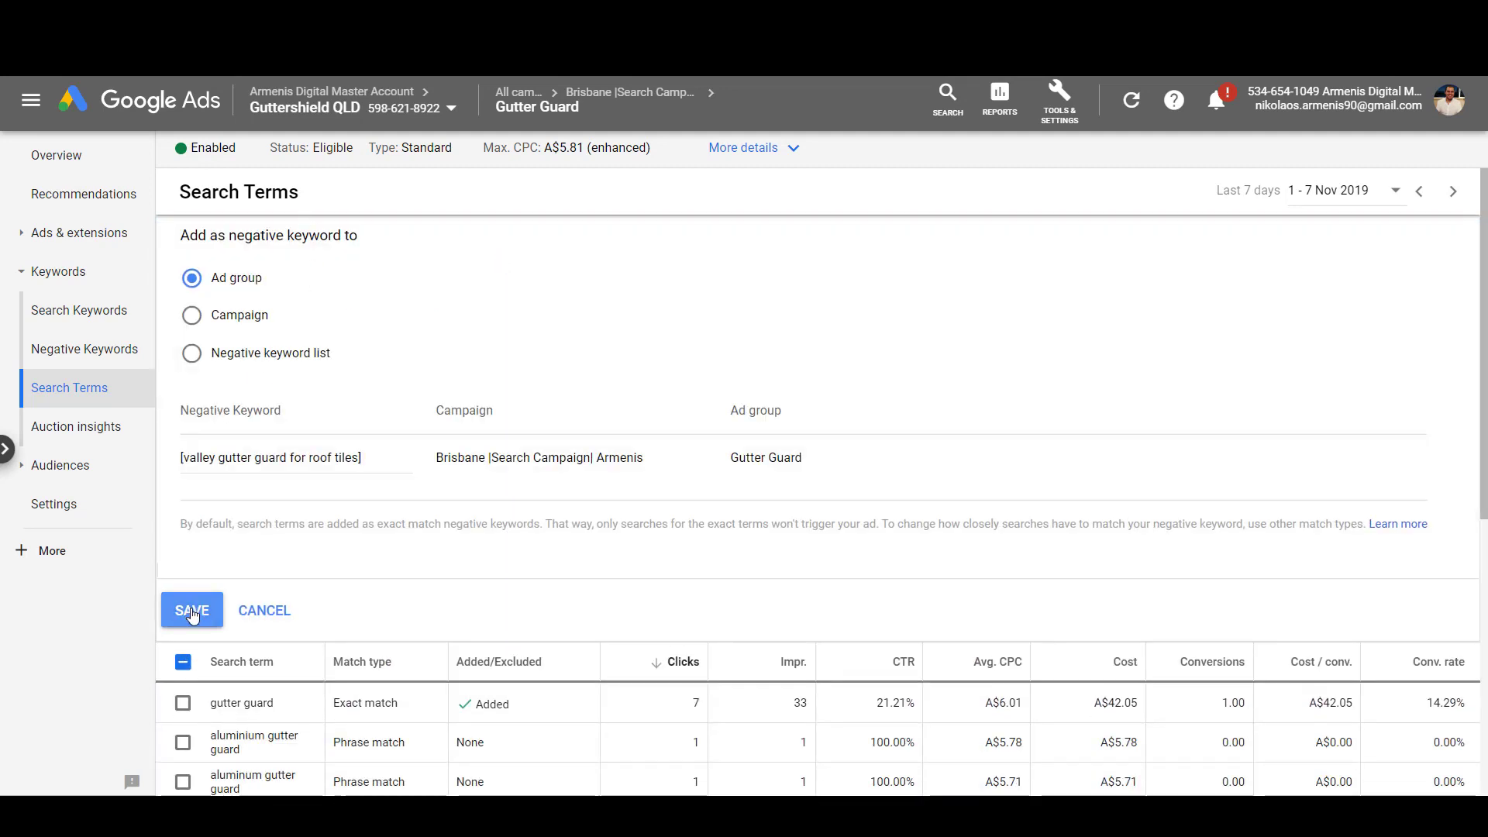
triple_click(282, 452)
click(277, 607)
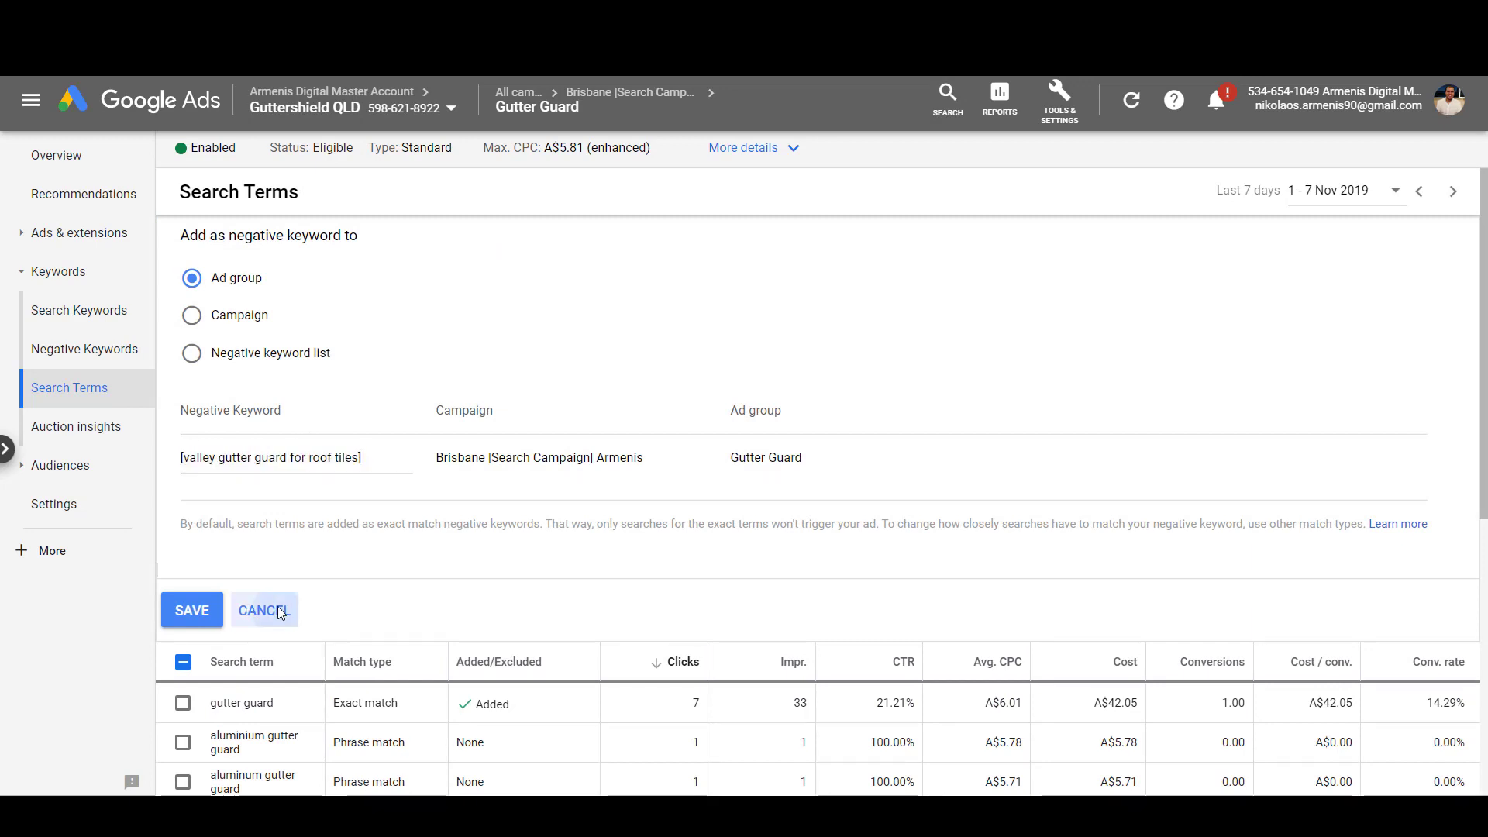
Step: Open the Gutter Guard ad group's ads, sort them by clicks and review their CTR, cost and conversions
click(102, 247)
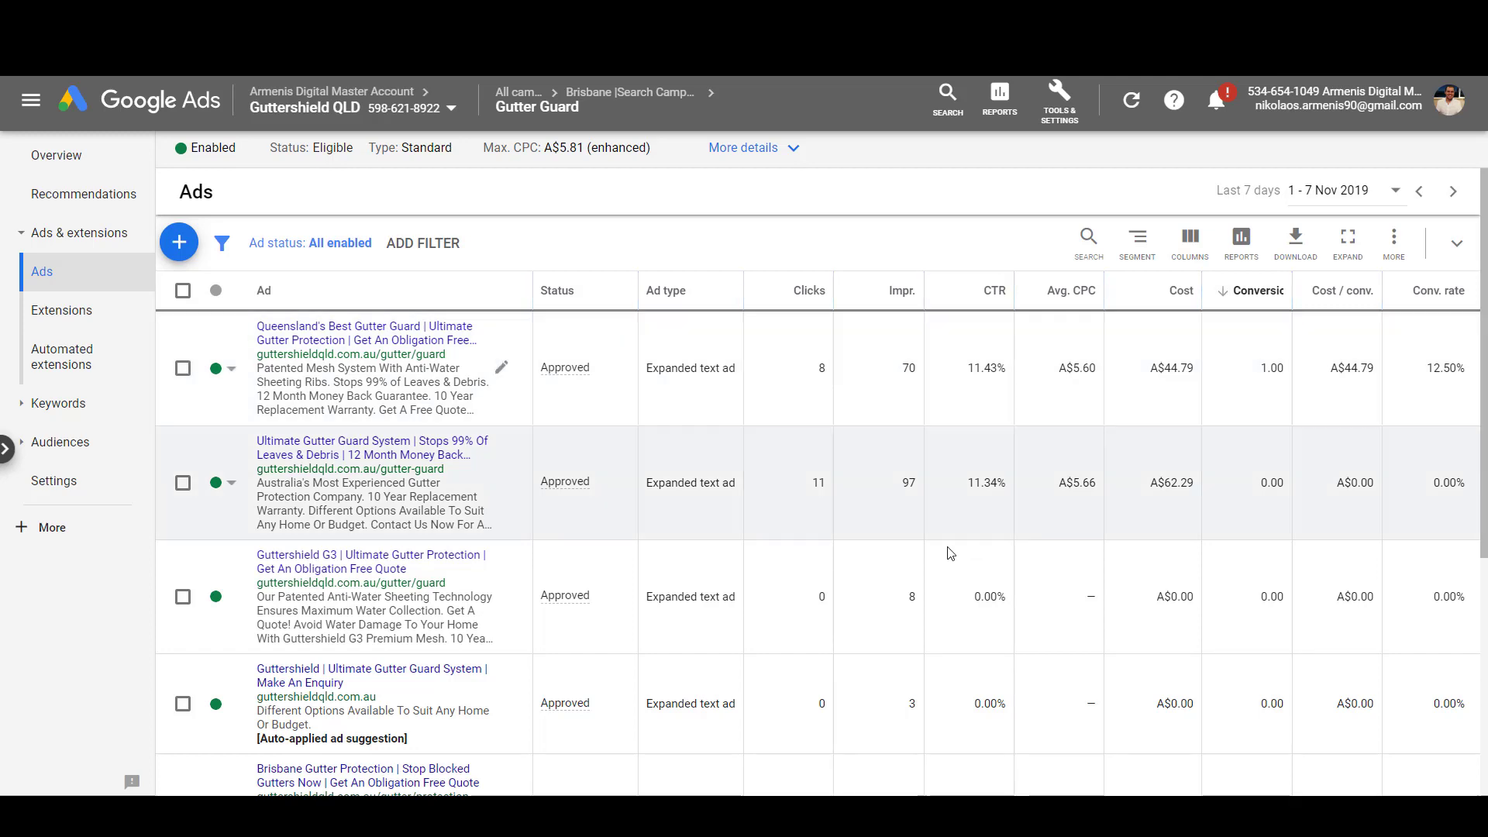
click(788, 299)
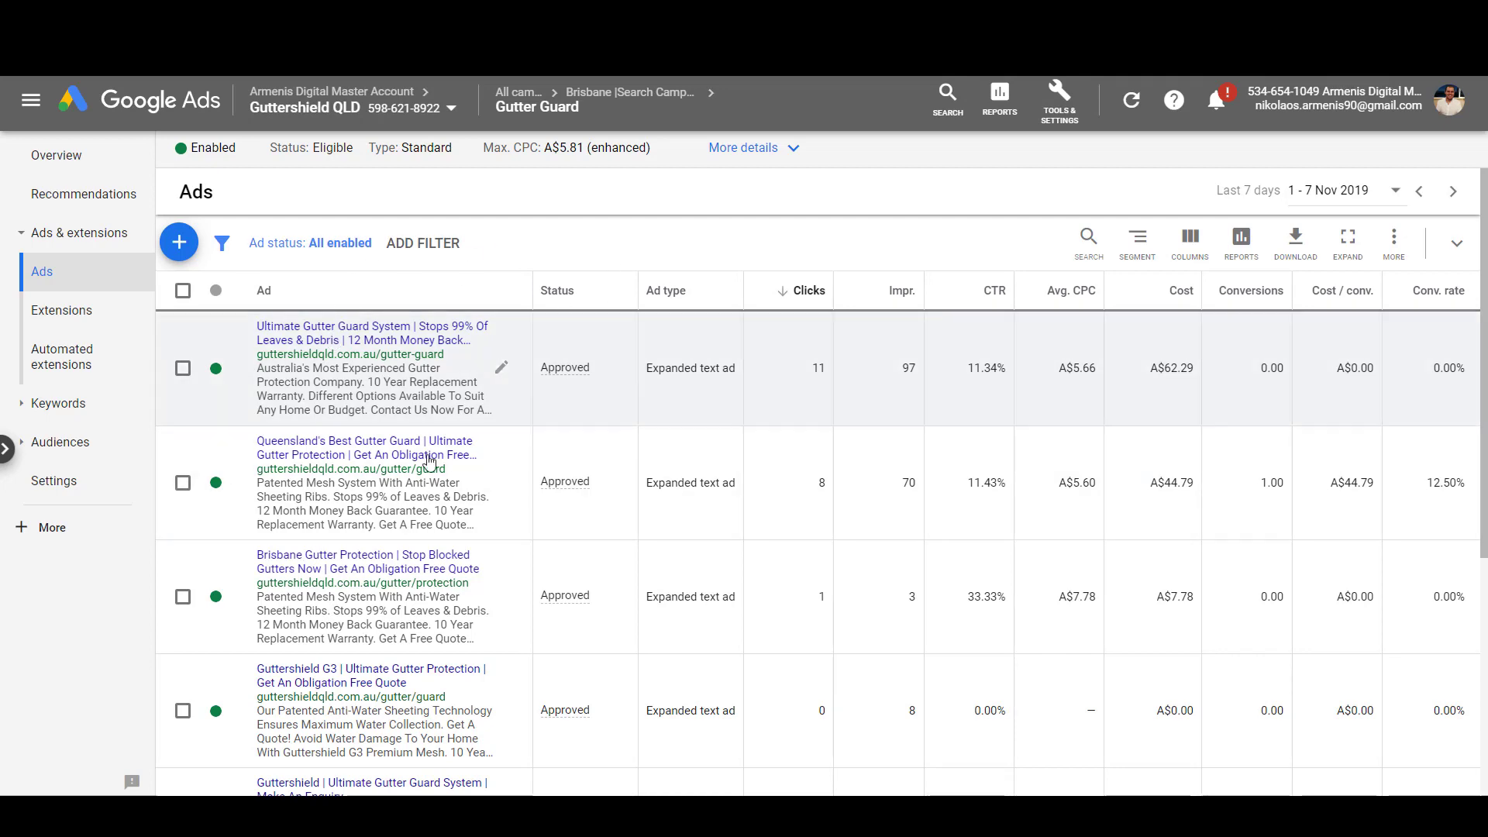
scroll(446, 651, down, 5)
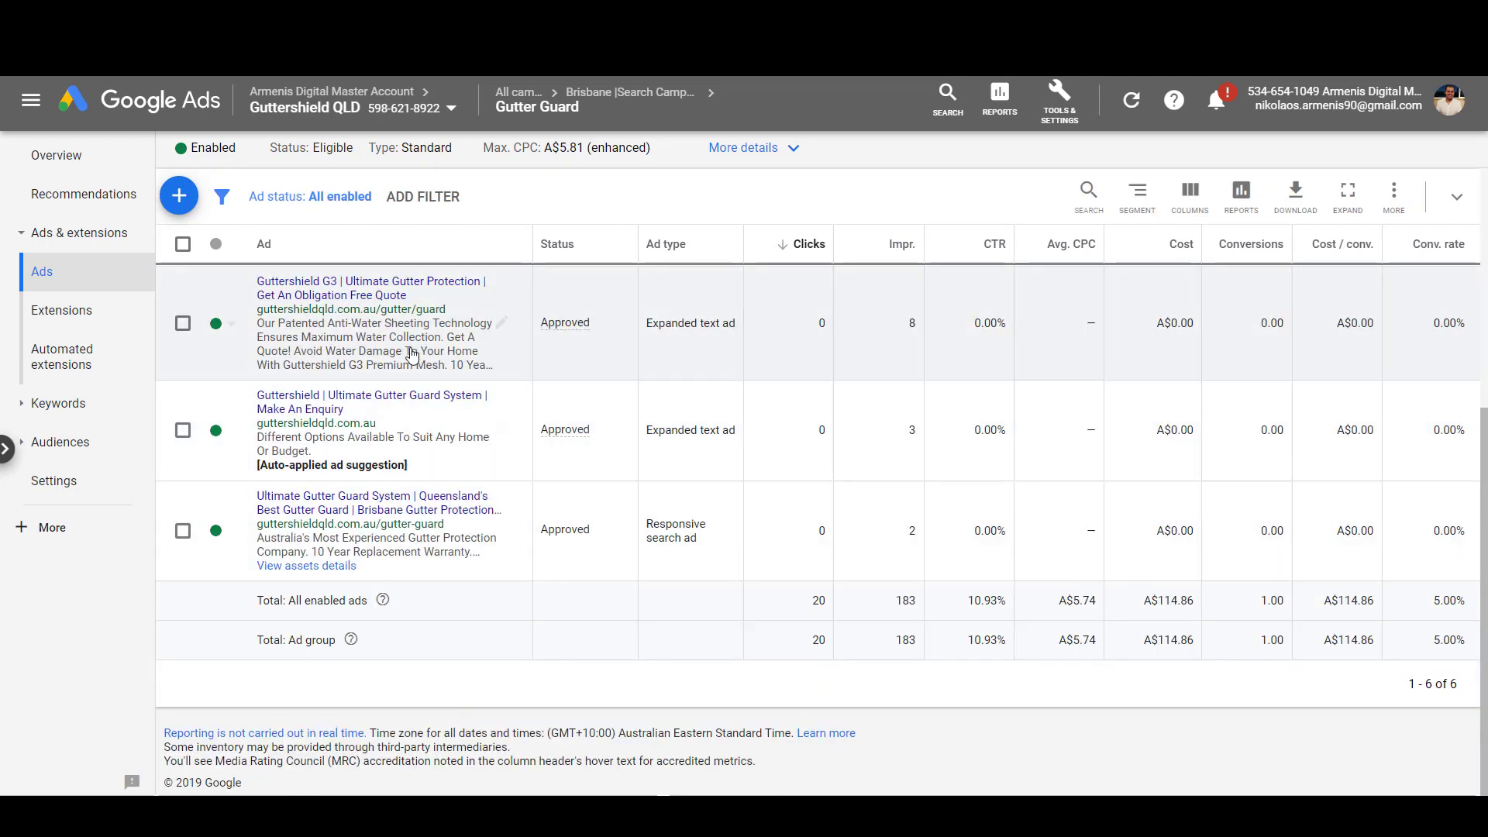
scroll(682, 589, up, 5)
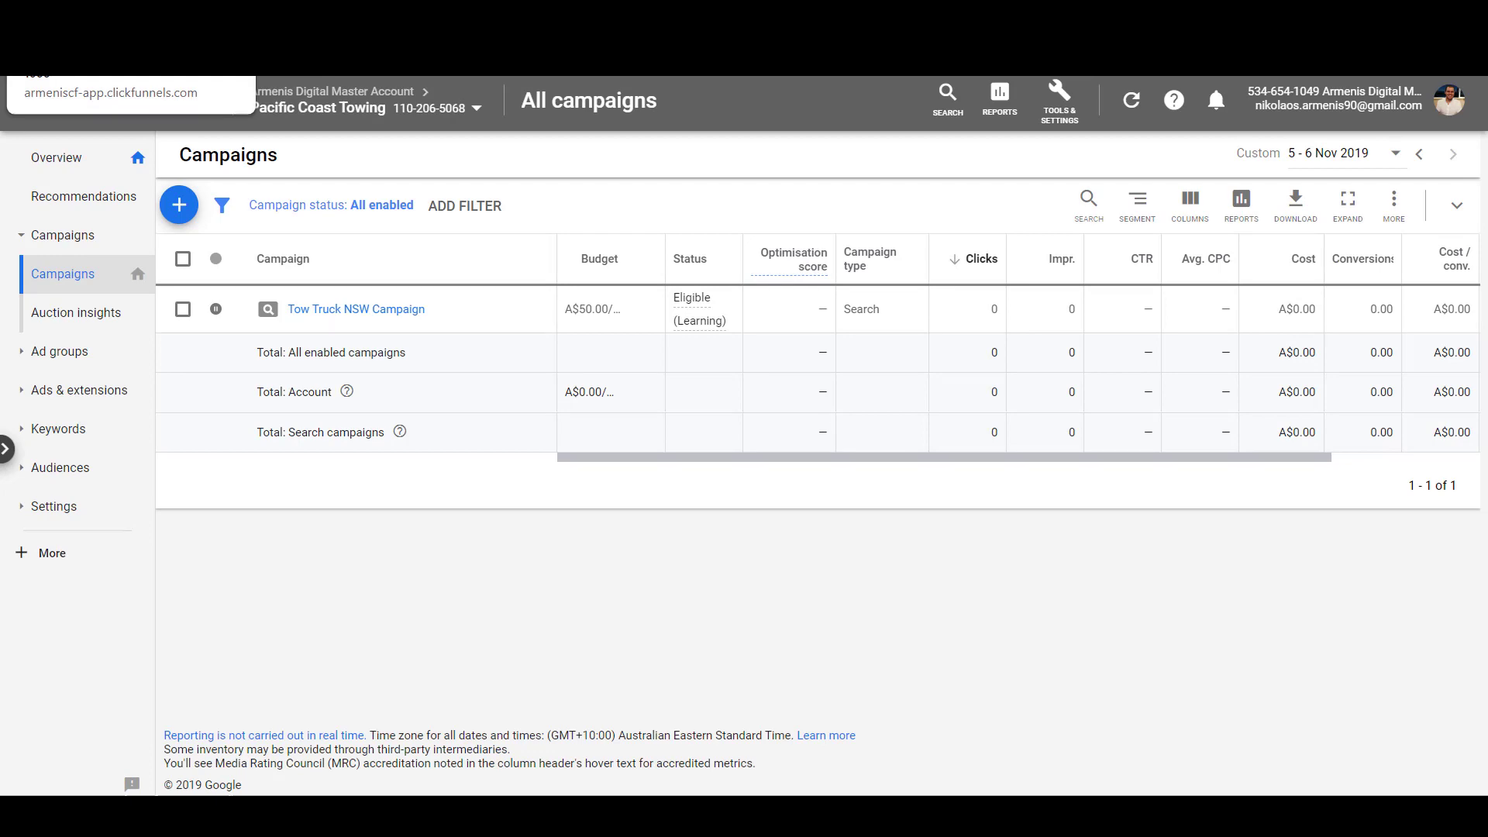
Step: Switch to the ClickFunnels editor and review the towing landing page's services, Why Choose Us, testimonials and call-to-action sections
click(101, 19)
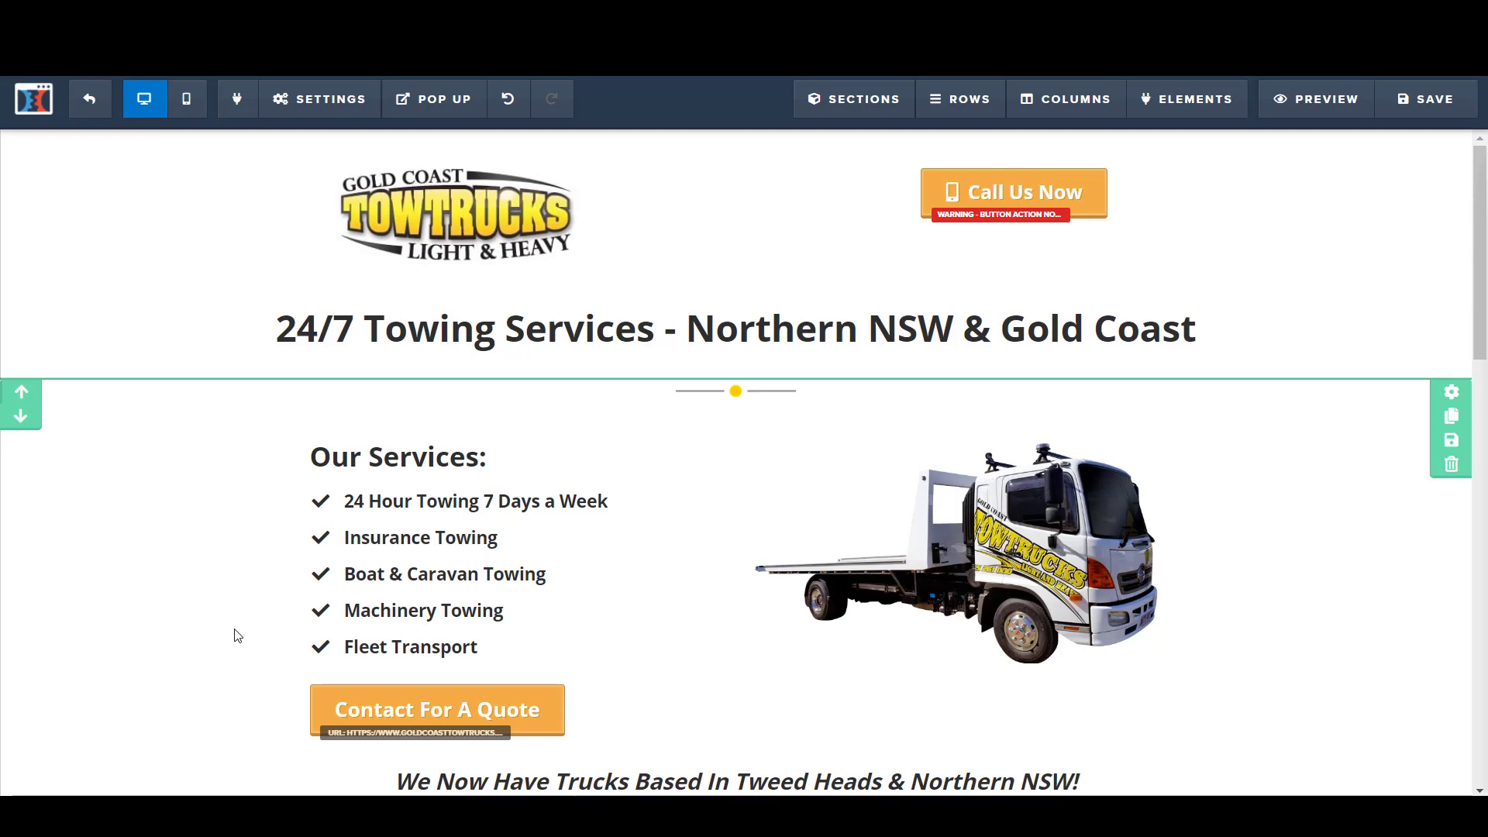
scroll(740, 582, down, 6)
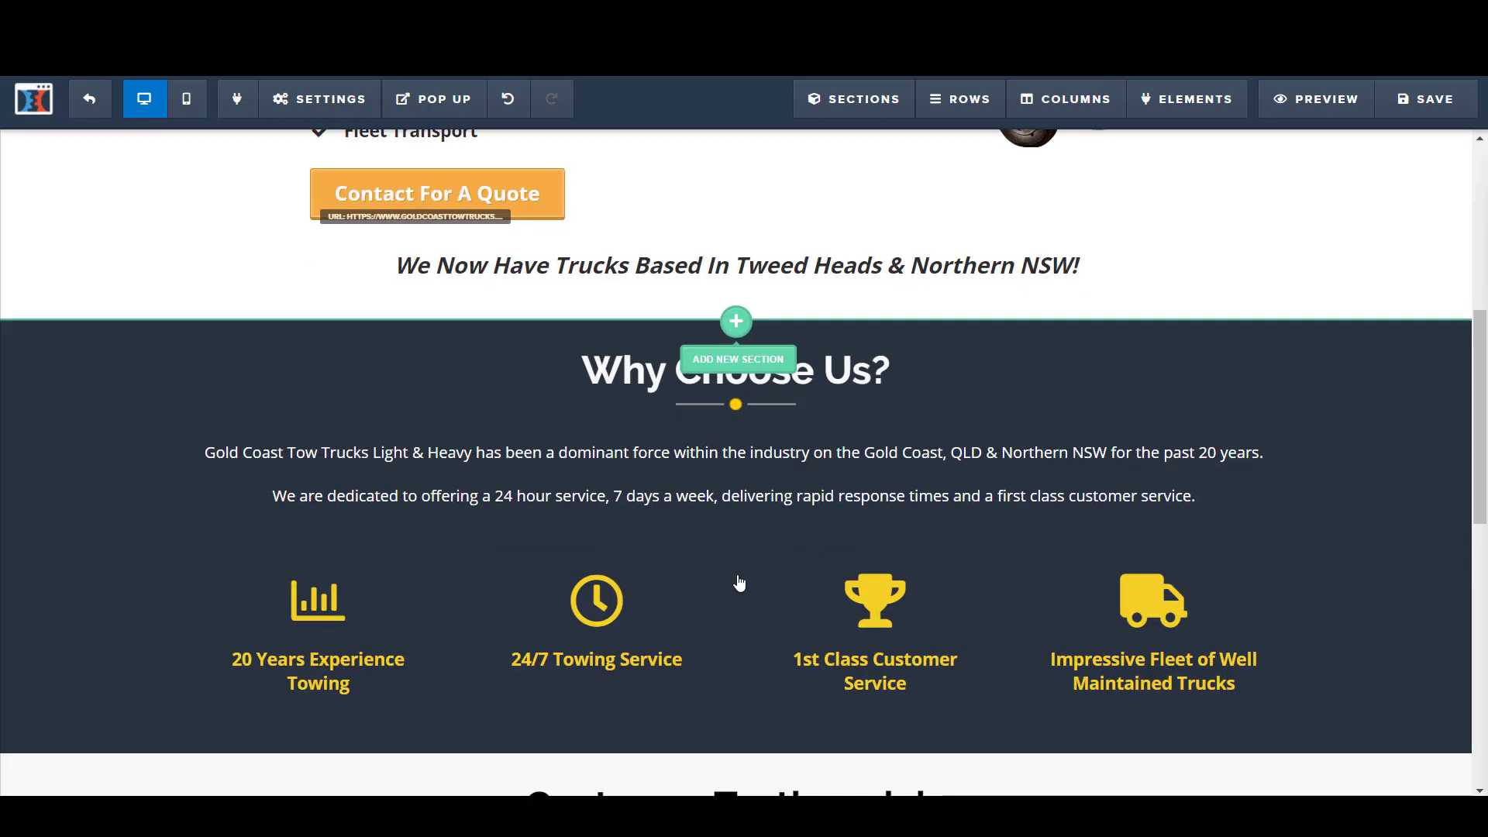
scroll(739, 583, down, 8)
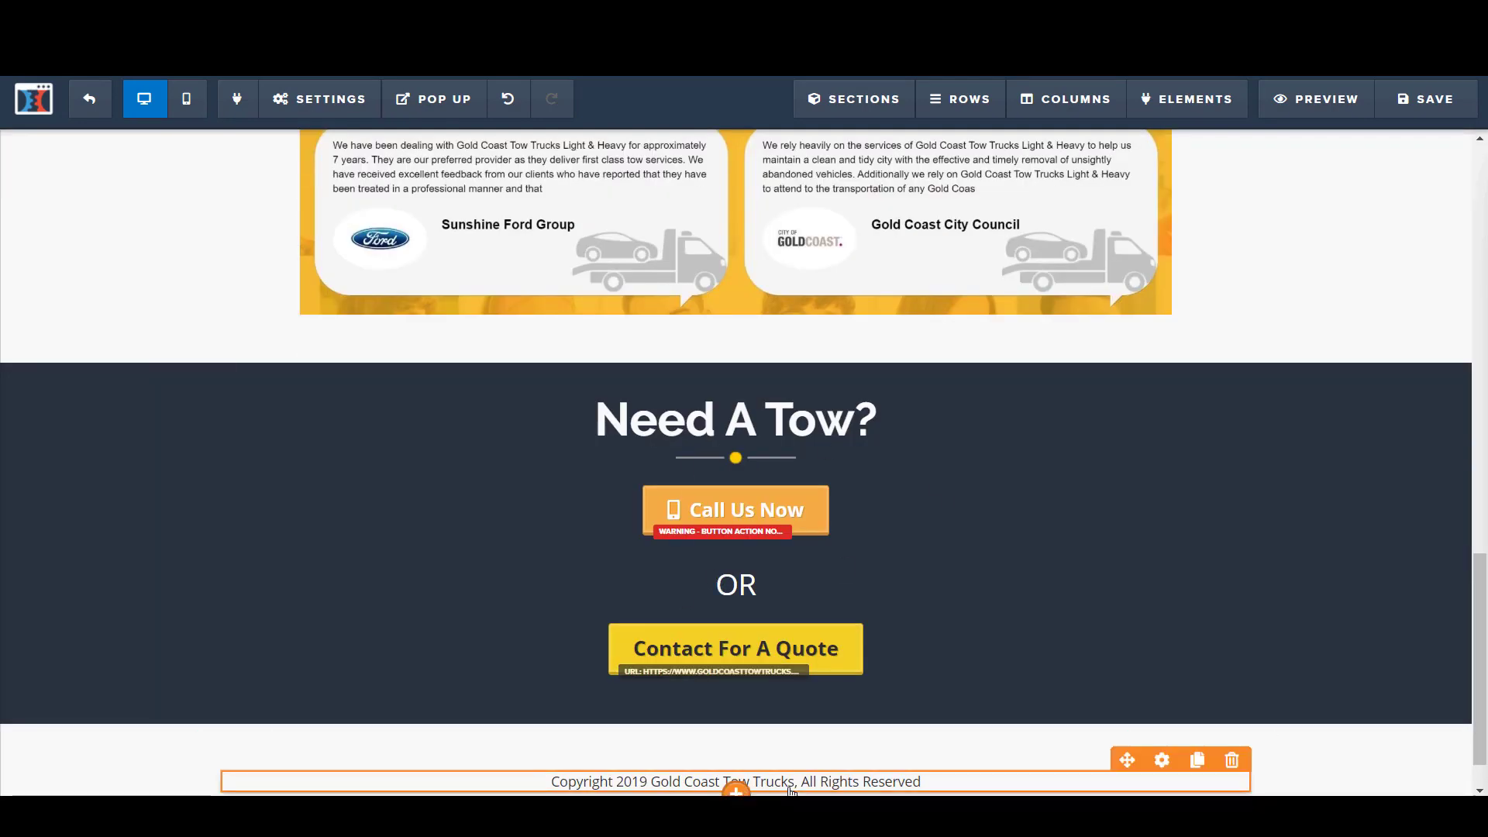
scroll(790, 790, up, 14)
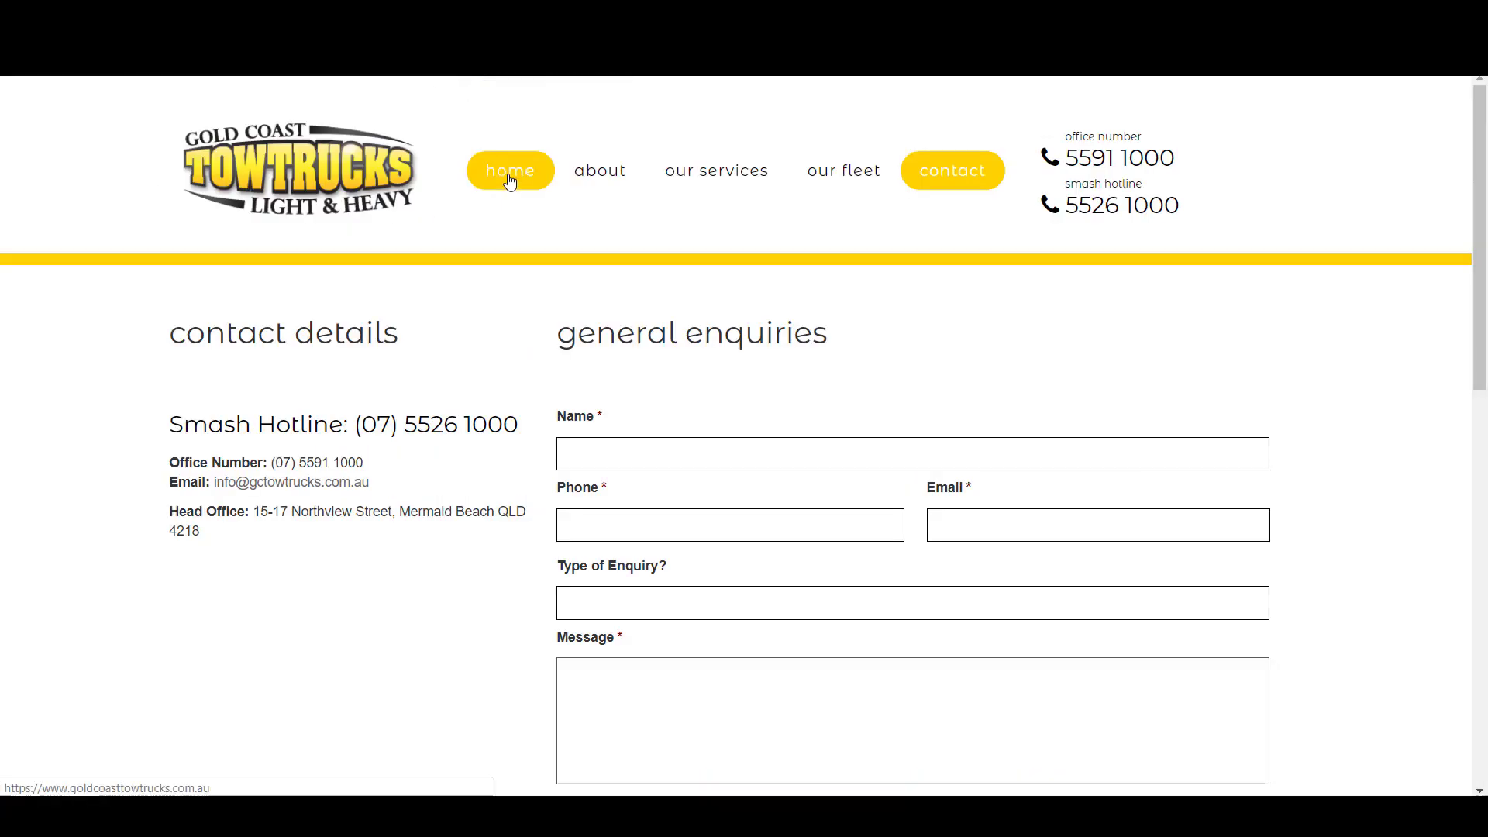
Step: Open the Gold Coast Tow Trucks website's home page and examine its fleet, testimonials and towing services sections
click(510, 174)
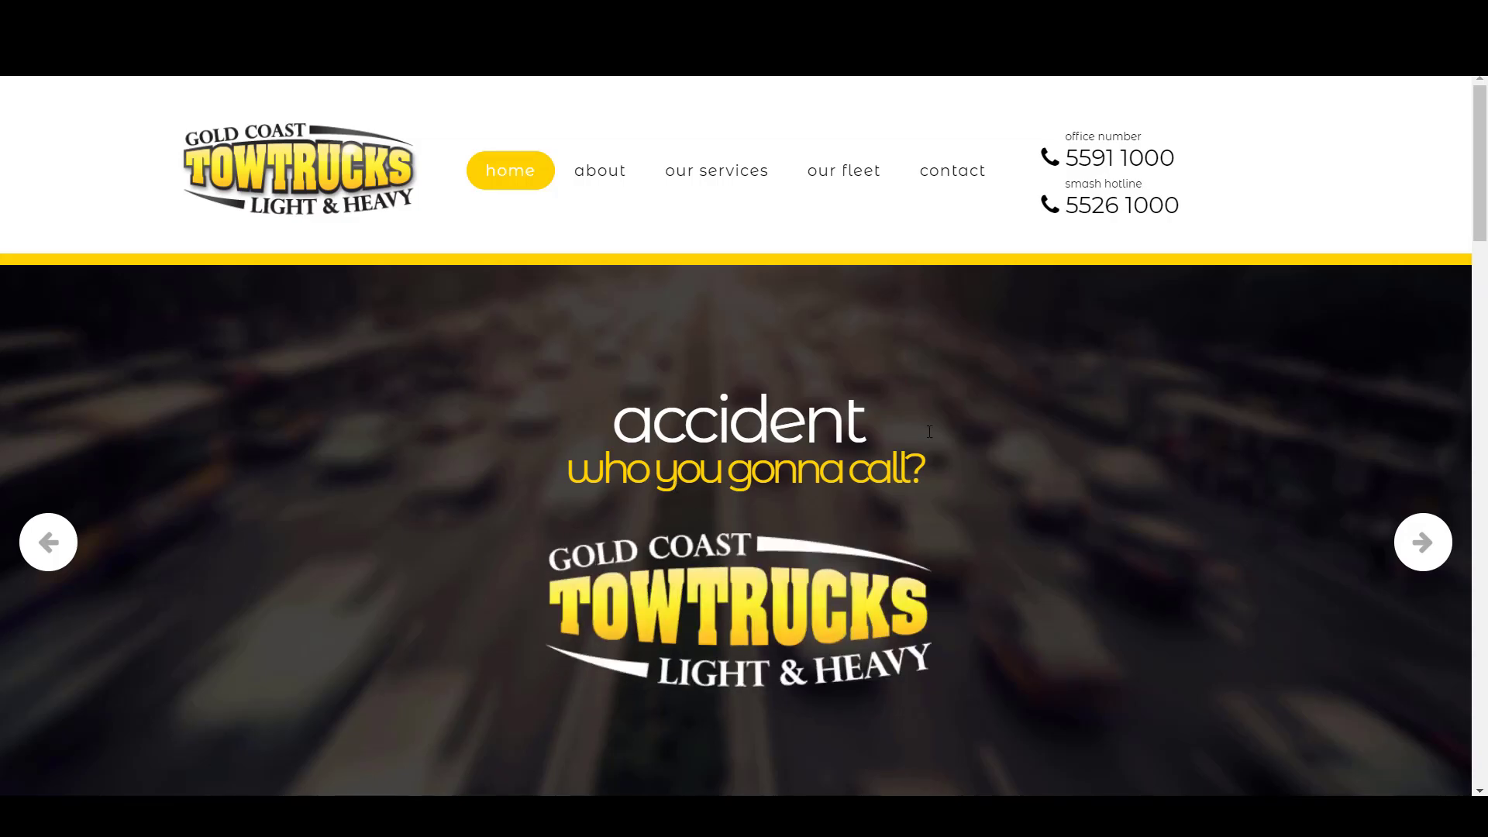
scroll(701, 575, down, 6)
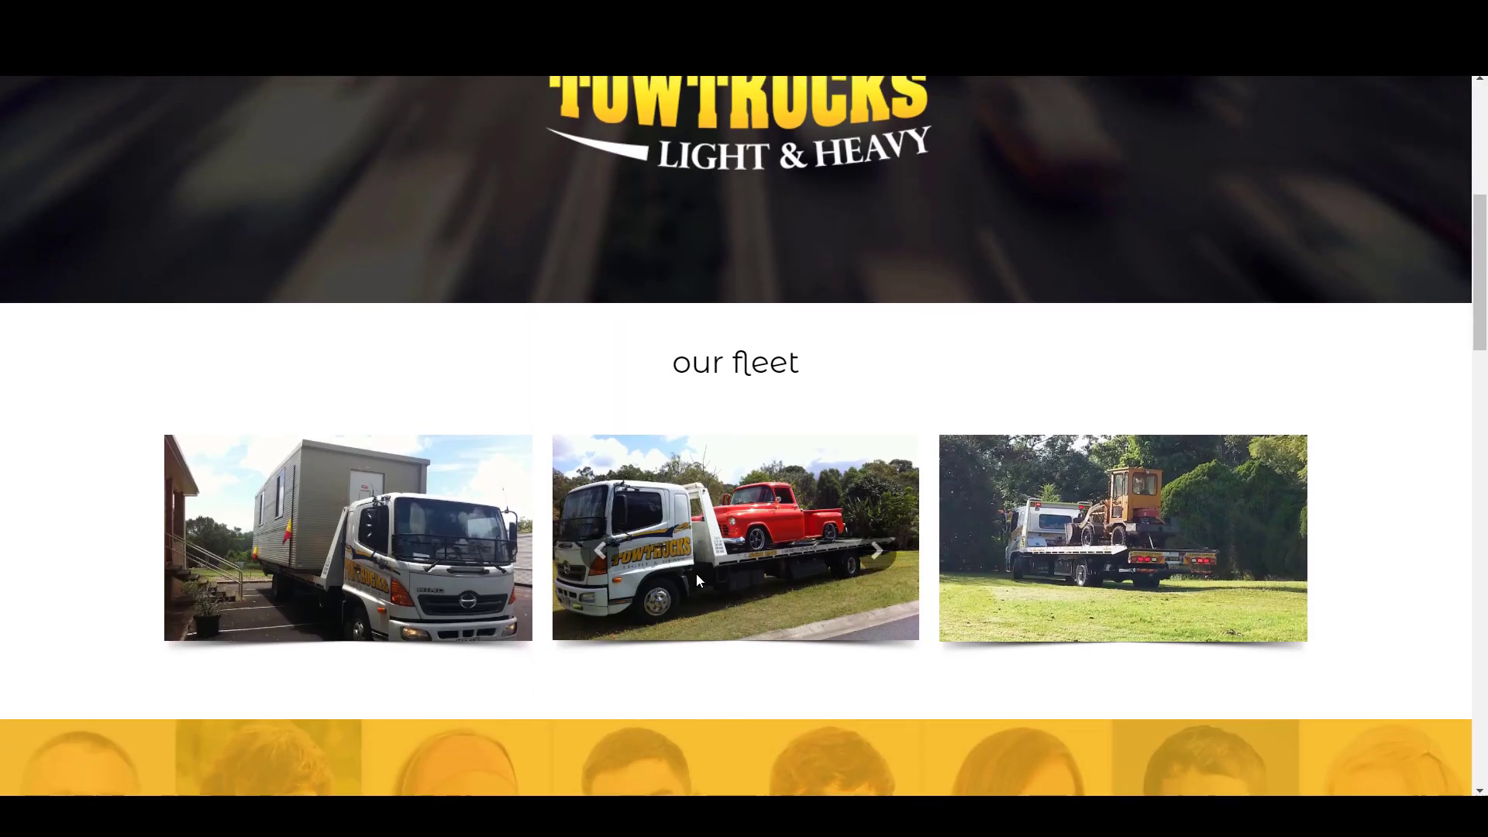
scroll(1026, 542, down, 3)
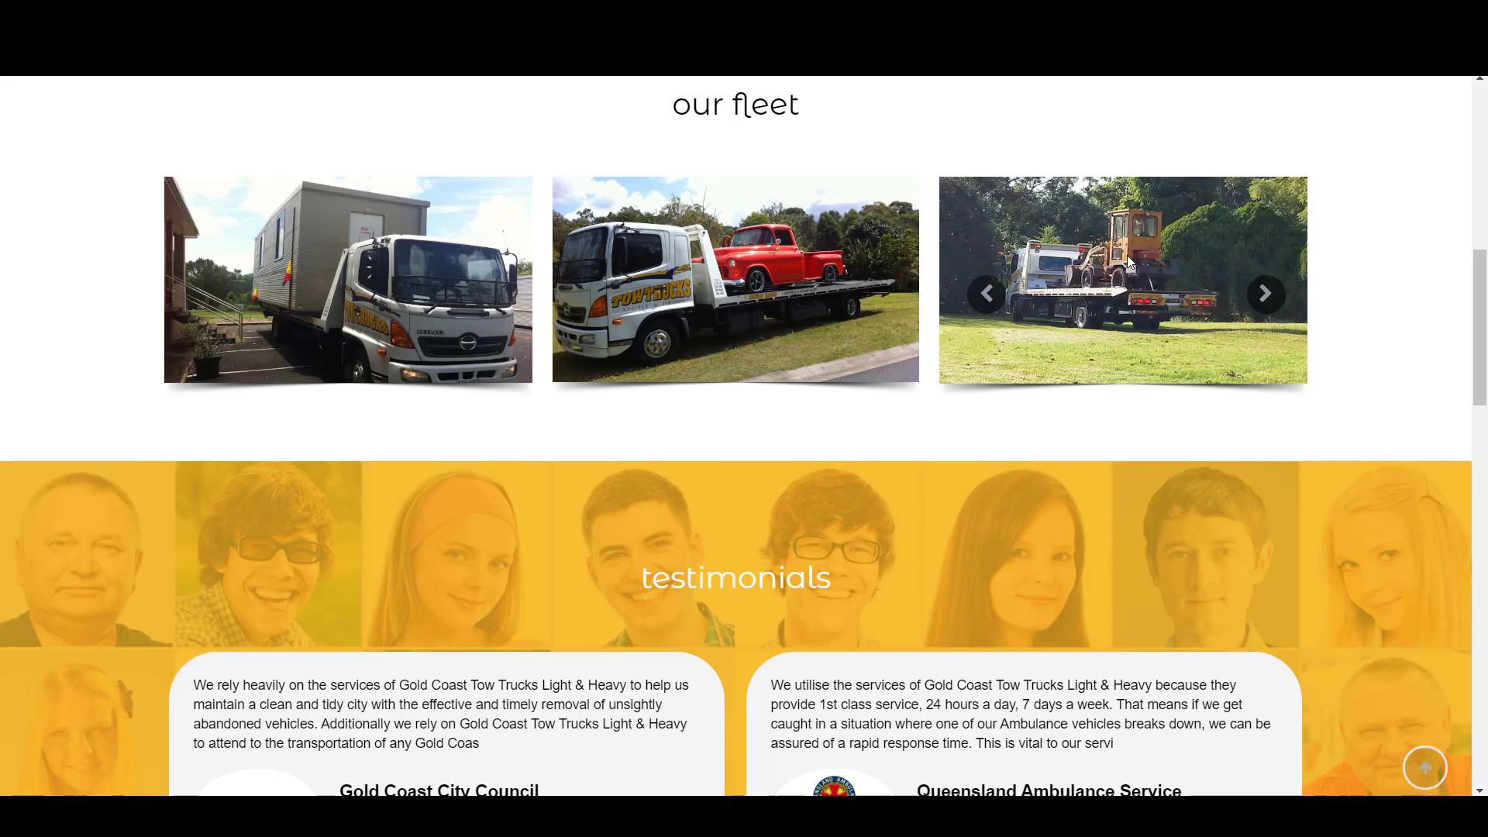
scroll(1145, 353, down, 10)
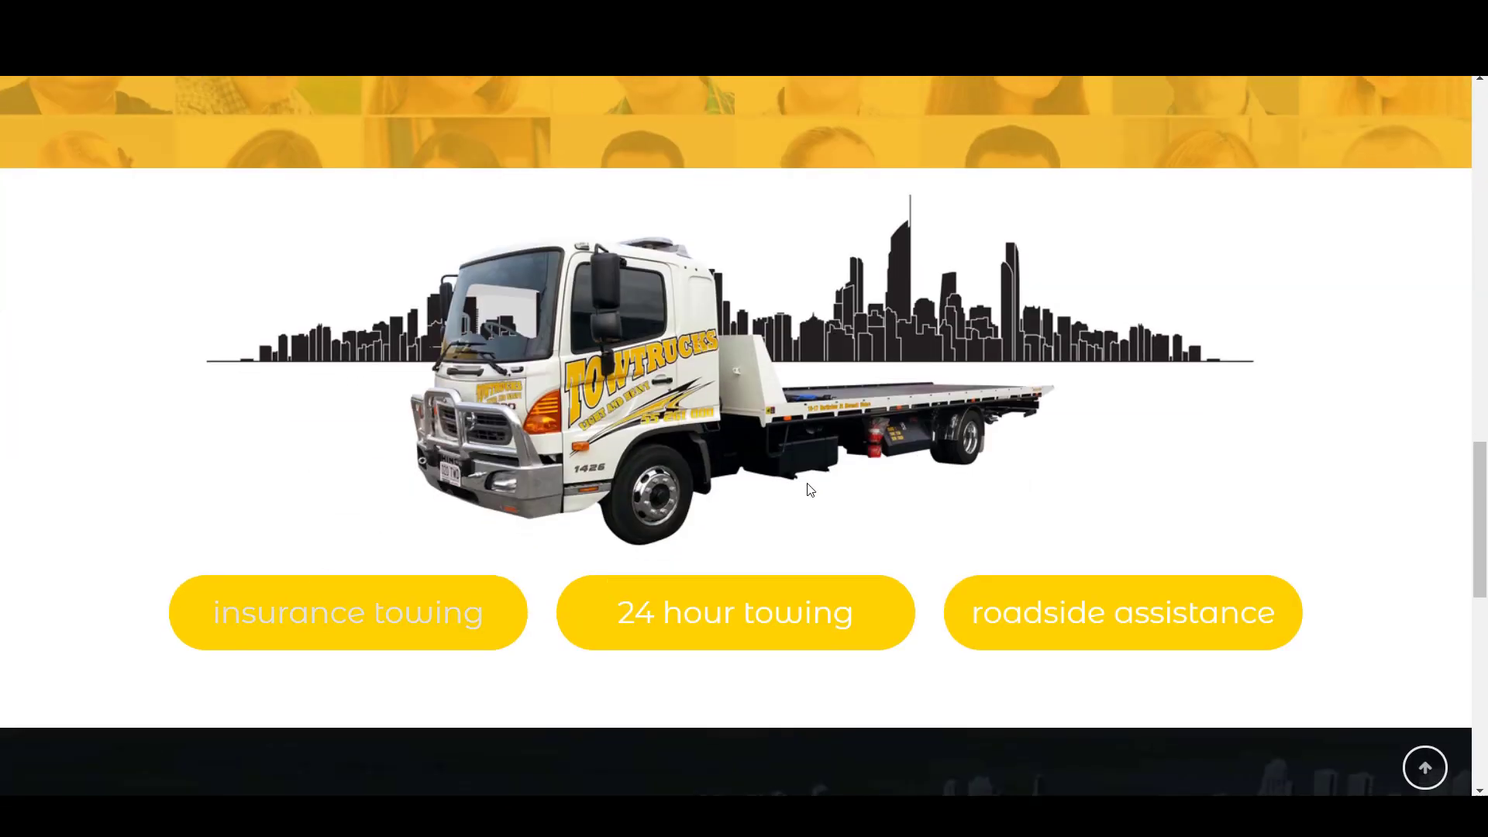